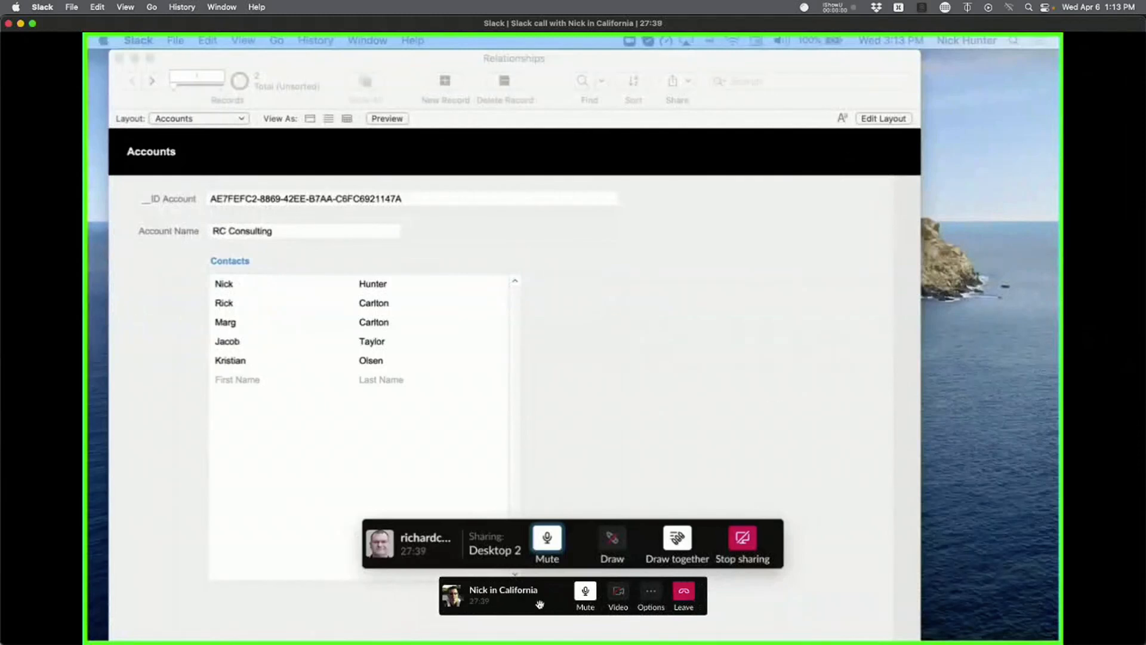
Activate the FileMaker database window and open Manage Database with Cmd+Shift+D.
left_click_drag(515, 604, 1143, 593)
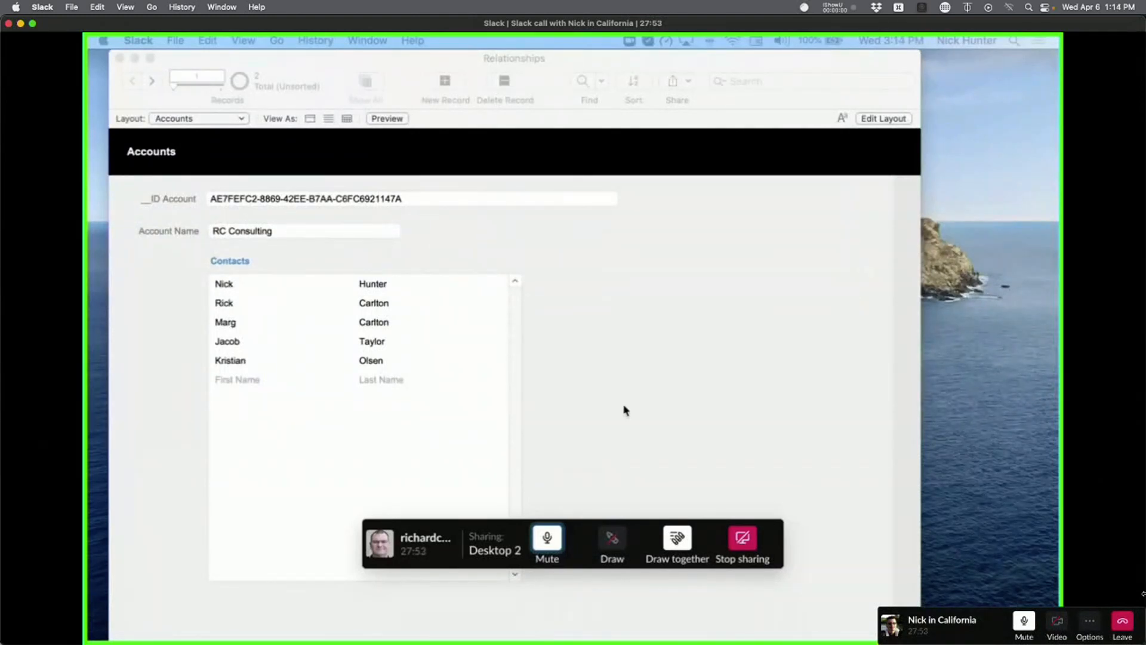
left_click_drag(489, 536, 489, 640)
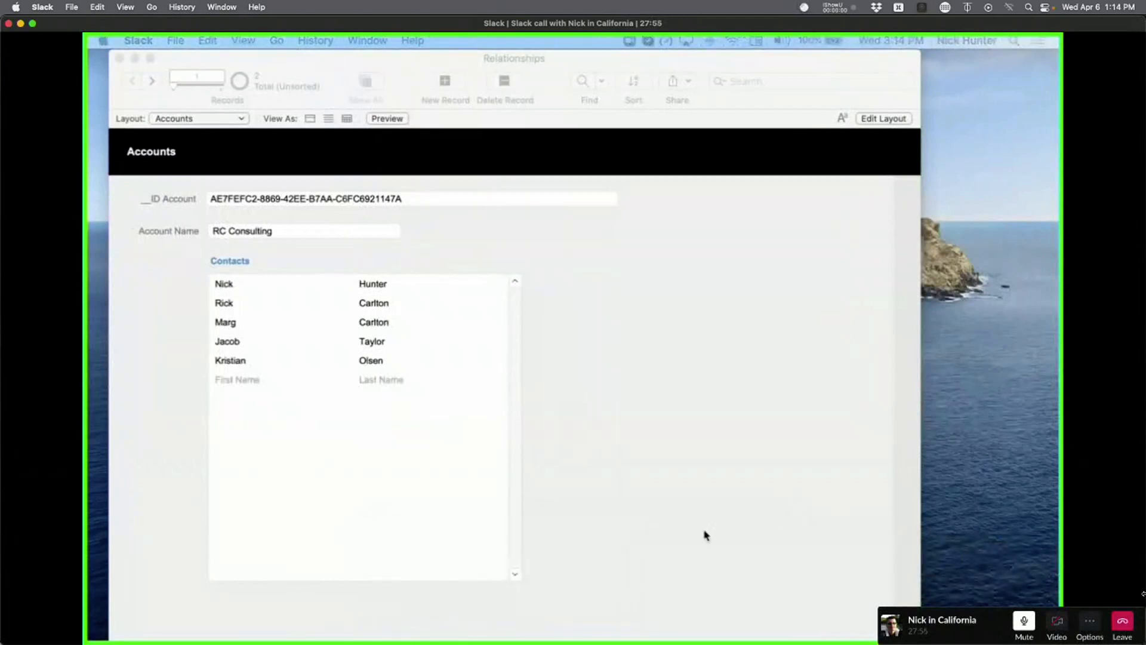
left_click(594, 463)
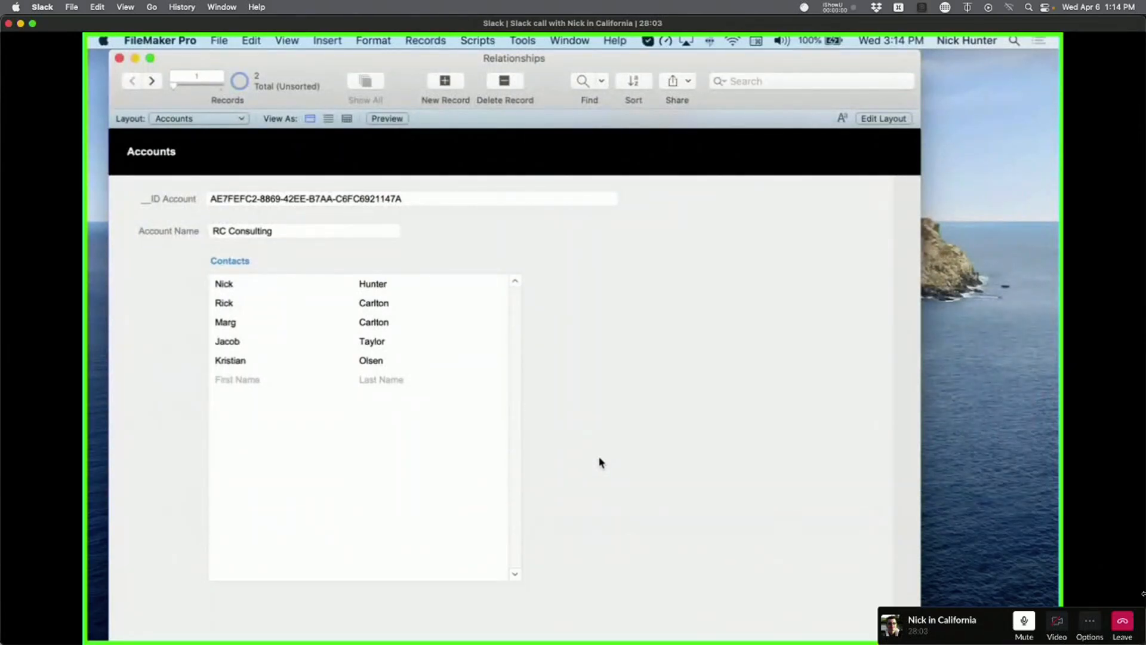
key("super+shift+d")
Show the Relationships graph and select the Accounts and Contacts occurrences in turn.
left_click(619, 87)
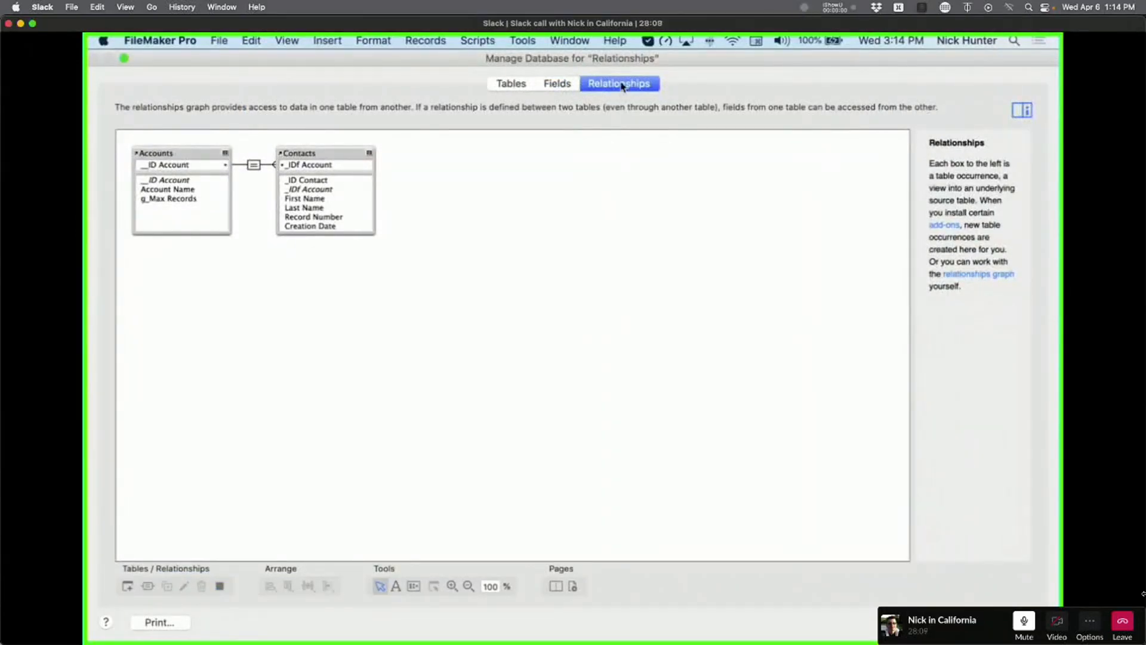
left_click(179, 151)
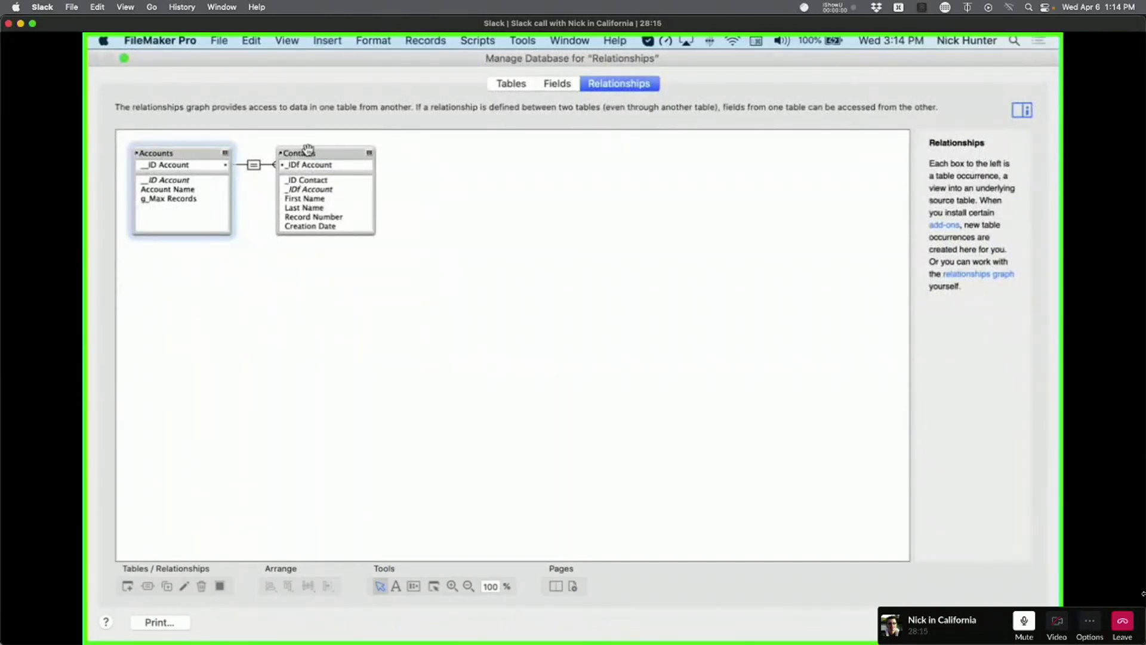
left_click(309, 151)
left_click(196, 153)
left_click(319, 152)
left_click(193, 150)
left_click(317, 153)
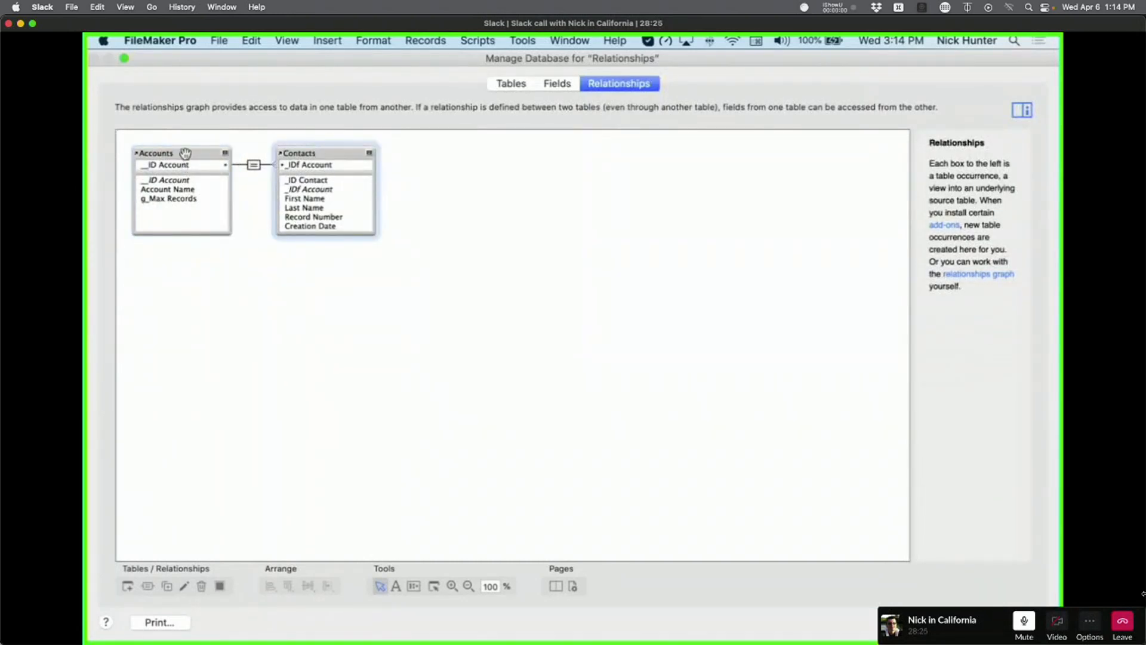
left_click(161, 153)
left_click(295, 154)
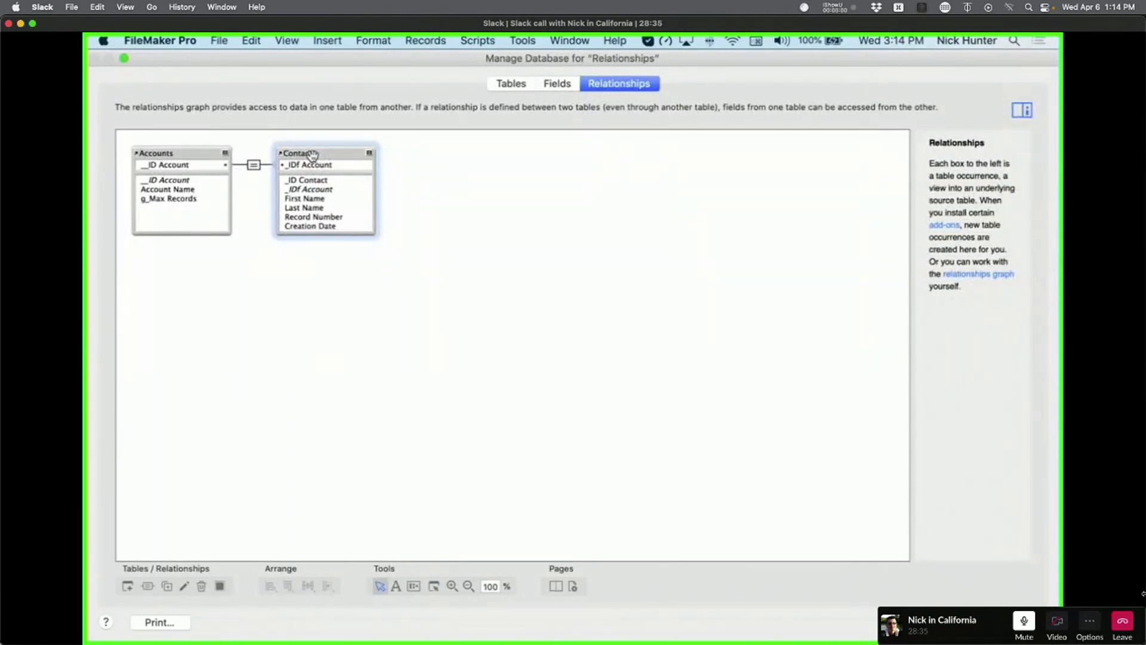
Check the Tables list, then return to the graph and nudge the Accounts box.
left_click(512, 84)
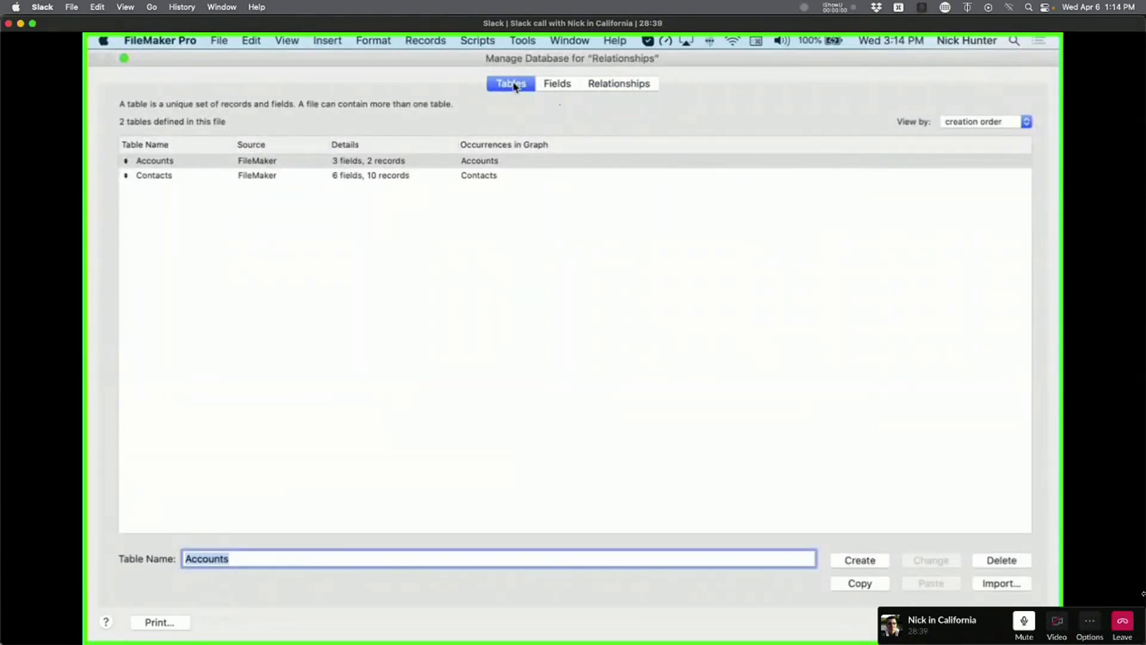
left_click(611, 87)
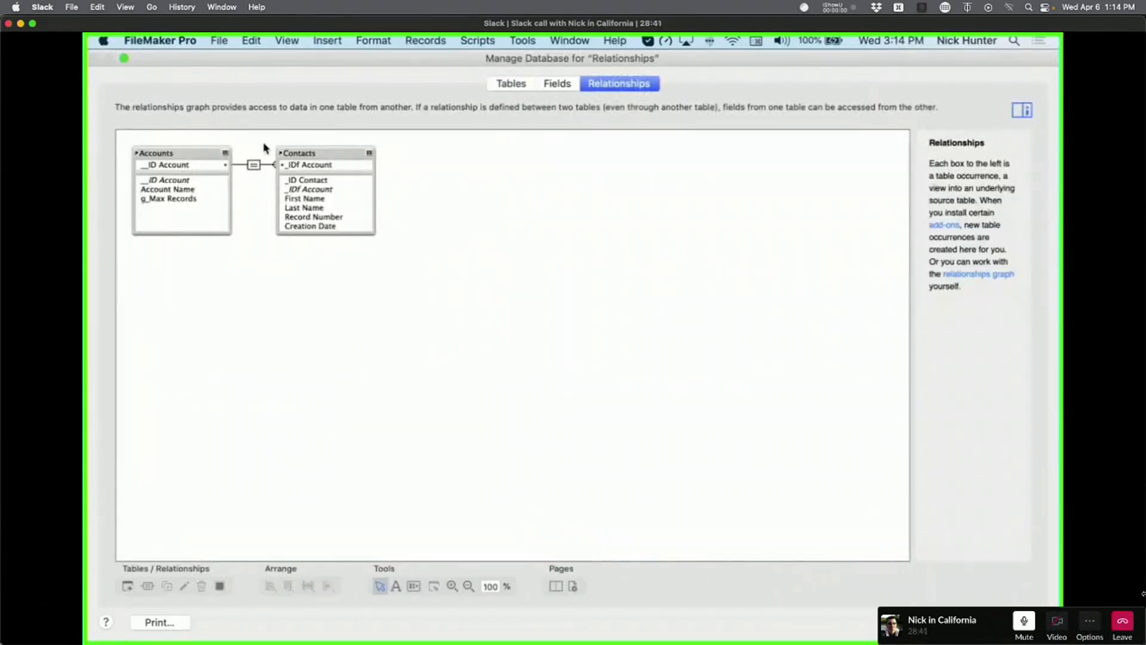
left_click(188, 154)
mouse_move(179, 157)
left_mouse_down()
mouse_move(197, 149)
mouse_move(179, 159)
left_mouse_up()
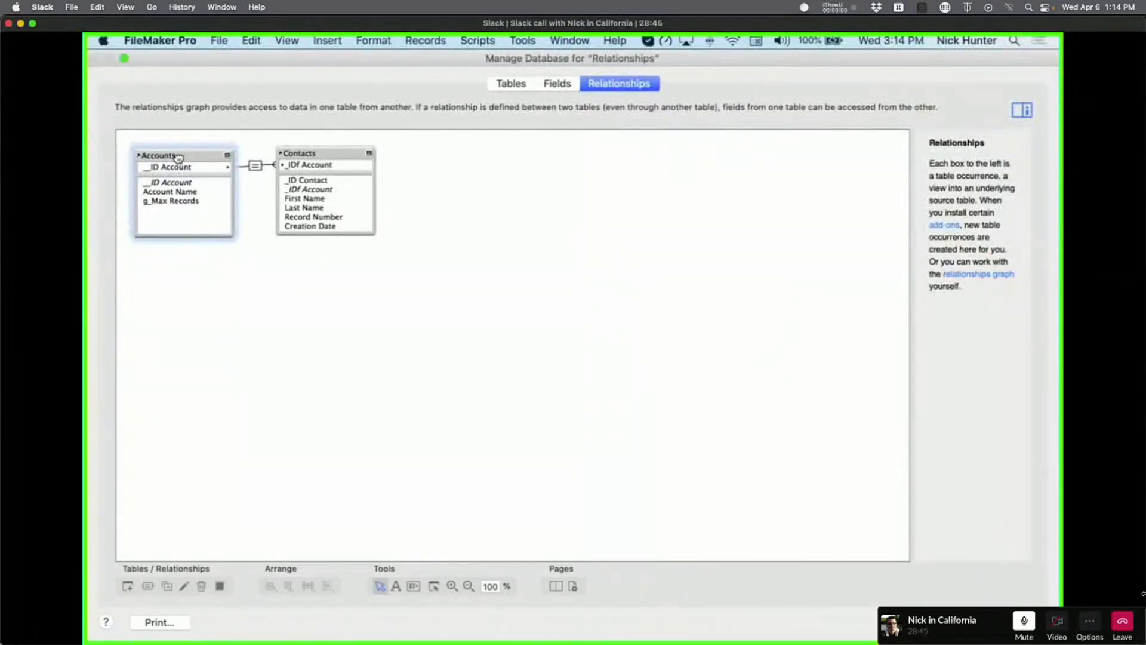
Add four more Accounts occurrences, Accounts 2 through Accounts 5, to the graph.
left_click(128, 586)
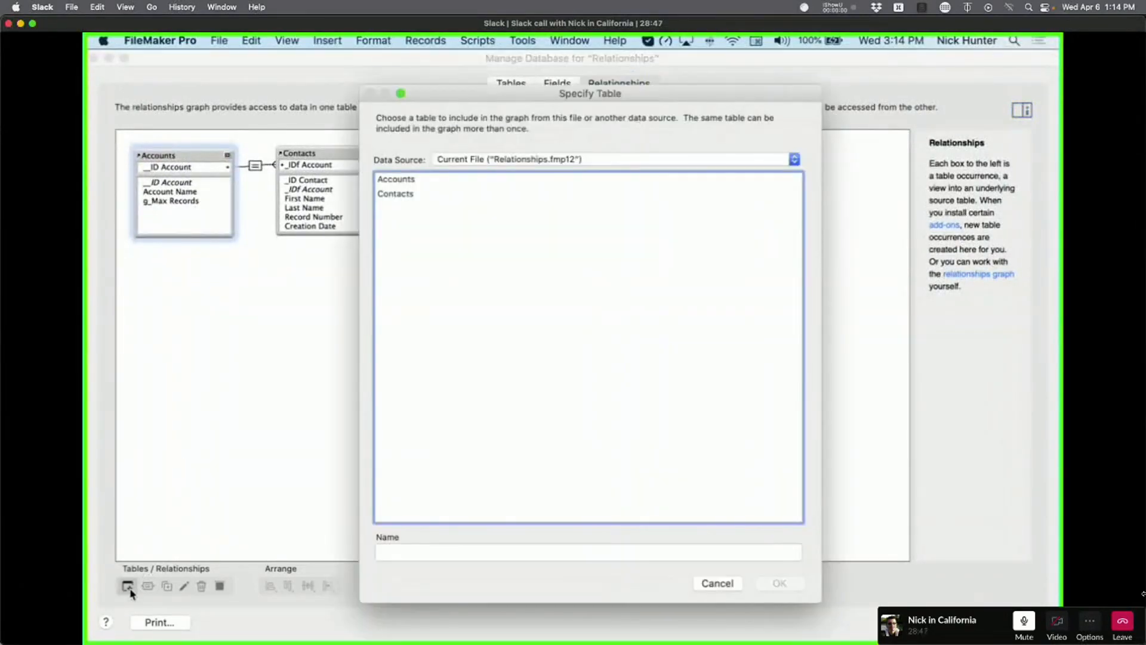
left_click(422, 180)
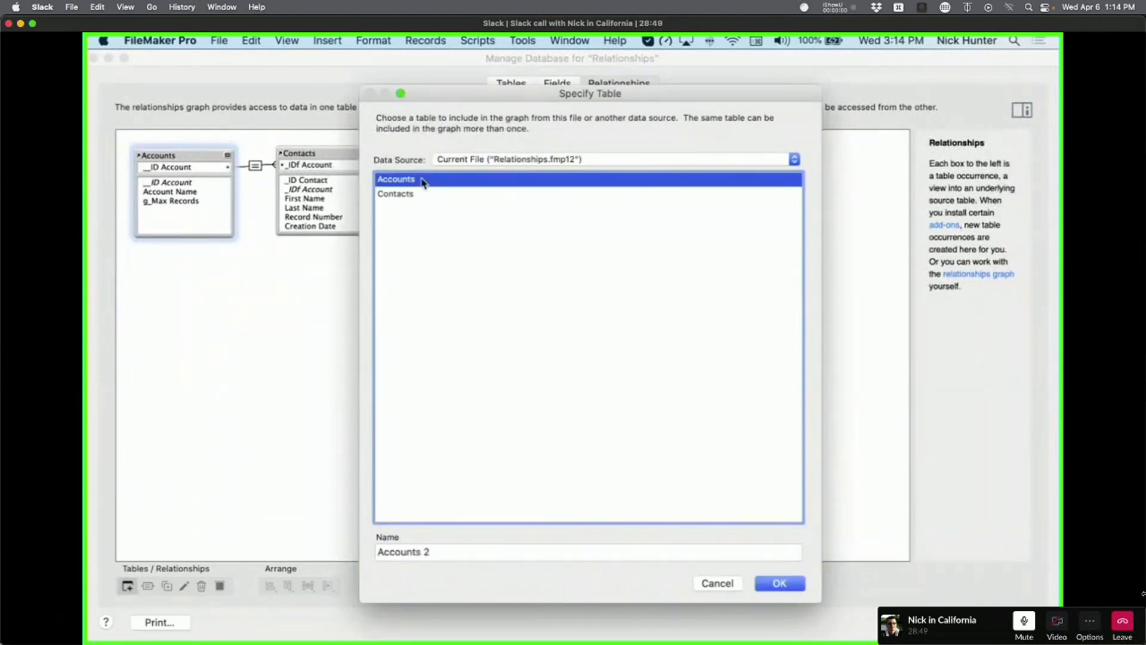
key("Return")
left_click(128, 587)
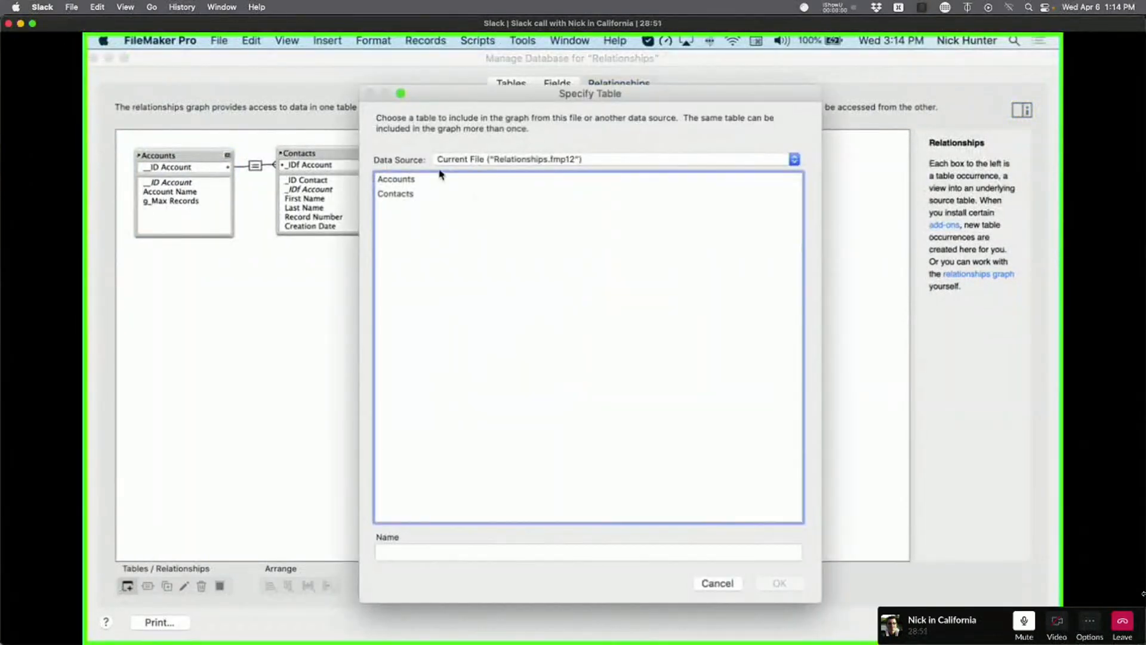
double_click(417, 179)
left_click(128, 586)
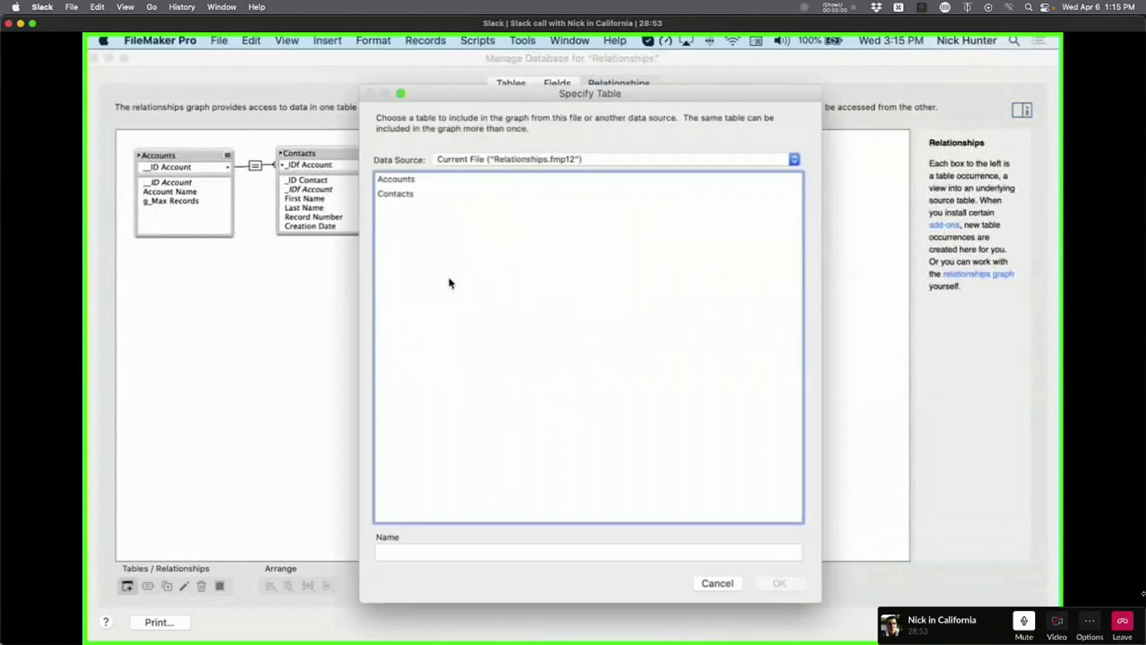
double_click(449, 180)
left_click(128, 587)
double_click(411, 179)
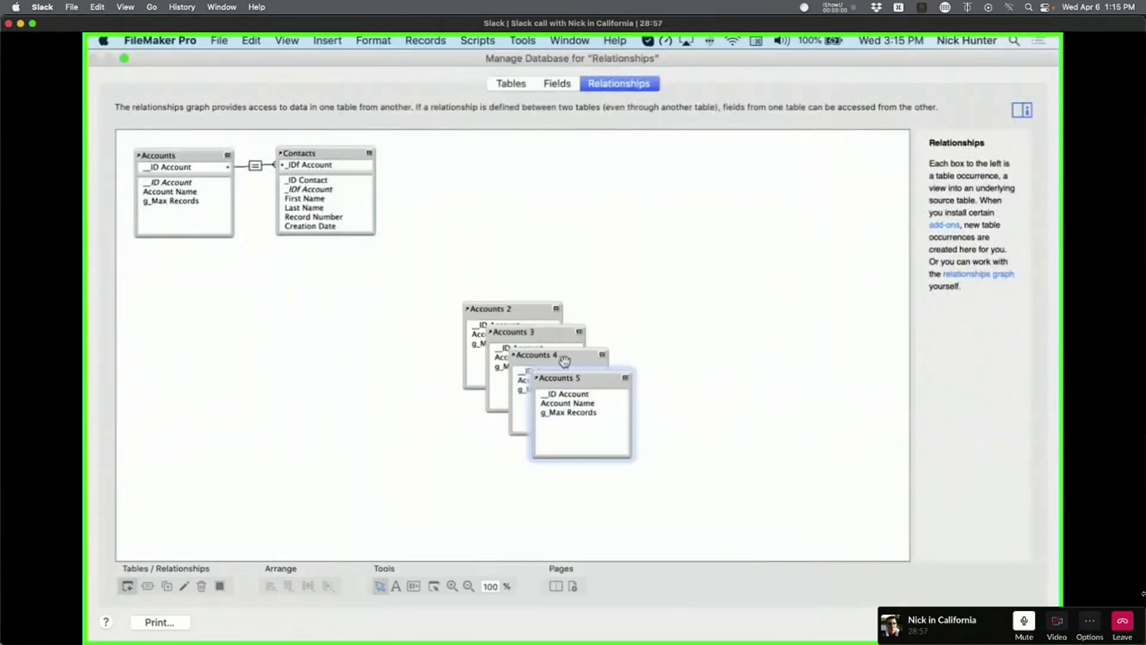
Spread the Accounts 2–5 boxes apart in the graph and close Manage Database.
left_click_drag(568, 377, 482, 440)
left_click_drag(548, 336, 373, 339)
left_click_drag(549, 308, 561, 304)
left_click_drag(445, 427, 442, 432)
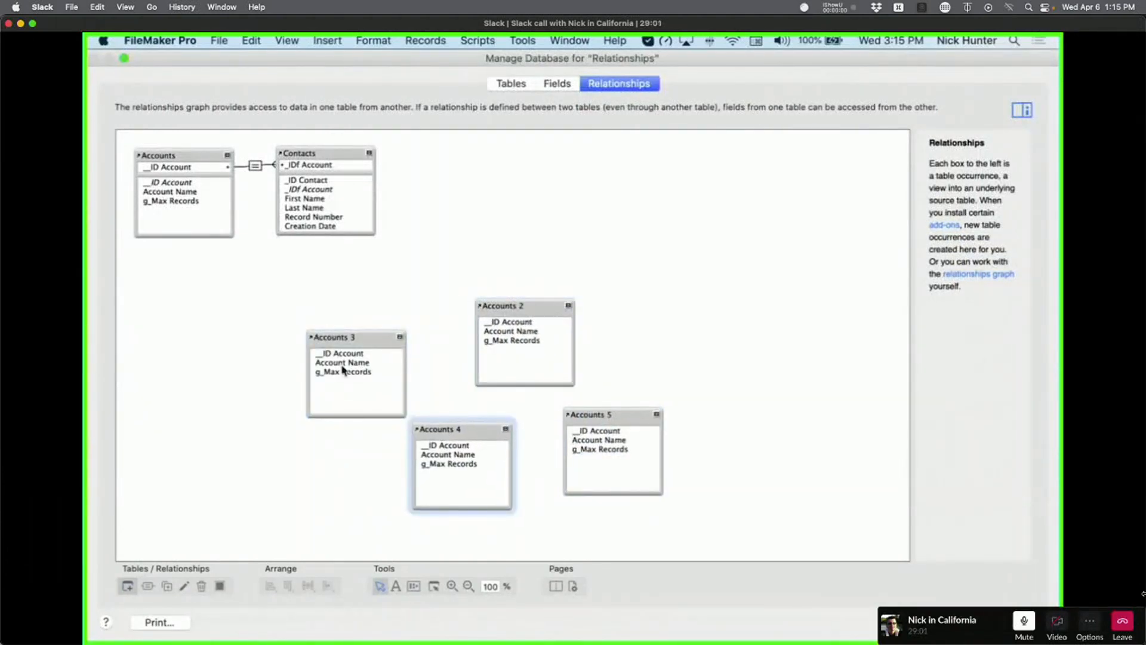
left_click_drag(729, 479, 278, 325)
left_click_drag(353, 353, 367, 306)
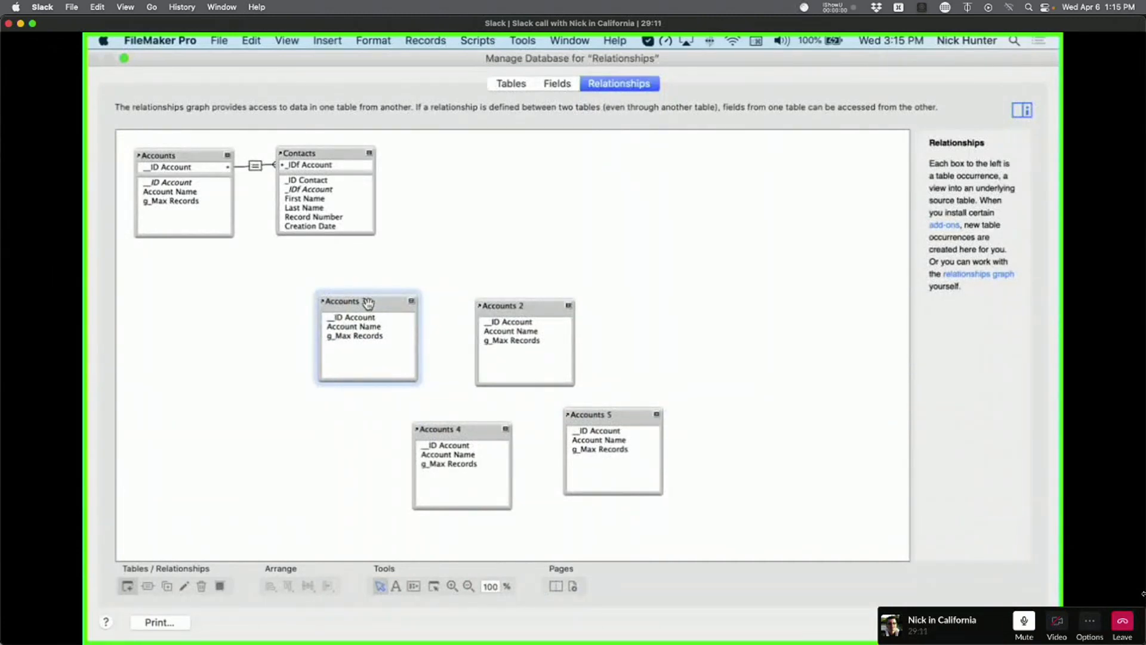
left_click_drag(368, 303, 343, 280)
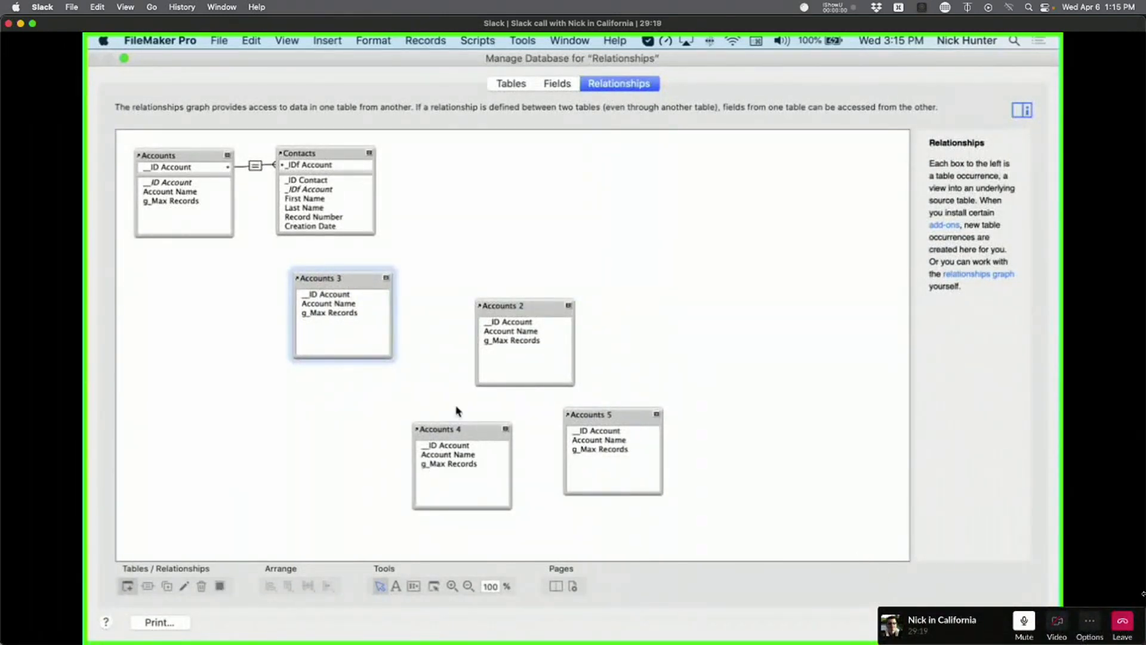
key("Return")
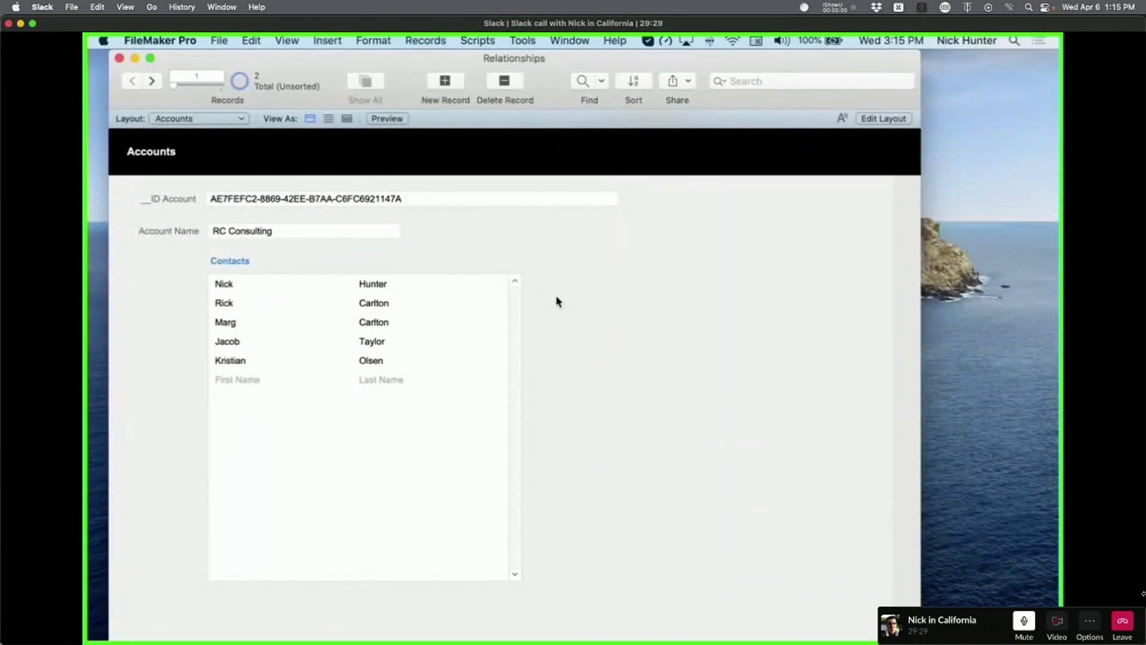
Review the Accounts and Contacts layouts in Manage Layouts, then put the Accounts layout in Layout mode.
key("super+shift+l")
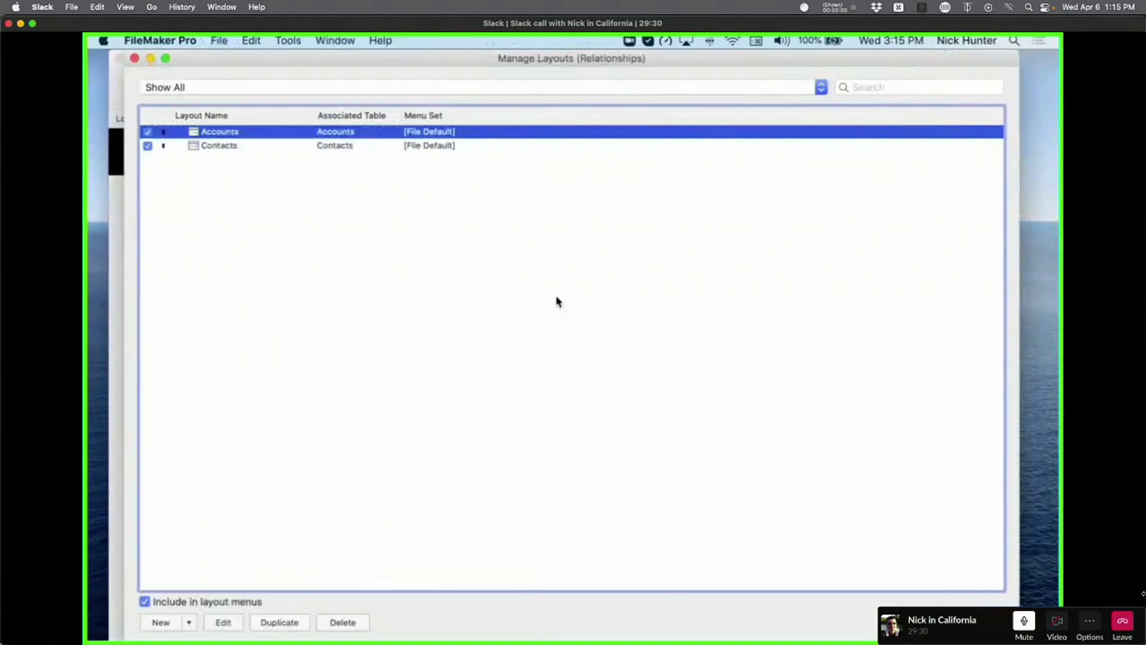
left_click(271, 147, "shift")
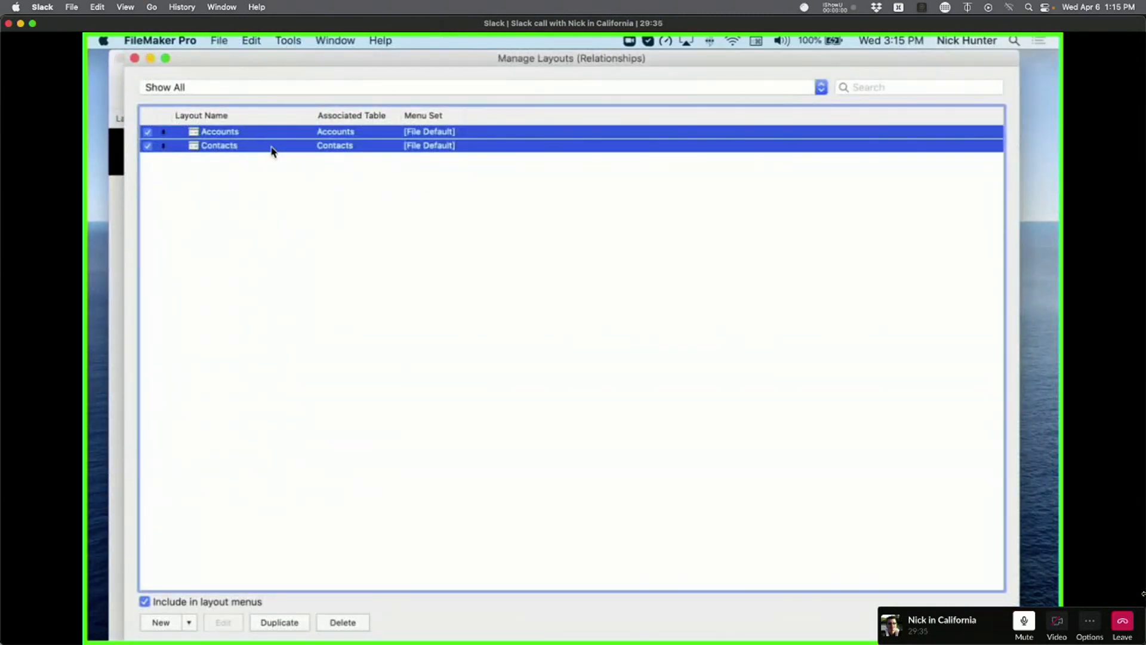
left_click(278, 179)
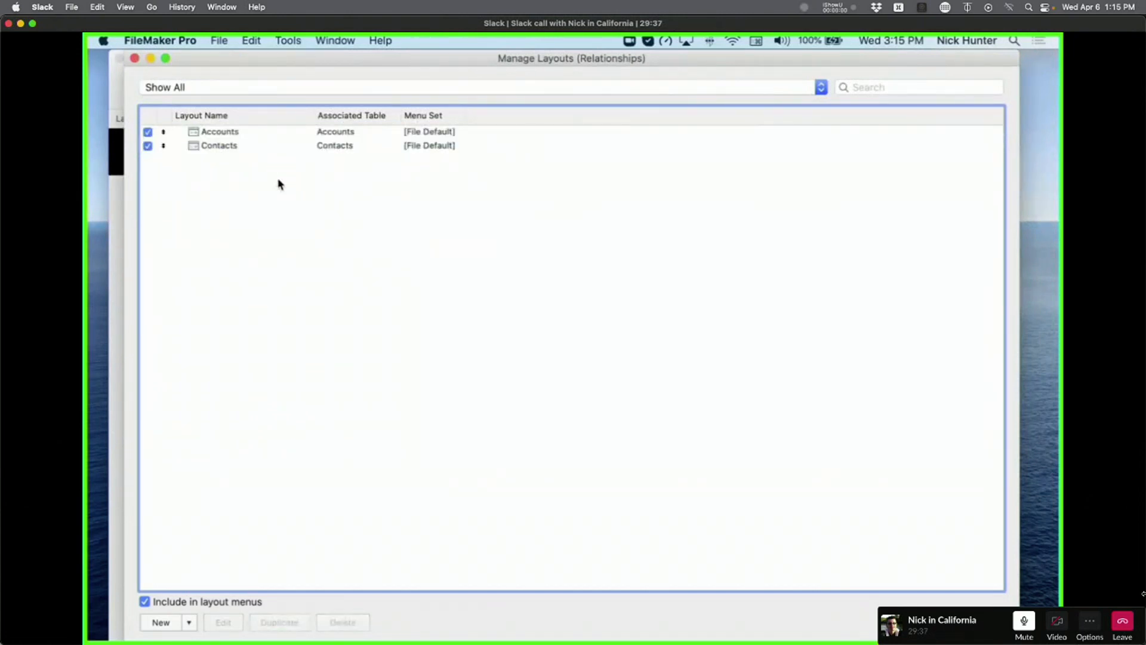
left_click(135, 58)
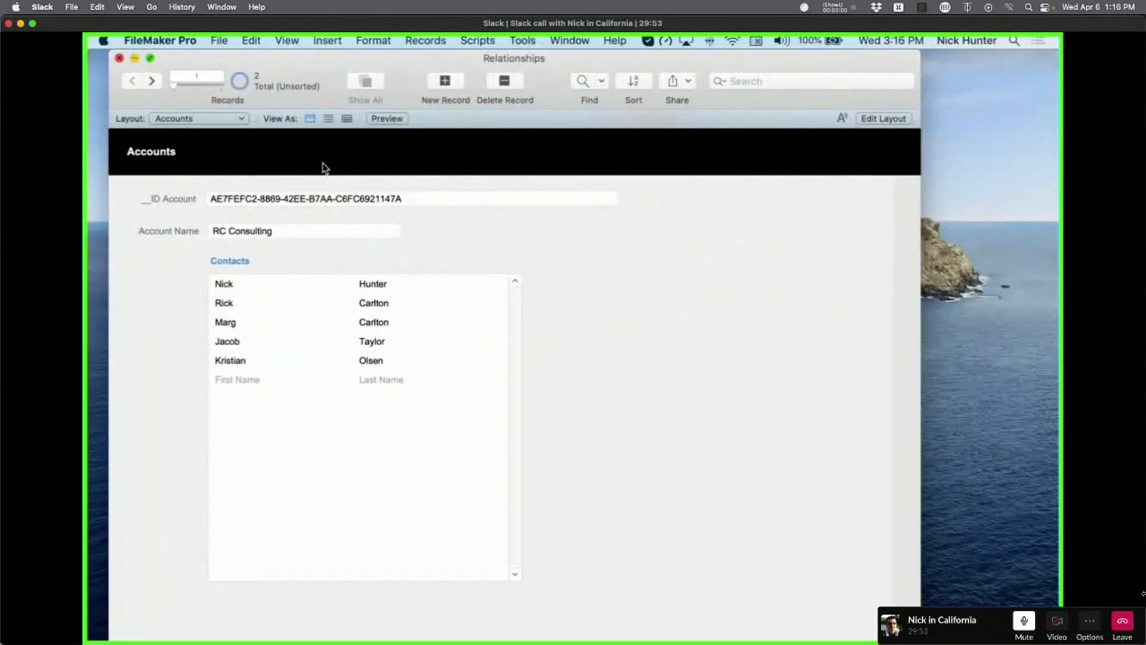
left_click(409, 321)
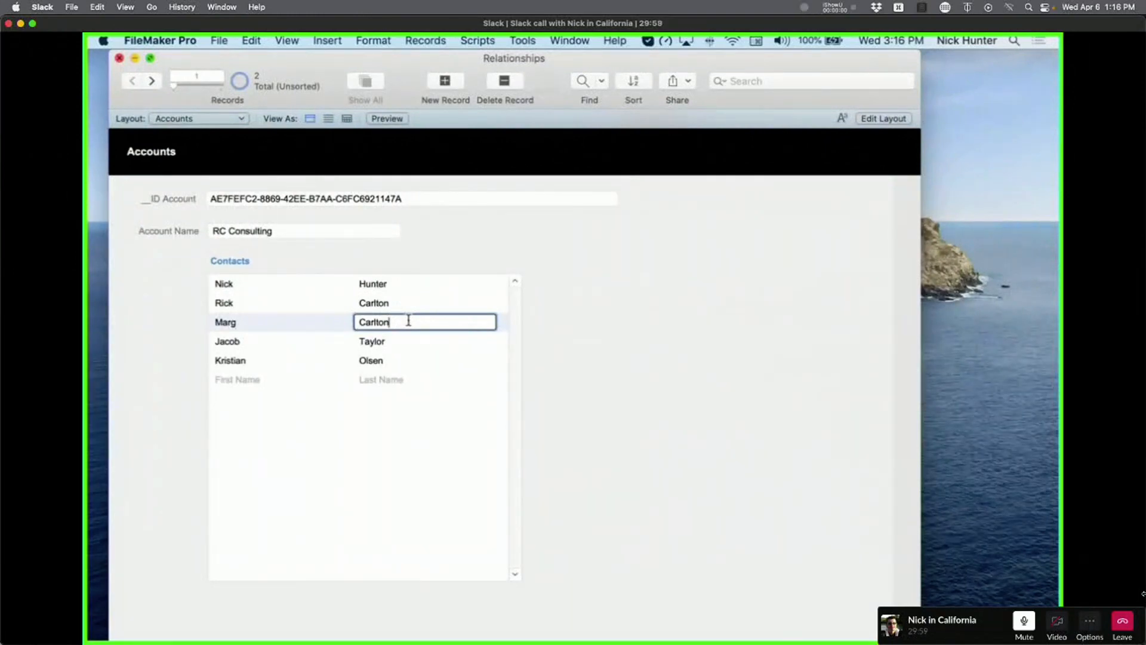
key("super+l")
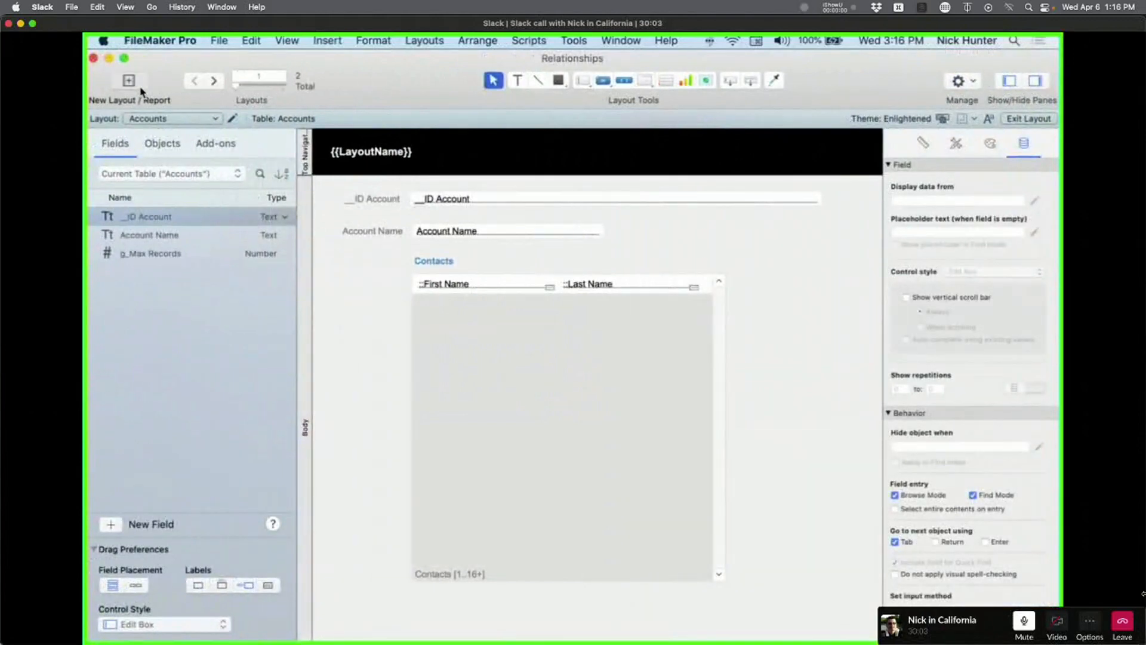
Check which tables the New Layout dialog offers, then dismiss it.
left_click(142, 91)
left_click(525, 149)
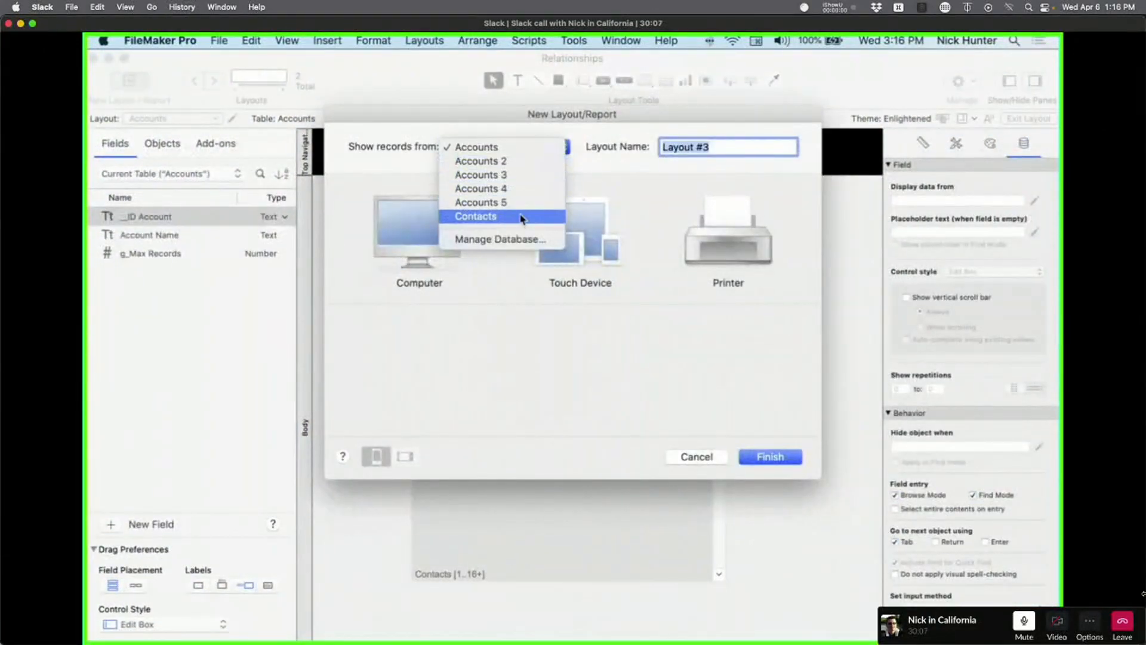
left_click(510, 147)
key("Return")
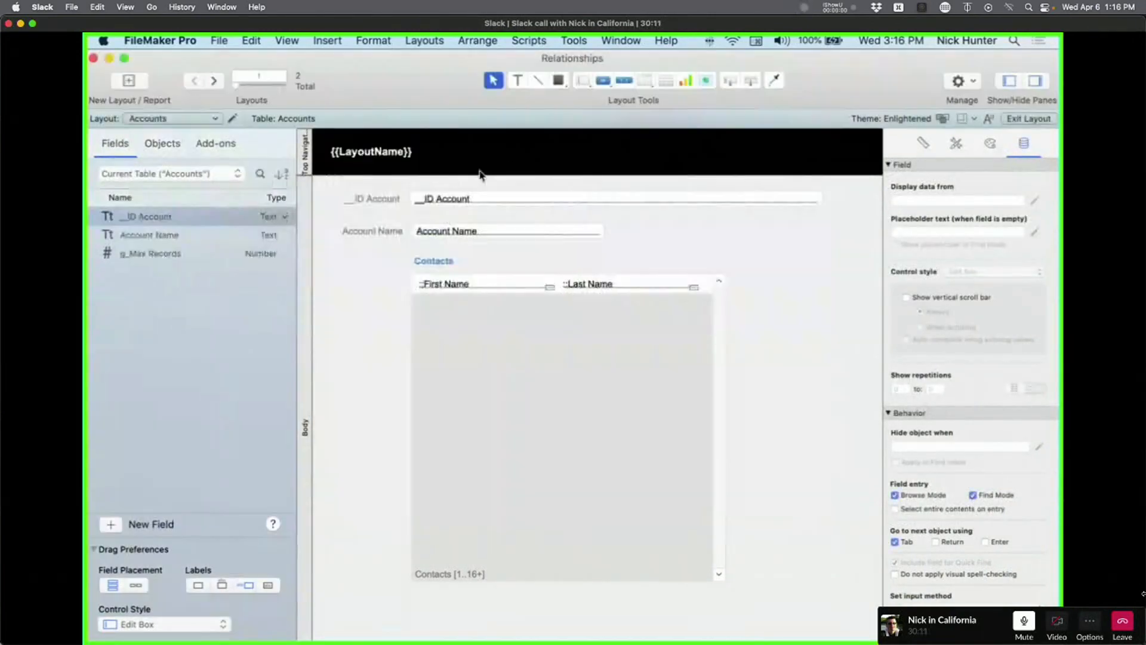
Inspect the Tables tab of Manage Database, then reopen it on the relationships graph.
key("super+shift+d")
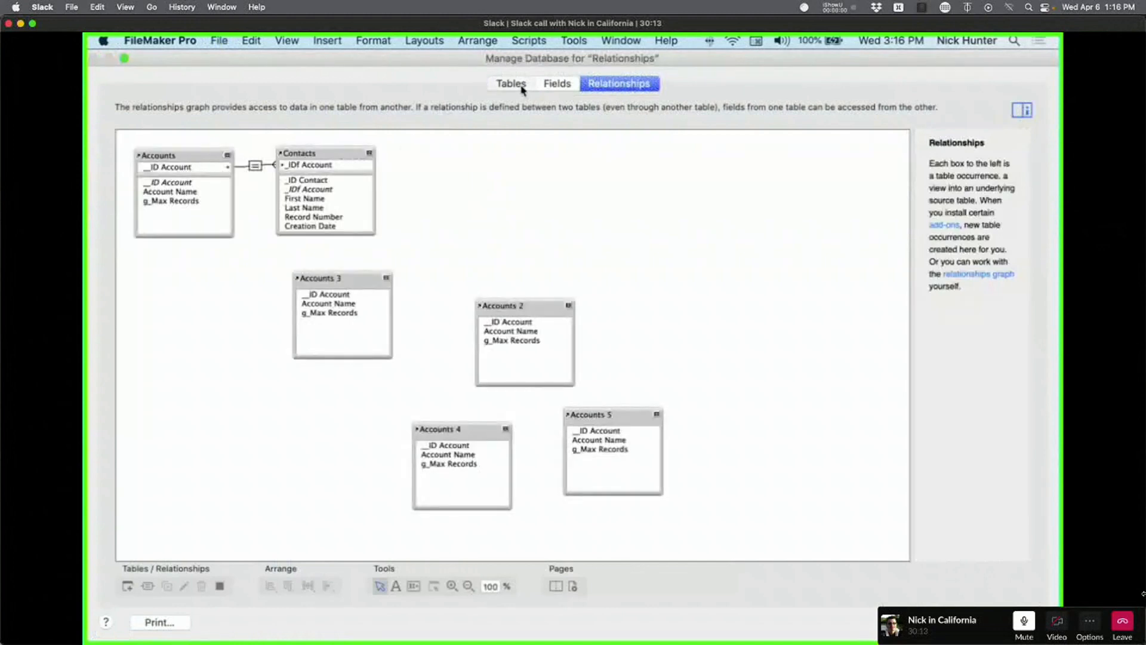
left_click(512, 84)
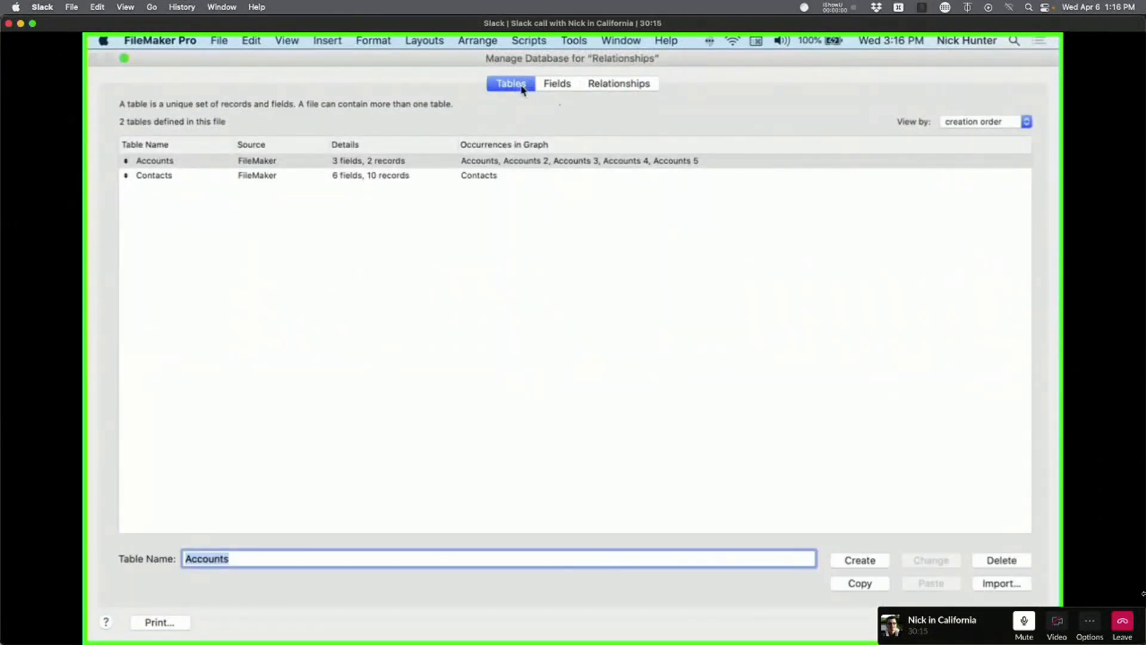
key("Escape")
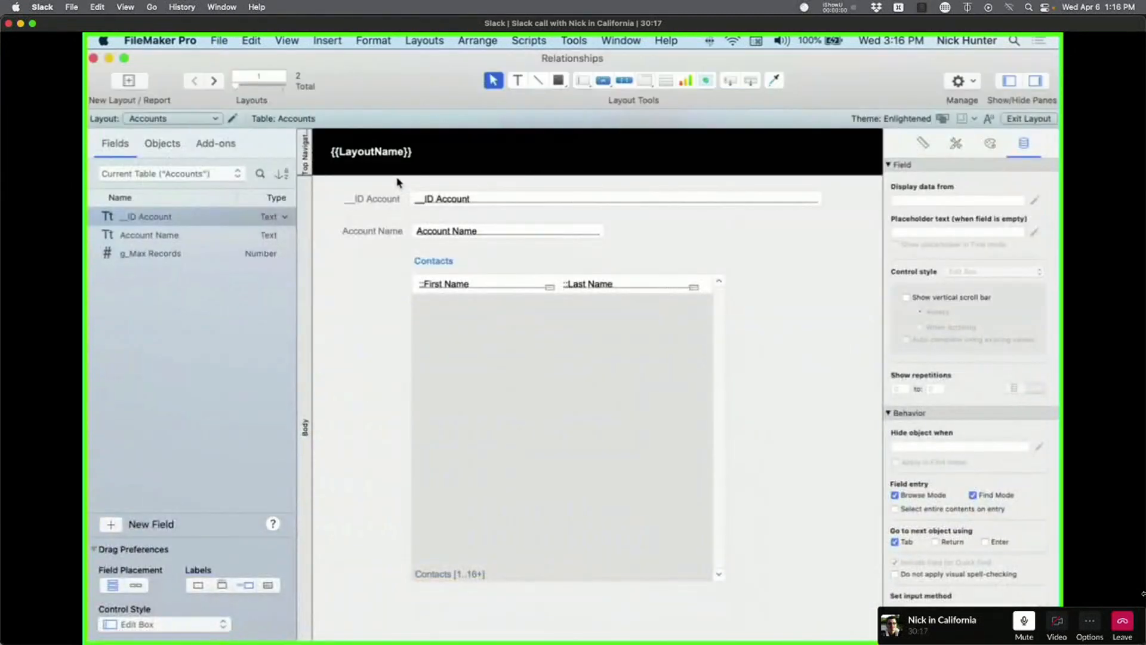
key("super+shift+d")
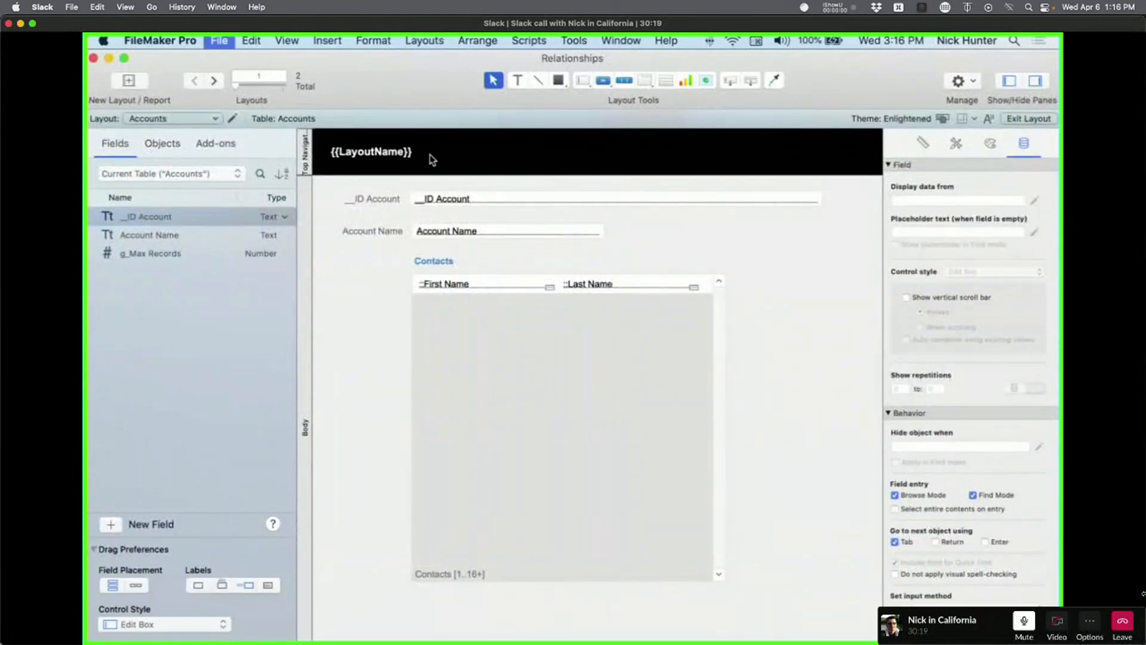
left_click(619, 83)
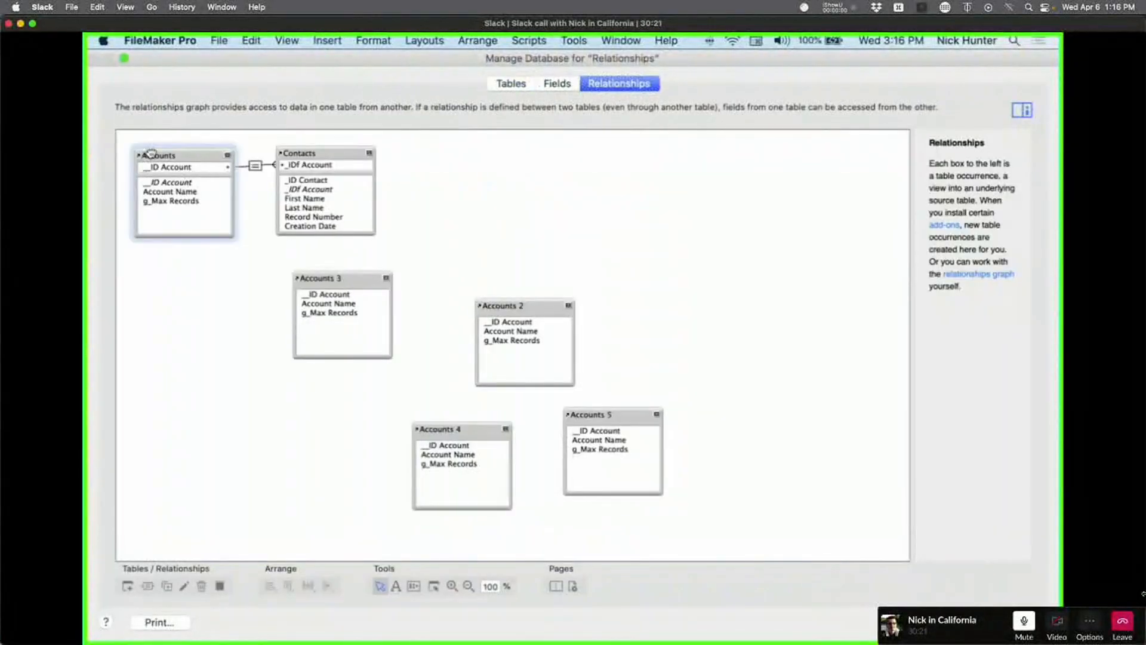
Rename the Accounts table occurrence to Accounts 0.
double_click(150, 156)
left_click(440, 550)
type("0")
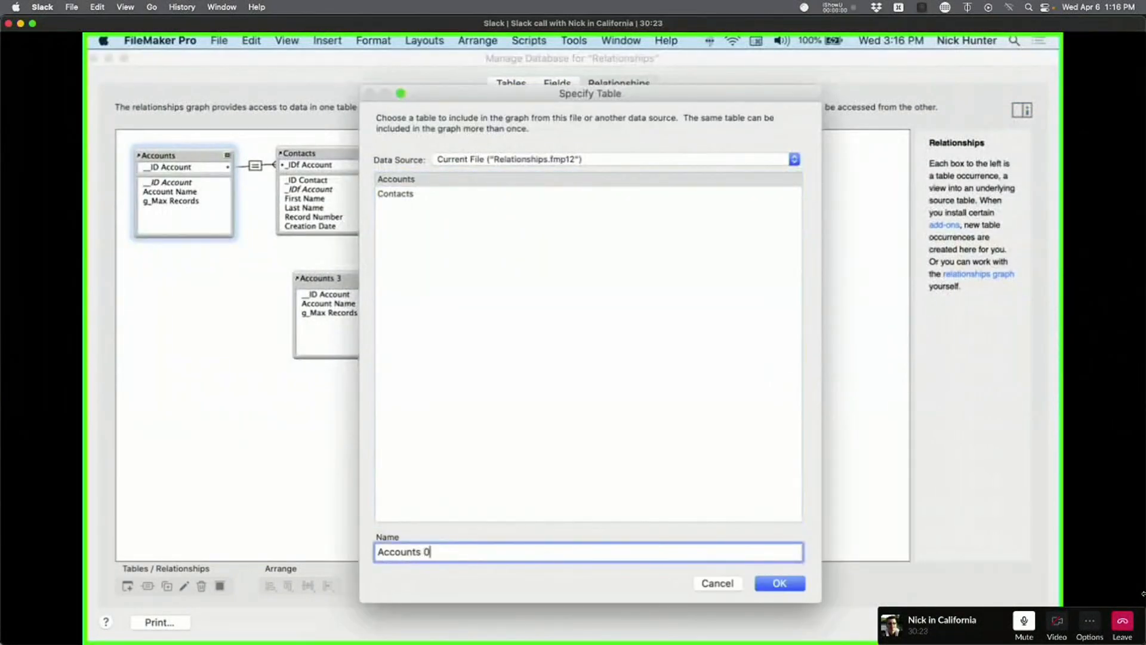
key("Return")
Rename the Contacts occurrence to Contacts 1 and close Manage Database.
double_click(327, 154)
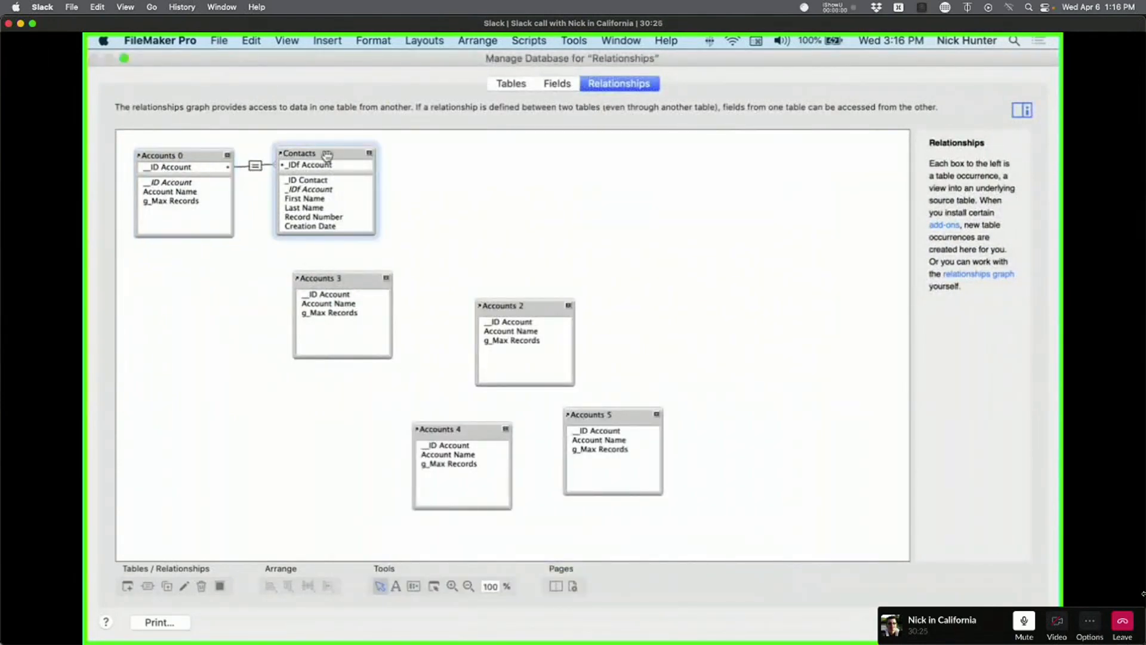
left_click(457, 549)
type("n11")
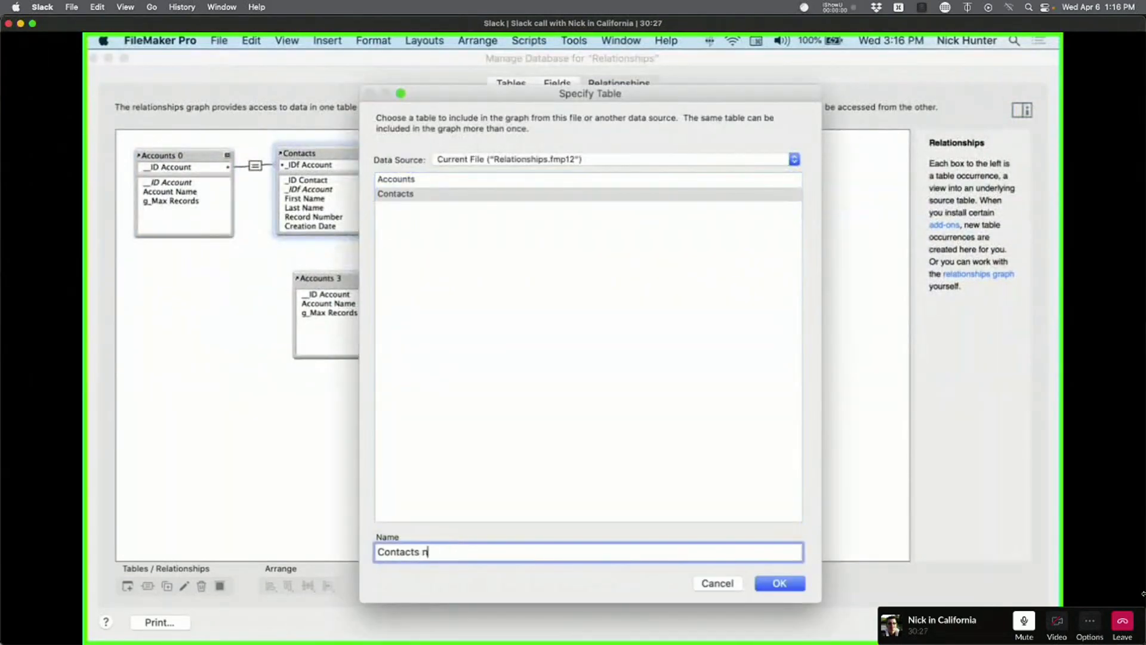
key("BackSpace")
key("BackSpace")
key("BackSpace")
type("1")
key("Return")
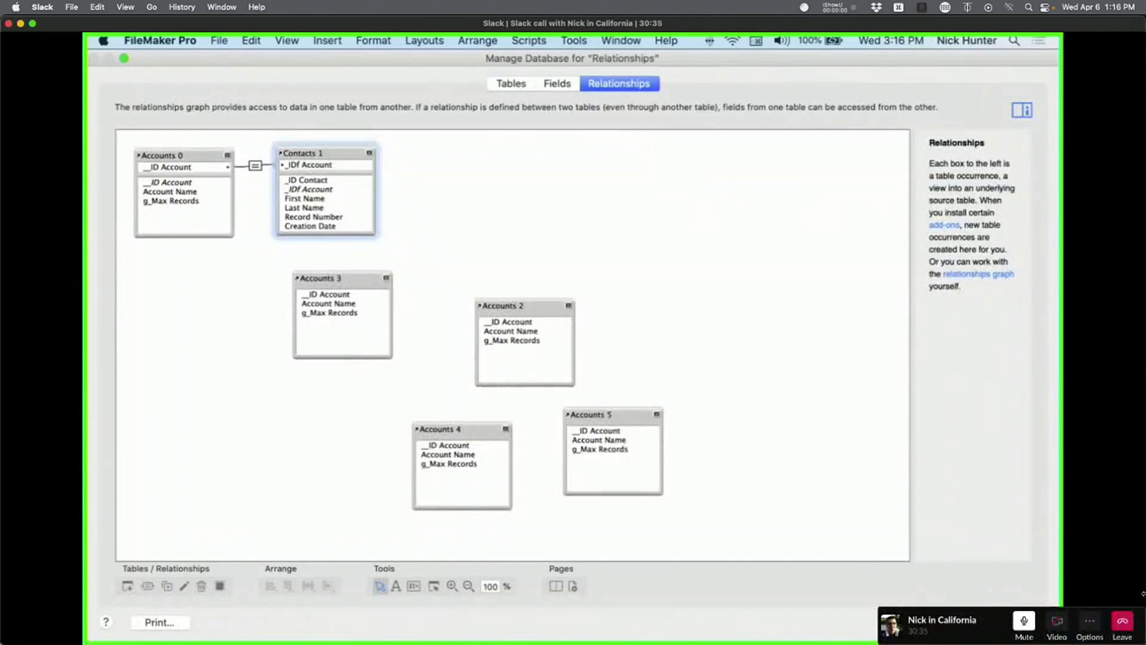
key("Return")
Check the New Layout table list, keeping Accounts 0, and dismiss the dialog.
left_click(129, 80)
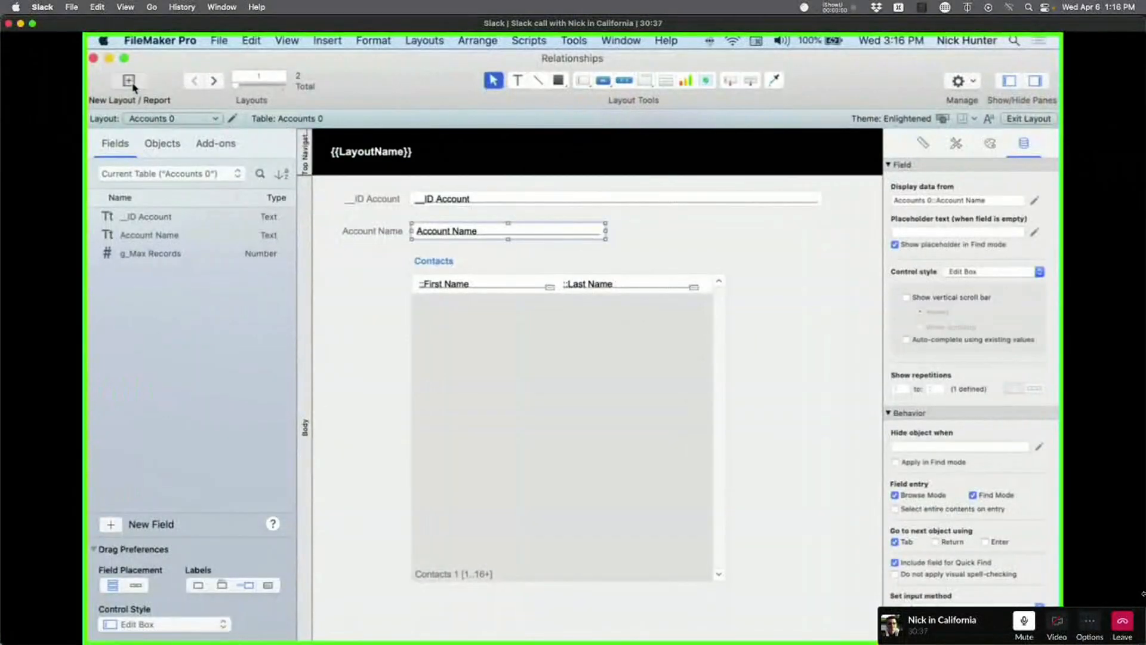
left_click(535, 151)
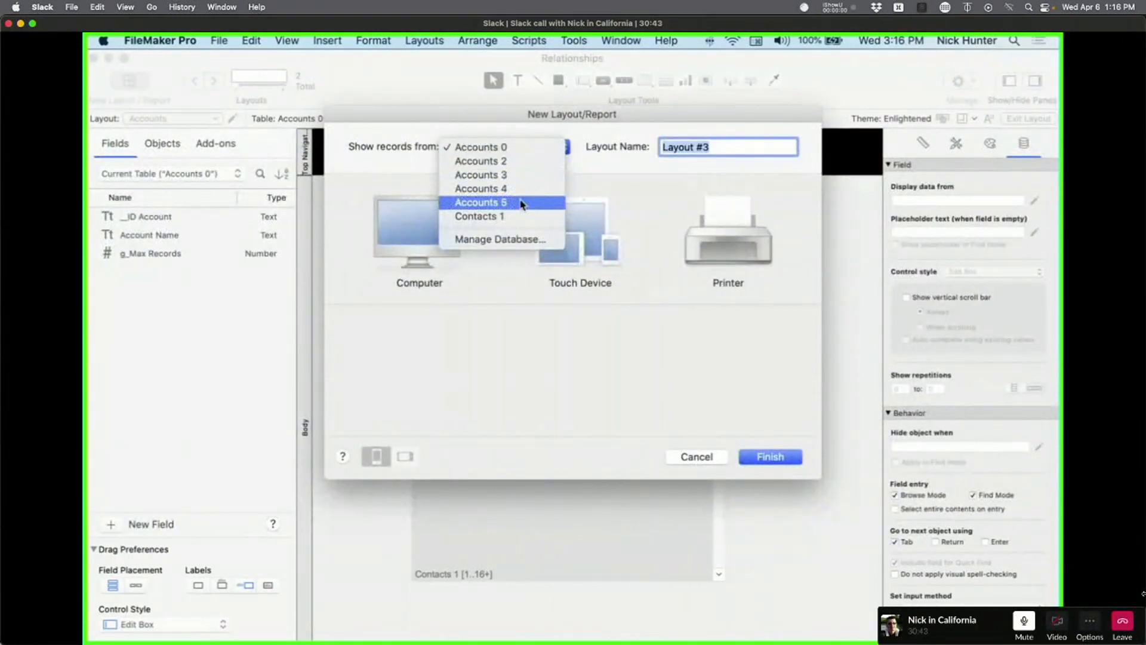
left_click(493, 149)
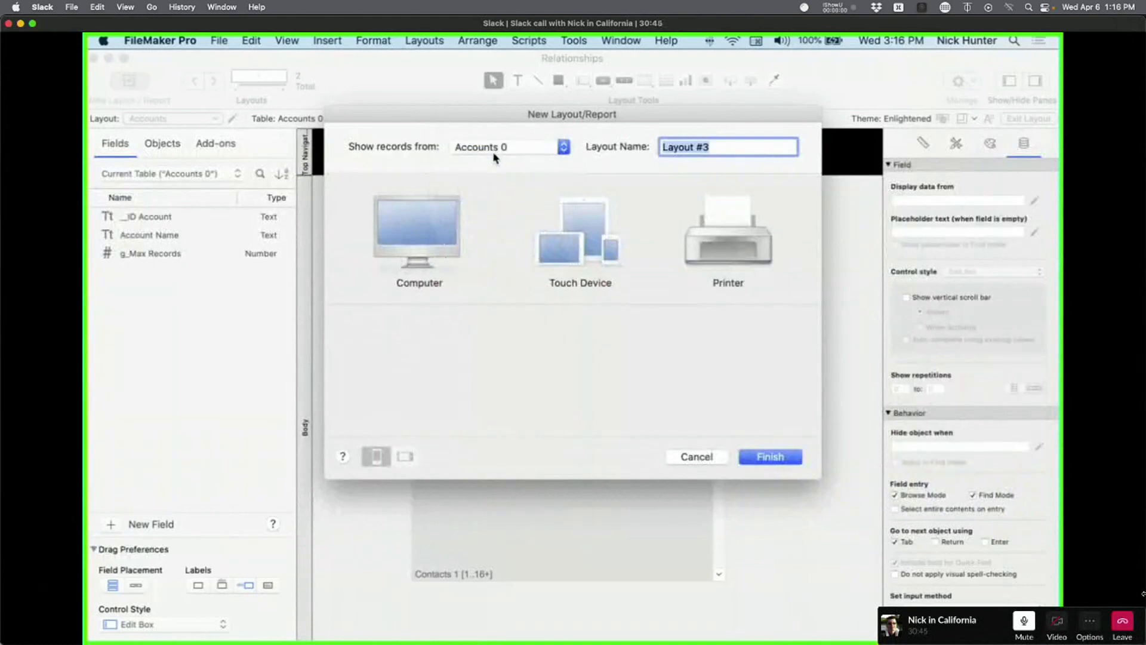
key("Return")
Rename the Accounts base table to Renamed in the Tables tab and close Manage Database.
key("super+shift+d")
left_click(512, 83)
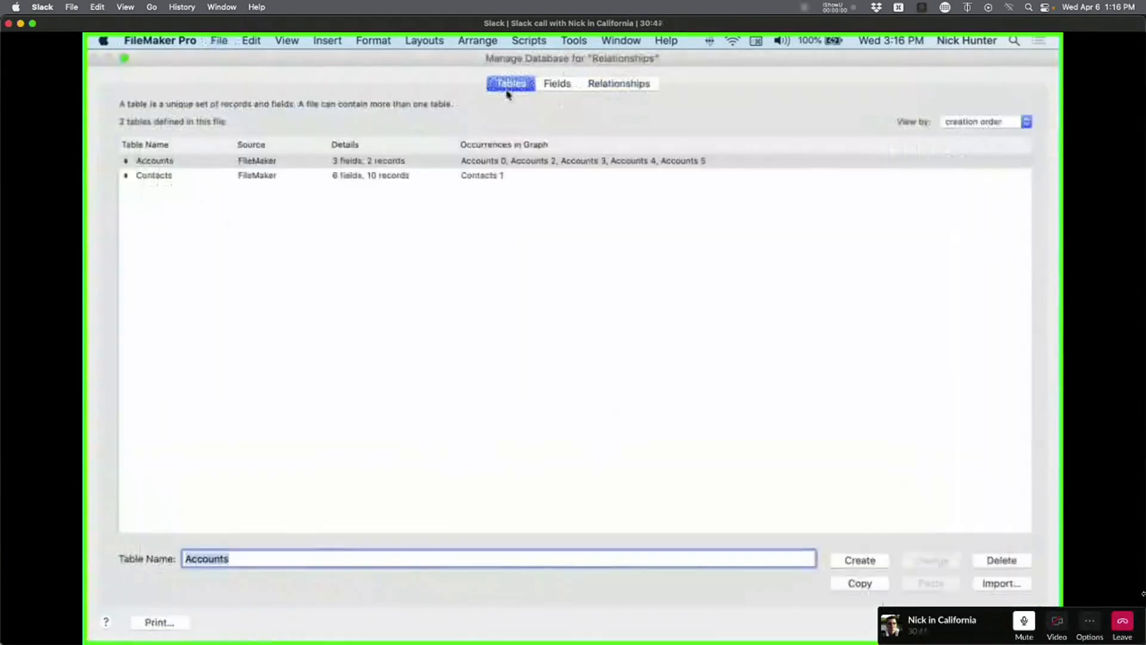
left_click(185, 159)
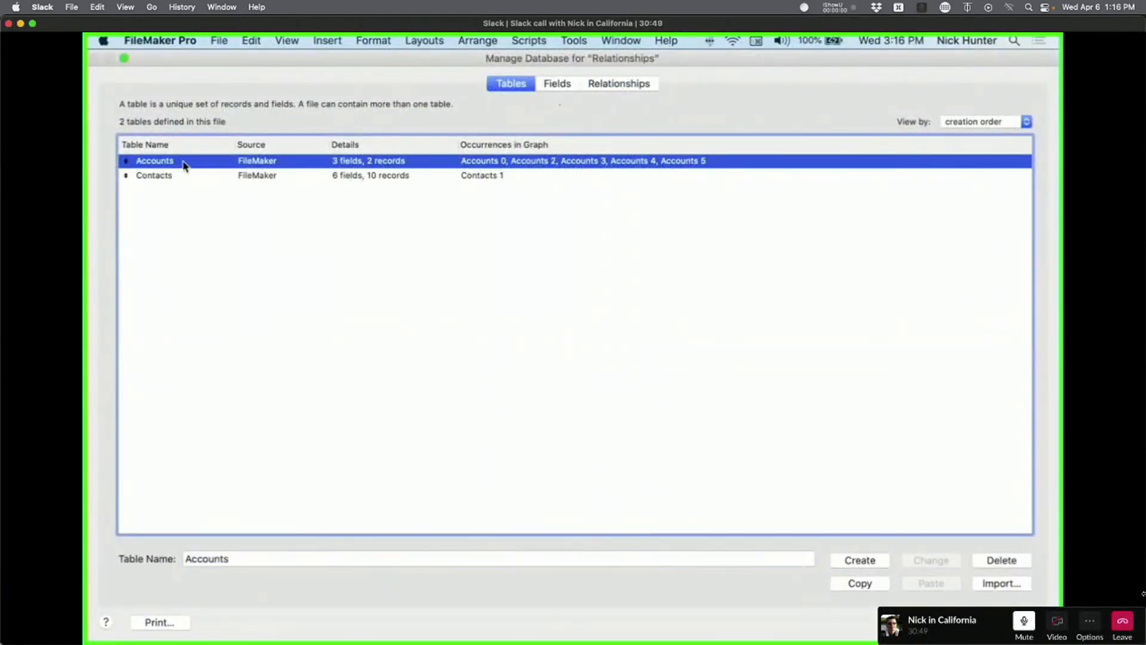
double_click(246, 560)
type("Renam")
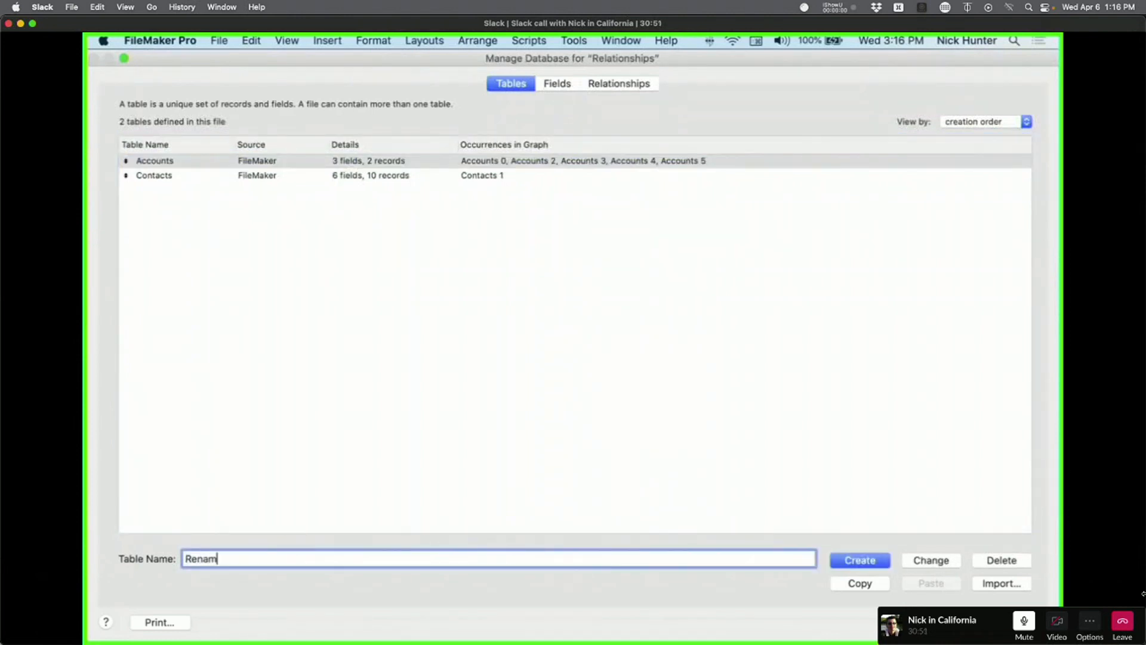
type("ed")
left_click(934, 561)
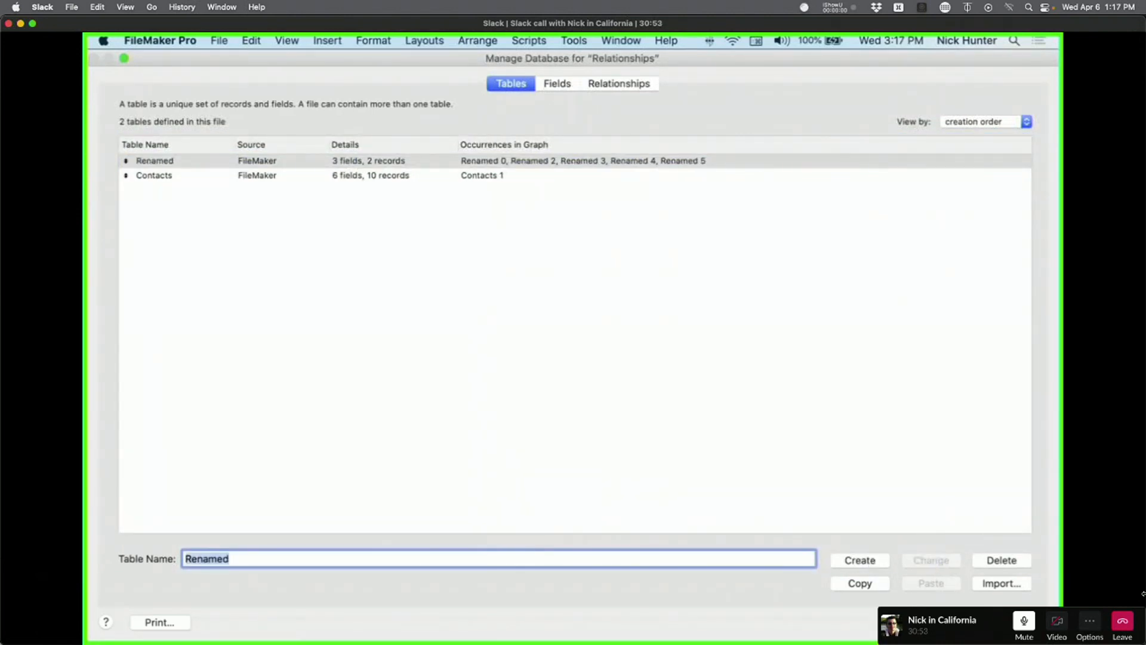
left_click(1001, 622)
Verify the renamed occurrences in the New Layout table list, then open the relationships graph.
left_click(131, 80)
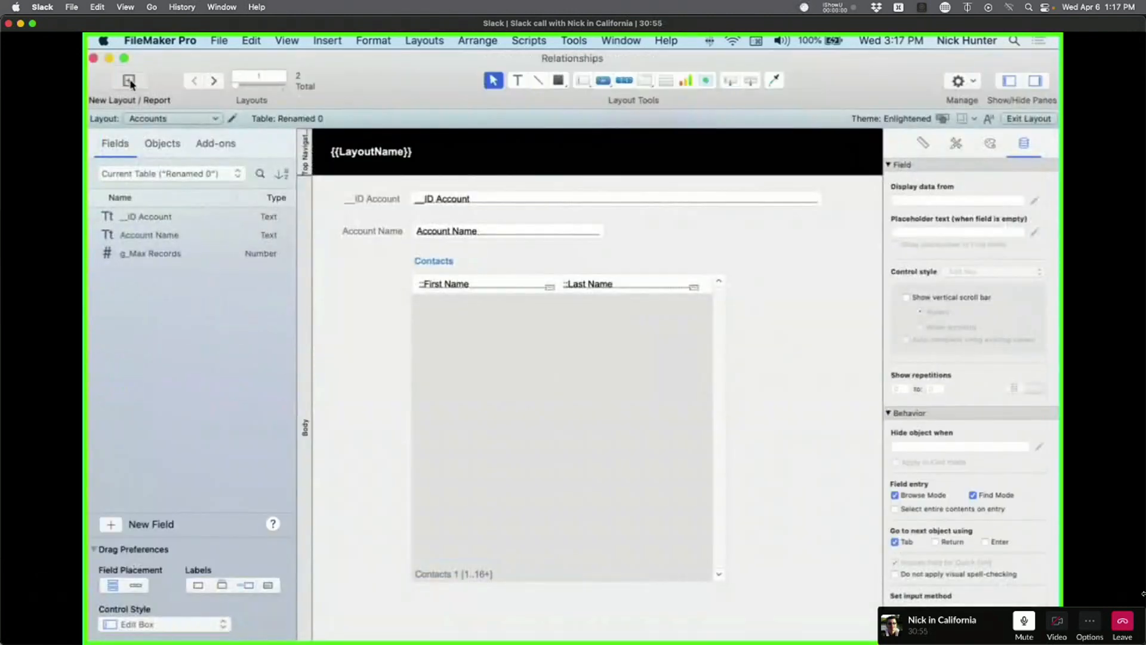
left_click(529, 150)
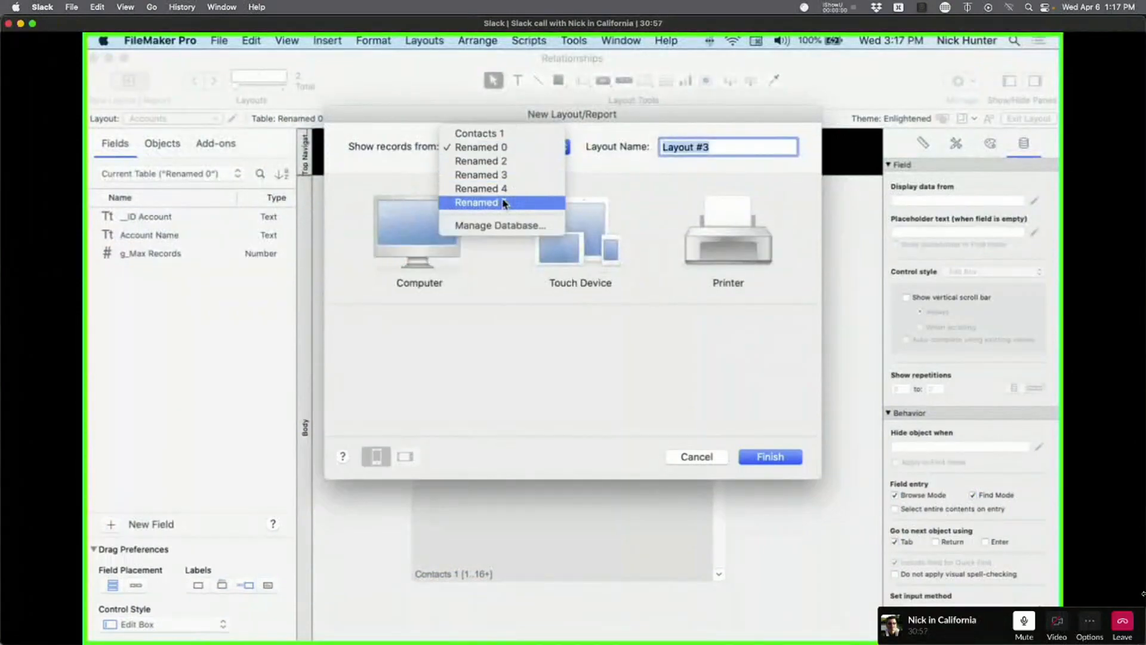
left_click(495, 226)
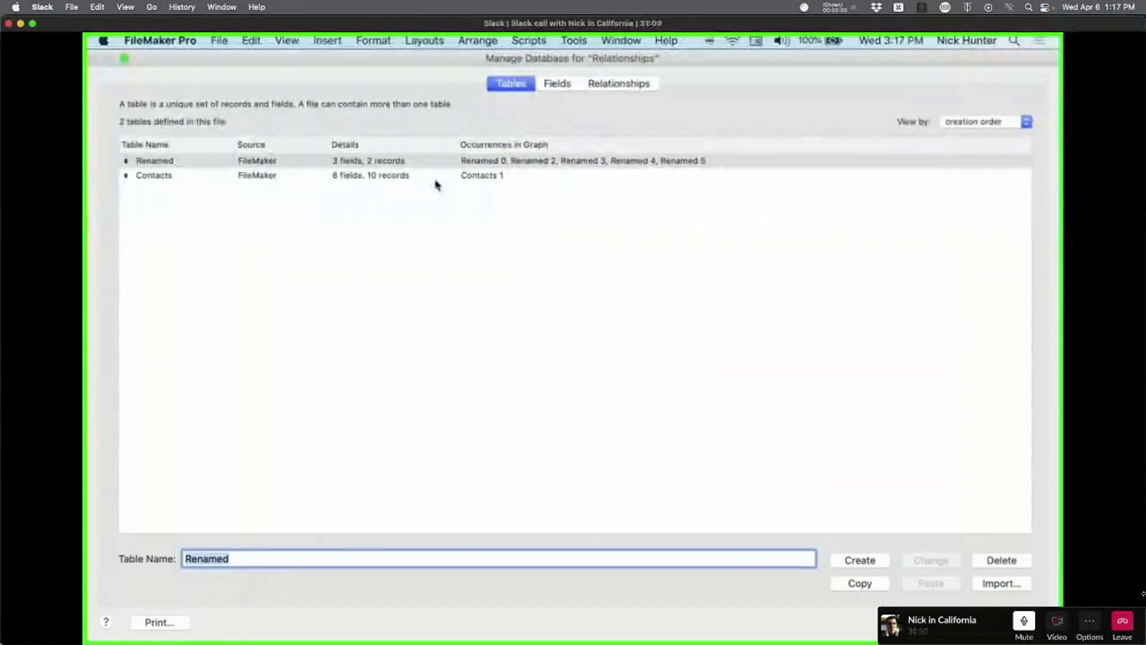
left_click(597, 83)
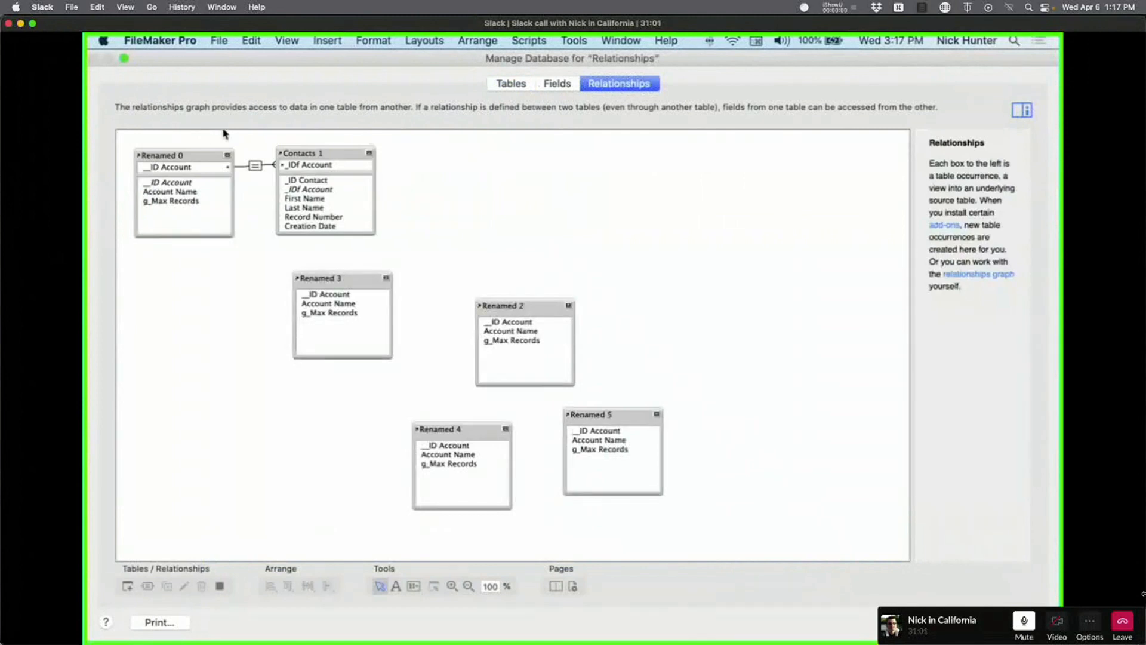
Rename the Renamed table back to Accounts.
left_click(528, 84)
left_click(164, 161)
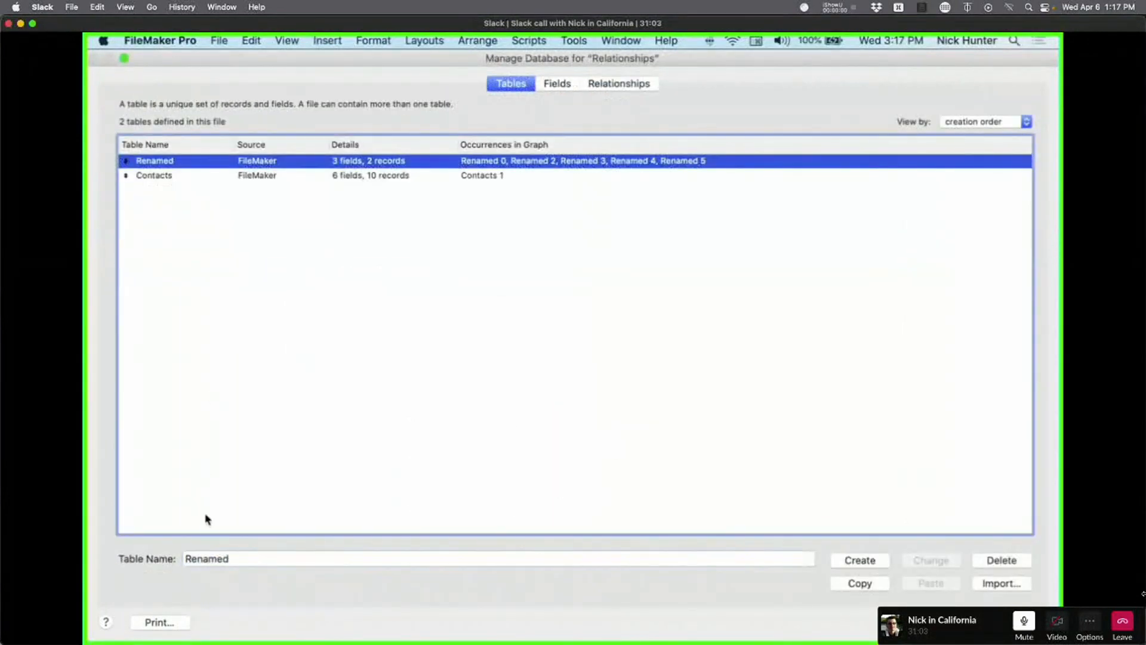
left_click(219, 558)
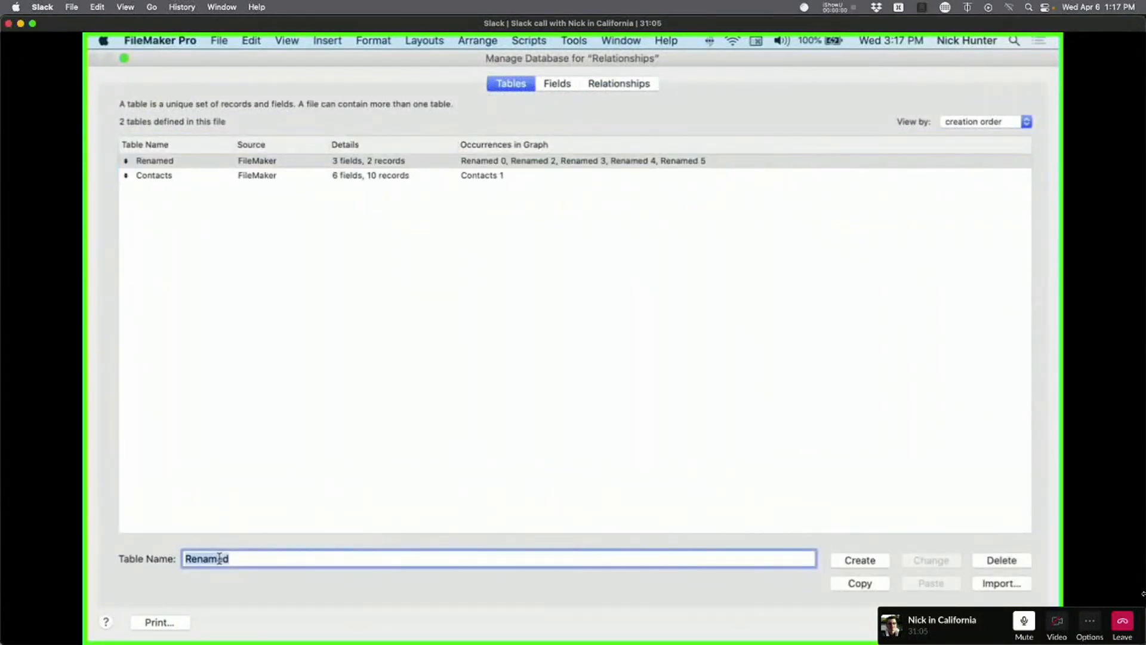
type("Accounts")
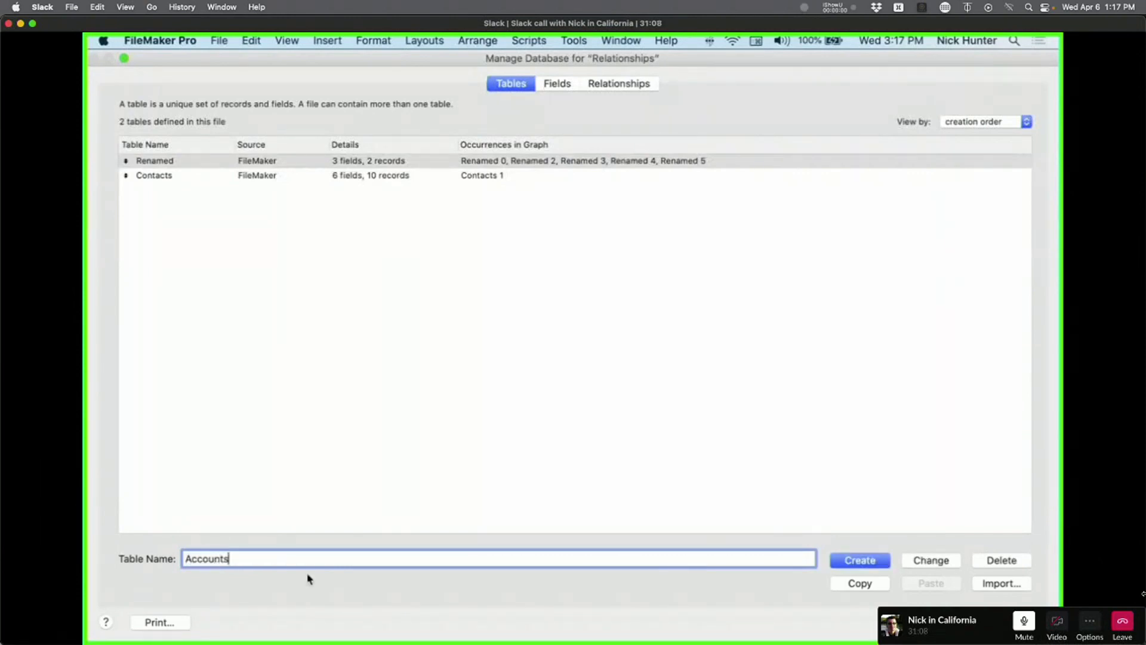
left_click(931, 559)
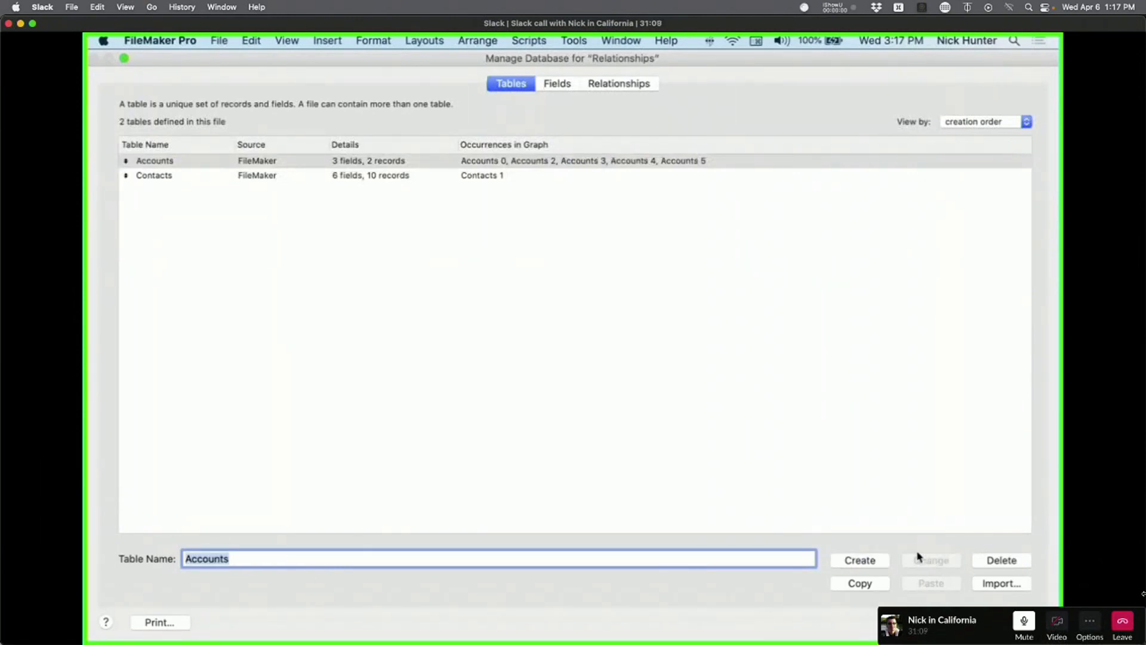
Create a new table named Table A, review the table list, and view it in the graph.
left_click(280, 557)
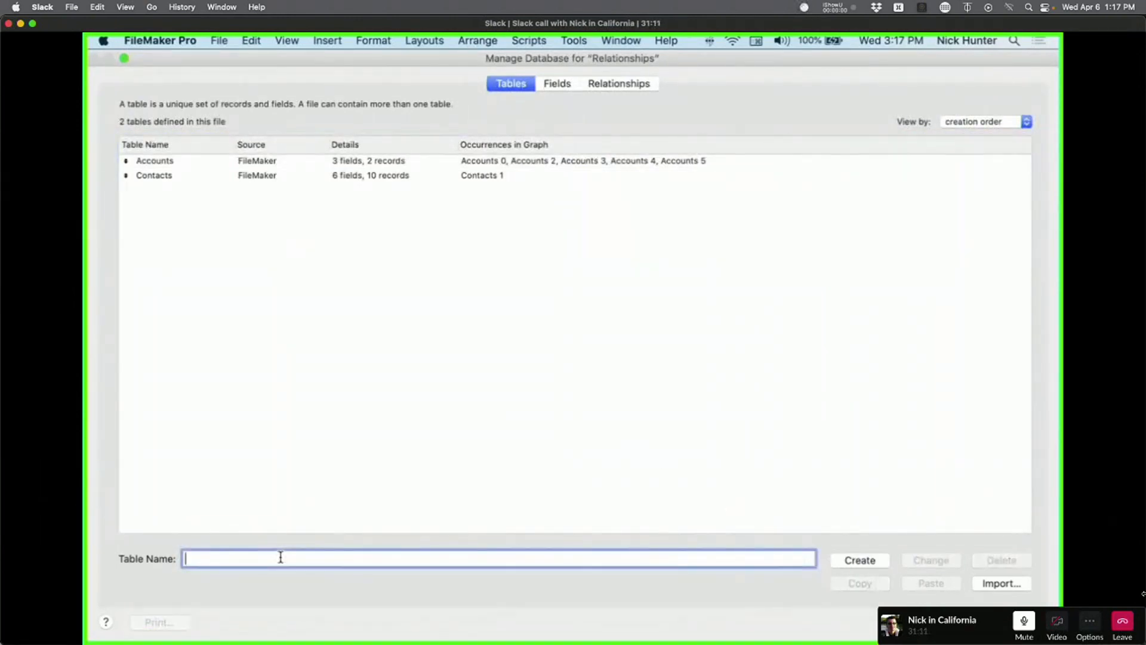
type("Tabe ")
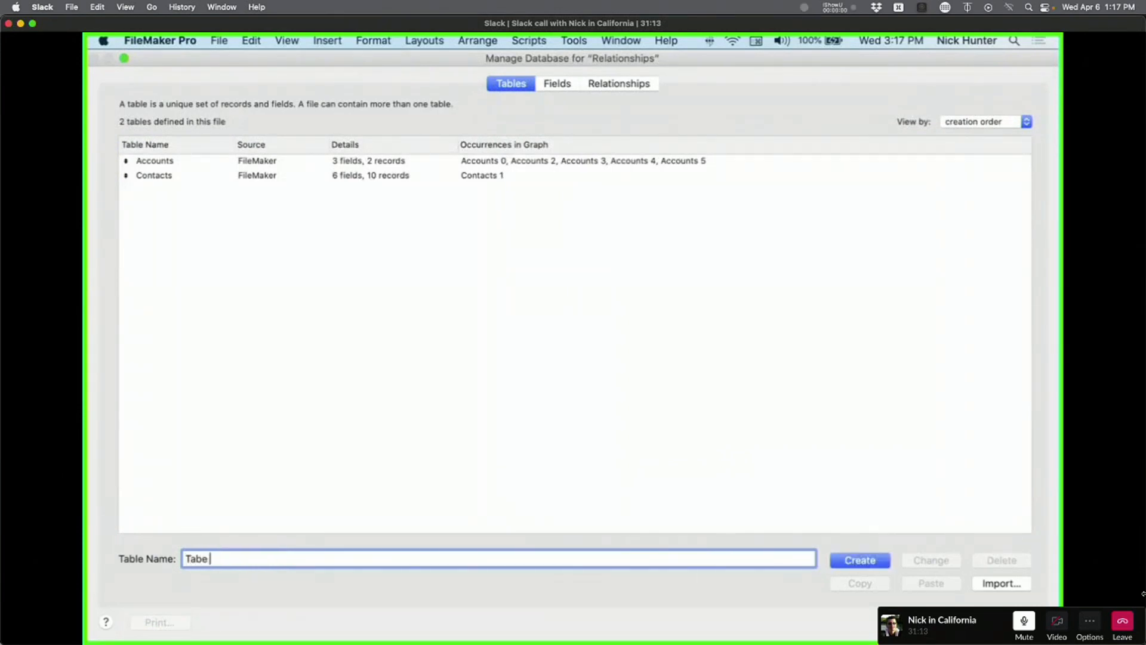
key("BackSpace")
key("BackSpace")
type("le A")
left_click(853, 561)
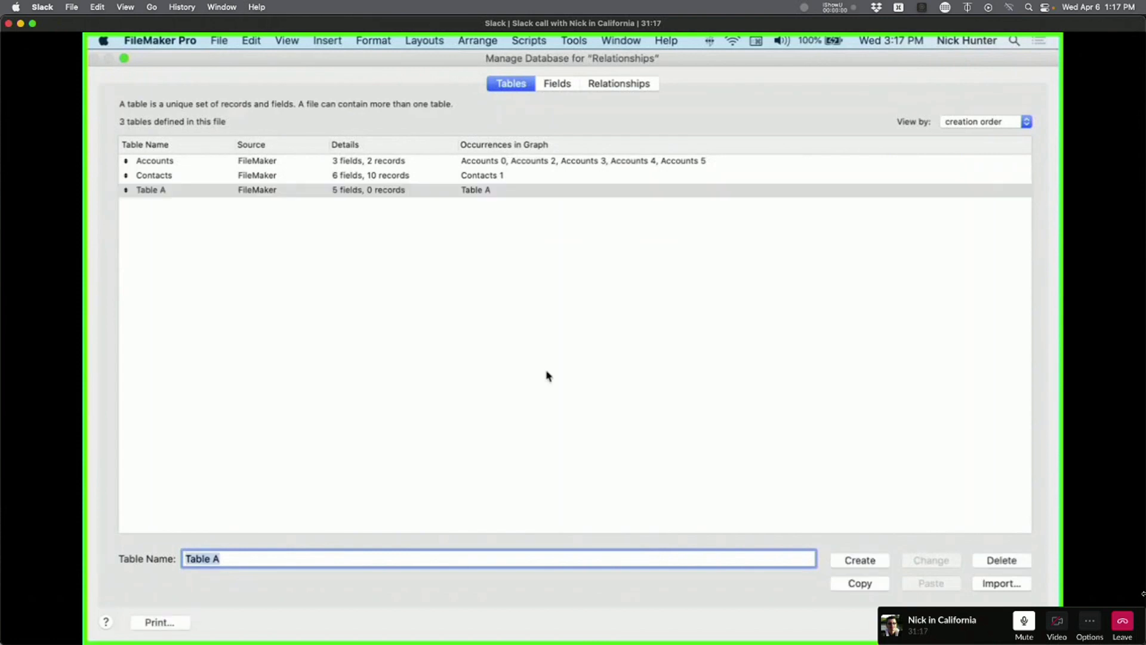
left_click(444, 190)
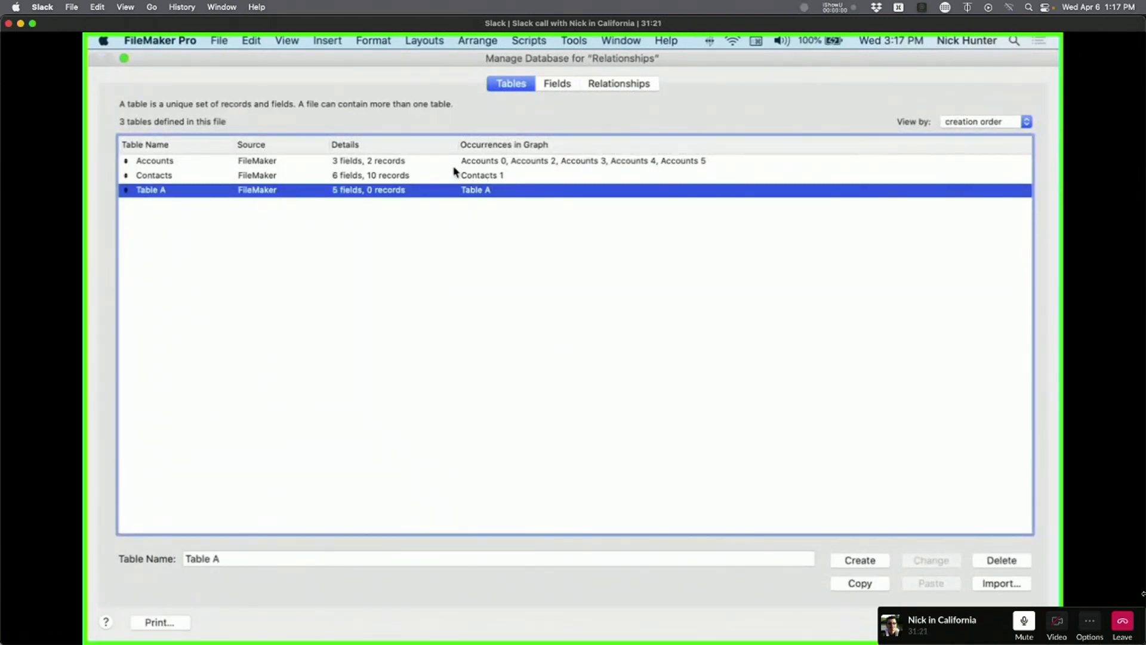
left_click(503, 161)
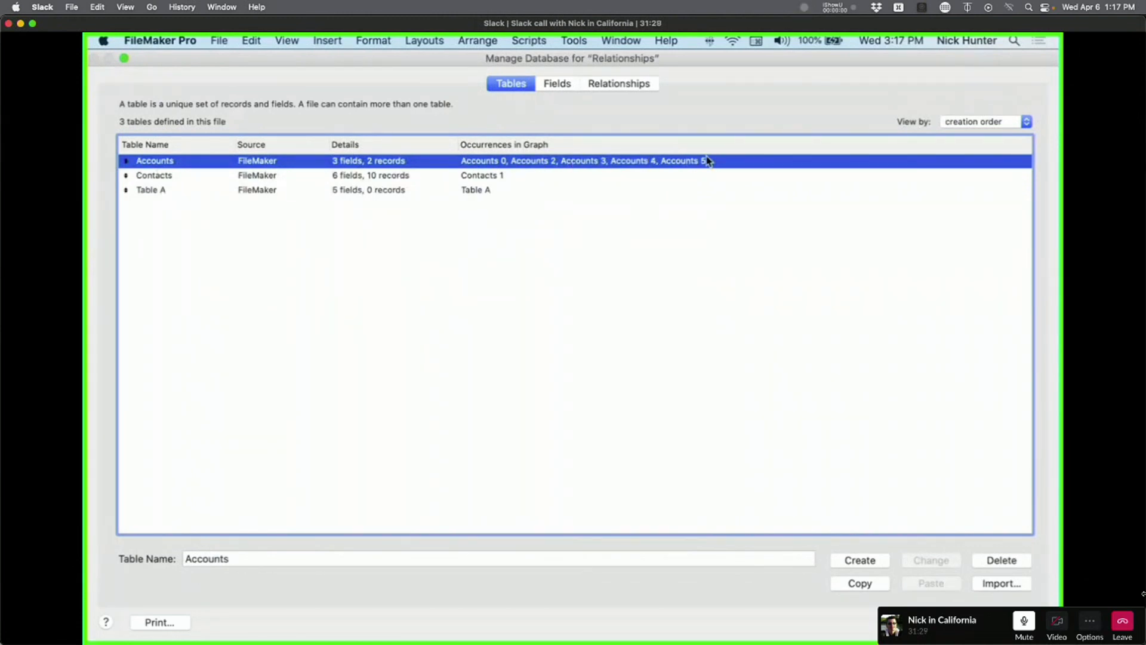
left_click(517, 175)
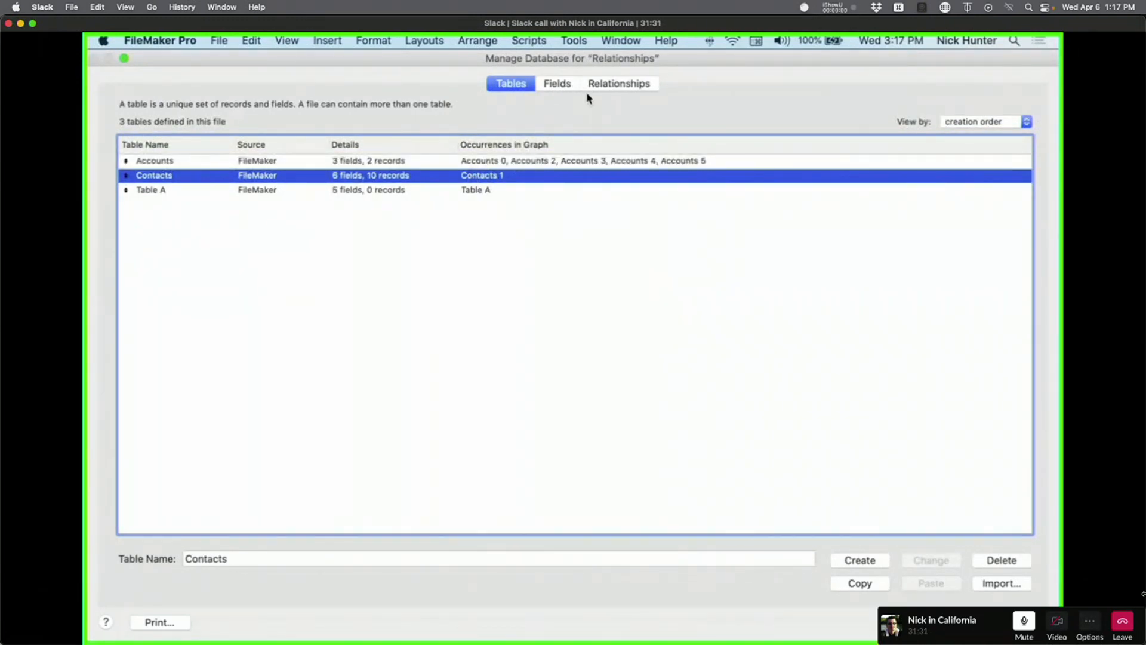
left_click(486, 191)
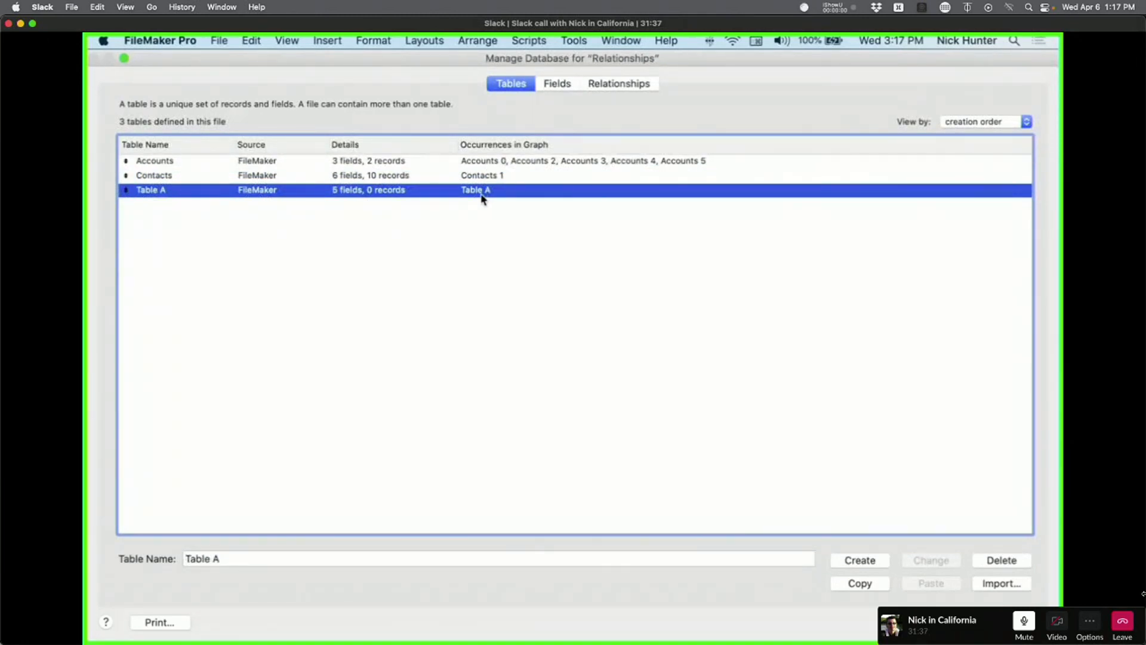
left_click(615, 87)
Delete the Accounts 2, 3, 4 and 5 occurrences from the graph.
left_click(307, 276)
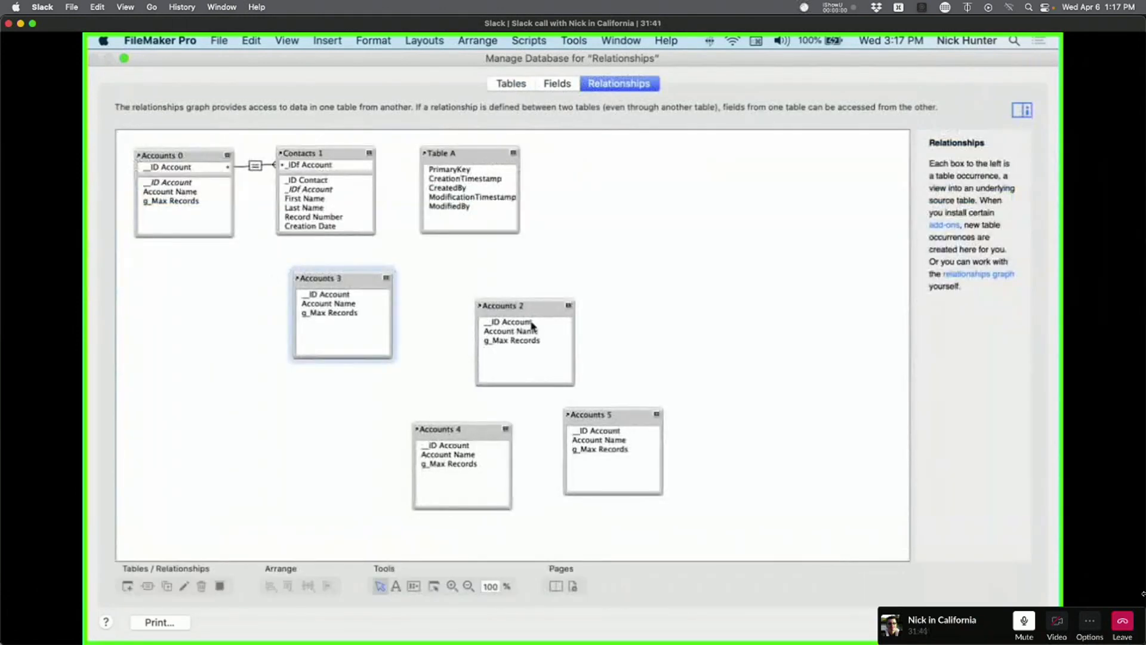
left_click(529, 310, "shift")
left_click(604, 412, "shift")
left_click(471, 425, "shift")
key("Delete")
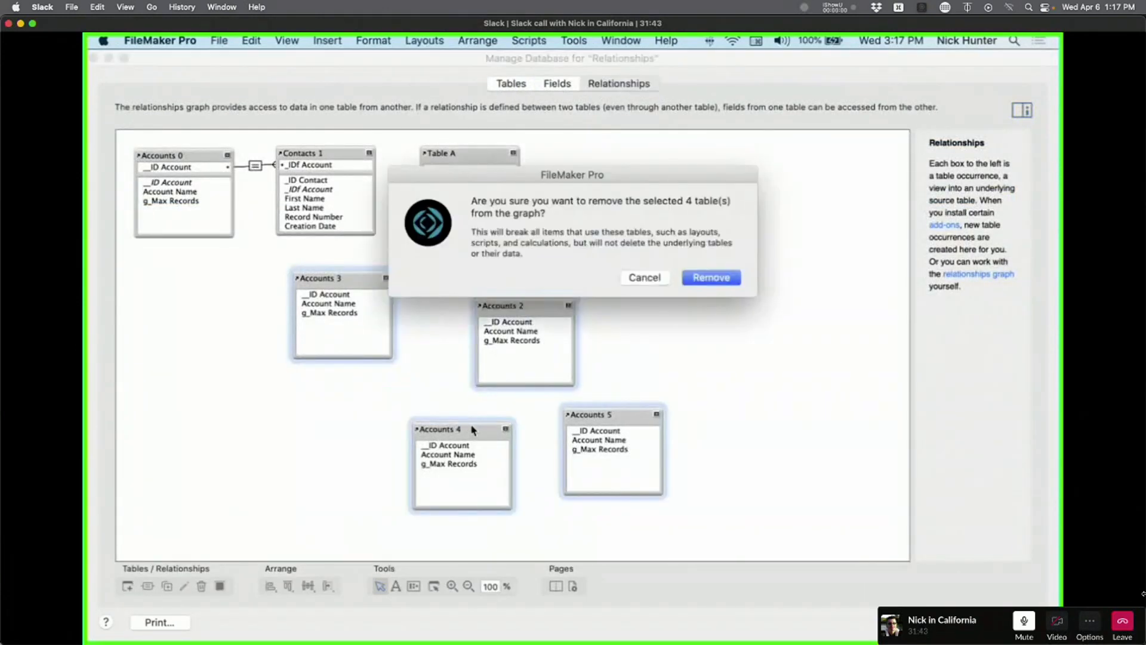
left_click(730, 275)
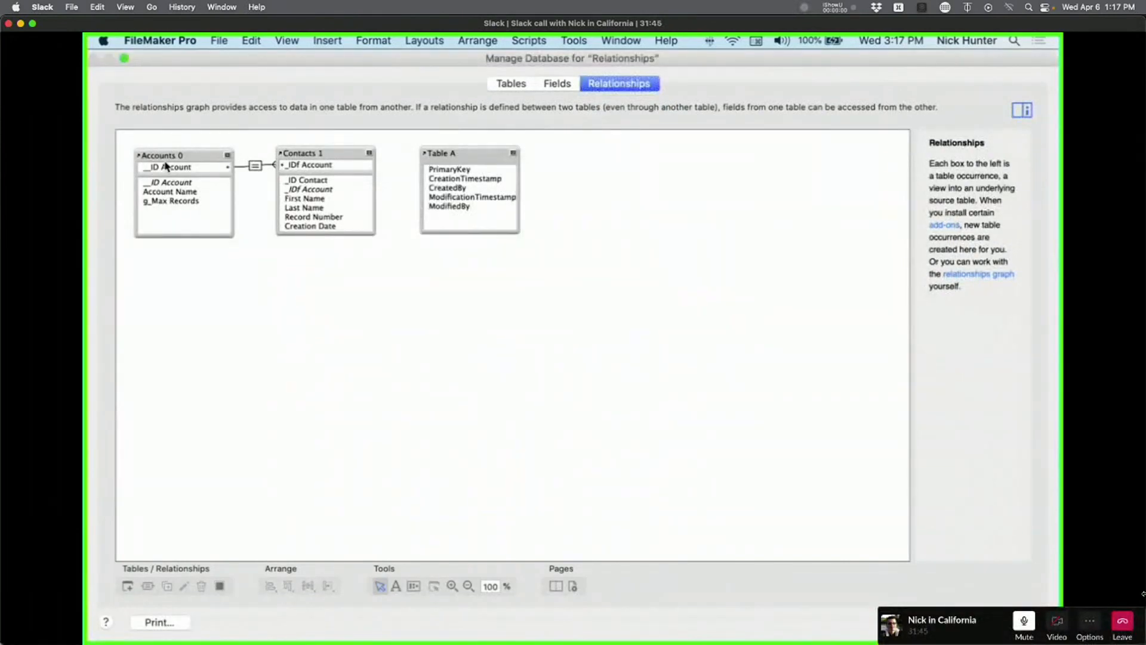
Rename occurrences Accounts 0 and Contacts 1 back to Accounts and Contacts.
double_click(183, 150)
left_click(452, 555)
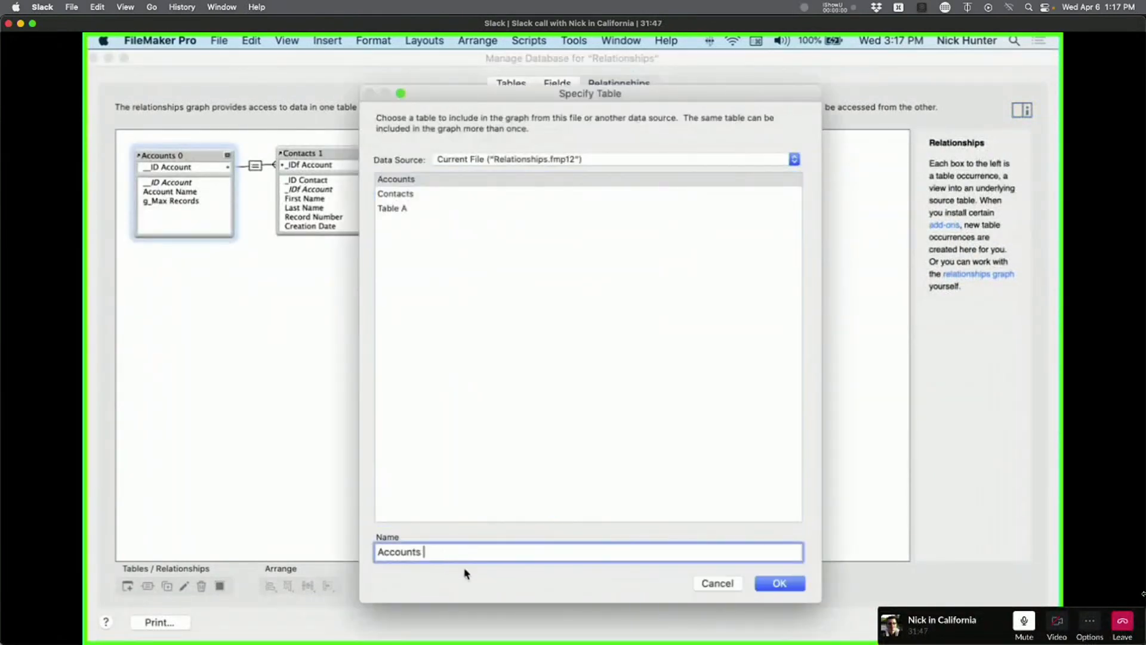
key("BackSpace")
key("BackSpace")
left_click(779, 583)
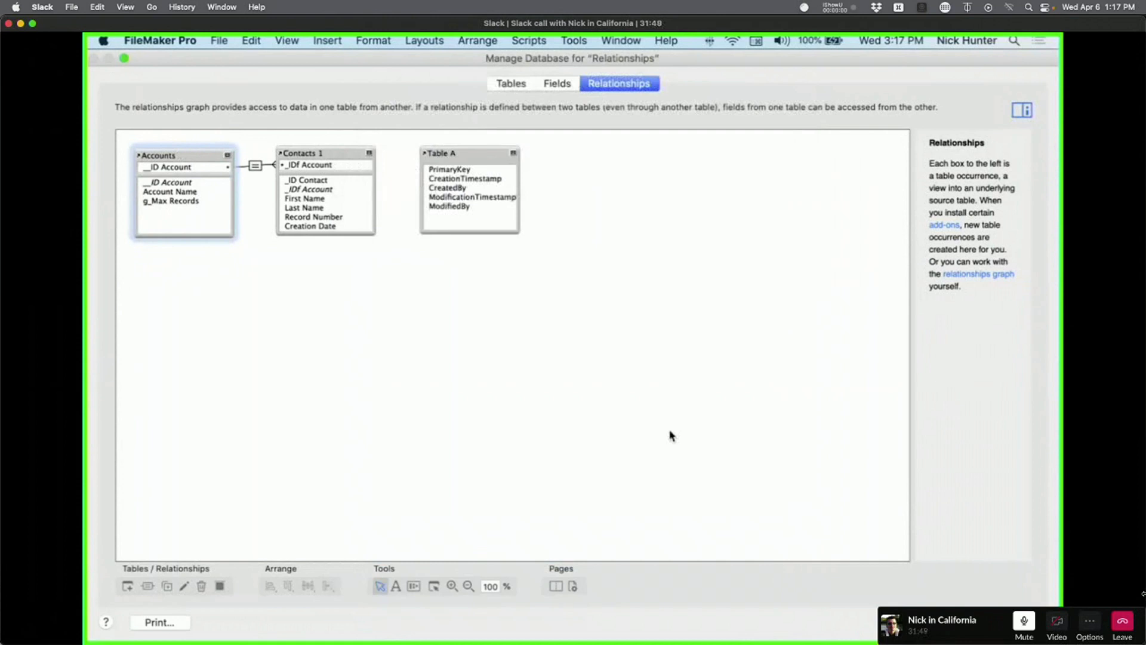
double_click(351, 154)
left_click(704, 552)
key("BackSpace")
key("BackSpace")
left_click(779, 583)
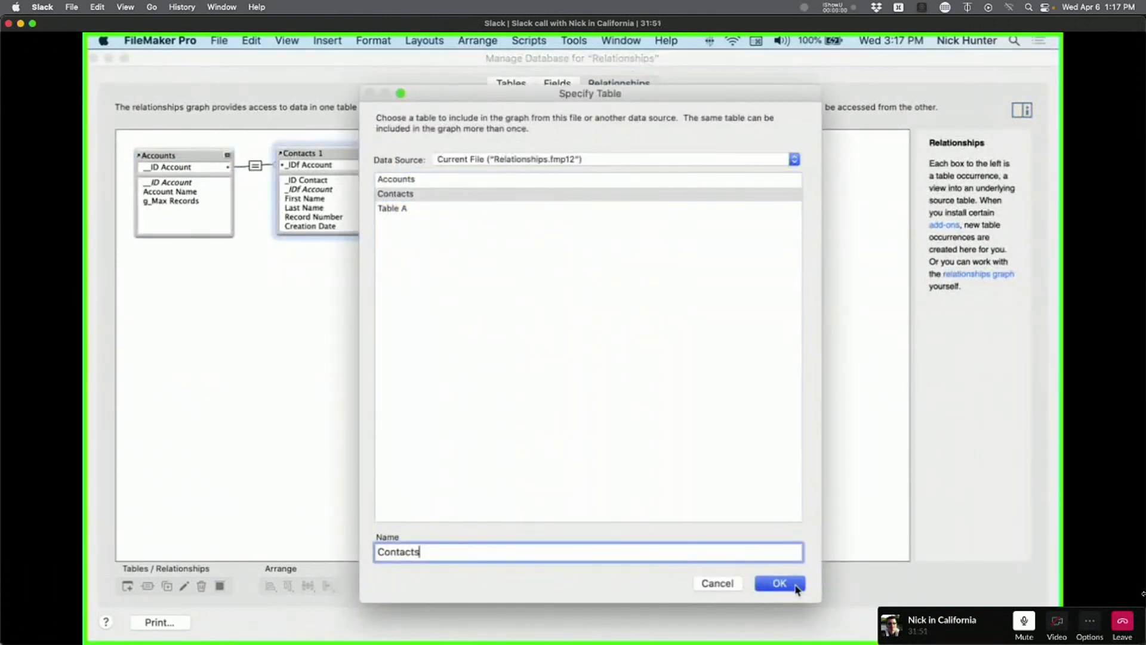
left_click(471, 160)
Check Table A in the table list, reposition its graph box, and close Manage Database.
left_click(511, 84)
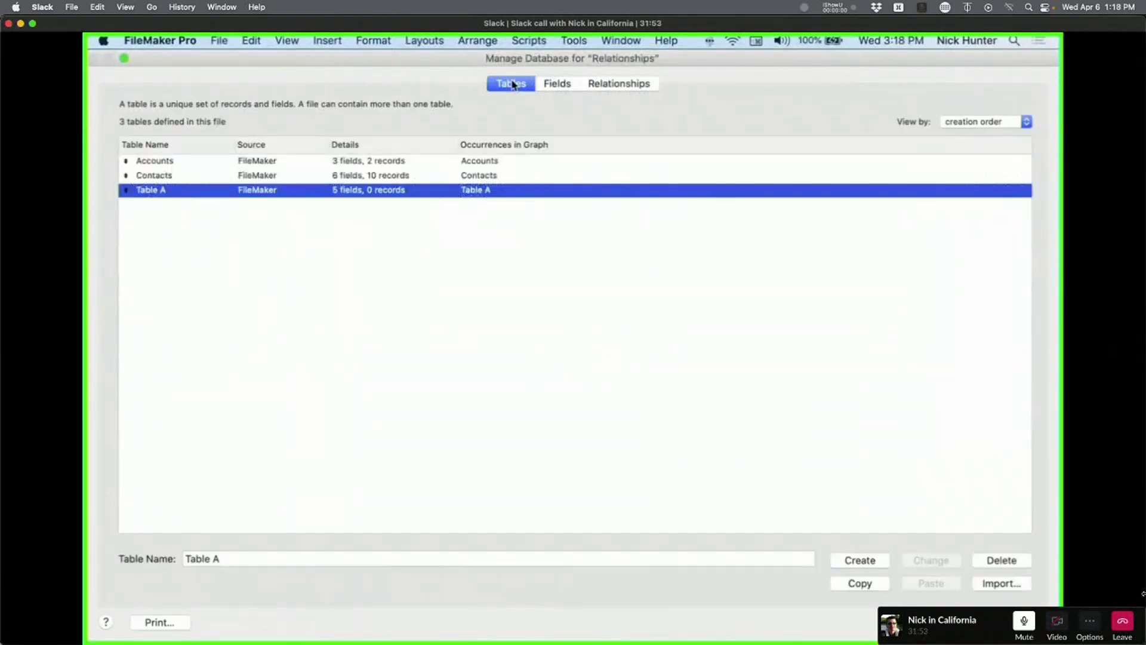
left_click(269, 258)
left_click(389, 187)
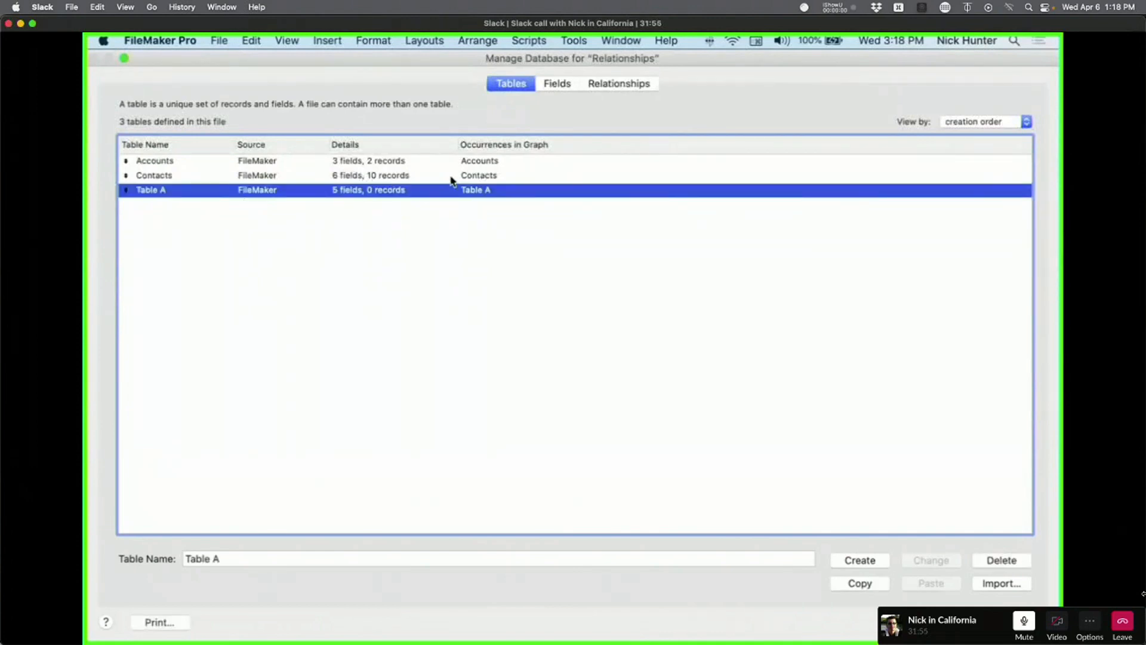
left_click(614, 84)
left_click_drag(454, 151, 524, 190)
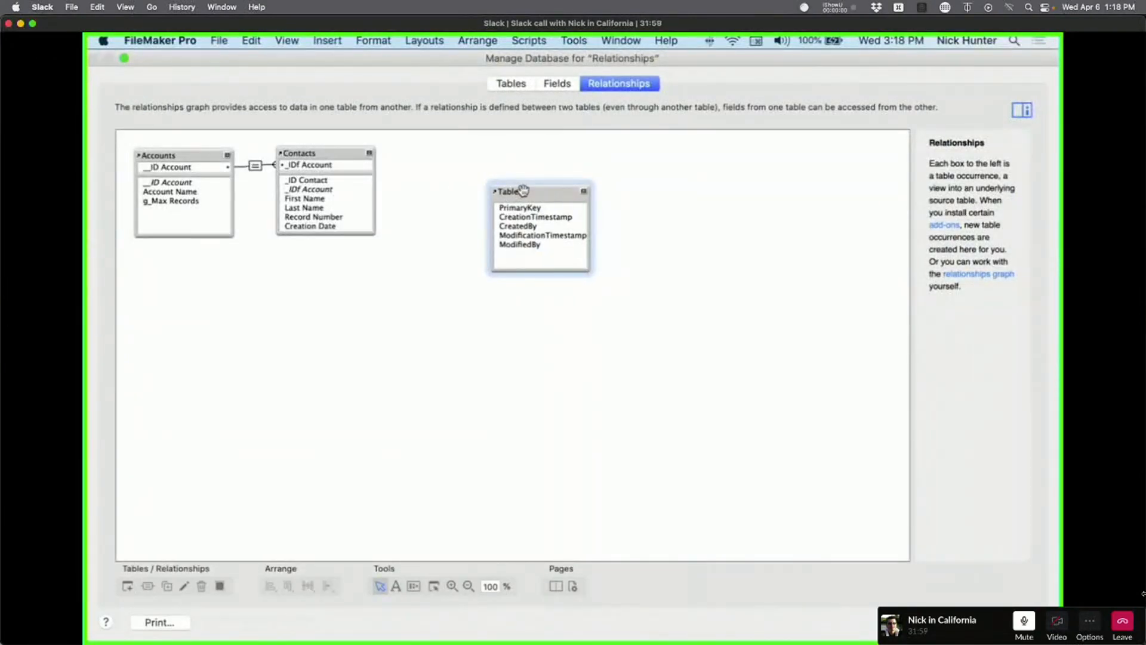
left_click(1007, 622)
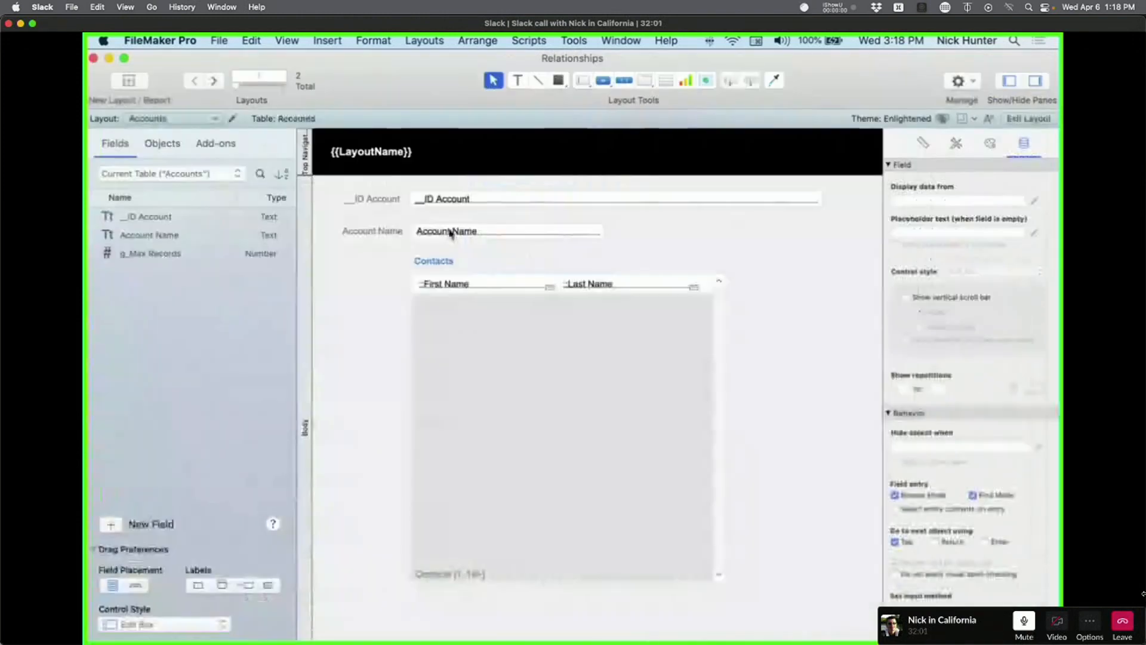
Open Manage Database from the New Layout dialog's table list.
left_click(129, 80)
left_click(525, 147)
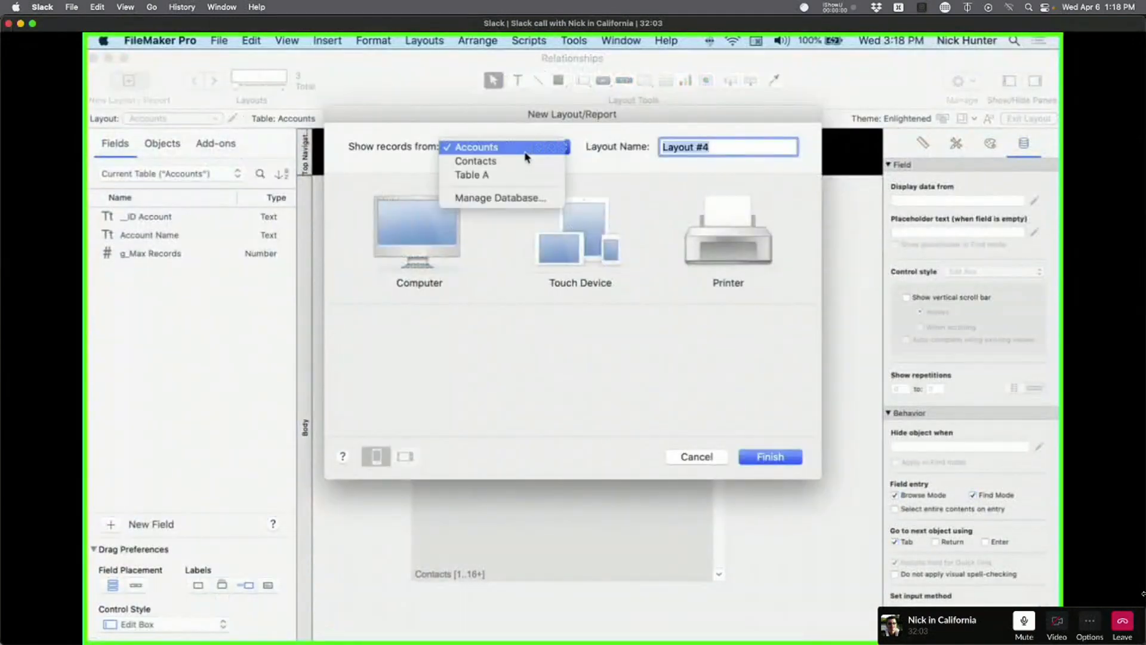
left_click(504, 198)
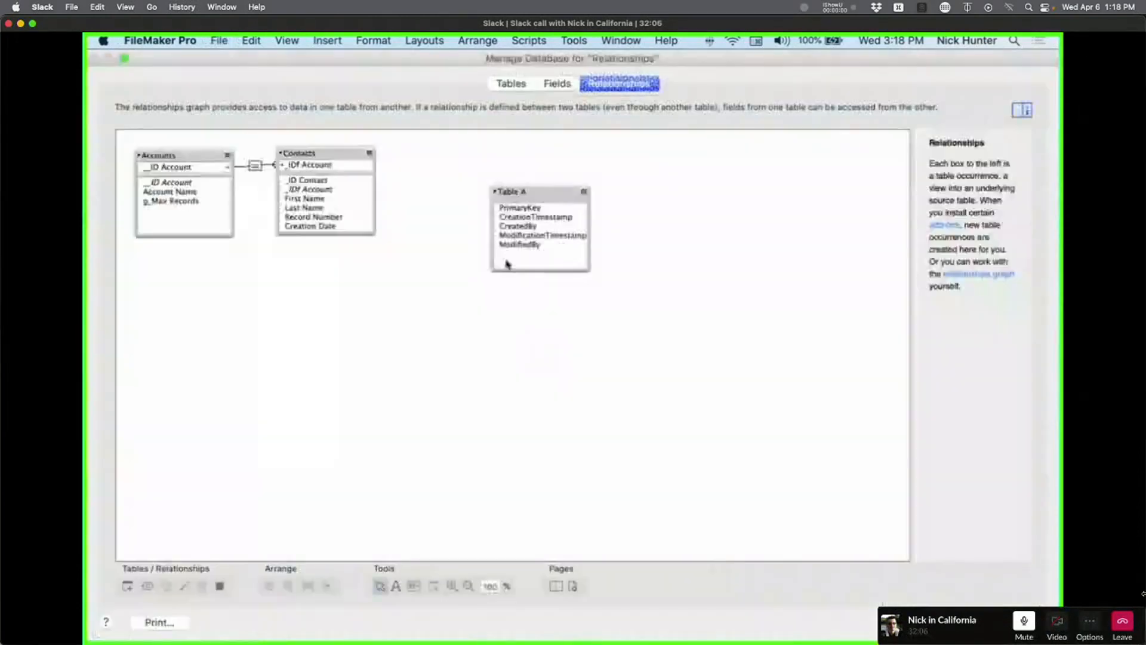
Delete the Table A occurrence from the graph, confirm the table still exists, and close.
left_click(539, 190)
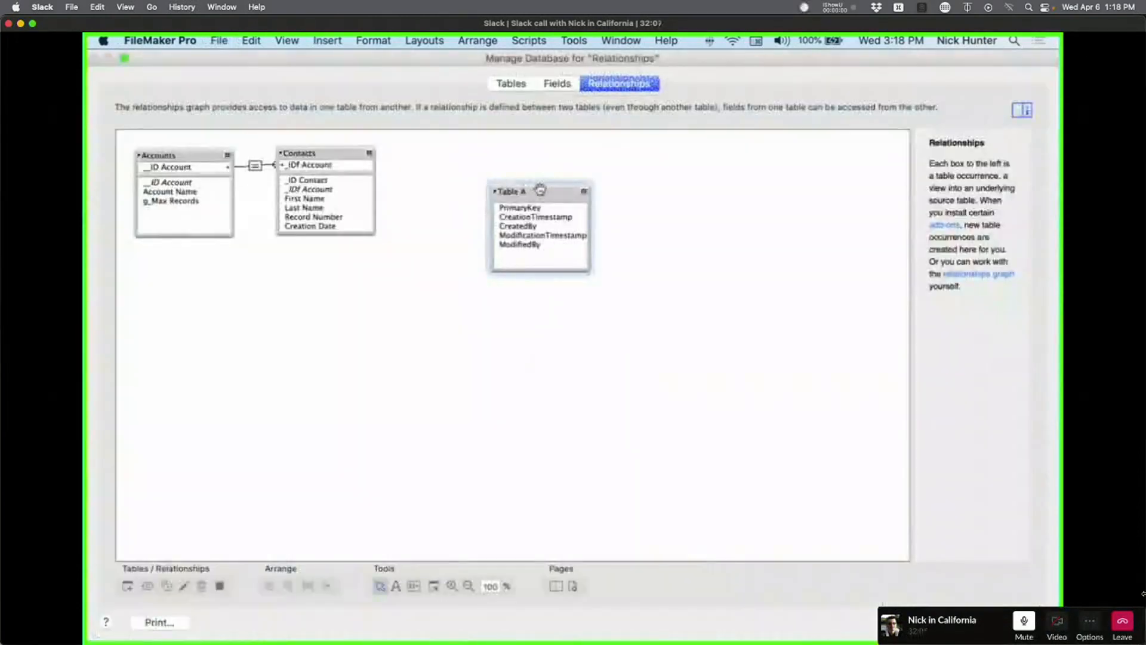
key("Delete")
left_click(728, 278)
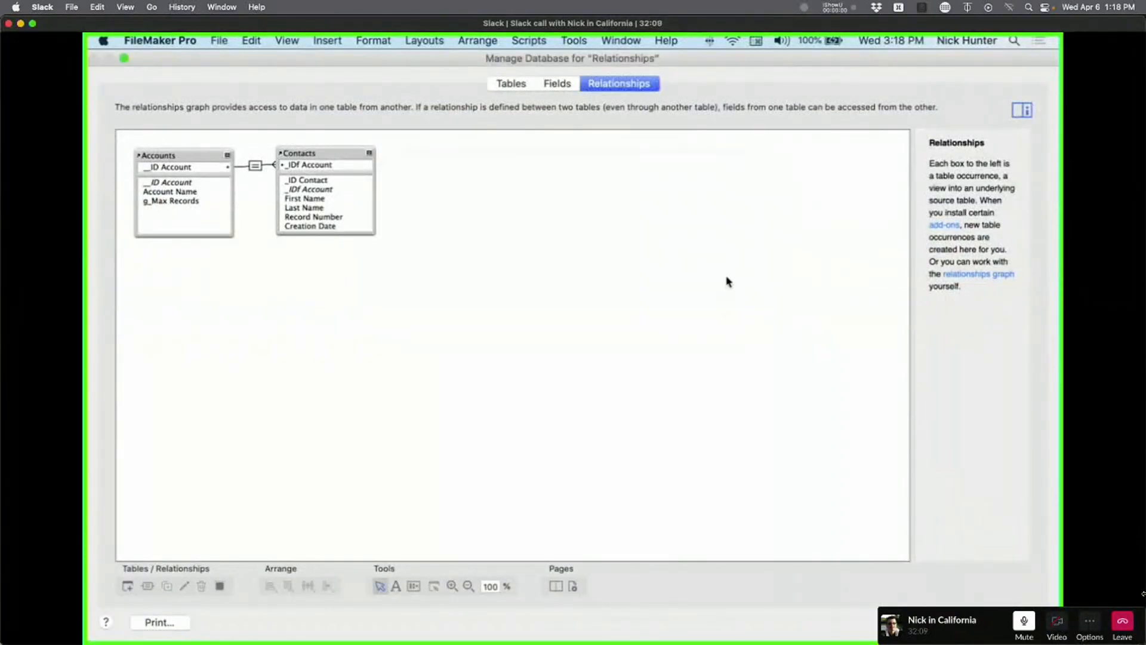
left_click(512, 83)
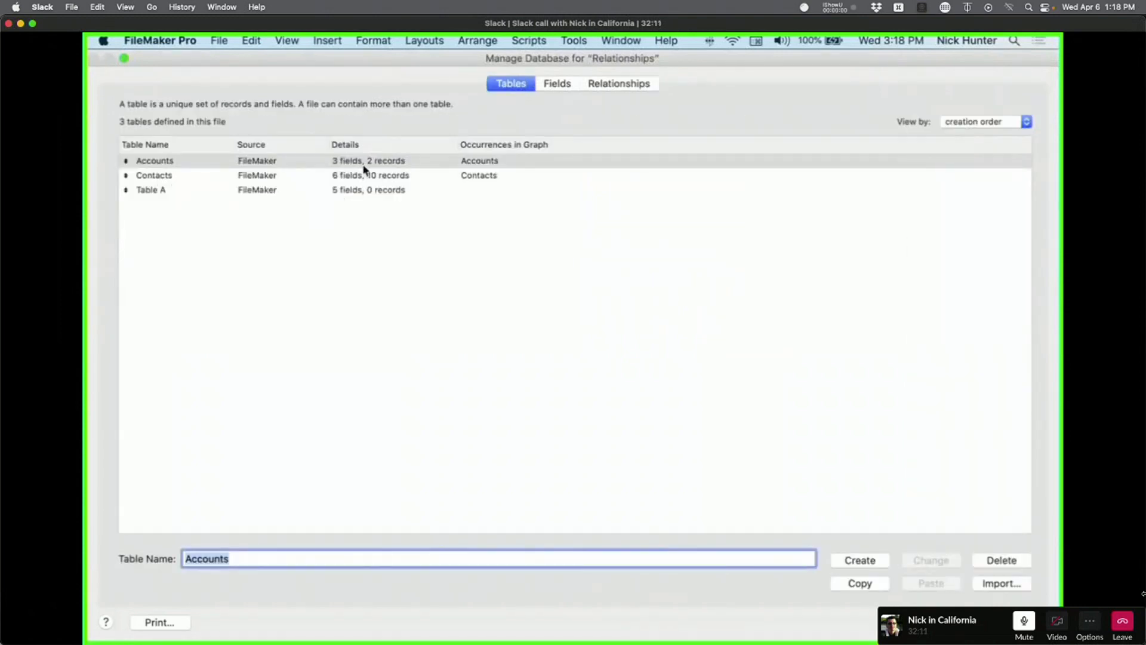
left_click(216, 193)
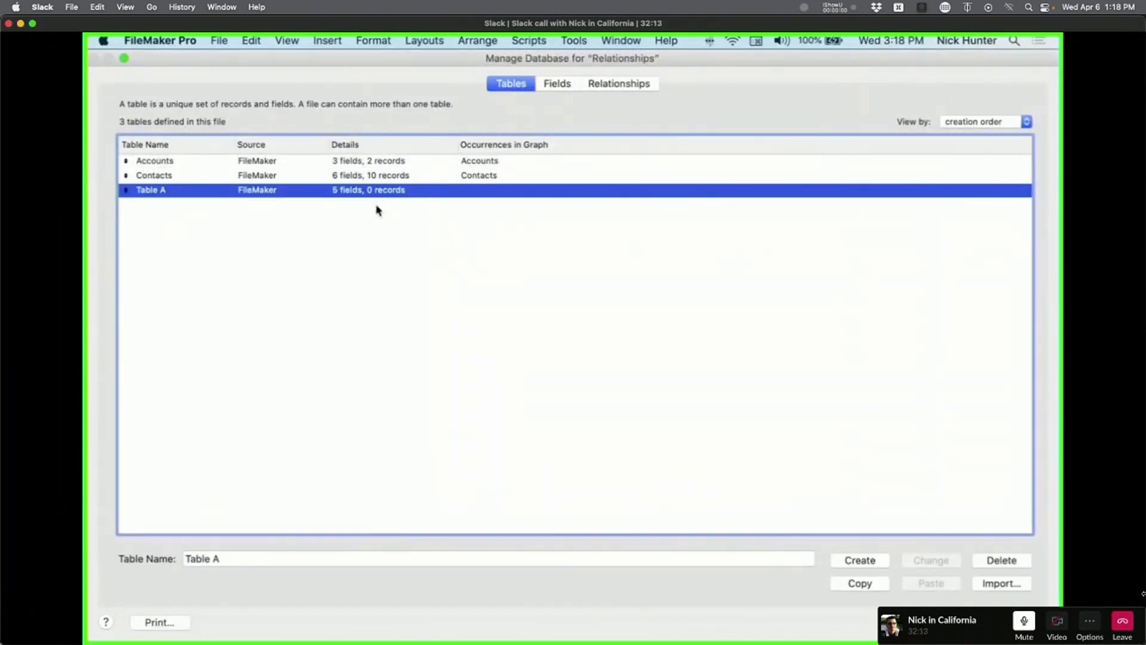
left_click(645, 84)
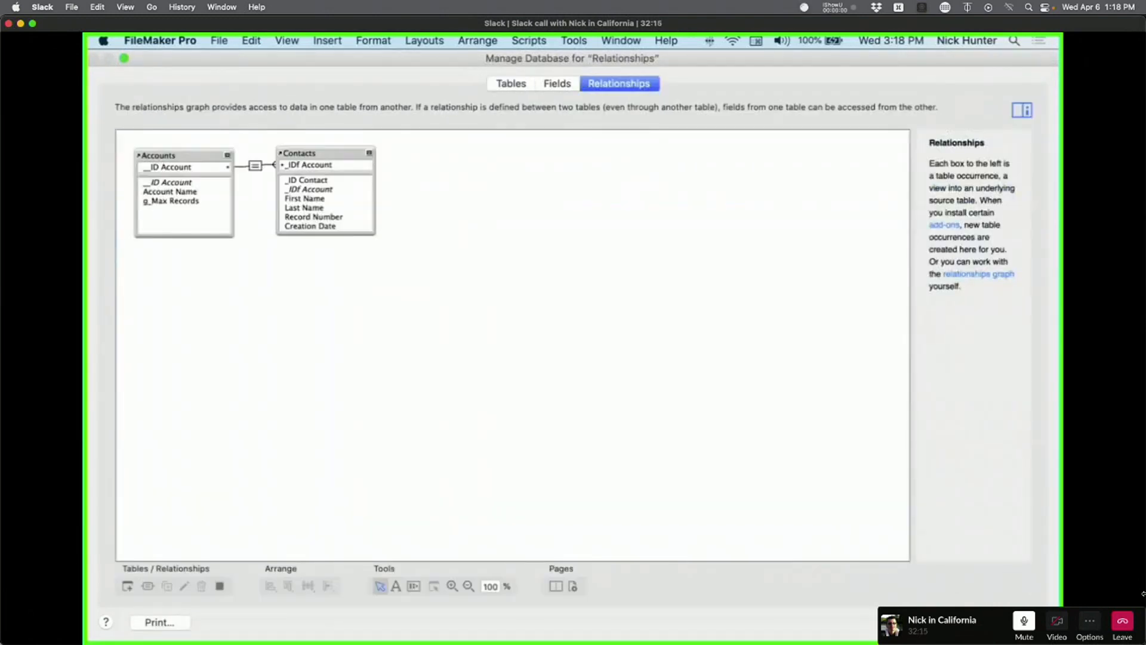
key("Return")
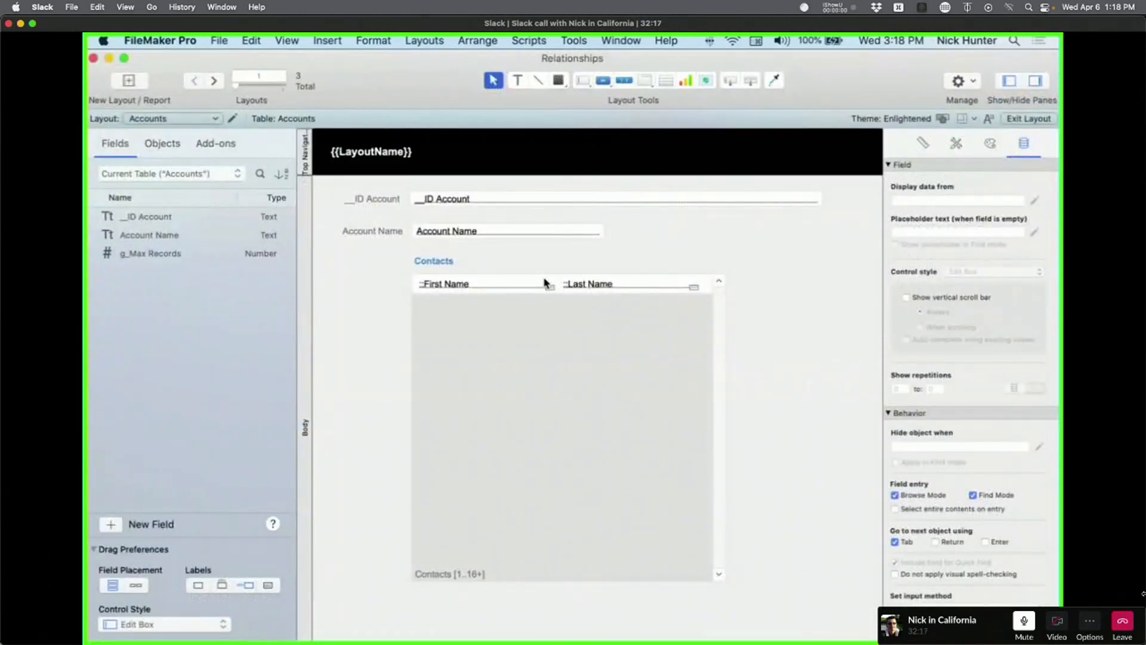
Add a blank layout named Layout #4 that shows records from Accounts.
left_click(129, 80)
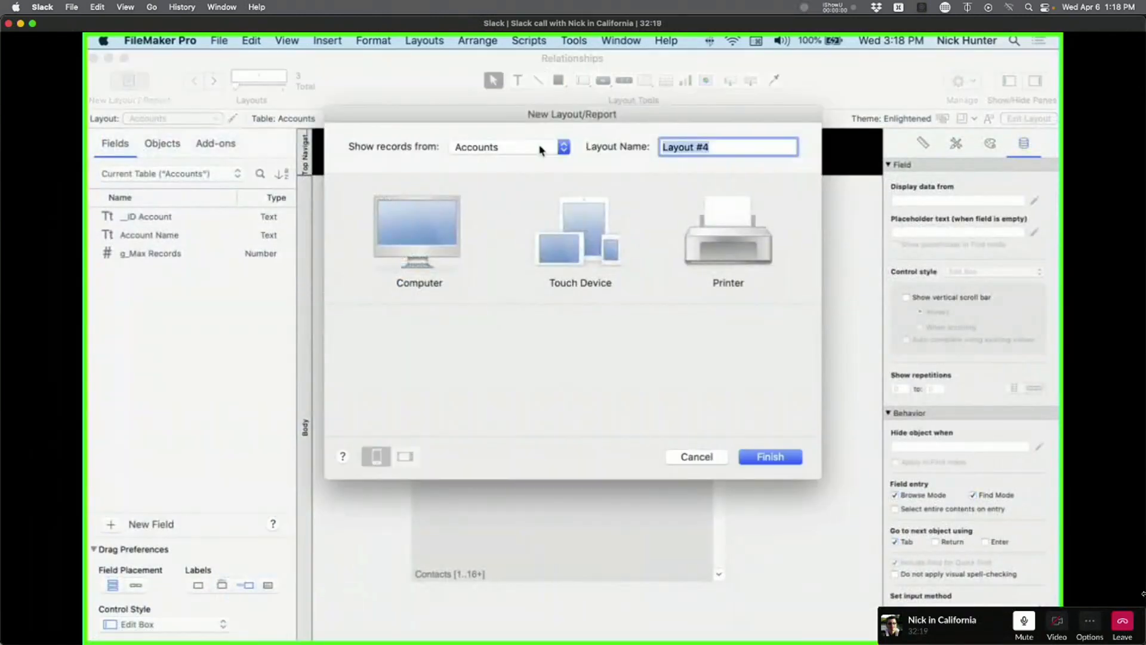
left_click(540, 150)
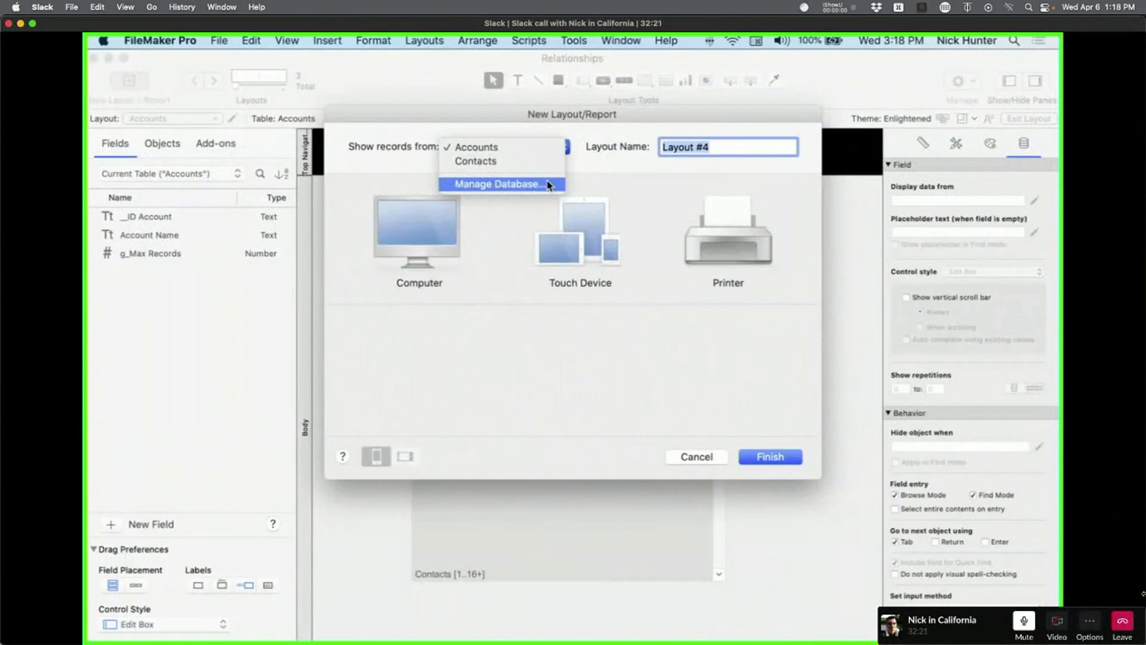
left_click(588, 146)
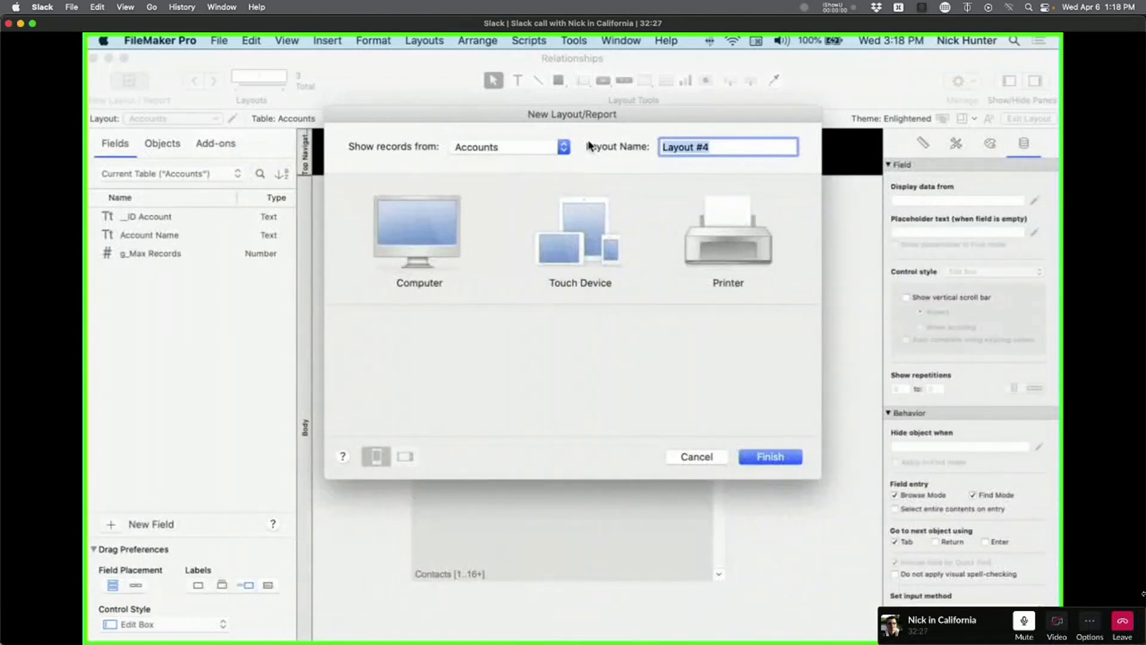
left_click(770, 457)
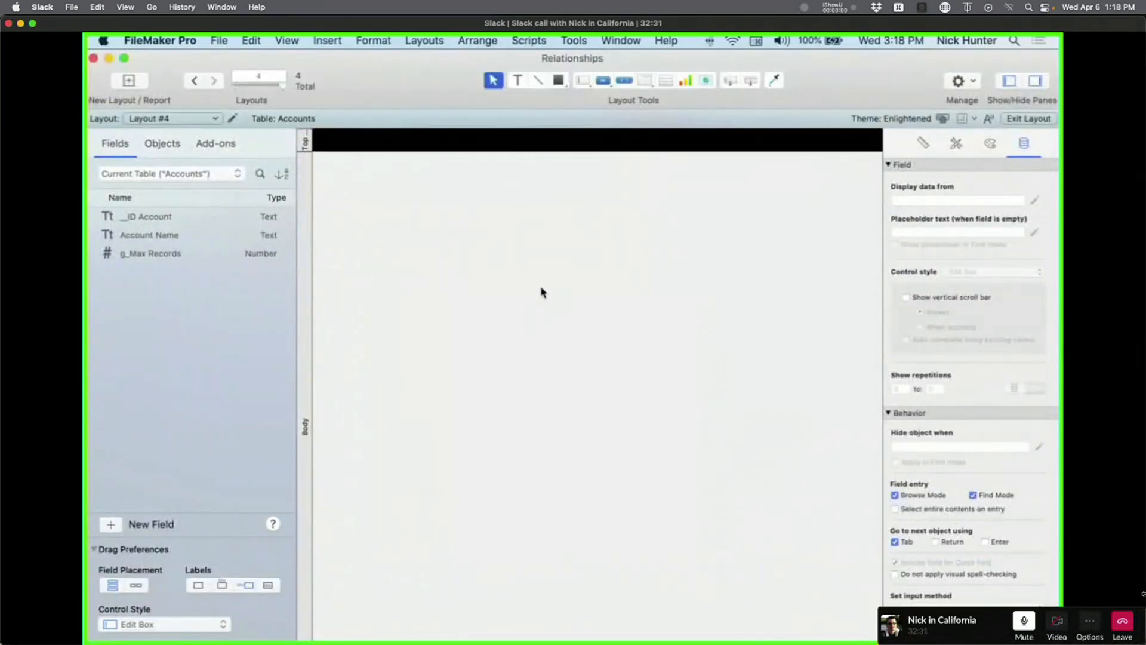
Draw a trial button on Layout #4 and give it a Single Step Set Field action.
left_click(603, 80)
left_click_drag(428, 196, 493, 221)
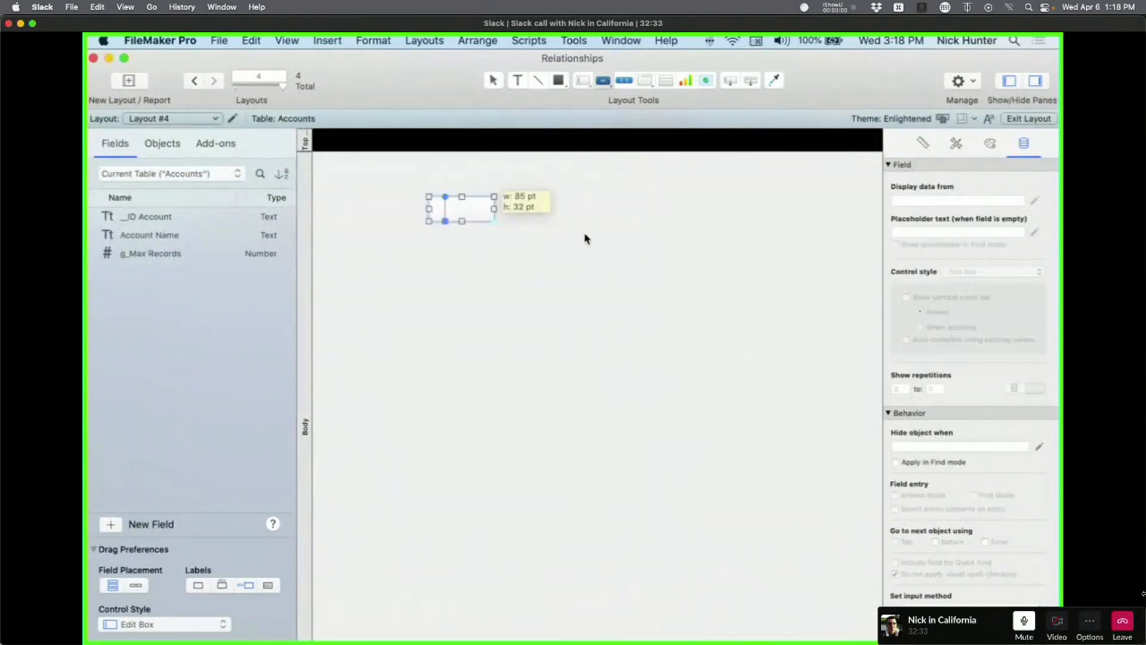
left_click(581, 326)
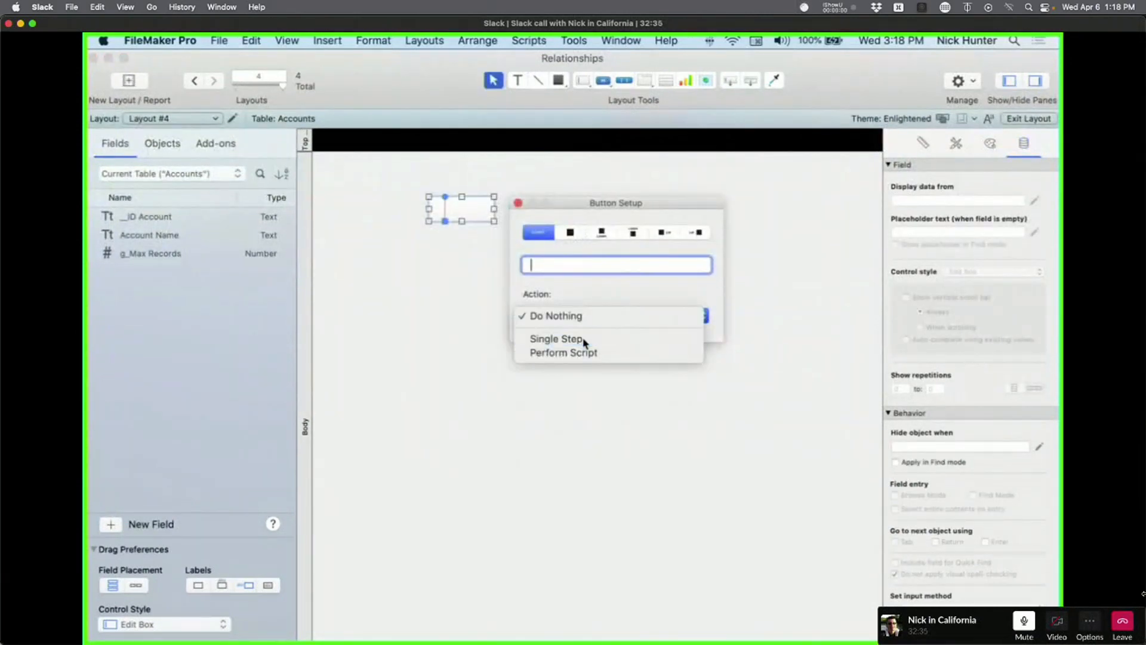
left_click(584, 340)
left_click(271, 133)
type("S")
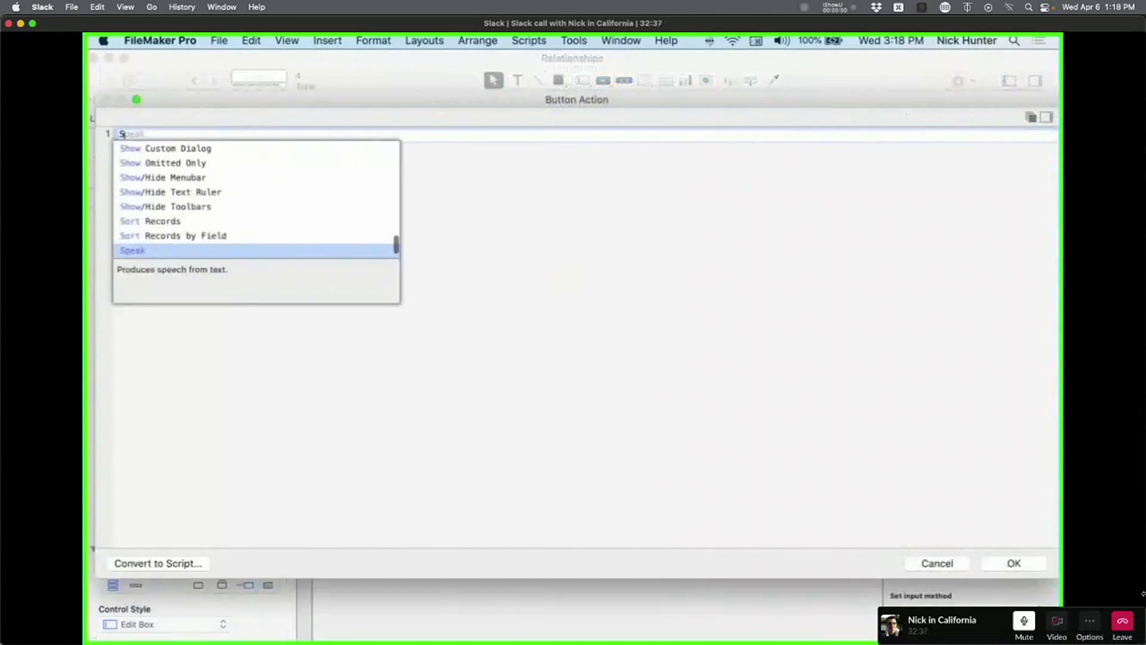
type("et")
key("Down")
key("Down")
key("Return")
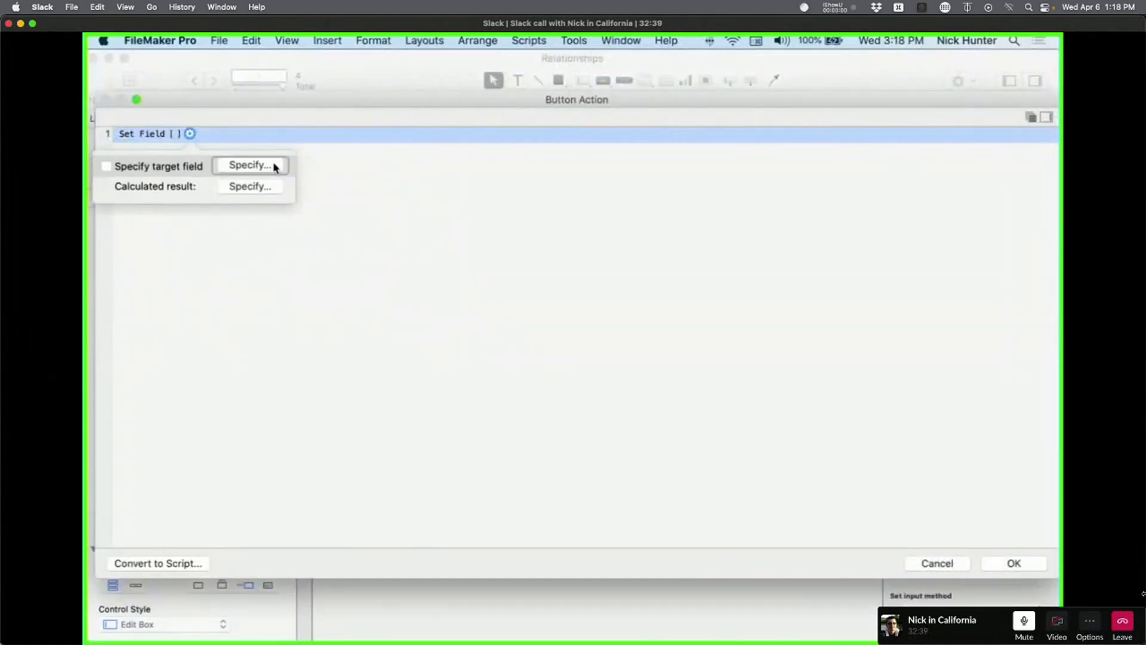
Cancel the Set Field setup, delete the trial button, and open Manage Database.
left_click(275, 166)
left_click(502, 175)
left_click(501, 176)
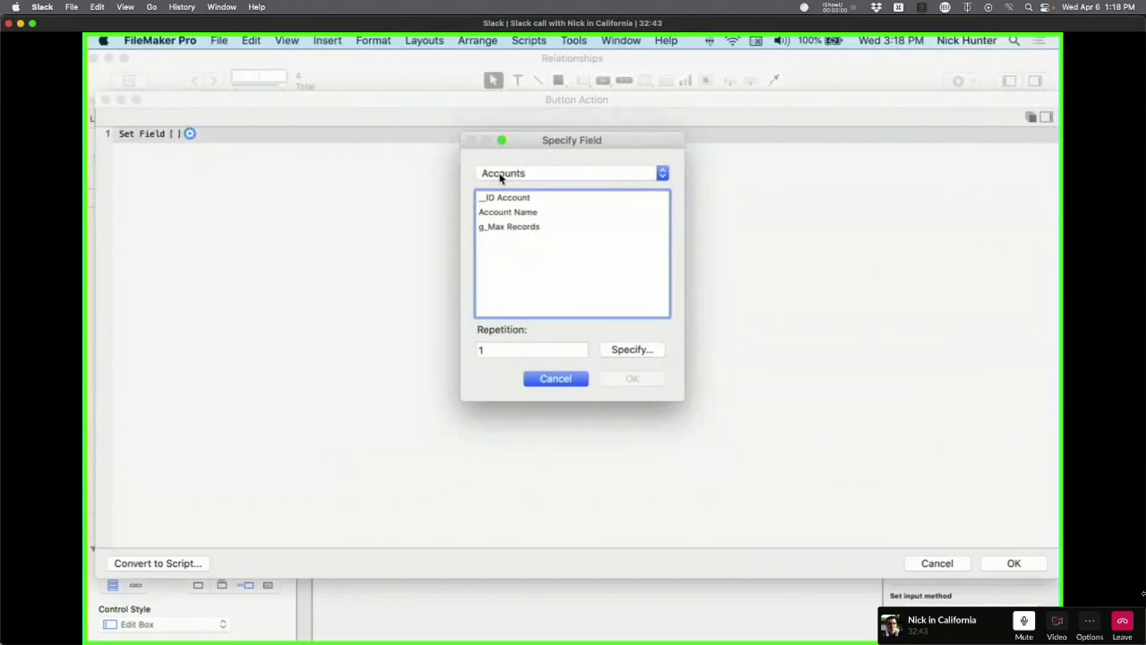
left_click(501, 174)
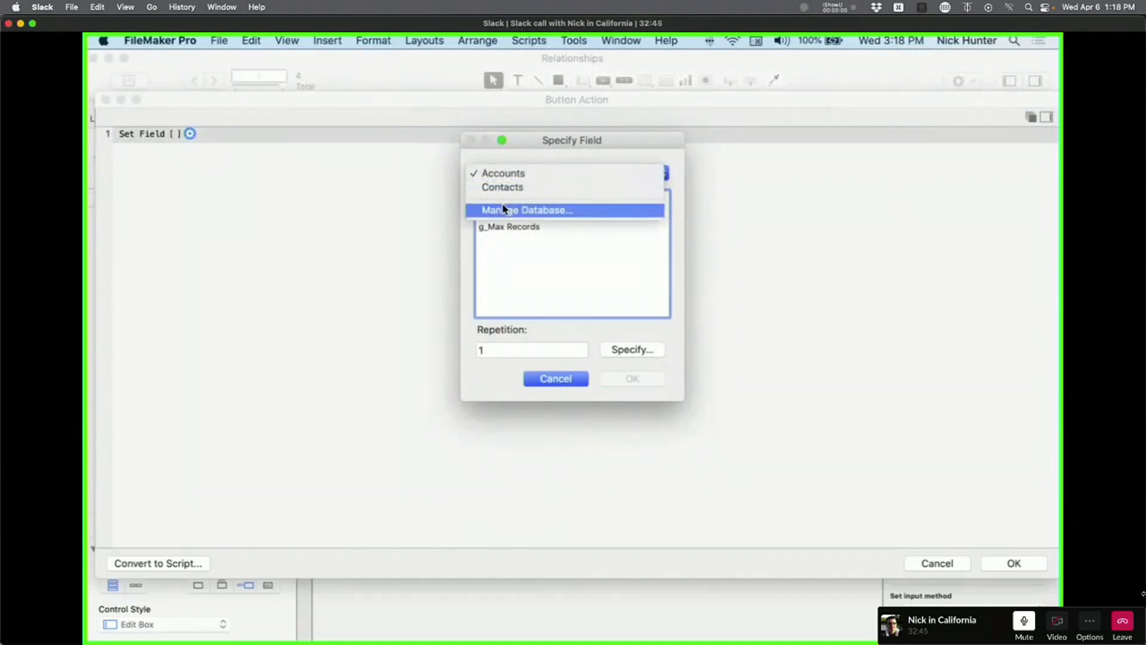
key("Escape")
key("Escape")
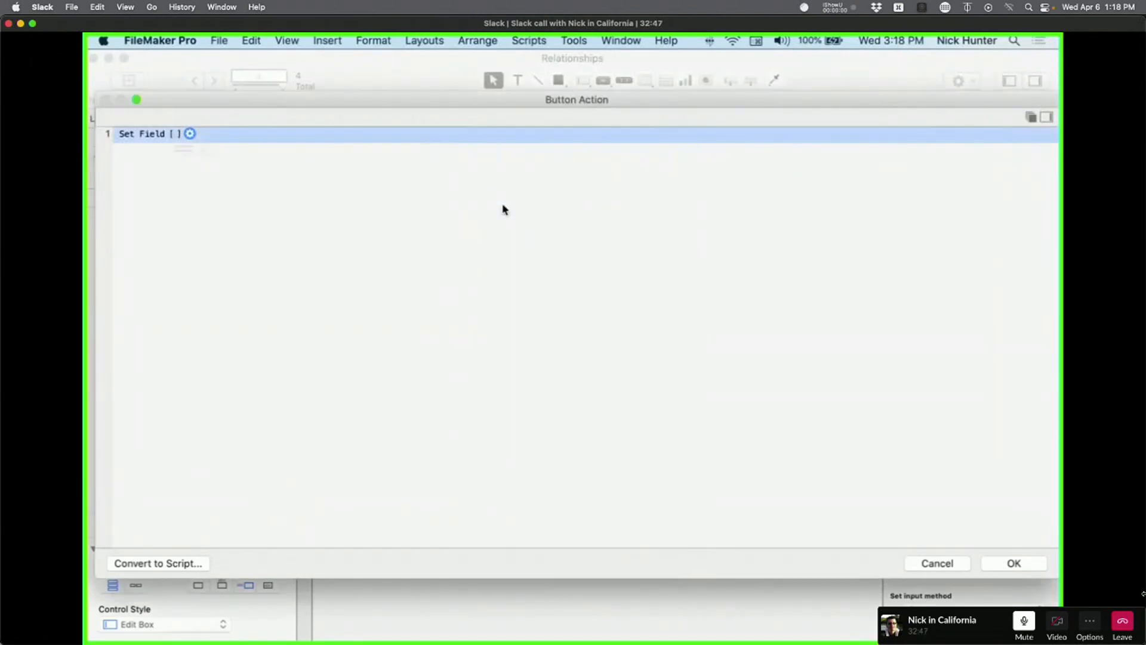
left_click(951, 562)
left_click(446, 316)
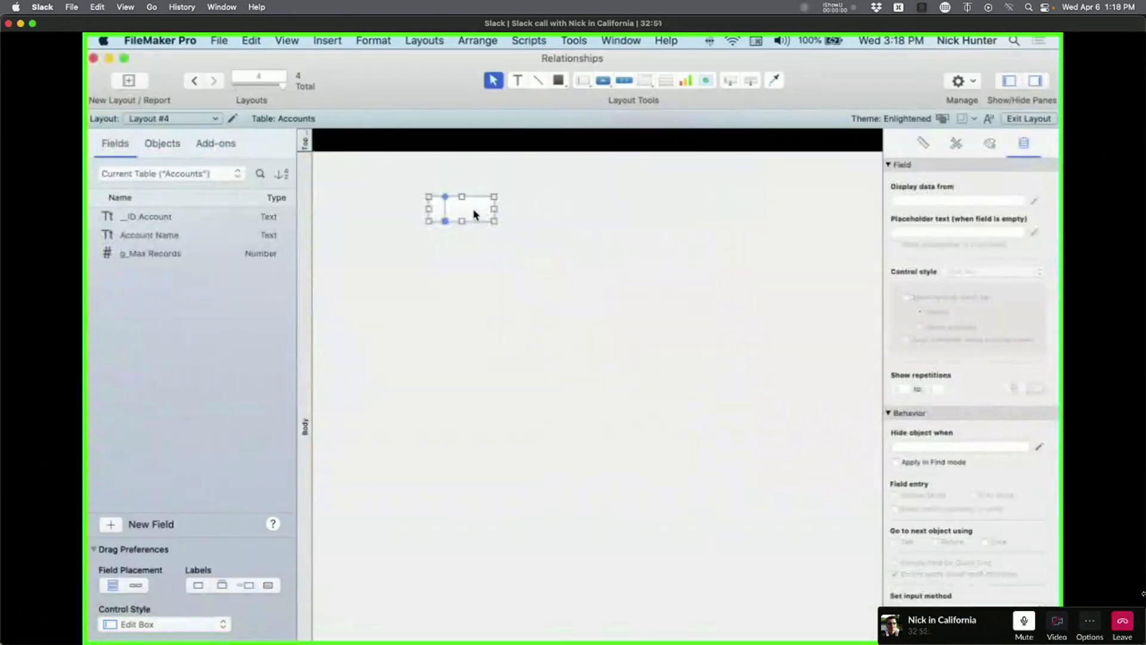
key("Delete")
key("super+shift+d")
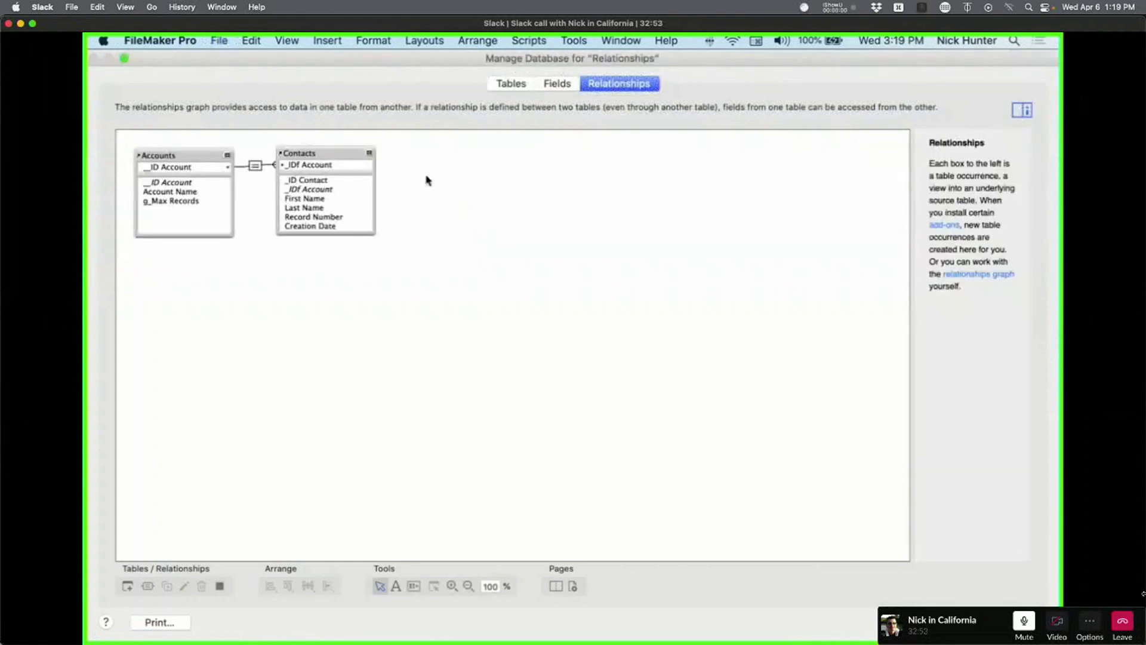
Rename the table Table A to Archives in the Tables list.
left_click(511, 83)
left_click(160, 191)
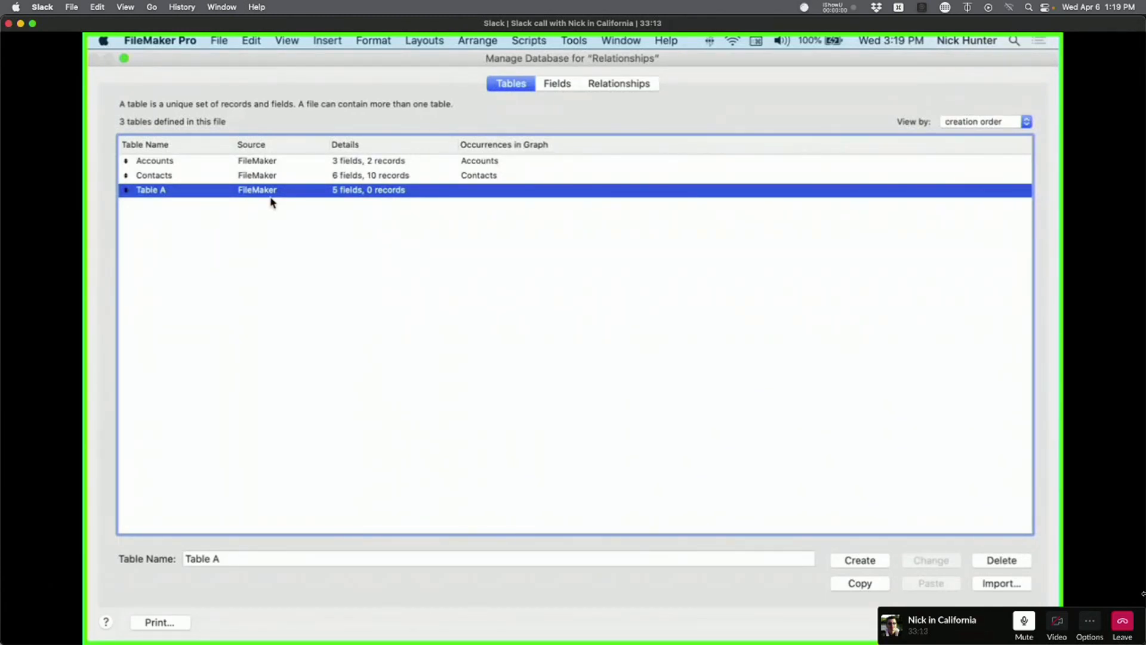
left_click(620, 85)
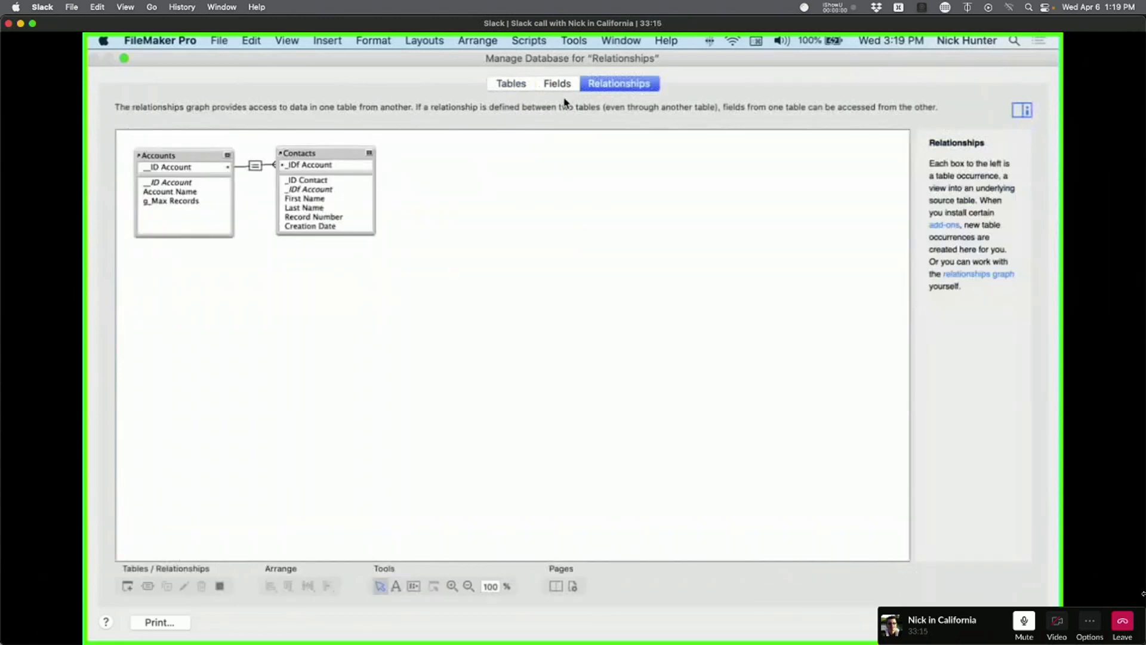
left_click(525, 88)
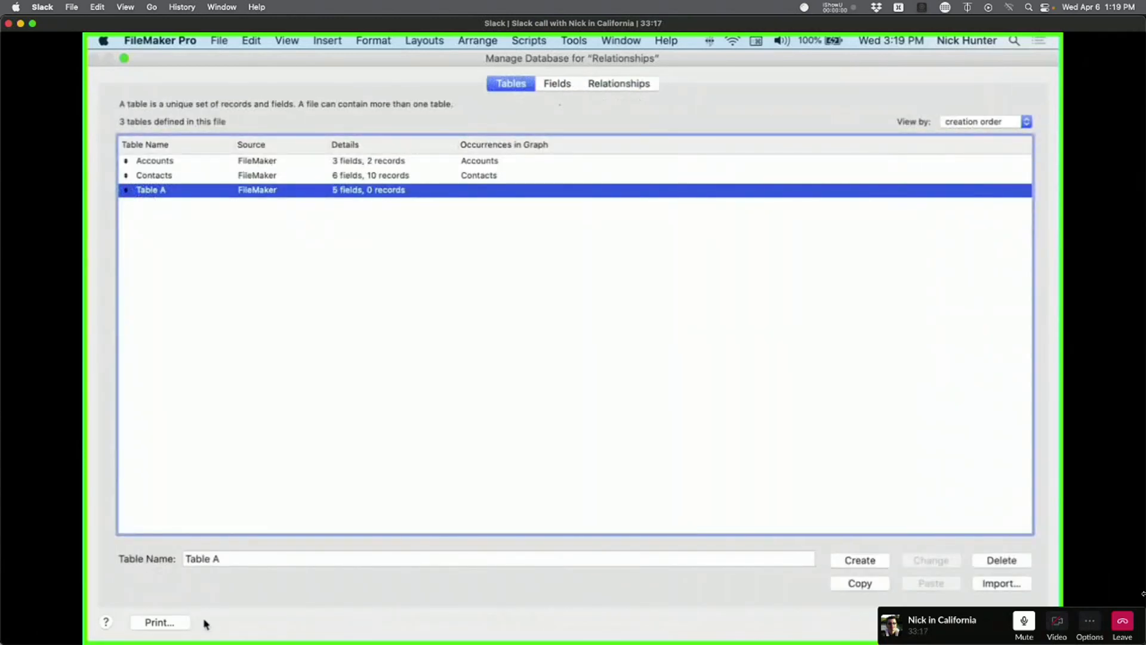
triple_click(209, 560)
type("Arch")
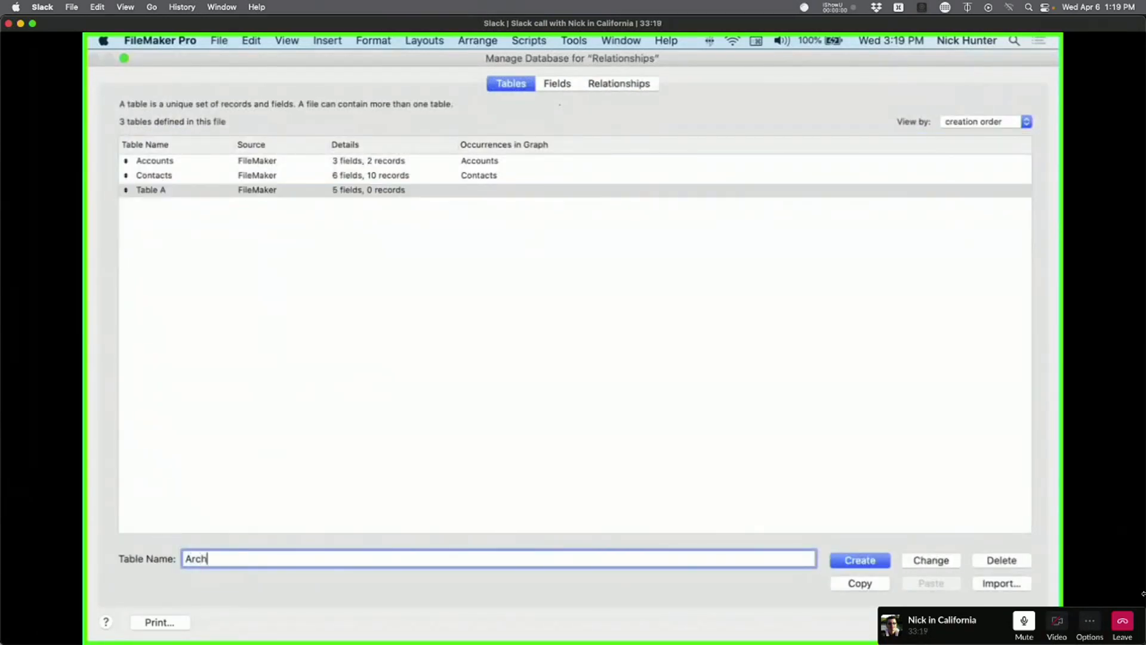
type("ives")
left_click(930, 560)
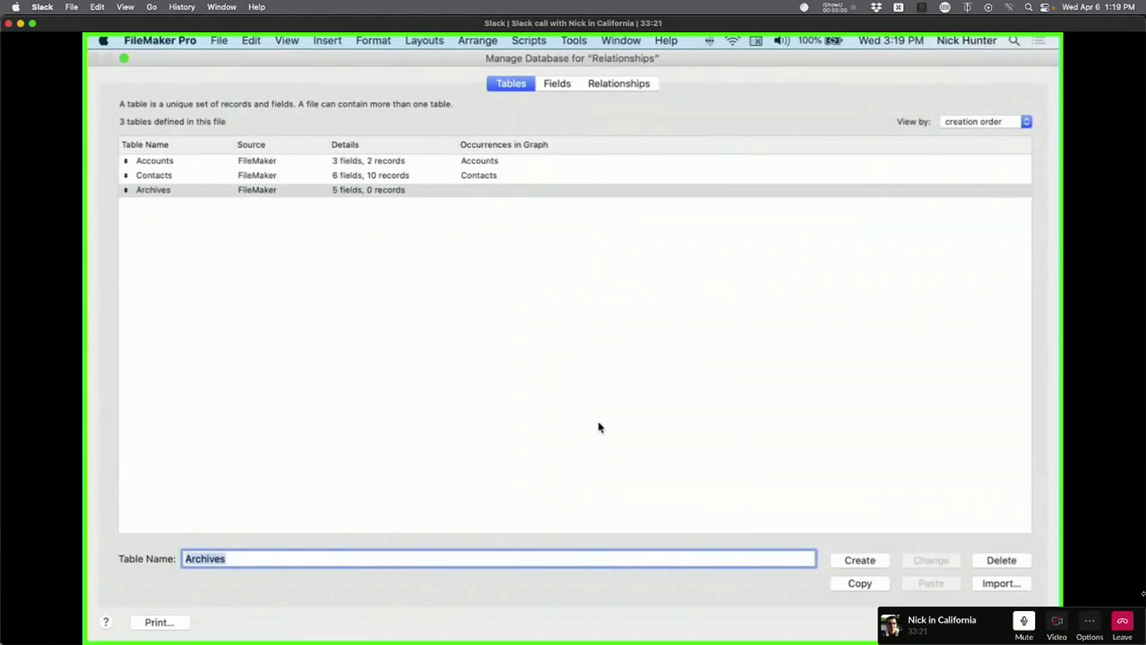
Select Archives and, on the Relationships graph, open Specify Table to add an occurrence.
left_click(599, 428)
left_click(173, 192)
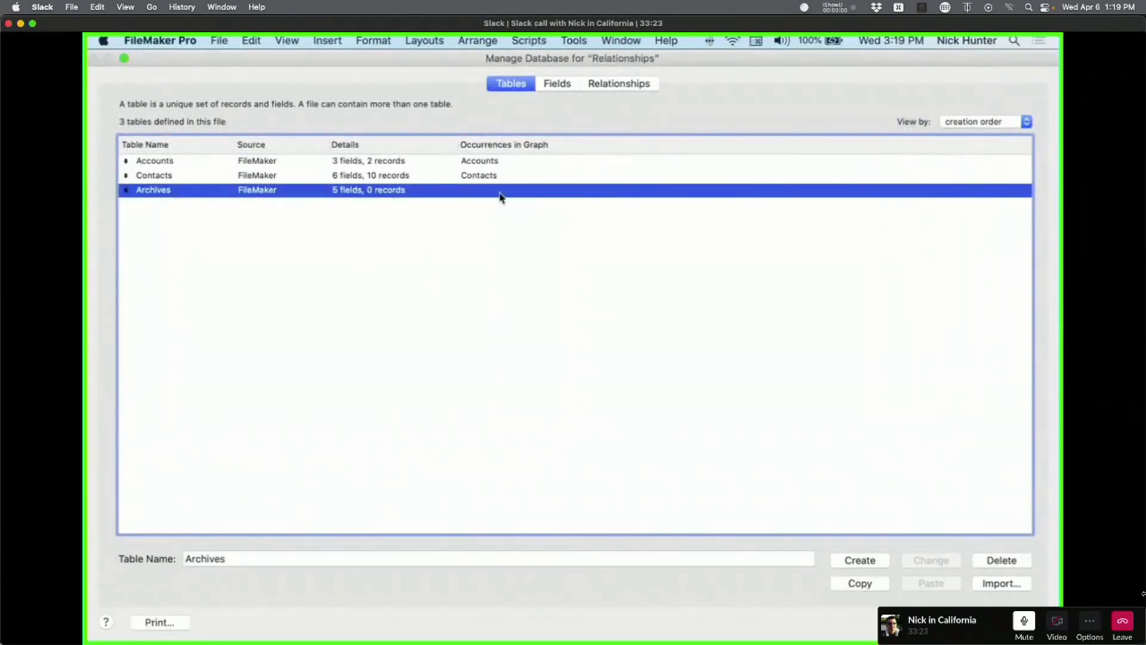
left_click(618, 84)
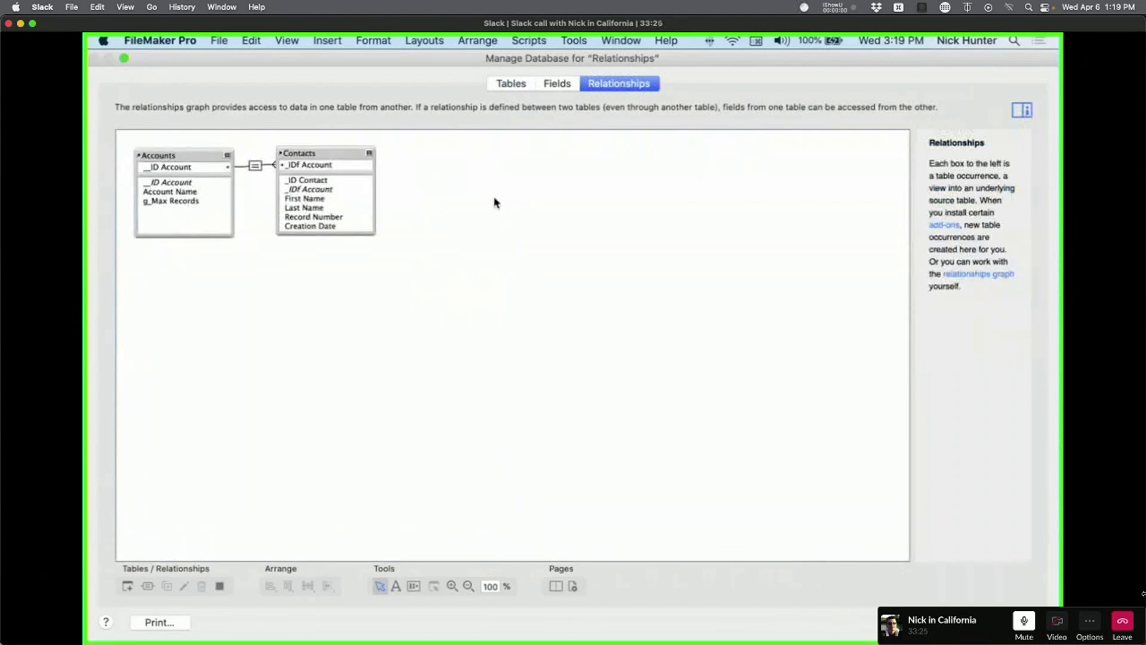
left_click(126, 586)
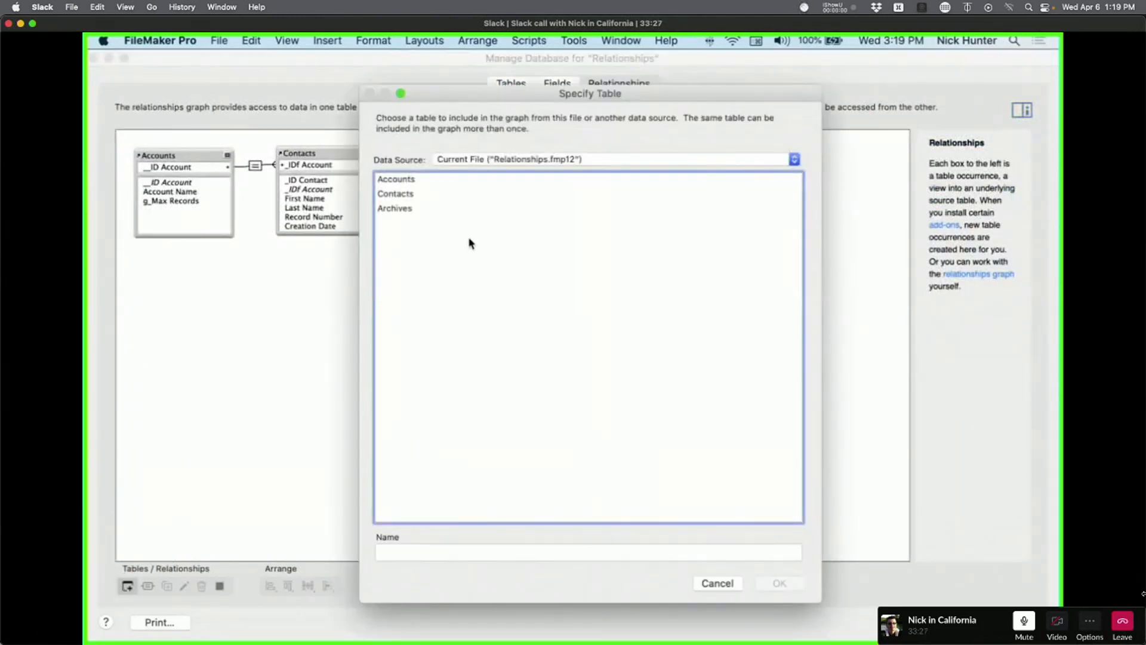
Add an Archives occurrence to the relationships graph and close Manage Database.
double_click(448, 210)
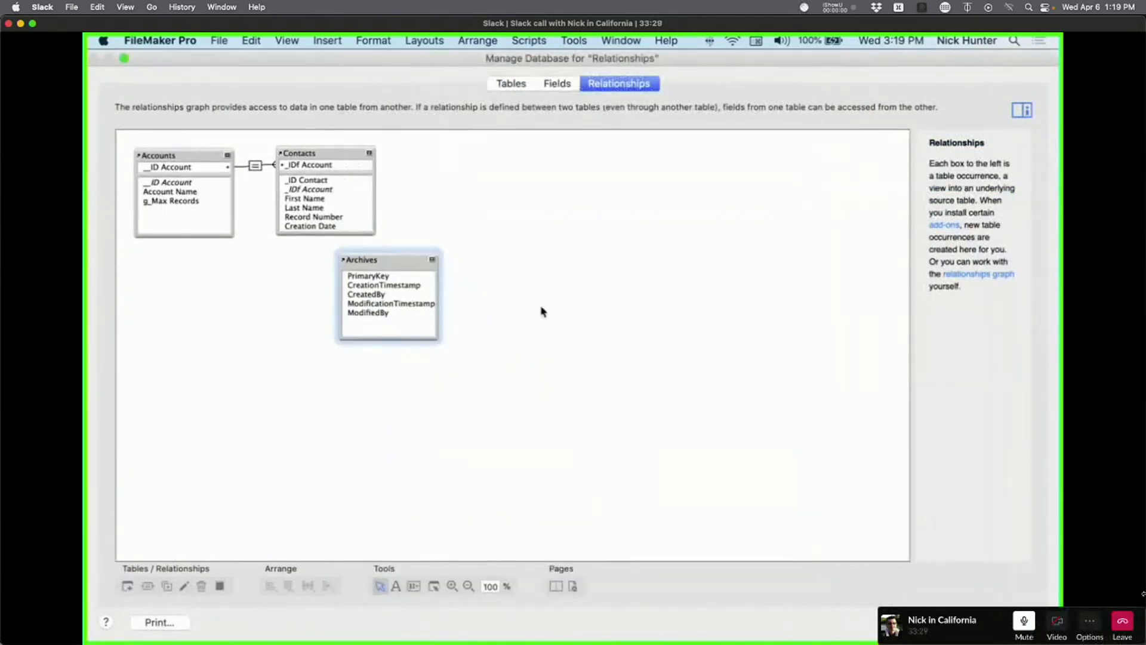
left_click(541, 311)
left_click(1015, 621)
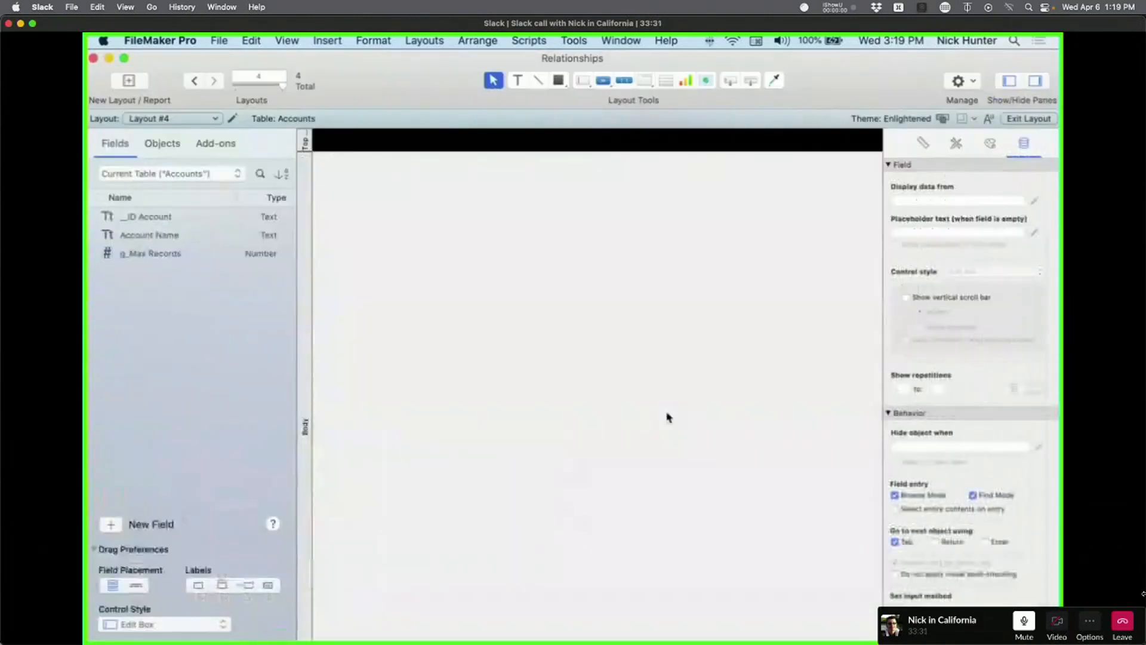
Start a new Archives-based layout, abandon it, and reopen Manage Database.
left_click(129, 80)
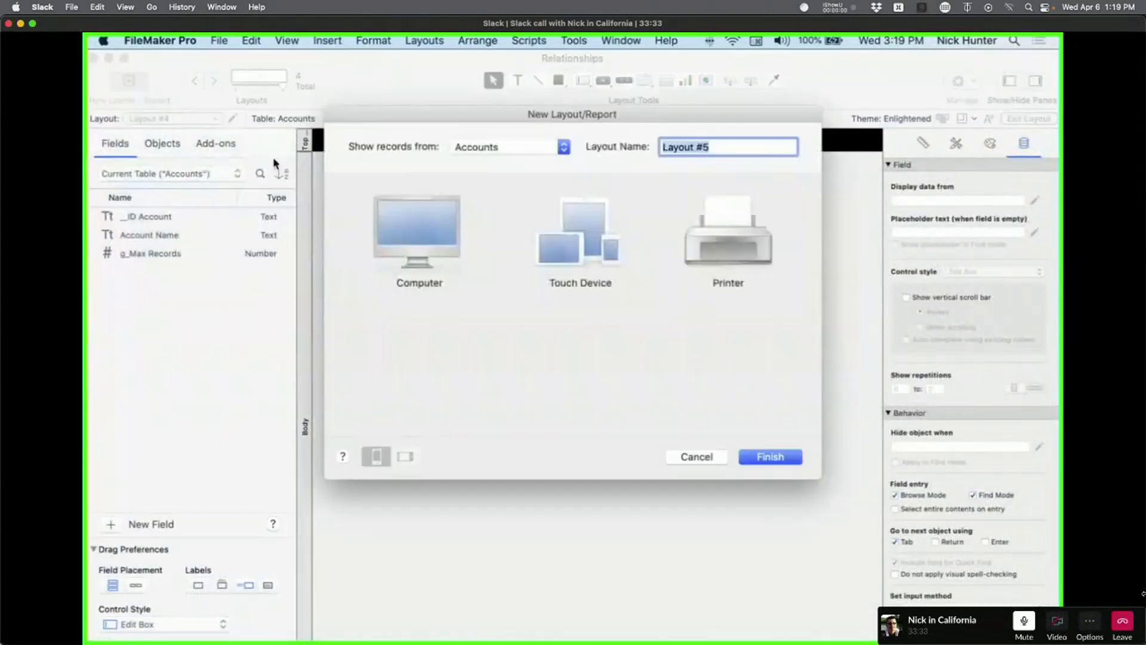
left_click(523, 149)
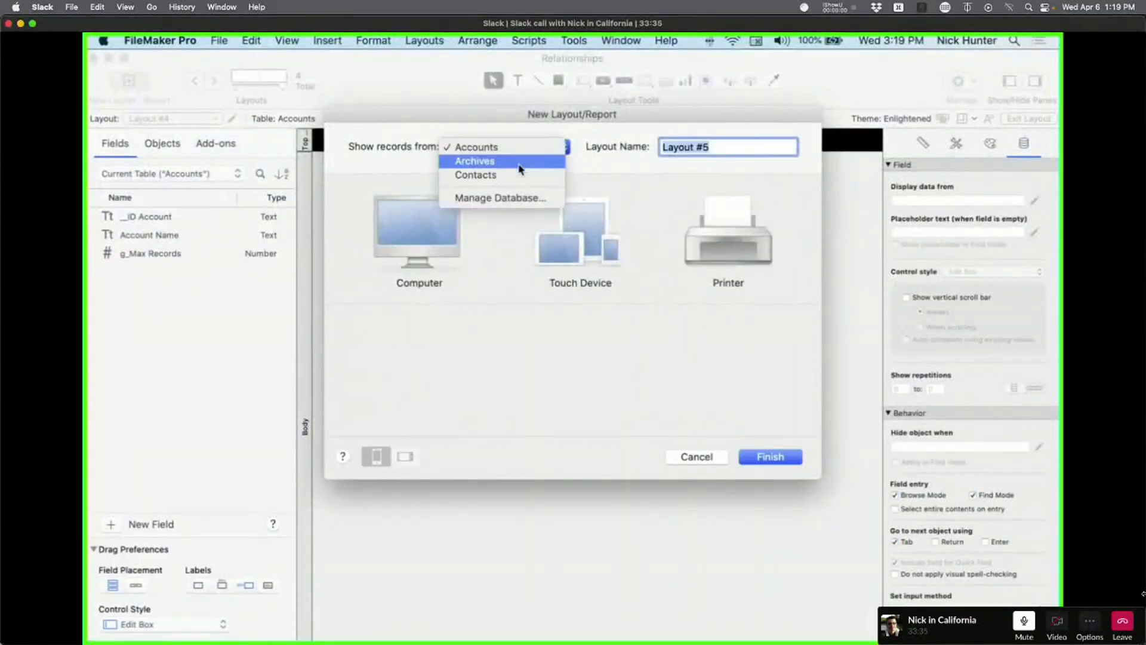
left_click(519, 162)
key("Return")
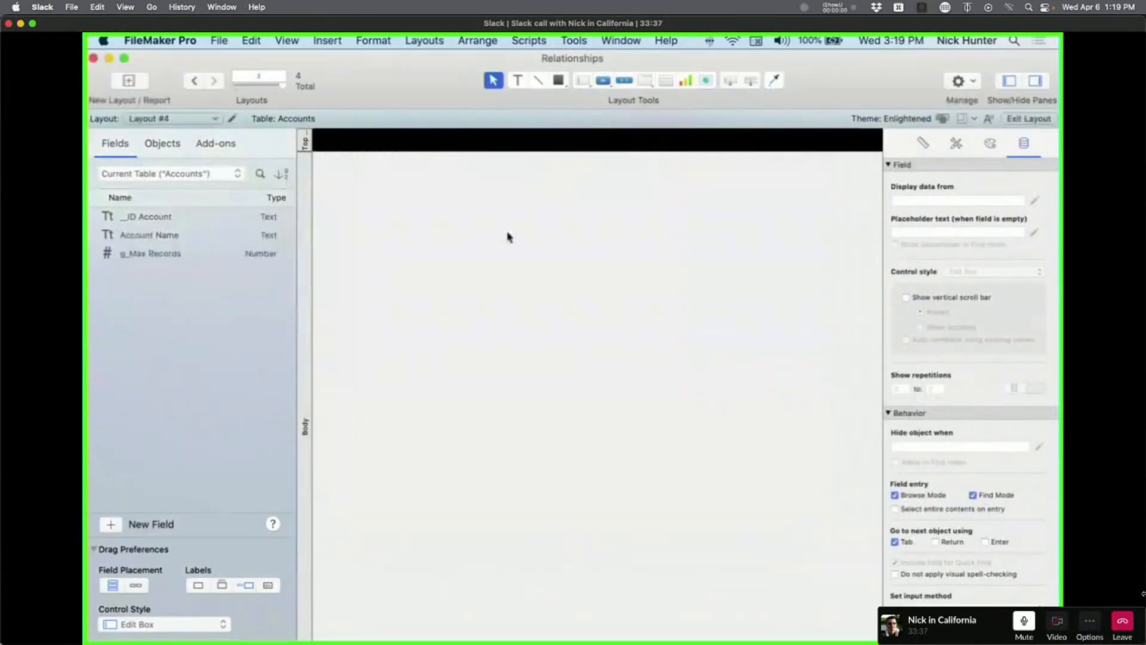
key("shift+super+d")
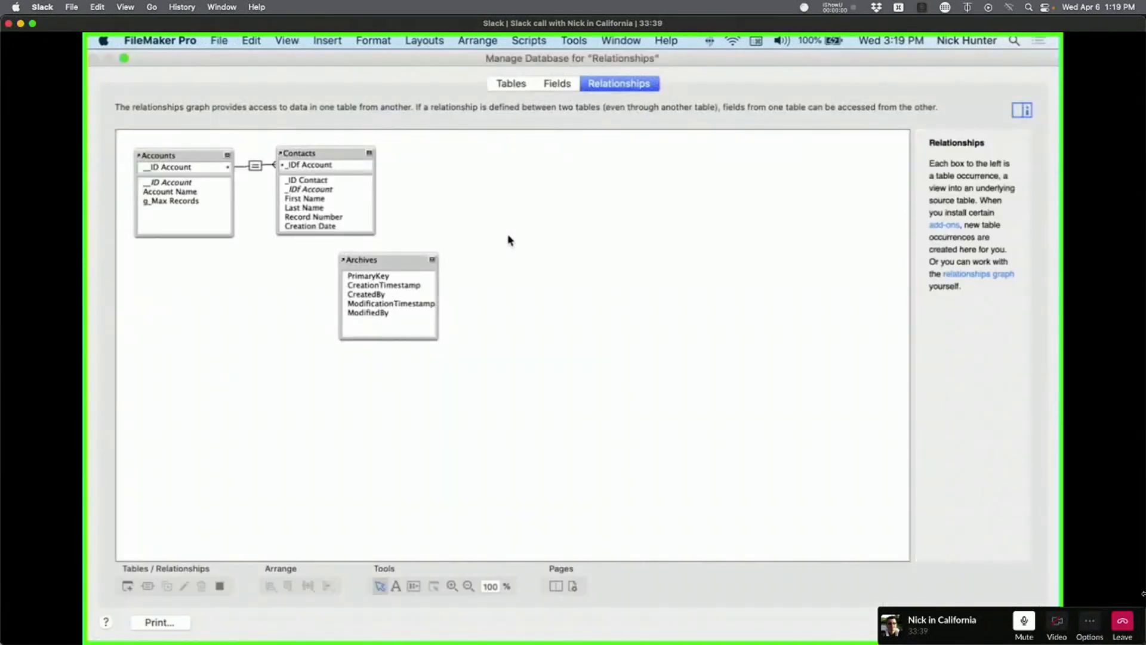
left_click(375, 262)
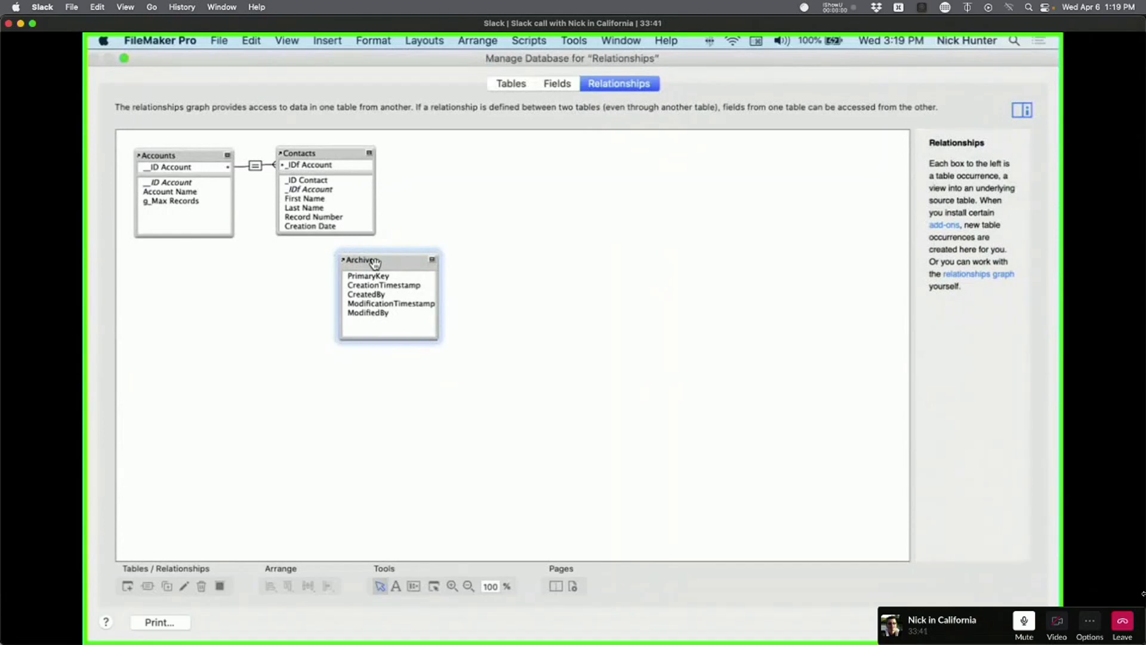
key("Delete")
left_click(664, 280)
left_click(575, 307)
left_click(513, 88)
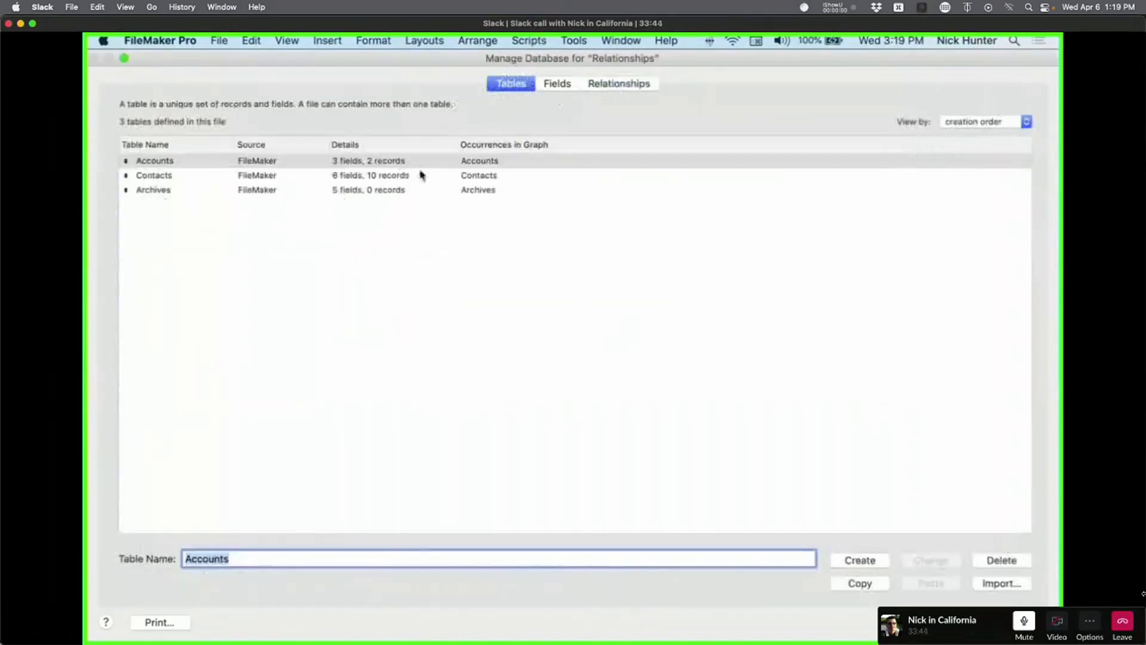
left_click(273, 190)
key("BackSpace")
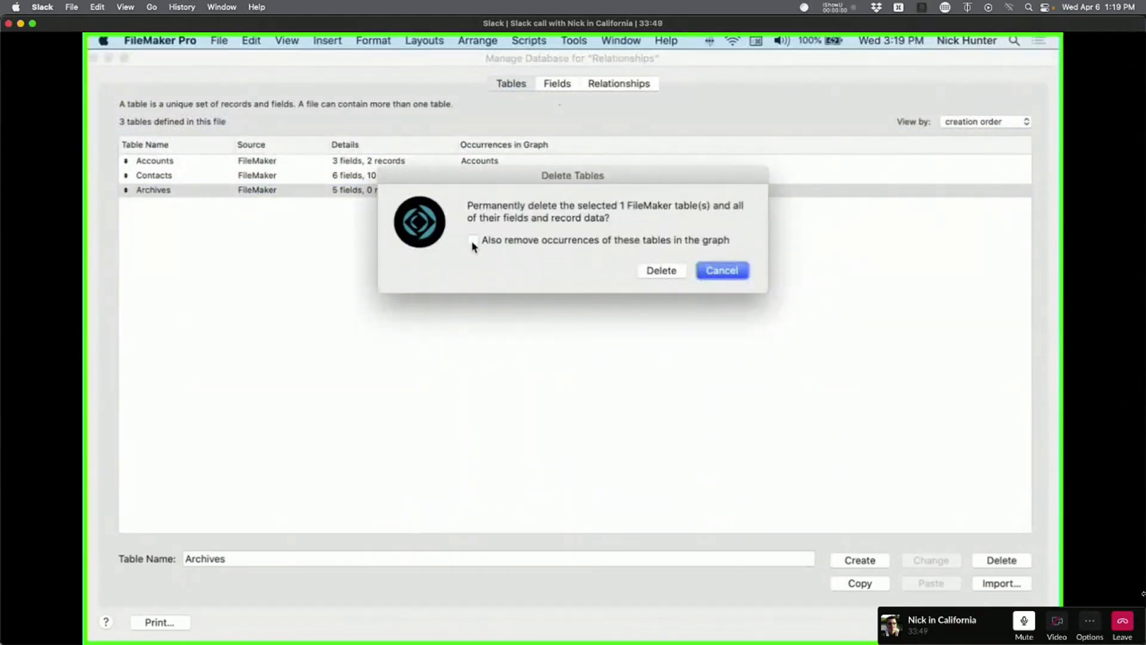
left_click(738, 272)
left_click(621, 84)
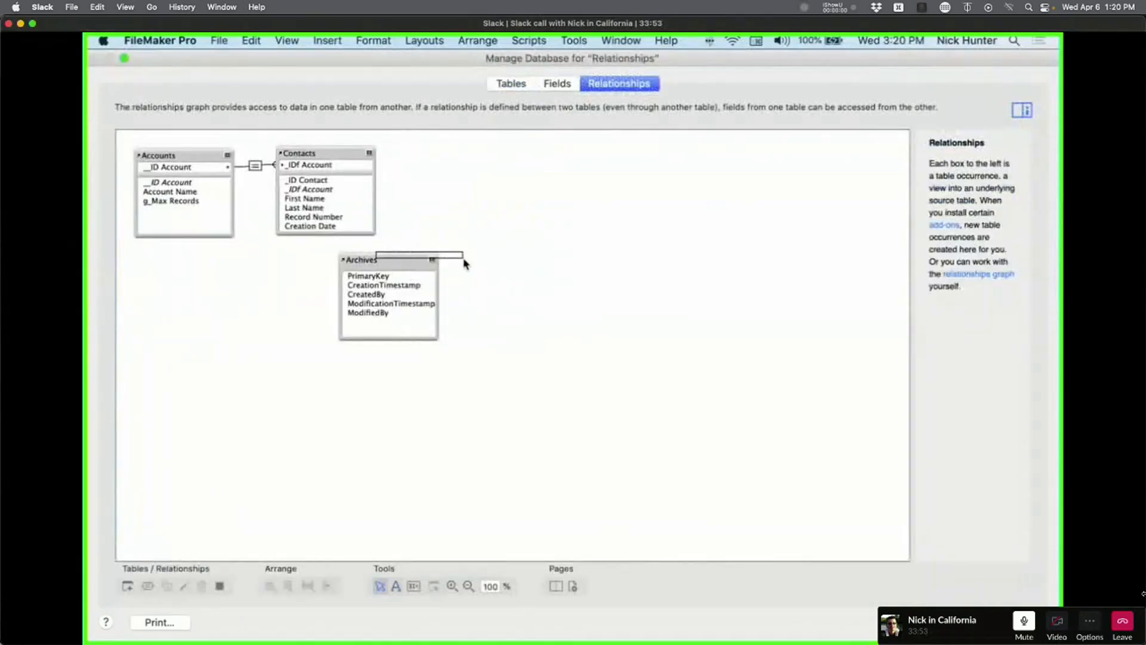
Option-drag copies of Archives into the graph, place Archives 13 upper right, and click OK.
left_click_drag(377, 260, 520, 281)
left_click_drag(524, 279, 575, 305)
left_click_drag(568, 302, 662, 309)
left_click_drag(703, 306, 803, 179)
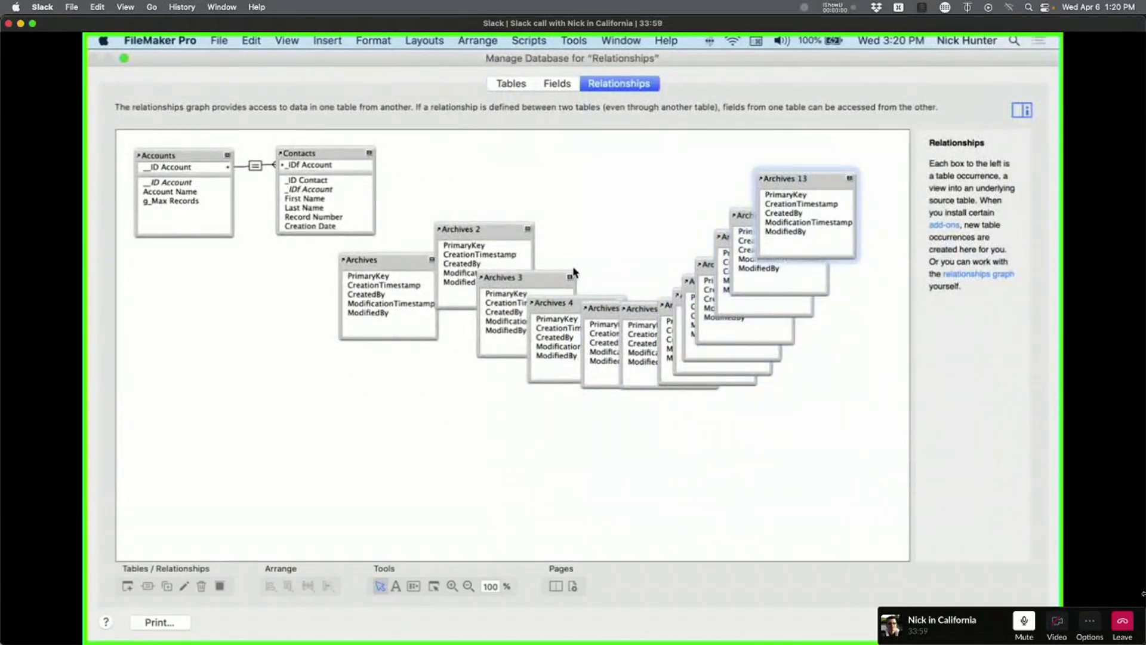
left_click(574, 268)
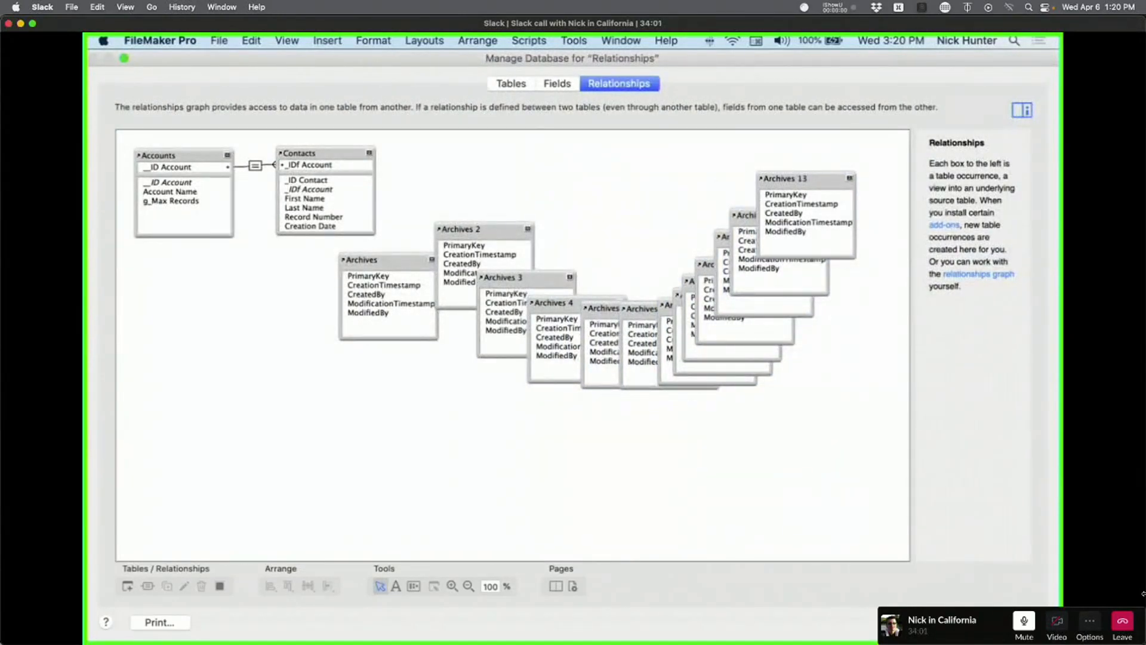
left_click(1011, 622)
Abandon a new layout setup and reopen Manage Database.
left_click(129, 80)
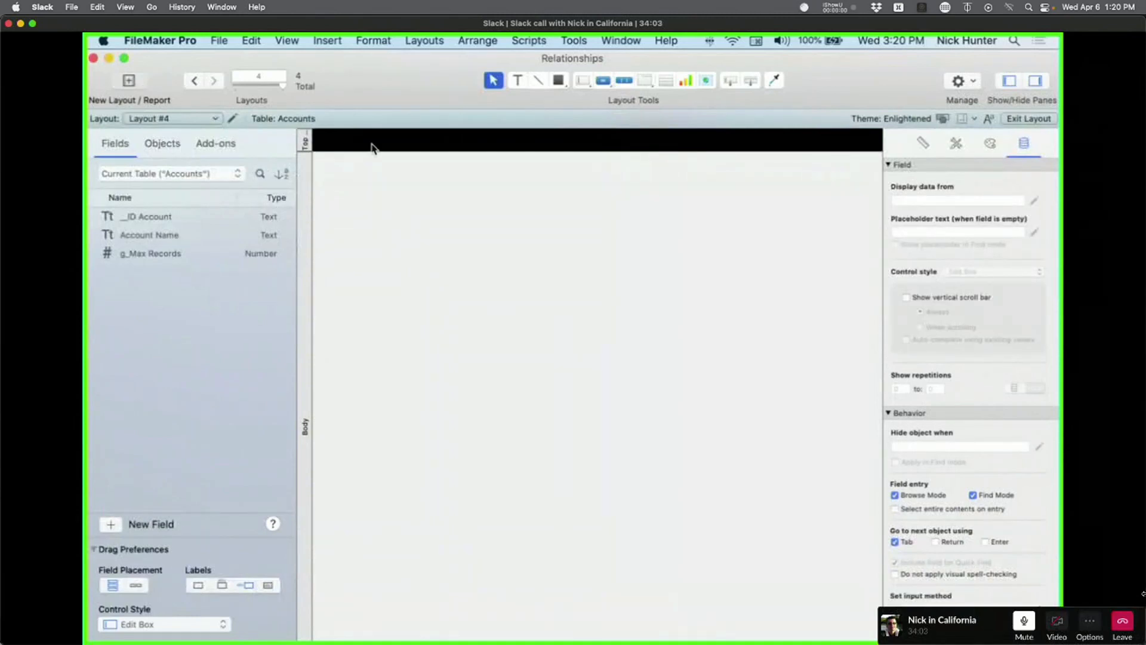
left_click(503, 146)
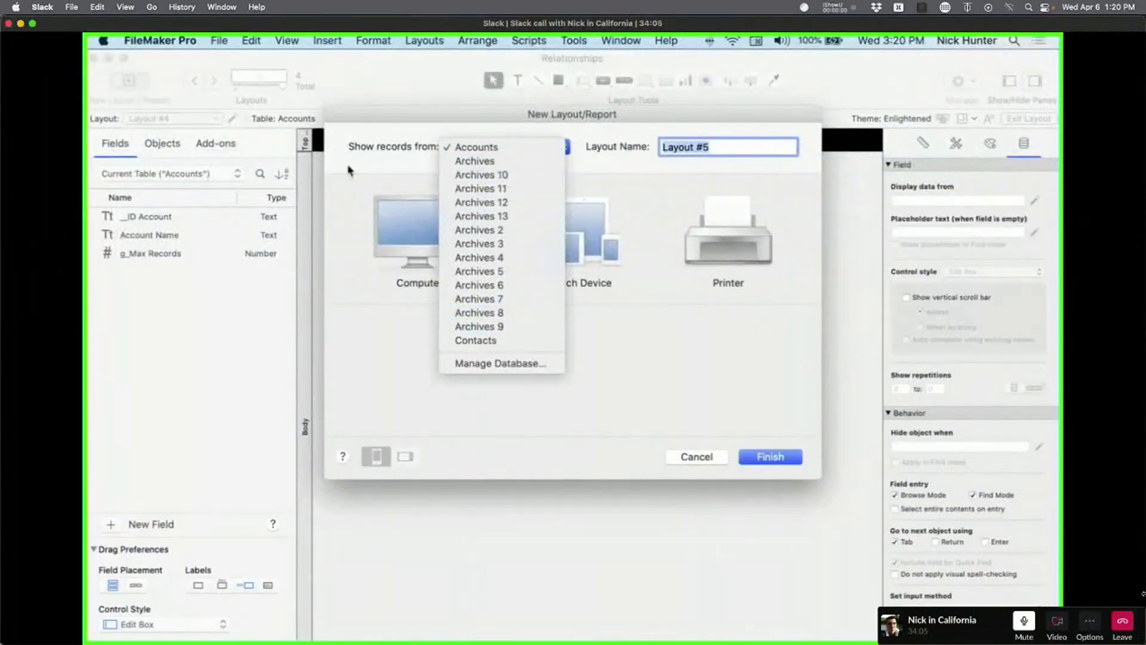
key("Escape")
key("Escape")
key("super+shift+d")
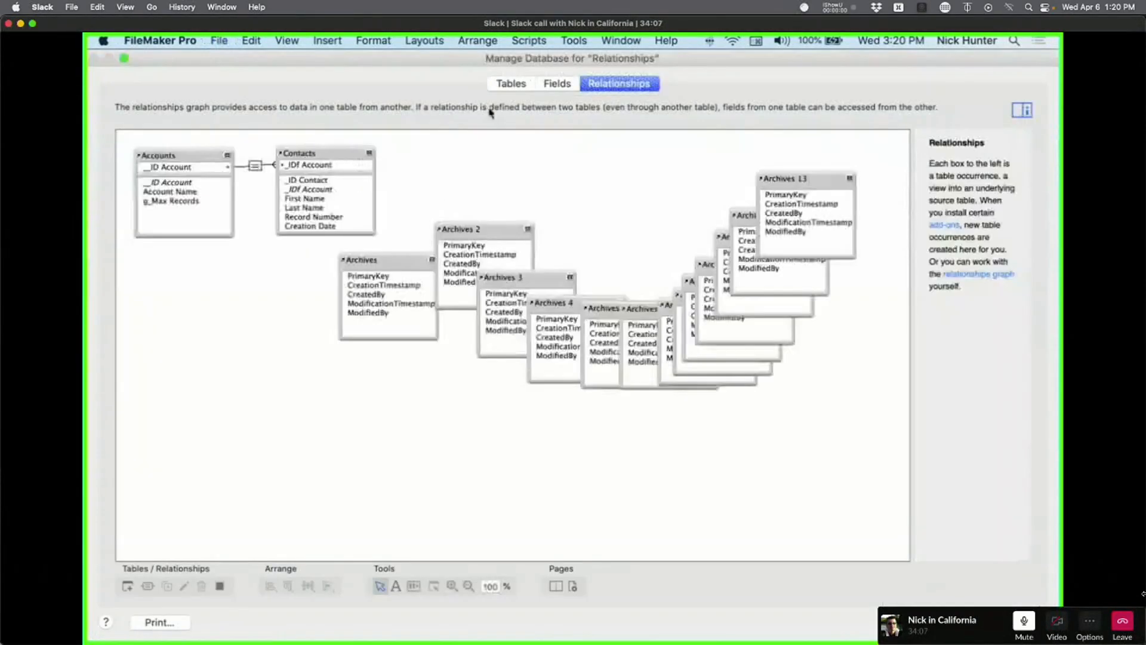
Delete the Archives table, also removing its occurrences, and return to the Relationships graph.
left_click(514, 83)
left_click(295, 190)
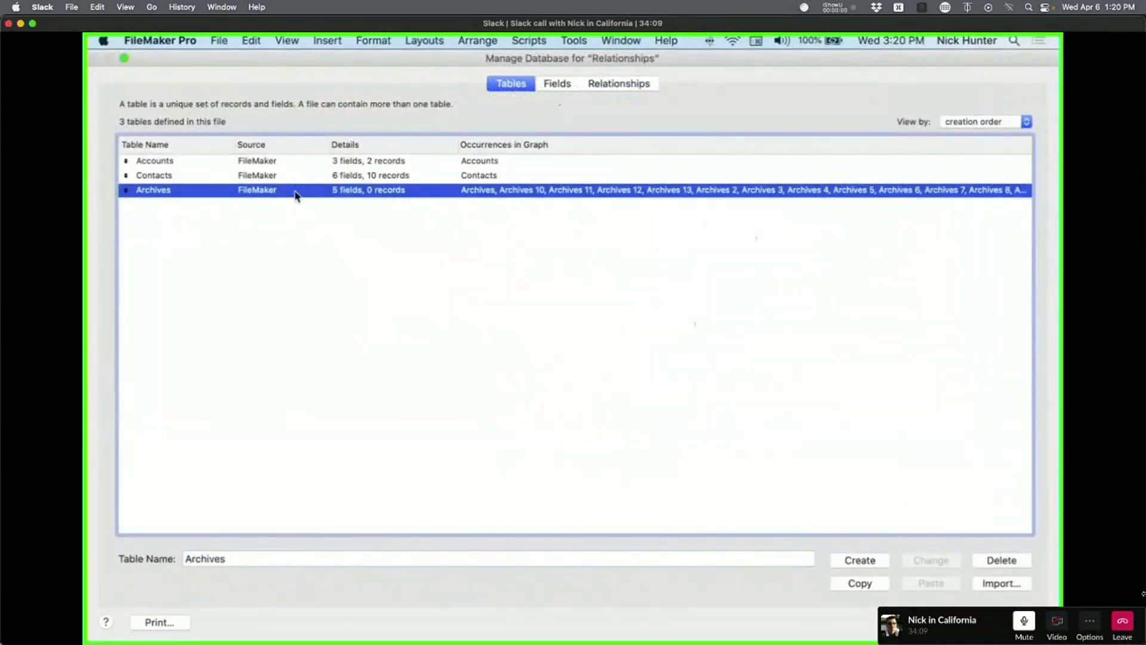
key("BackSpace")
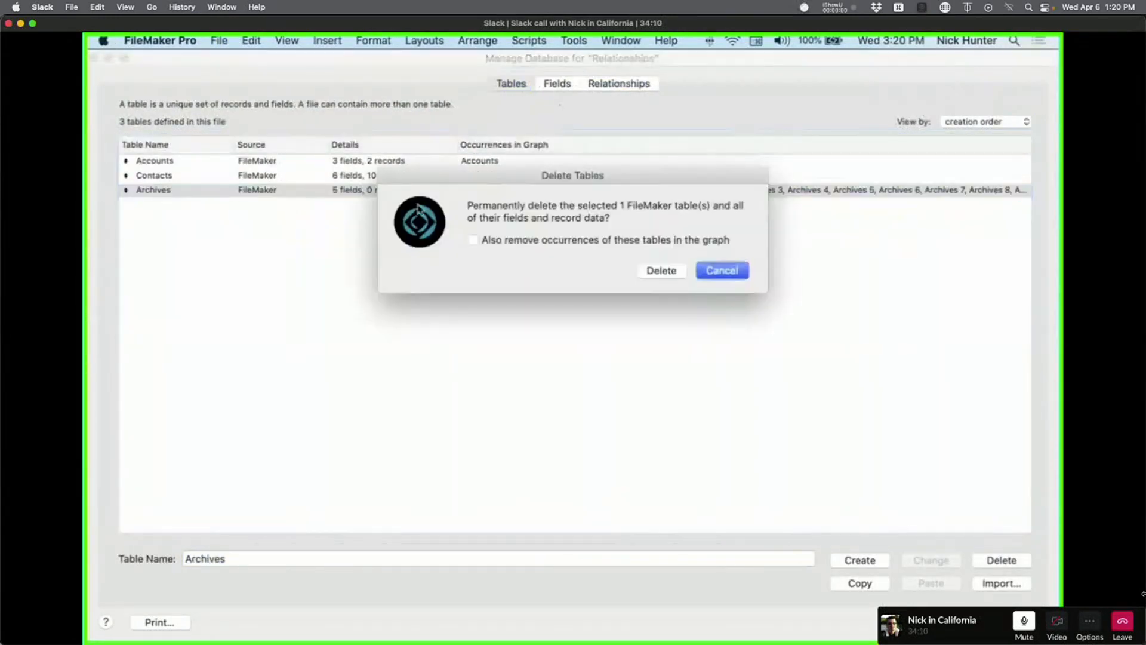
left_click(567, 241)
left_click(662, 270)
left_click(620, 84)
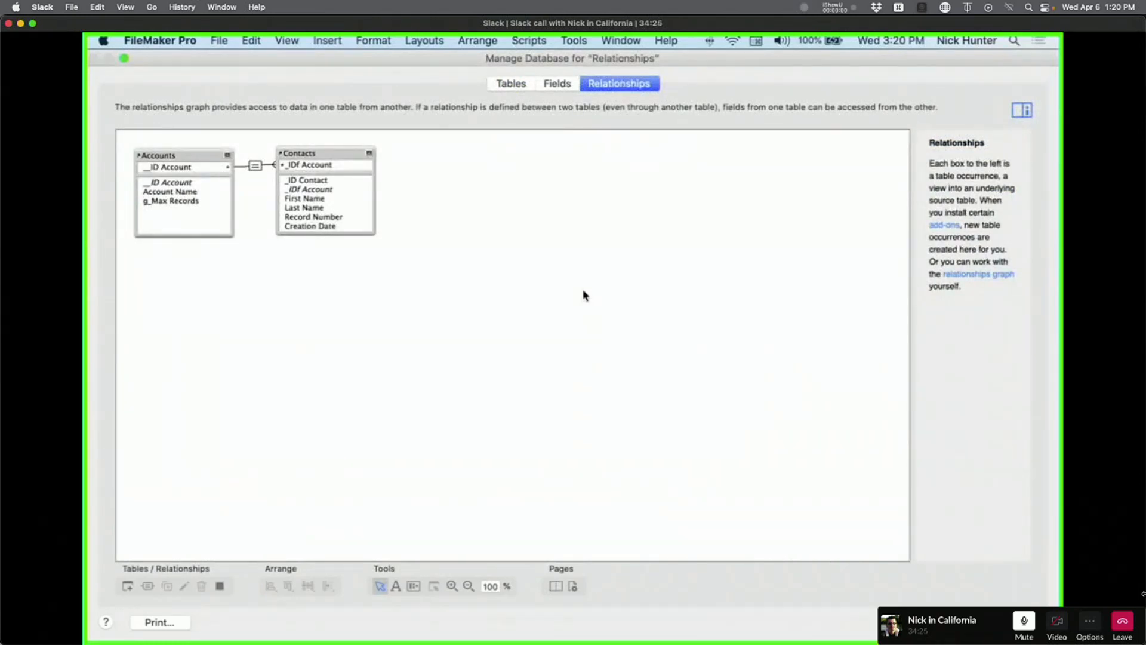
Review the Accounts and Contacts occurrences, switching between the Tables and Relationships views.
left_click(512, 87)
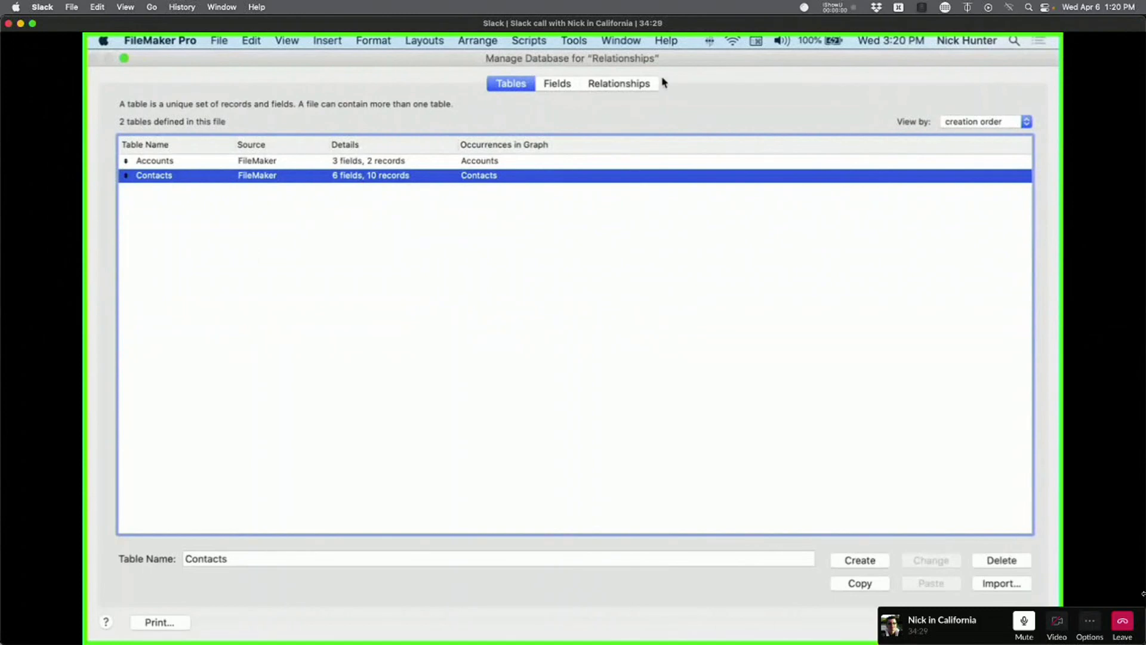
left_click(632, 87)
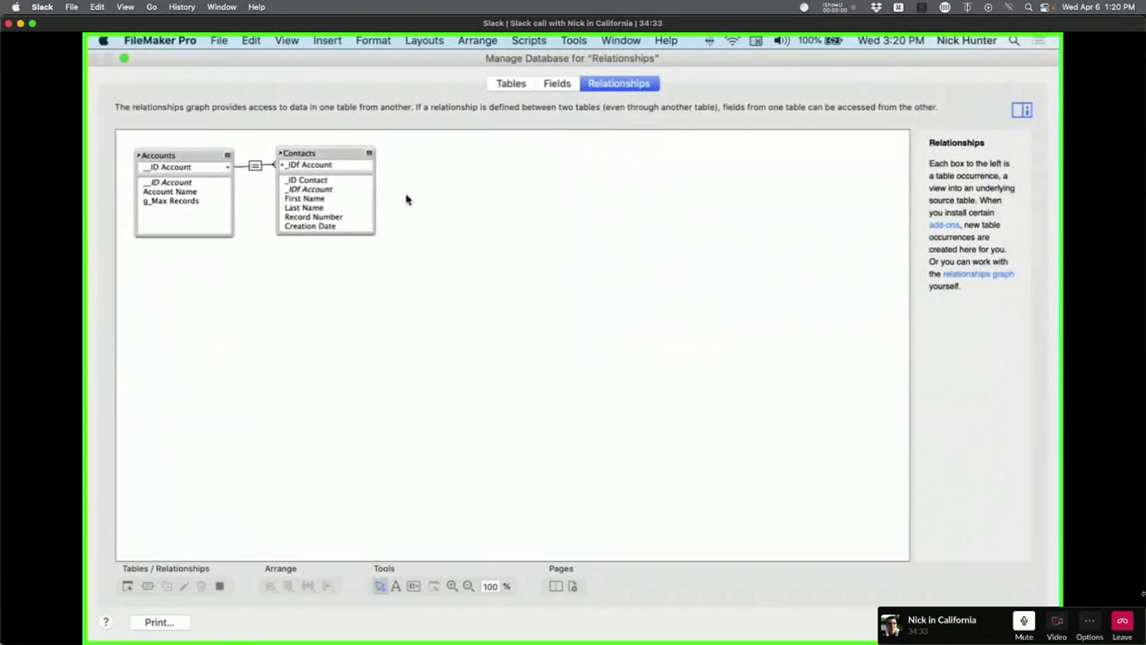
left_click(307, 153)
left_click(455, 177)
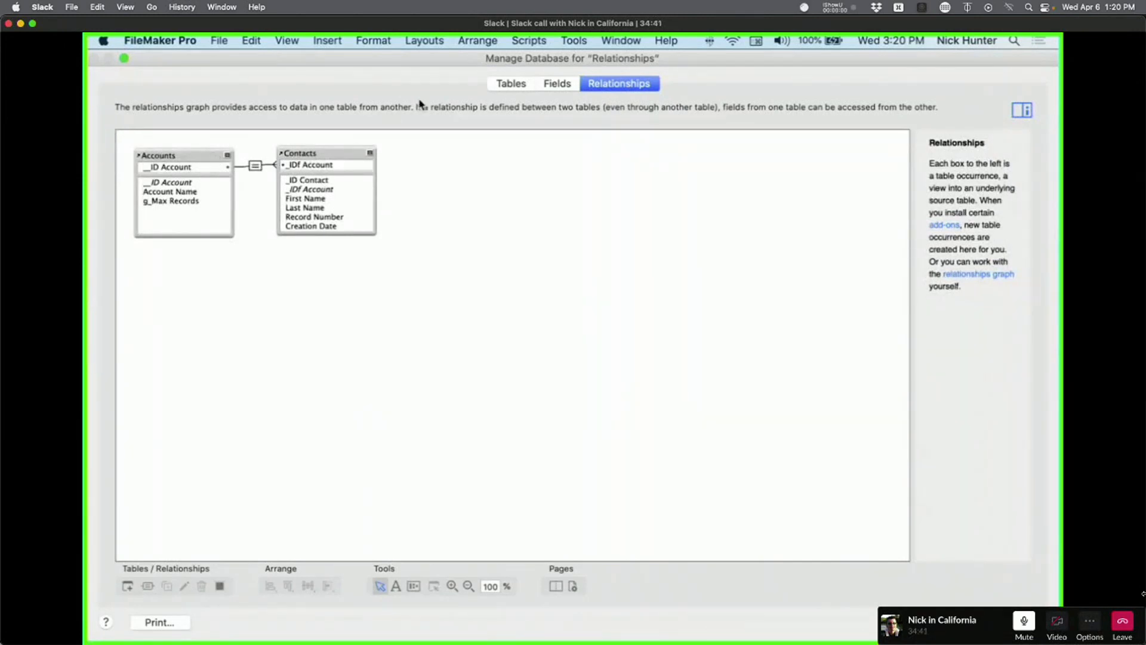
left_click(519, 87)
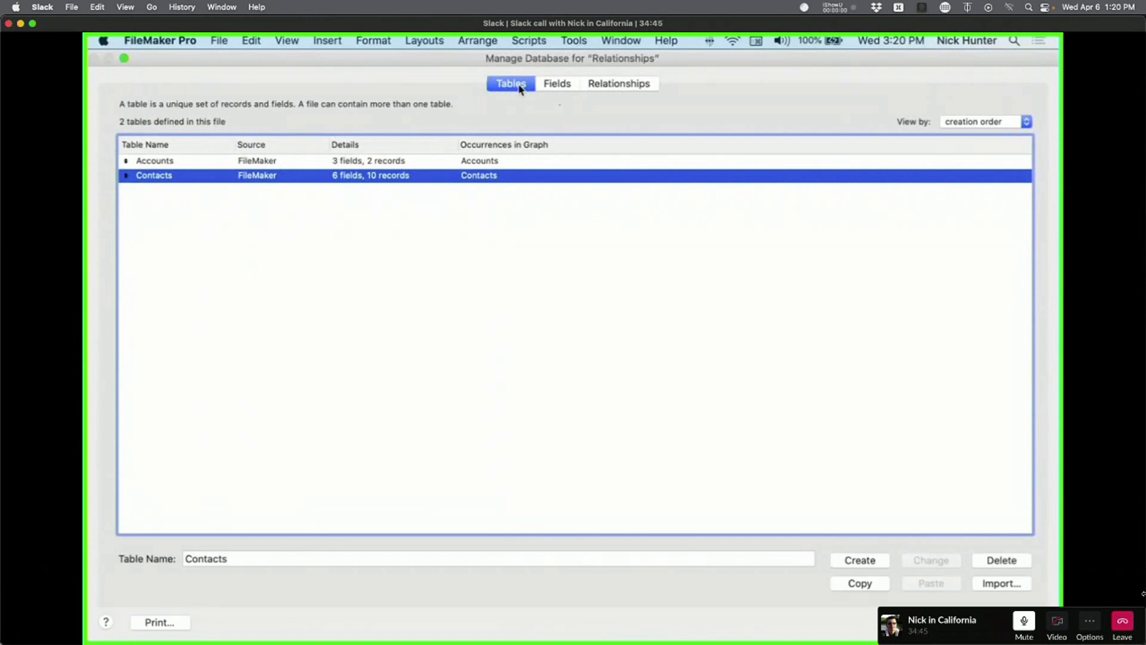
left_click(610, 84)
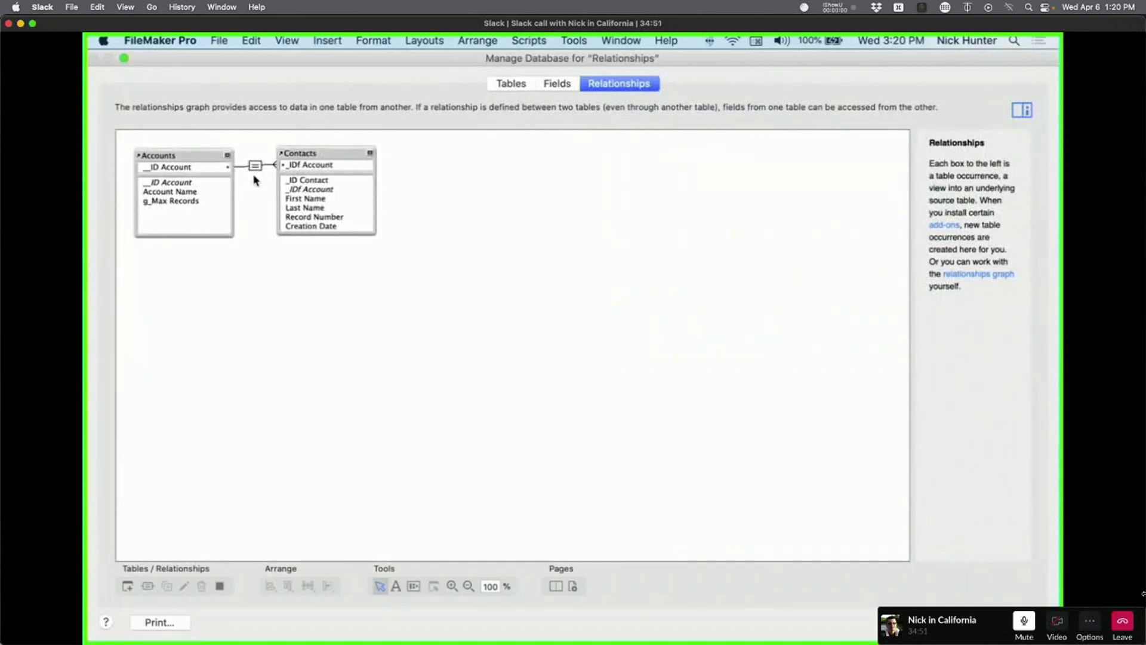
left_click(190, 155)
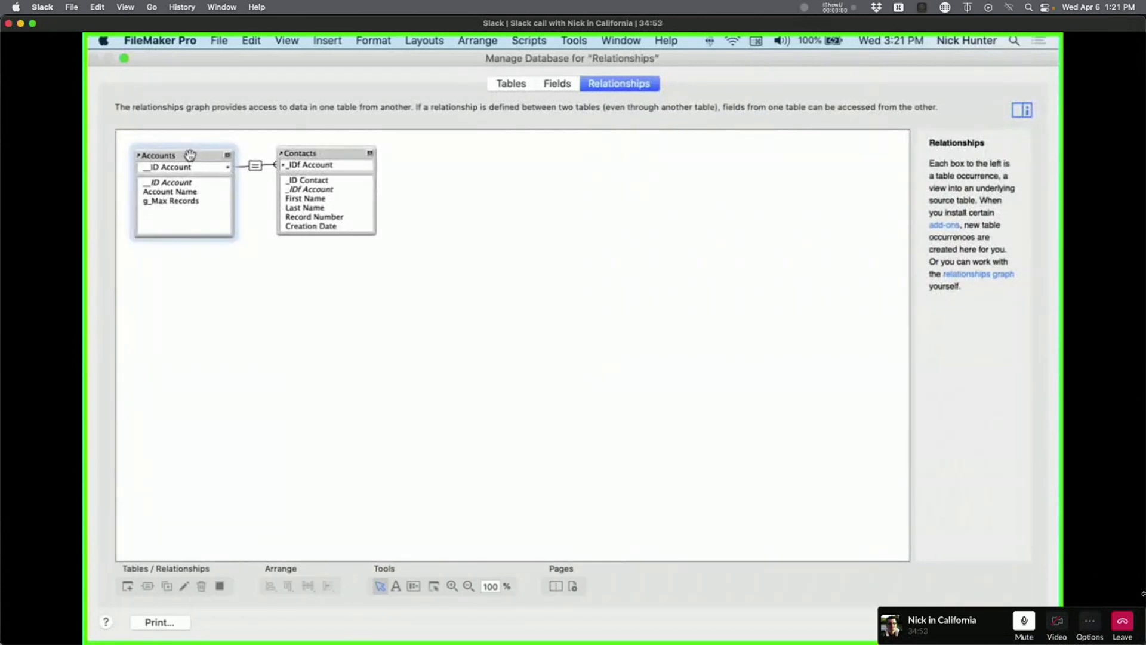
left_click(272, 277)
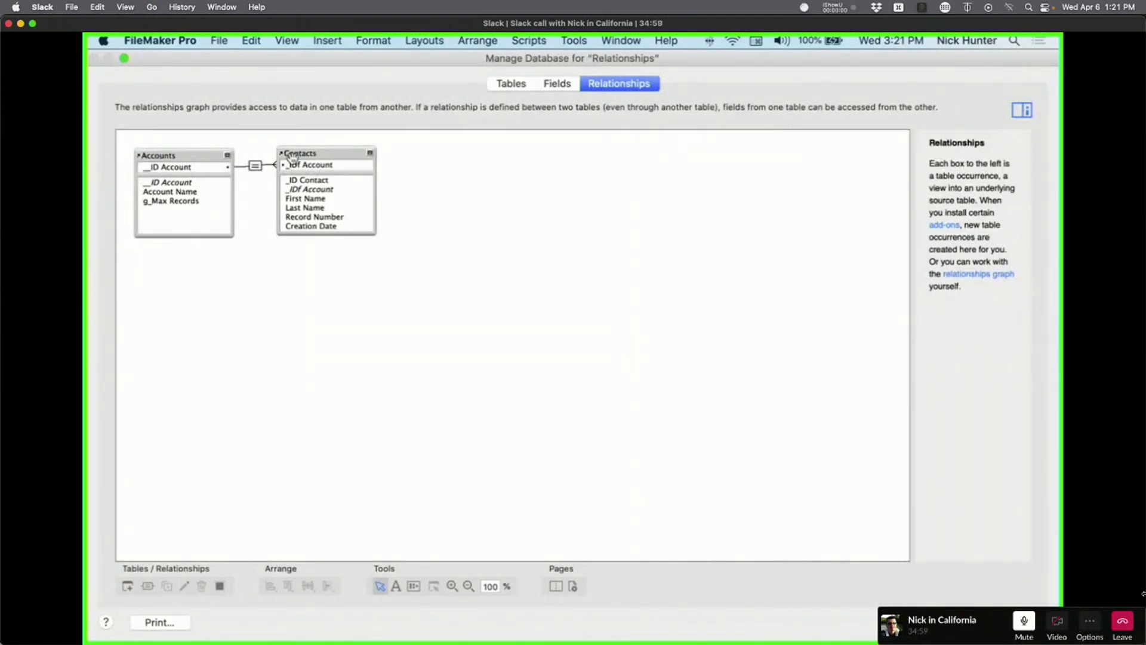
Point out the ID Account and IDf Account key fields, then close Manage Database.
left_click(192, 173)
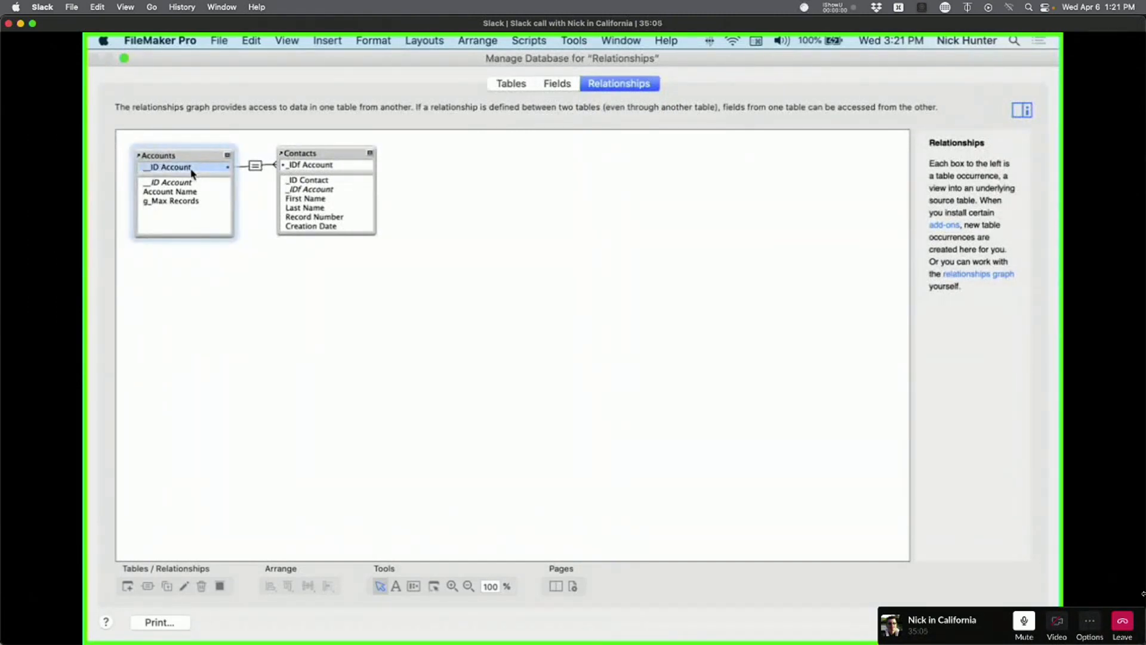
left_click(314, 169)
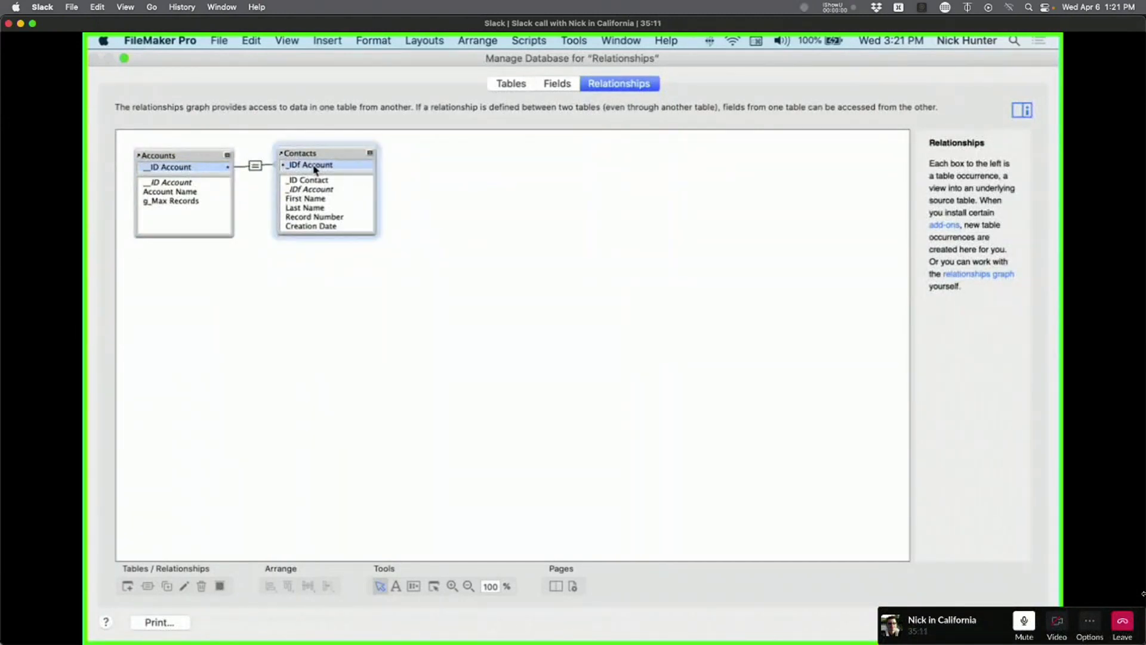
left_click(1013, 622)
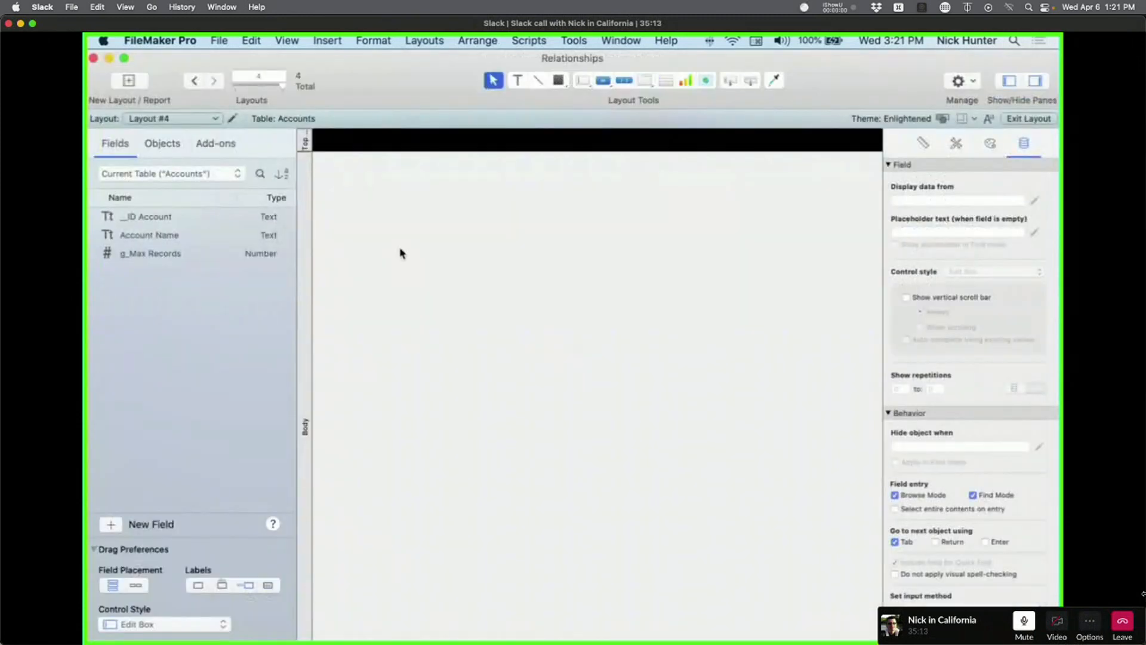
Delete the Table A and Layout #4 layouts in Manage Layouts, then close it.
left_click(213, 119)
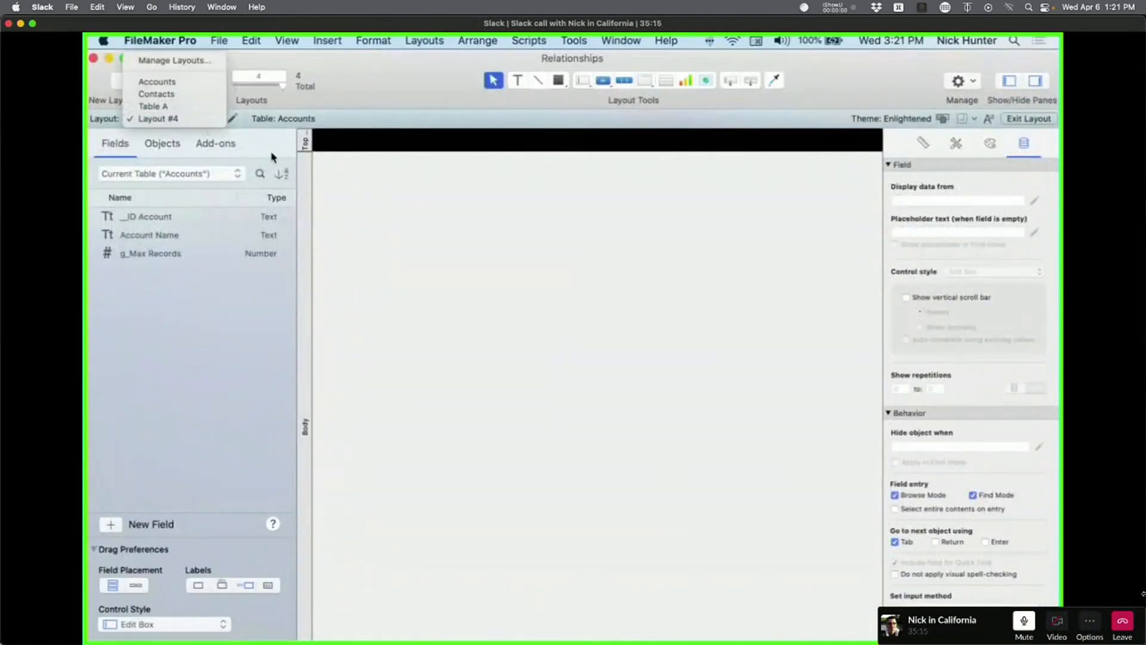
left_click(405, 247)
left_click(238, 159, "shift")
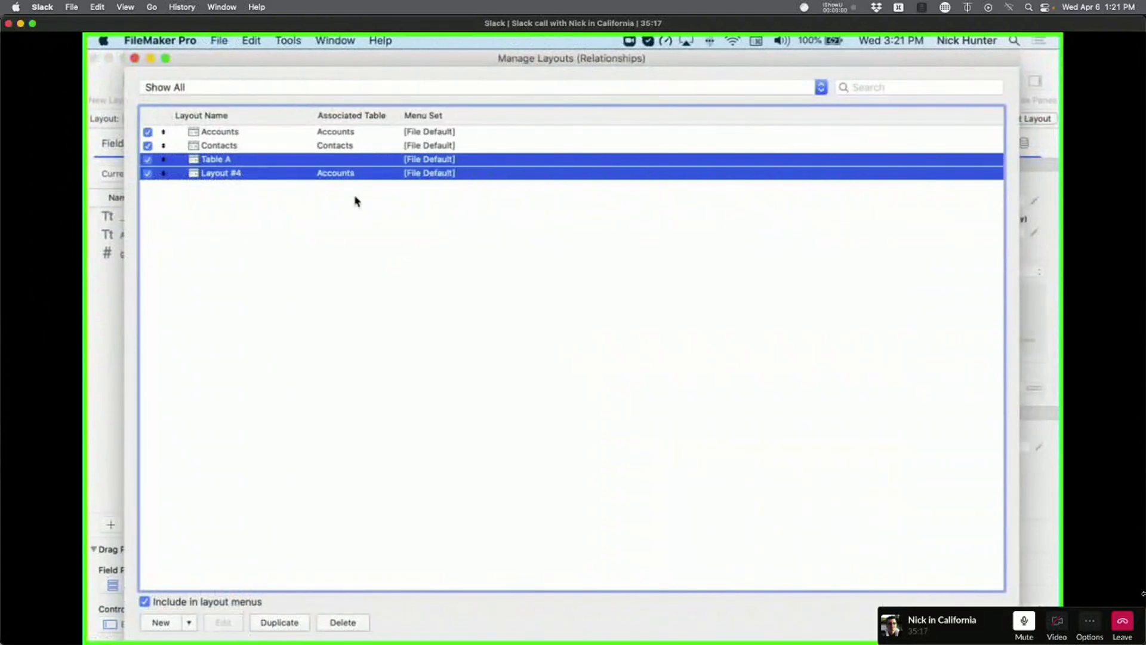
left_click(333, 621)
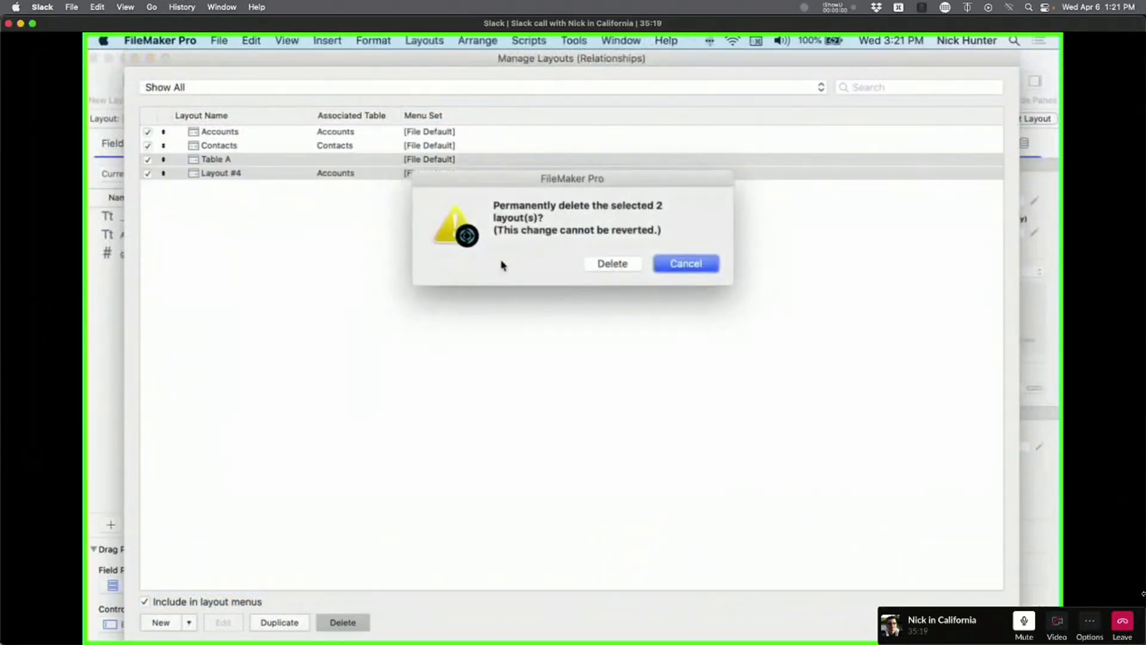
left_click(634, 267)
left_click(498, 296)
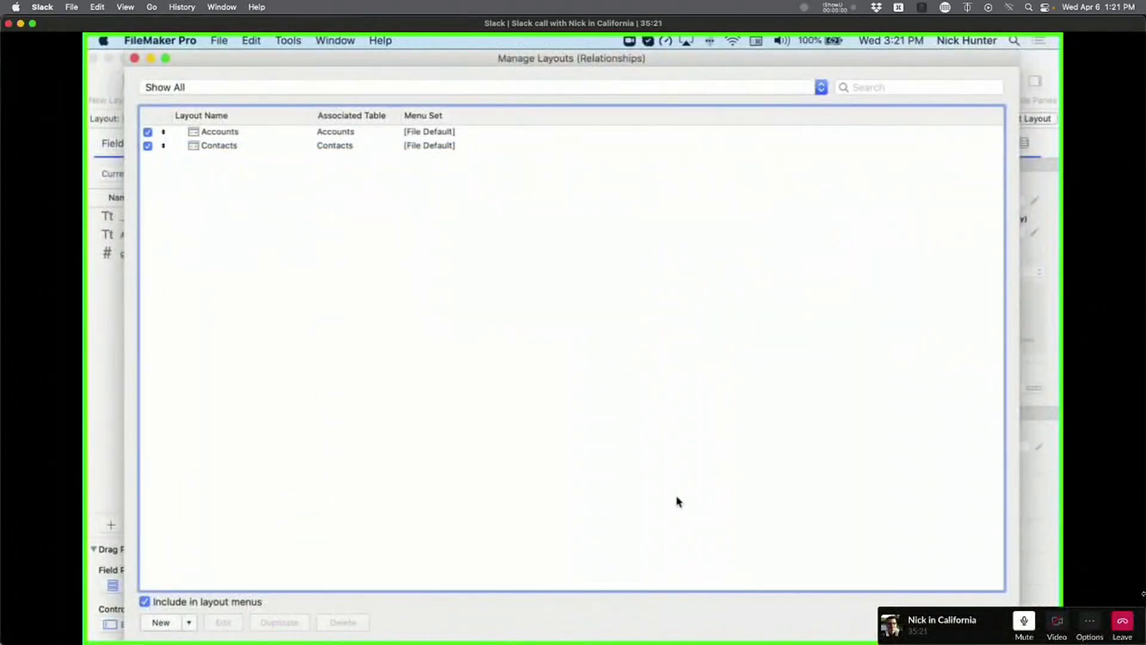
left_click(134, 58)
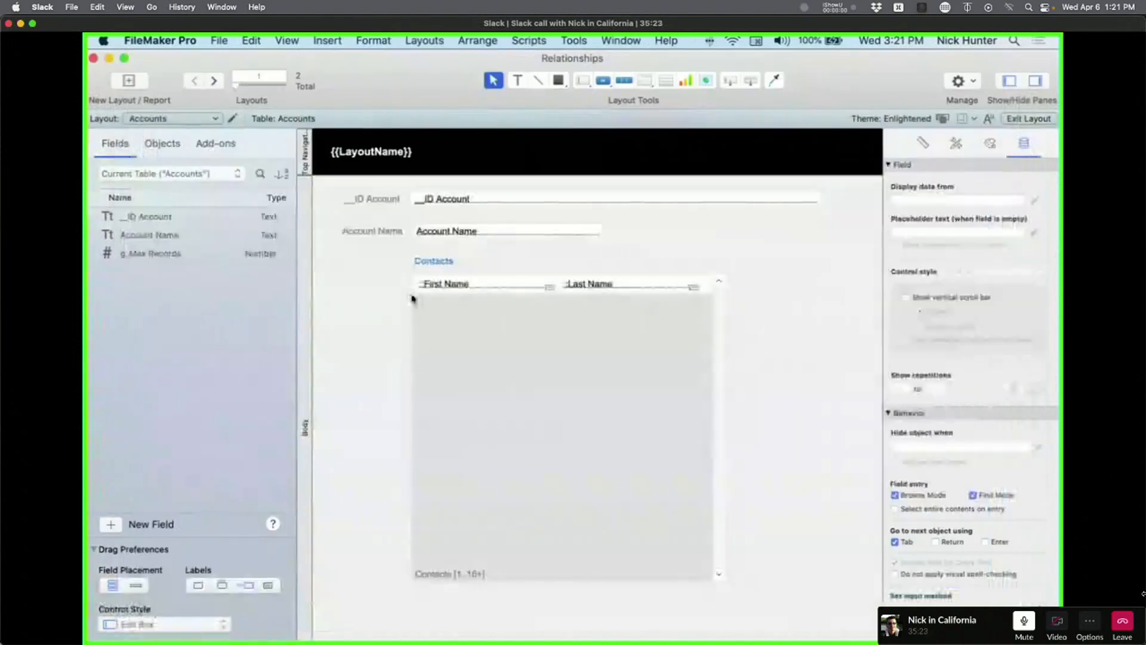
Create Layout #3 based on Accounts and place the _ID Account field on it.
left_click(129, 80)
left_click(519, 148)
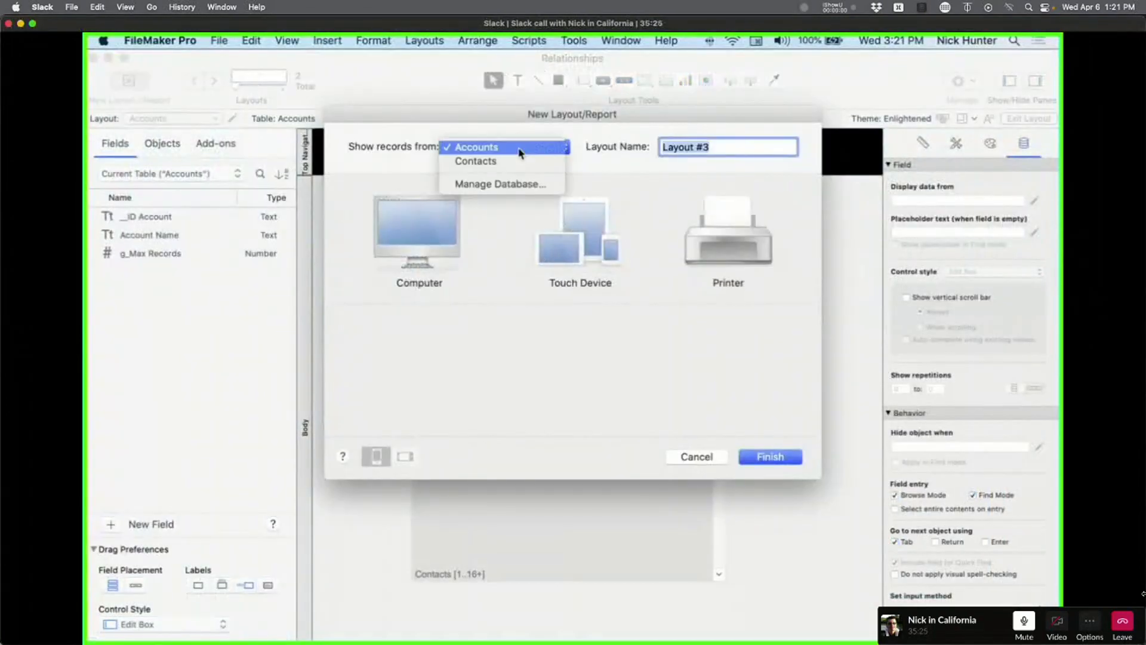
left_click(518, 149)
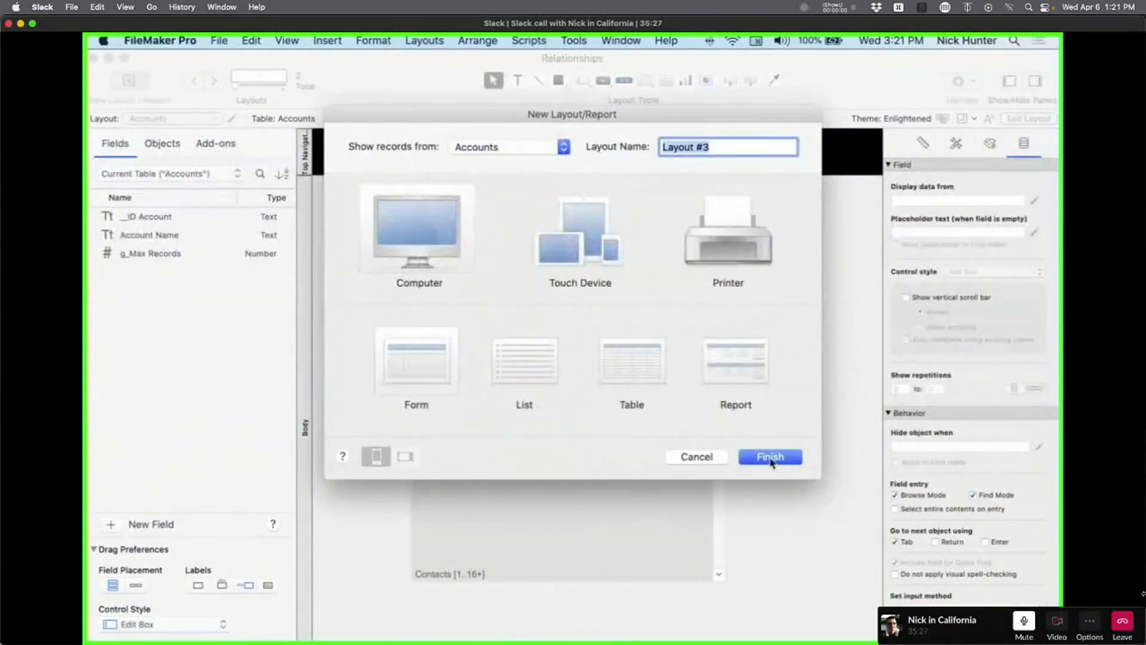
left_click(770, 457)
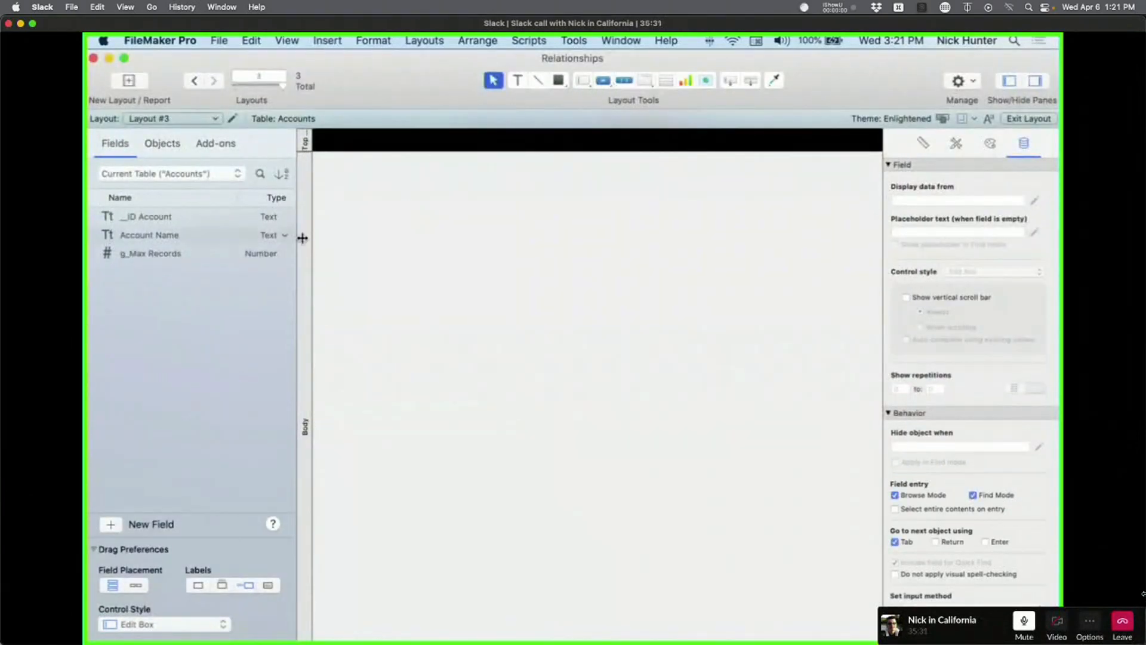
left_click_drag(146, 217, 434, 229)
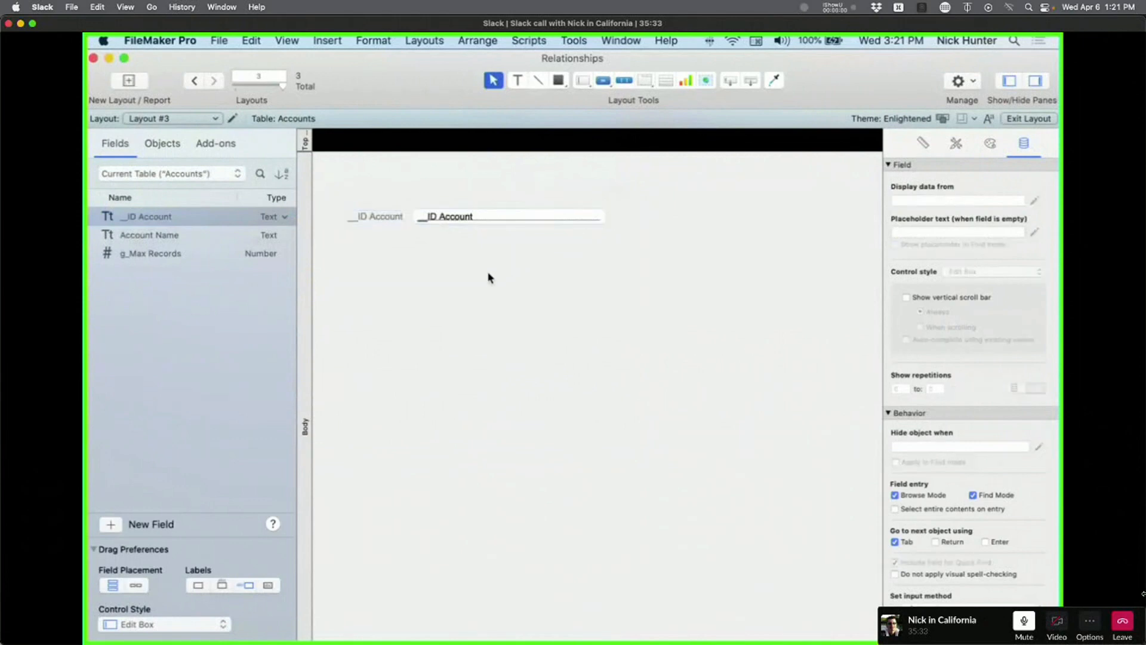
In Browse mode add an account record with ID A, then return to Layout mode.
key("super+b")
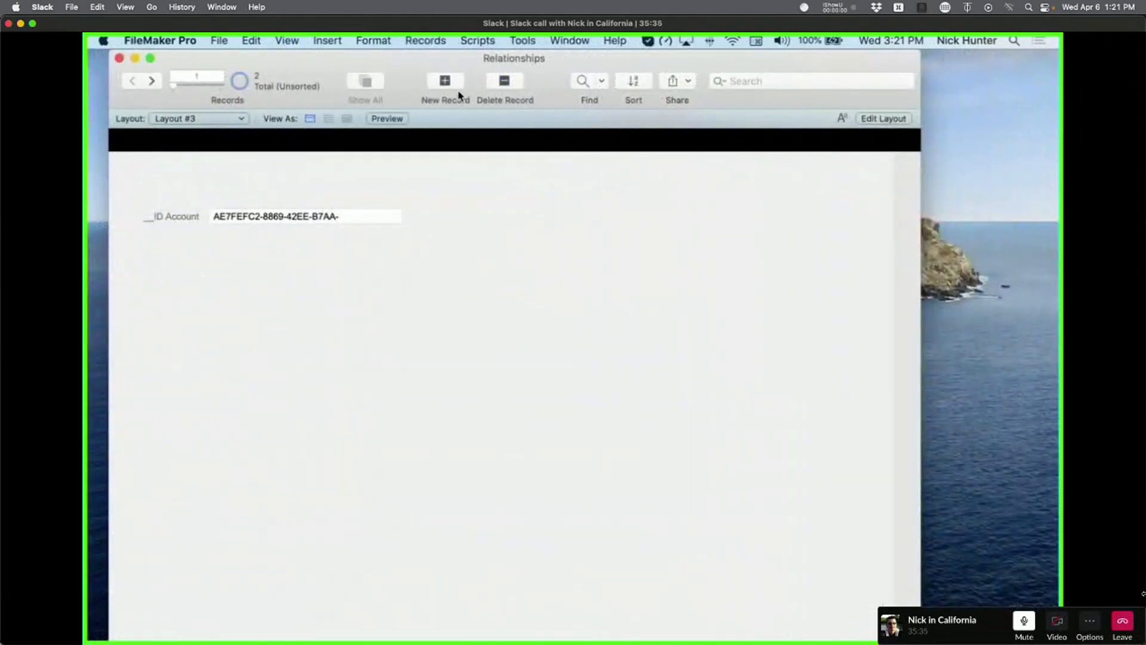
left_click(459, 96)
key("super+a")
type("A")
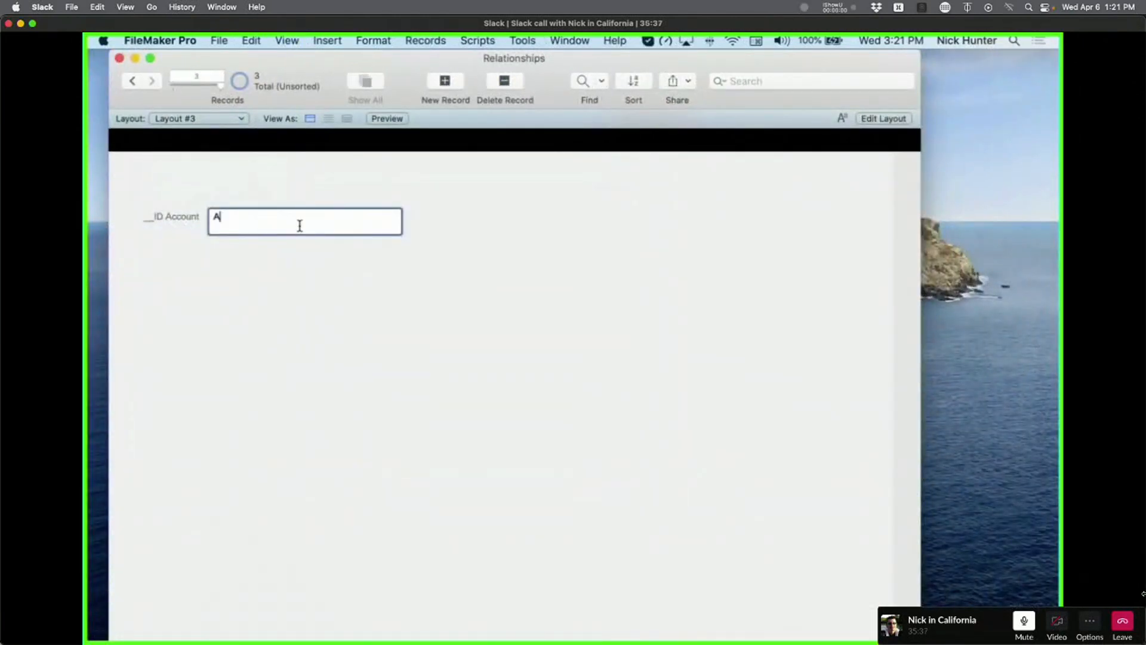
left_click(428, 314)
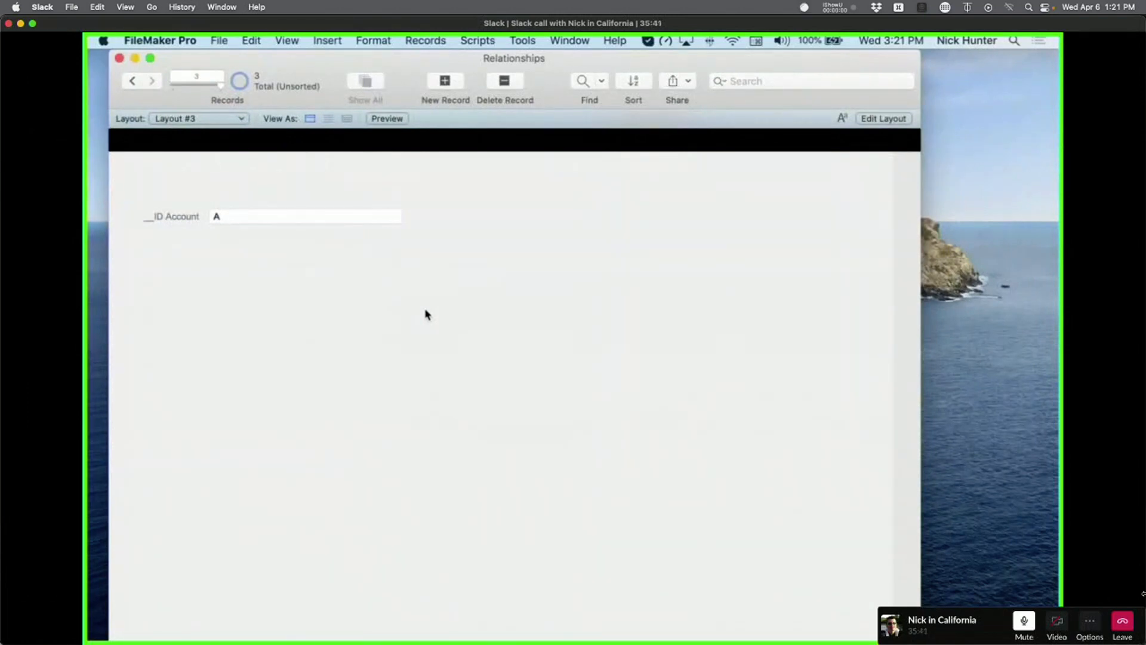
key("super+shift+l")
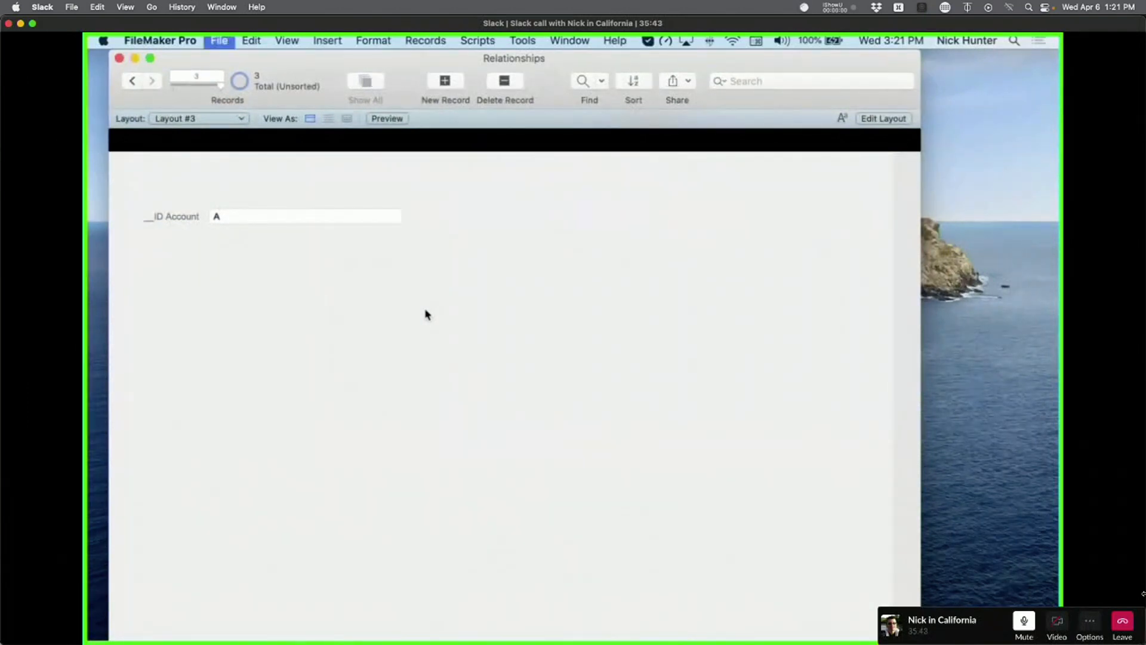
key("super+w")
key("super+l")
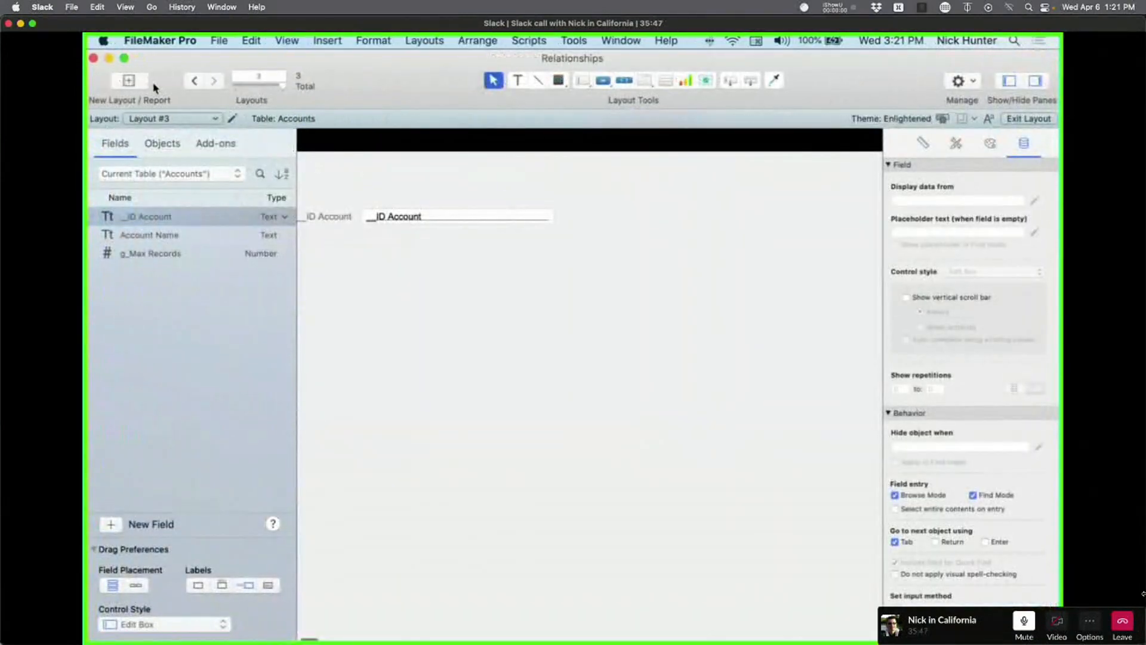
Open a second window on the database file.
left_click(570, 41)
mouse_move(619, 40)
left_click(621, 64)
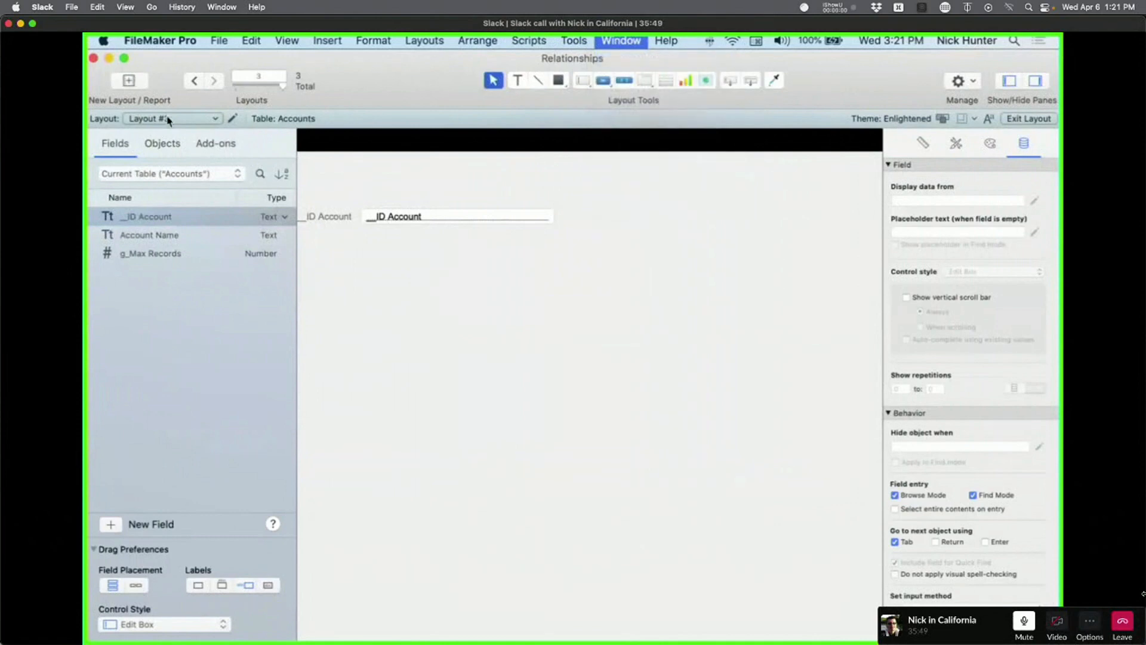
Create Contacts-based Layout #4 with the _IDf Account field and view it in Browse mode.
left_click(129, 98)
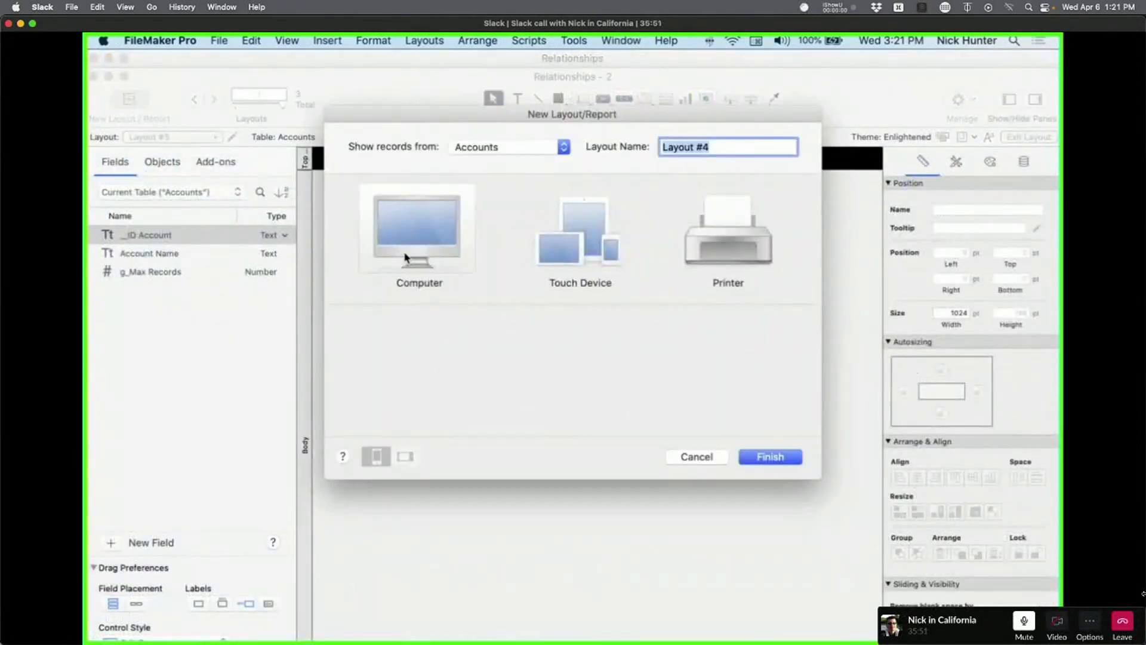
left_click(482, 147)
left_click(476, 161)
left_click(410, 349)
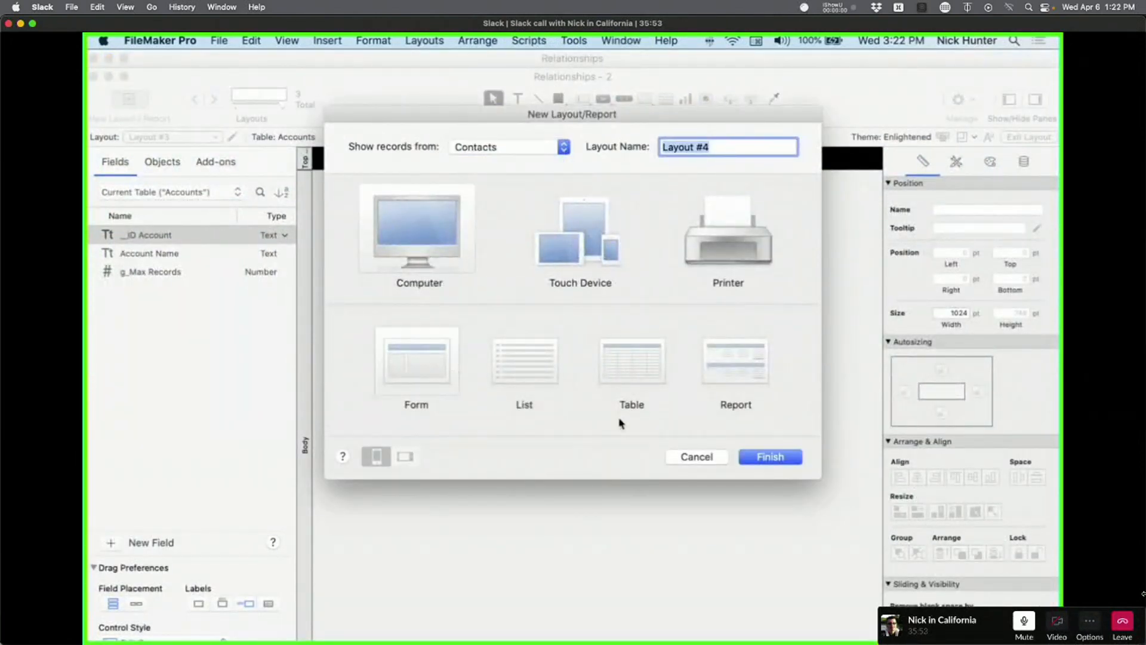
left_click(769, 458)
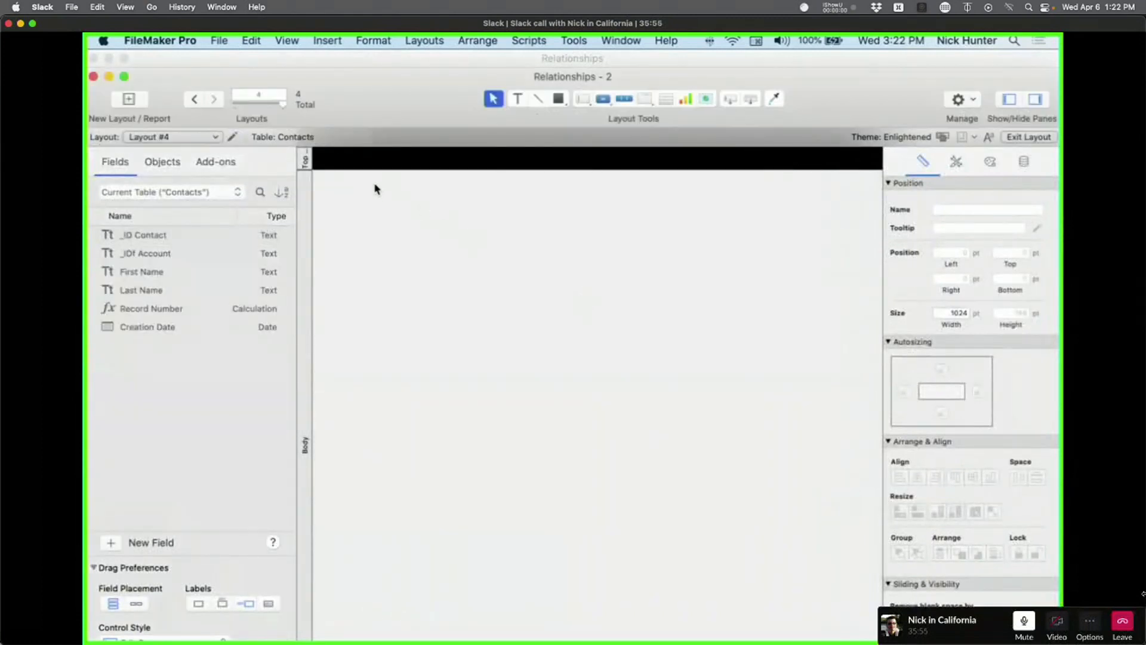
left_click_drag(164, 253, 466, 280)
left_click(370, 273)
key("super+b")
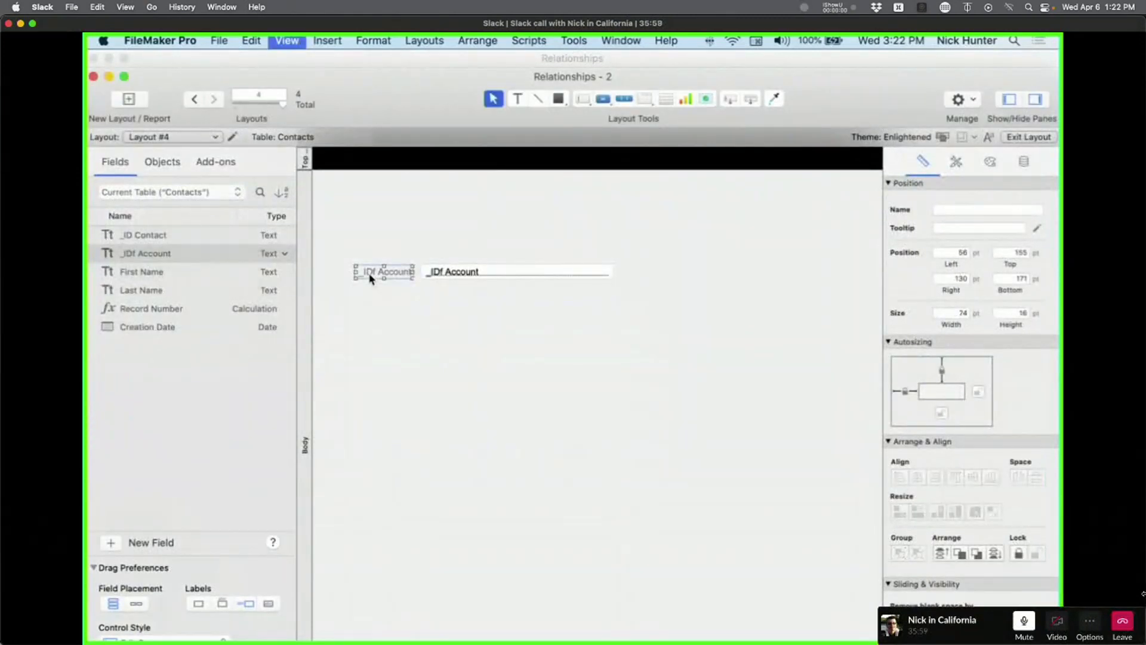
left_click_drag(332, 87, 547, 188)
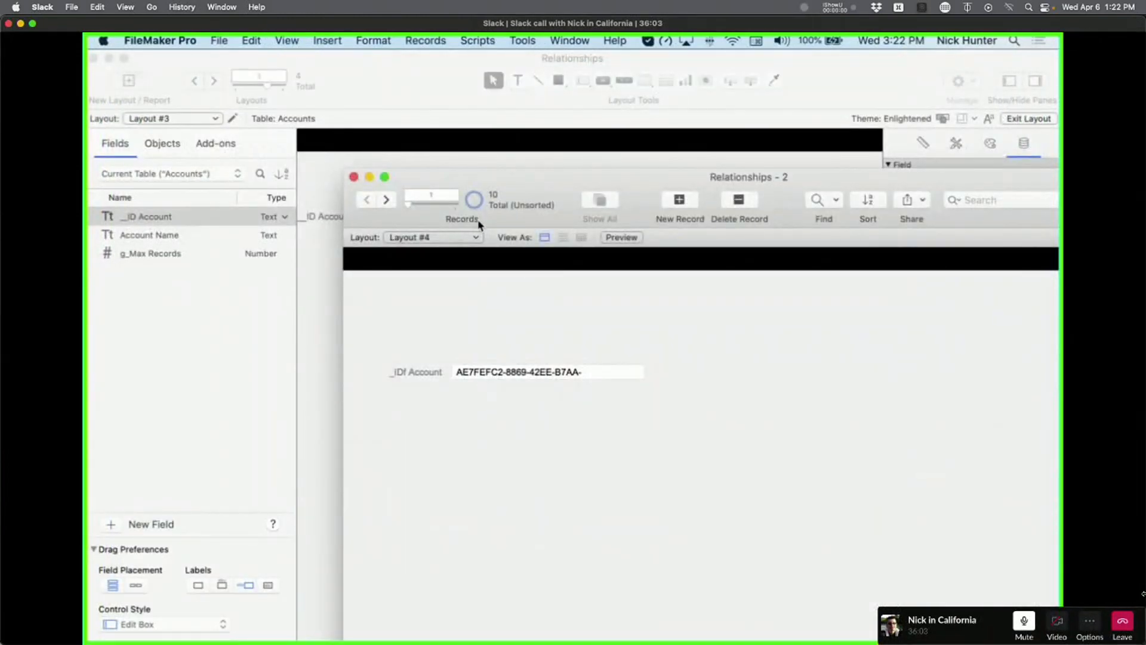
Show all contact records and change the contact's _IDf Account value to A.
left_click(475, 203)
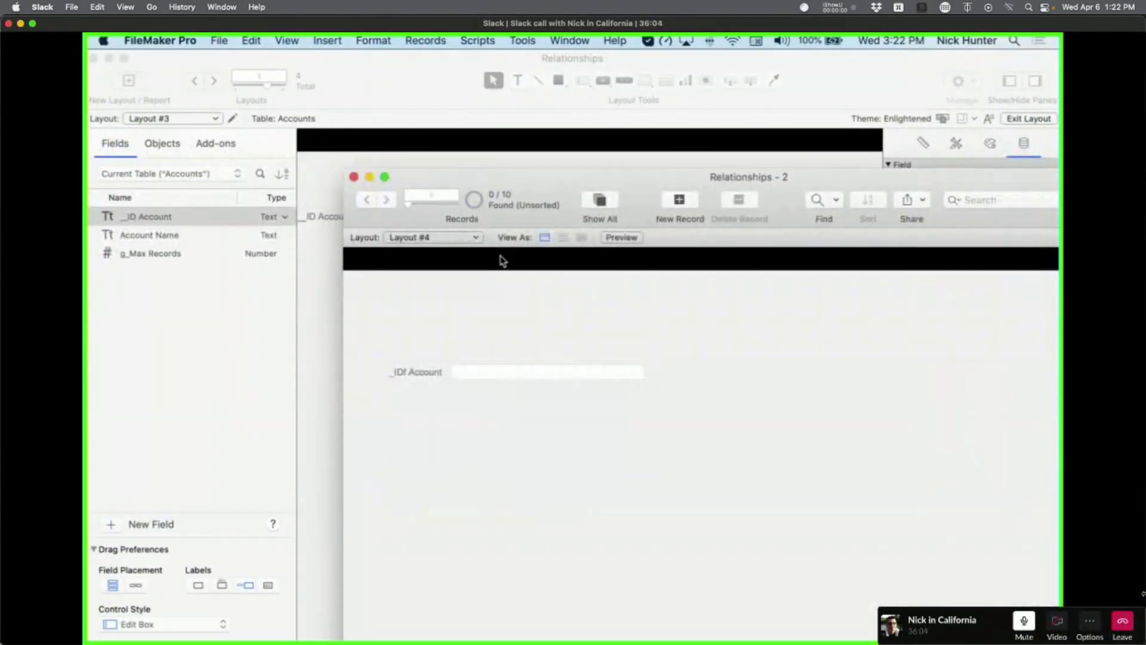
left_click(599, 207)
left_click(498, 377)
triple_click(498, 377)
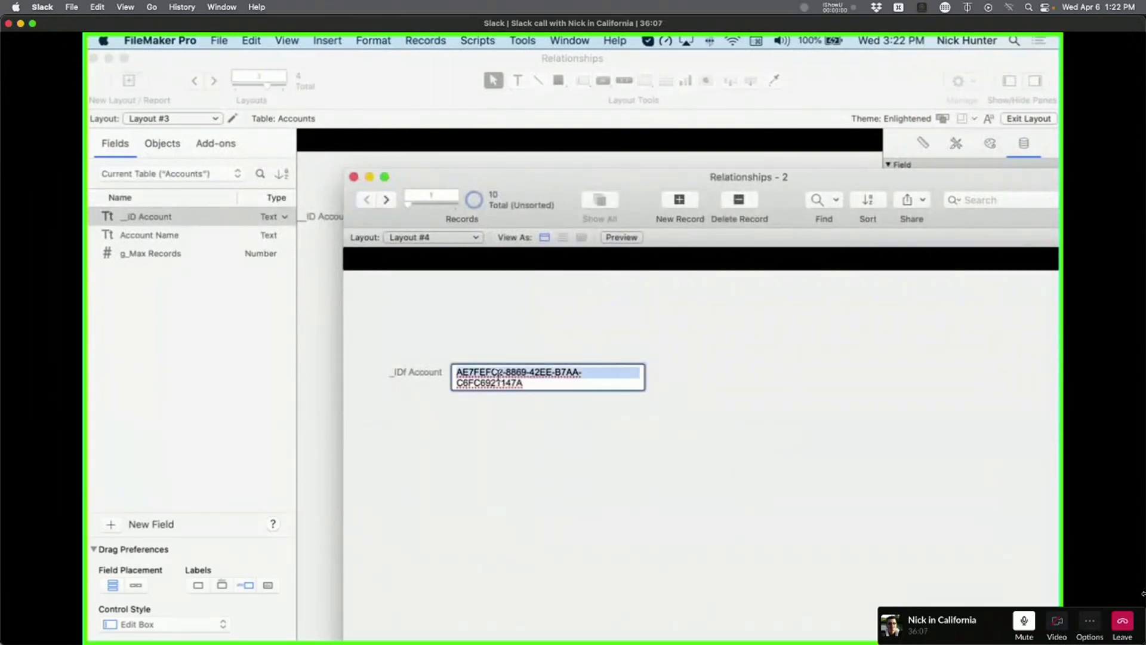
type("A")
left_click(539, 449)
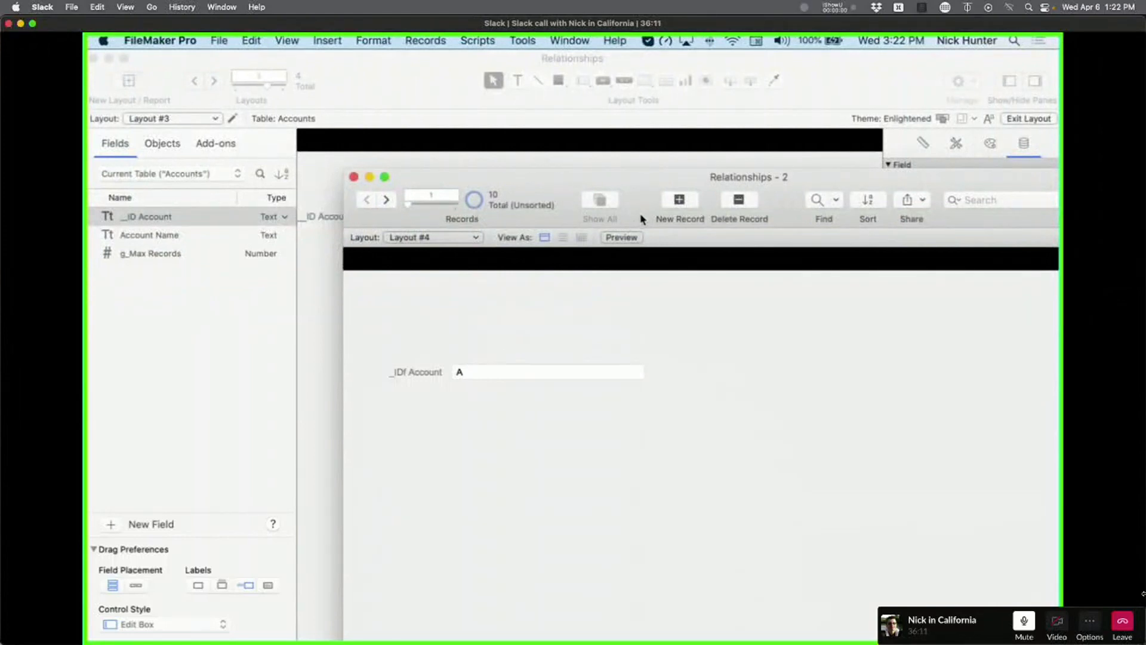
Rearrange the two windows and put the first window into browse mode.
left_click_drag(545, 190, 716, 159)
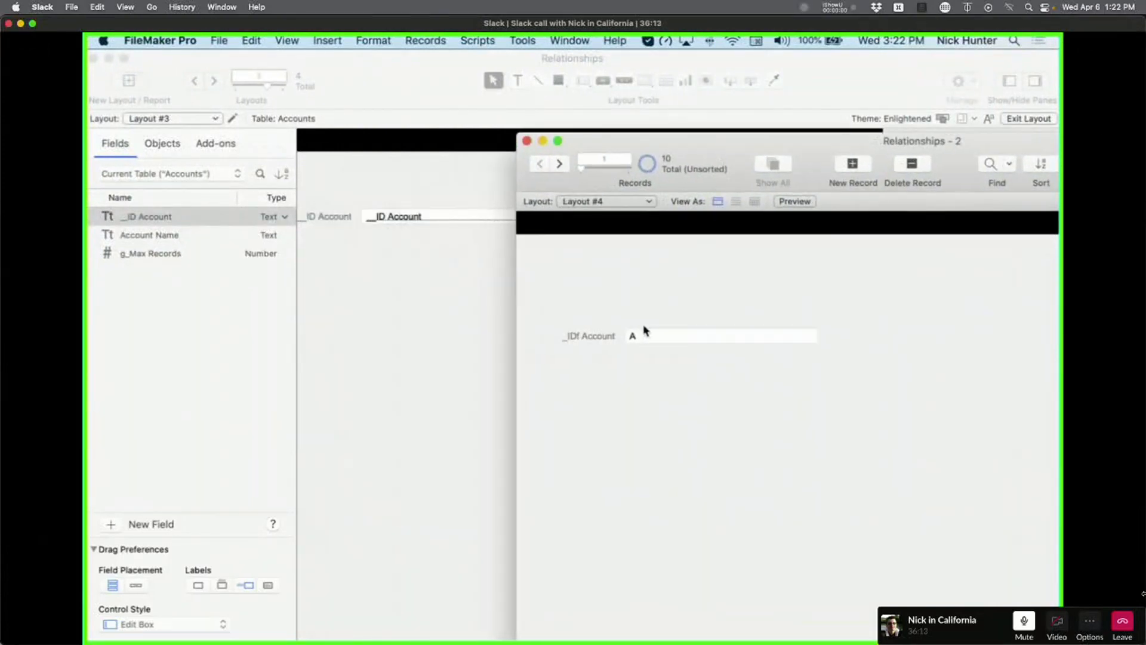
left_click(396, 325)
key("super+b")
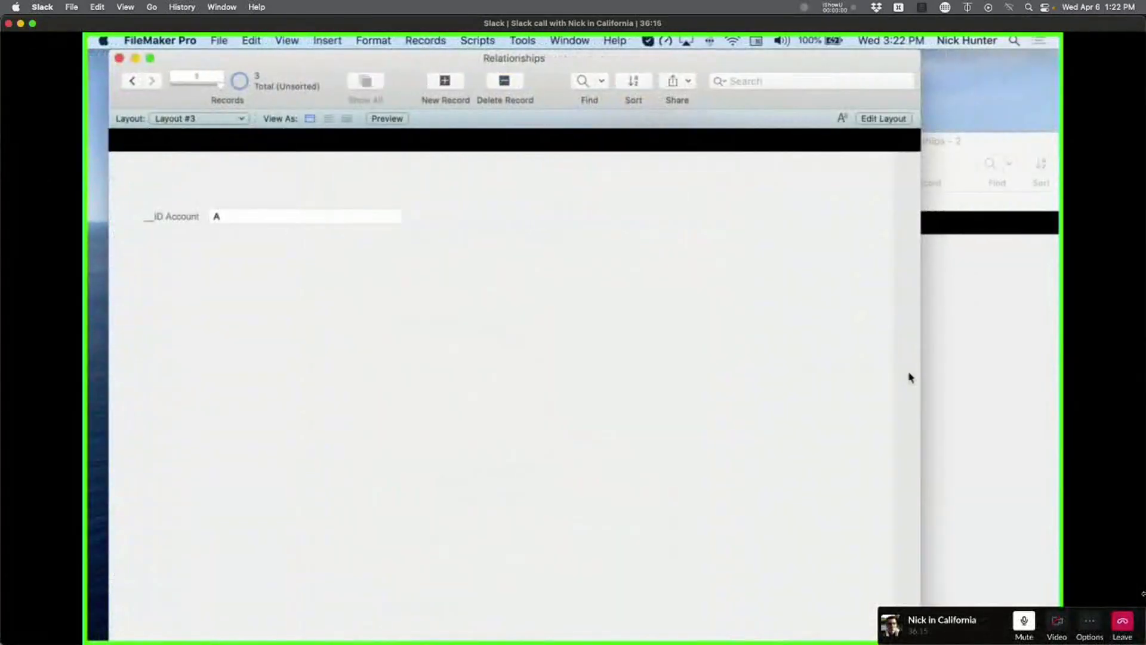
left_click(949, 382)
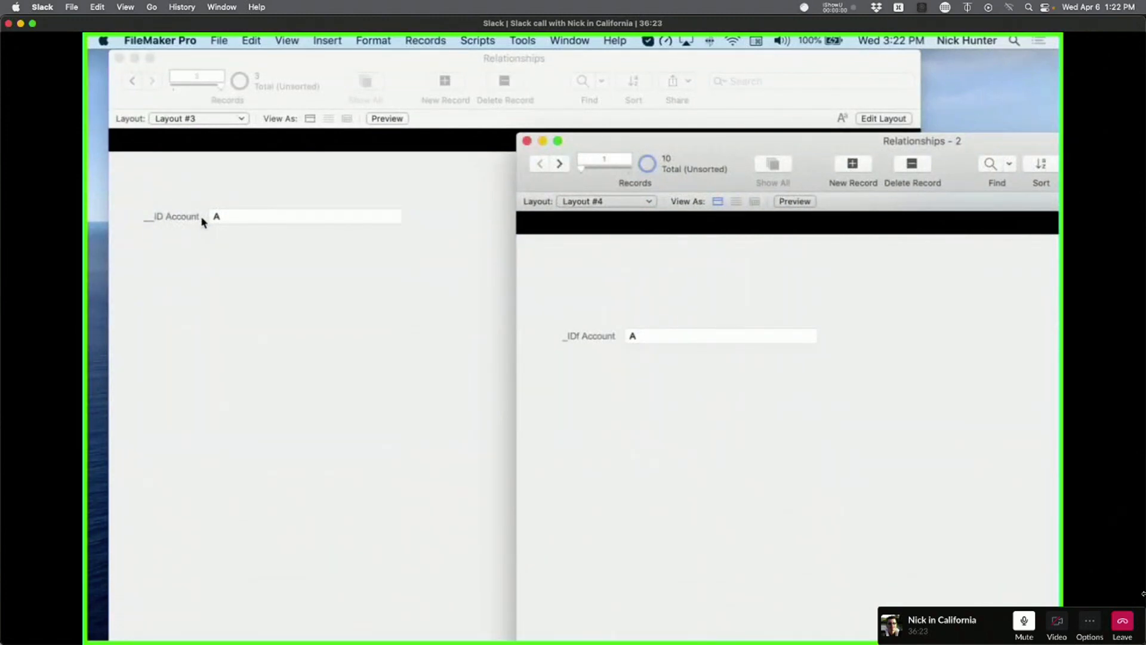
left_click(266, 304)
In Layout mode, replace Layout #3's _ID Account field and label with Account Name.
key("super+l")
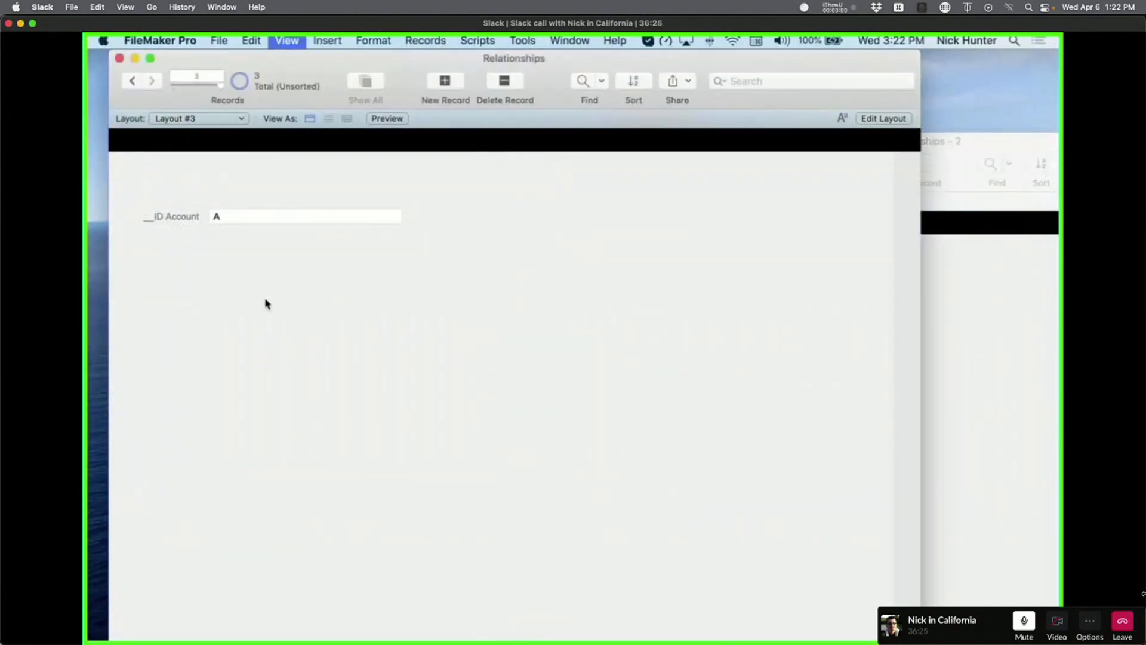
left_click_drag(449, 266, 337, 202)
key("Delete")
left_click_drag(158, 237, 460, 220)
left_click(438, 342)
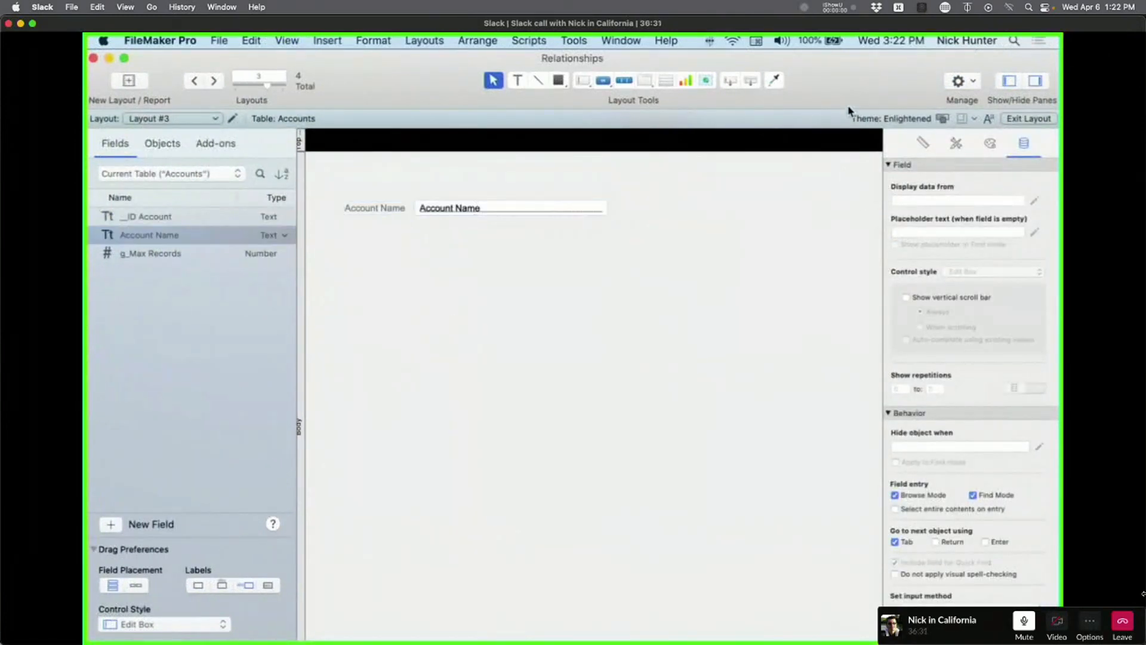
Delete the _IDf Account field and its label from Layout #4.
left_click_drag(911, 92, 688, 86)
left_click(857, 382)
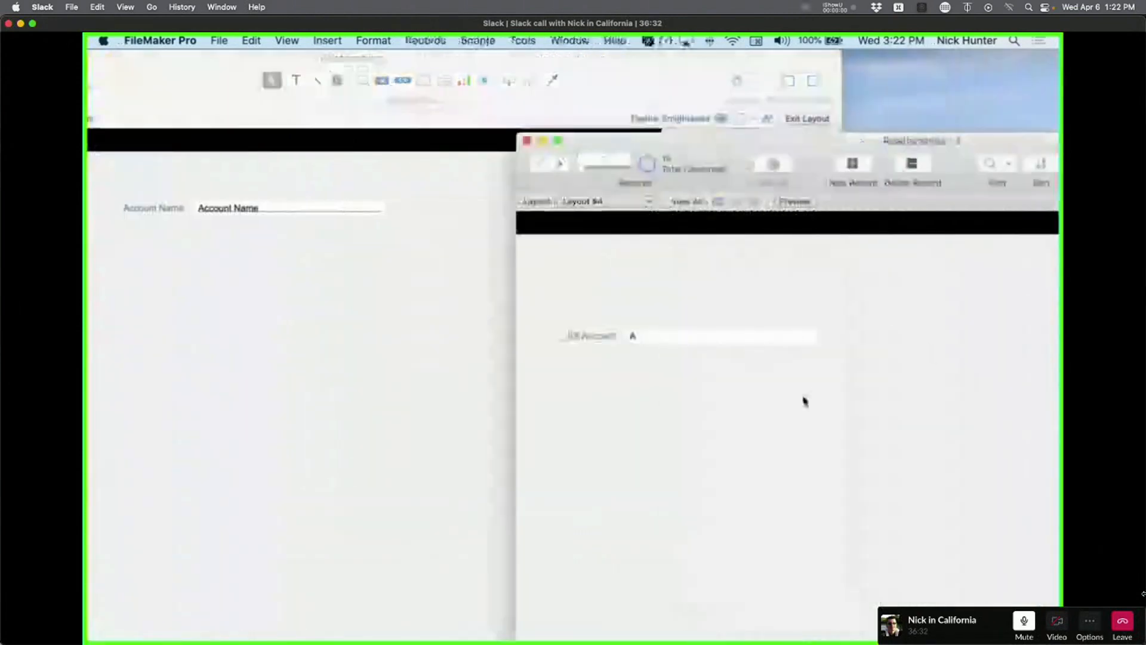
key("super+l")
left_click_drag(615, 357, 354, 324)
key("Delete")
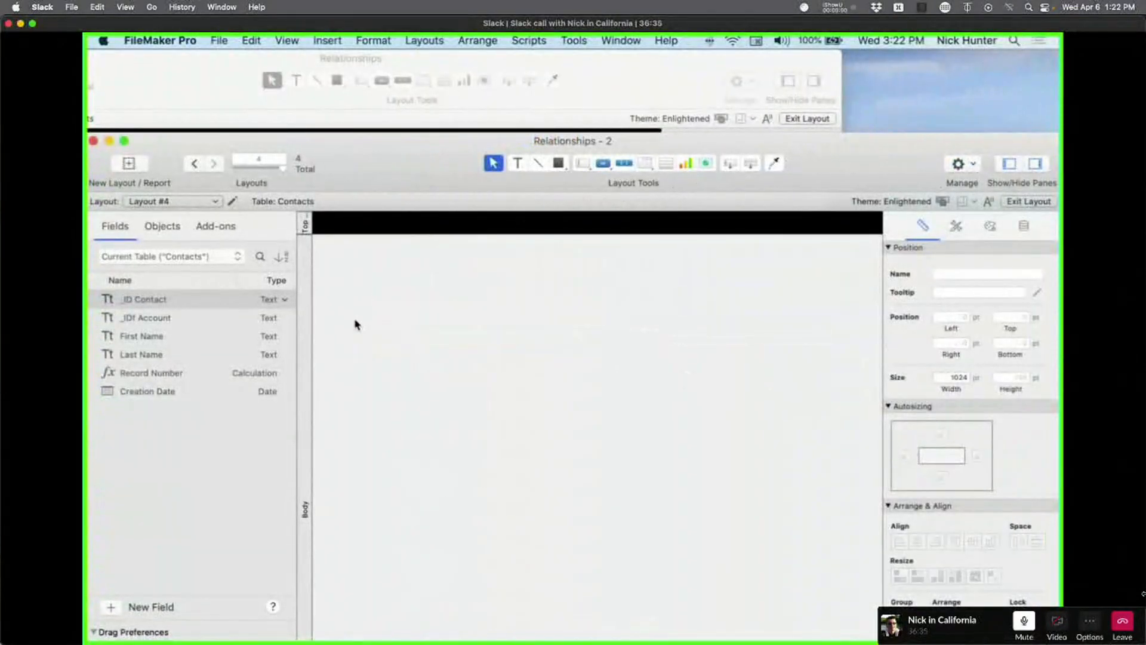
Add an Account Name field to the Contacts table in the database manager.
key("super+shift+d")
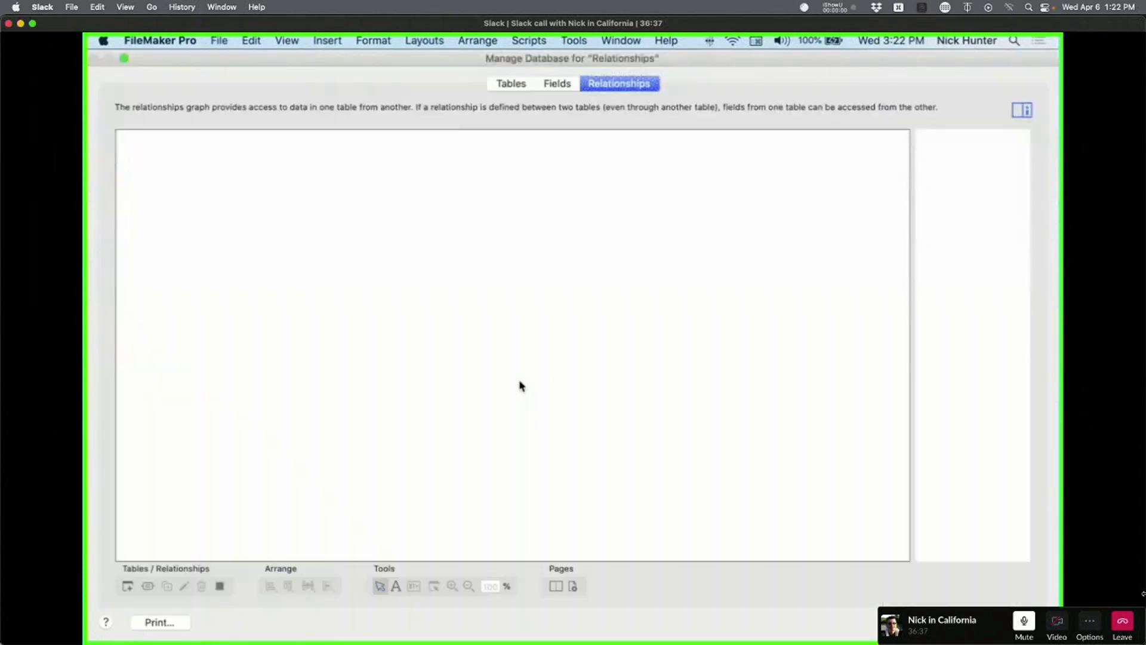
left_click(552, 84)
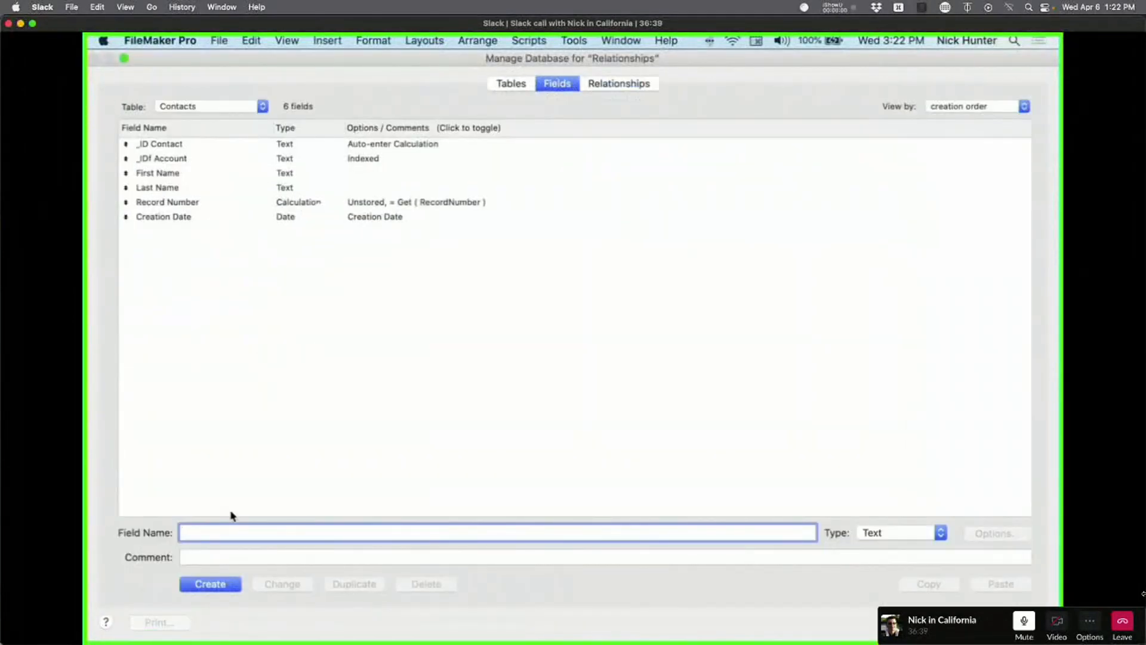
type("Account Name")
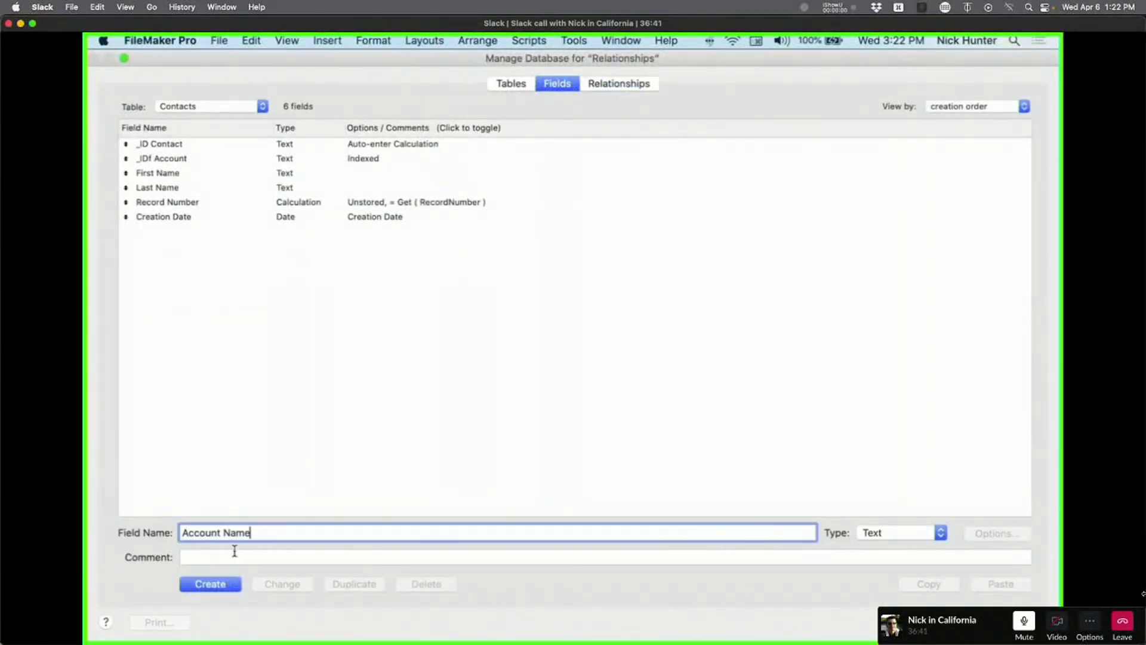
left_click(228, 585)
left_click(303, 353)
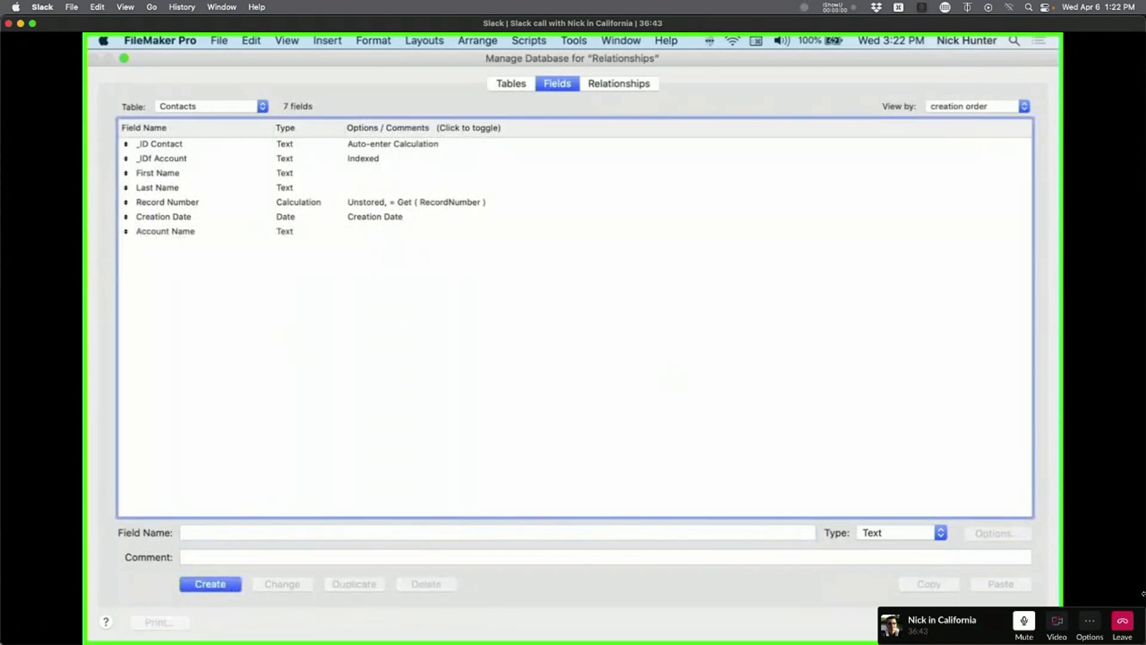
left_click(1001, 622)
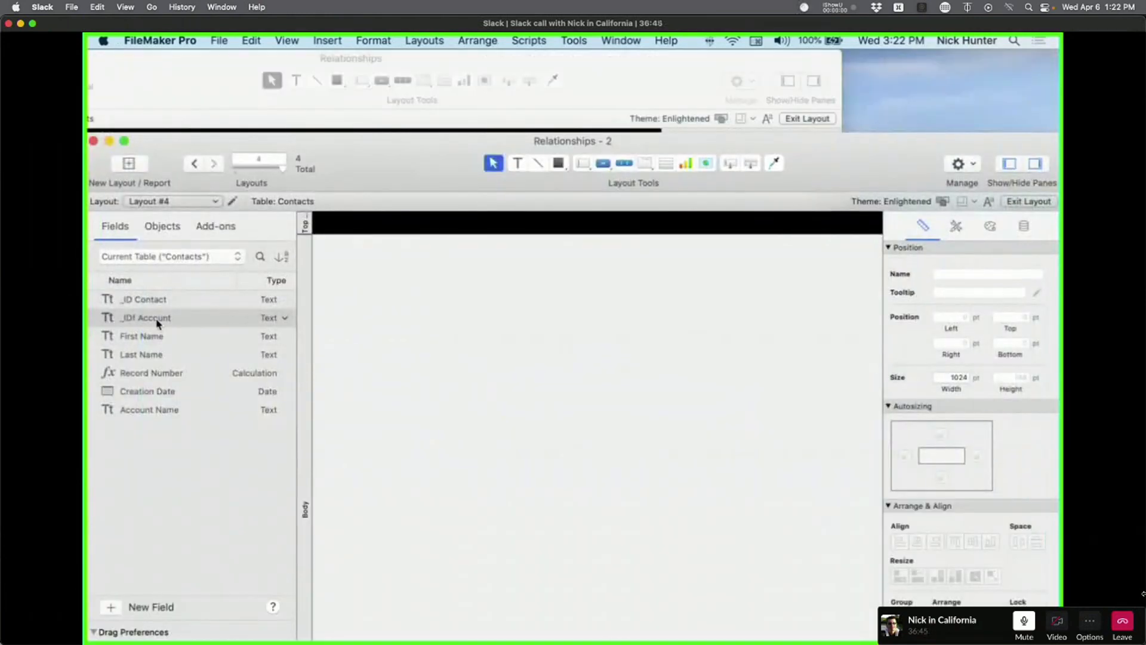
Place the Account Name field on the Contacts layout, Layout #4.
left_click_drag(170, 412, 522, 357)
left_click(546, 447)
left_click_drag(395, 147, 708, 71)
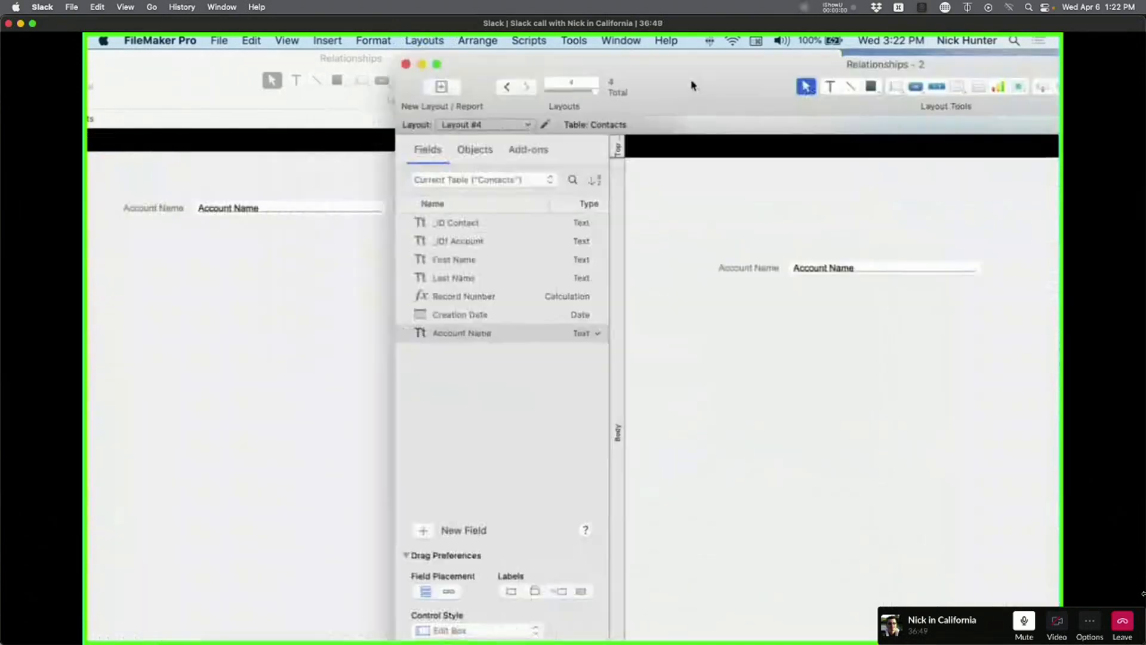
Move the Accounts layout window right and switch it to browse mode.
left_click(205, 237)
left_click_drag(204, 109, 322, 107)
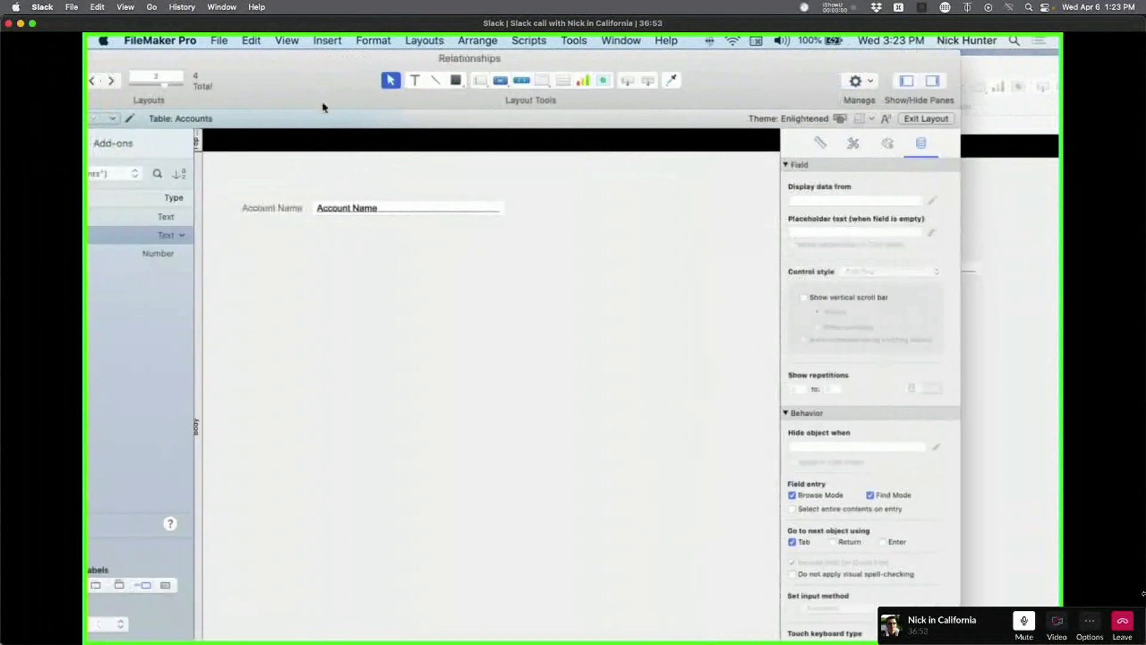
key("super+b")
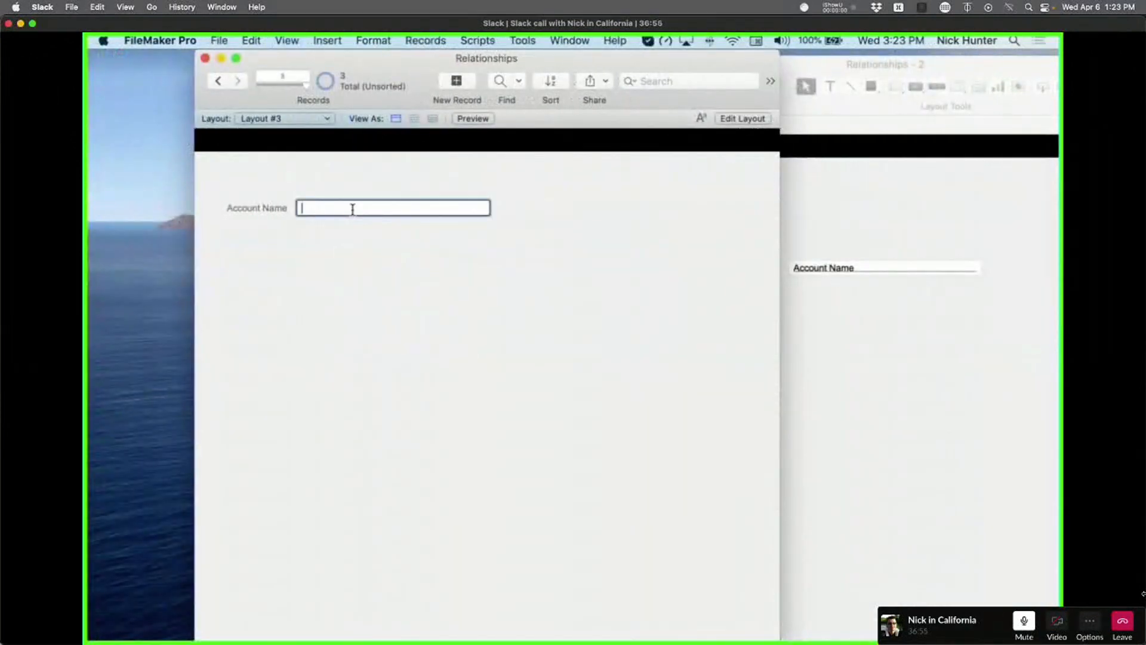
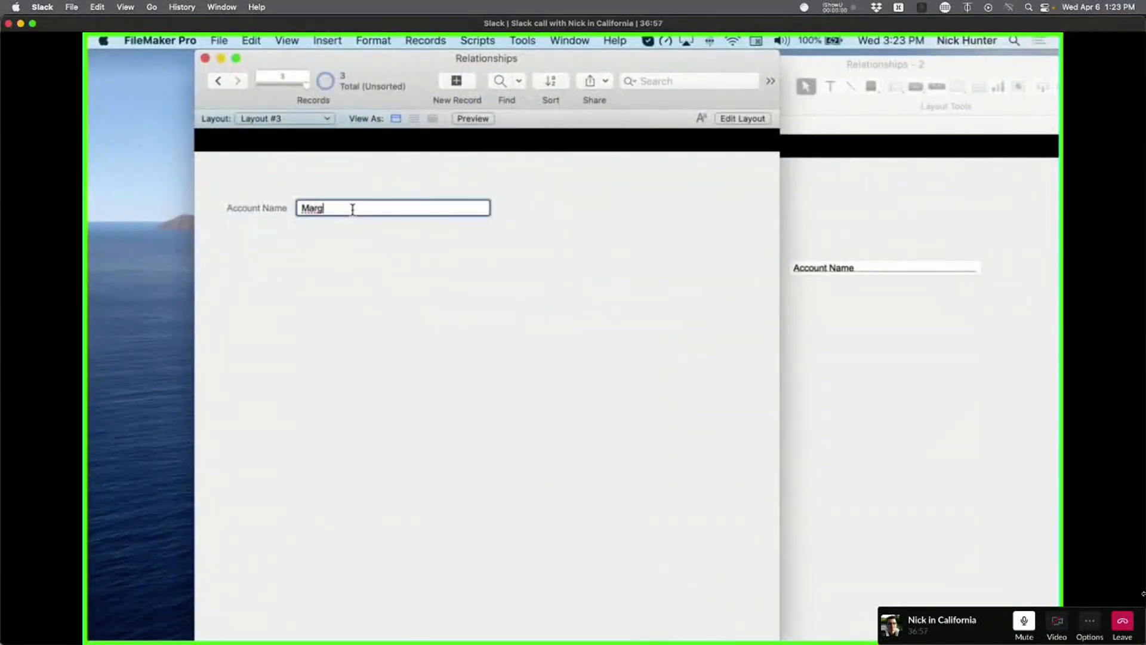
Enter the account's name in the Account Name field and select it for copying.
left_click(375, 250)
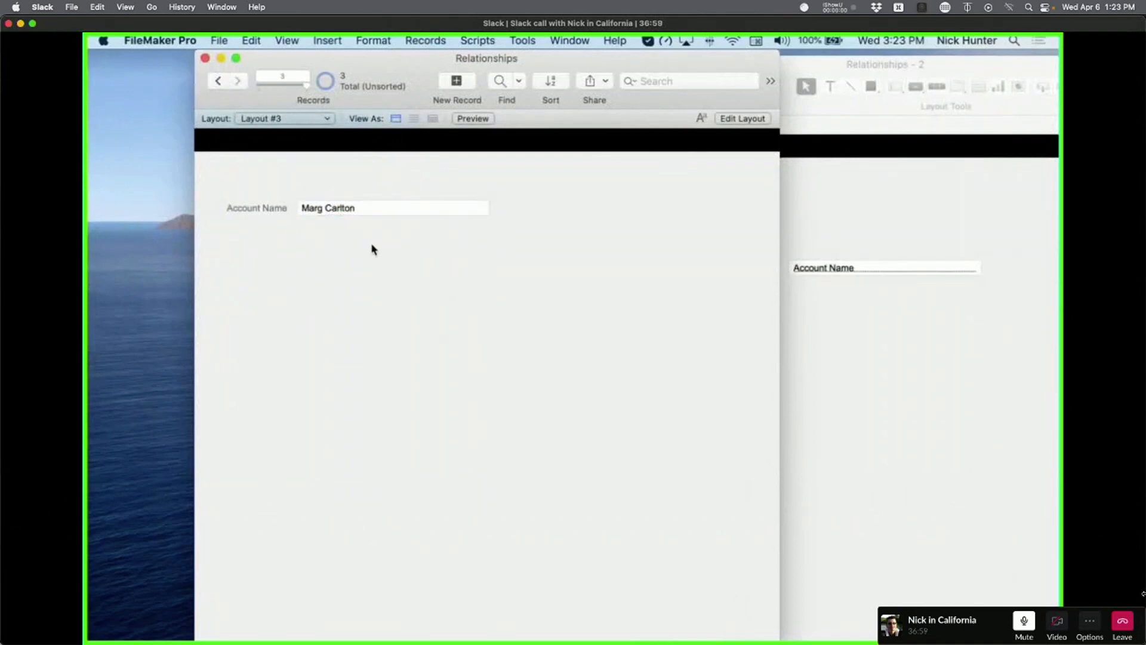
left_click(371, 208)
key("super+a")
Browse the Contacts layout and add new contact records with that account name.
left_click(798, 251)
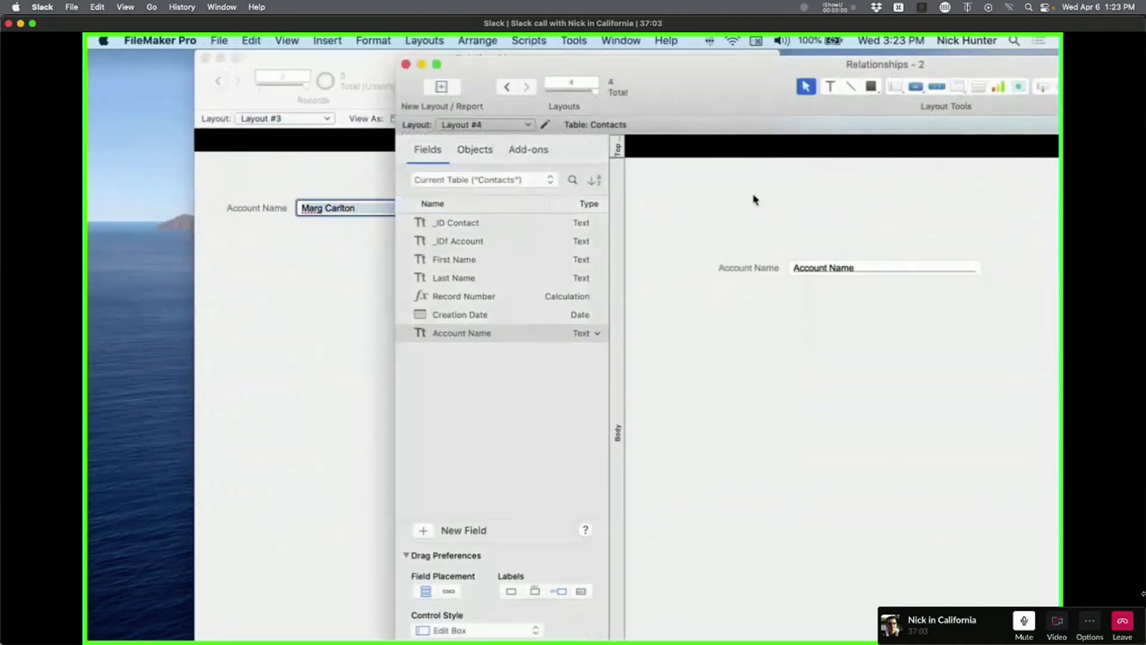
left_click_drag(640, 86, 535, 87)
key("super+b")
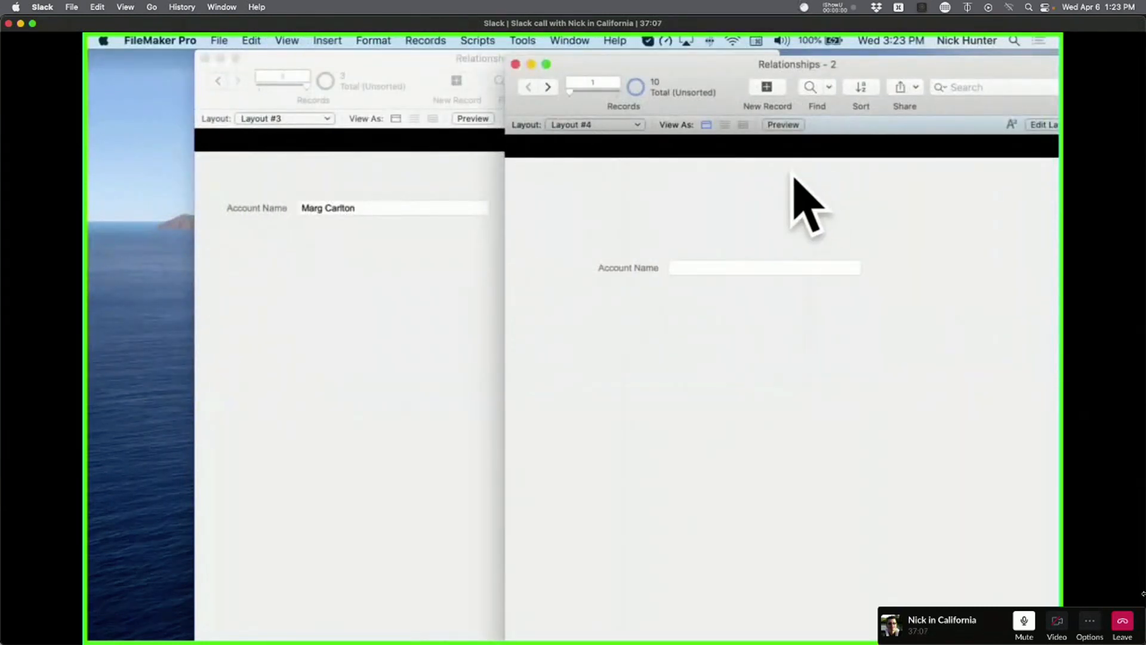
left_click(718, 268)
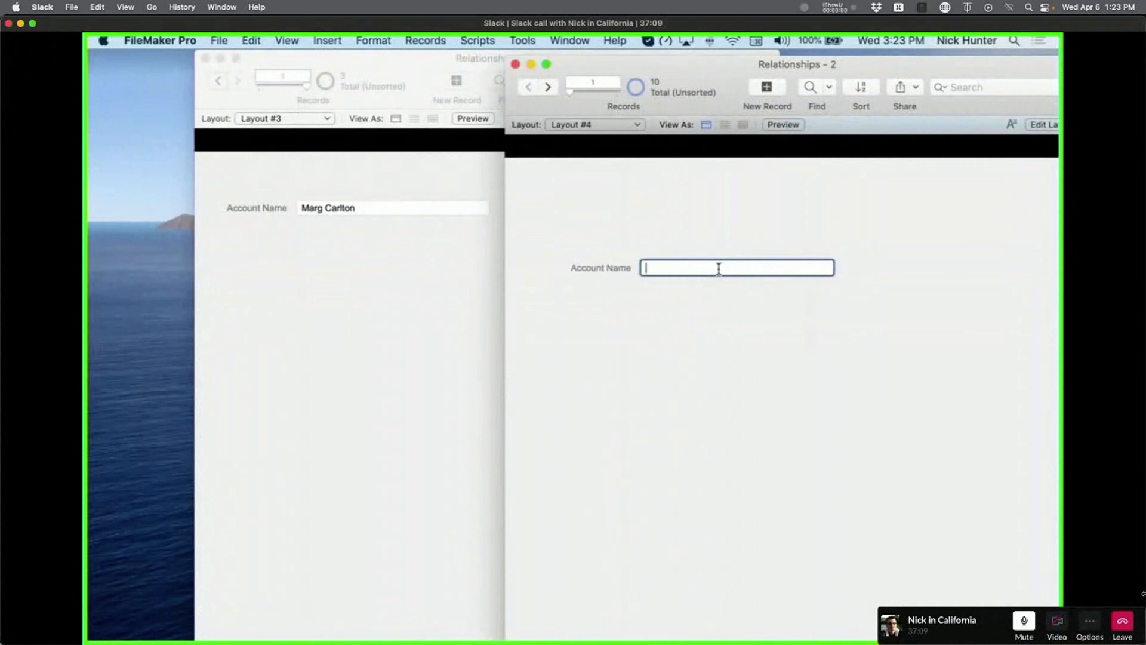
left_click(764, 108)
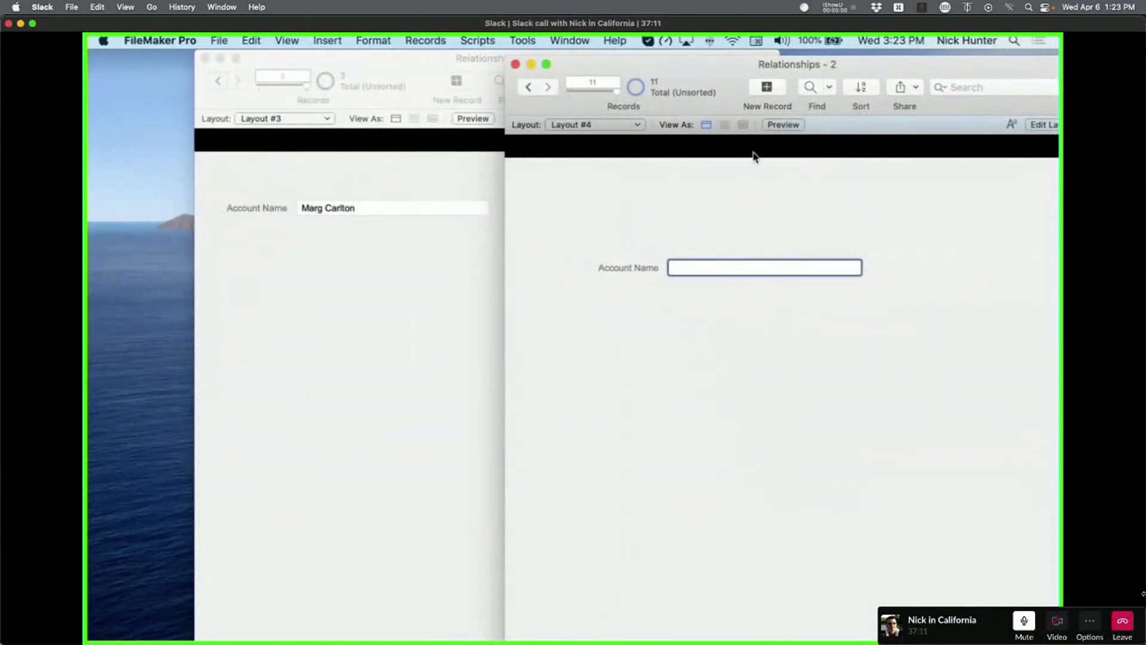
left_click(779, 89)
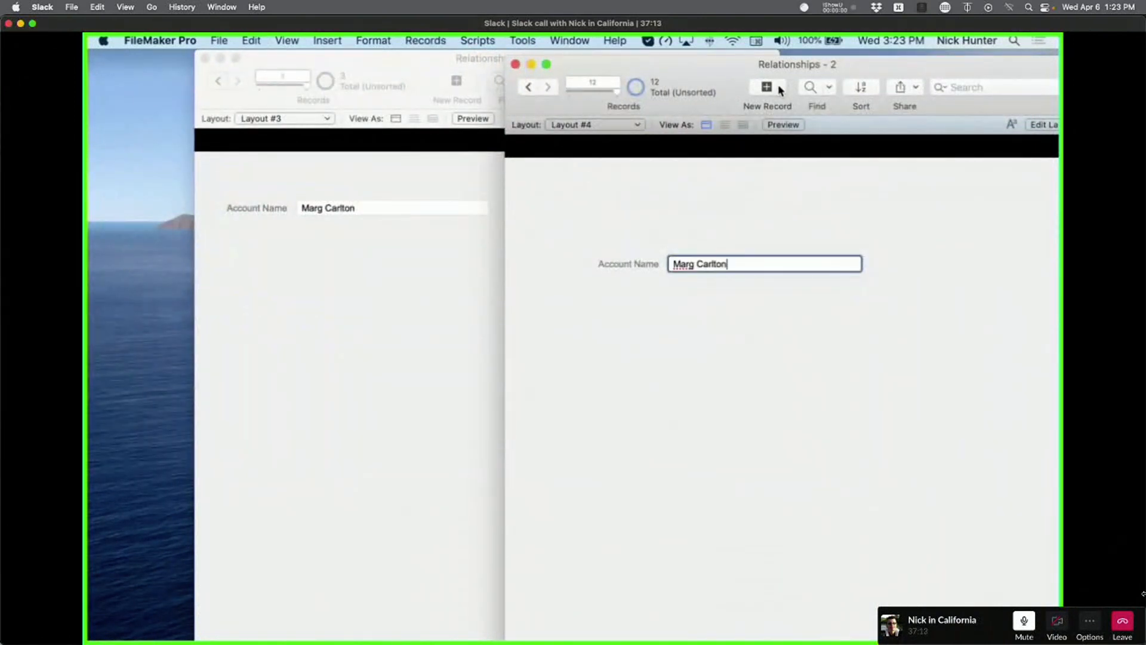
left_click(776, 90)
left_click(740, 206)
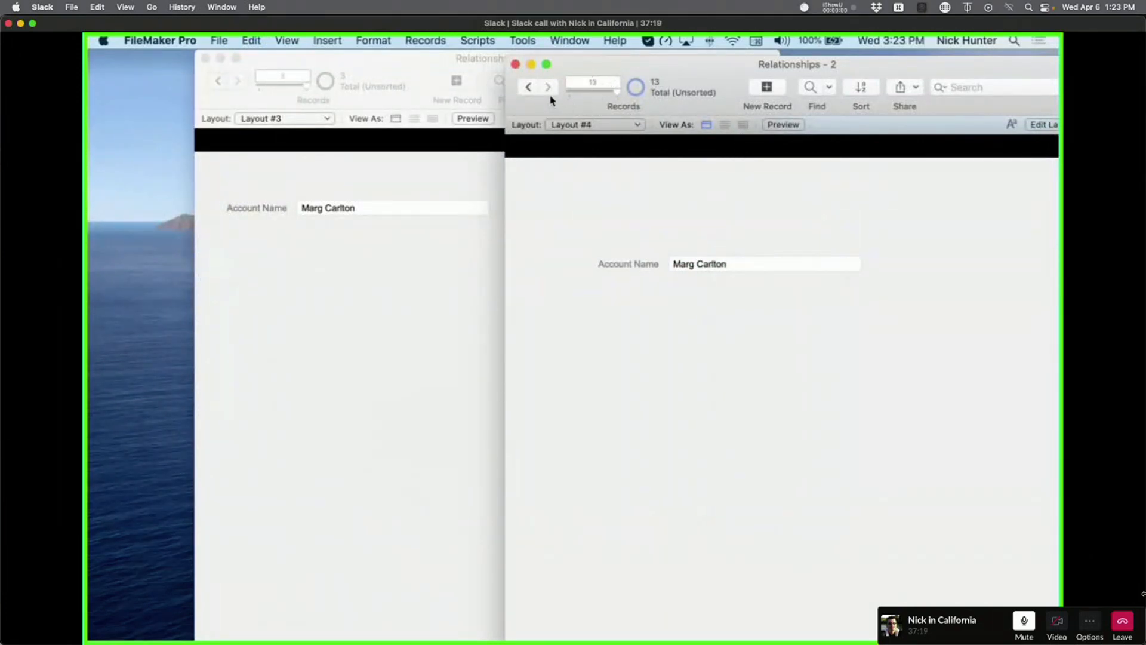
Check record 11's account name, then open the relationships graph in Manage Database.
left_click(529, 87)
left_click(528, 87)
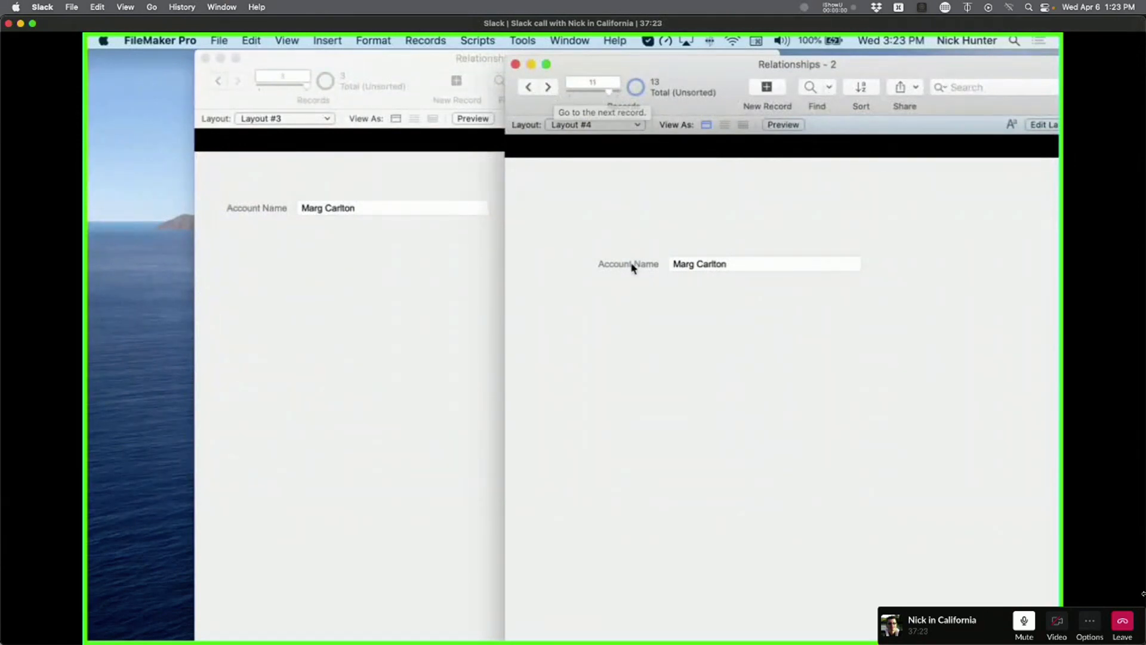
left_click(696, 264)
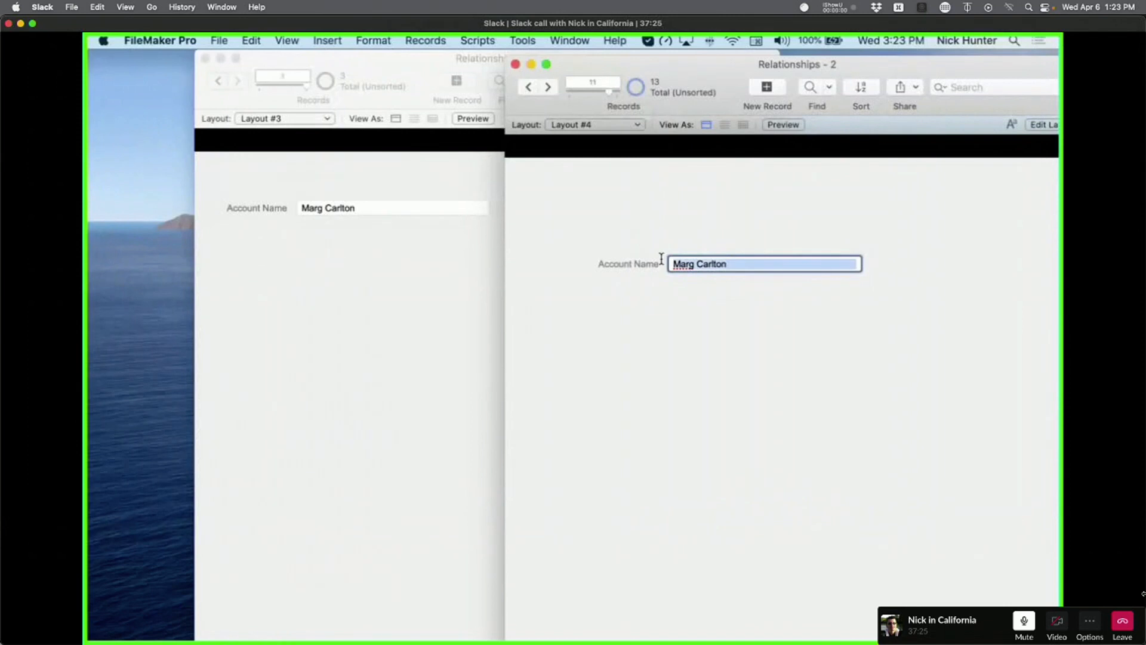
left_click(649, 229)
key("super+shift+d")
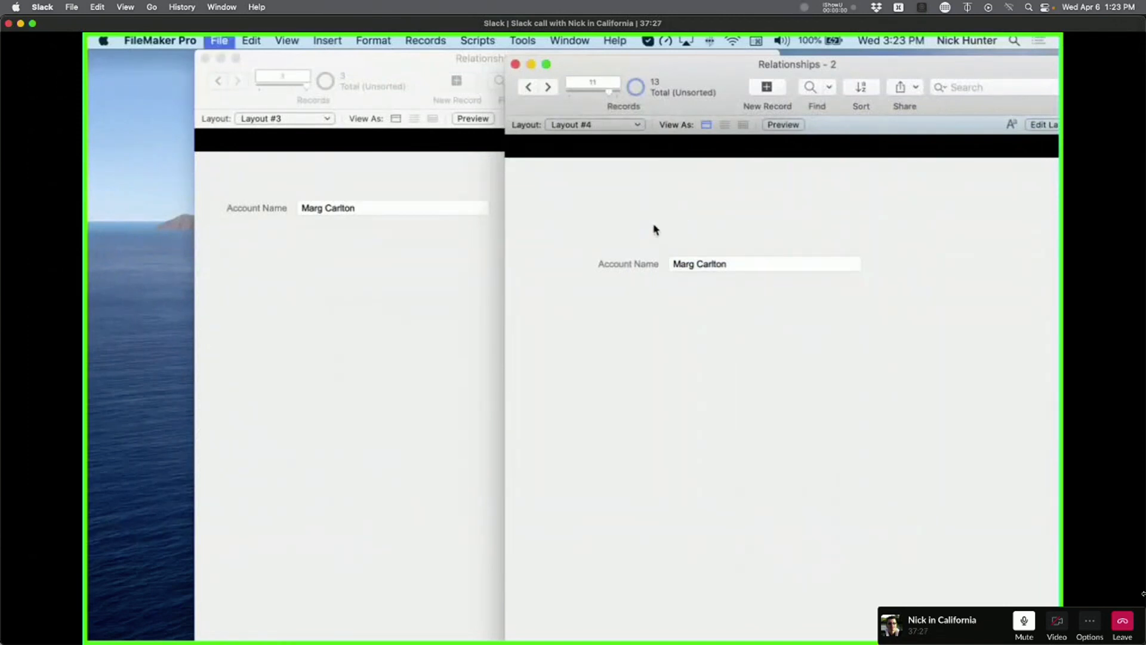
left_click(612, 83)
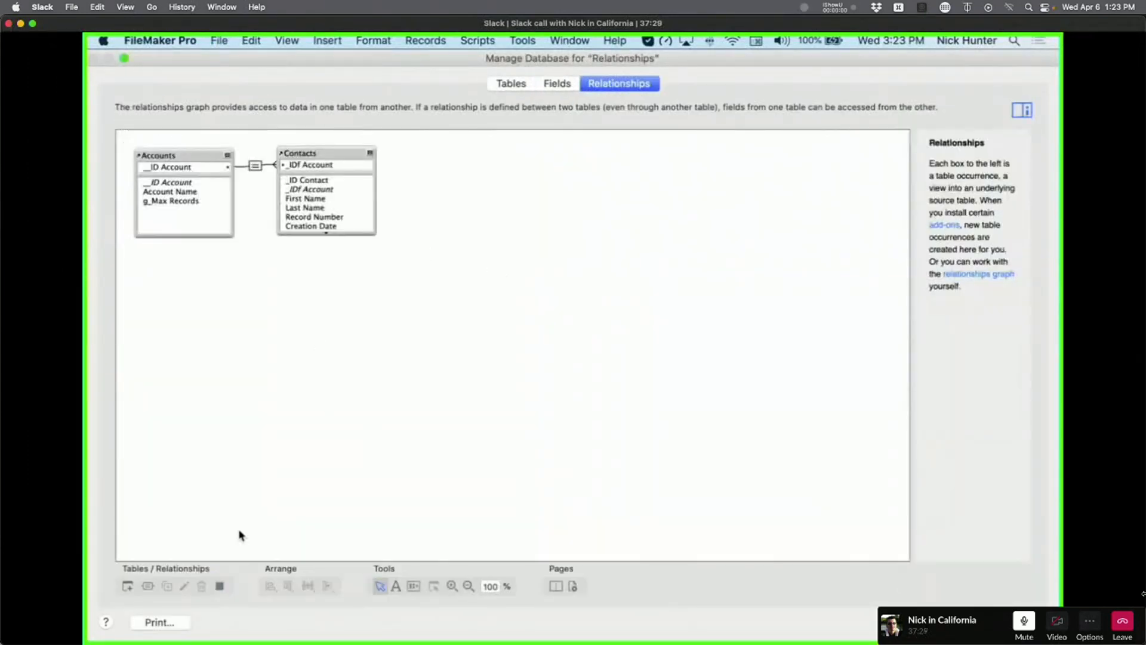
Add Accounts 2 and Contacts 2 table occurrences to the relationships graph.
left_click(127, 586)
double_click(385, 177)
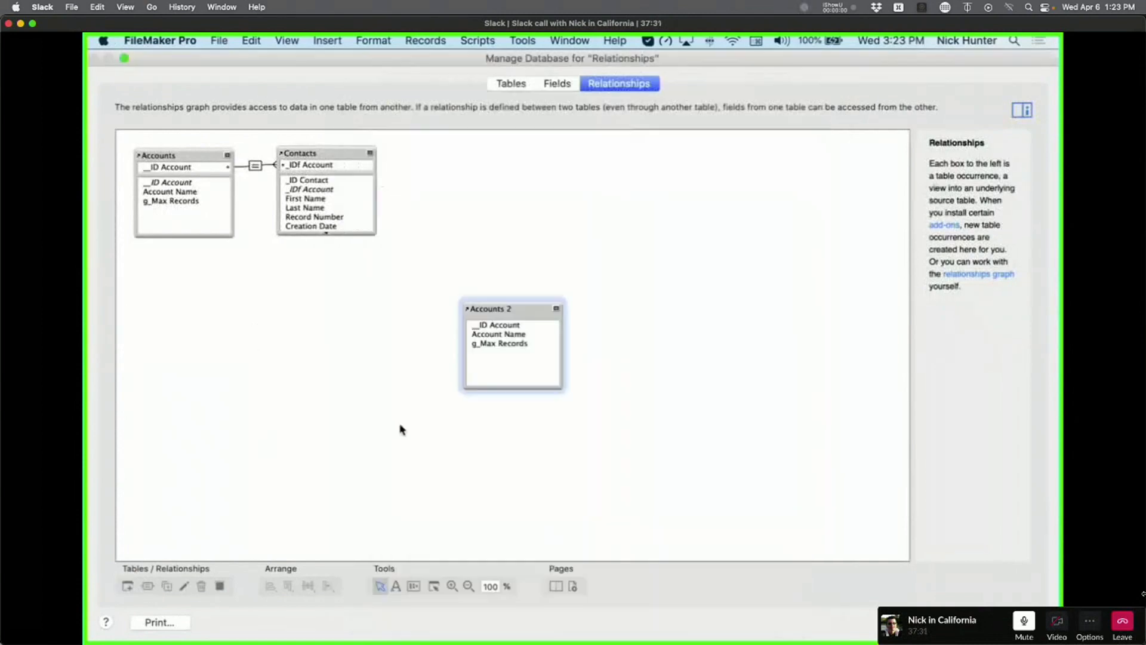
left_click_drag(530, 304, 394, 308)
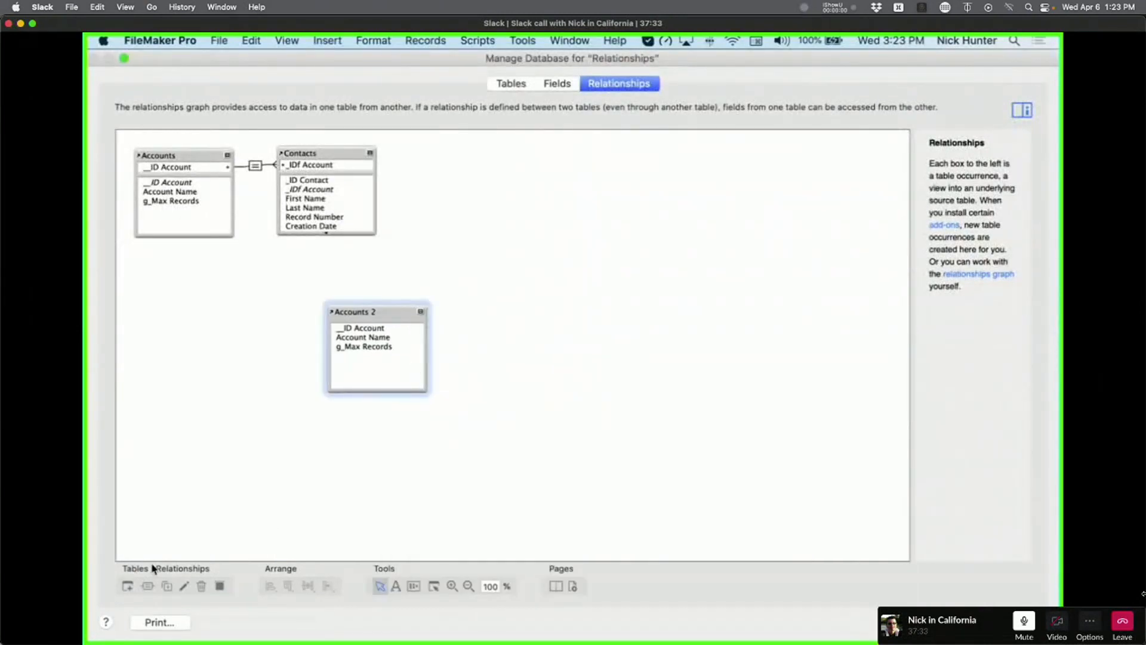
left_click(127, 585)
double_click(456, 195)
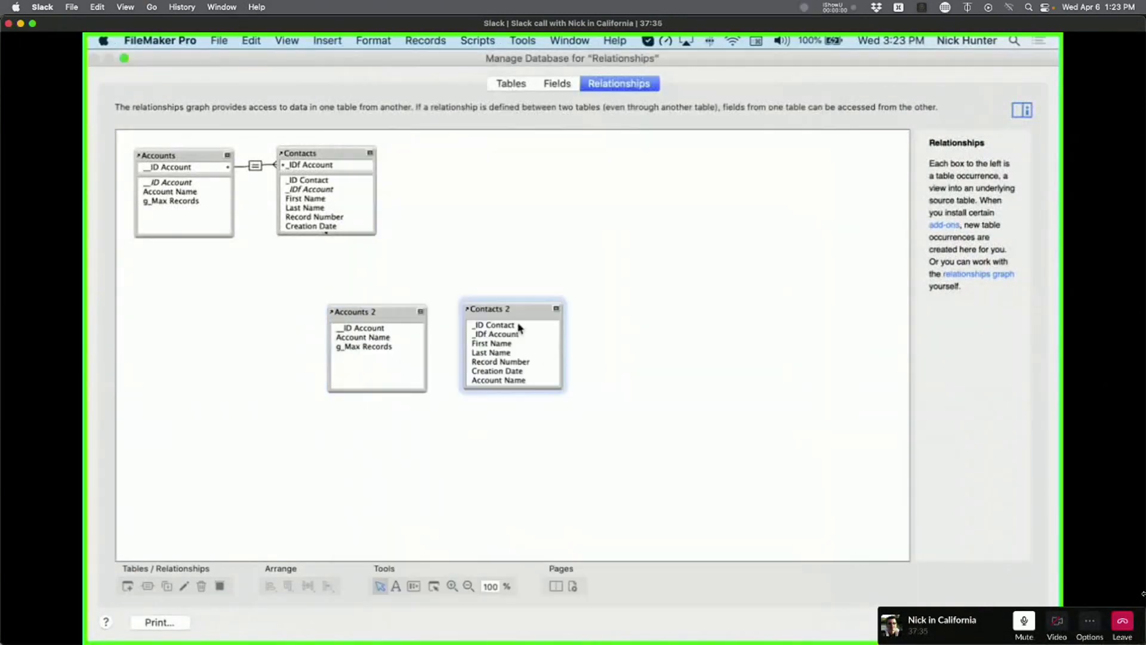
left_click_drag(516, 314, 517, 315)
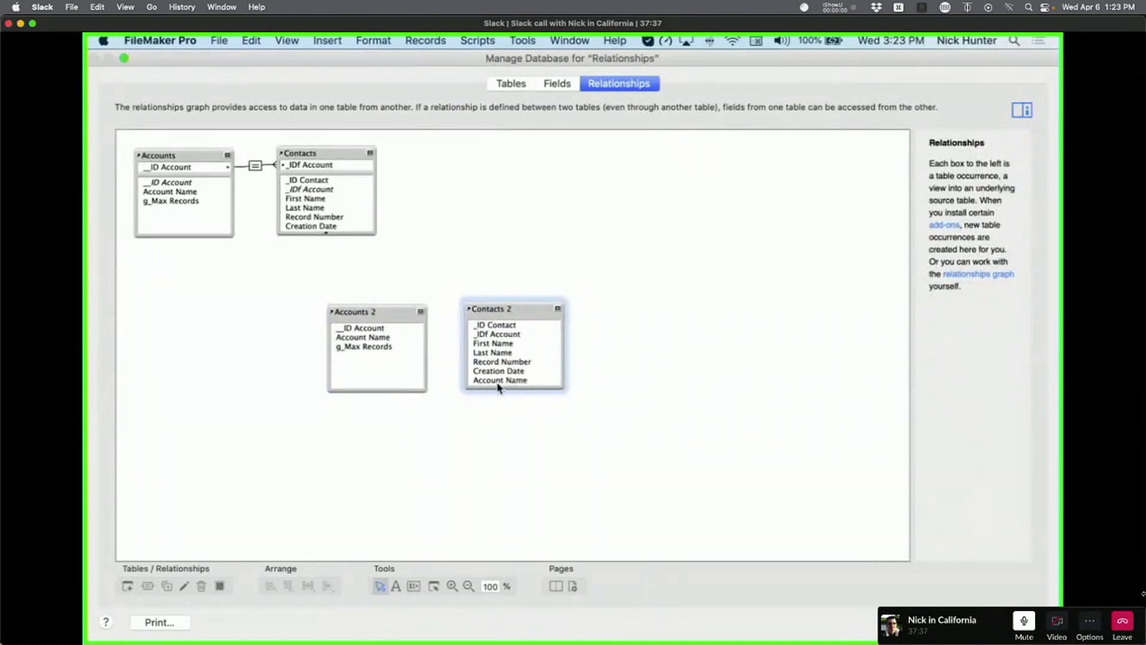
Link Accounts 2 to Contacts 2 on Account Name and close the database manager.
left_click_drag(498, 384, 388, 338)
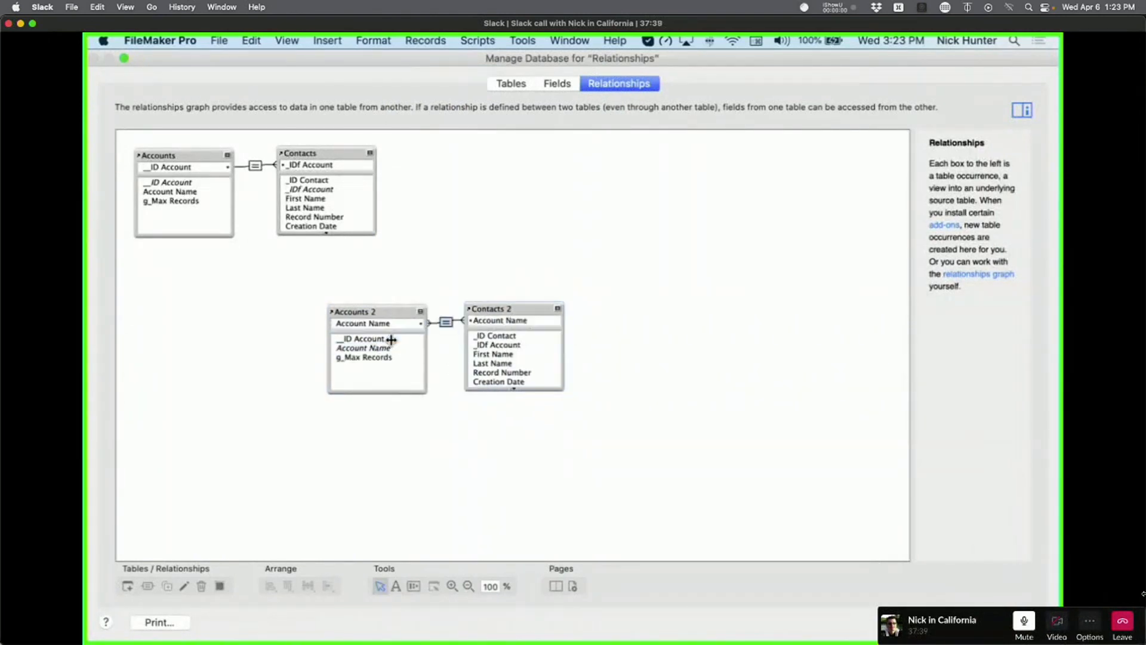
key("Delete")
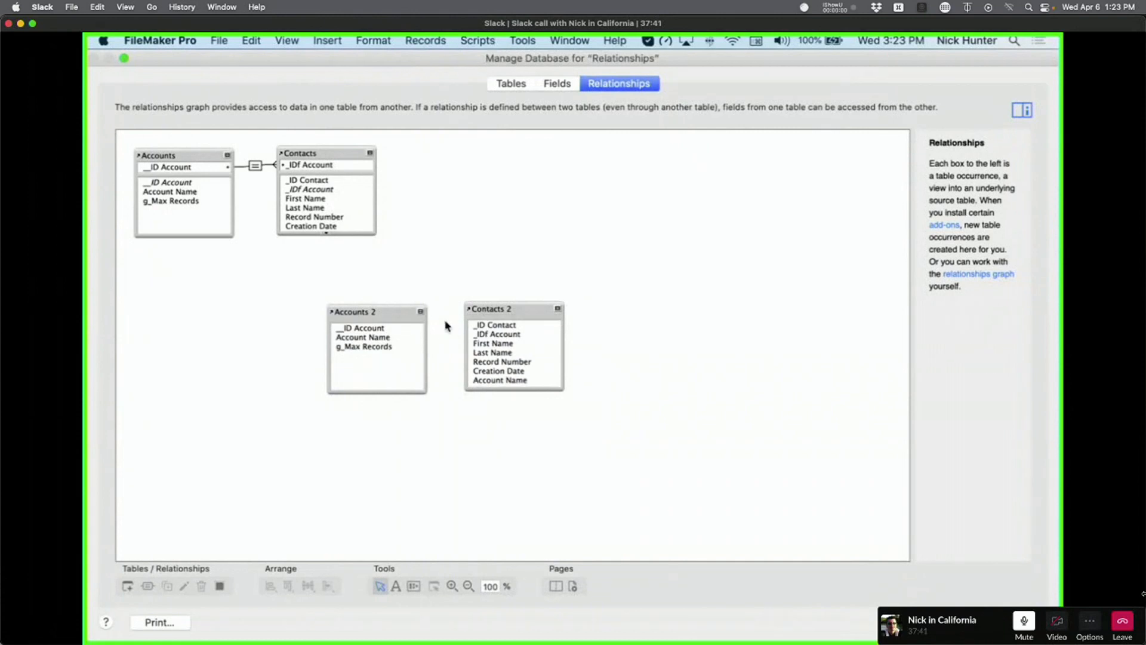
left_click_drag(361, 339, 457, 317)
left_click_drag(525, 310, 608, 309)
left_click_drag(367, 338, 592, 381)
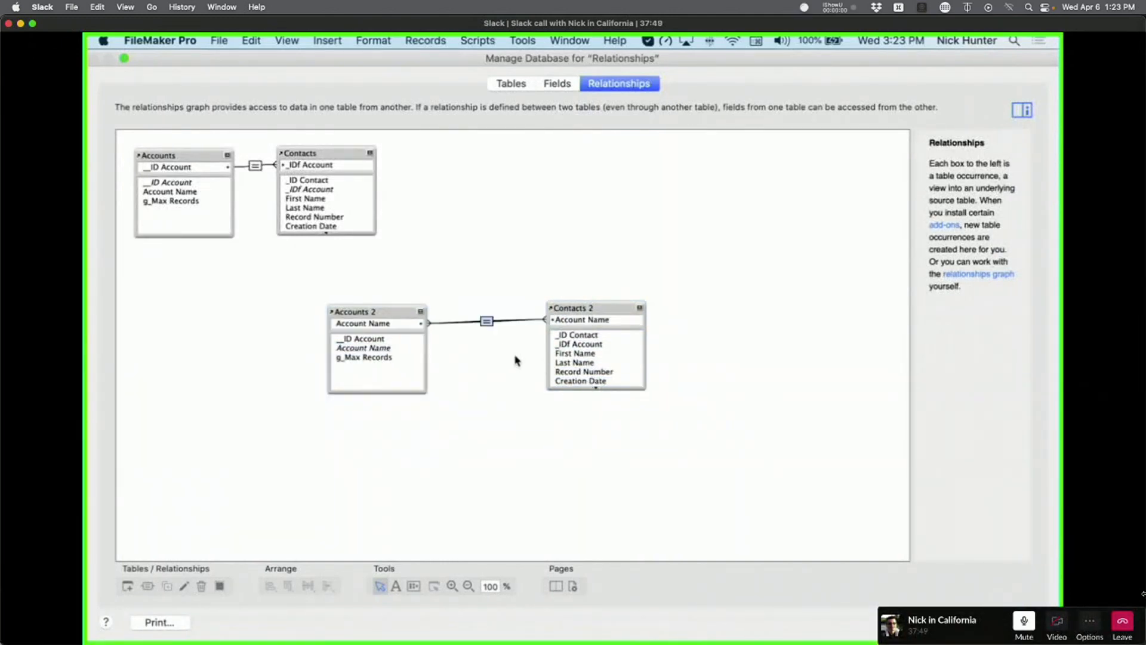
left_click_drag(622, 311, 621, 313)
left_click(494, 387)
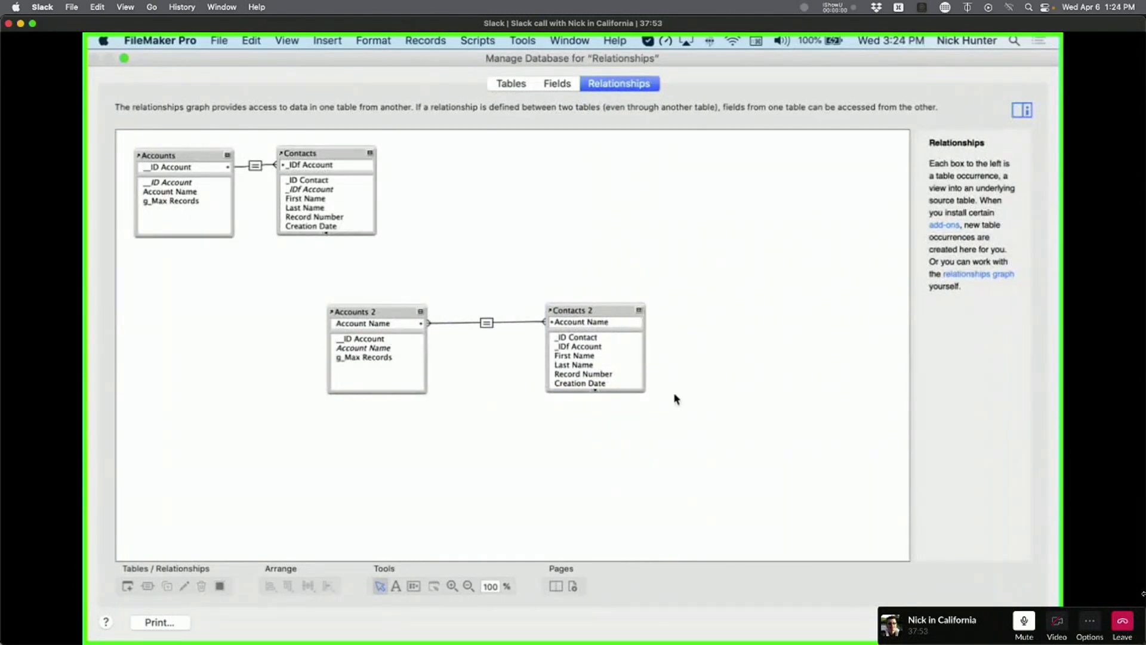
left_click(1012, 622)
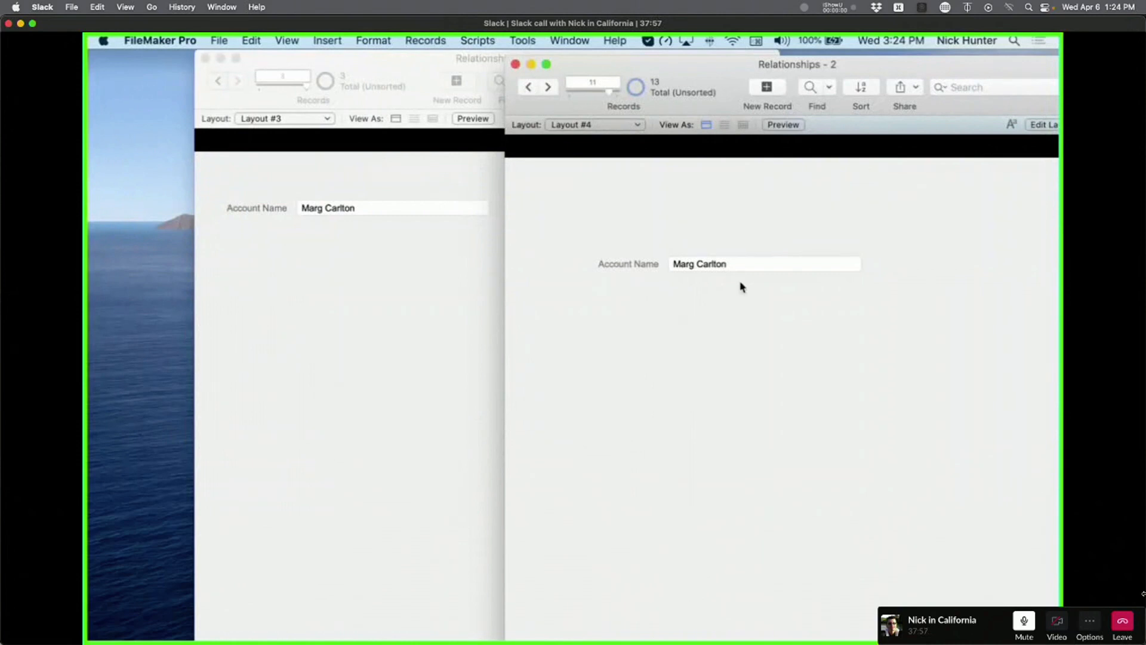
In Layout mode, draw a trial portal on Layout #3, then cancel its setup to discard it.
left_click(430, 316)
key("super+l")
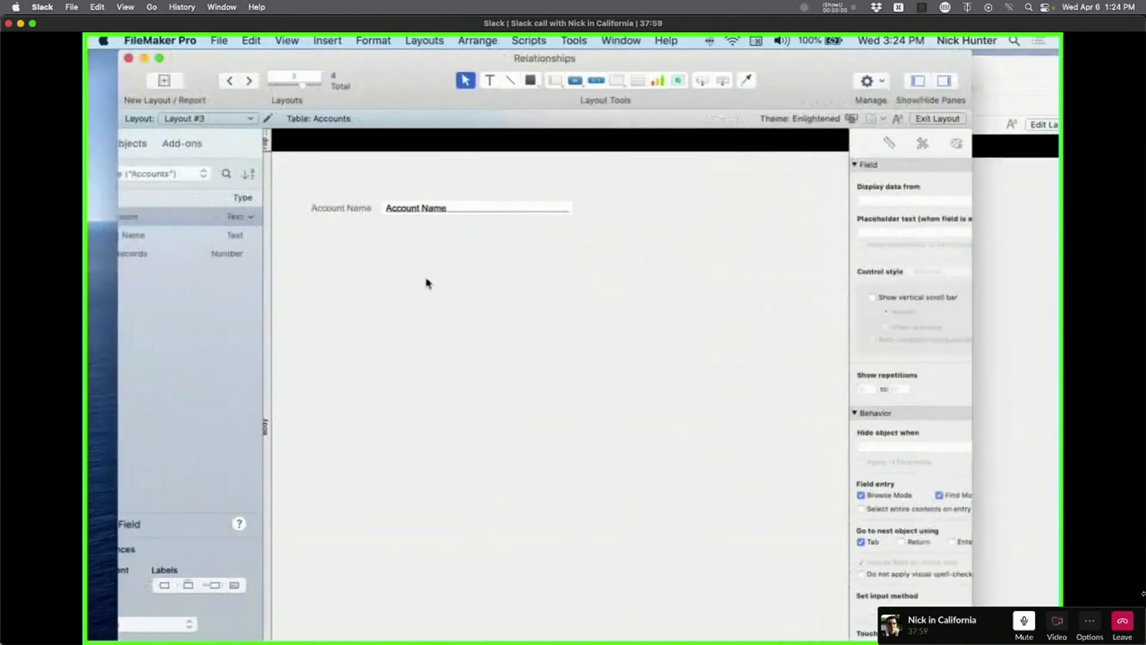
left_click(665, 79)
left_click_drag(432, 241, 645, 461)
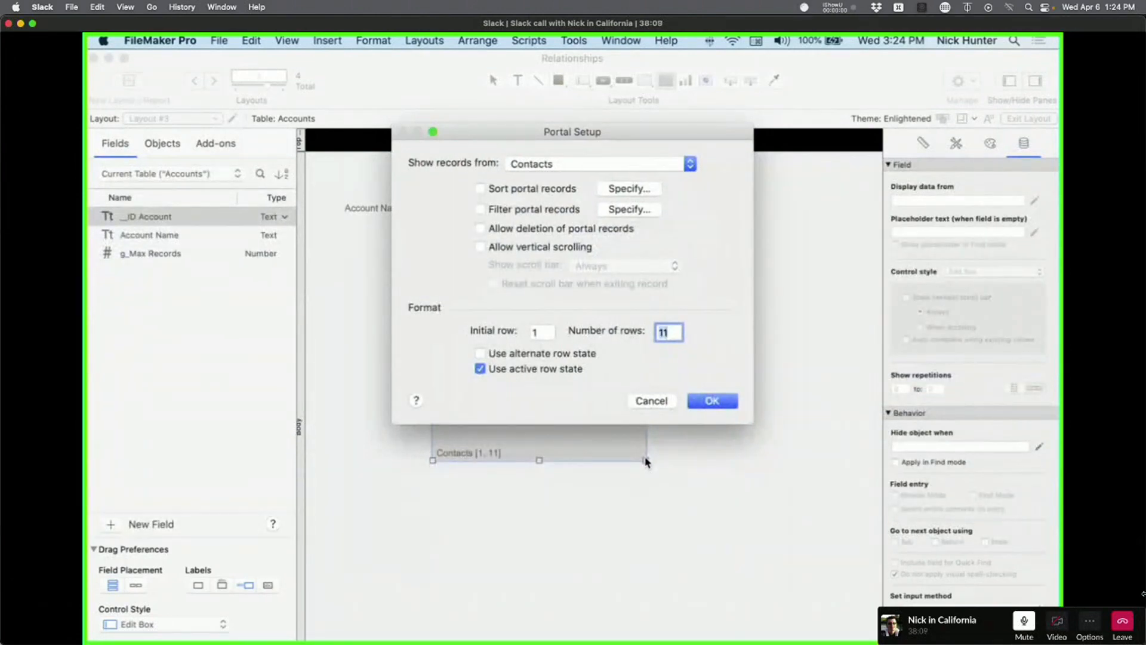
left_click(592, 166)
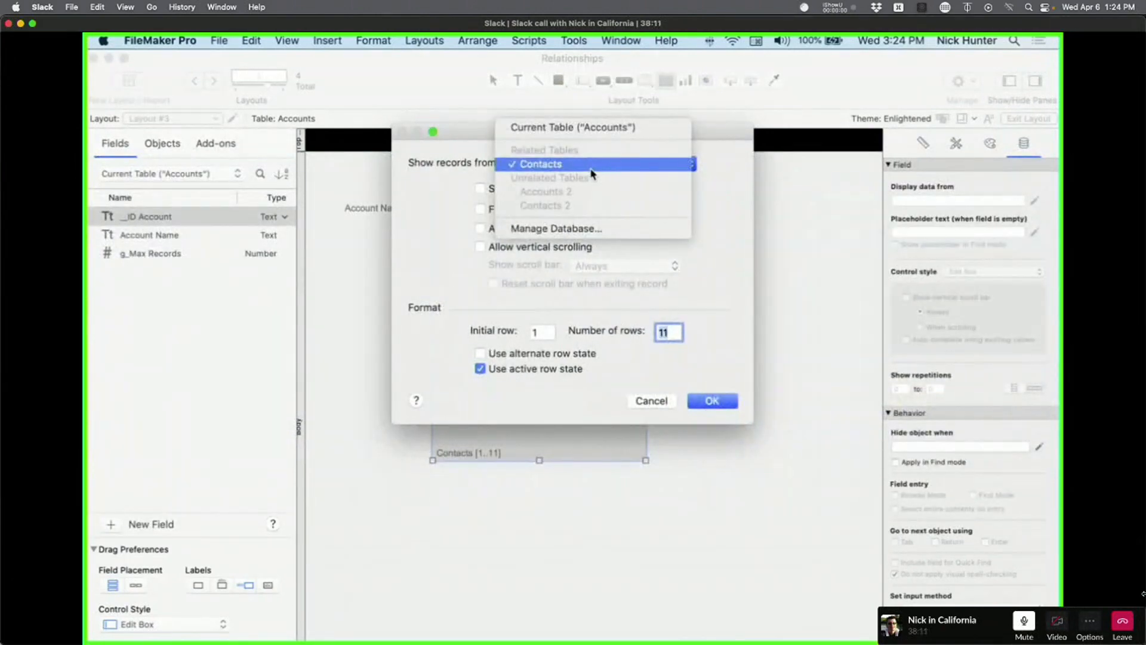
left_click(588, 166)
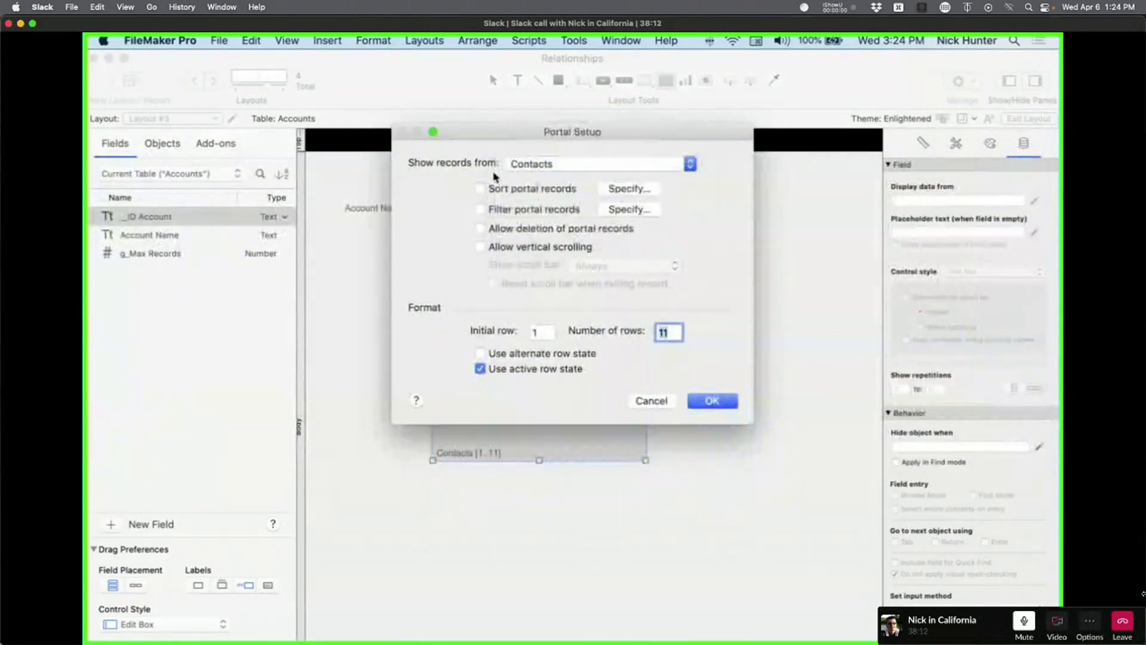
left_click(570, 171)
key("Escape")
key("Escape")
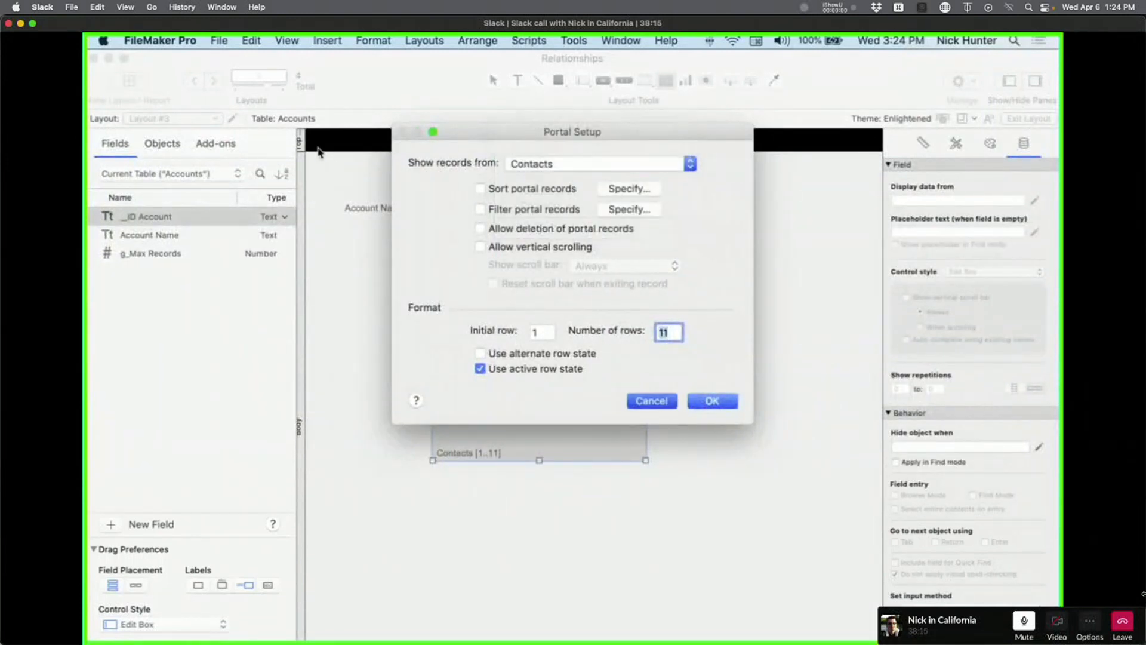
In Layout Setup, base Layout #3 on the Accounts 2 table occurrence.
left_click(237, 118)
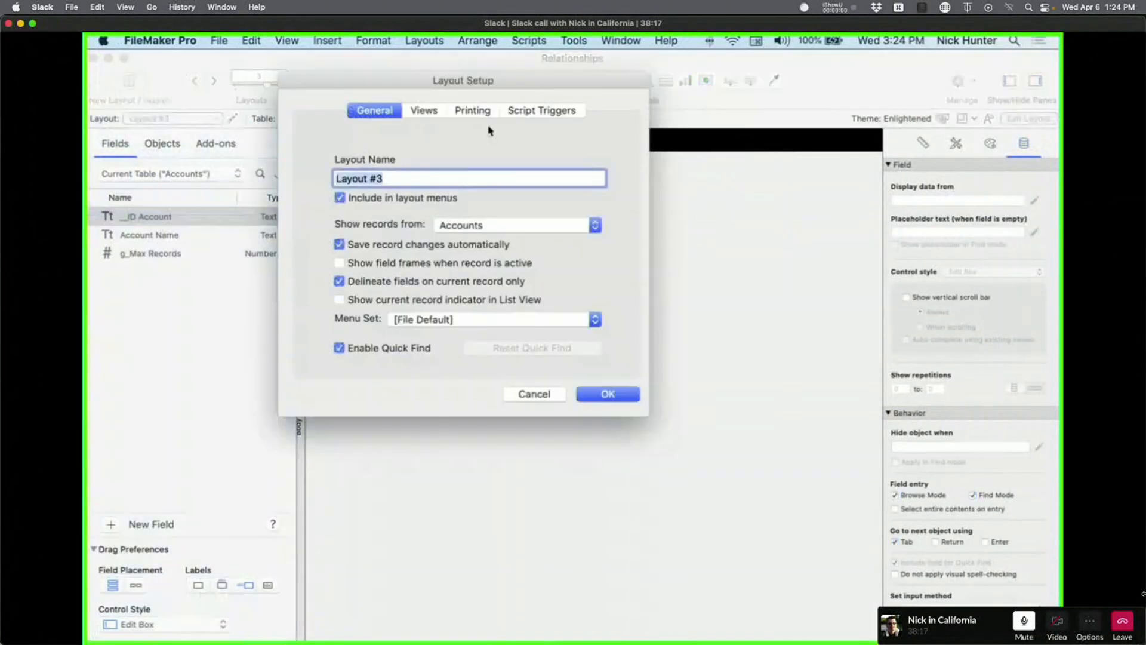
left_click(525, 110)
left_click(375, 111)
left_click(439, 224)
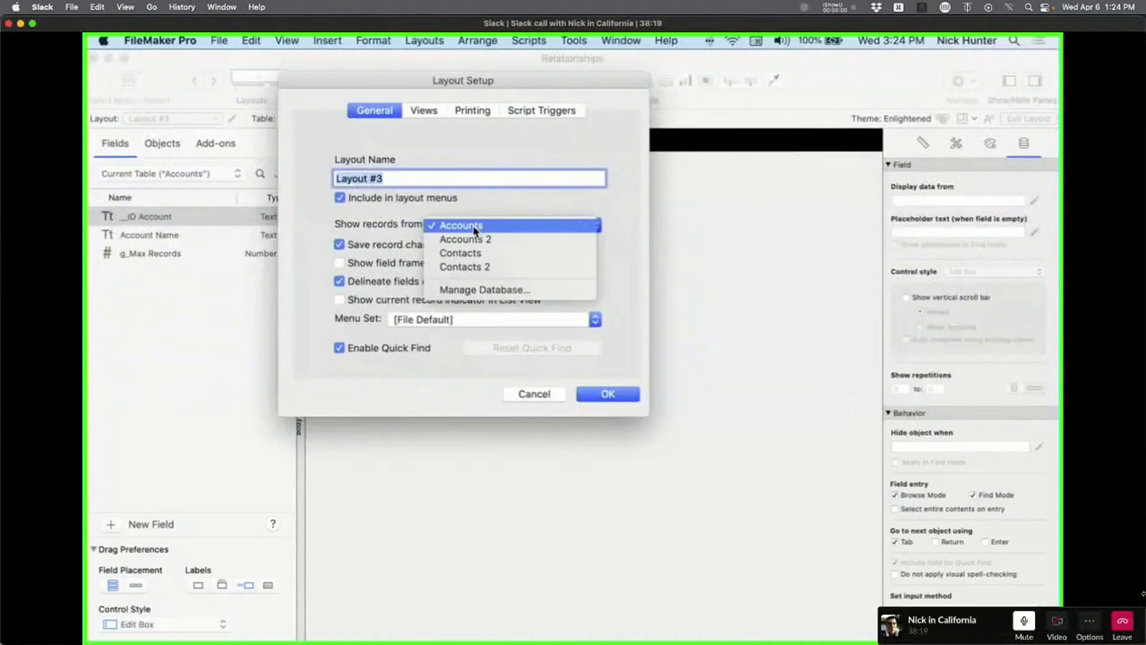
left_click(477, 239)
left_click(607, 394)
Point the Account Name field box at Accounts 2's Account Name.
double_click(478, 209)
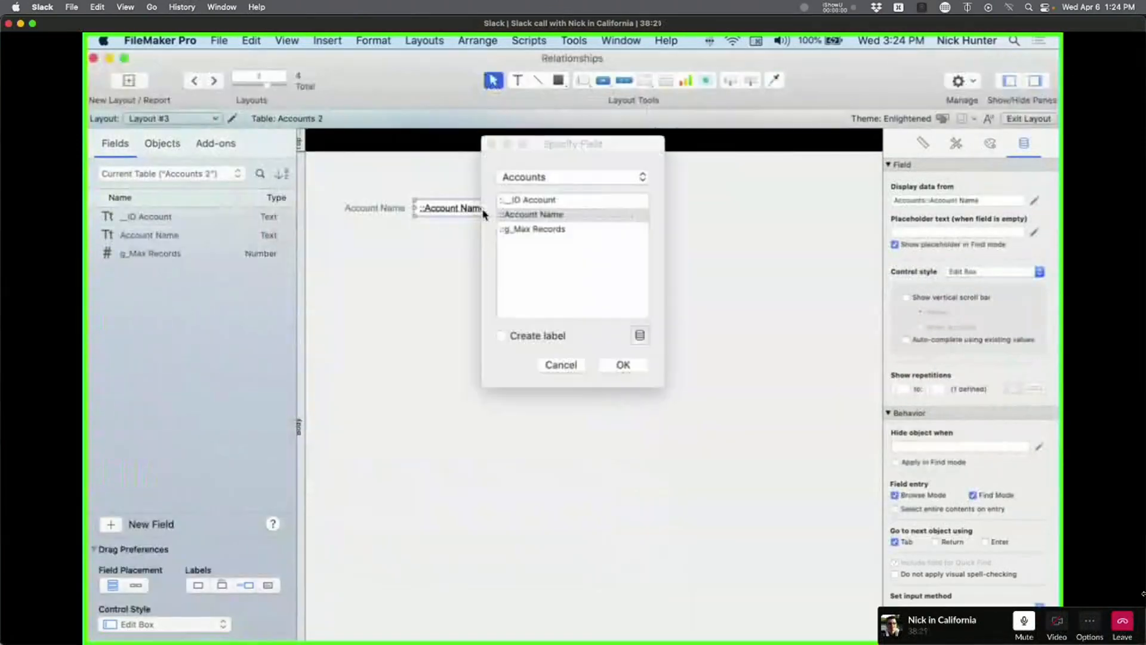
left_click(596, 179)
left_click(593, 113)
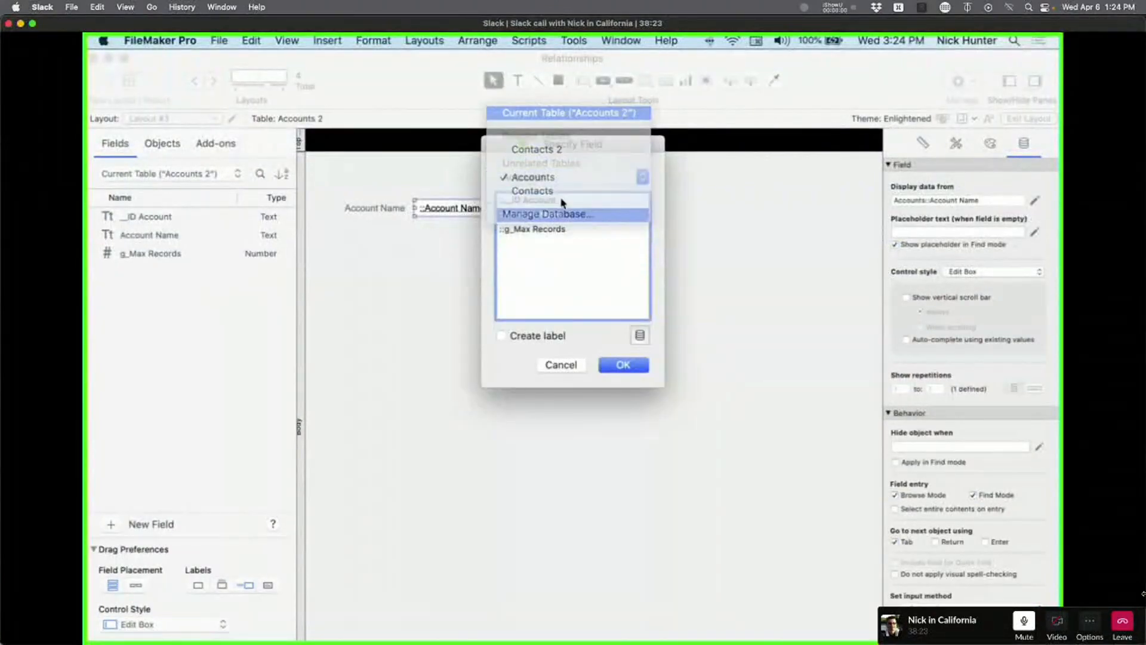
key("Return")
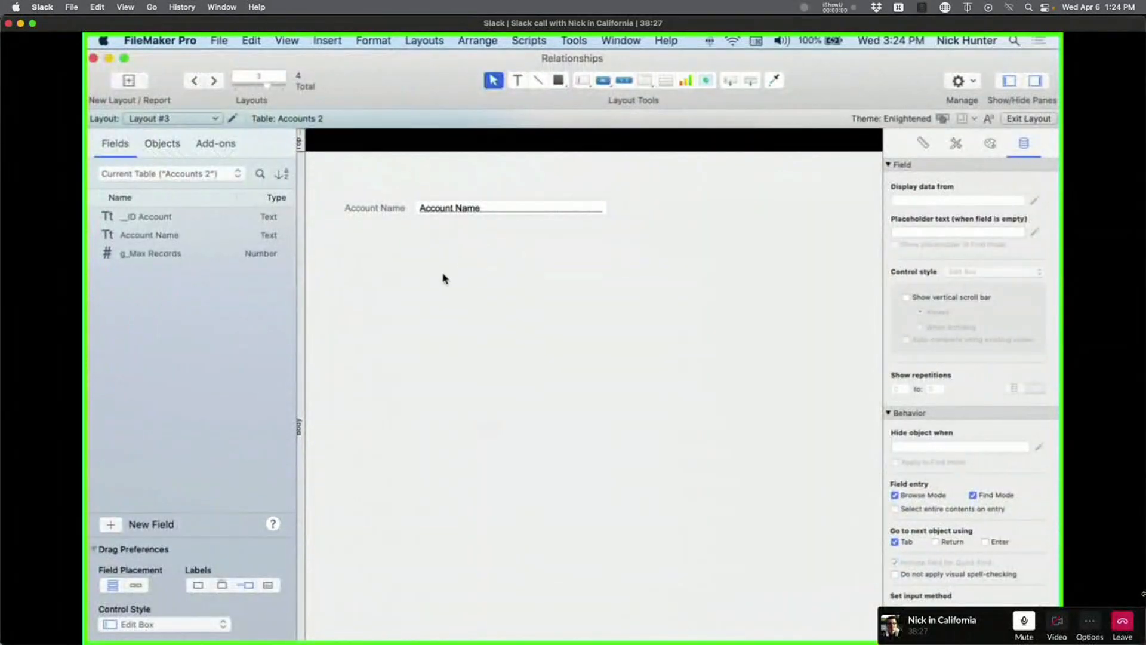
Draw a portal below Account Name, then cancel its setup.
left_click(668, 80)
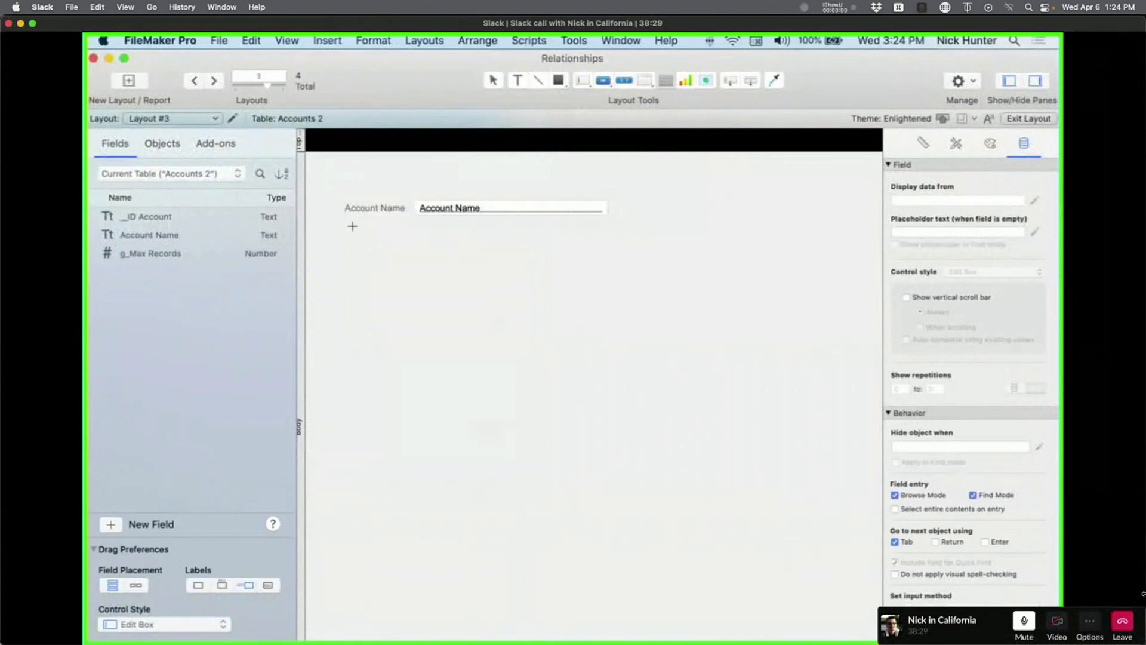
left_click_drag(413, 245, 663, 485)
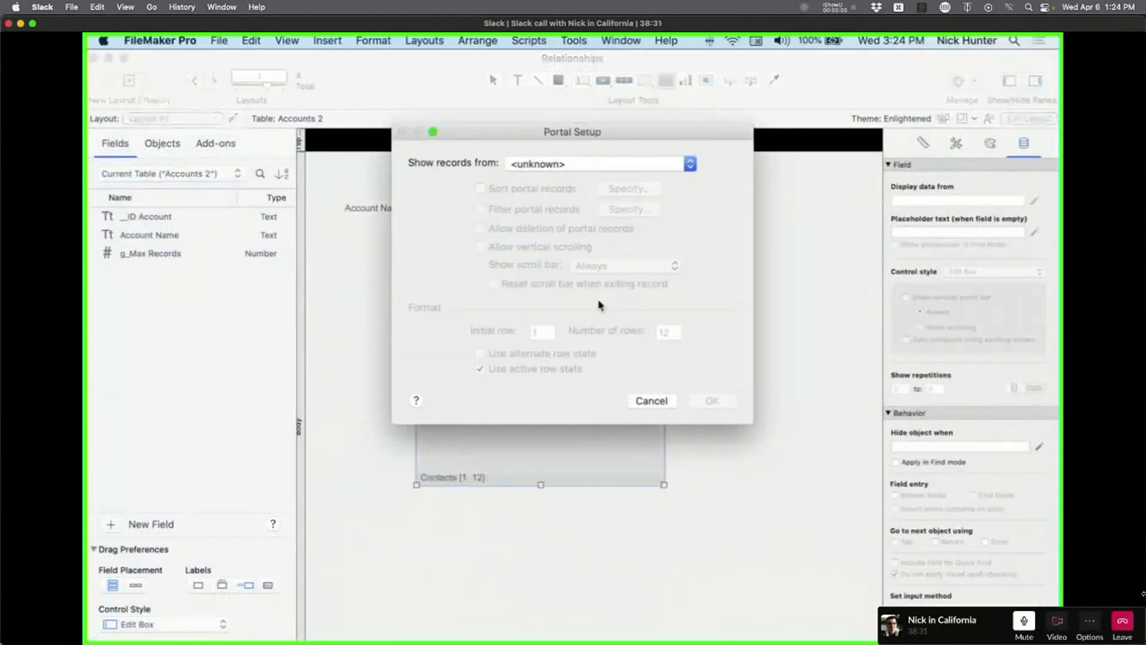
key("Escape")
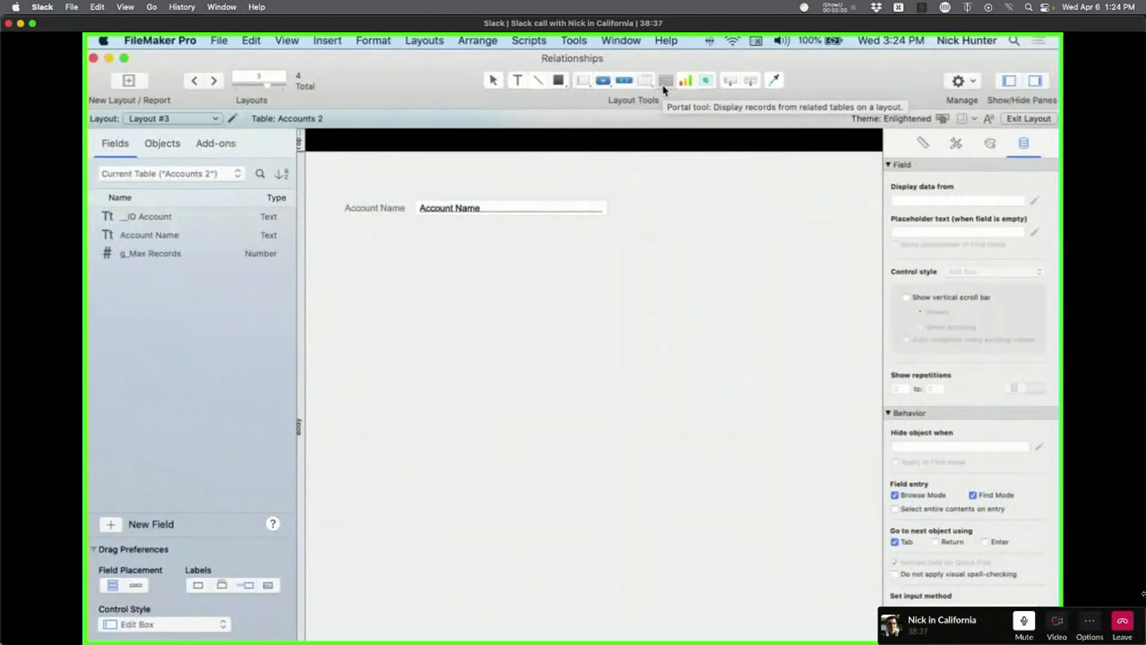
Draw a larger portal below Account Name showing records from Contacts 2.
left_click(666, 82)
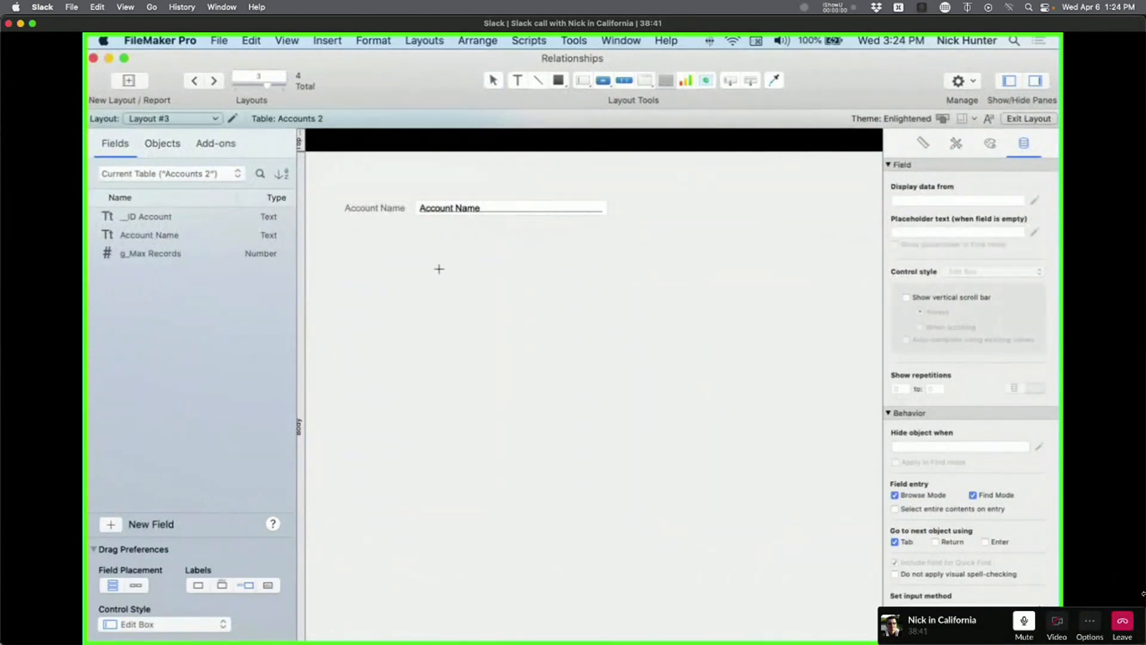
left_click_drag(439, 269, 767, 524)
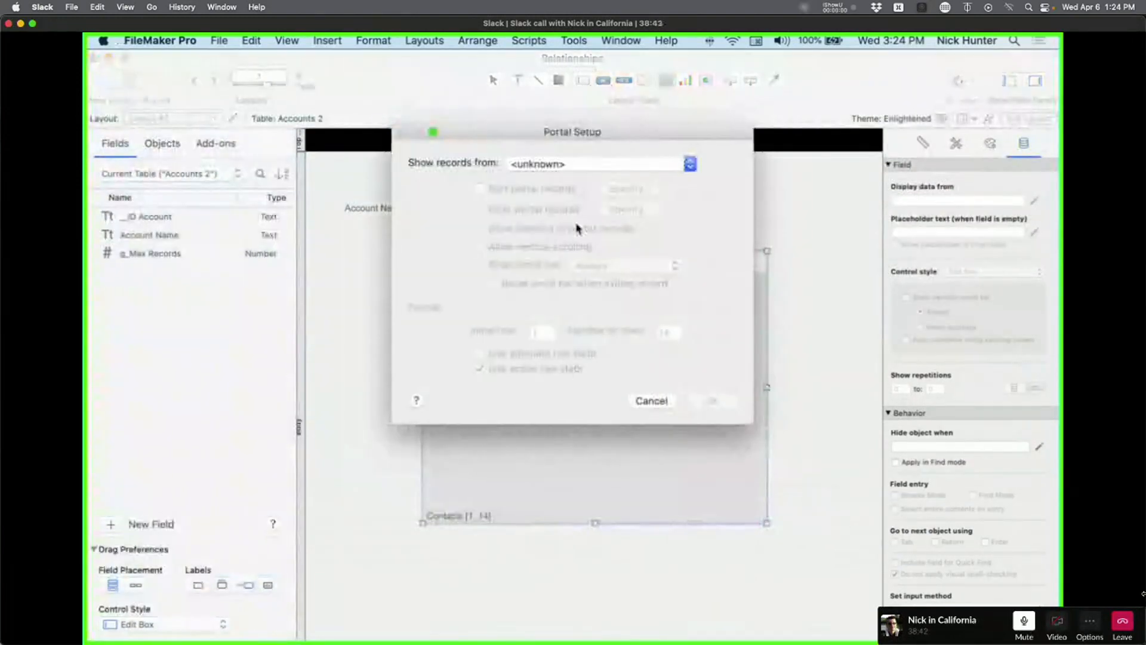
left_click(563, 164)
left_click(564, 200)
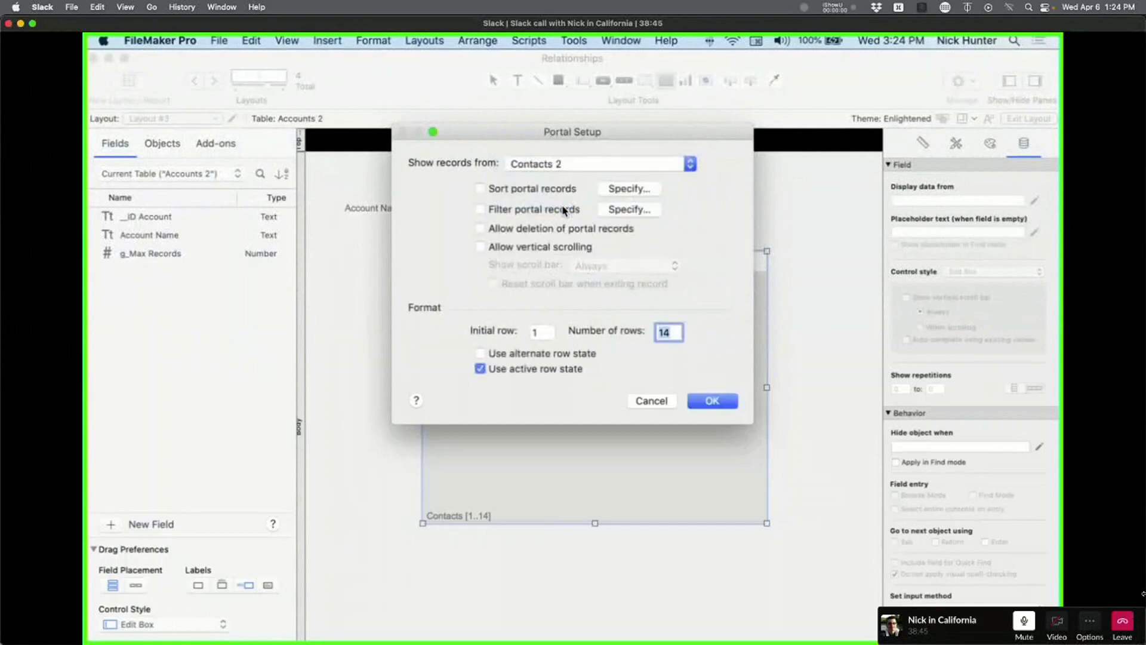
left_click(555, 165)
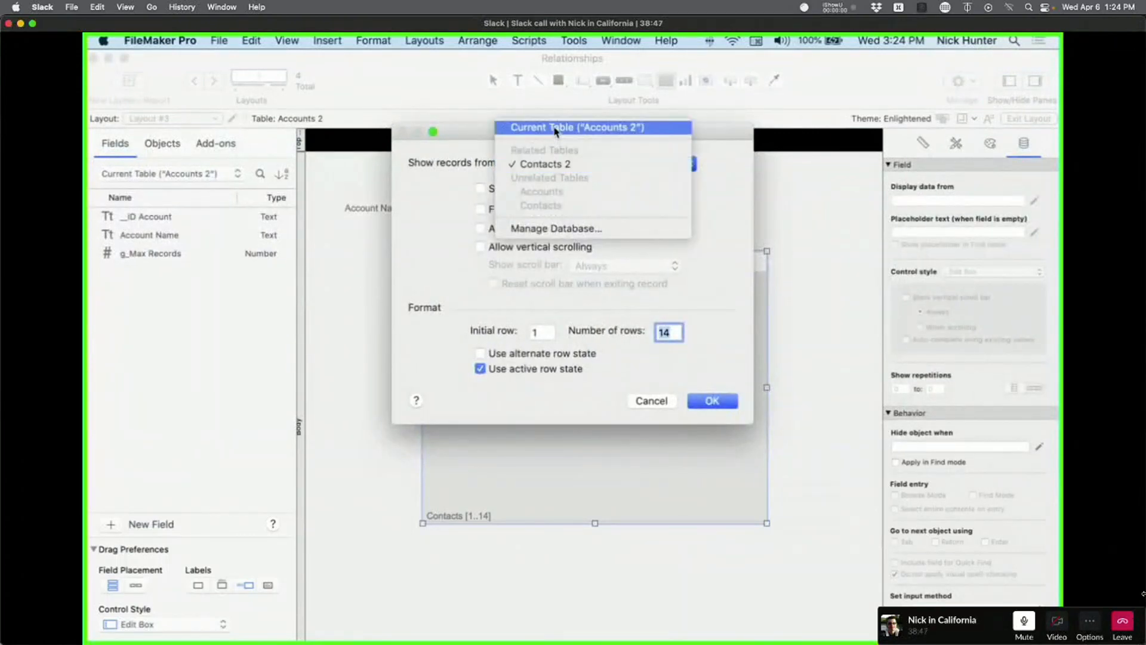
left_click(556, 228)
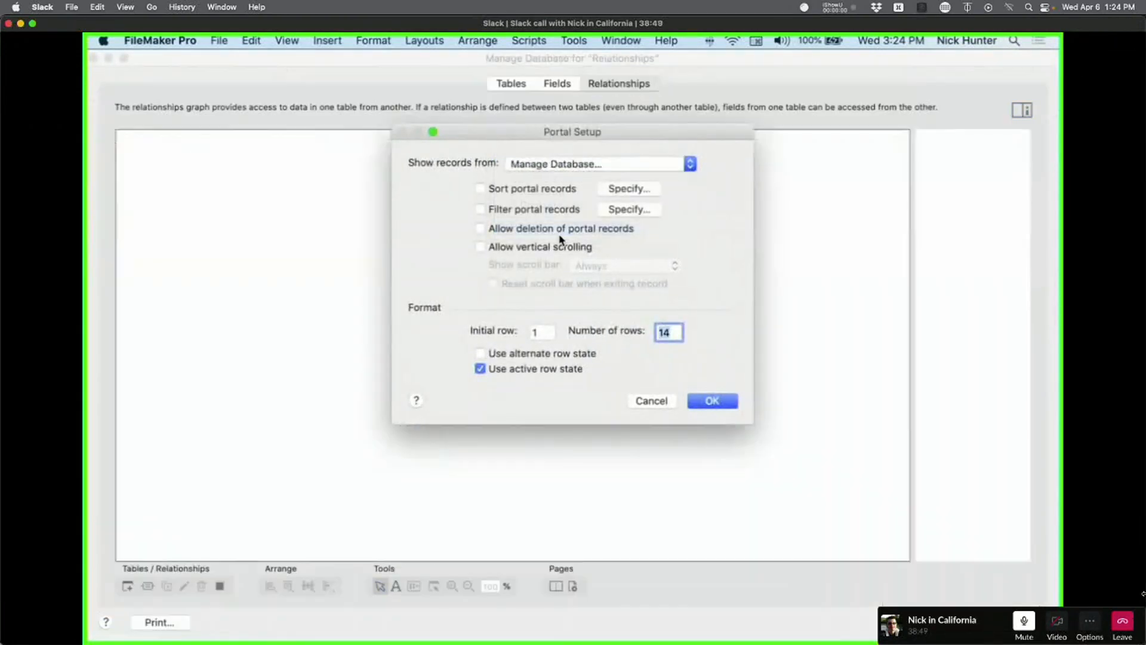
left_click_drag(306, 292, 647, 392)
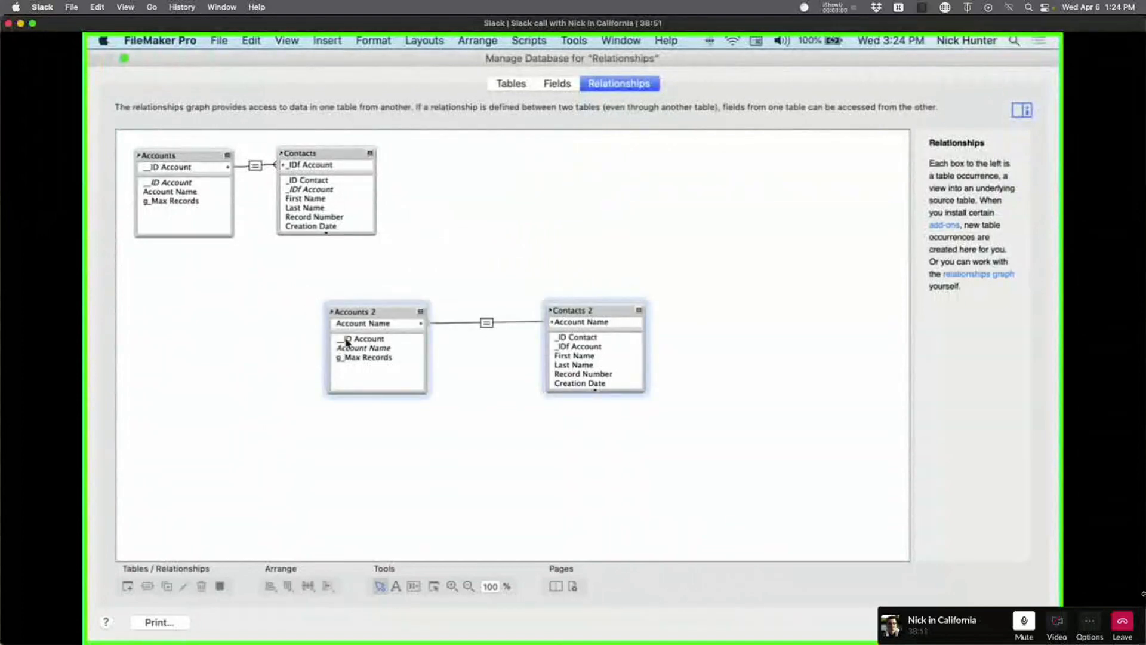
left_click_drag(395, 312, 444, 305)
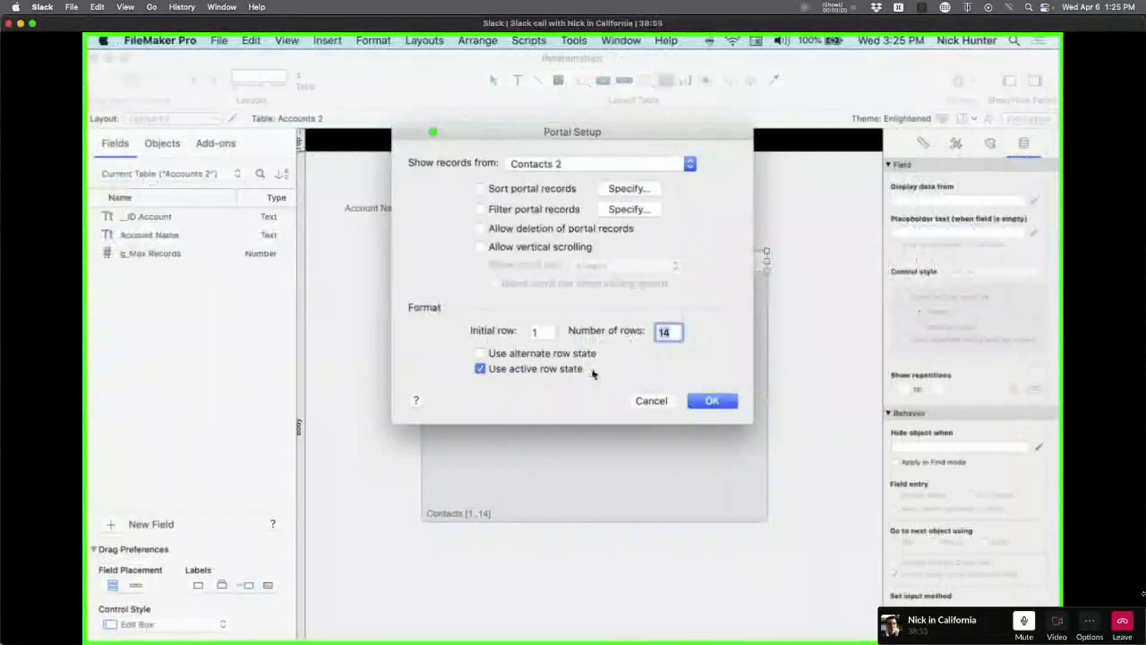
left_click(713, 400)
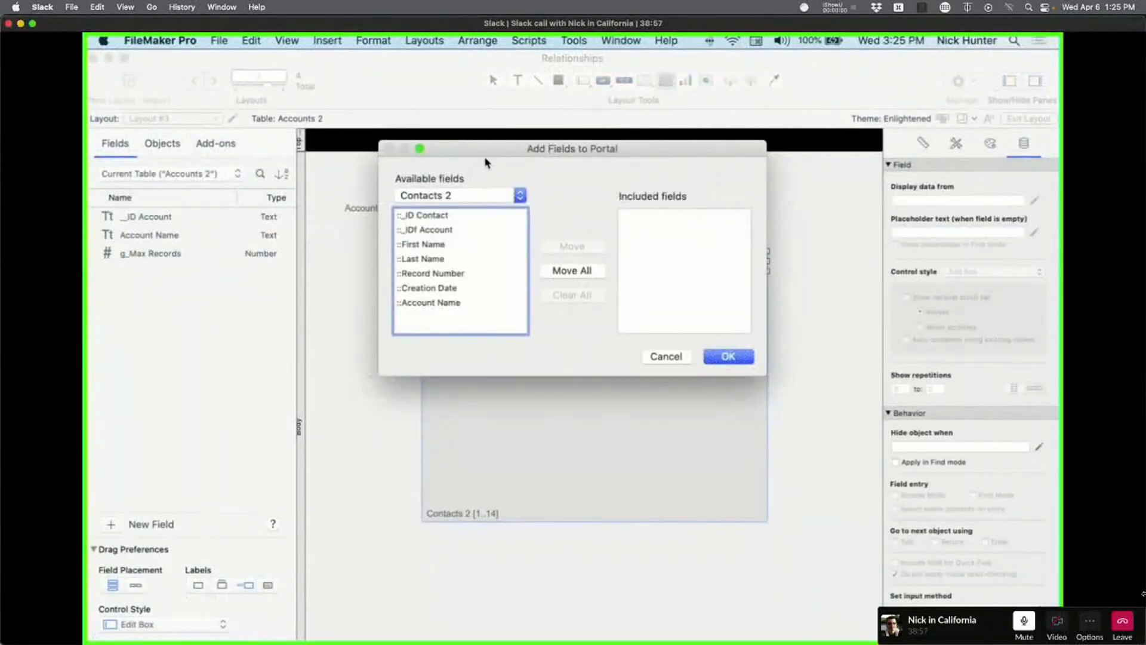
Add First Name and Last Name to the portal and move it up under Account Name.
double_click(439, 245)
double_click(440, 259)
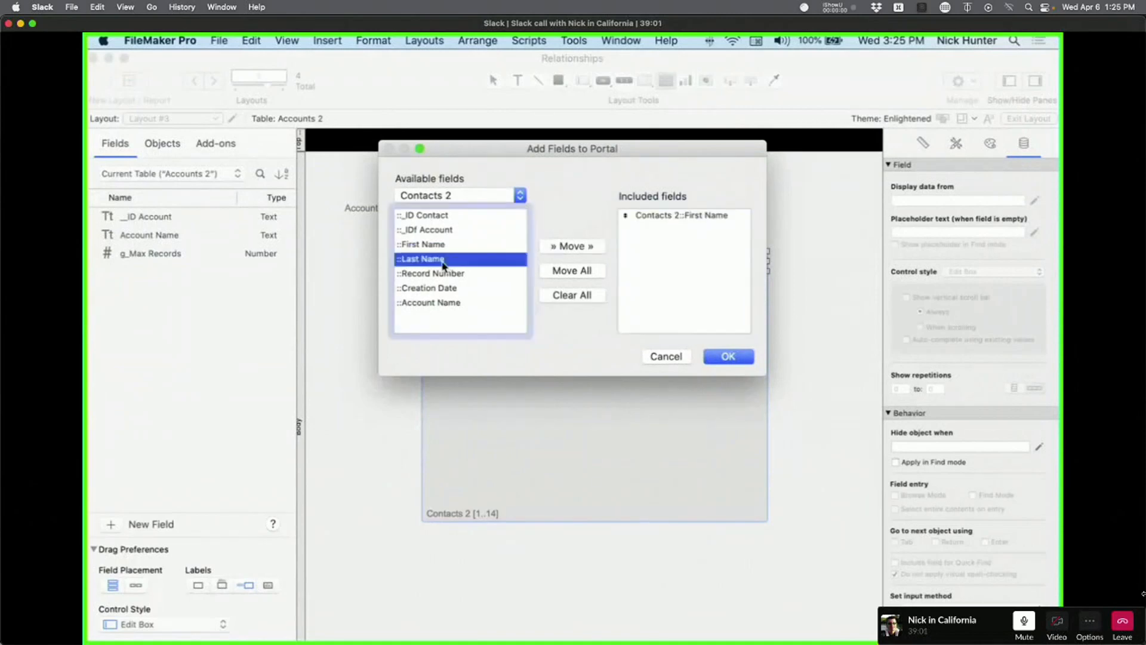
left_click(728, 356)
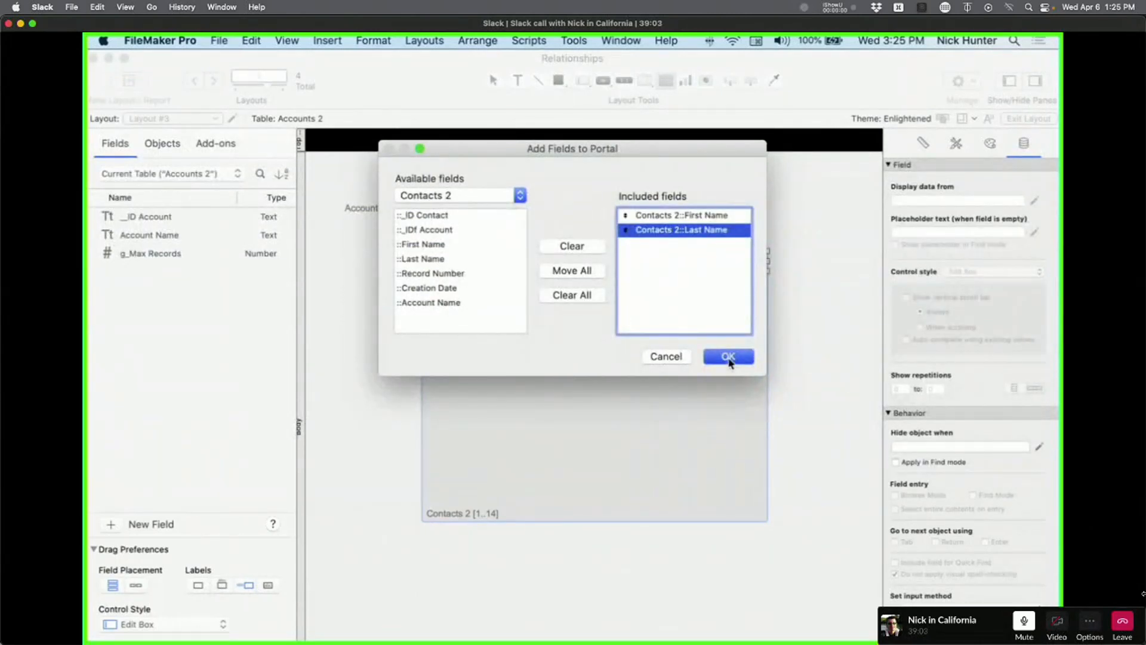
left_click_drag(574, 351, 568, 333)
left_click(388, 409)
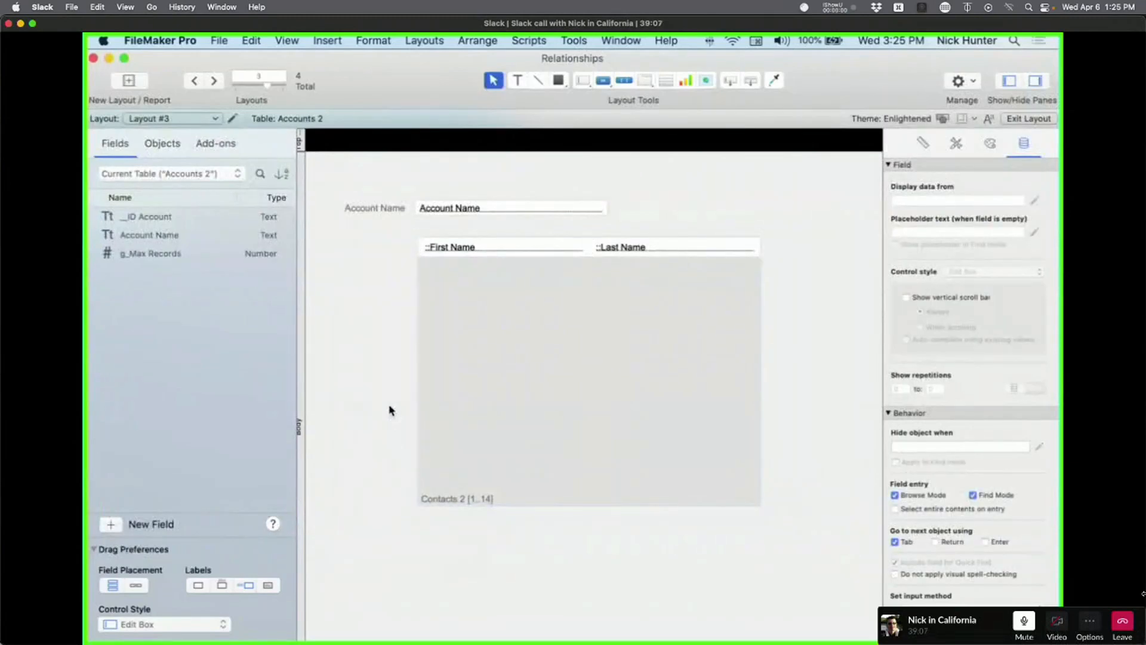
Place the First Name and Last Name fields under Account Name on Layout #4.
key("super+b")
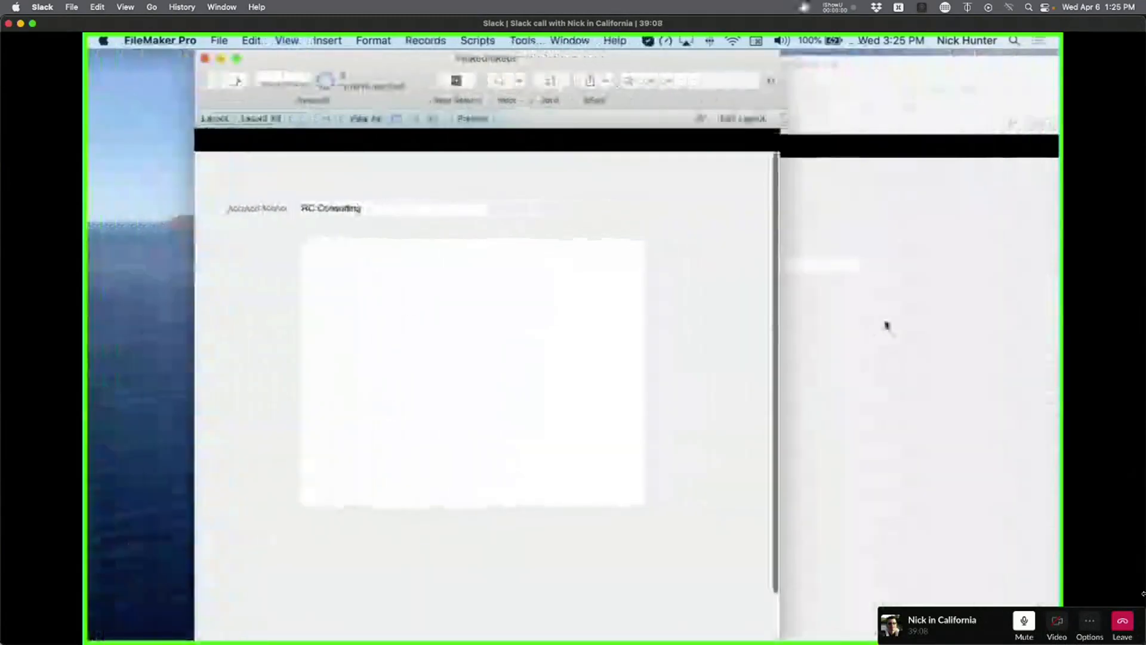
key("super+l")
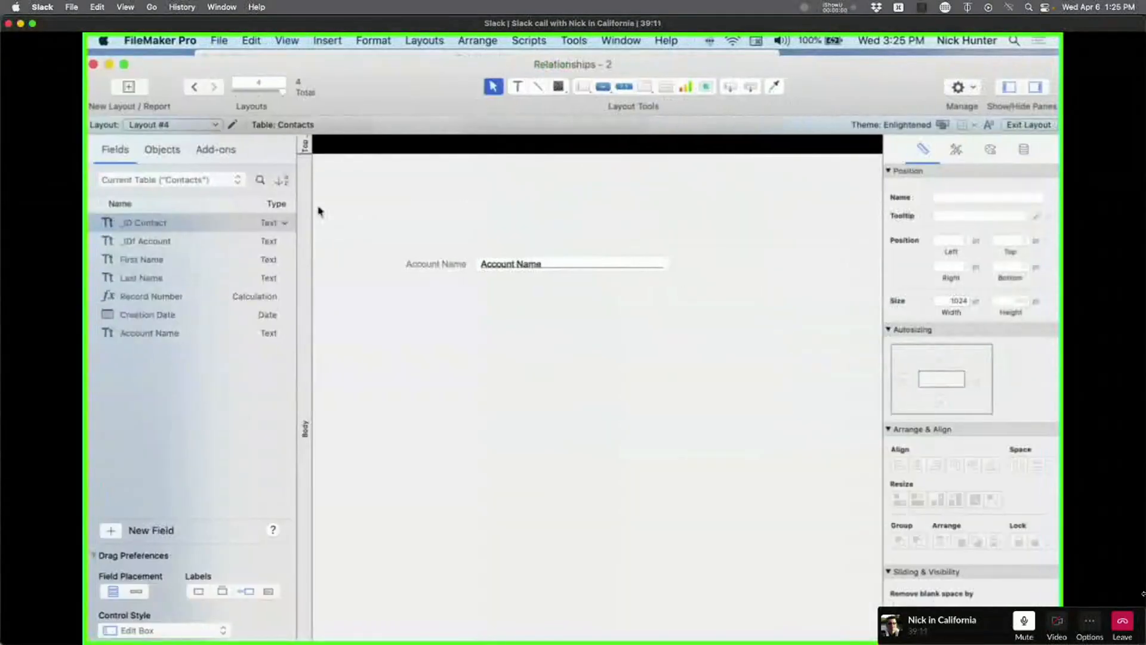
left_click(200, 259)
left_click(200, 278, "shift")
left_click_drag(201, 278, 465, 256)
key("Delete")
key("super+z")
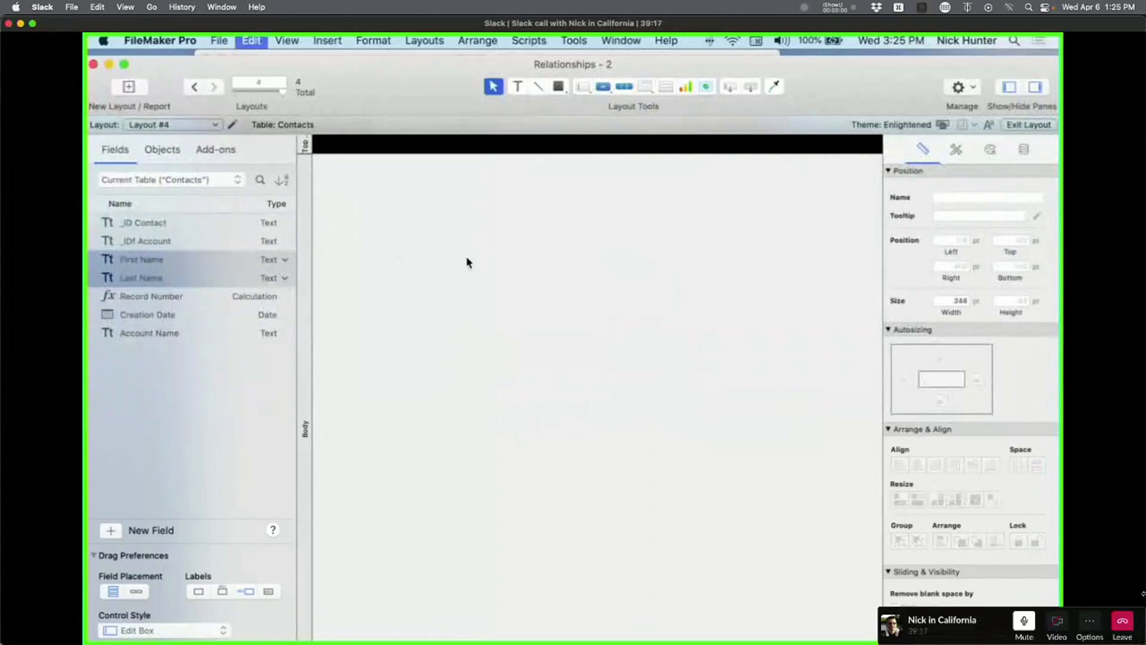
In browse mode, cut the account name and delete three blank contact records.
key("super+b")
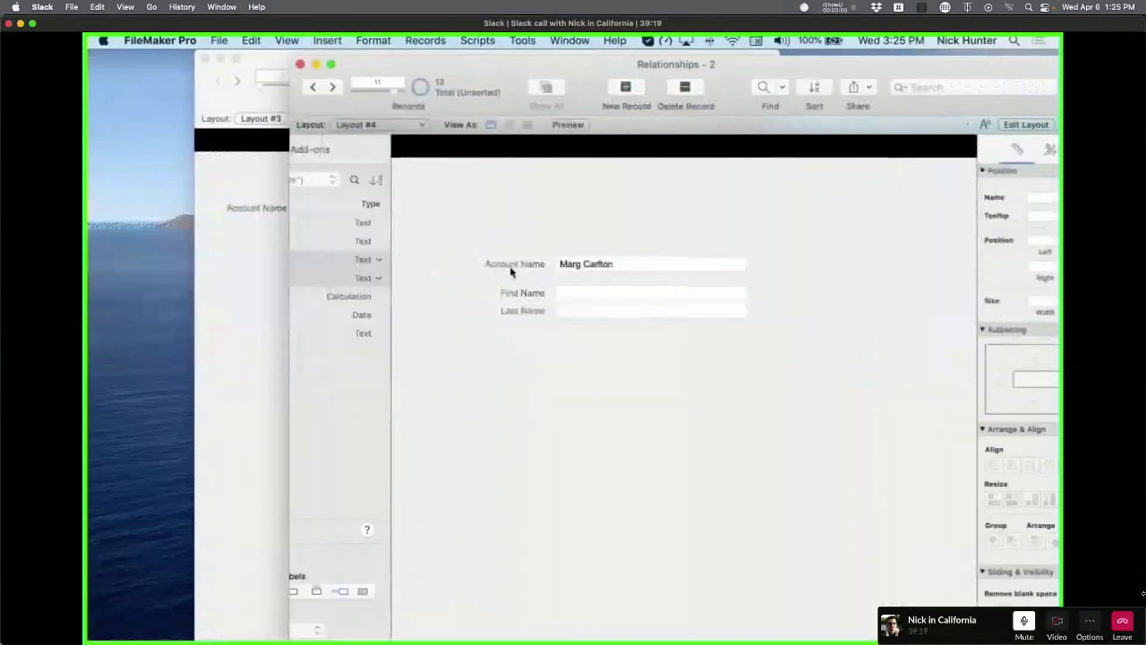
left_click(683, 275)
key("super+x")
left_click(677, 318)
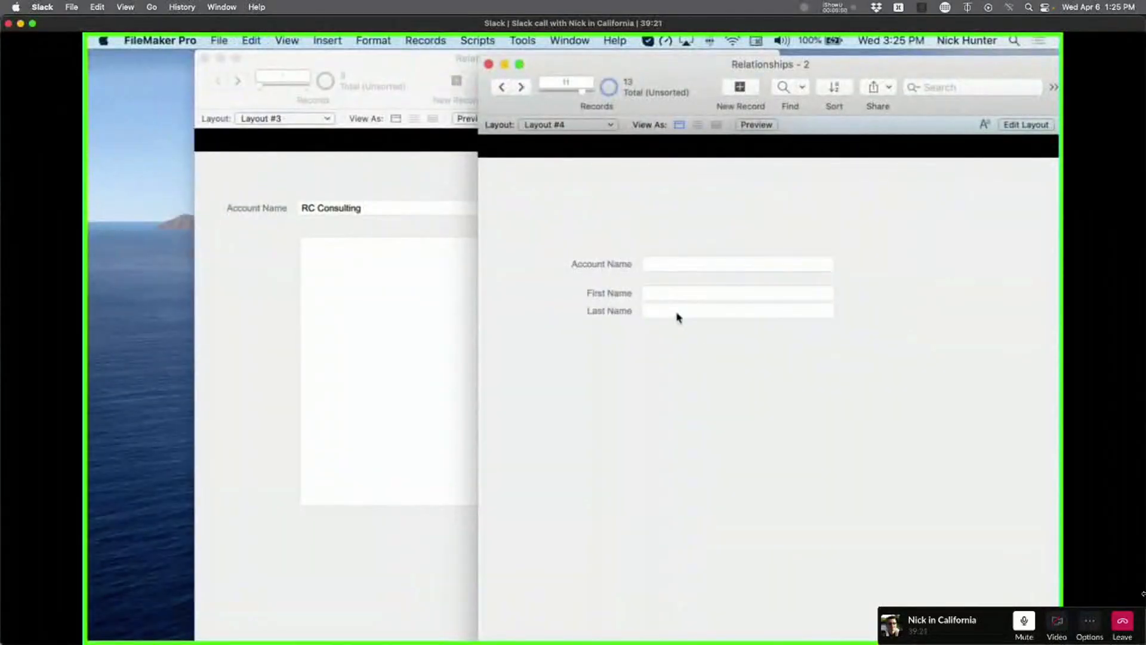
key("super+e")
left_click(605, 258)
key("super+e")
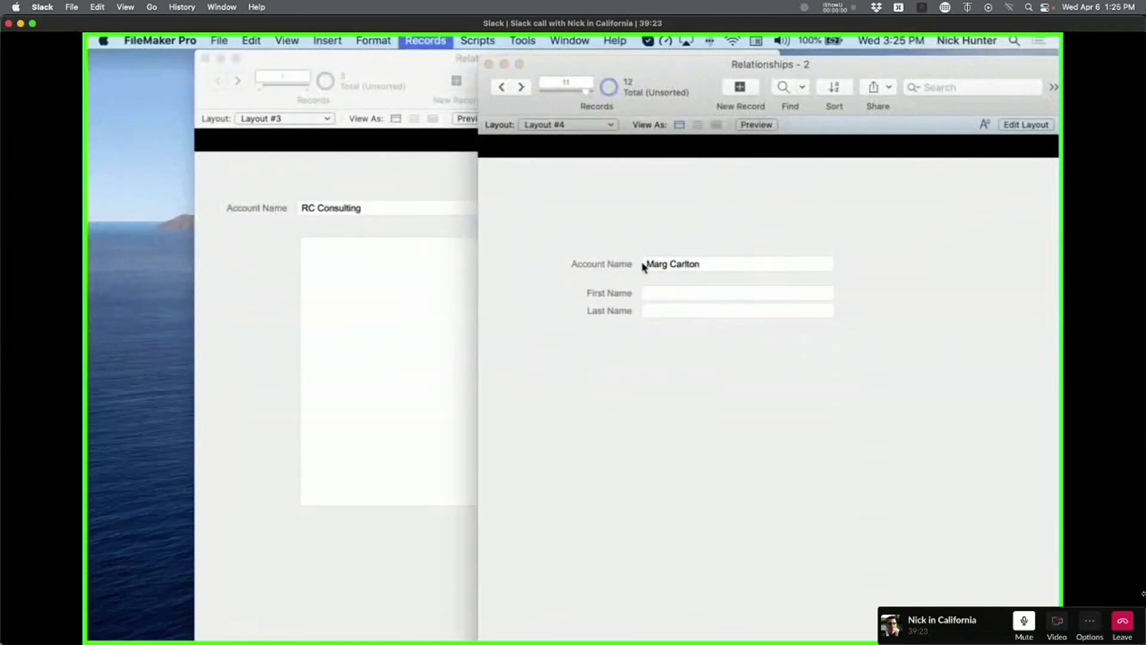
left_click(636, 263)
key("super+e")
left_click(636, 263)
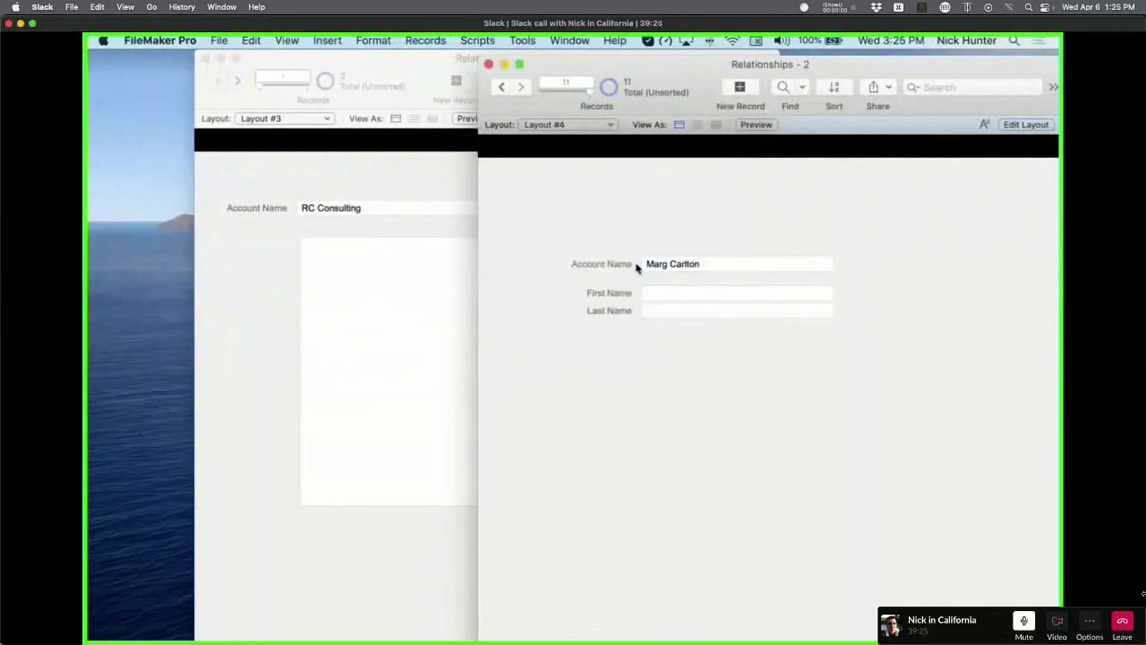
Paste the account name into four contact records.
left_click(696, 263)
key("super+v")
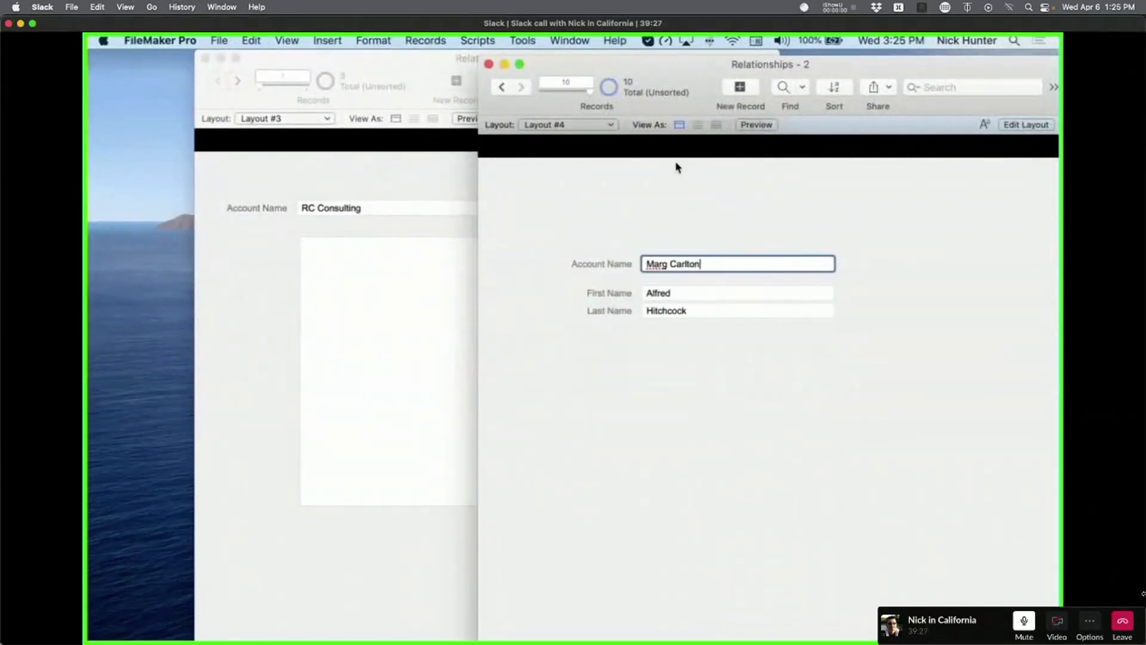
left_click(502, 87)
key("super+v")
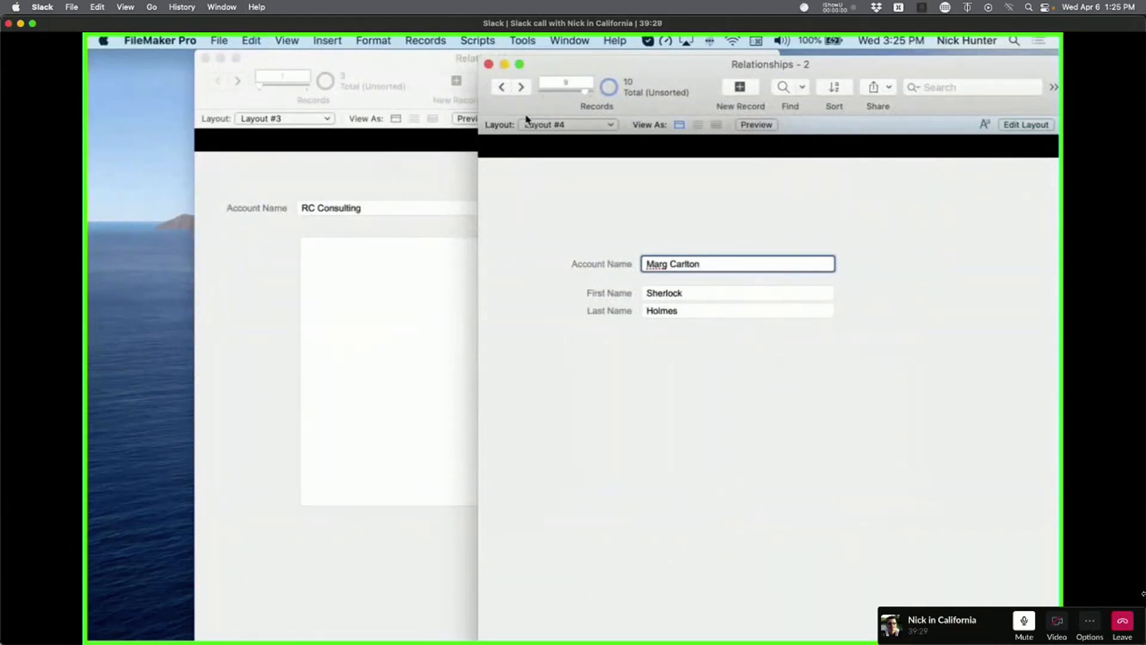
left_click(503, 90)
key("super+v")
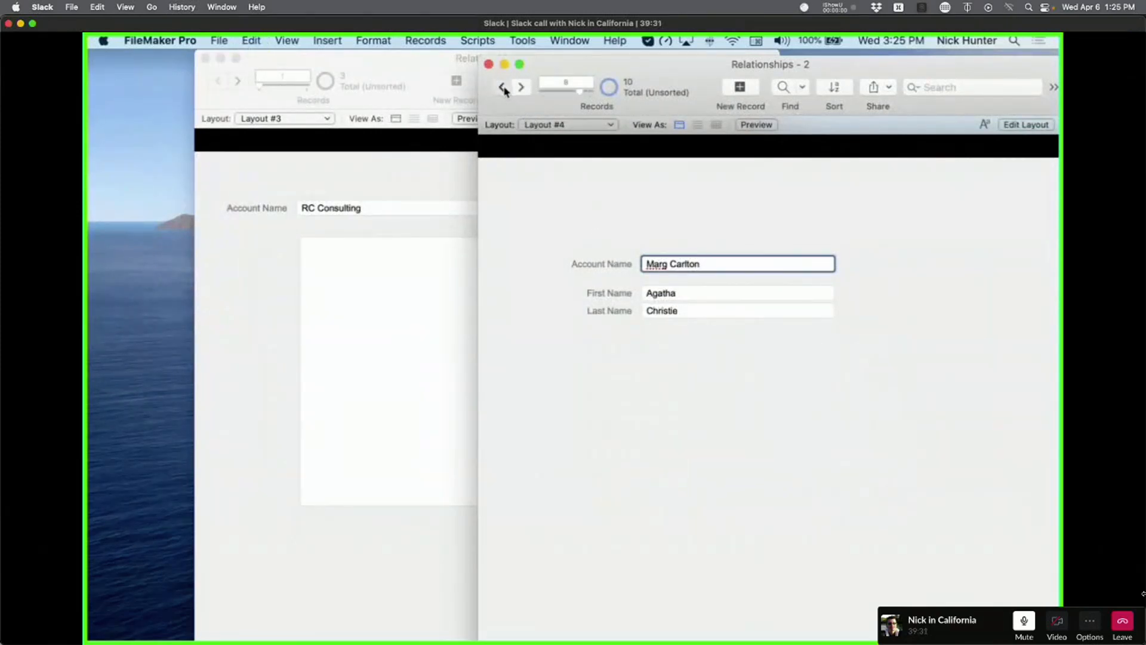
left_click(501, 88)
key("super+v")
left_click(632, 227)
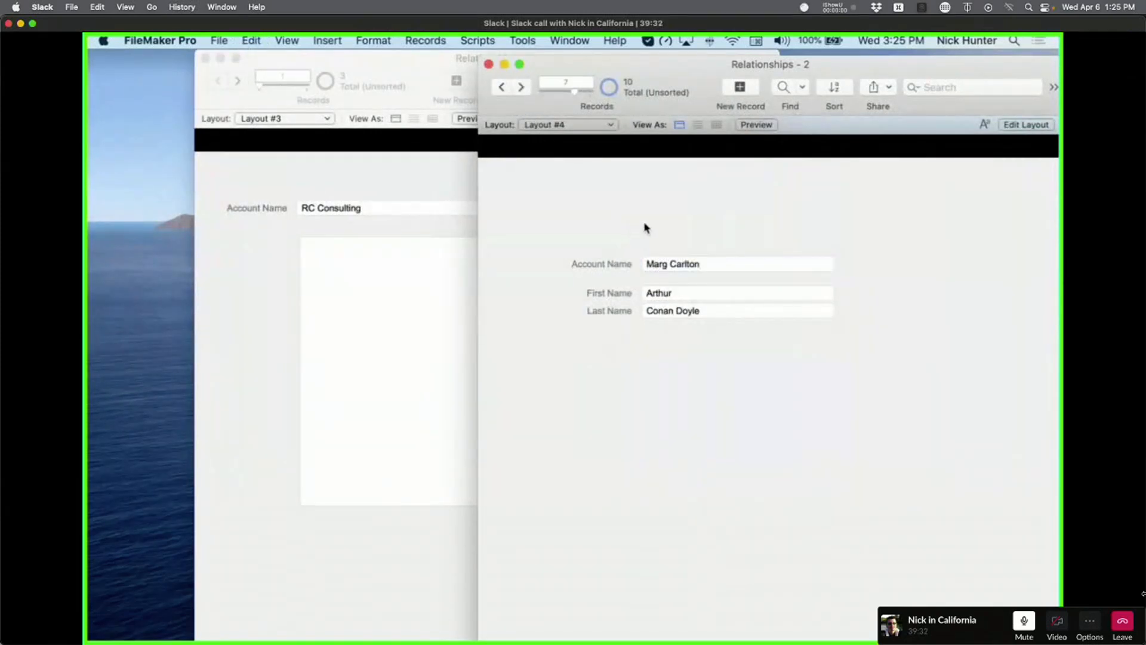
left_click(522, 88)
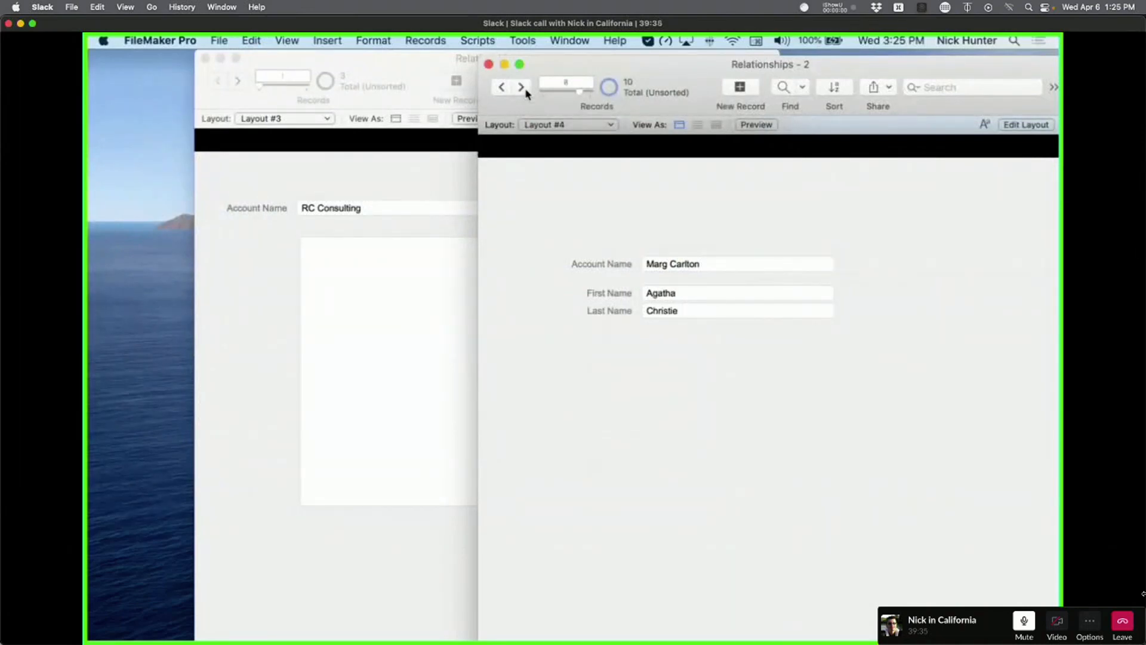
left_click(522, 88)
left_click(521, 88)
Browse Layout #3 to the third account to see its four related contacts.
left_click(385, 166)
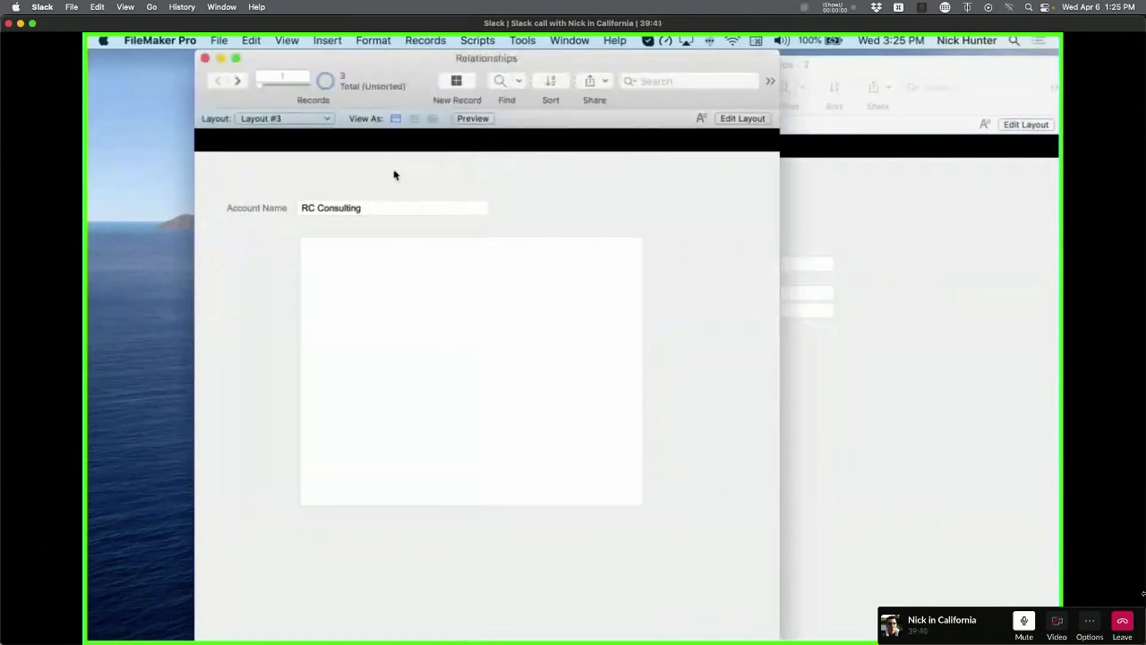
left_click(238, 81)
left_click(238, 82)
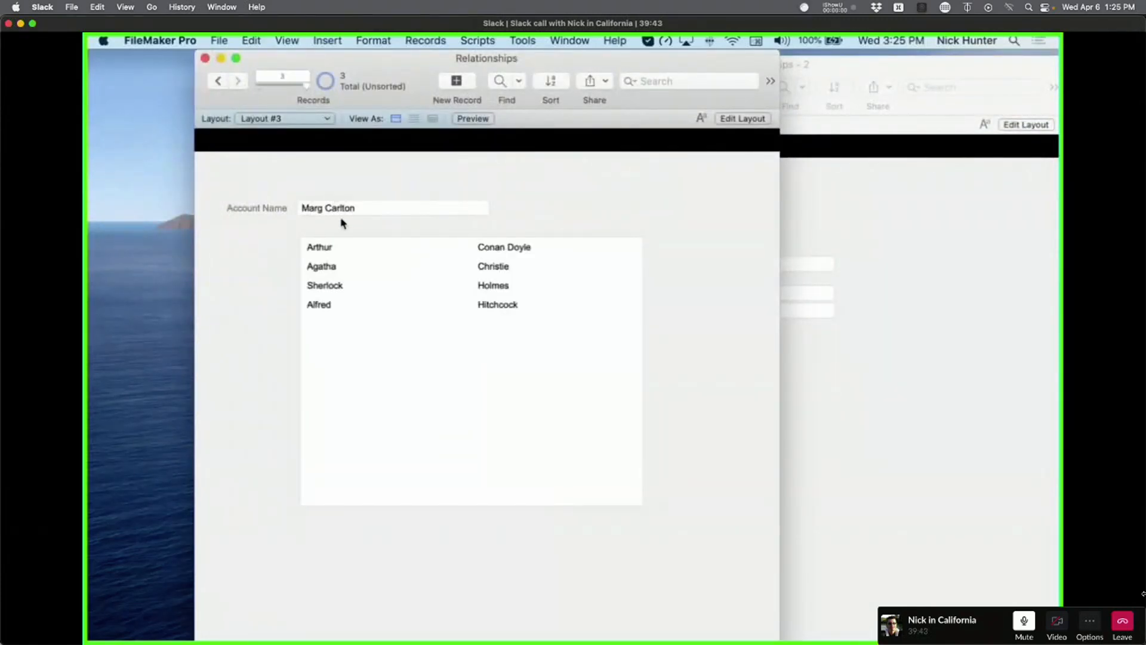
left_click(382, 208)
left_click(404, 187)
Append '3' to the account name on Layout #3 and commit it to test the portal.
left_click(375, 208)
left_click(376, 207)
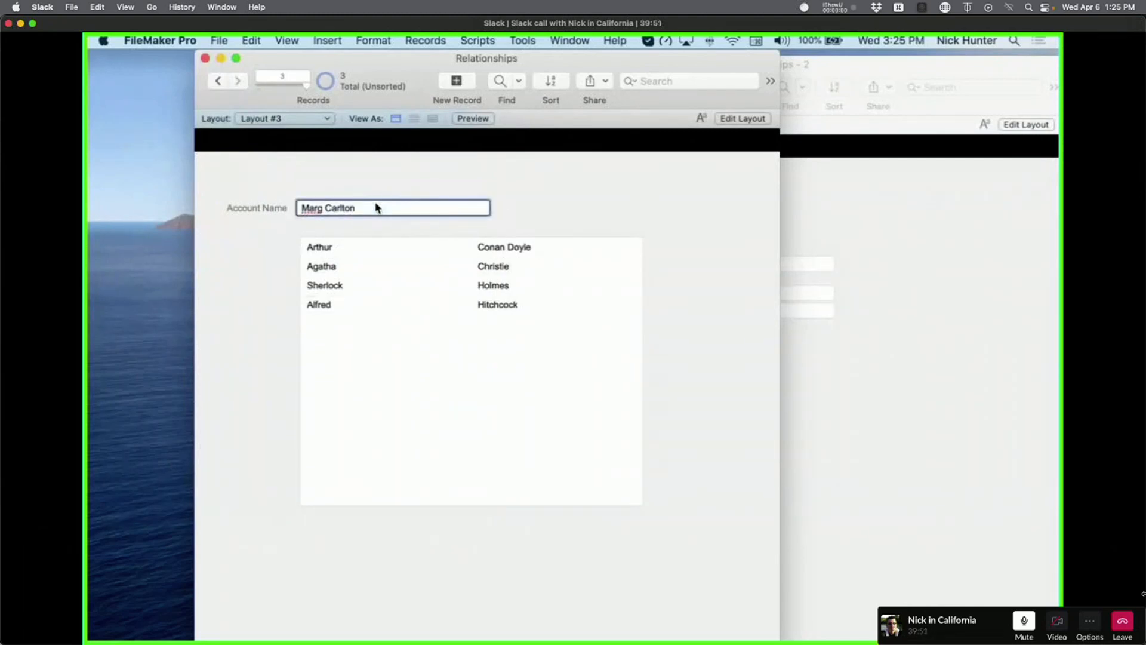
type("3")
left_click(411, 188)
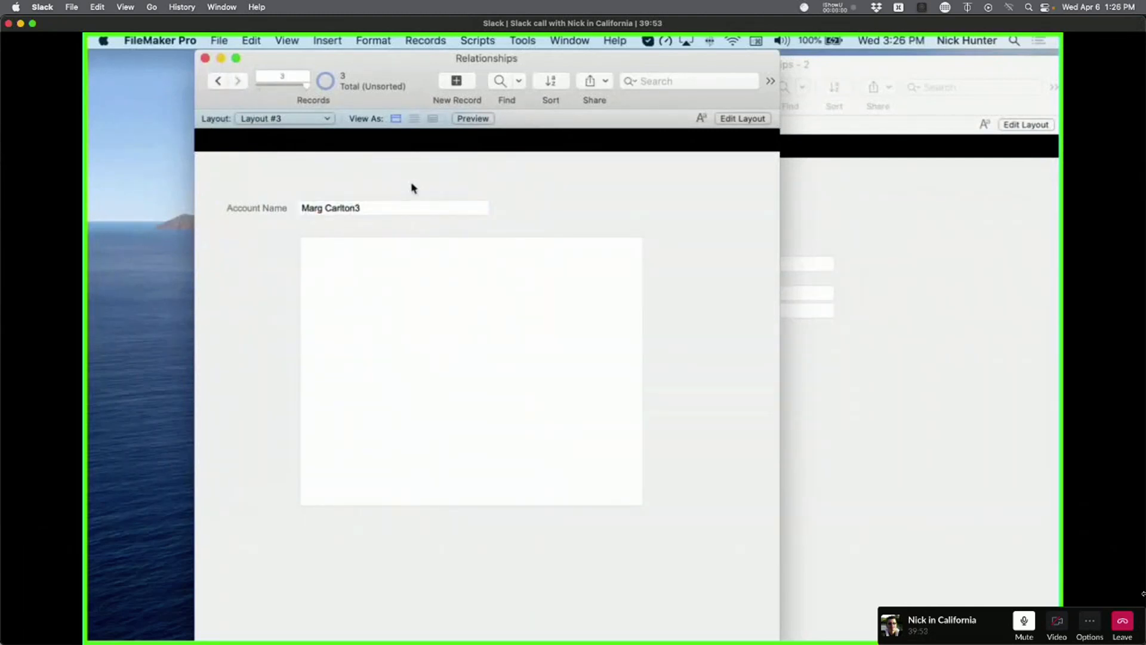
Append '3' to the account name on two contact records, committing each change.
left_click(870, 224)
left_click(728, 270)
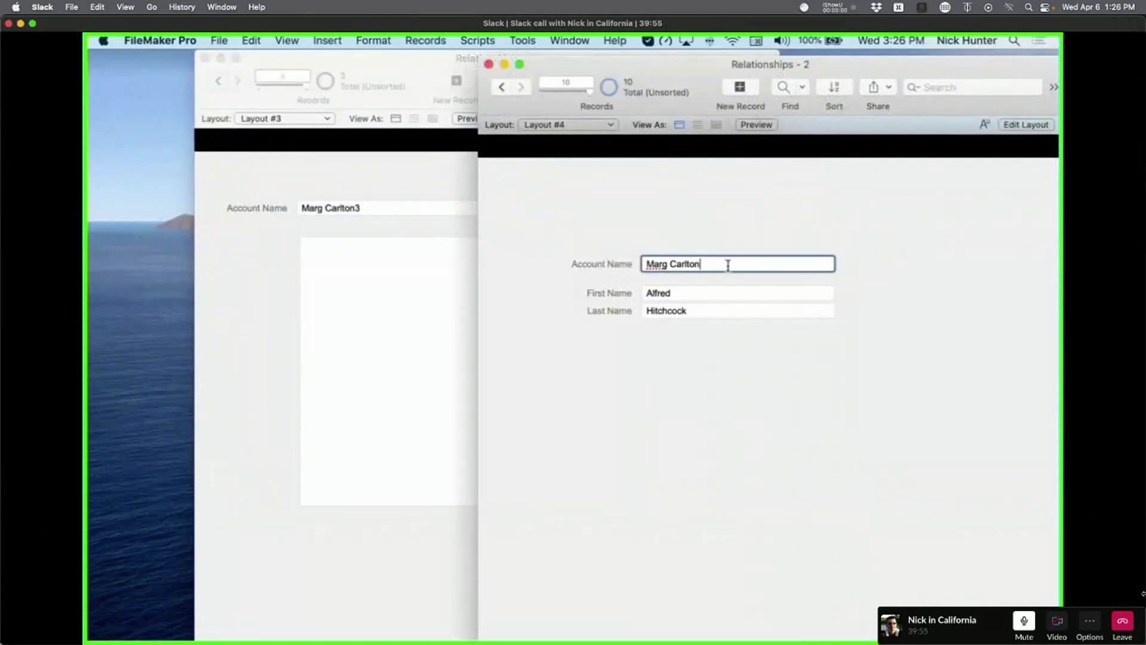
type("3")
left_click(732, 222)
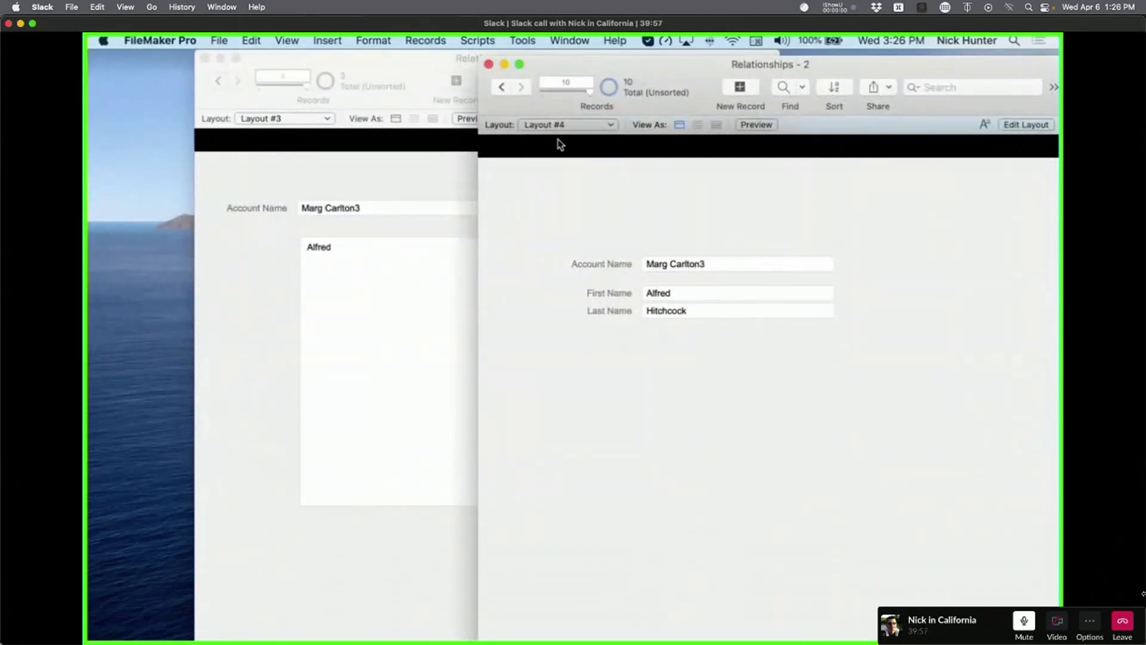
left_click(501, 87)
left_click(728, 269)
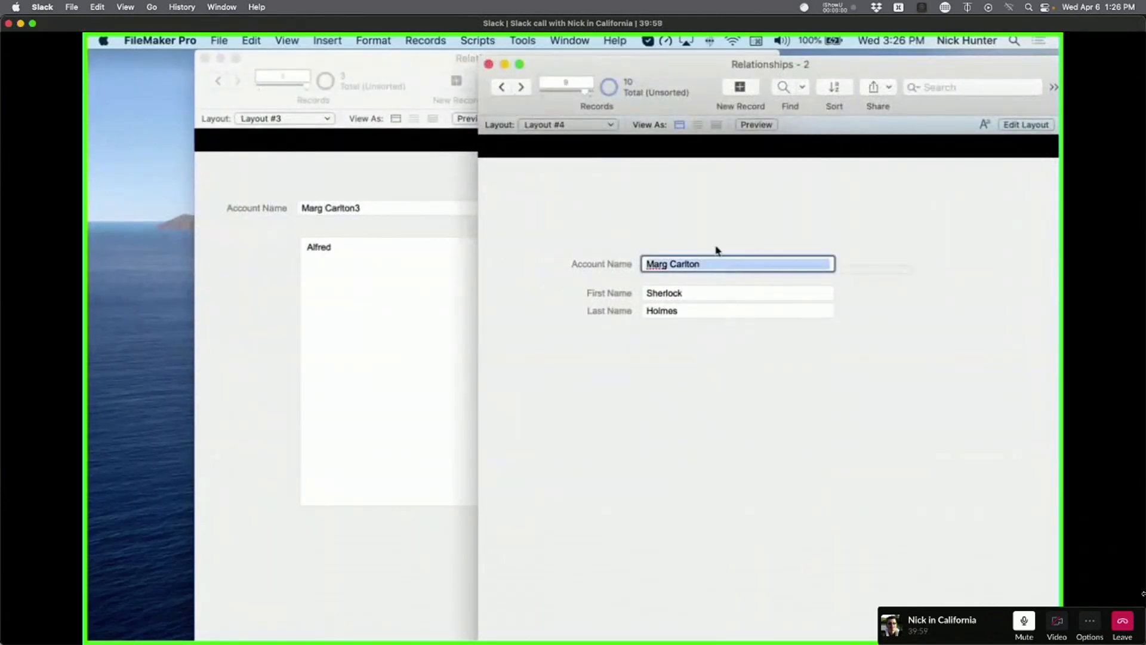
type("3")
key("cmd+z")
left_click(720, 263)
type("3")
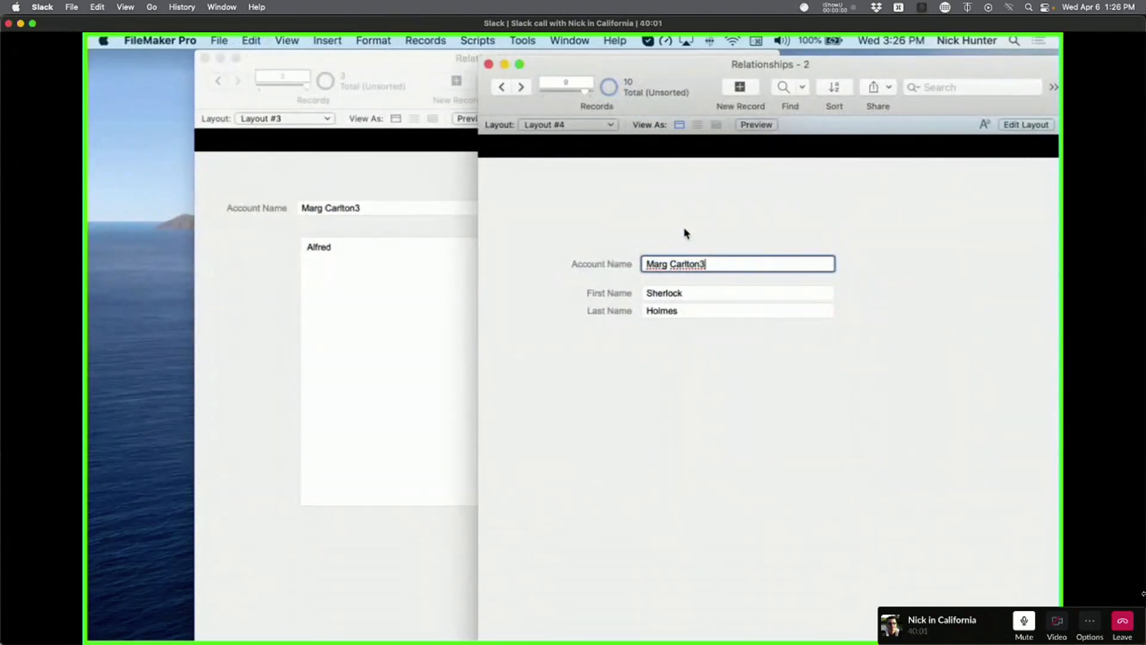
left_click(683, 231)
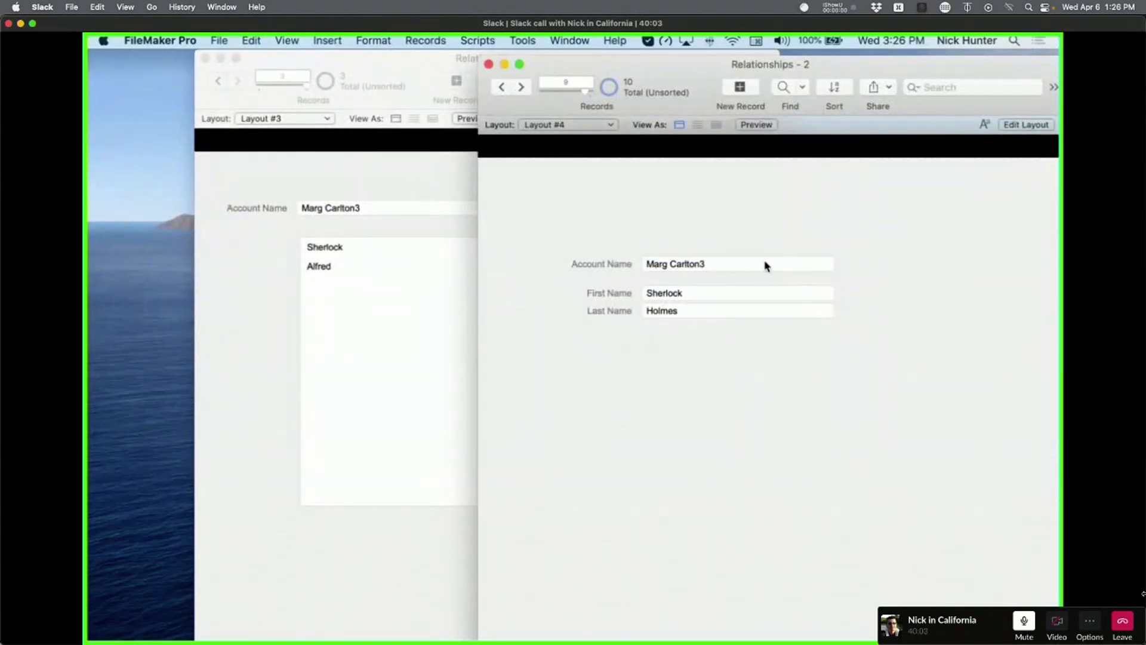
Remove the trailing '3' from a contact's and the account's name, committing both.
left_click(766, 266)
key("BackSpace")
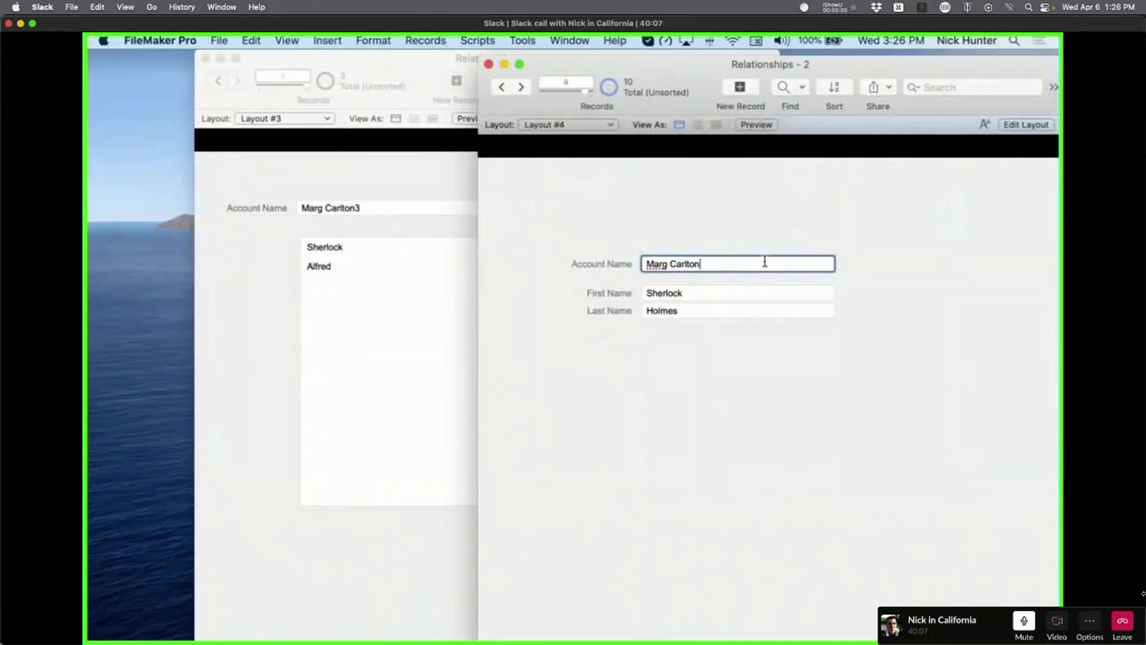
left_click(724, 228)
left_click(435, 221)
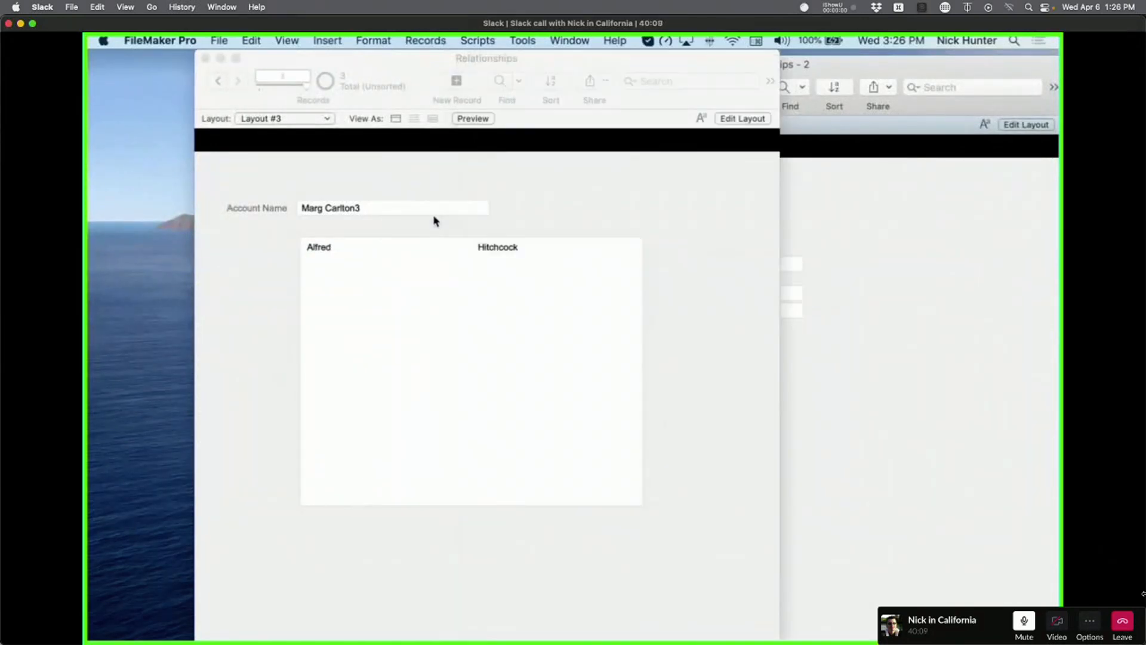
left_click(391, 207)
key("BackSpace")
left_click(391, 188)
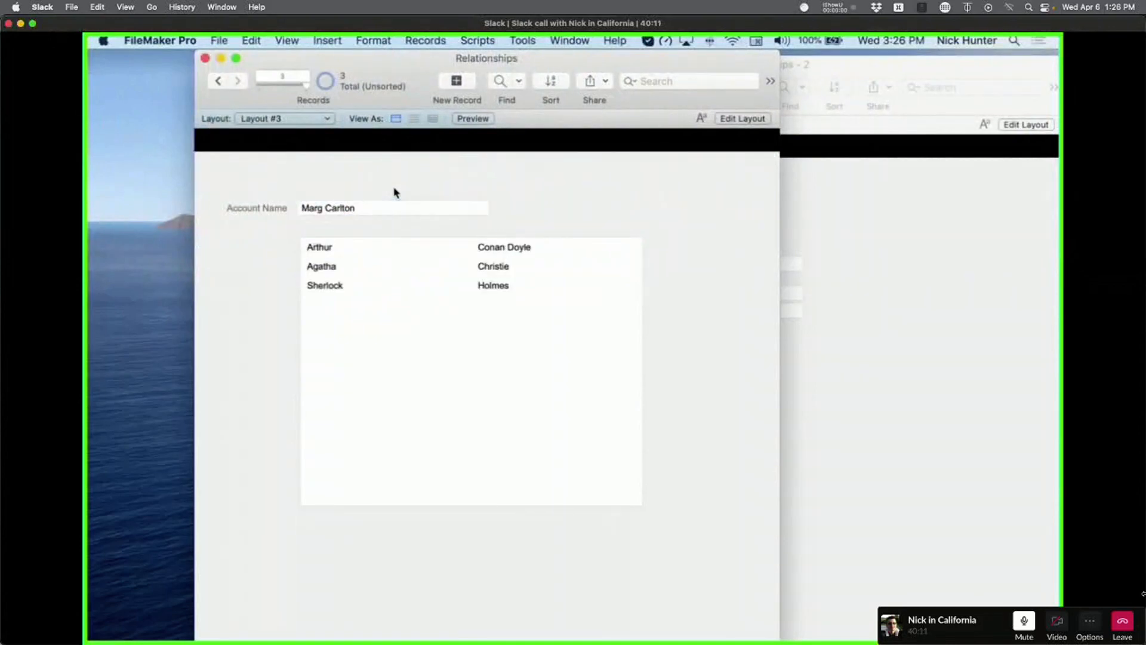
Re-commit the next contact's restored account name so the portal lists all four contacts.
left_click(846, 307)
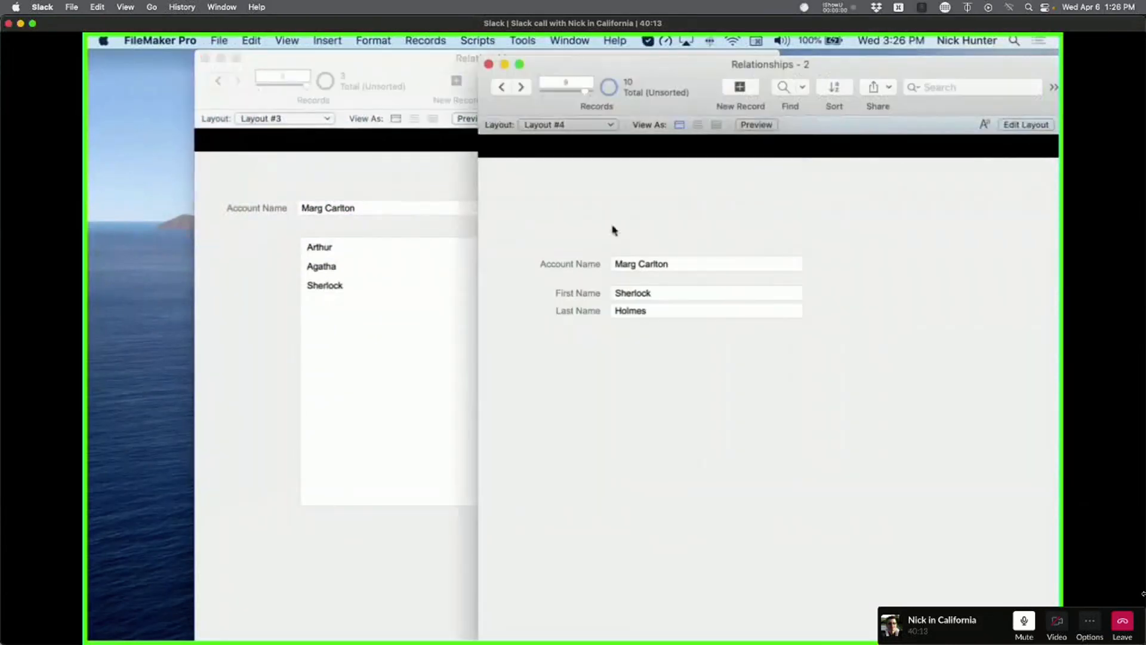
left_click(519, 86)
left_click(691, 263)
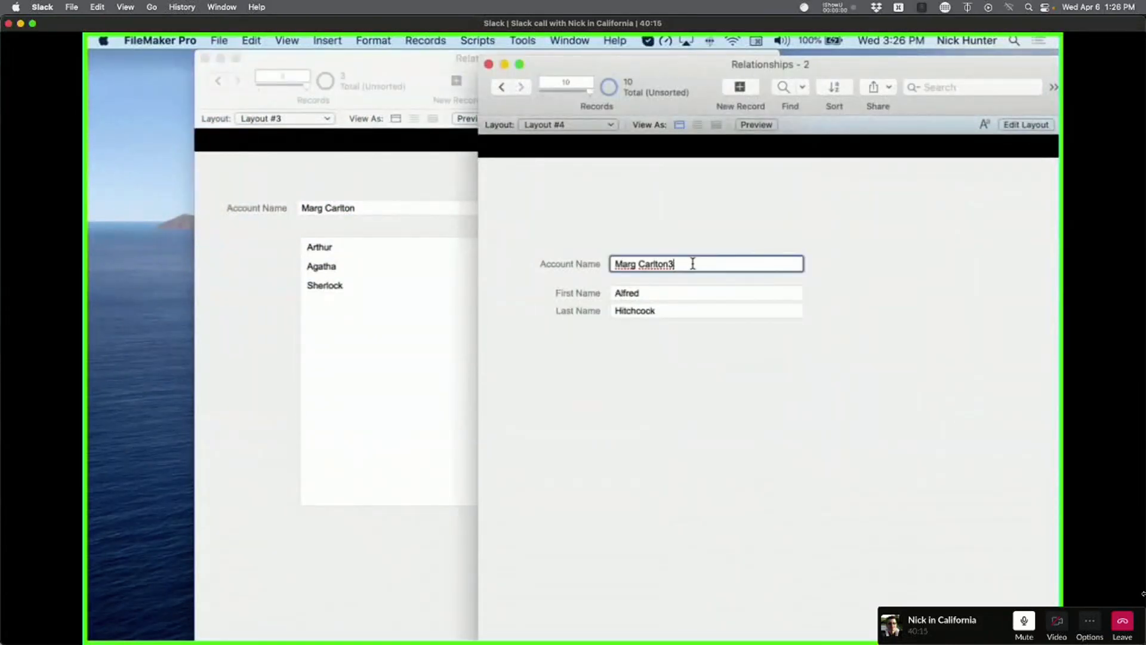
left_click(683, 236)
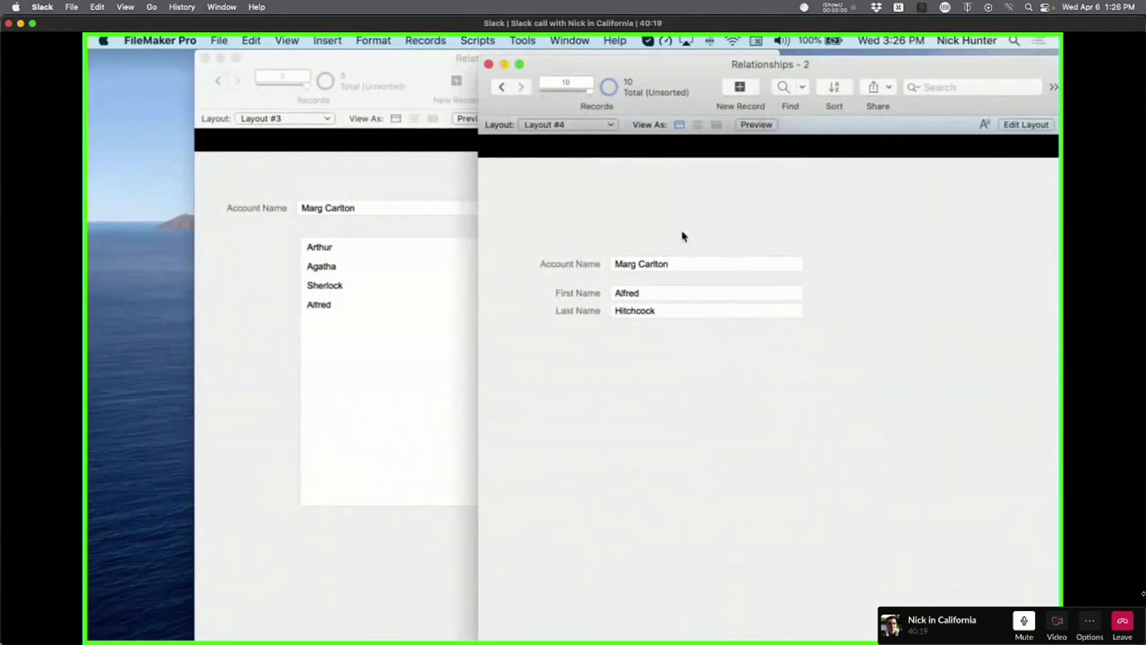
left_click(277, 348)
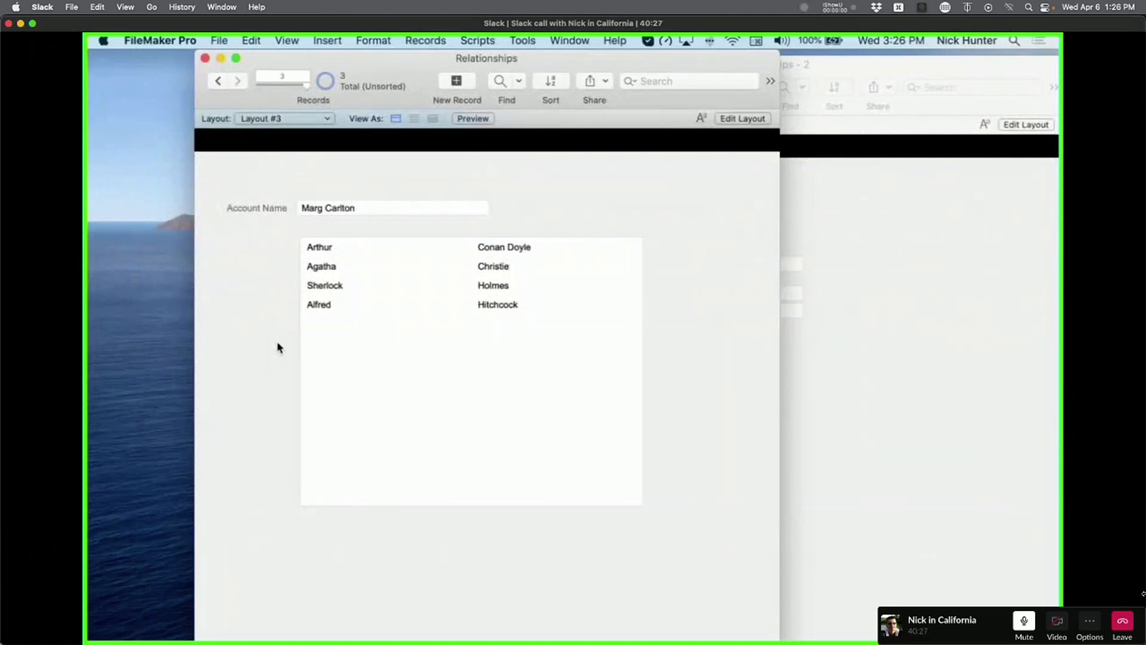
key("super+shift+d")
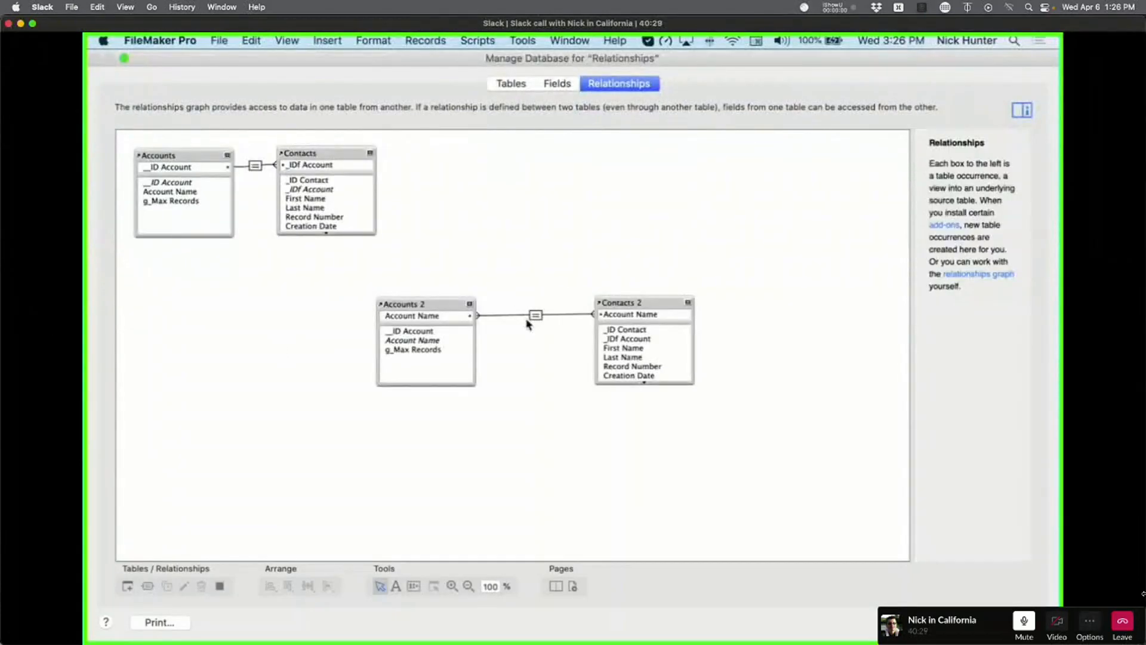
left_click_drag(626, 303, 576, 306)
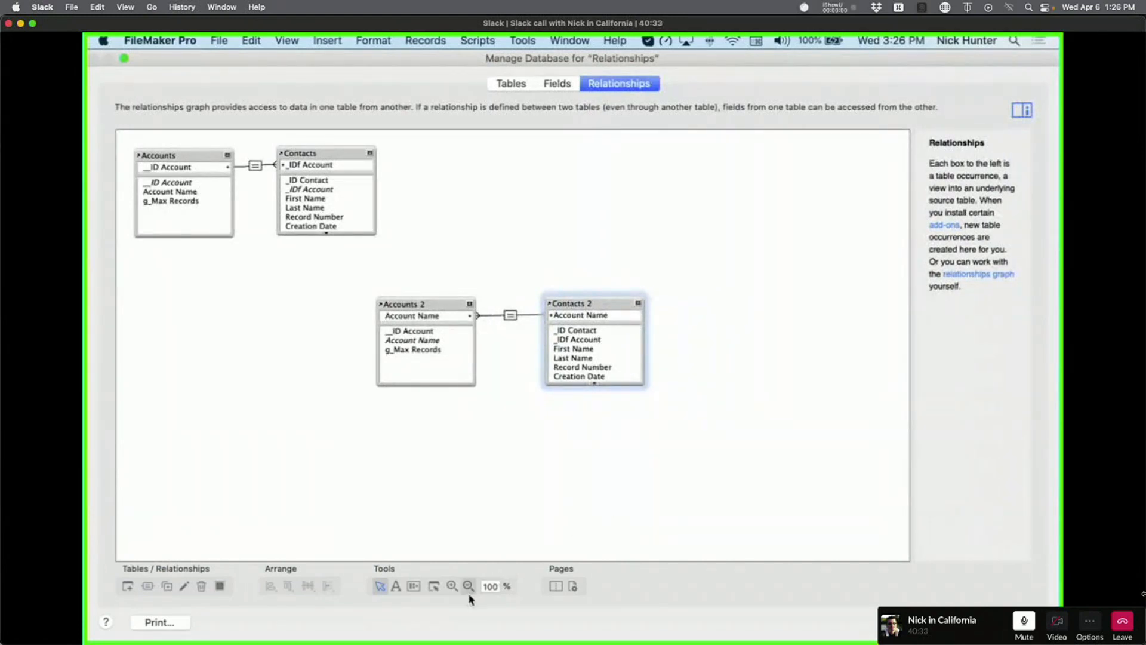
left_click(452, 585)
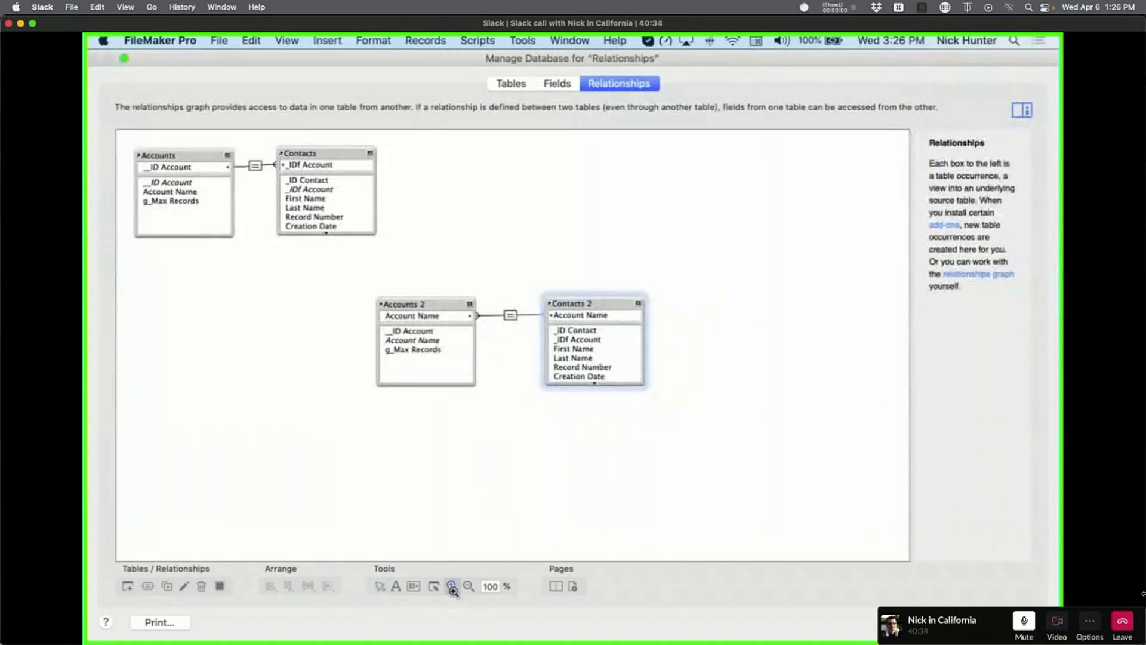
left_click(482, 328)
left_click(479, 303)
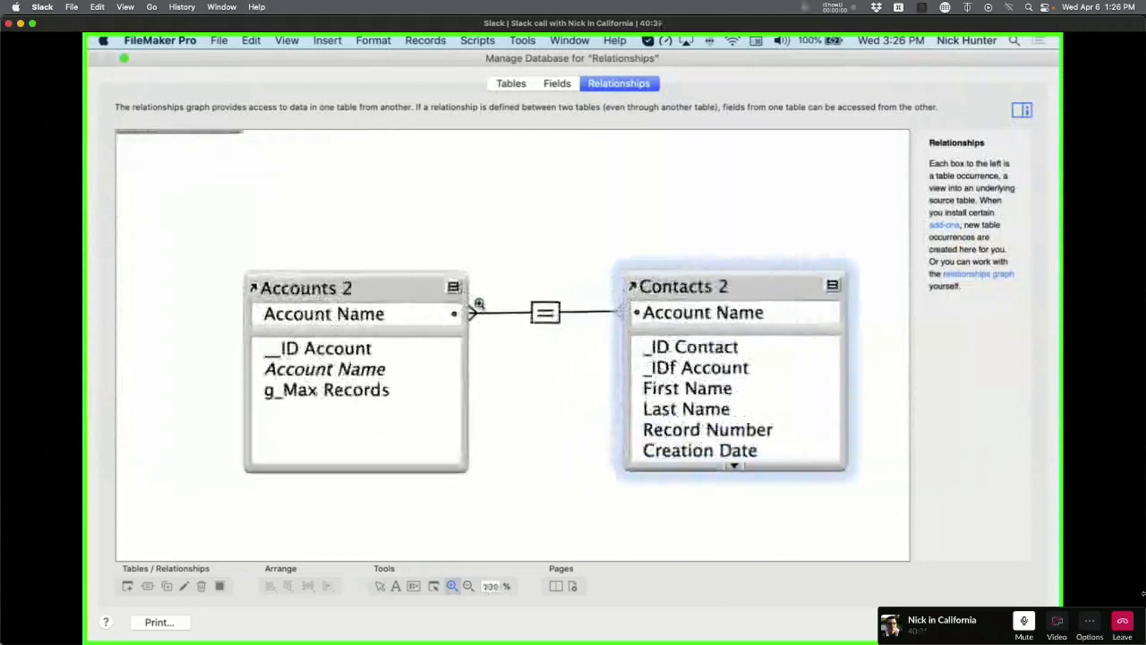
left_click(479, 303)
left_click(479, 304)
left_click(480, 303)
left_click(479, 304)
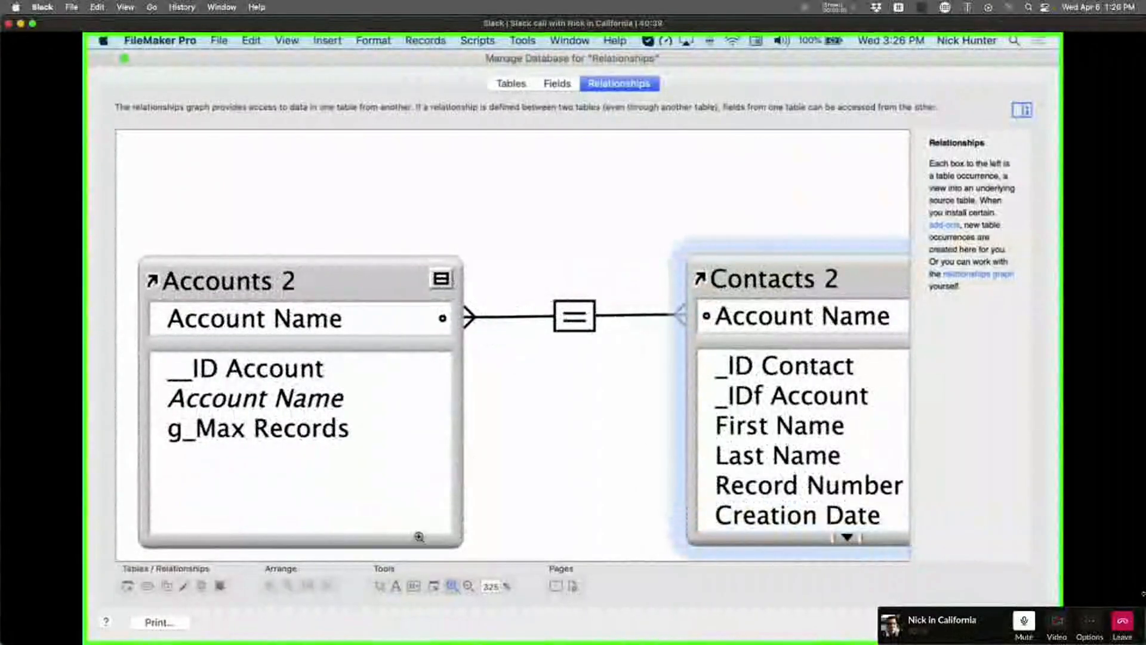
left_click(380, 585)
left_click(471, 318)
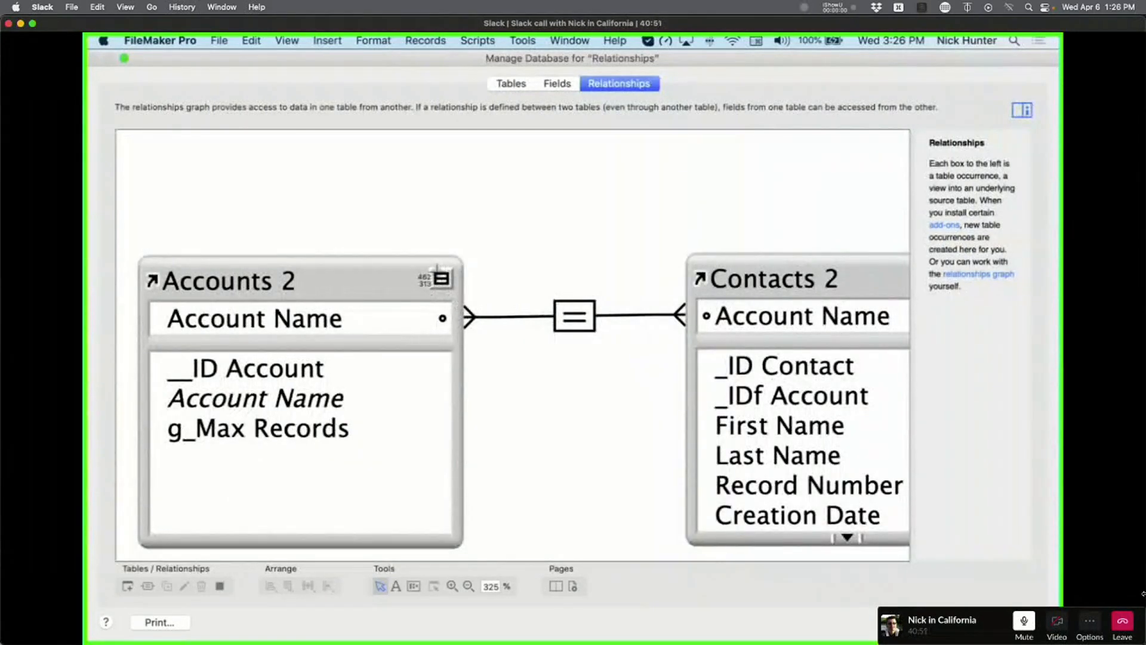
left_click_drag(437, 272, 501, 349)
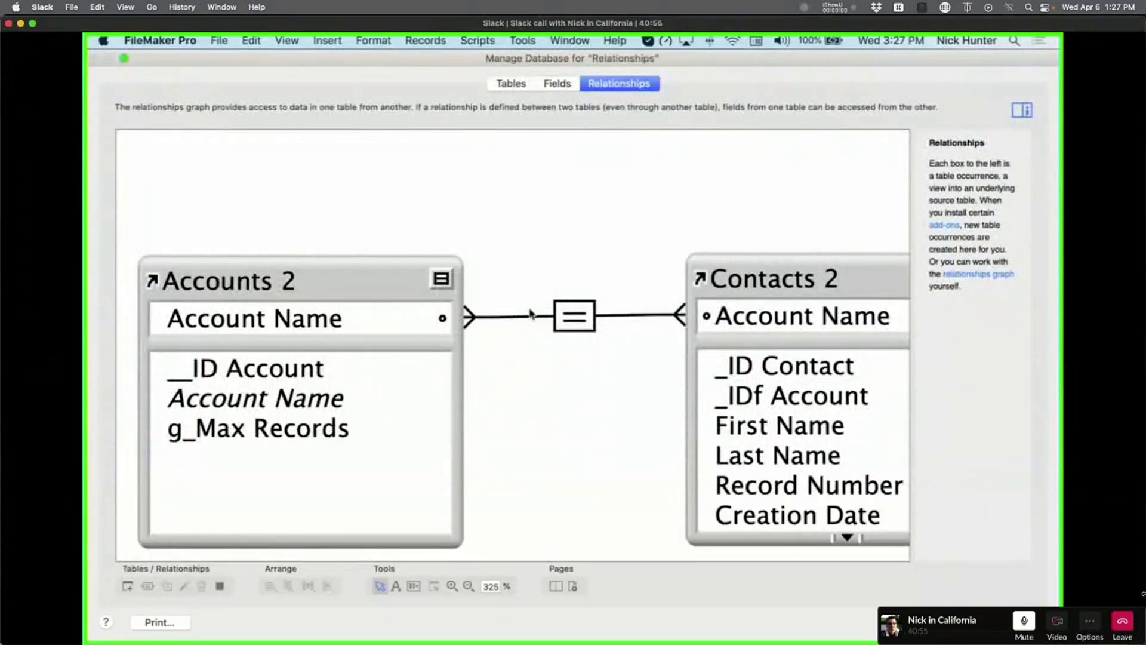
key("Escape")
left_click(437, 200)
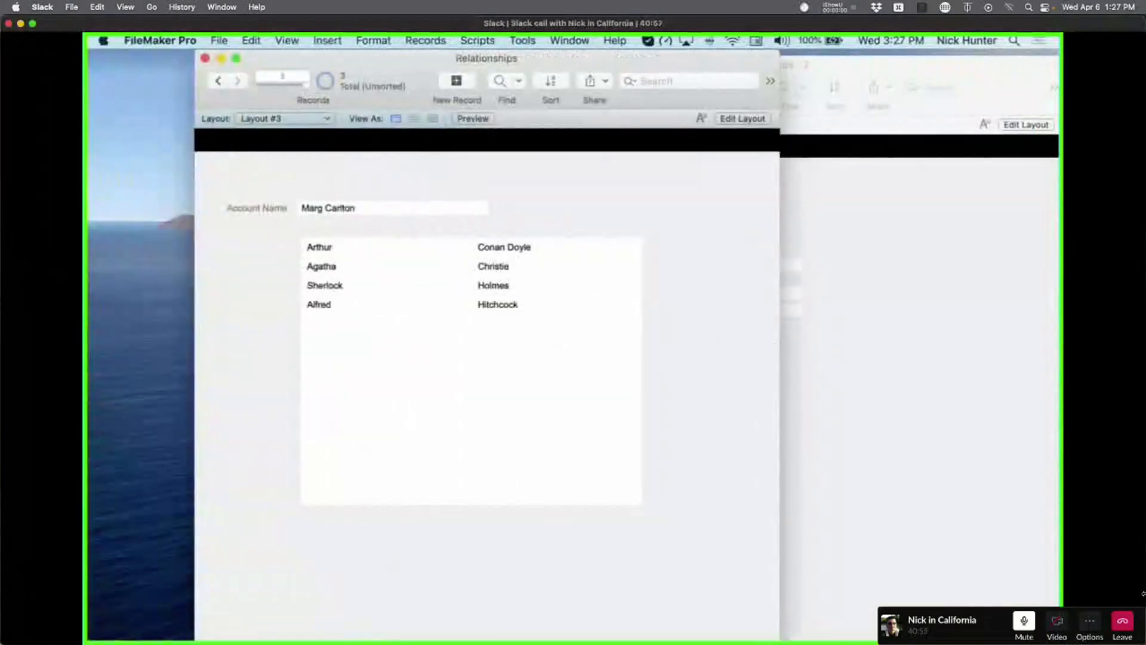
In Layout mode, paste a crow's-foot picture at the portal corner and rotate it.
key("super+l")
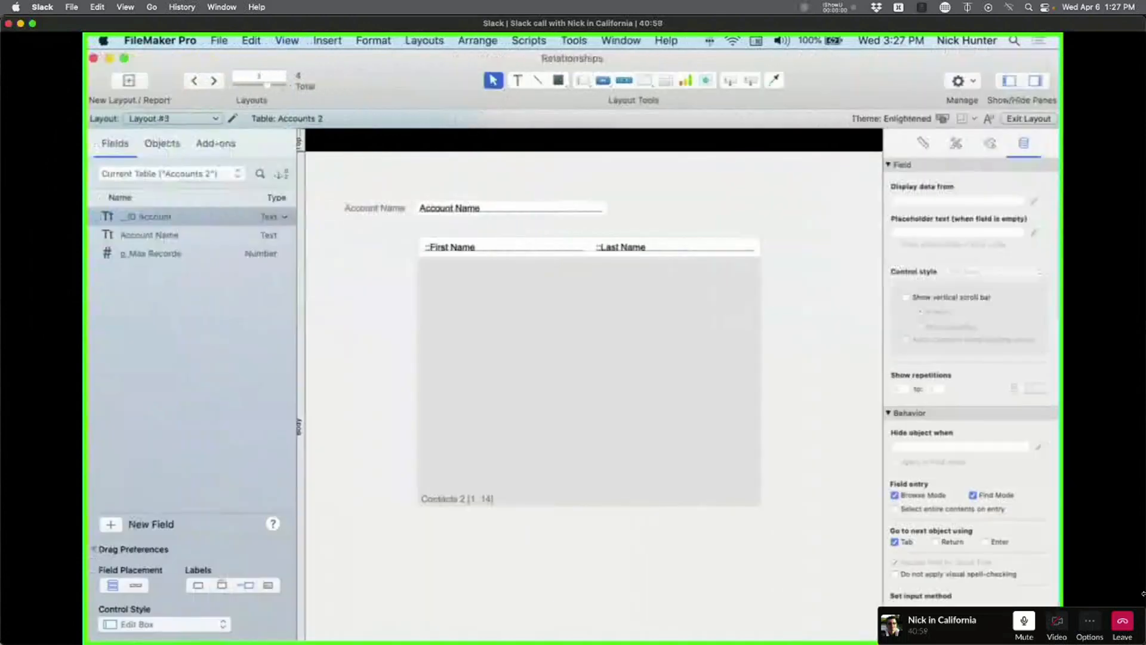
key("super+v")
left_click_drag(848, 621, 715, 500)
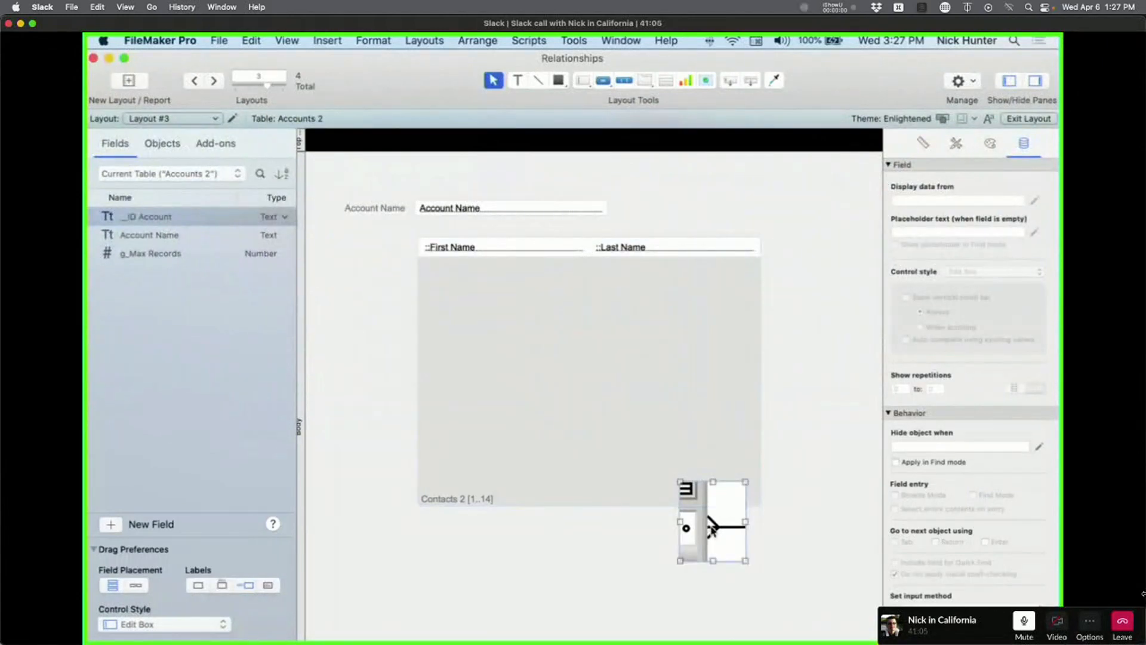
key("super+alt+r")
key("super+alt+r")
key("super+alt+r")
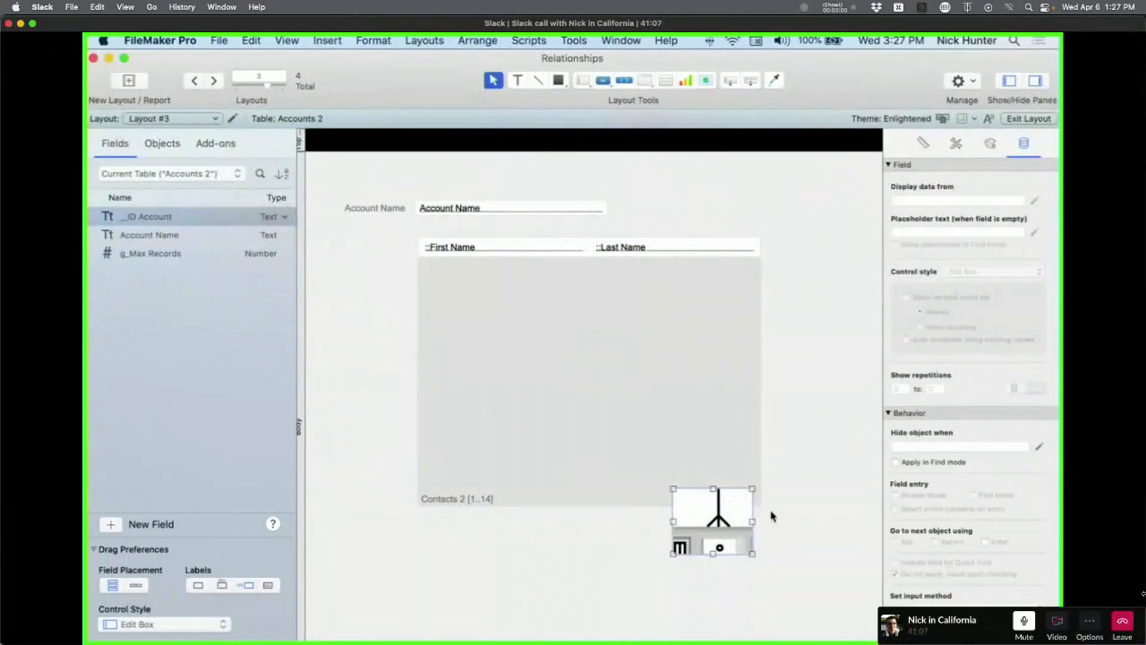
Move the picture under the Contacts 2 portal, delete it, and open Manage Database.
left_click_drag(728, 539, 553, 549)
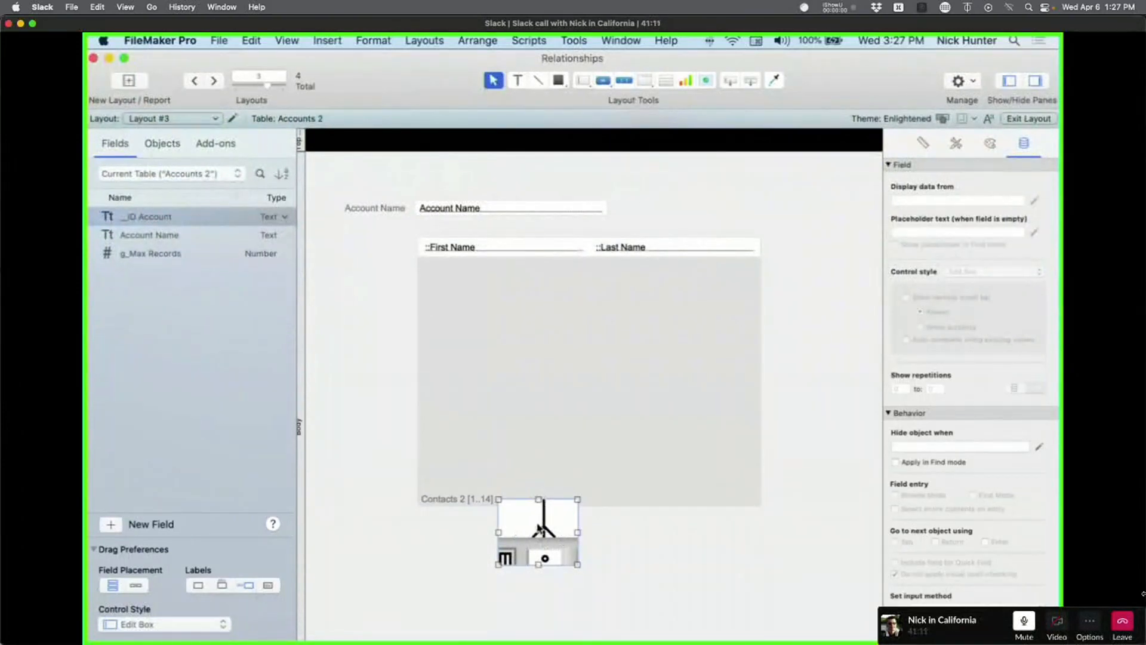
key("Delete")
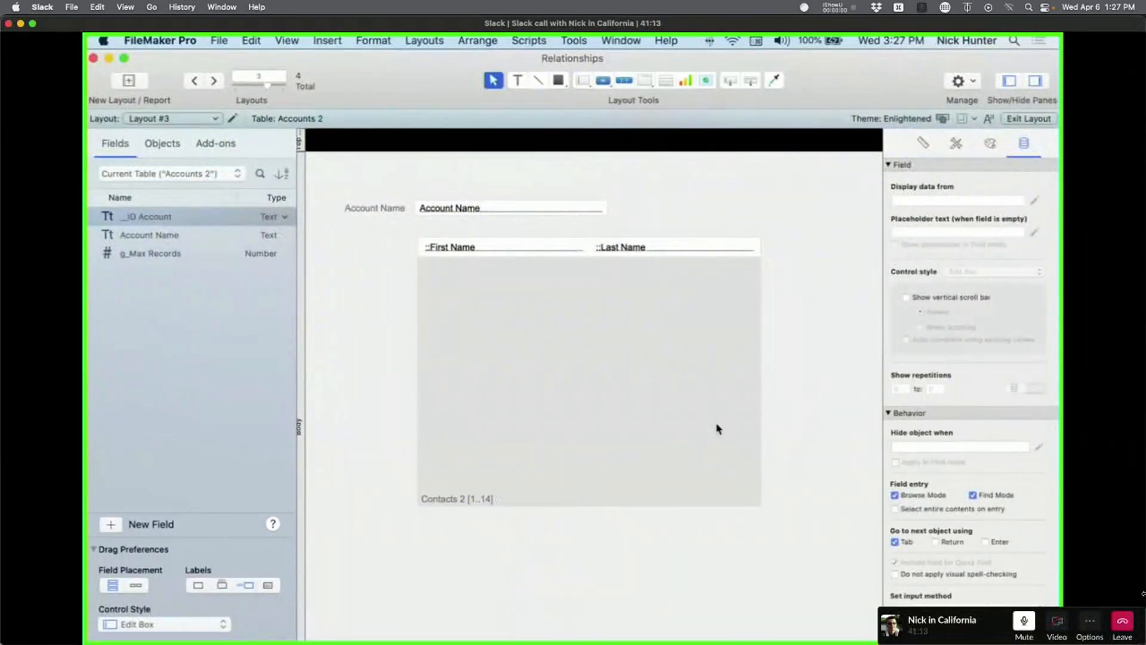
key("super+shift+d")
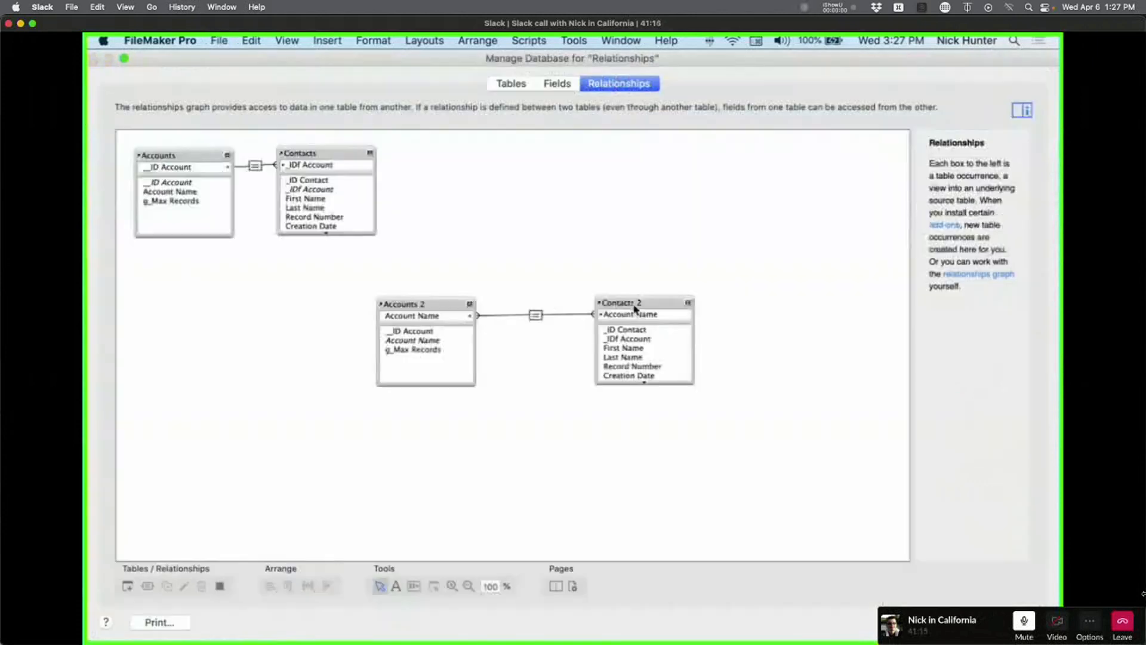
Zoom in on the Accounts 2–Contacts 2 relationship, then close Manage Database.
left_click(452, 586)
left_click(490, 325)
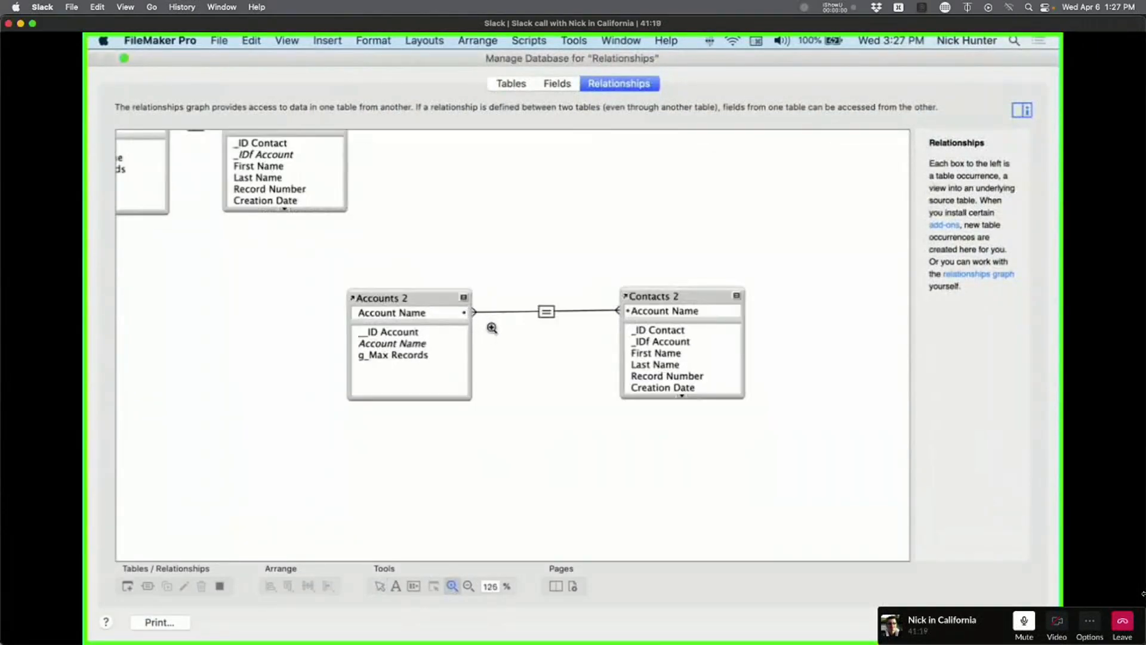
left_click(492, 328)
left_click(492, 328)
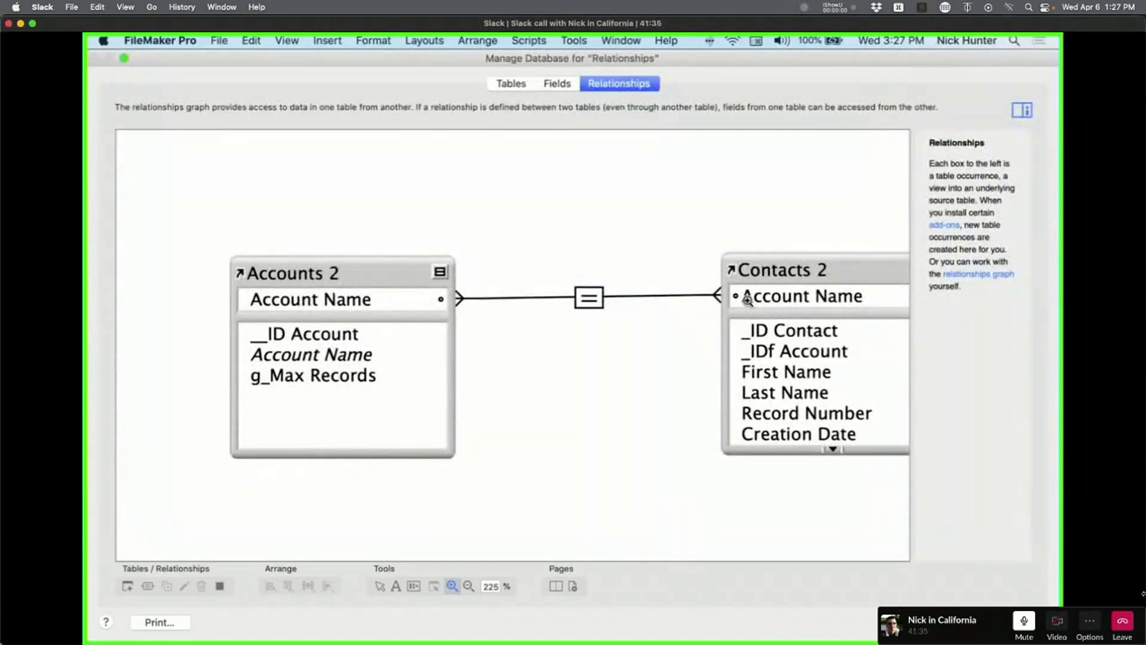
key("Escape")
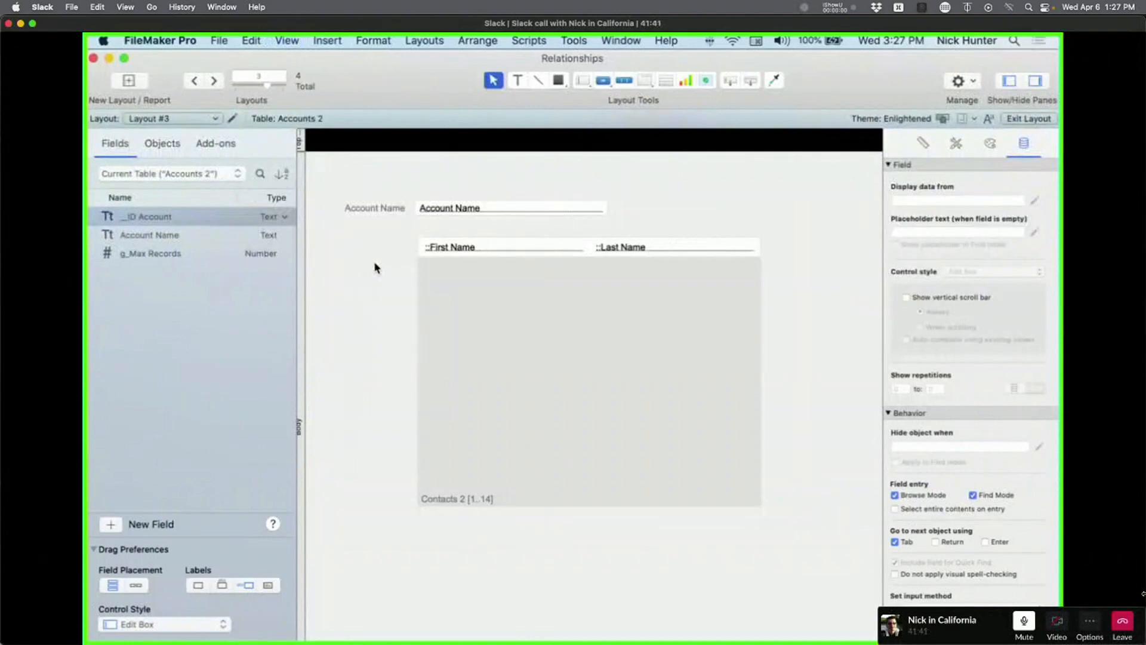
In Browse mode, create a new account record with the pasted account name and commit it.
key("super+b")
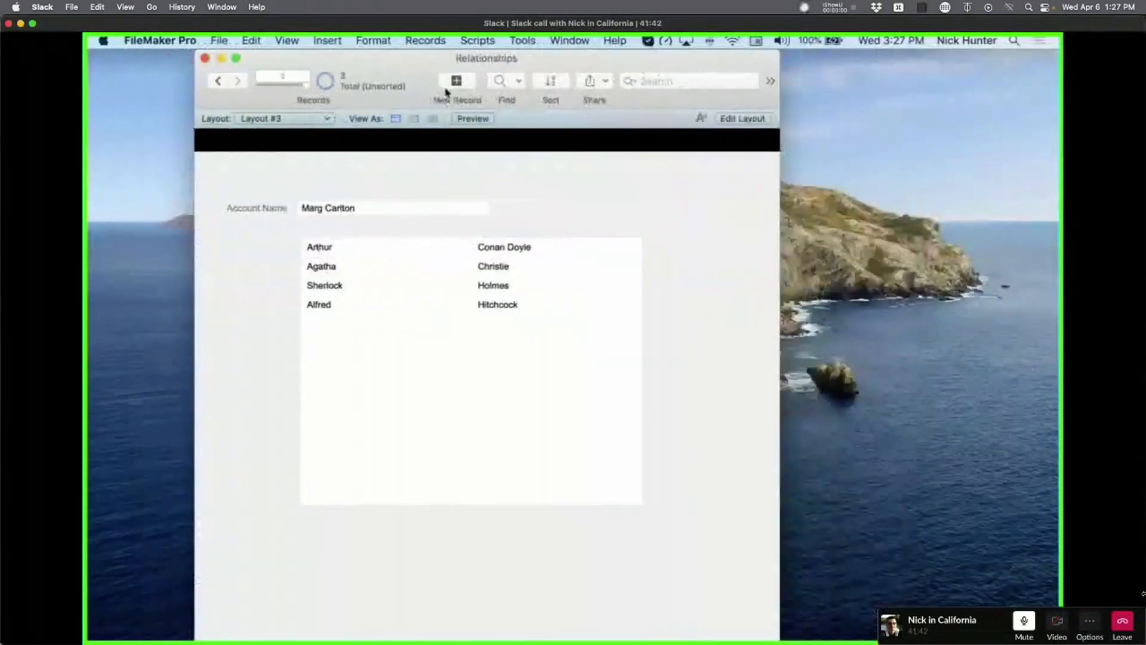
left_click(445, 91)
left_click(384, 184)
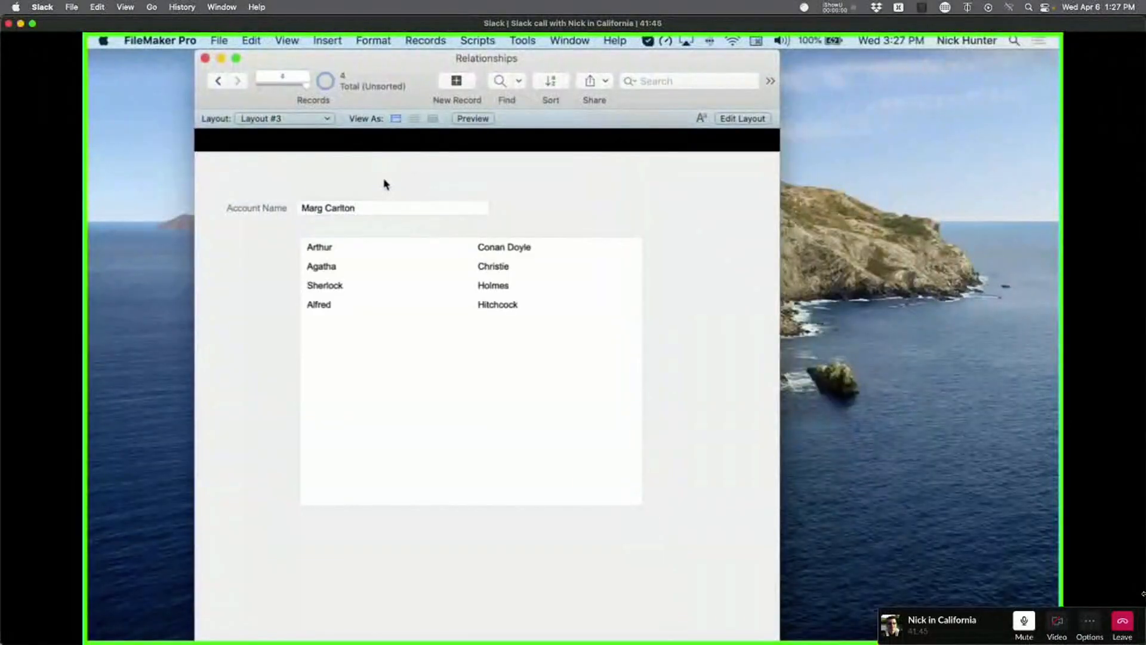
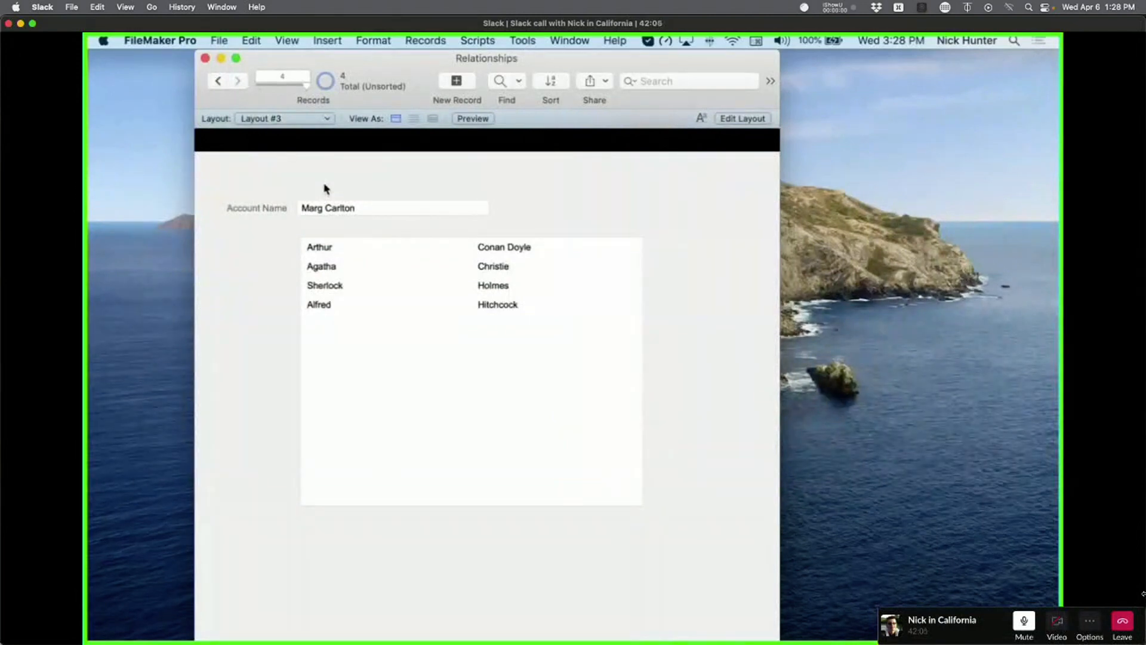
Pick Layout #4 from the layout list and enter Layout mode to edit it.
left_click(289, 125)
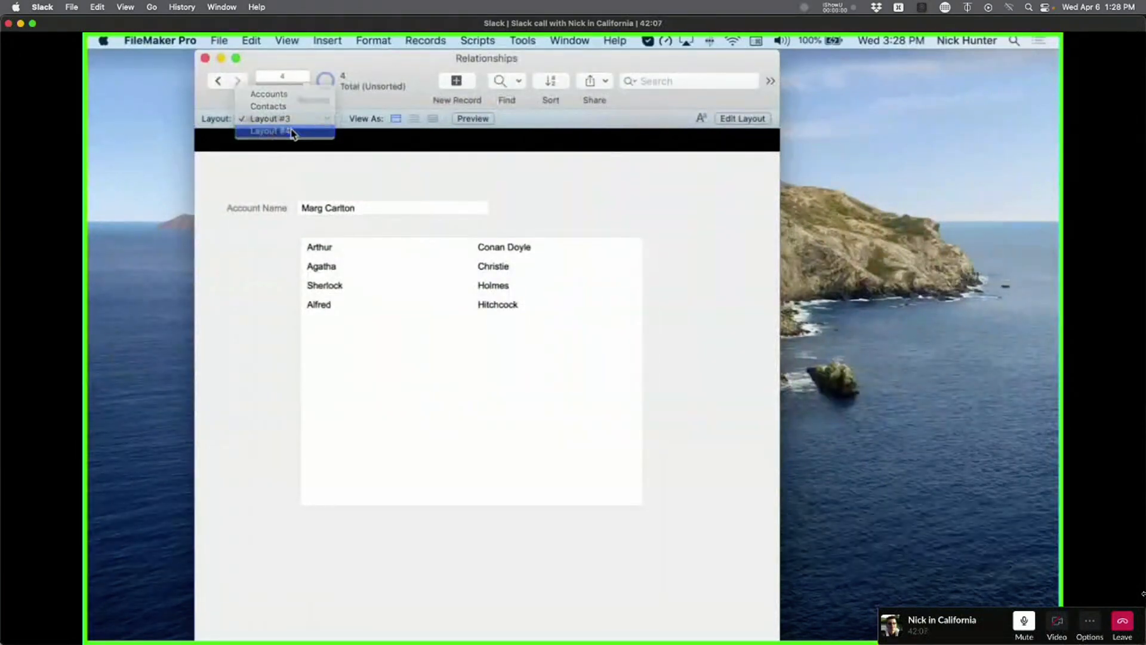
left_click(286, 131)
key("super+l")
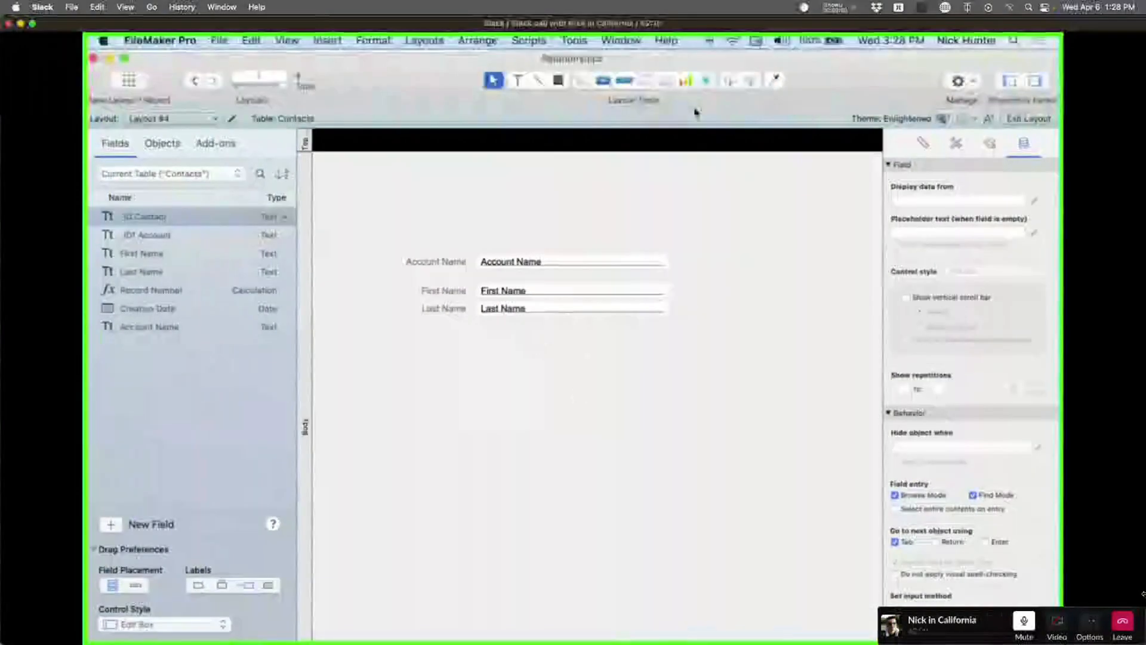
Start drawing a portal on Layout #4, then cancel it.
left_click(665, 80)
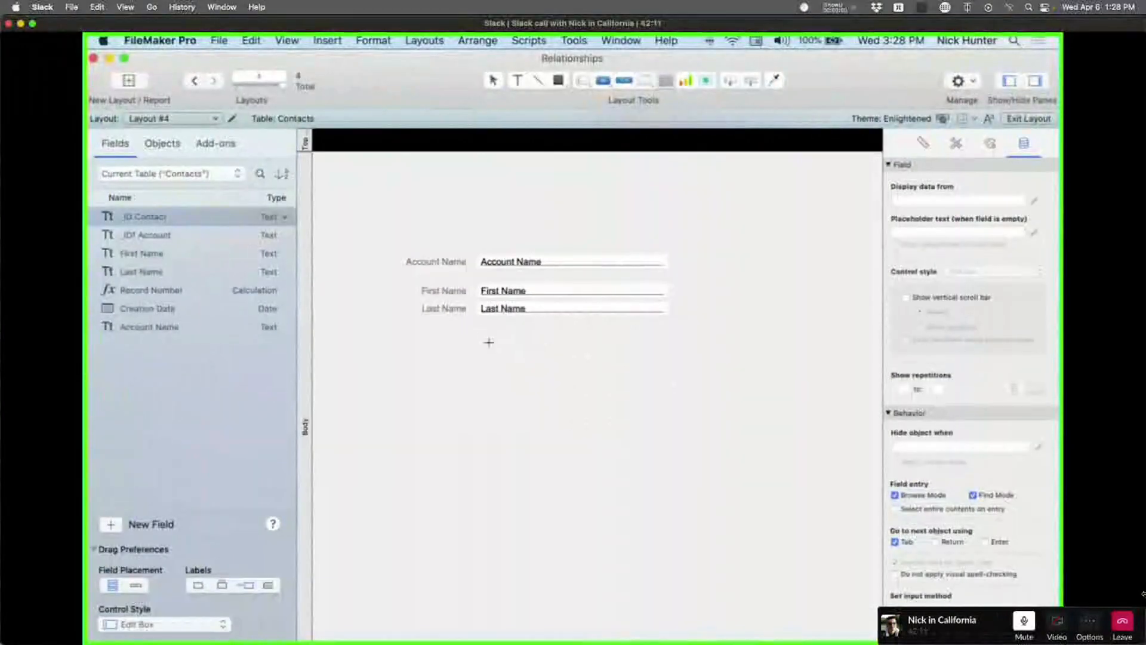
left_click_drag(486, 332, 758, 550)
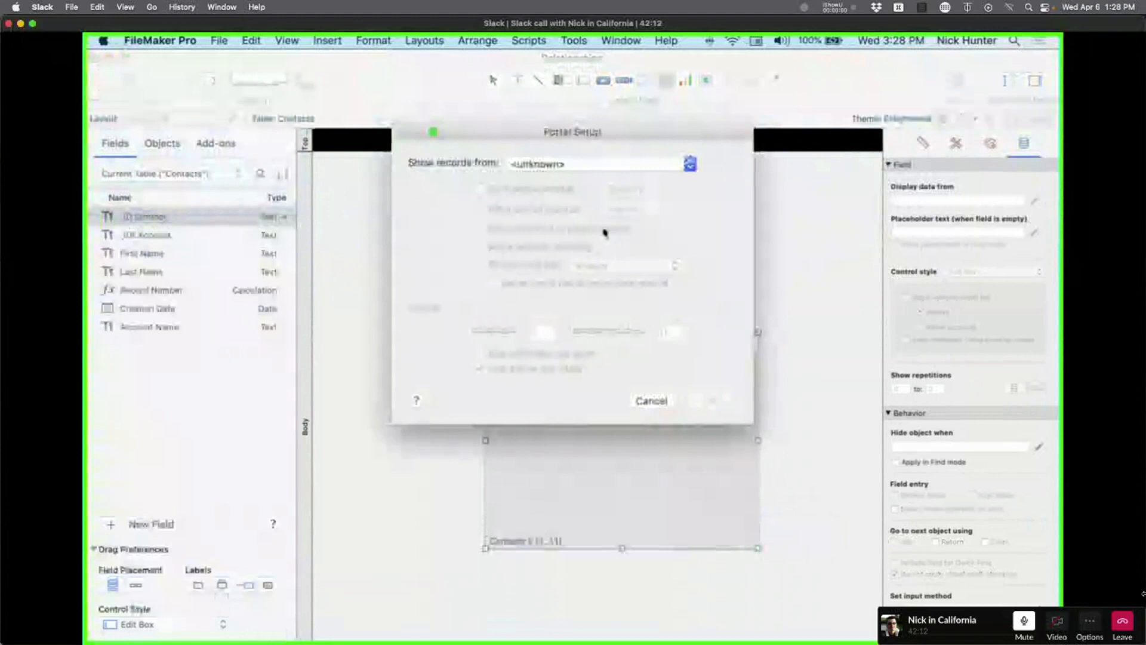
left_click(602, 165)
key("Escape")
key("Escape")
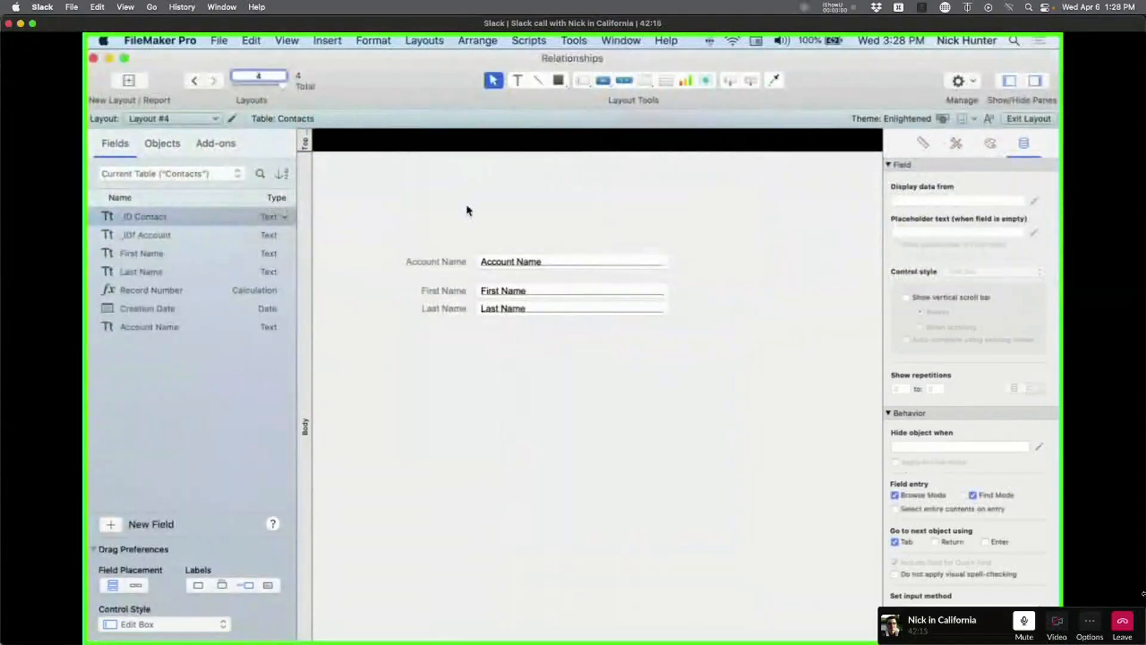
Set Layout #4 to show records from Contacts 2 in Layout Setup.
left_click(232, 120)
left_click(488, 224)
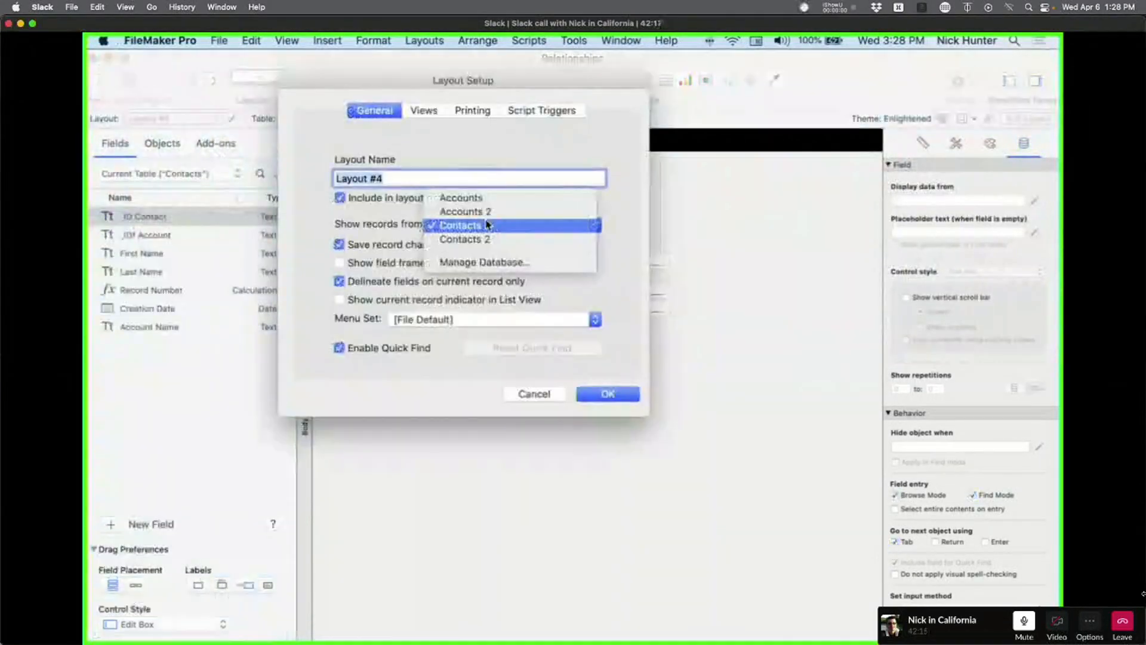
left_click(600, 393)
left_click(601, 393)
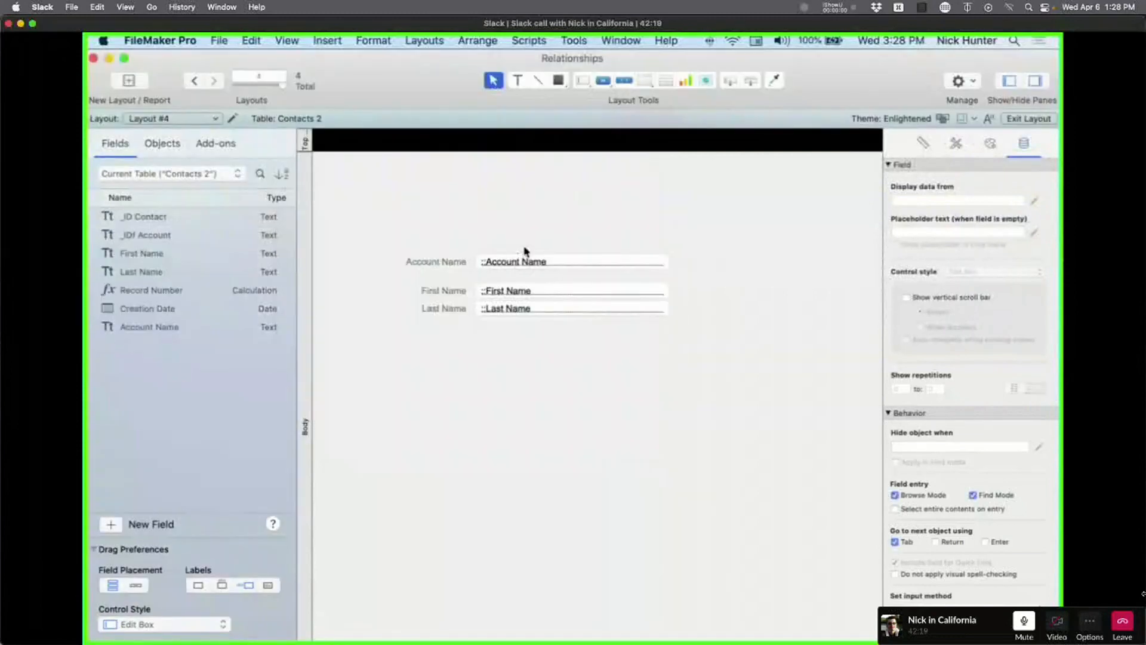
Replace the old fields with Contacts 2's First Name, Last Name and Account Name.
key("Delete")
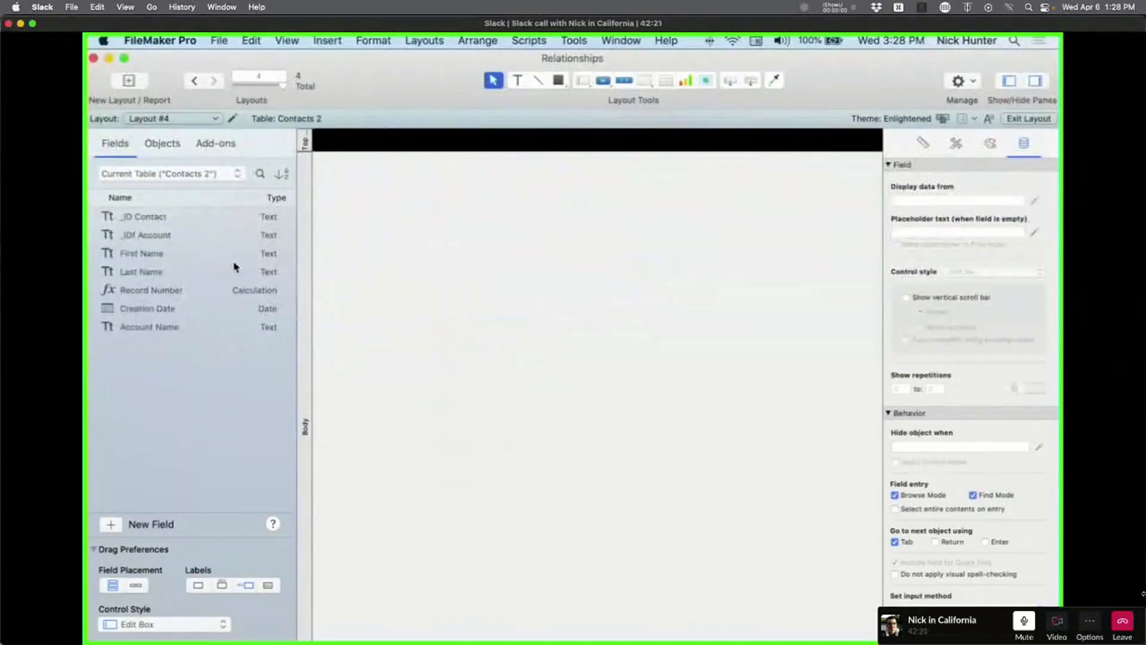
left_click(153, 258)
left_click(153, 272, "super")
left_click(151, 327, "super")
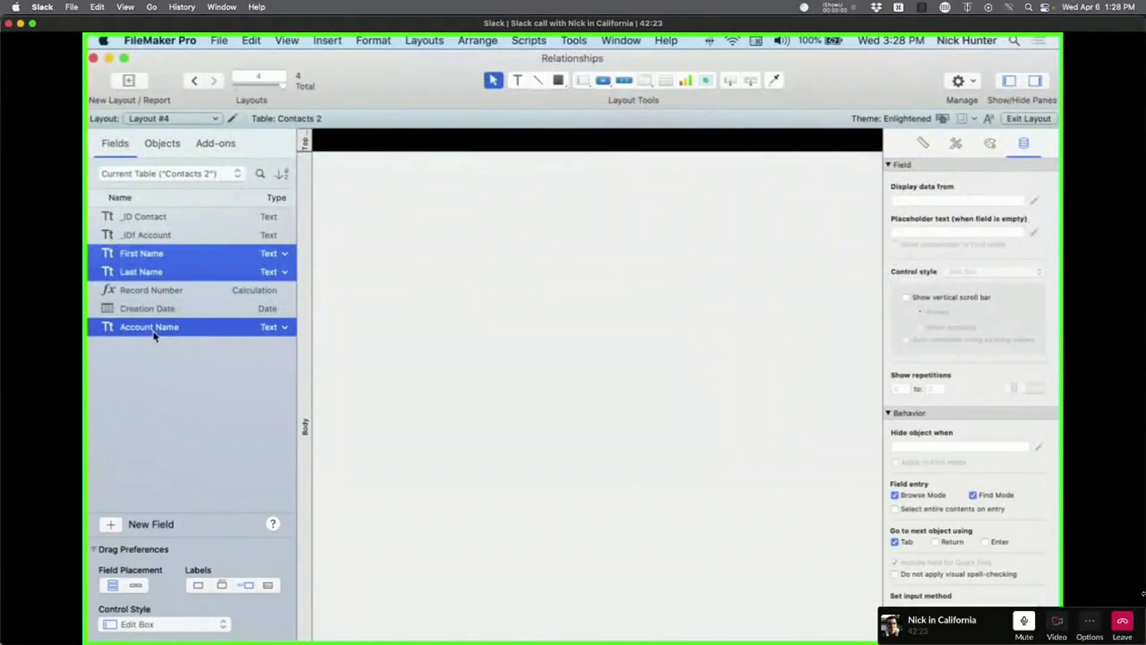
left_click_drag(153, 332, 573, 328)
Check the layout in Browse mode, return to Layout mode, and open the relationships graph.
key("super+b")
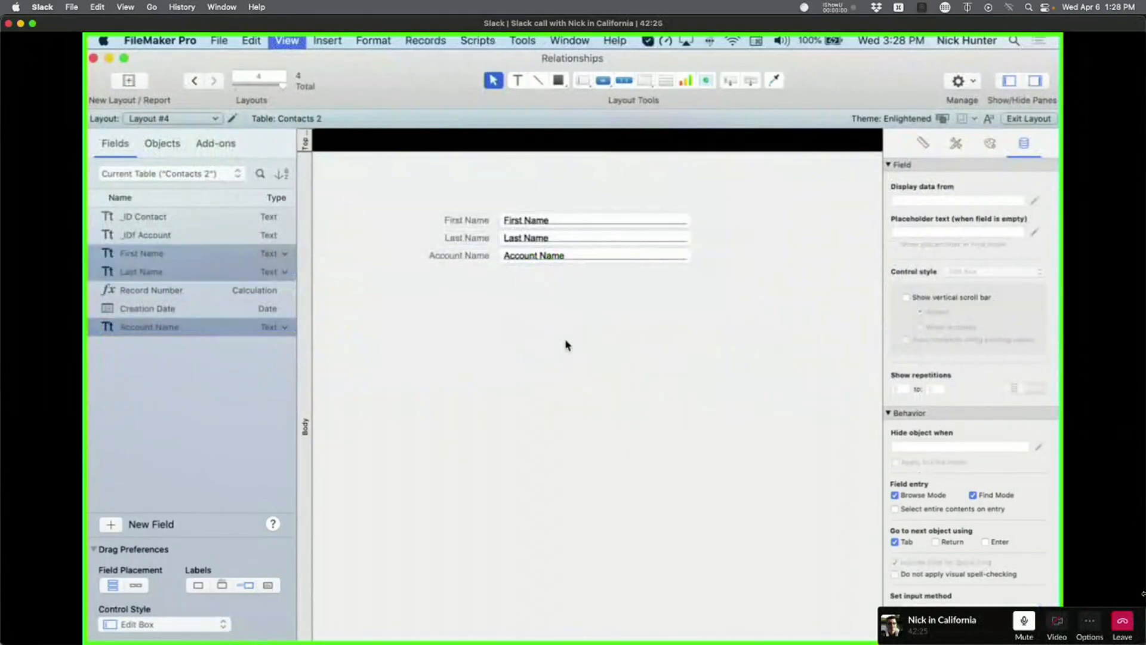
key("super+l")
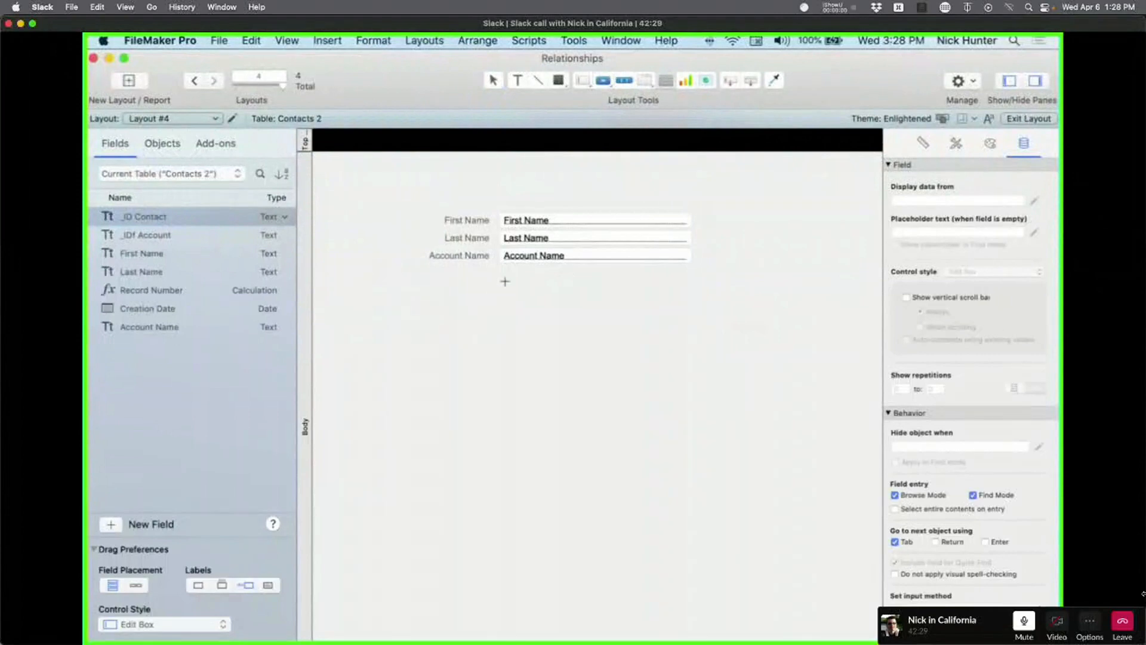
key("super+shift+d")
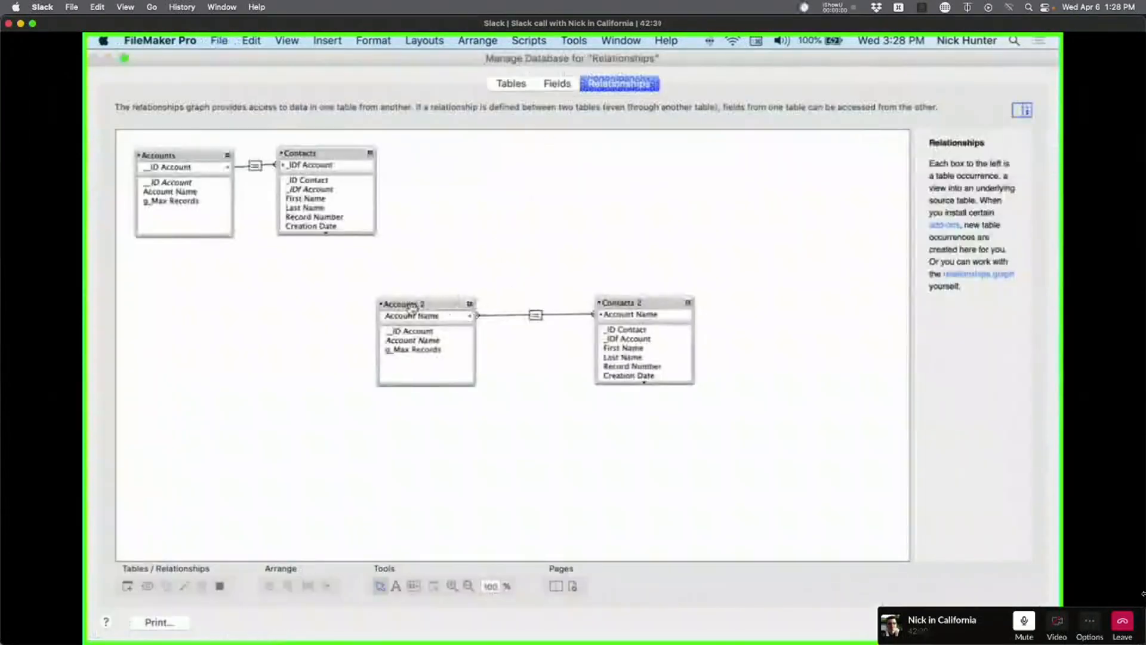
Place Accounts 2 and Contacts 2 side by side, close the graph, and cancel Portal Setup.
left_click(425, 305)
left_click_drag(424, 305, 719, 254)
left_click_drag(619, 303, 498, 256)
left_click_drag(681, 250, 367, 243)
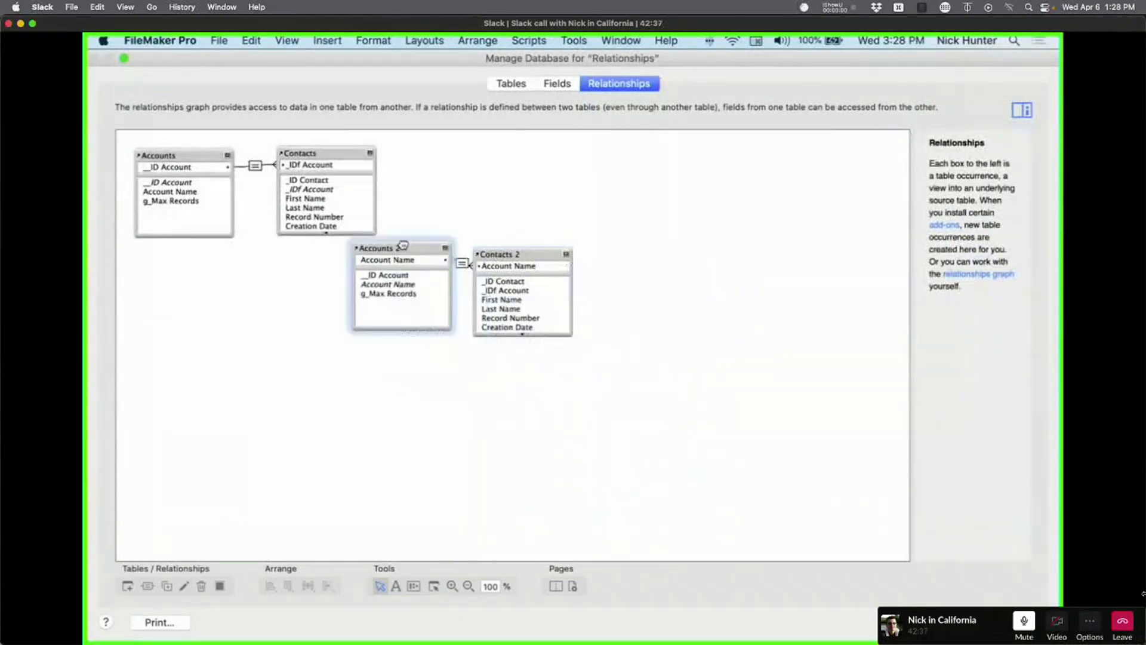
left_click_drag(548, 251, 704, 246)
left_click_drag(404, 260, 466, 284)
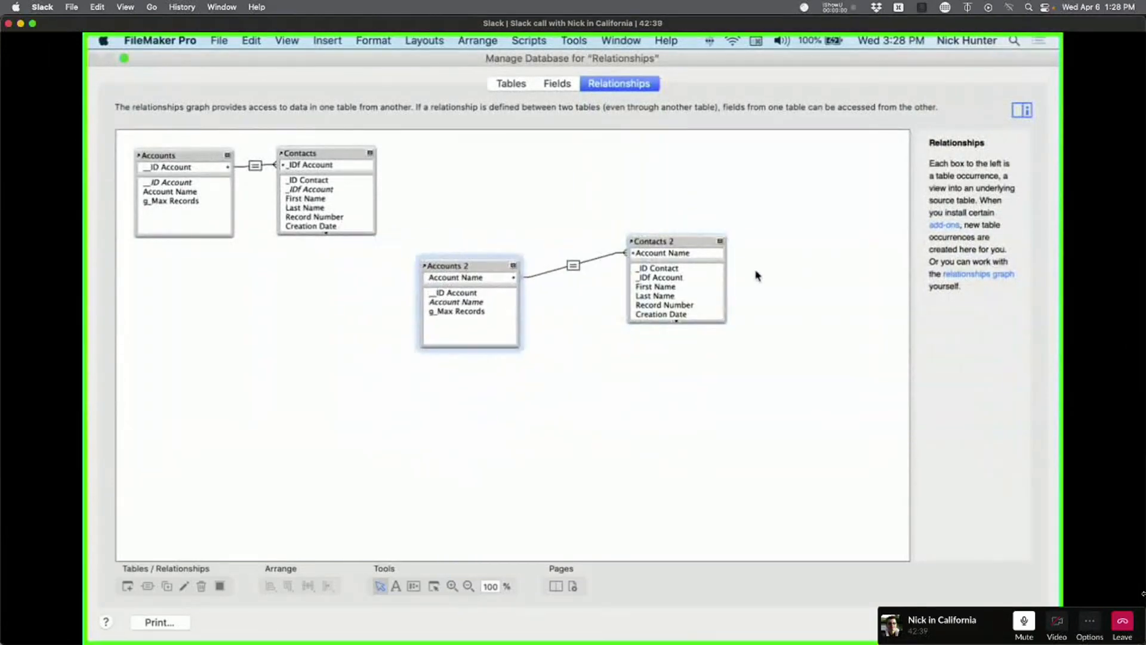
left_click_drag(691, 242, 640, 265)
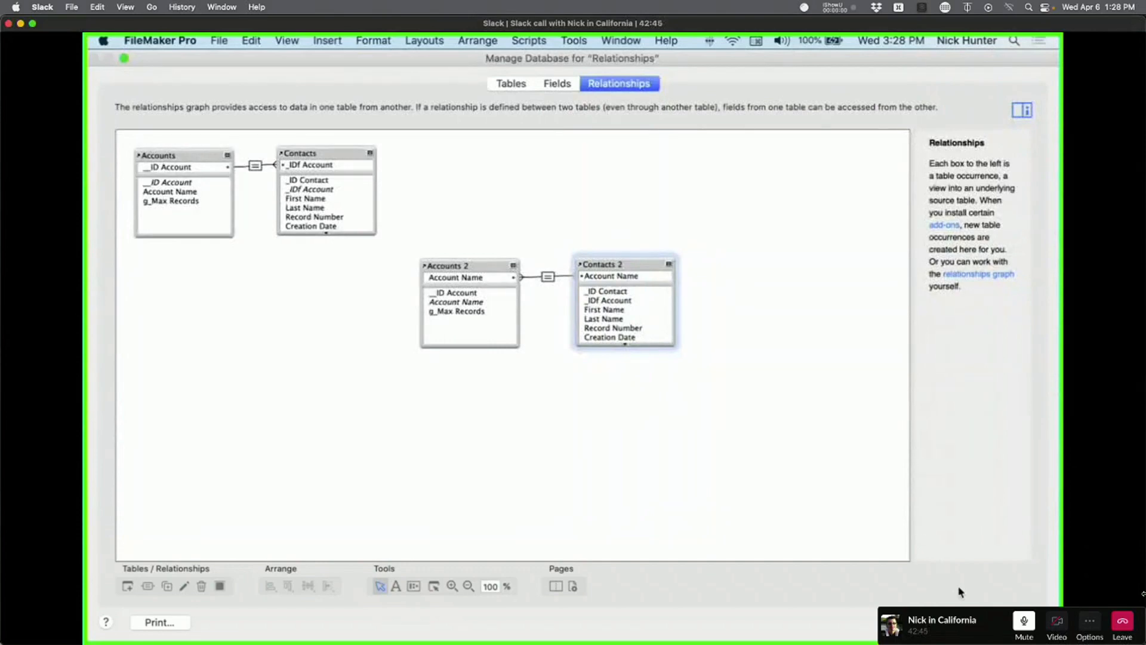
left_click(1013, 622)
left_click(651, 399)
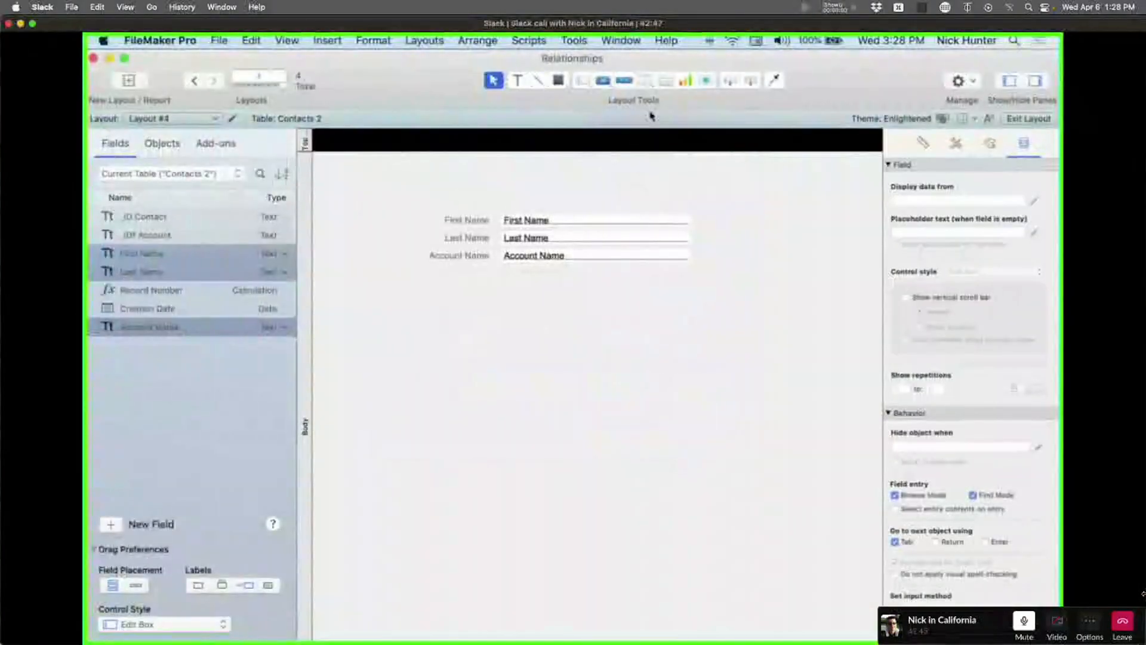
Draw a portal showing Accounts 2's Account Name below the Account Name field.
left_click(666, 80)
left_click_drag(518, 286, 715, 431)
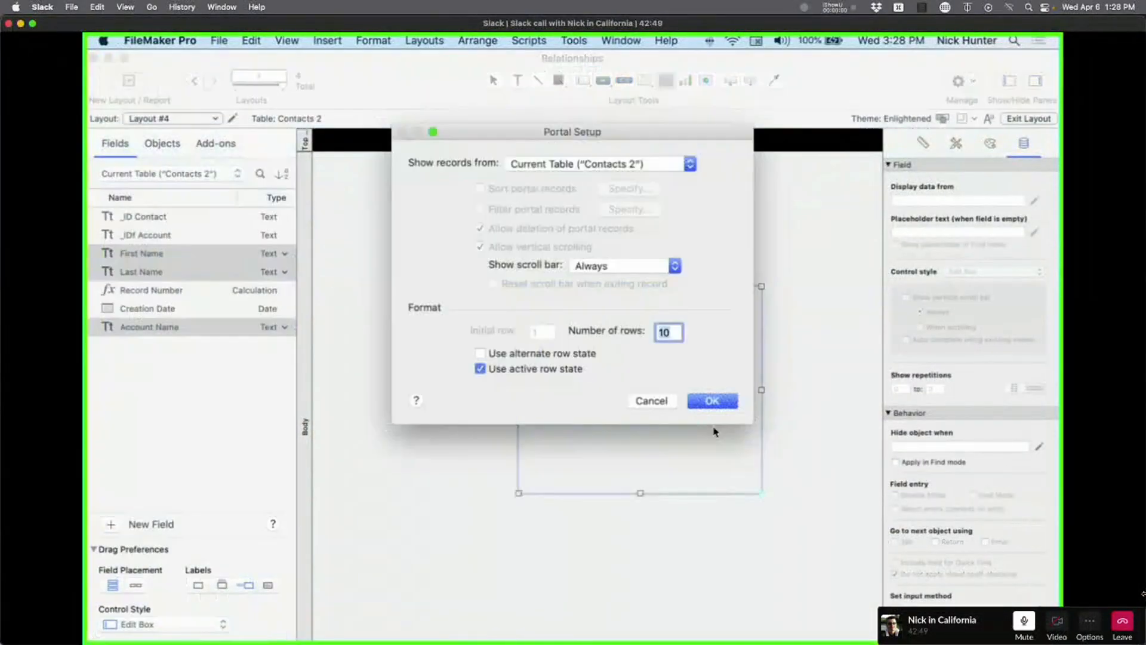
left_click(618, 165)
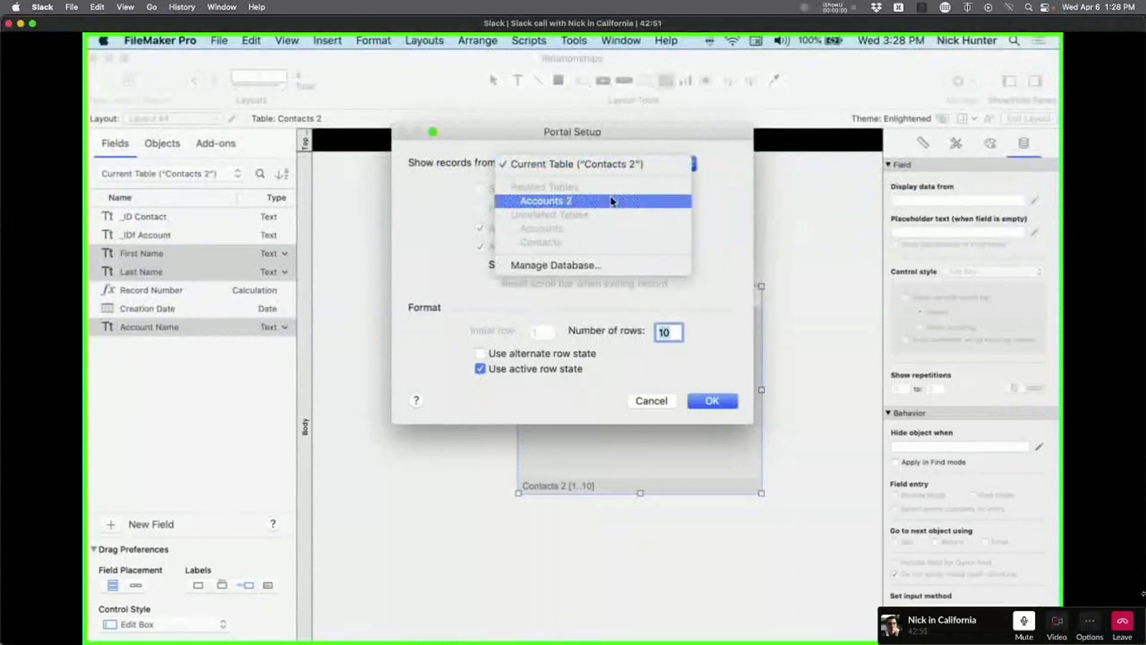
left_click(610, 201)
left_click(713, 401)
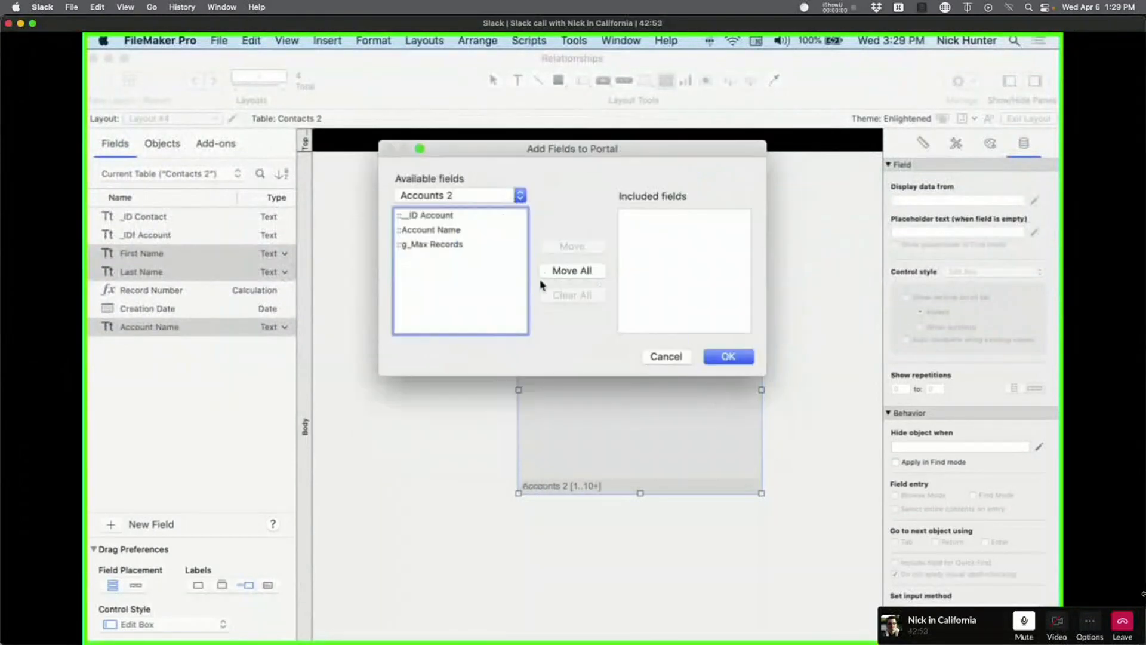
left_click(430, 230)
left_click(572, 246)
left_click(728, 356)
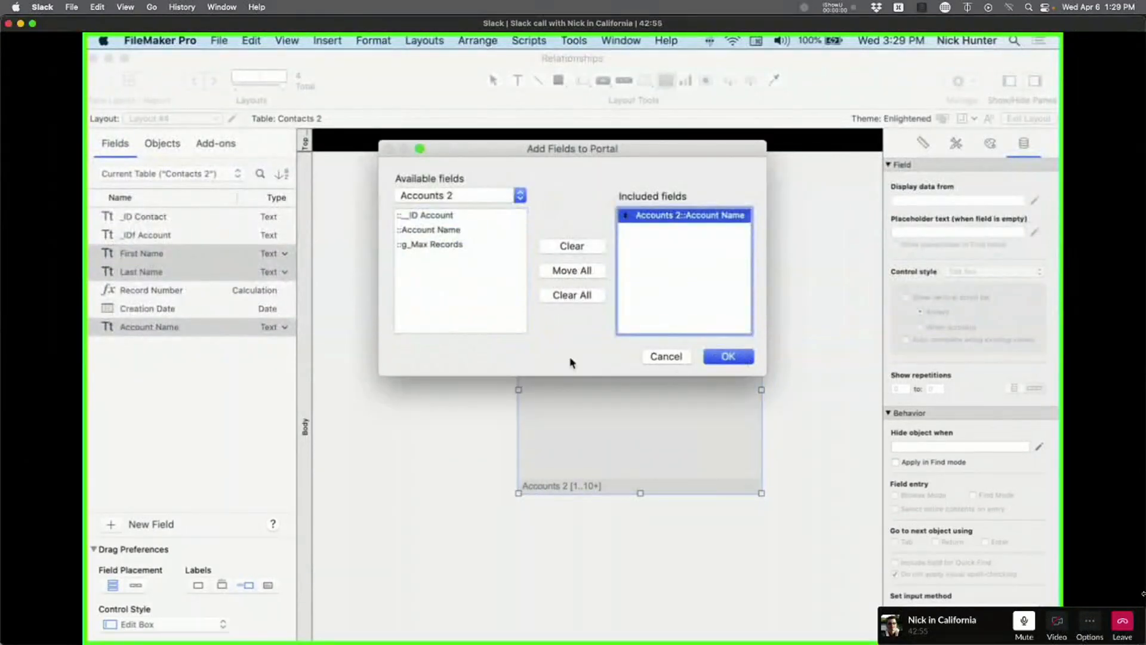
Switch to Browse mode and step forward through the contact records.
key("super+b")
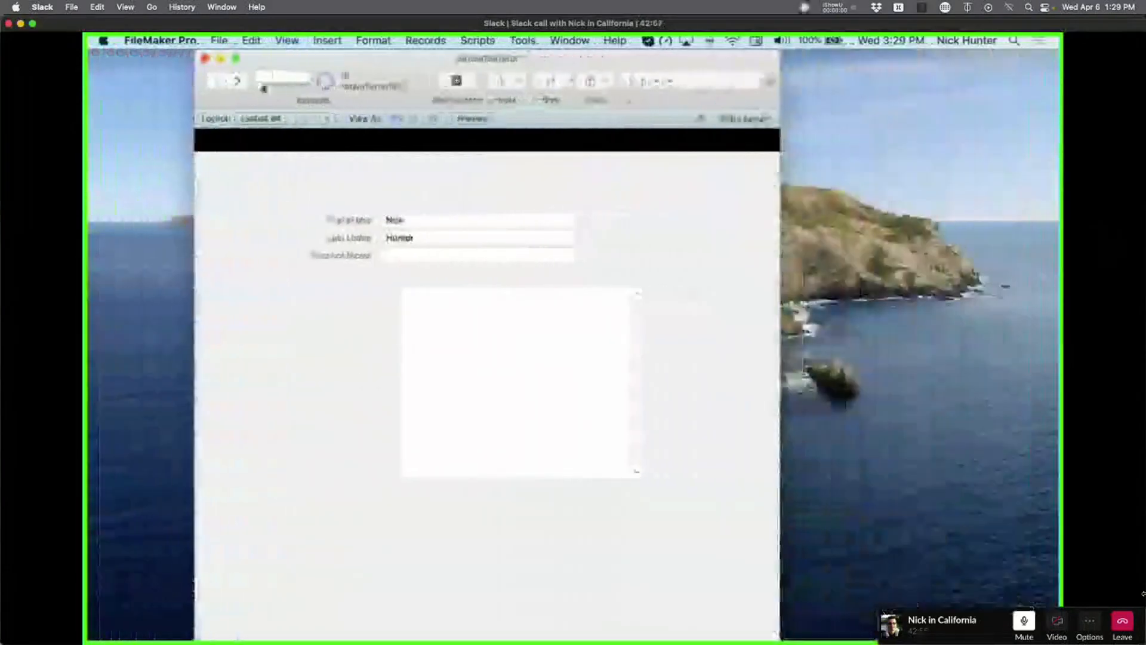
left_click(237, 81)
left_click(244, 83)
left_click(243, 83)
Step to the last contact record, then go back two records.
left_click(243, 83)
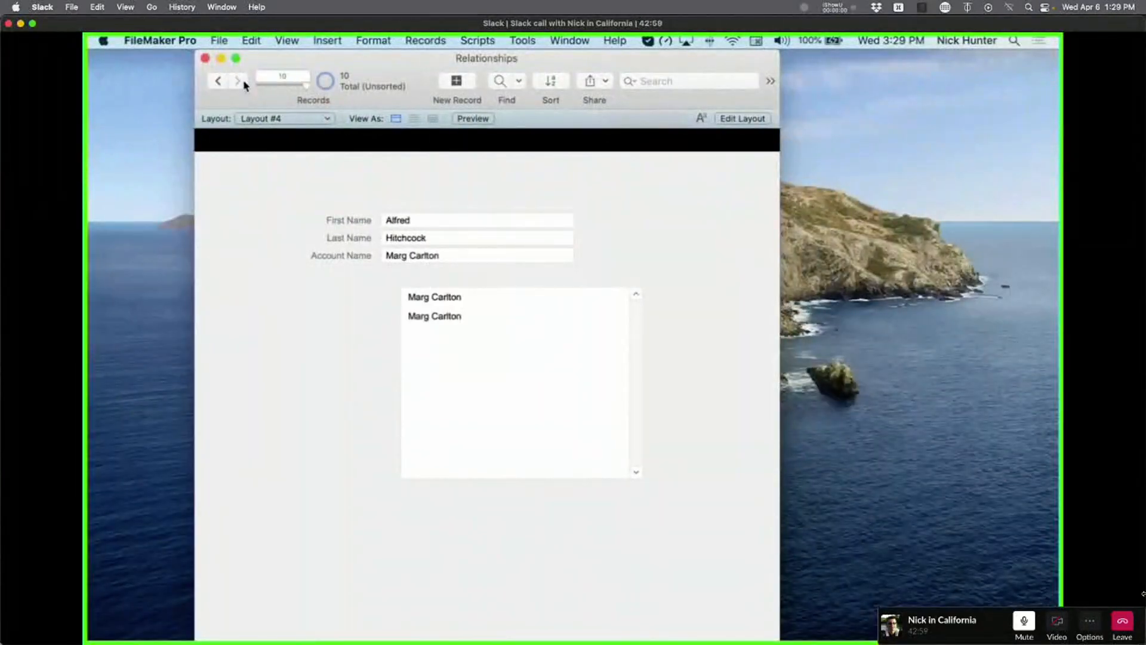
left_click(218, 84)
left_click(218, 84)
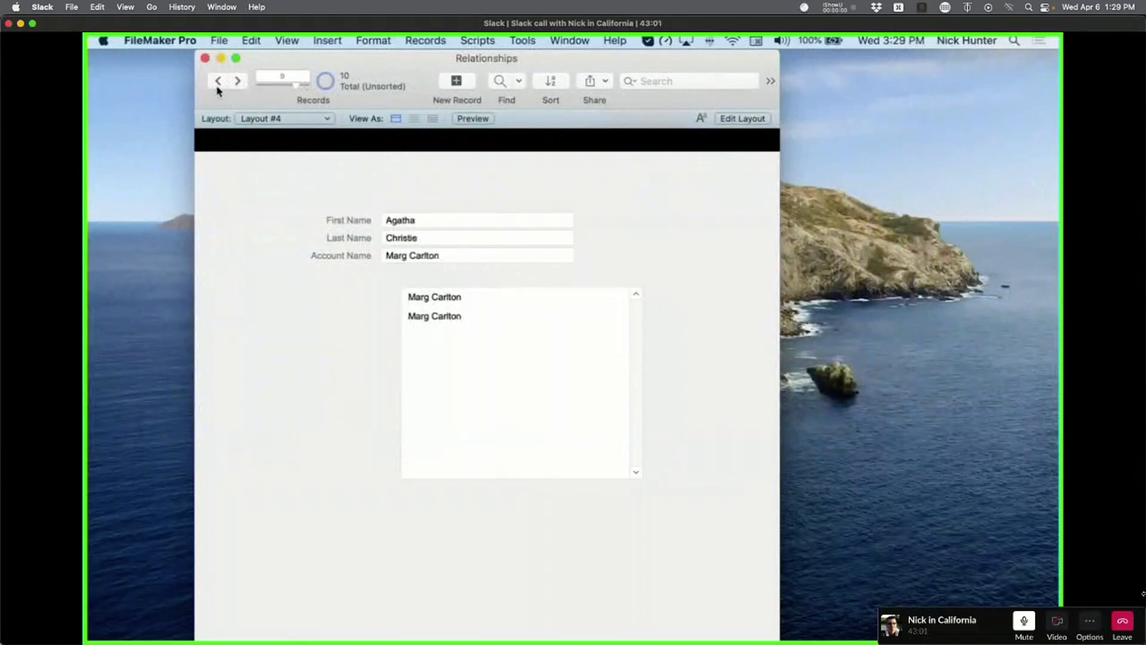
Click between the two related-account portal rows, then switch to Layout #3.
left_click(475, 317)
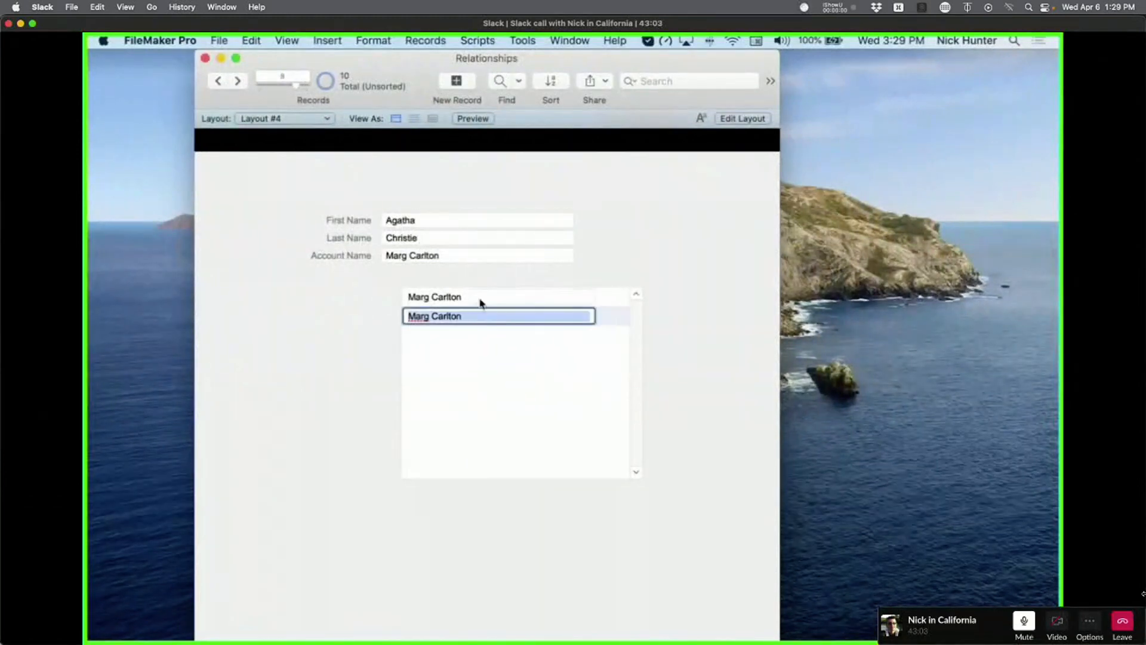
left_click(478, 297)
left_click(478, 317)
left_click(483, 302)
left_click(484, 317)
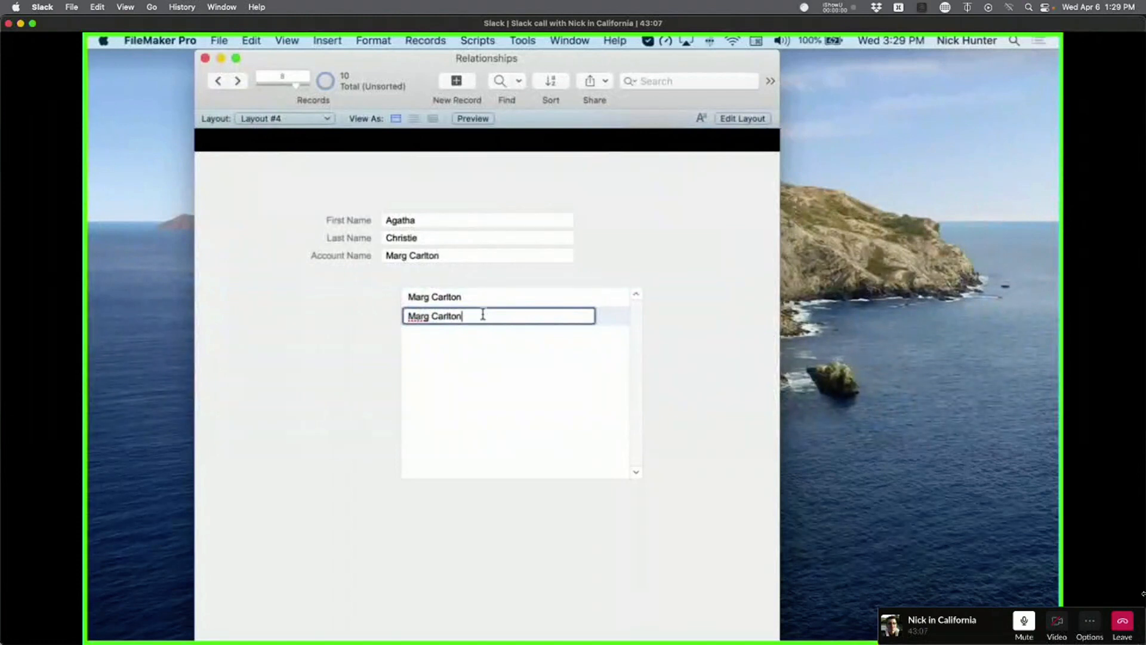
left_click(481, 296)
left_click(479, 315)
left_click(268, 118)
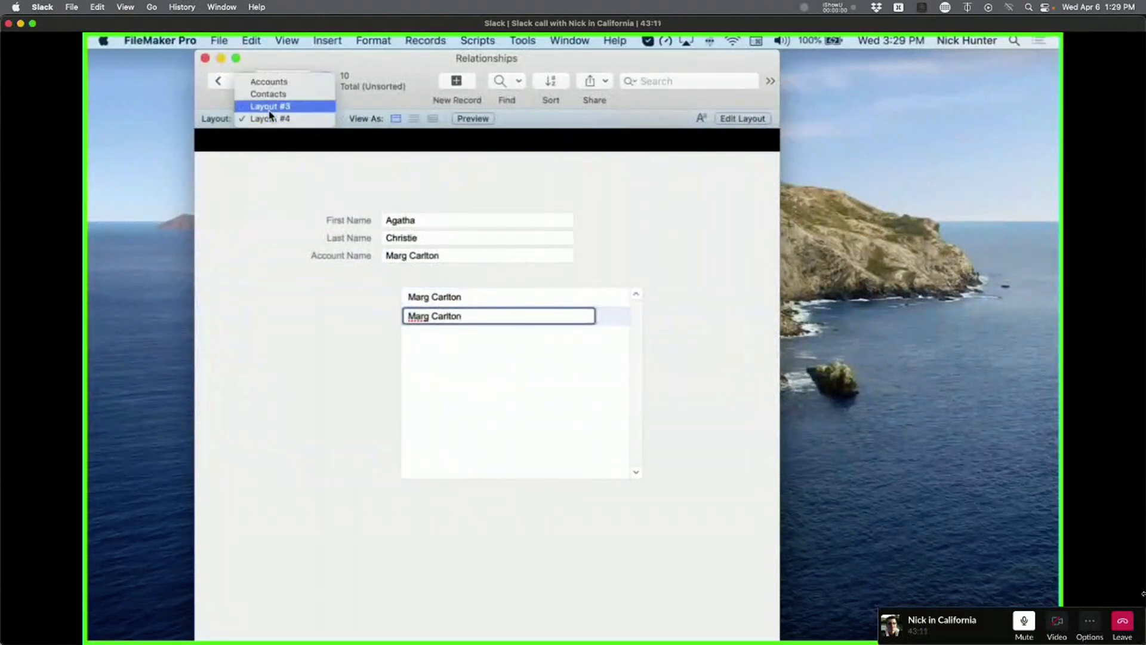
left_click(260, 111)
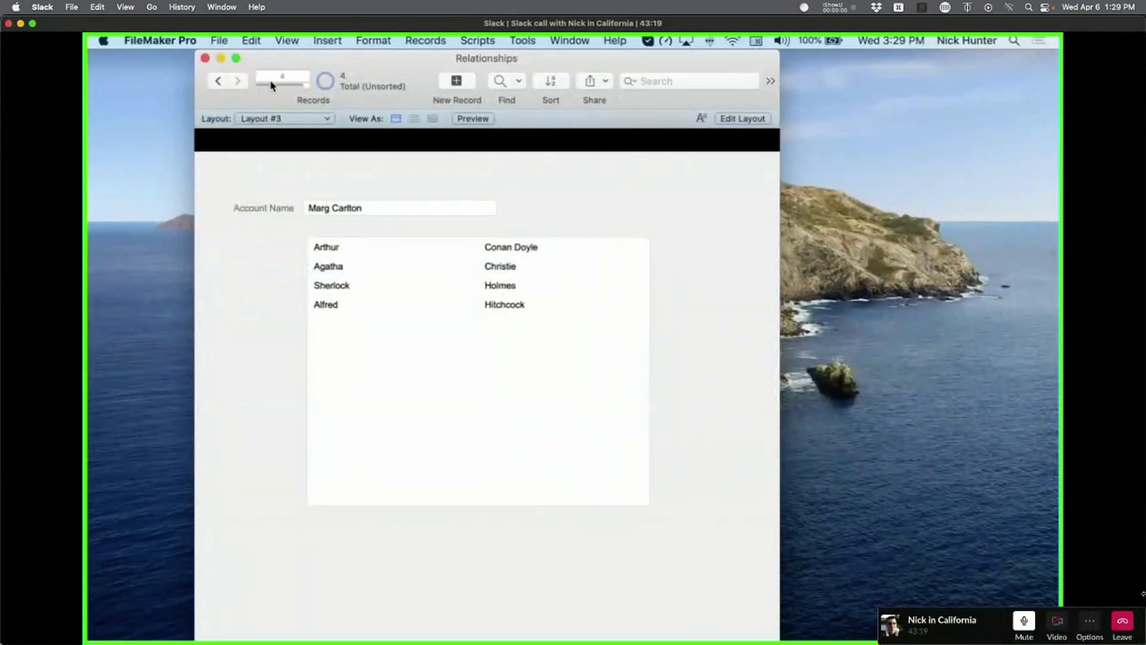
Open Layout #4 in a new window and step through its contact records.
double_click(330, 207)
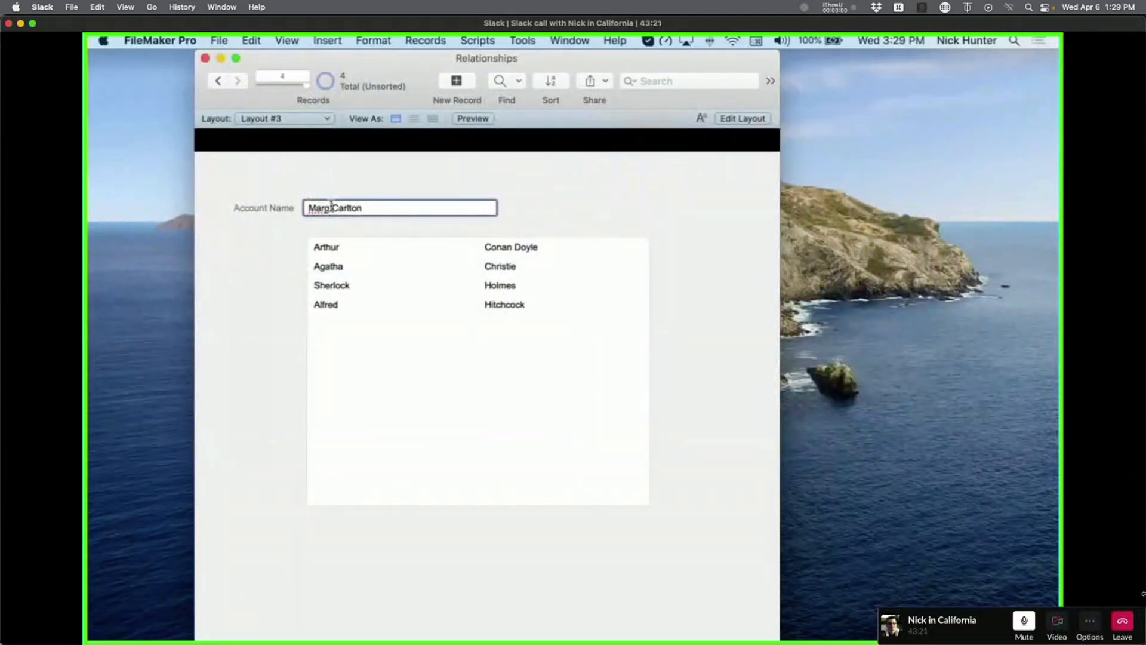
key("super+shift+l")
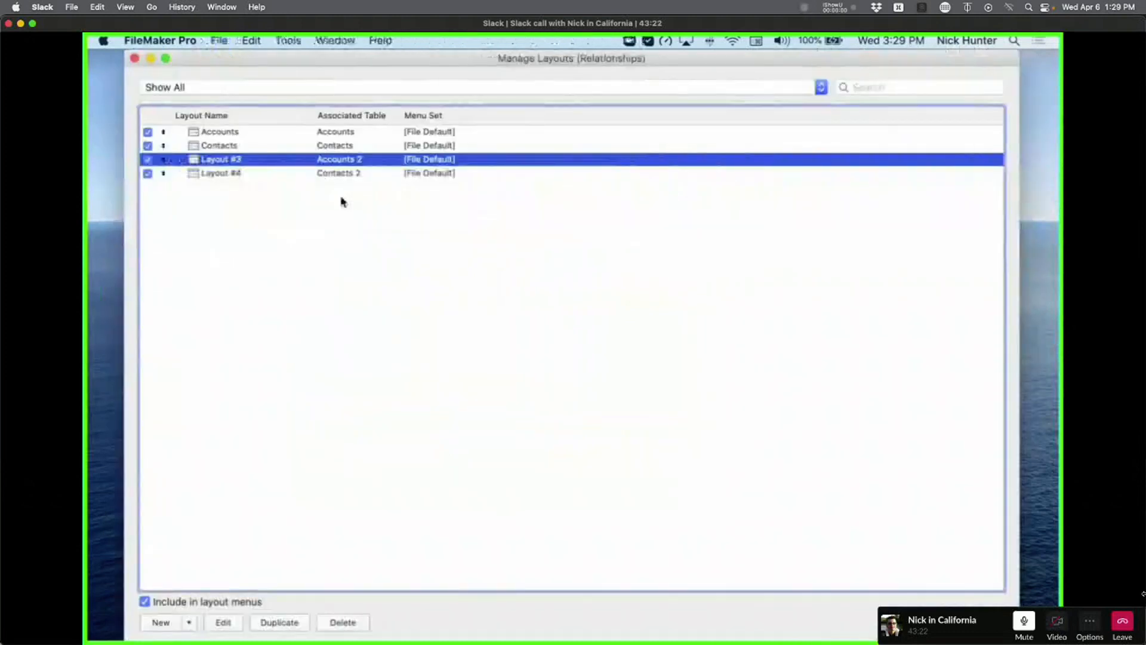
left_click(284, 173)
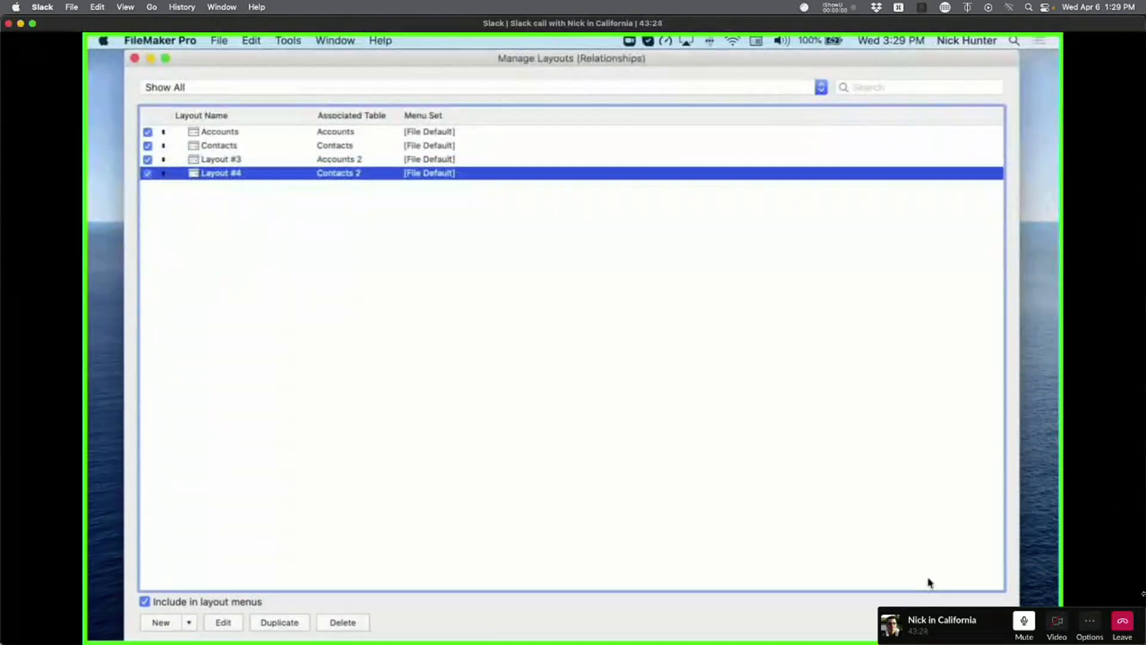
left_click(222, 82)
left_click(406, 173)
key("super+w")
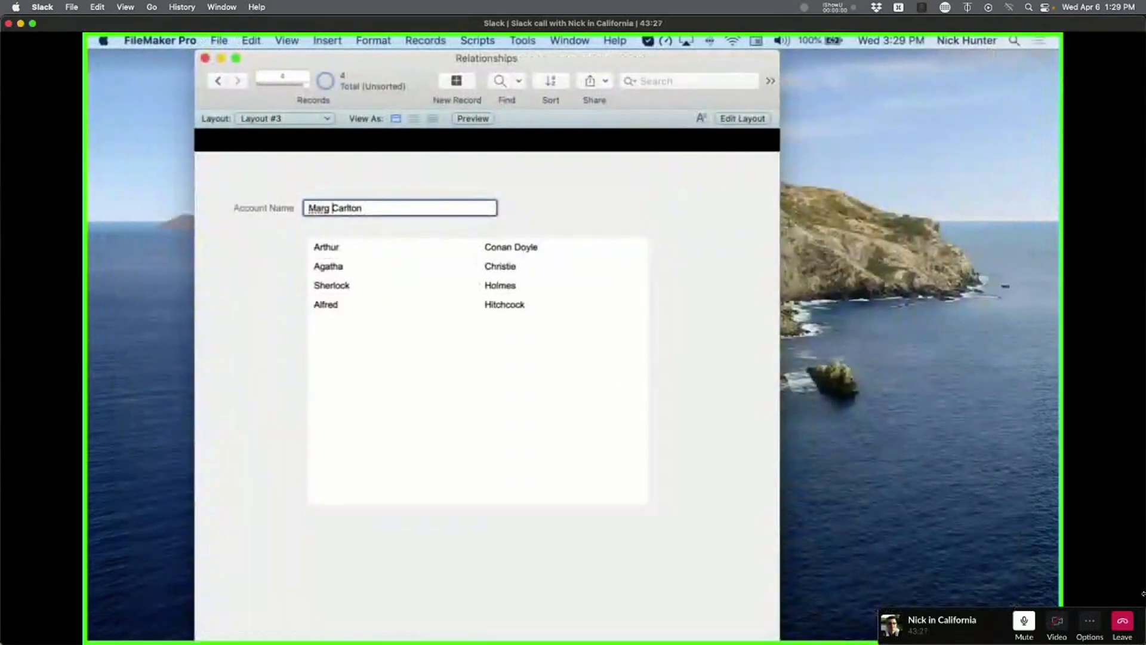
left_click_drag(429, 58, 610, 188)
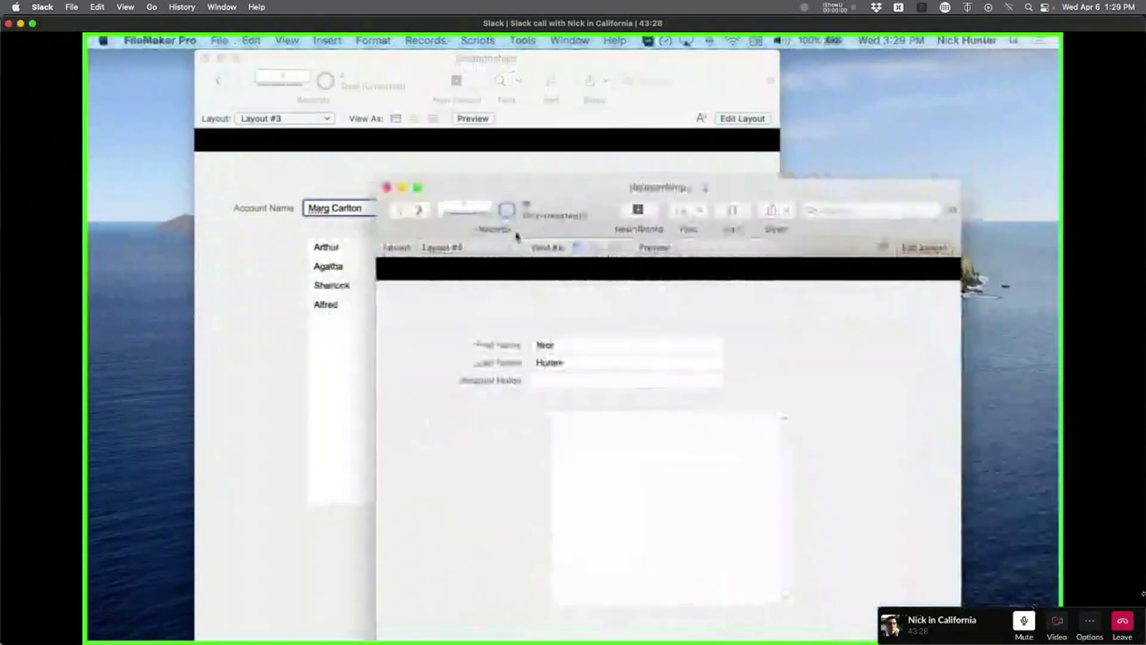
left_click(421, 214)
left_click(421, 214)
left_click(422, 214)
Enable Table View in Layout #4's Layout Setup Views settings.
key("super+l")
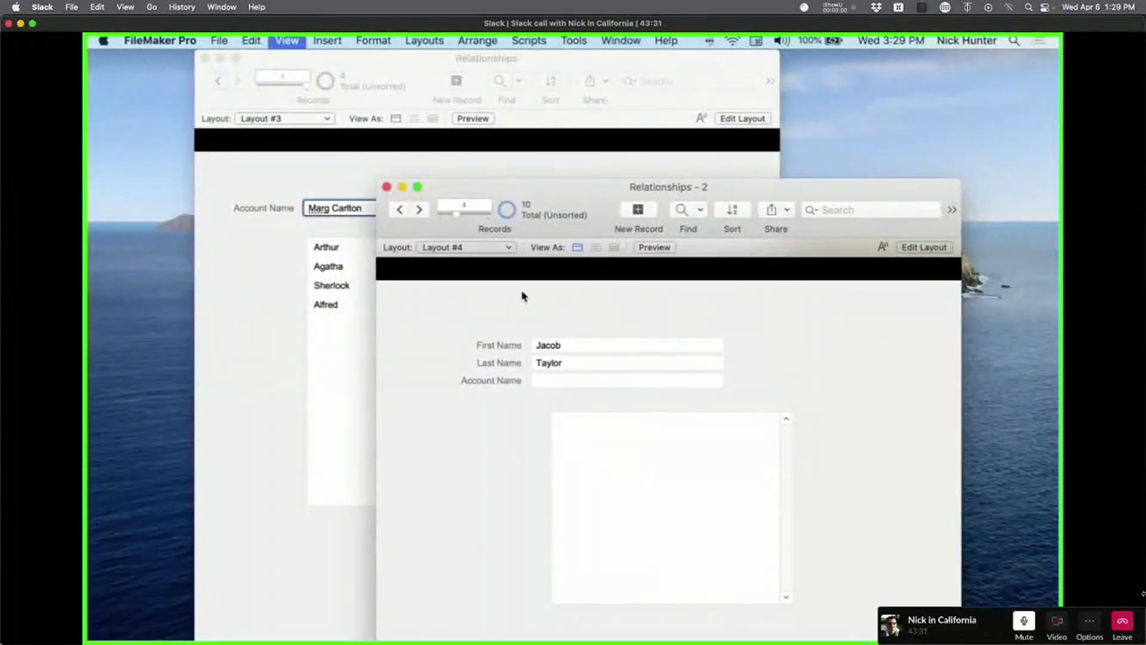
left_click(233, 246)
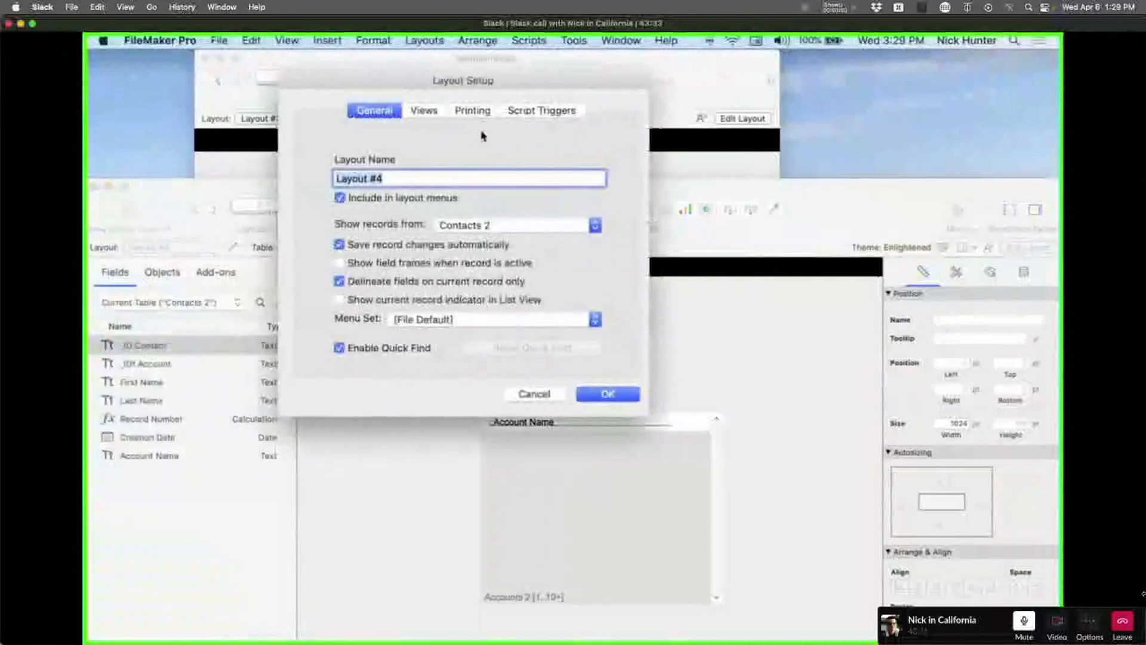
left_click(537, 111)
left_click(376, 110)
left_click(424, 110)
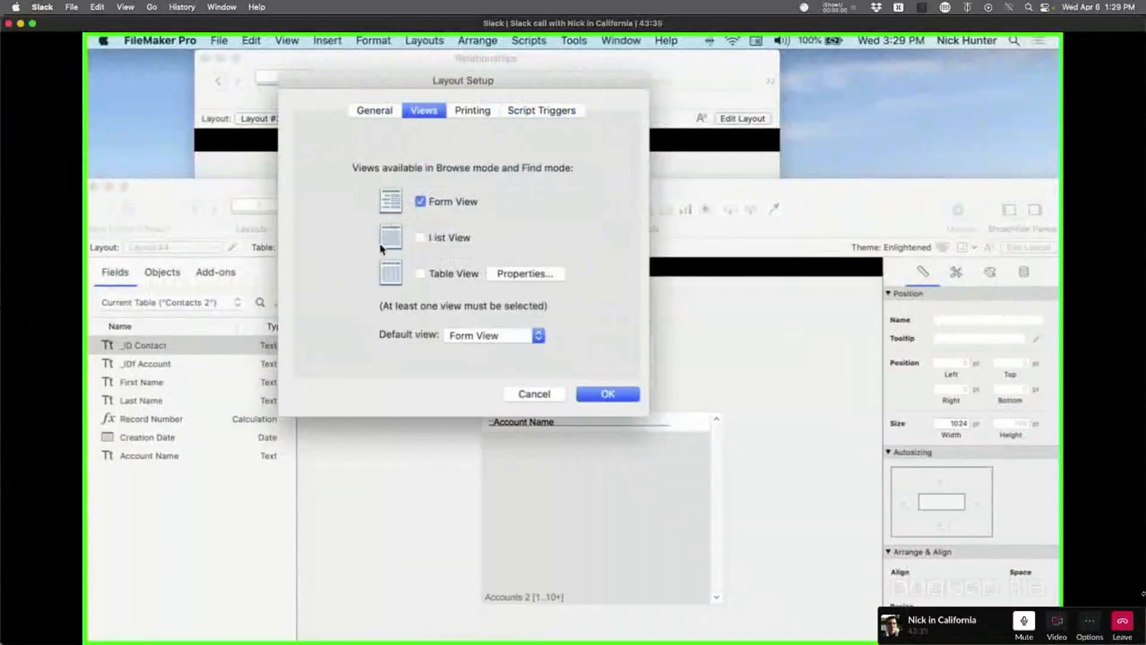
left_click(417, 273)
left_click(527, 271)
left_click(702, 445)
left_click(639, 395)
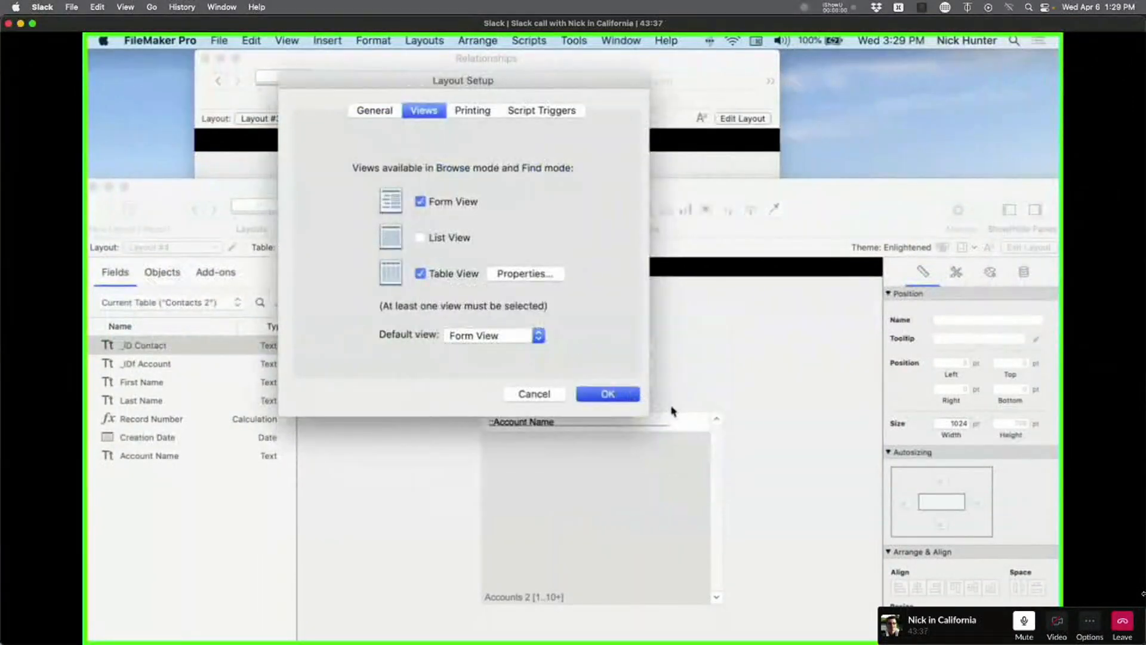
Show Layout #4's contacts in Table View and bring the Layout #3 window forward.
key("super+b")
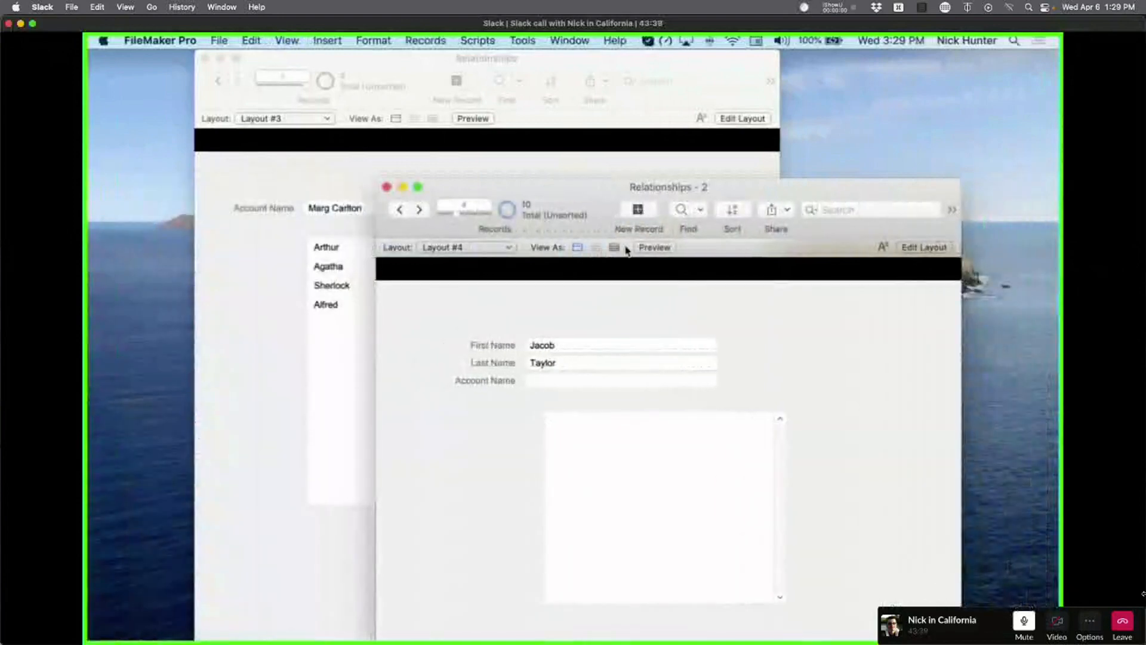
left_click(614, 247)
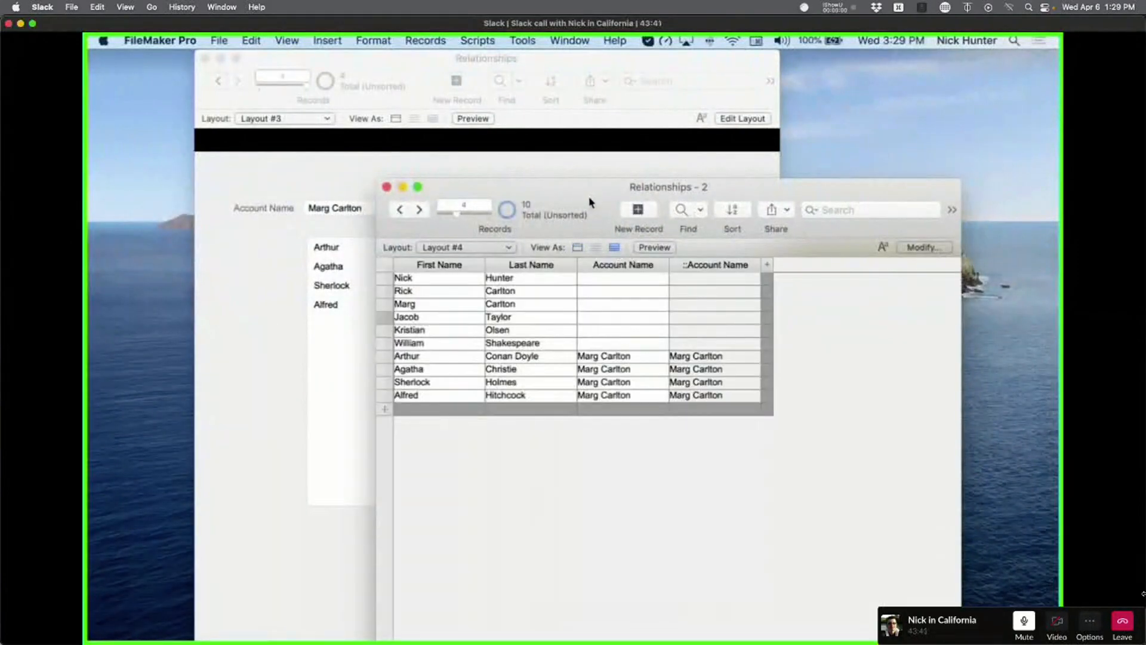
left_click_drag(590, 203, 782, 95)
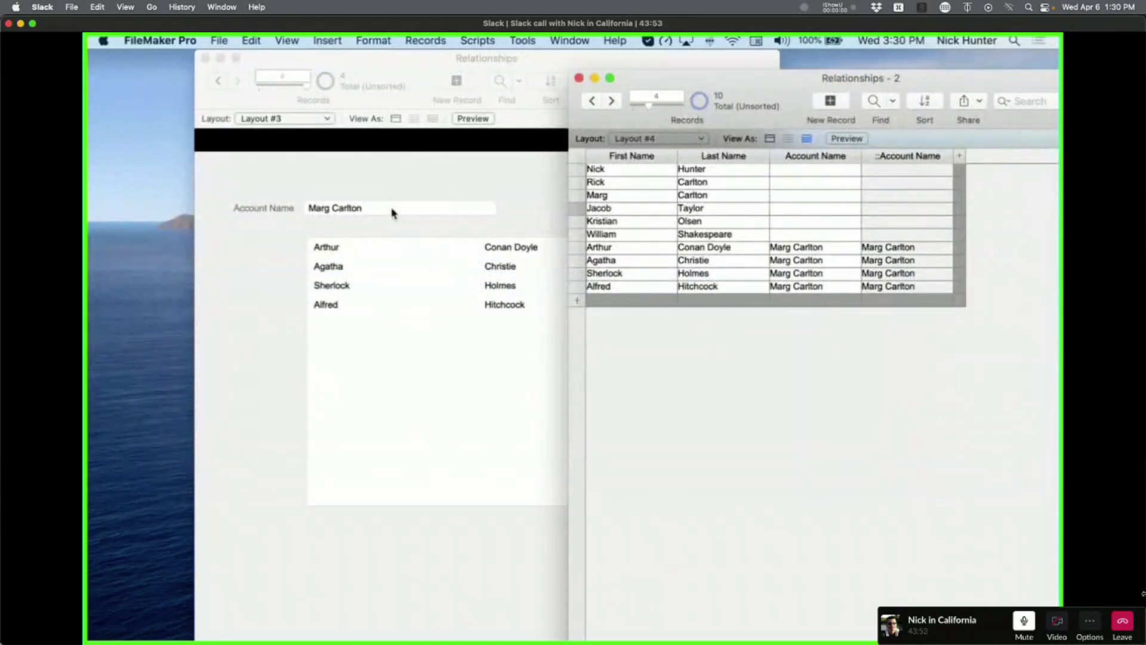
left_click(338, 187)
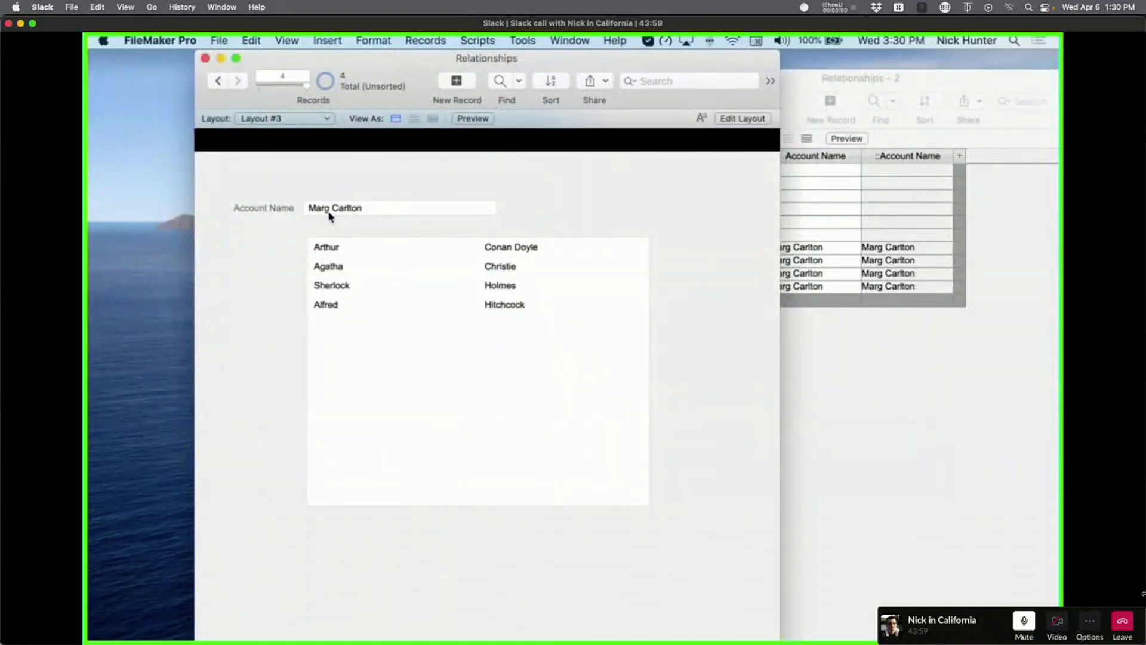
Return Layout #4 to Form view, step through its contacts, and open the relationships graph.
left_click(893, 351)
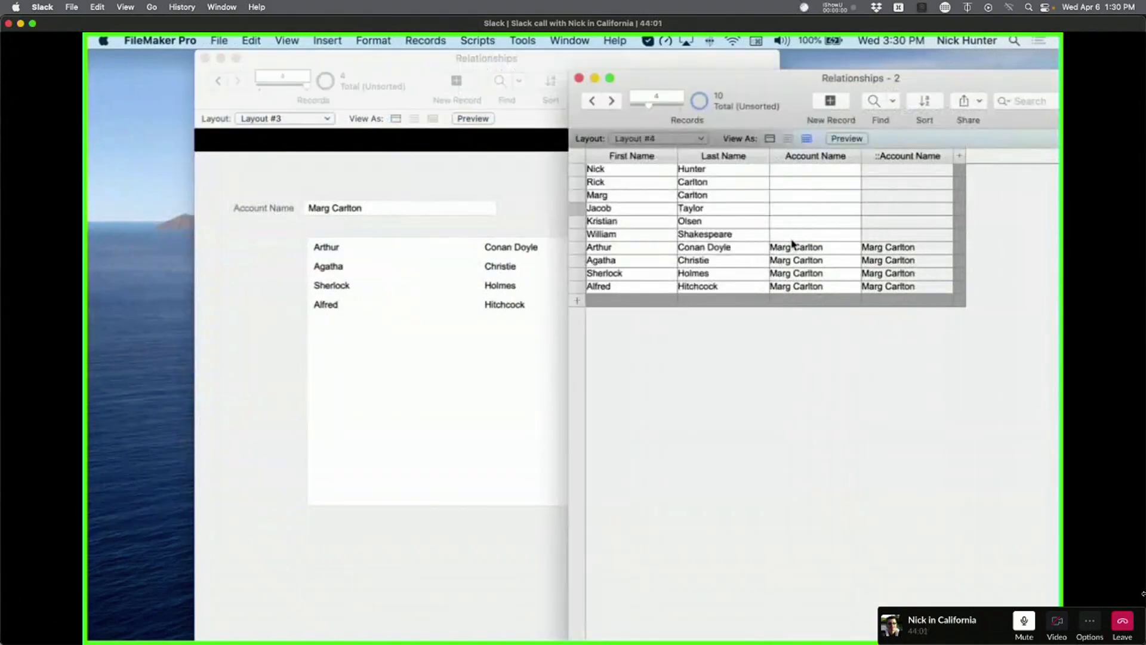
left_click(770, 139)
left_click(611, 101)
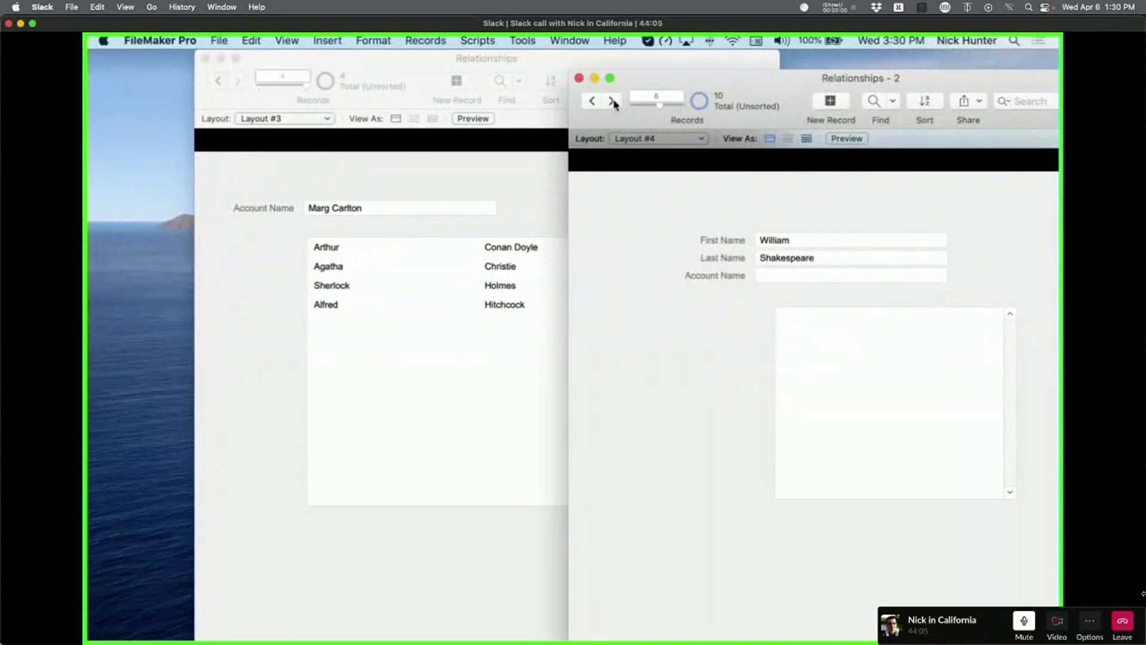
left_click(611, 100)
left_click(611, 101)
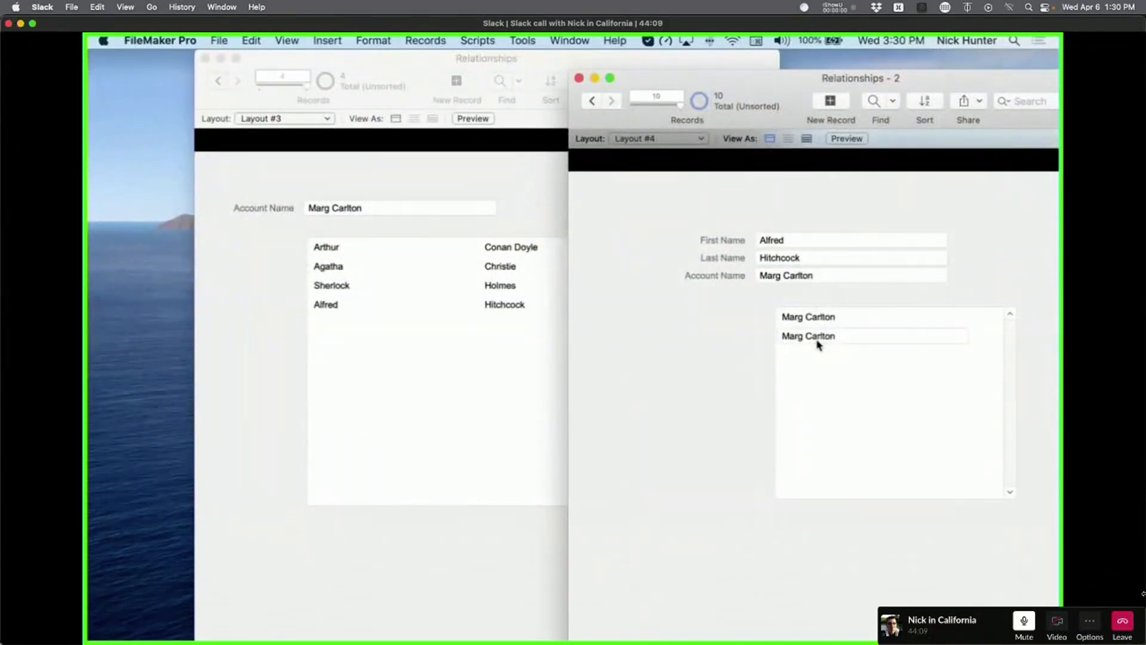
key("super+shift+d")
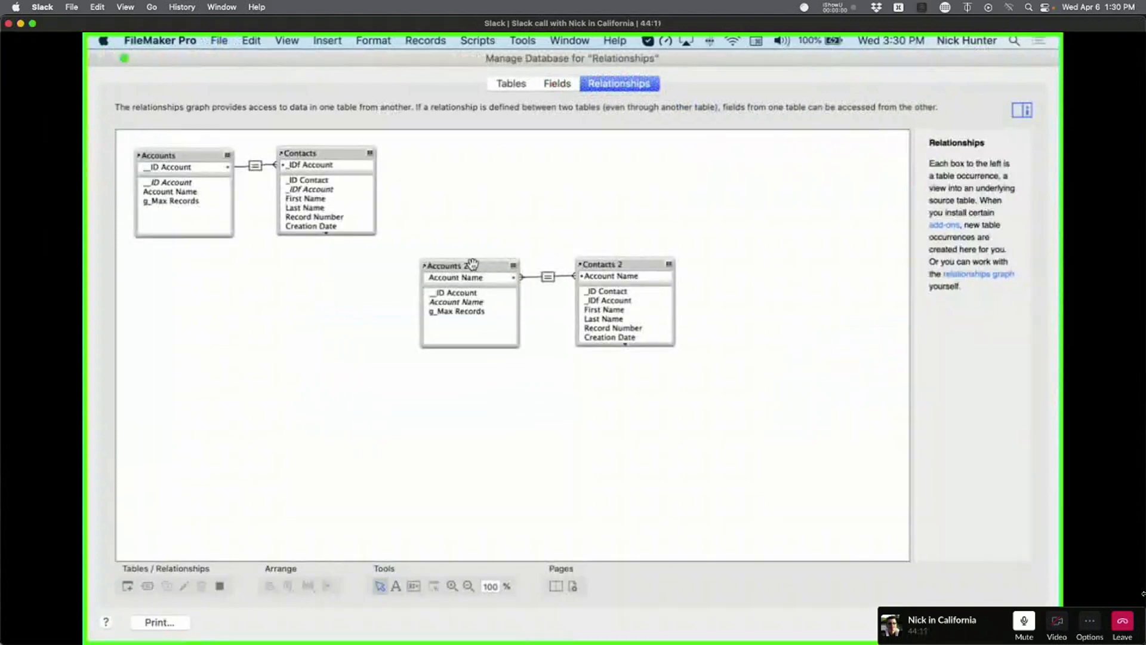
Drag the Accounts 2 and Contacts 2 boxes around until they sit neatly side by side.
left_click_drag(472, 263, 706, 256)
left_click_drag(617, 261, 506, 265)
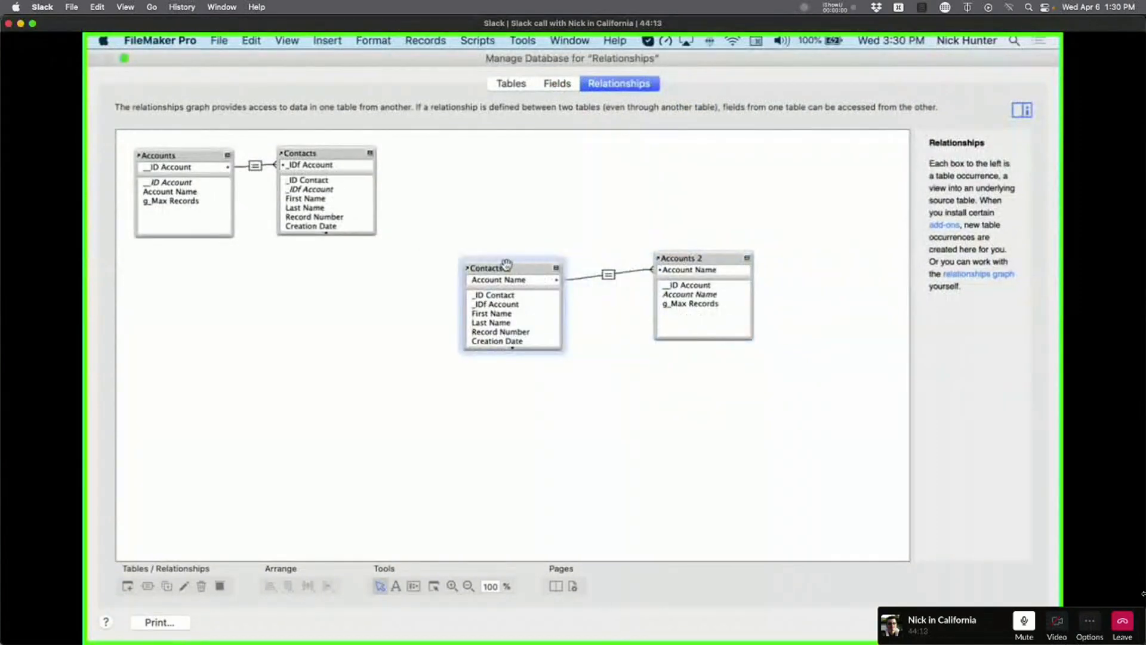
left_click_drag(737, 258, 428, 289)
left_click_drag(536, 269, 570, 271)
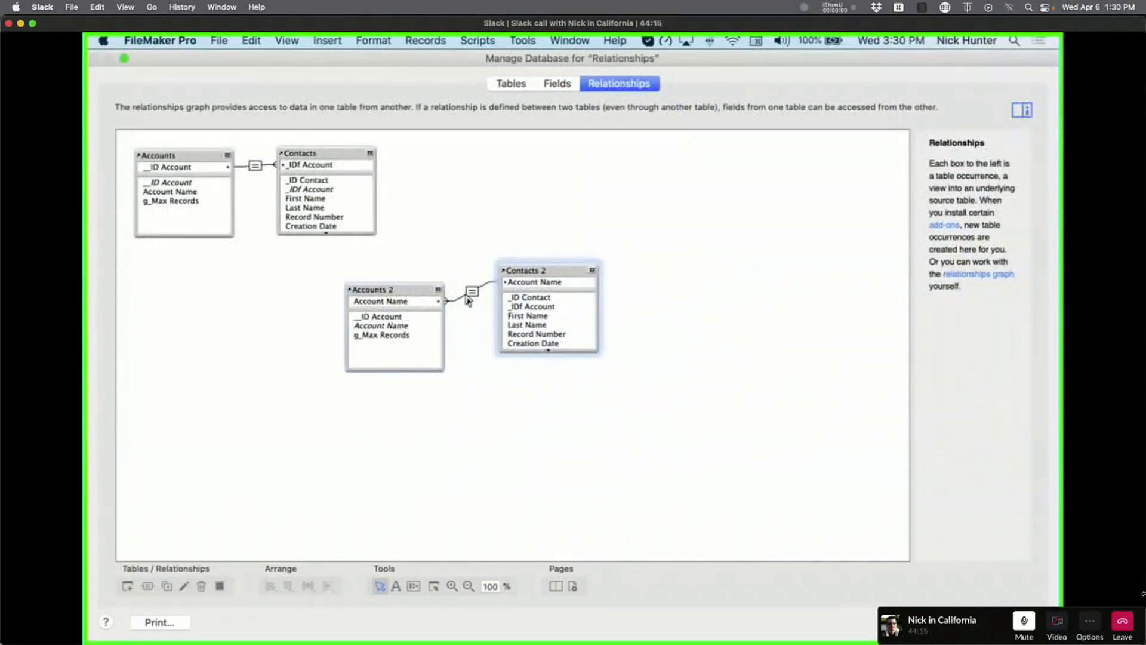
mouse_move(416, 287)
left_mouse_down()
mouse_move(702, 267)
mouse_move(412, 274)
left_mouse_up()
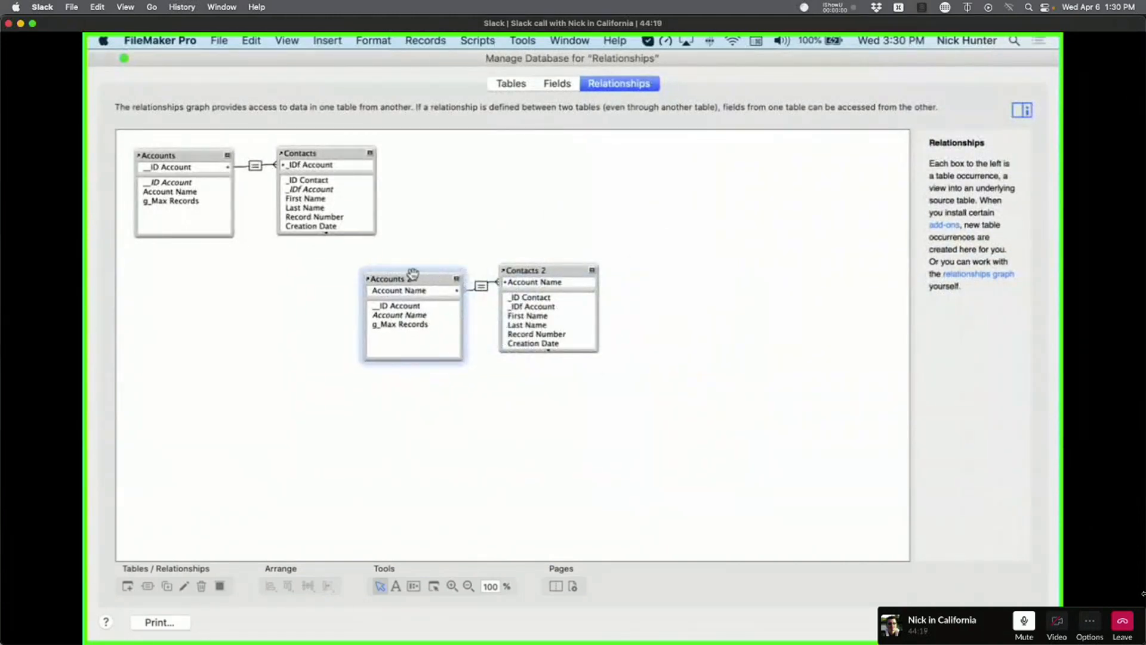
left_click(543, 271)
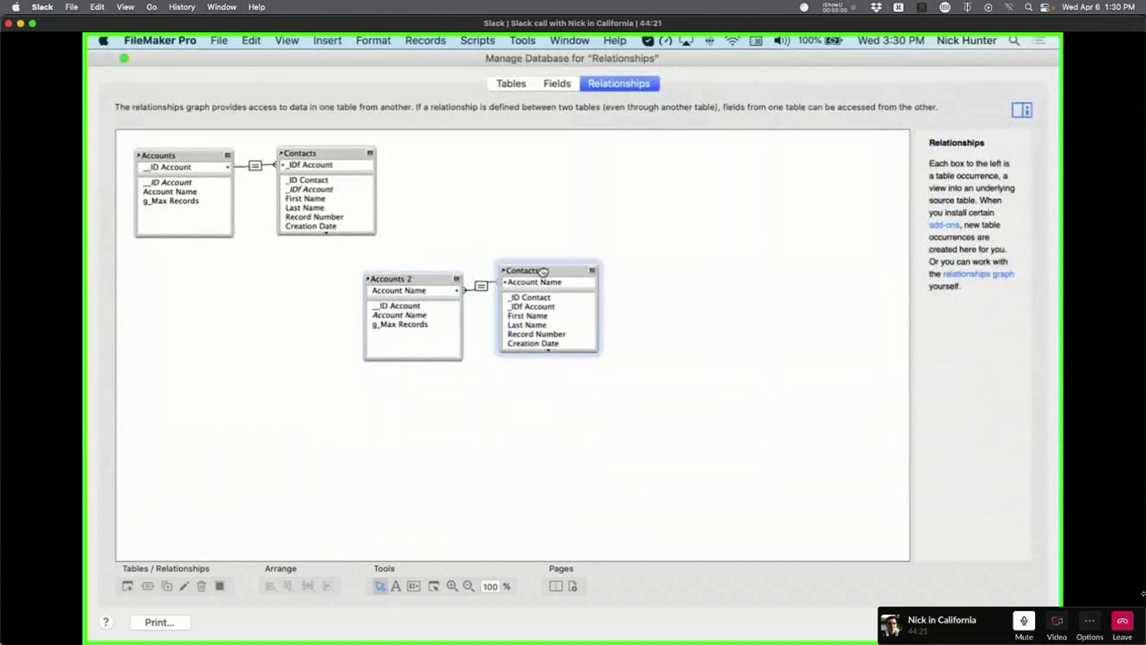
left_click_drag(543, 272, 546, 272)
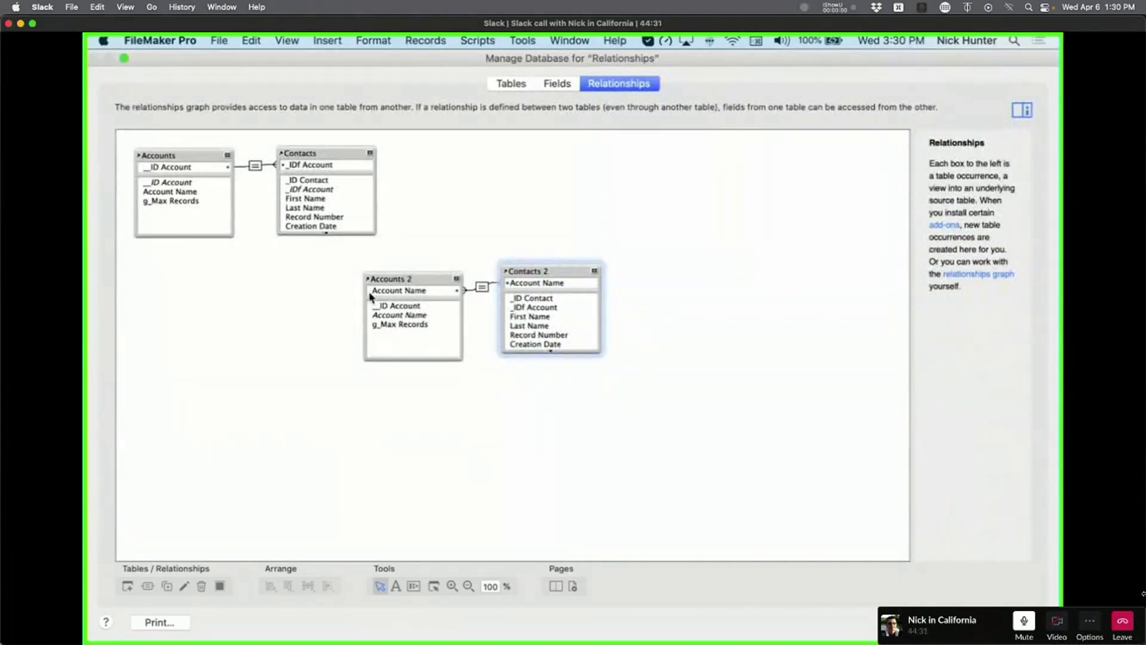
left_click(388, 275)
left_click(537, 266)
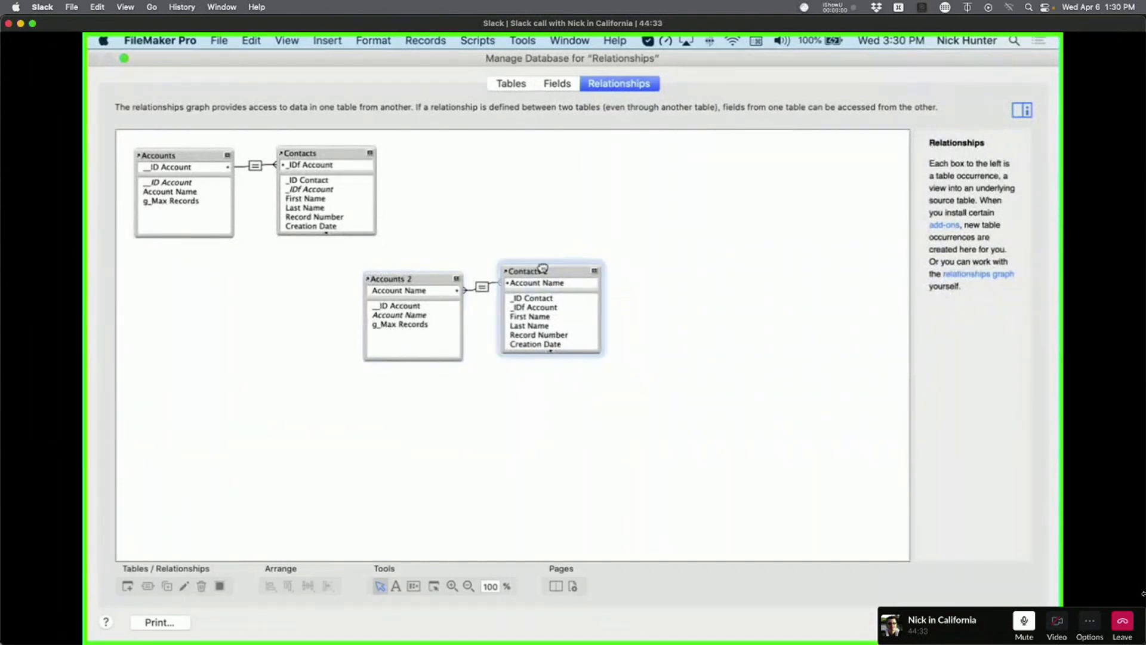
mouse_move(406, 277)
left_mouse_down()
mouse_move(380, 269)
mouse_move(406, 273)
left_mouse_up()
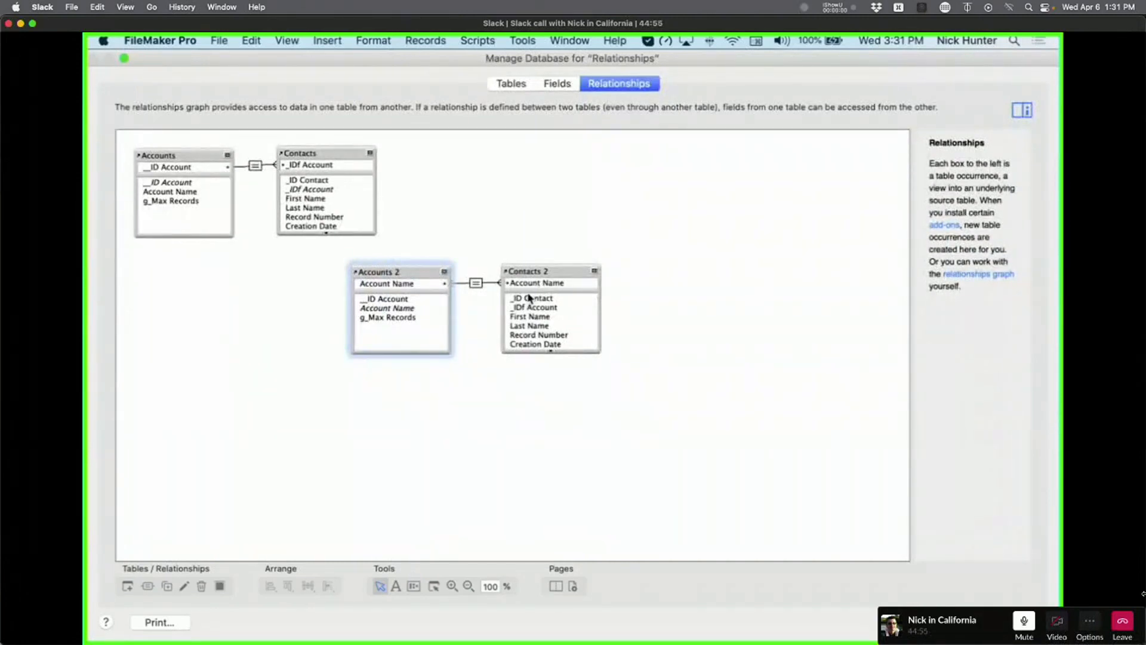
Decline discarding the database changes twice, then show the Tables list.
key("Escape")
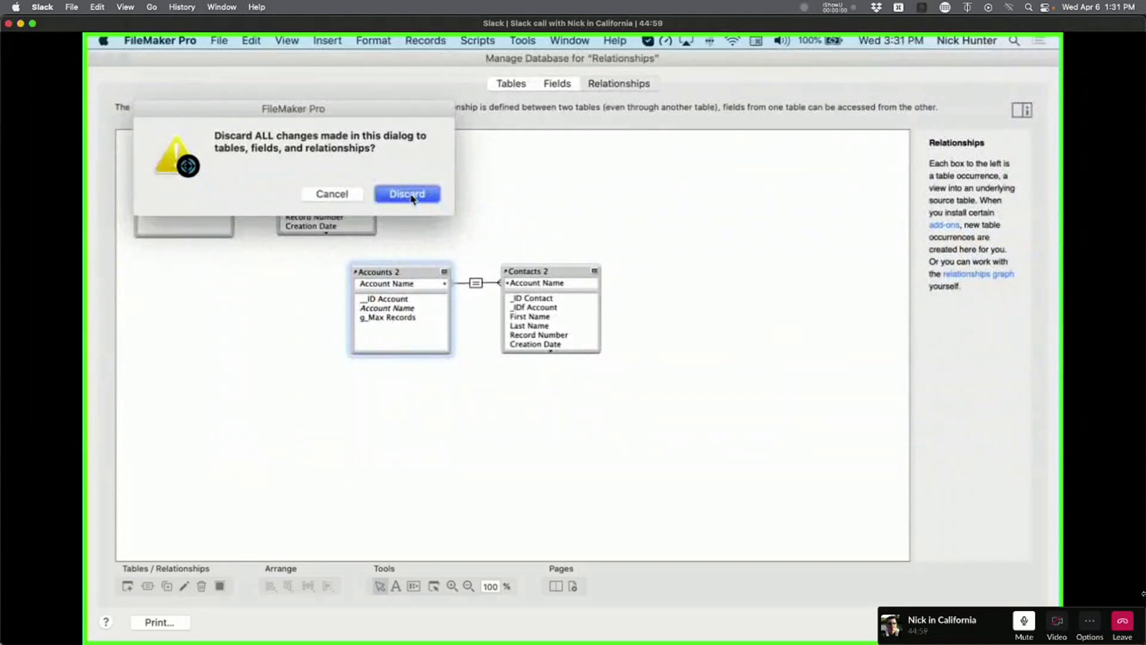
left_click(337, 200)
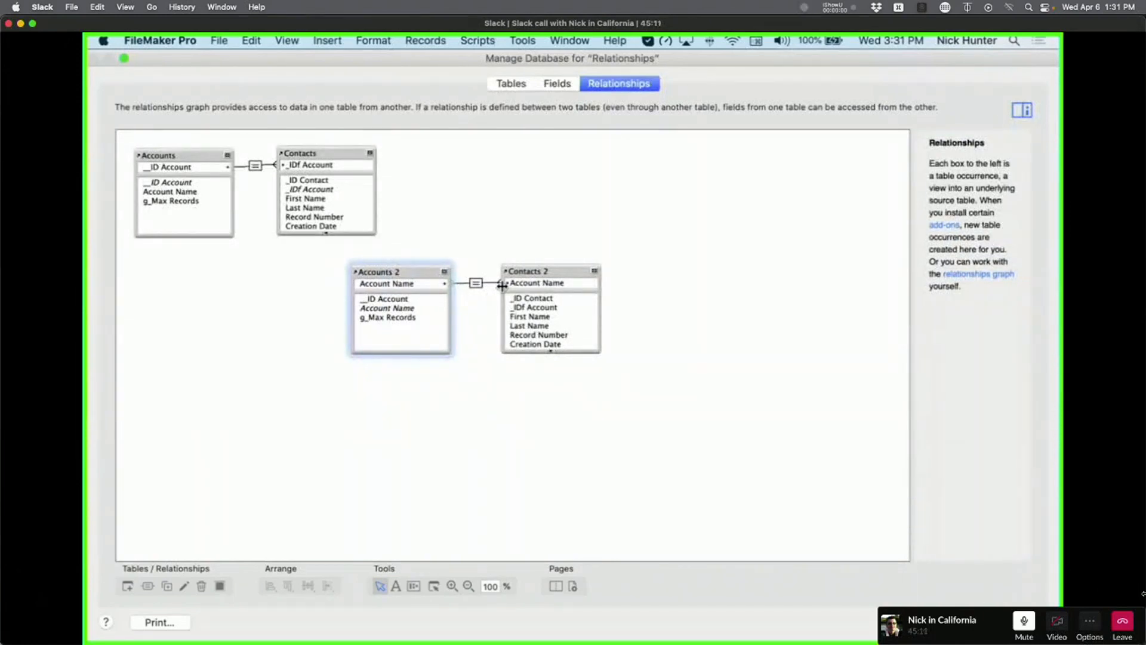
key("Escape")
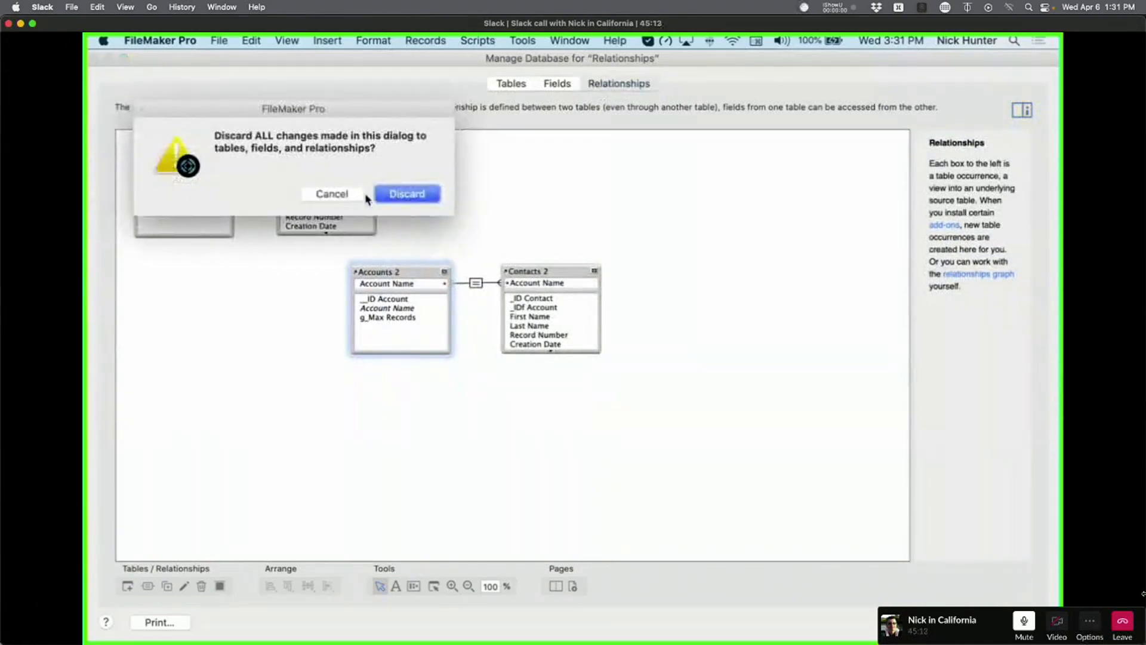
left_click(365, 195)
left_click(520, 88)
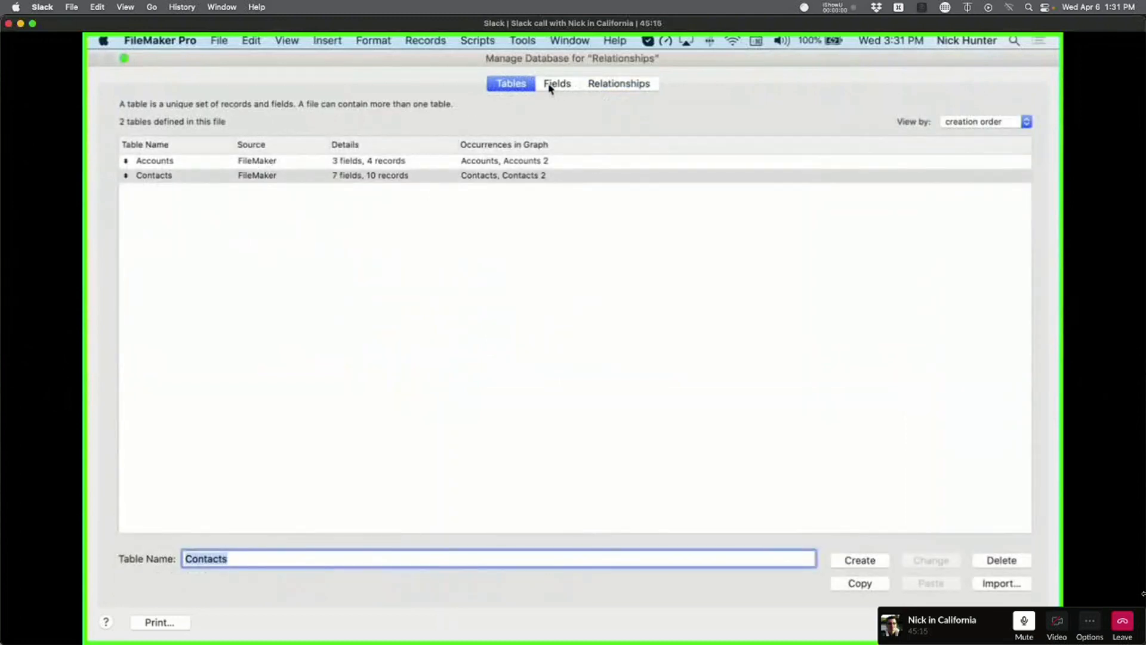
Review the Contacts fields, select both table occurrences in the graph, then save and close Manage Database.
left_click(550, 88)
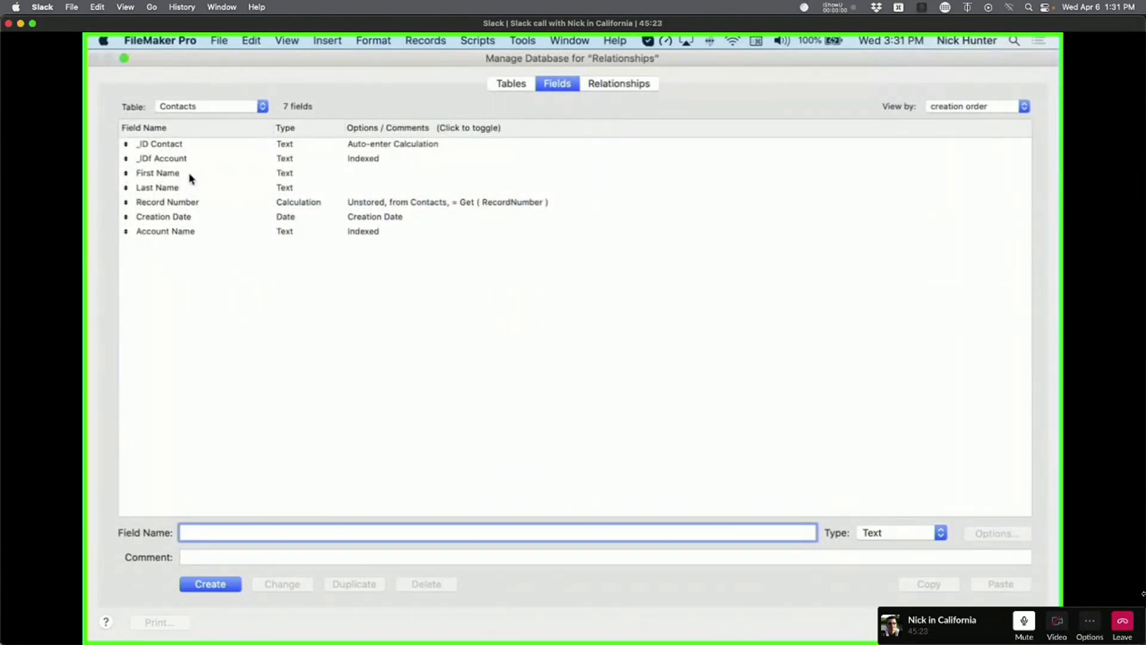
left_click(602, 83)
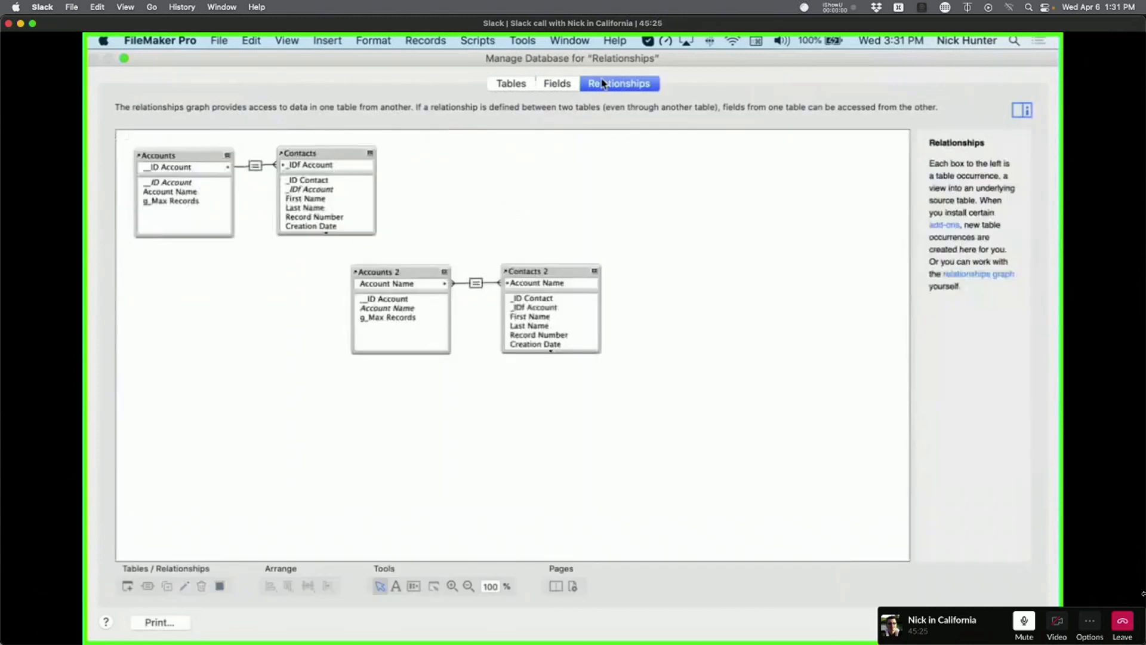
left_click_drag(552, 270, 554, 271)
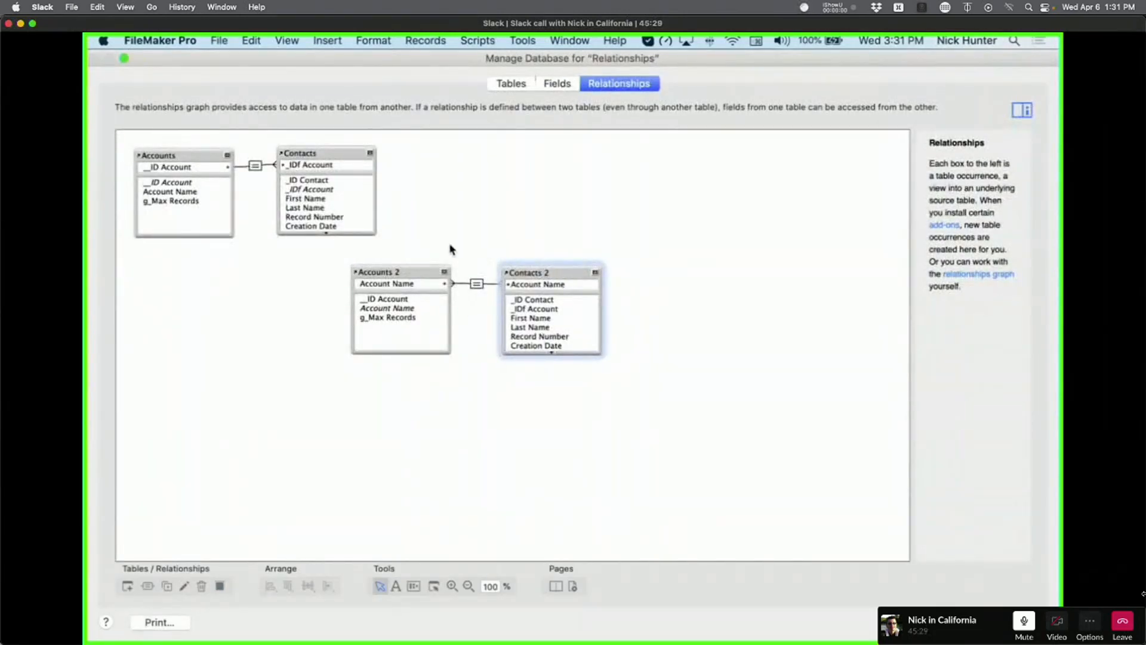
left_click_drag(407, 243, 541, 333)
left_click(501, 451)
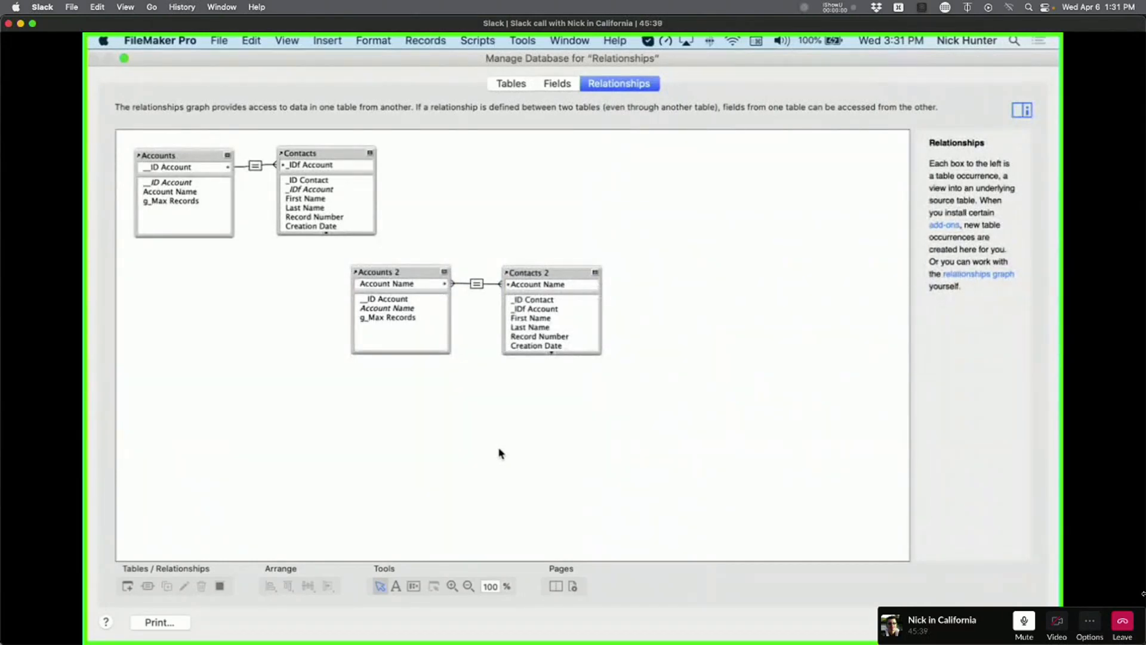
left_click(1012, 621)
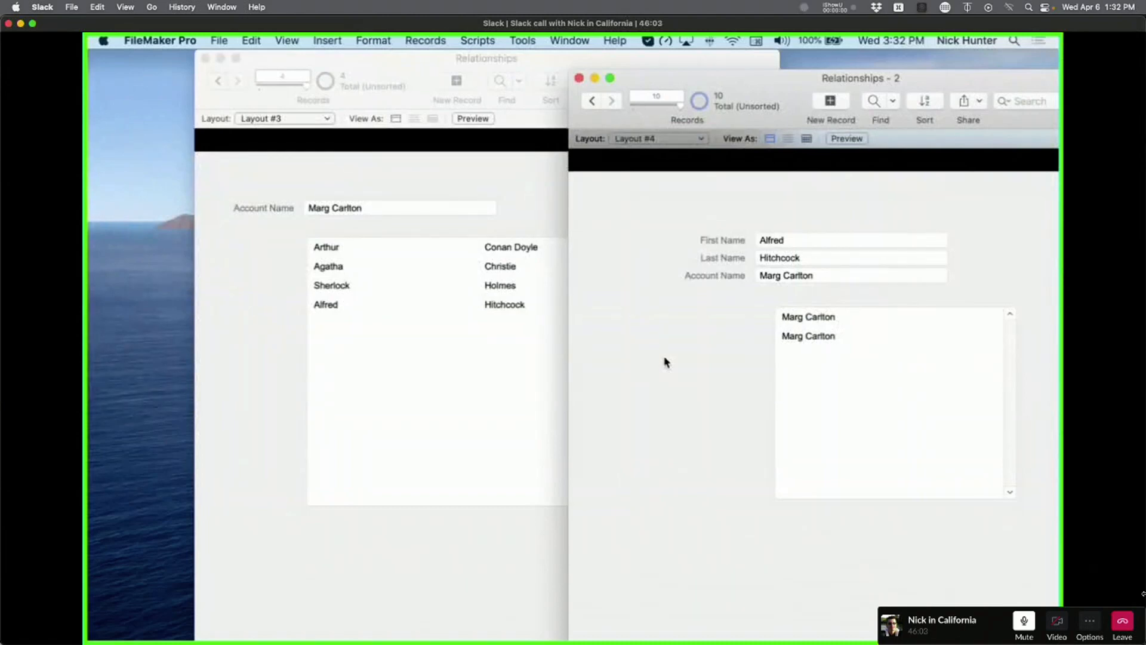
Change the account's surname in Account Name to a new surname and commit it.
left_click(391, 230)
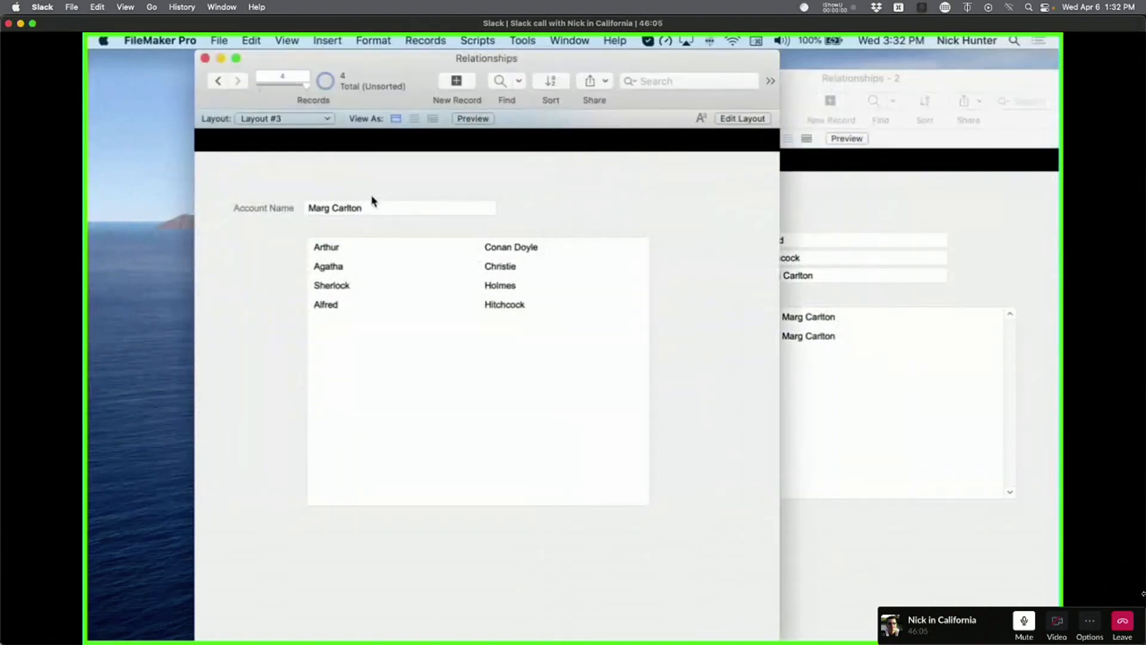
left_click(342, 210)
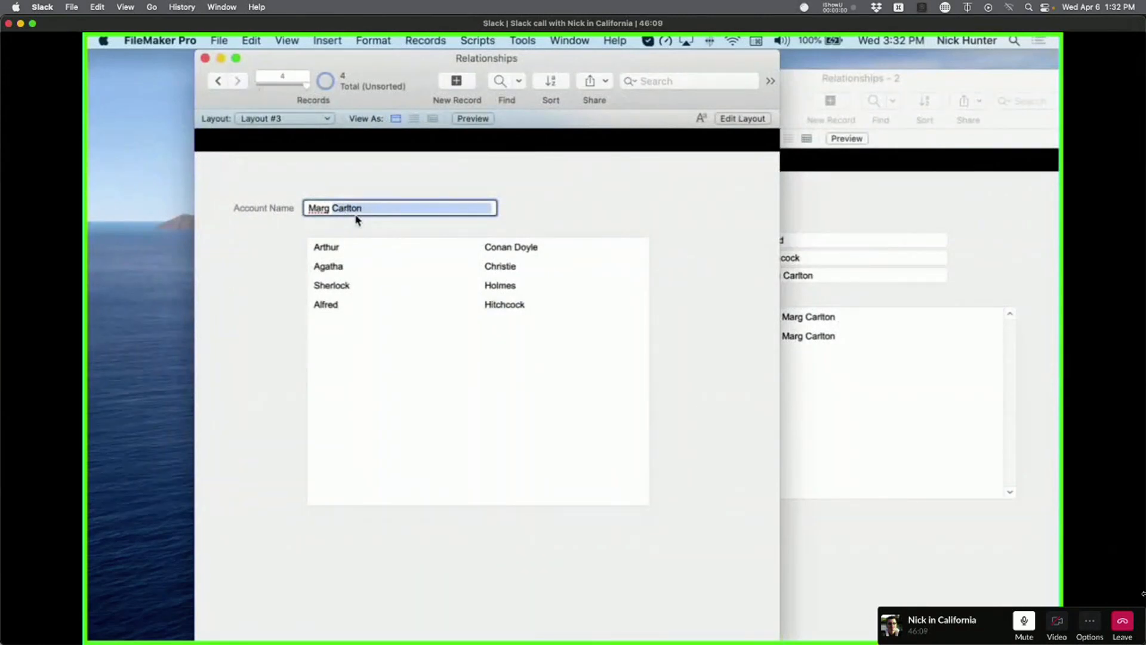
type("HUnter")
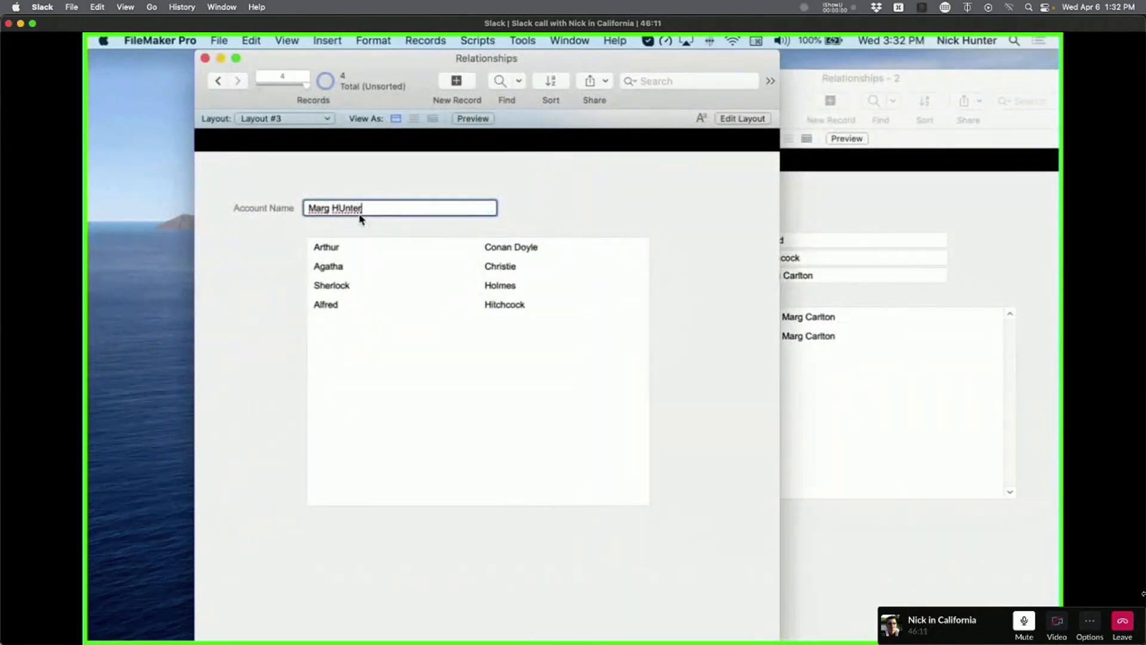
left_click(341, 208)
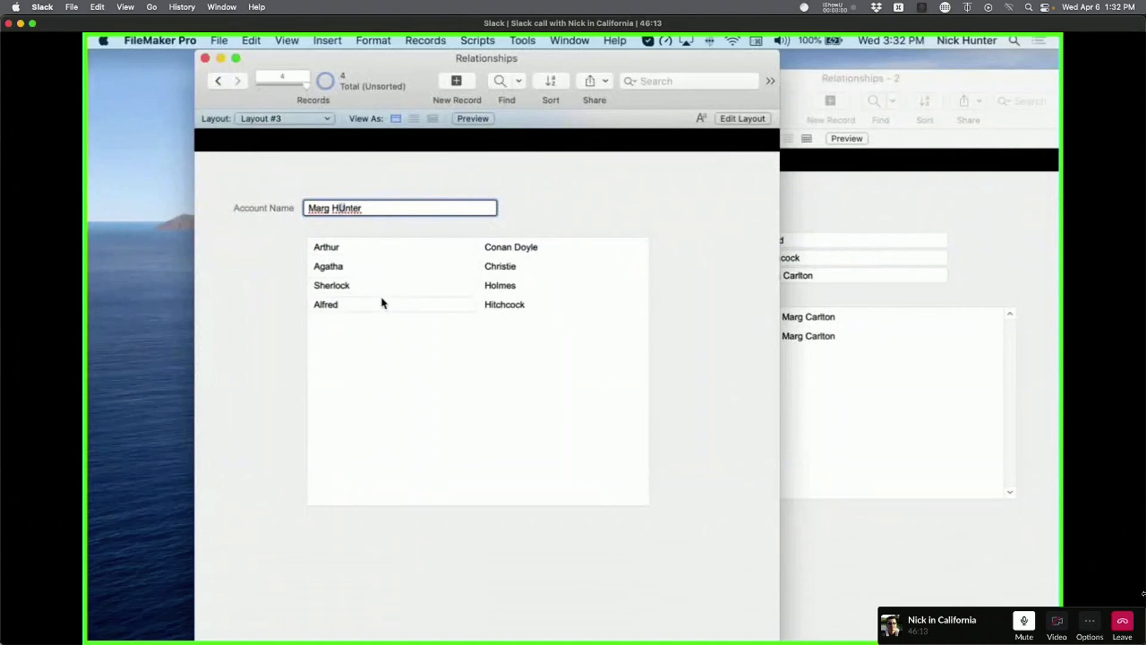
key("Delete")
type("u")
left_click(385, 182)
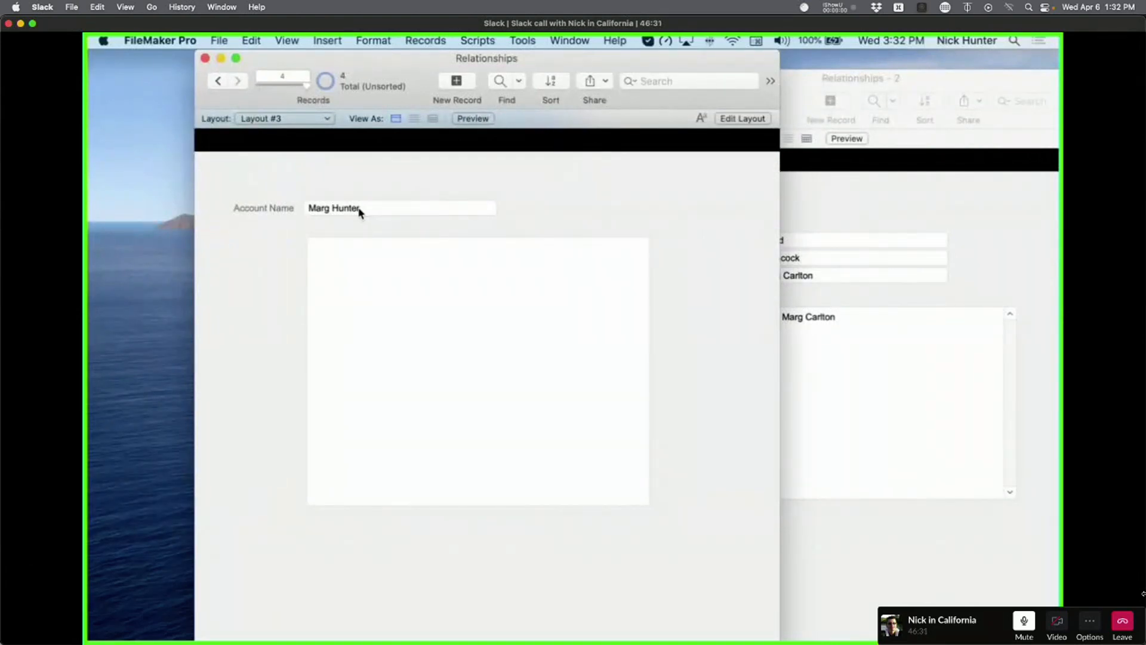
Go to the previous account record and restore its original surname.
left_click(884, 305)
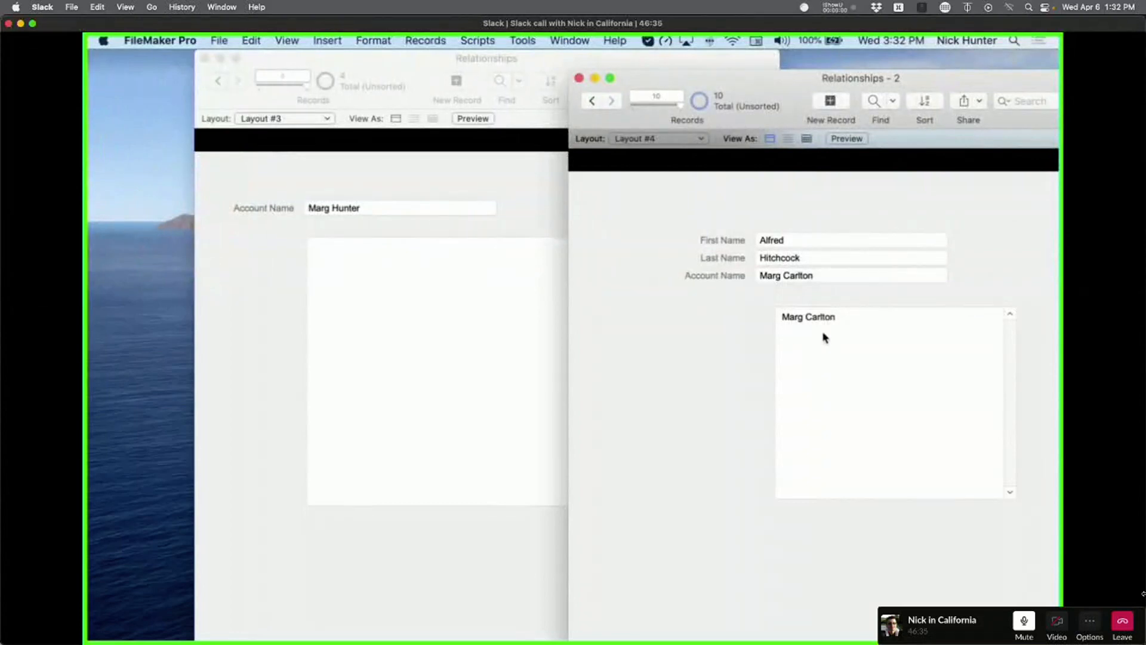
left_click(366, 231)
left_click(218, 80)
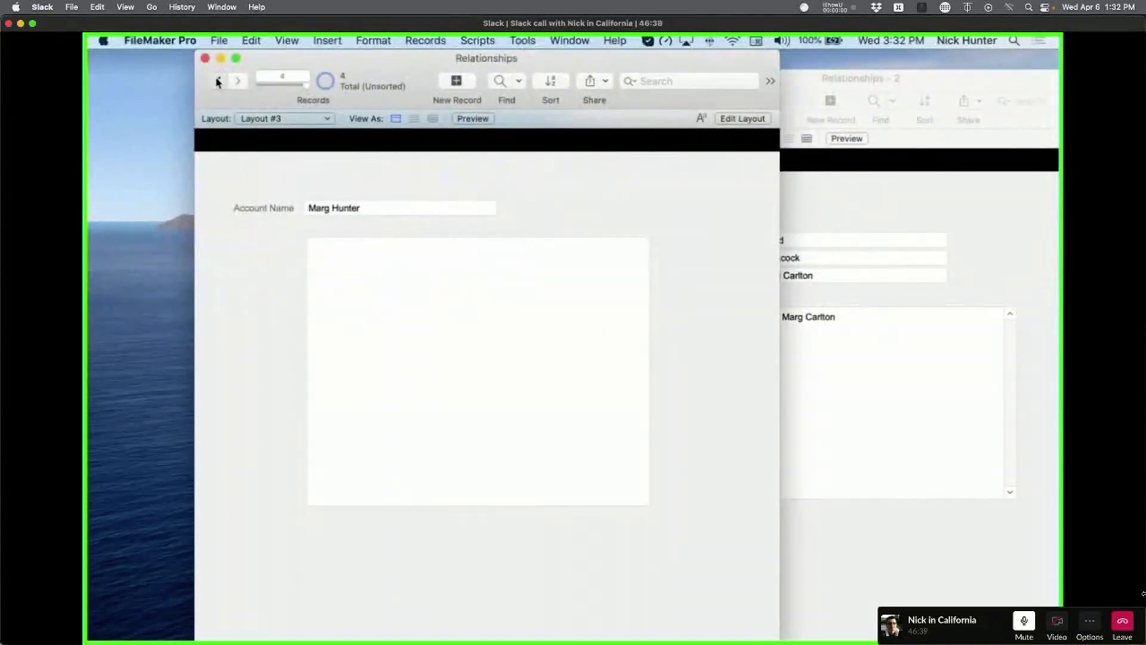
left_click(339, 206)
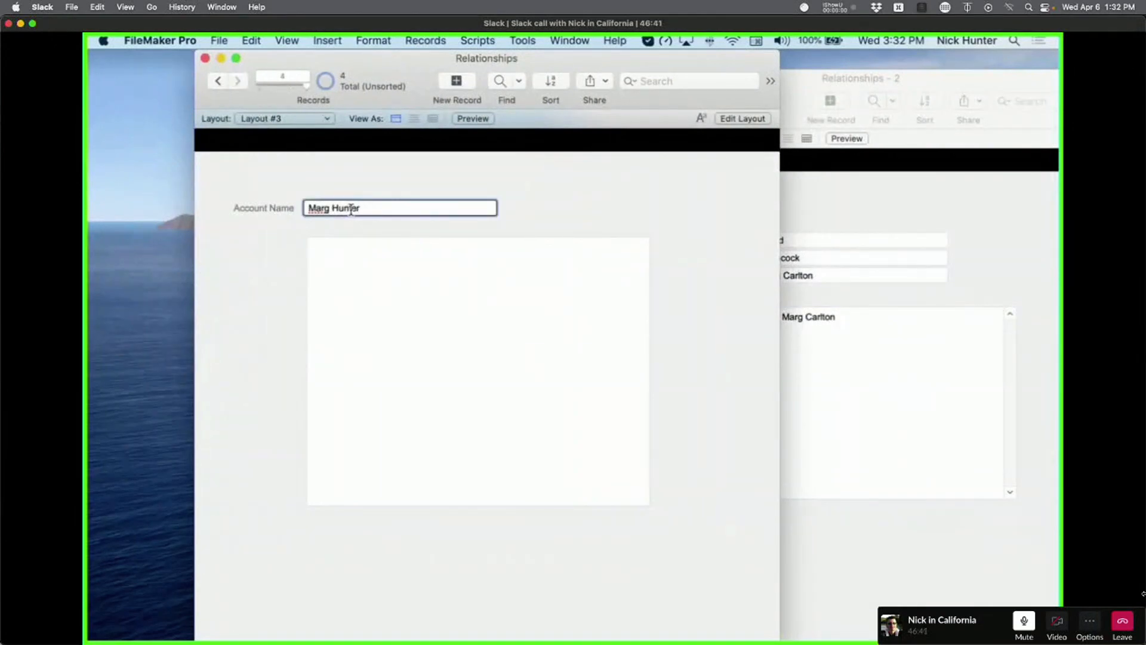
double_click(351, 209)
key("BackSpace")
type("Carlton")
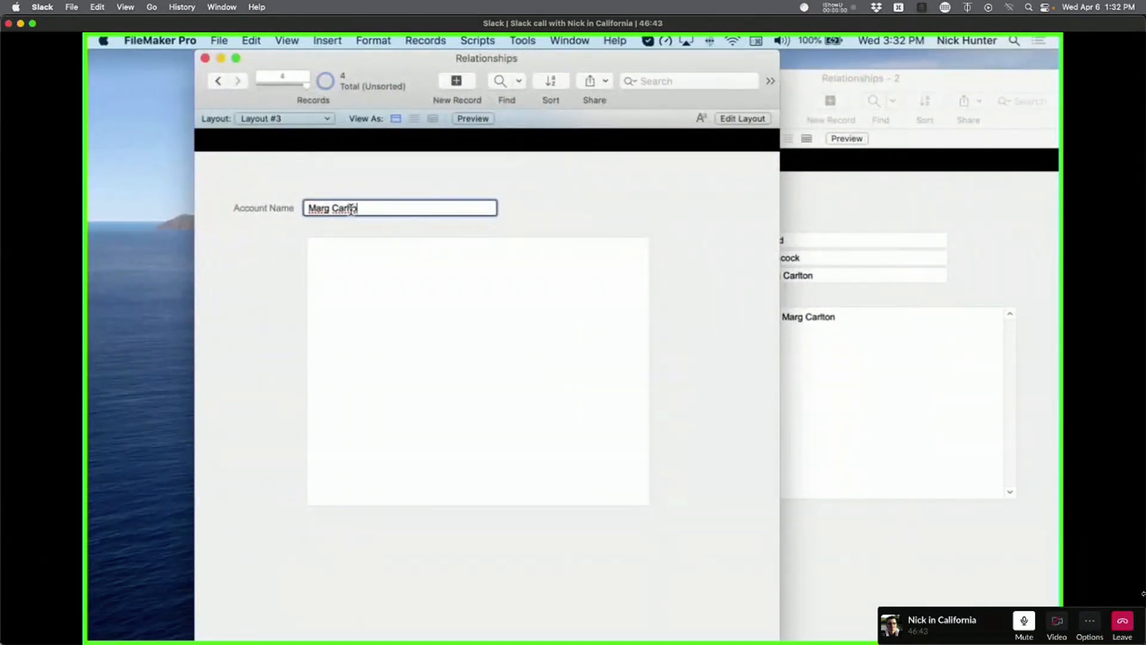
left_click(368, 174)
Change that account's surname to the new surname again and commit it.
left_click(345, 207)
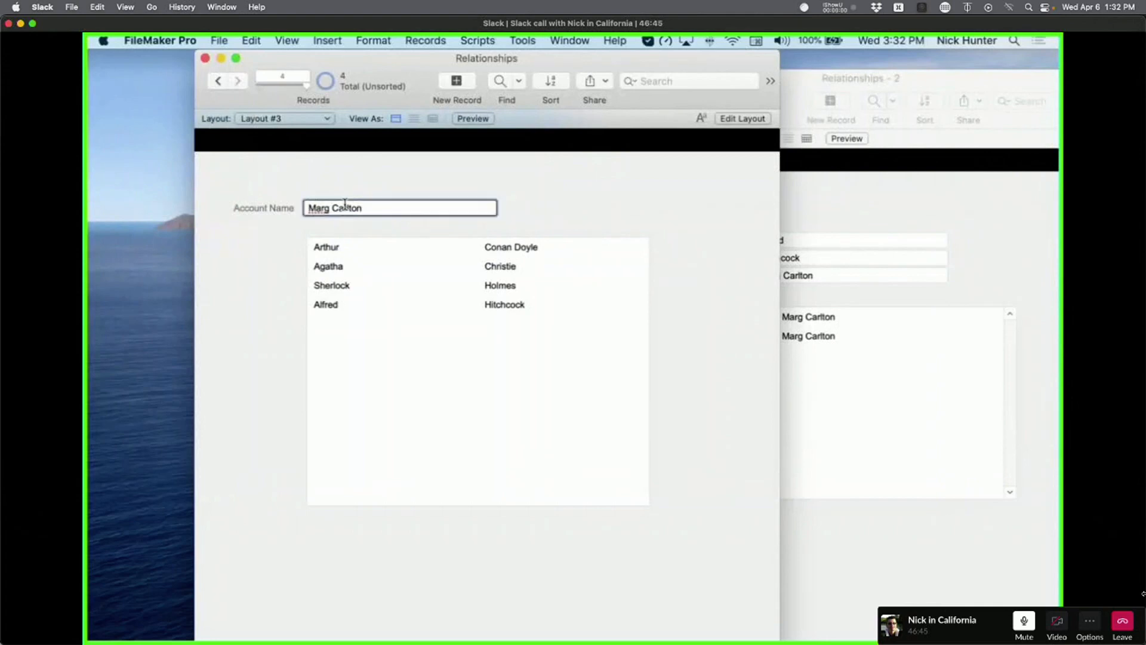
double_click(346, 208)
type("Hunter")
left_click(391, 185)
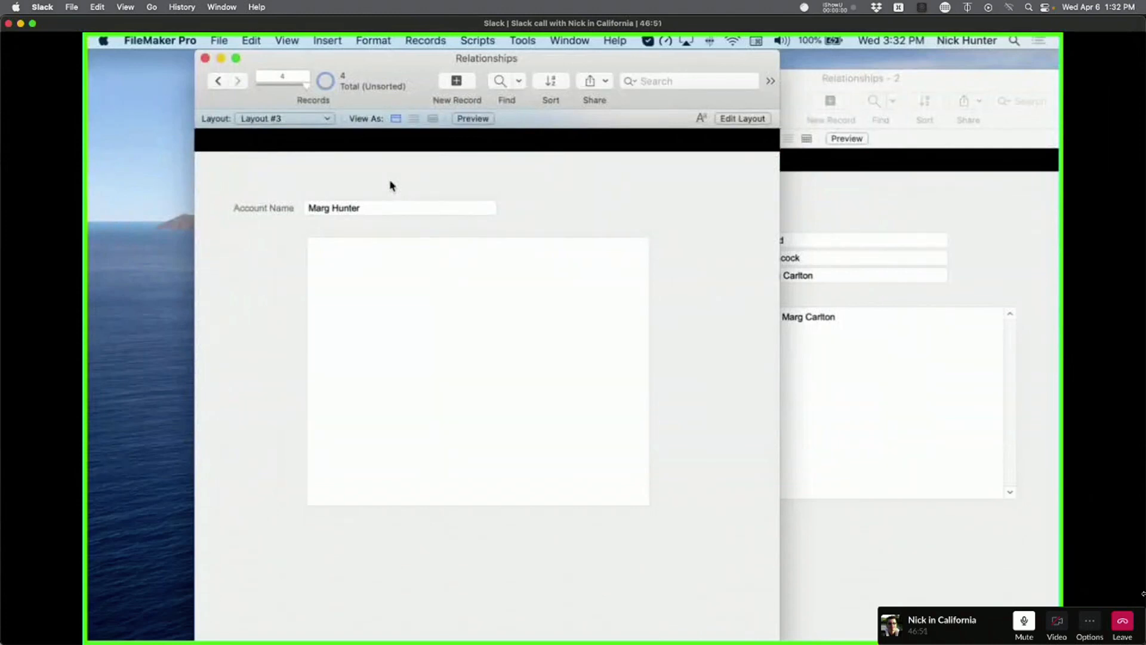
left_click(844, 290)
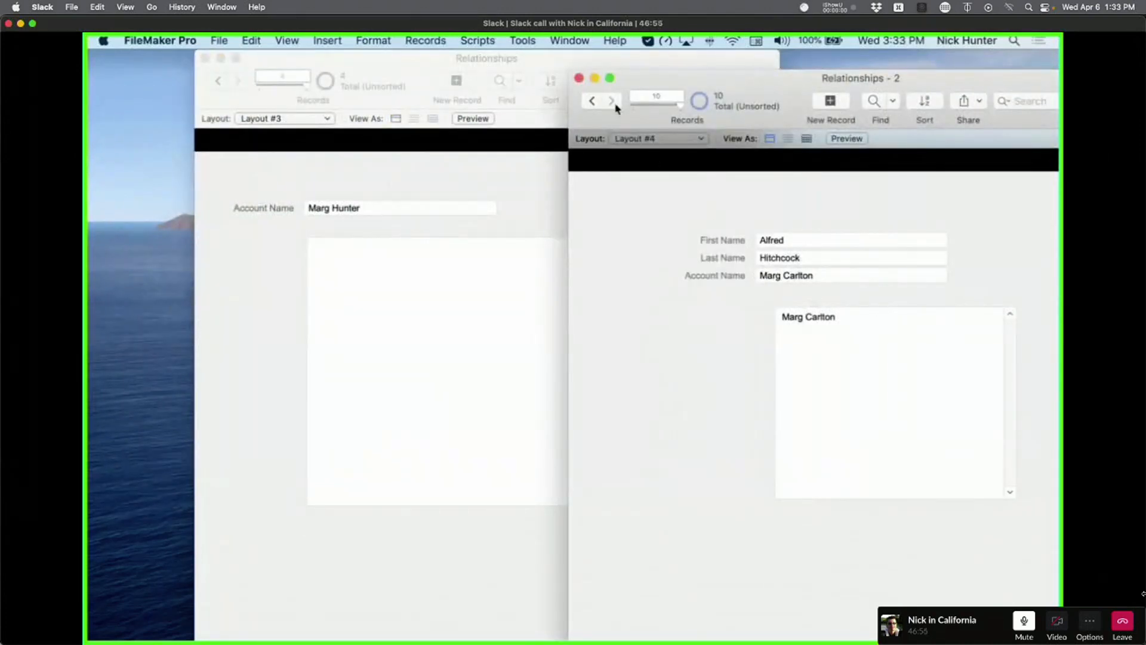
Set the contact's account surname to the new surname, then restore its original account name.
double_click(811, 273)
type("H")
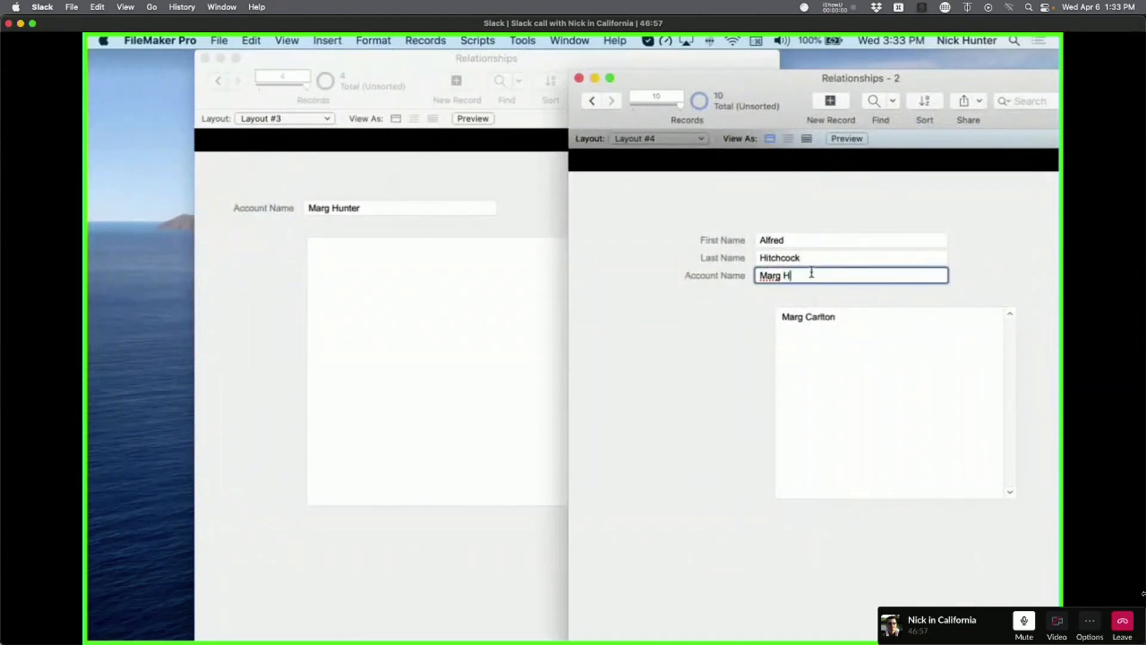
type("unter")
left_click(725, 302)
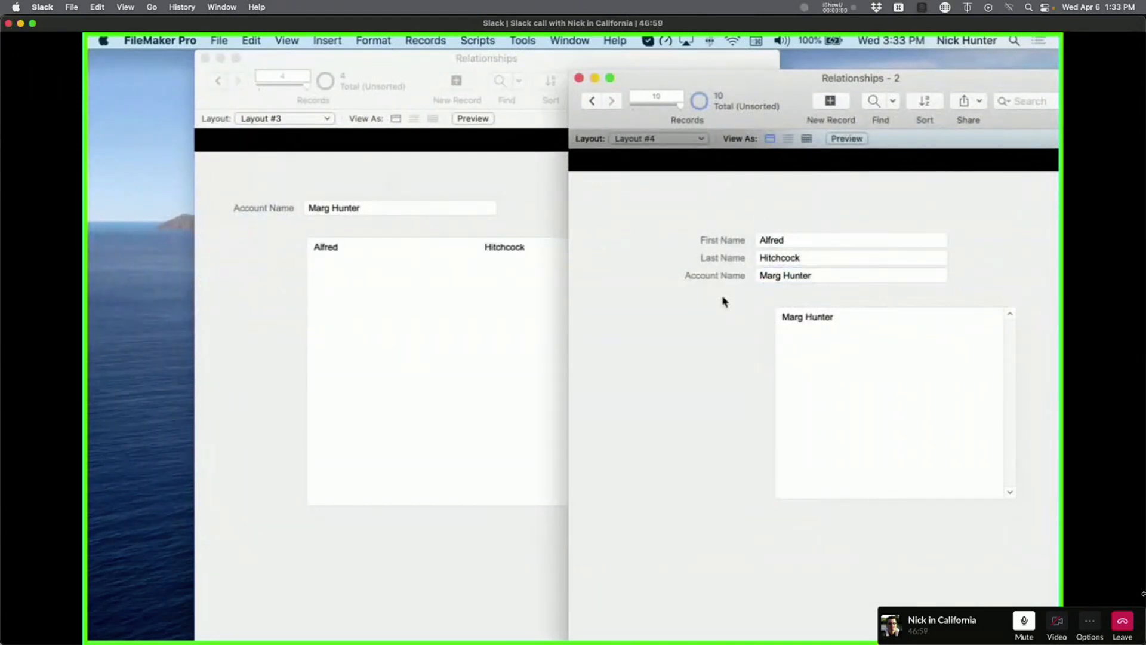
double_click(796, 275)
type("ton")
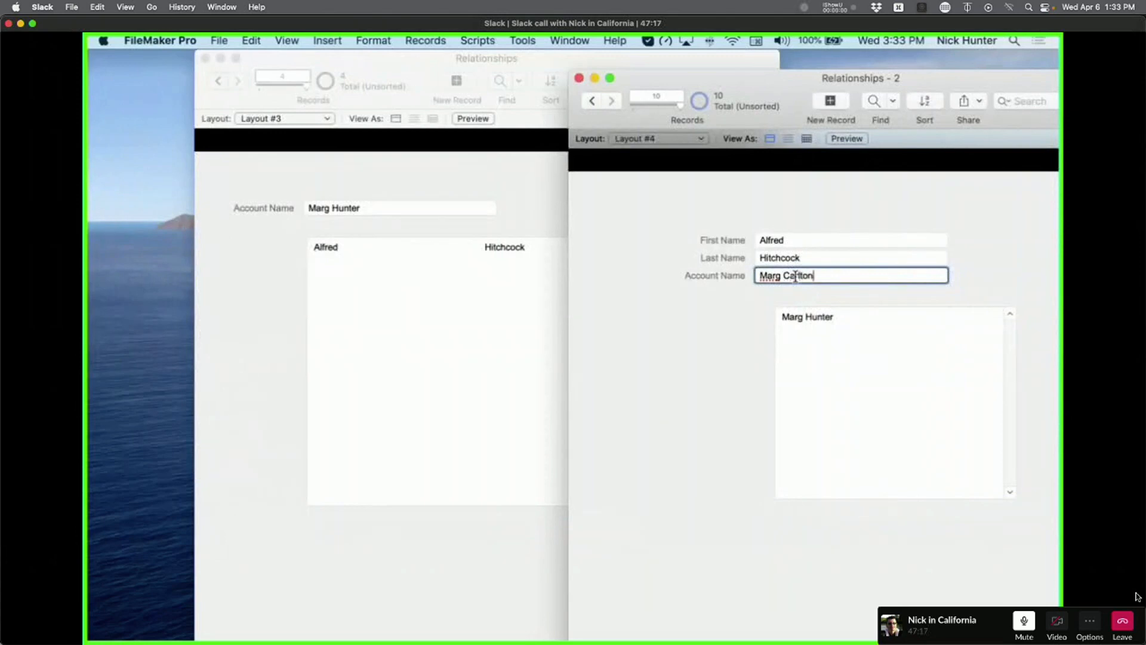
left_click(778, 304)
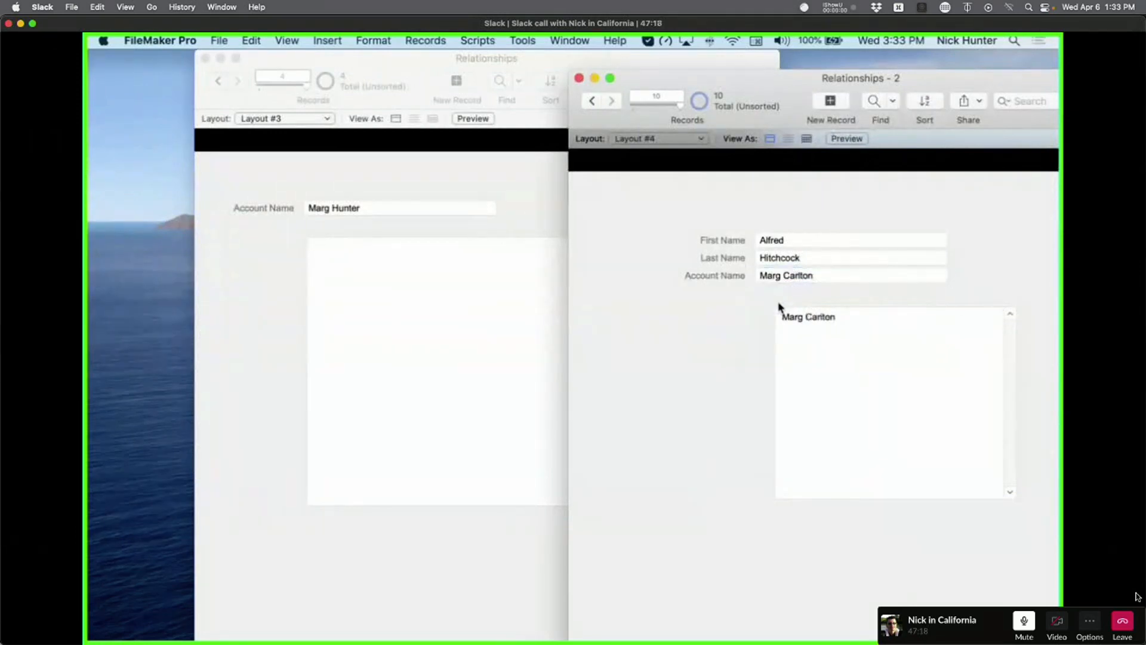
Browse back and forth through the contact records to the next contact.
left_click(592, 101)
left_click(591, 101)
left_click(612, 101)
left_click(616, 101)
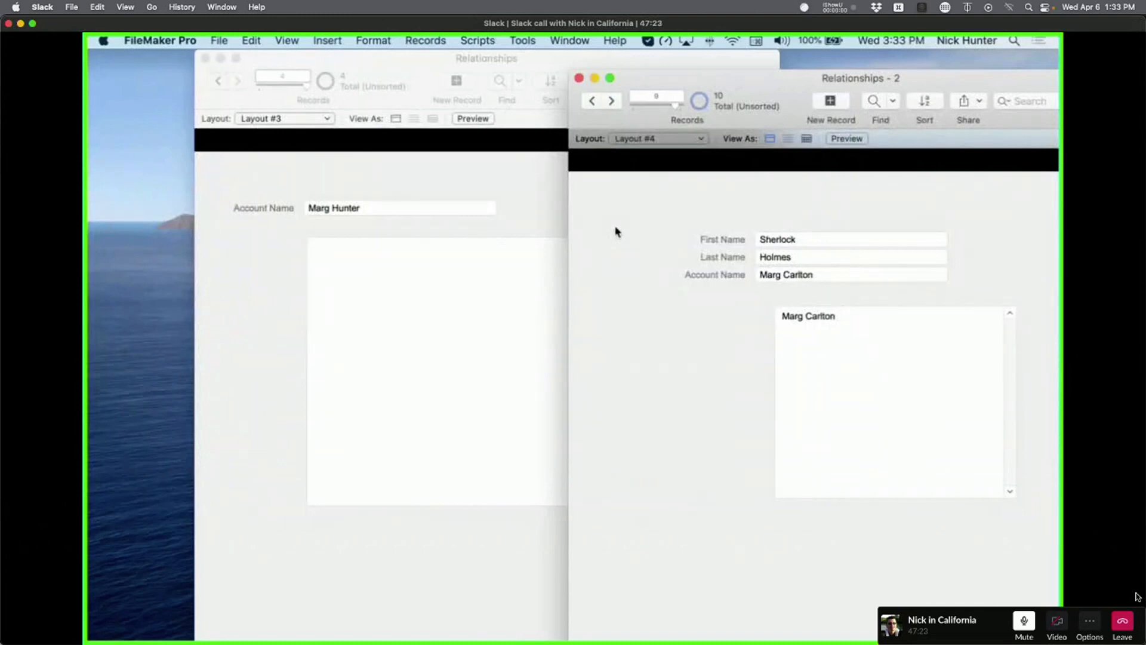
Retype the account's original surname so its four contacts reappear, then shift the window left.
left_click(335, 227)
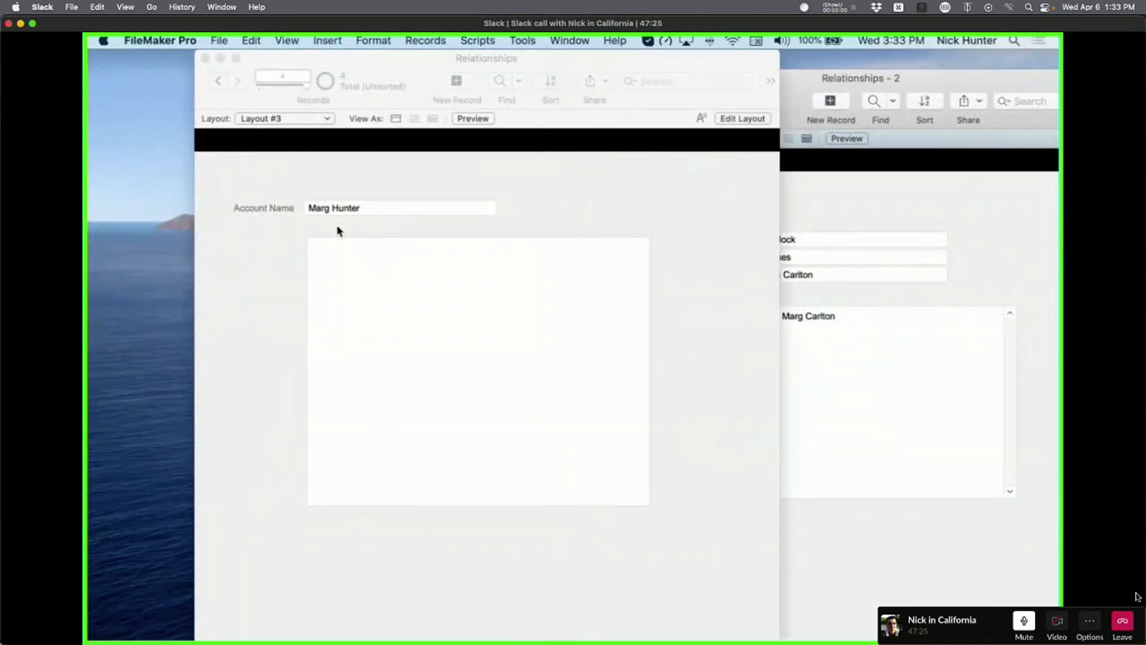
left_click(339, 209)
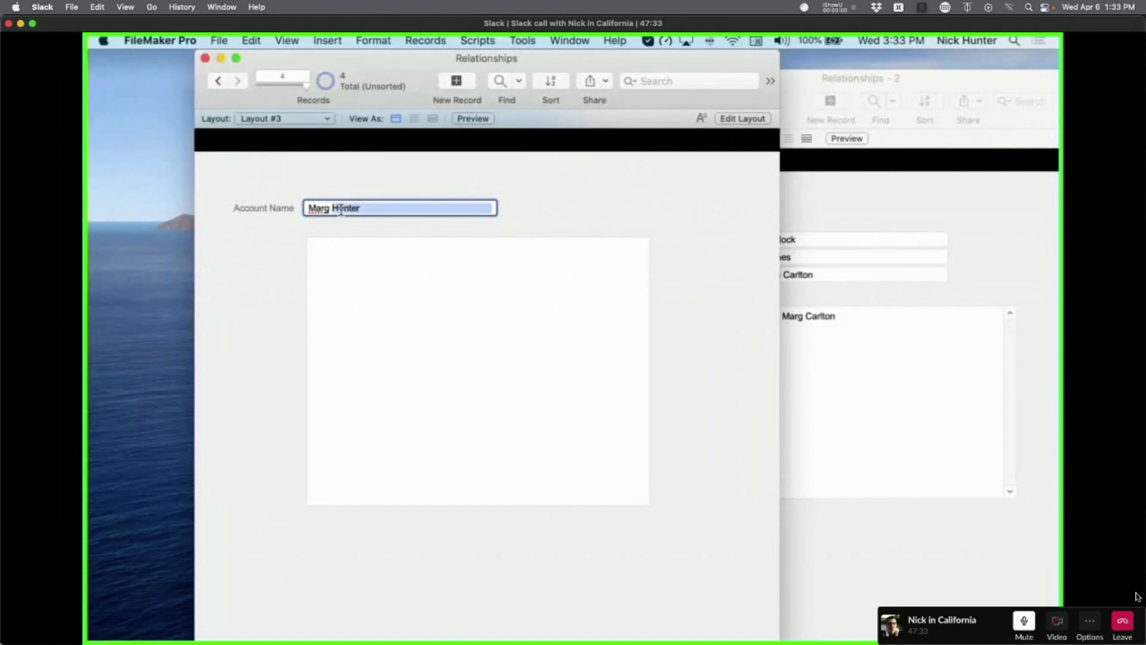
type("Carlton")
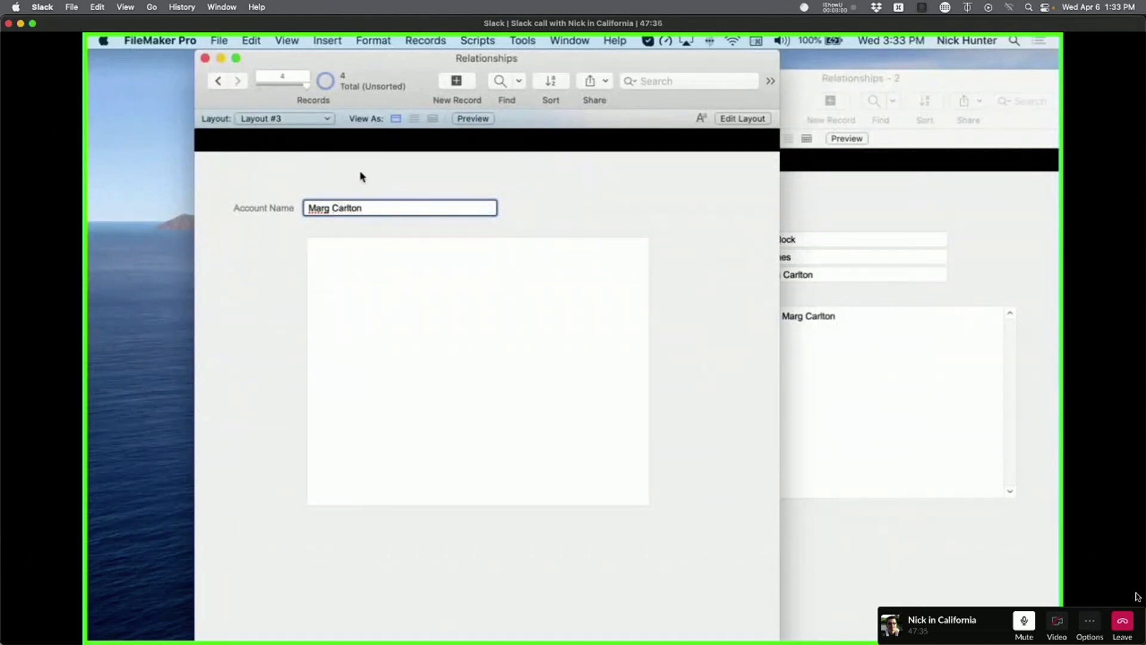
left_click(362, 176)
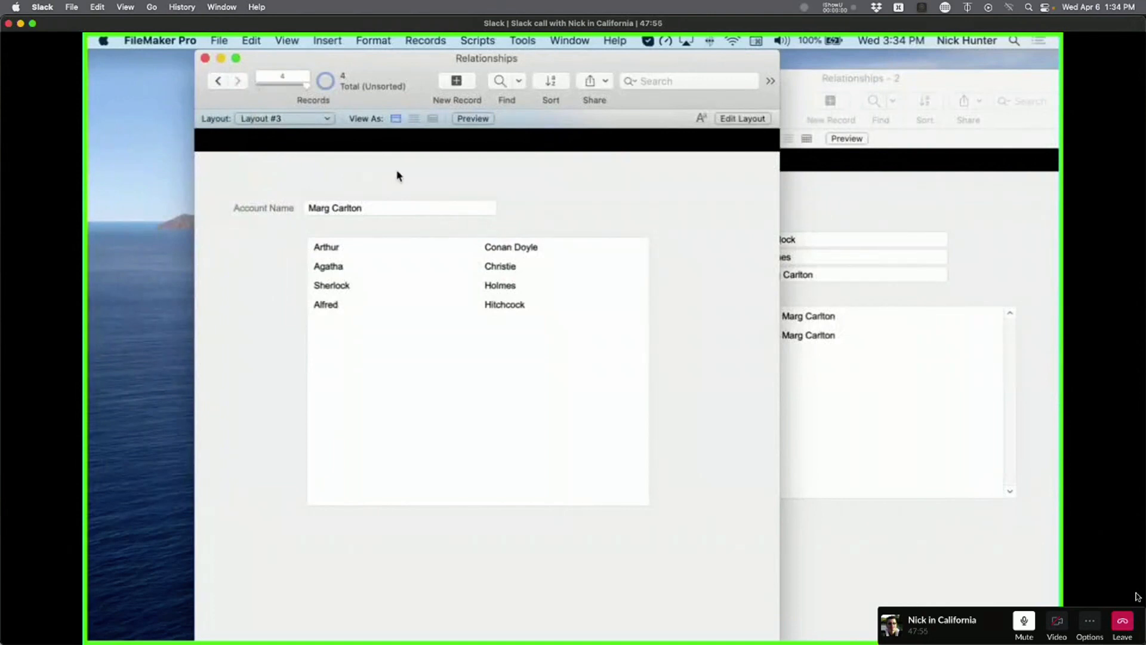
left_click_drag(408, 62, 315, 62)
Create a Number field named 'Serial Number' in the Accounts table.
key("super+shift+d")
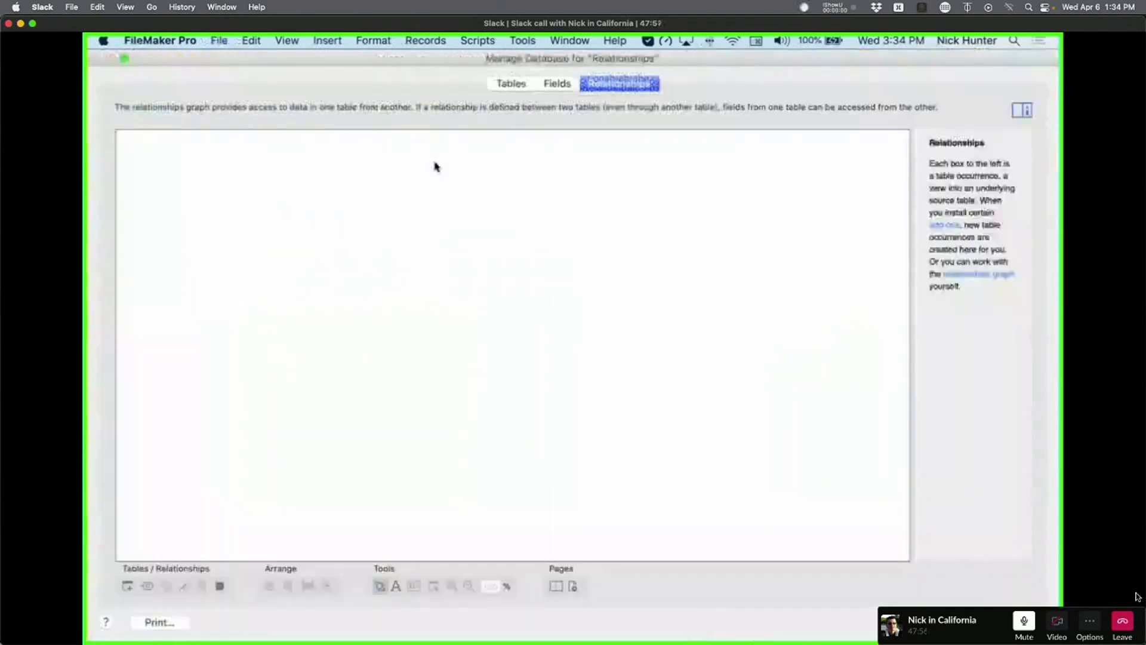
left_click(557, 85)
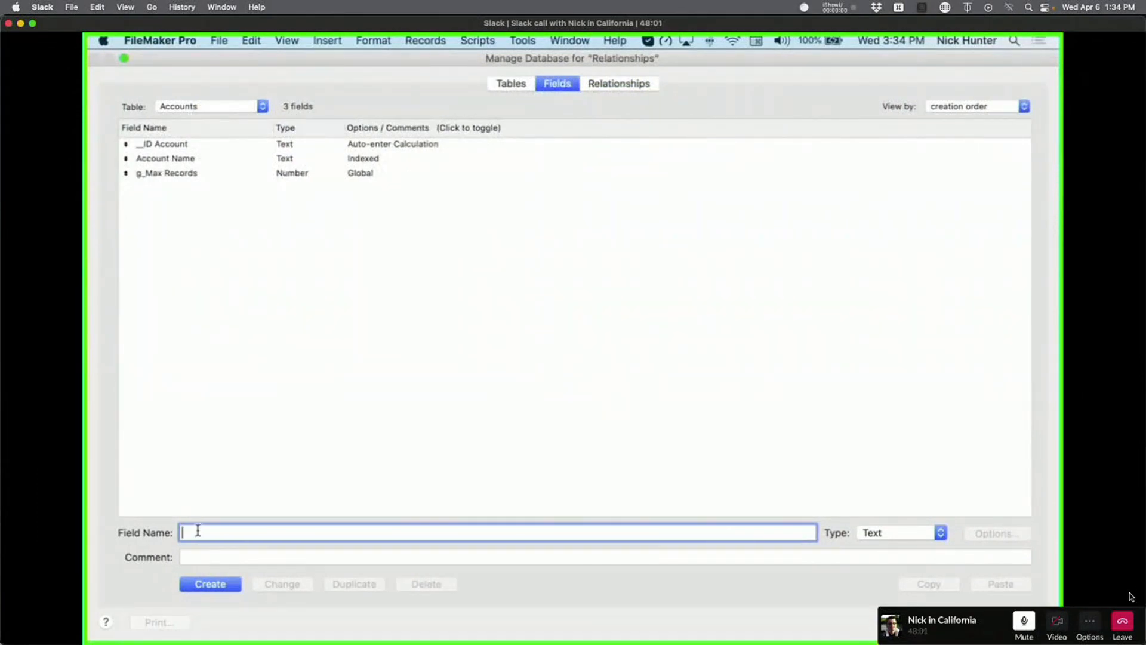
type("Serial Number")
left_click(928, 533)
left_click(918, 547)
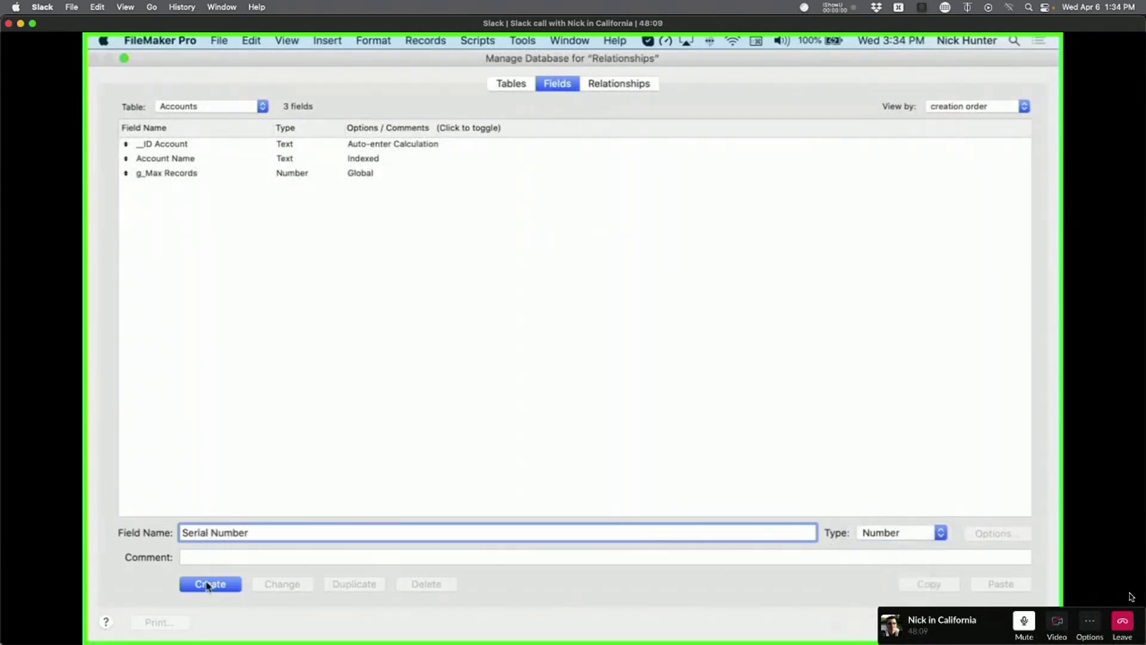
left_click(206, 584)
Make Serial Number auto-enter serial numbers starting at 1, incrementing by 1, and save.
left_click(310, 189)
double_click(310, 189)
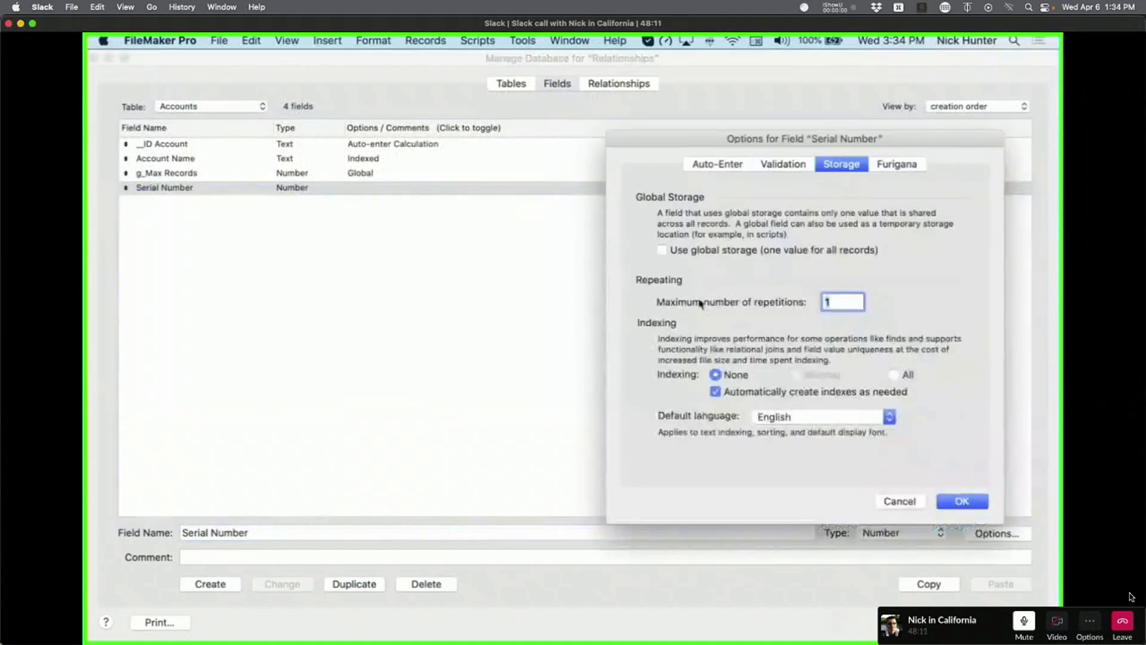
left_click(724, 164)
left_click(719, 263)
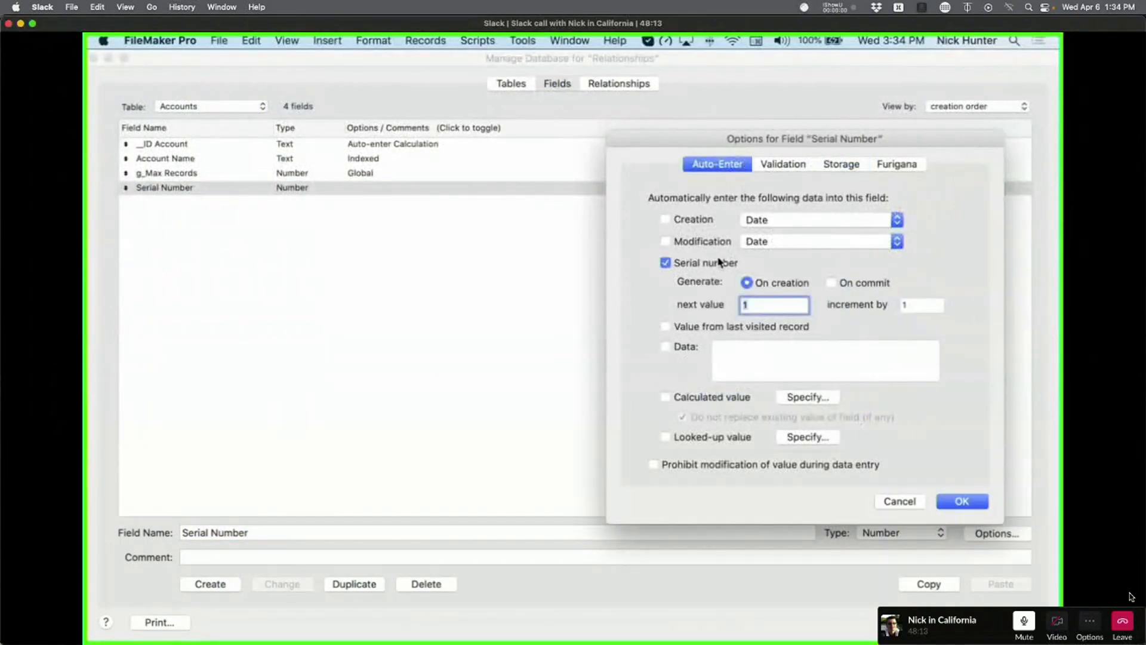
left_click(902, 305)
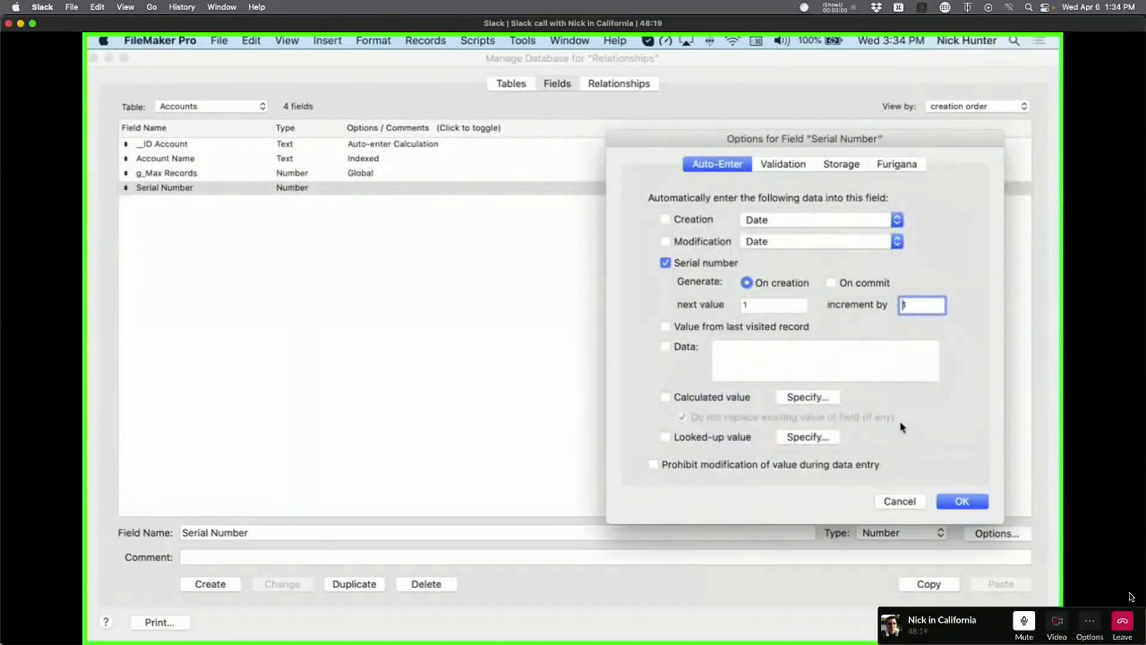
left_click(959, 501)
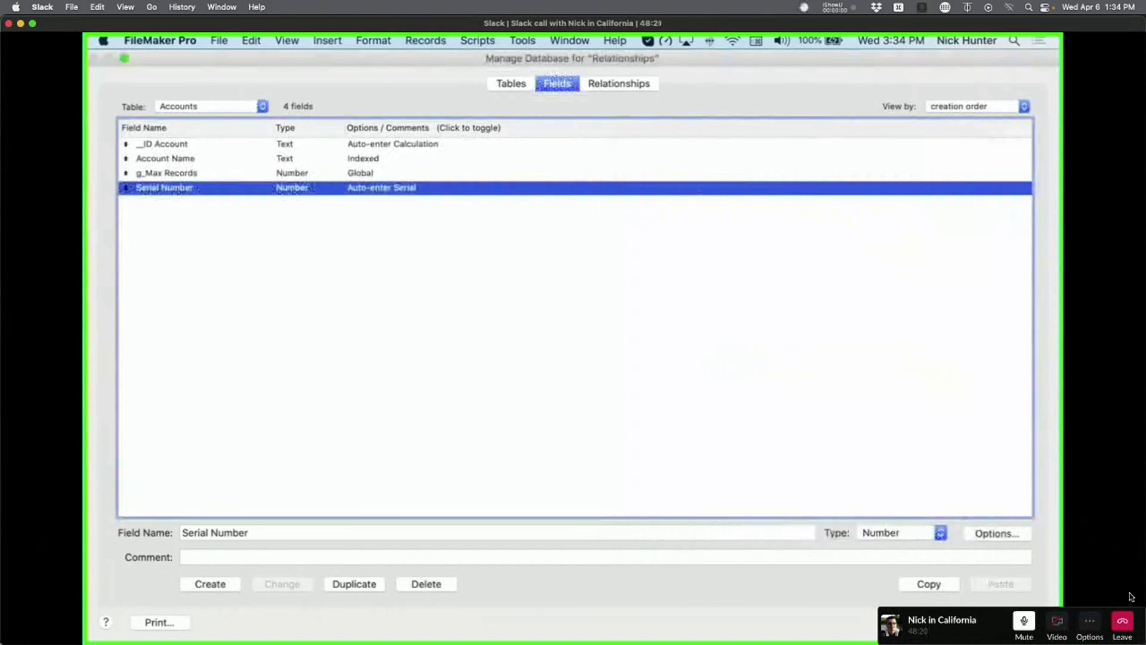
left_click(1000, 622)
Place the Serial Number field with its label on Layout #3, then return to Browse mode.
key("super+l")
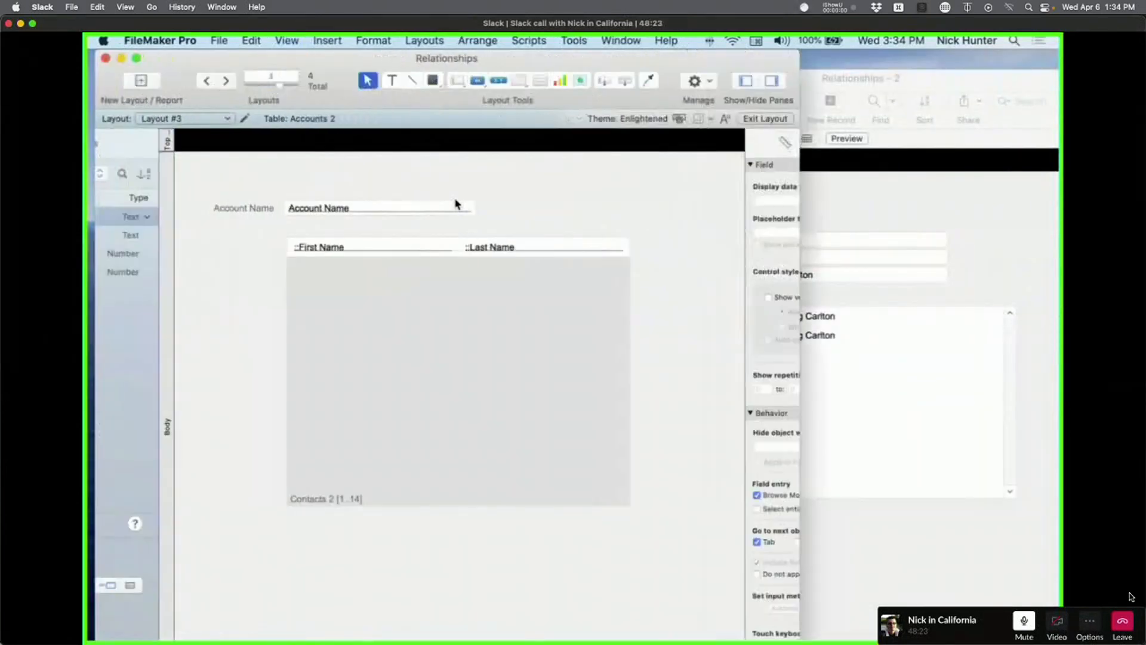
left_click_drag(426, 170, 426, 171)
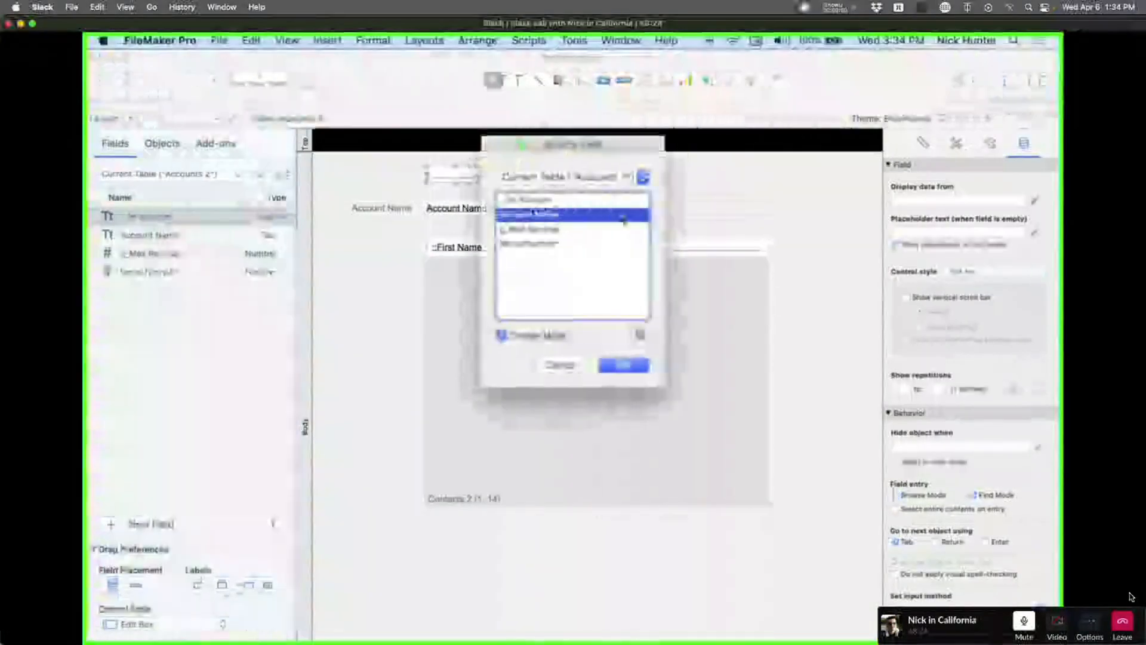
left_click(542, 243)
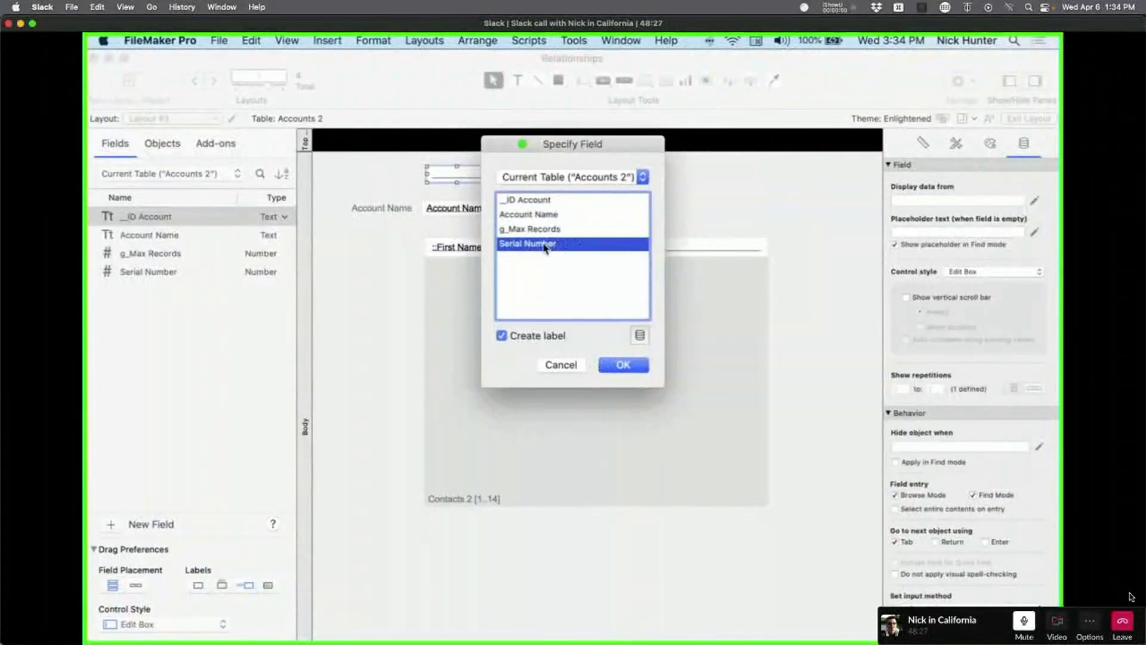
key("Return")
key("super+b")
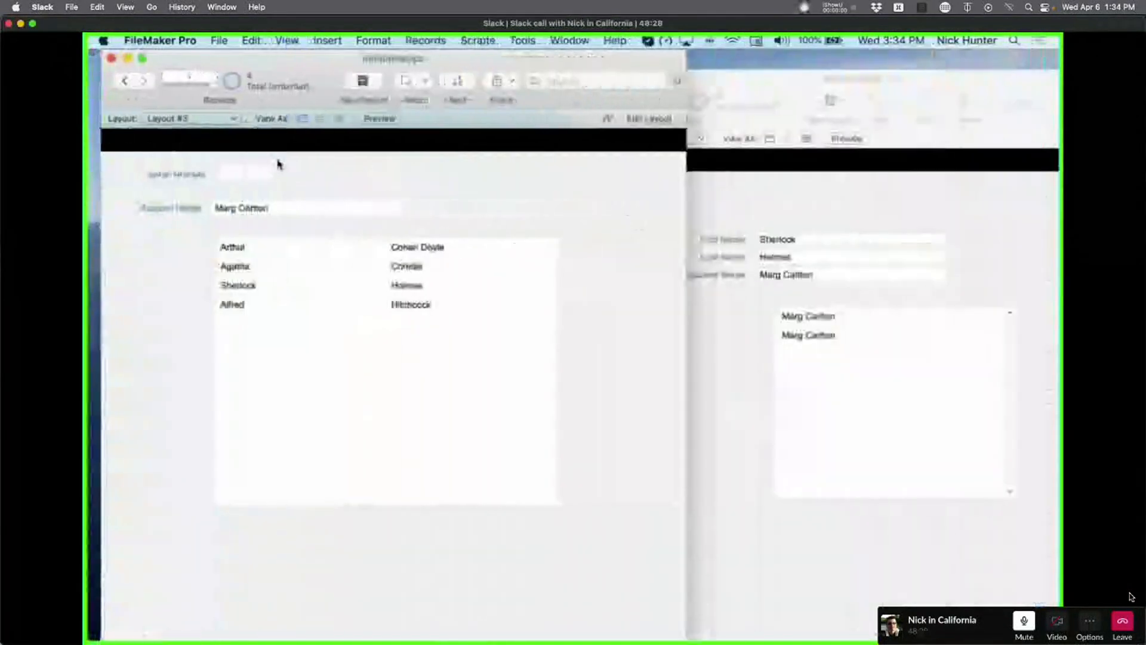
left_click(260, 173)
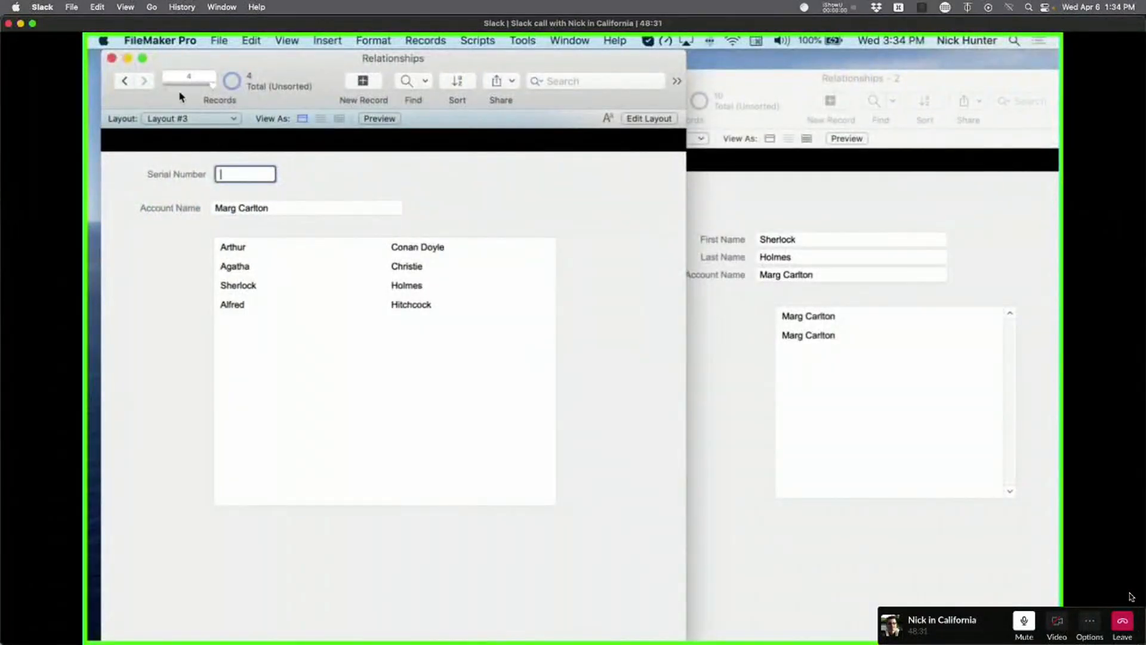
From the first record, add ten new account records so Serial Number increments up to 18.
left_click(164, 84)
left_click(361, 84)
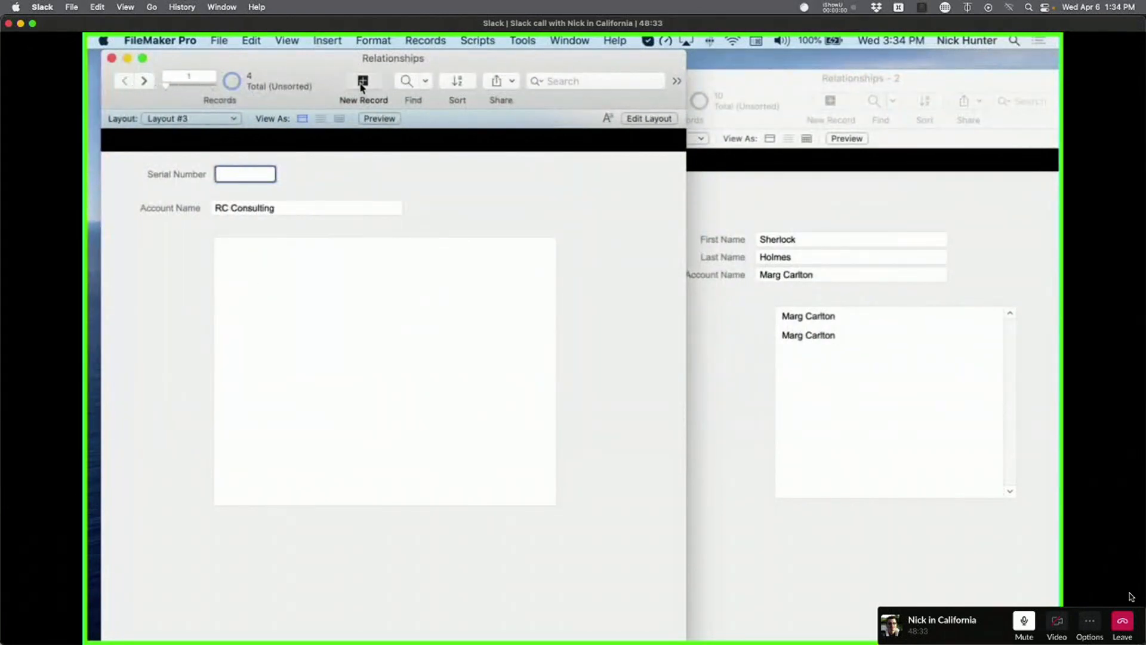
left_click(361, 87)
left_click(361, 87)
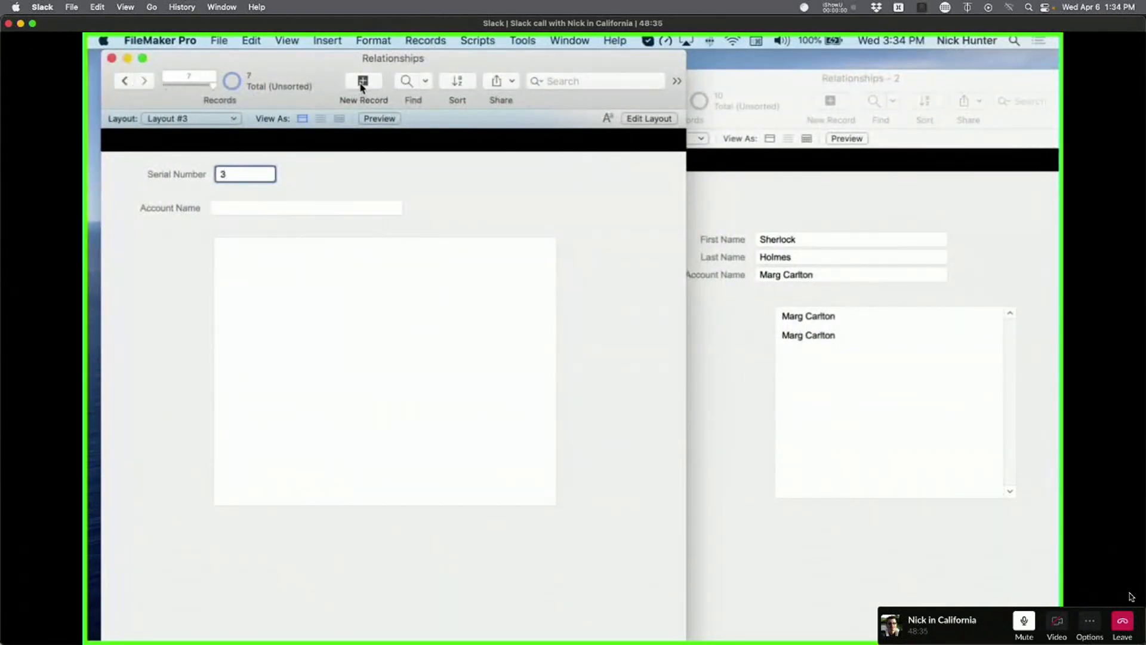
left_click(361, 86)
left_click(361, 87)
left_click(361, 86)
left_click(361, 87)
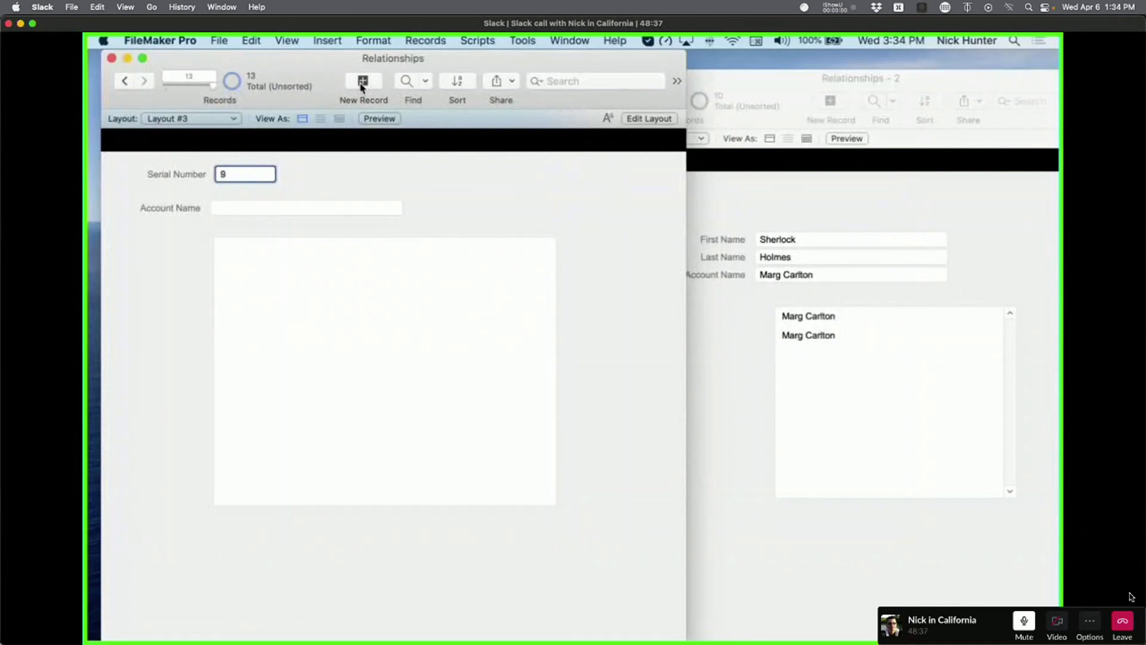
left_click(361, 87)
left_click(361, 87)
left_click(361, 87)
left_click(361, 87)
left_click(362, 87)
left_click(361, 86)
left_click(361, 86)
left_click(361, 86)
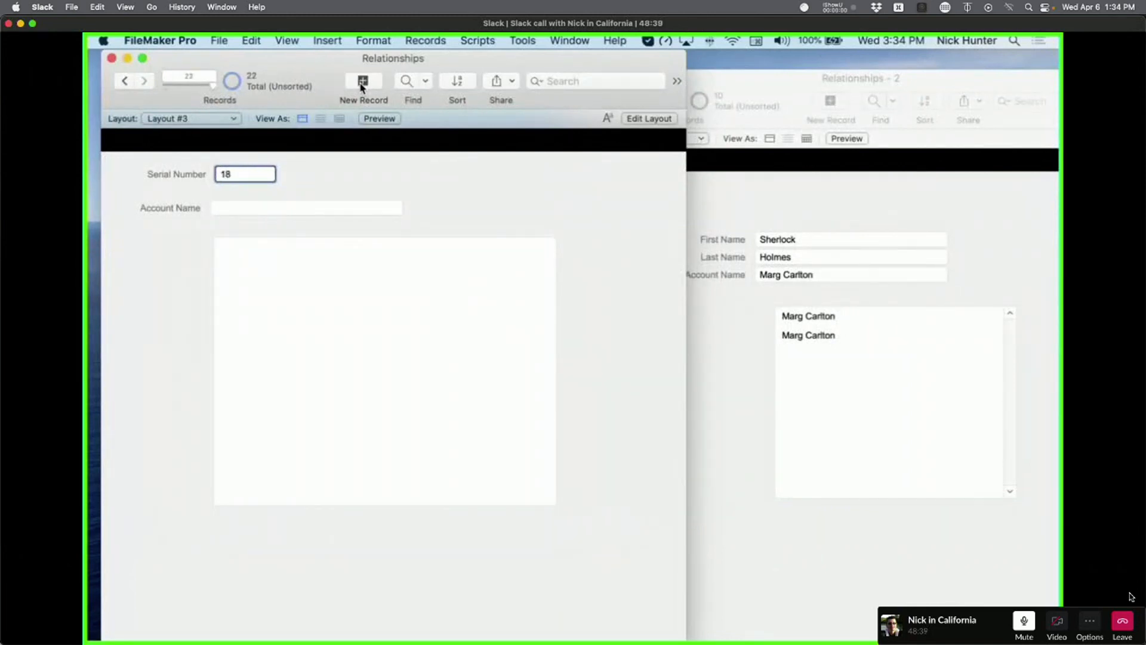
left_click(346, 180)
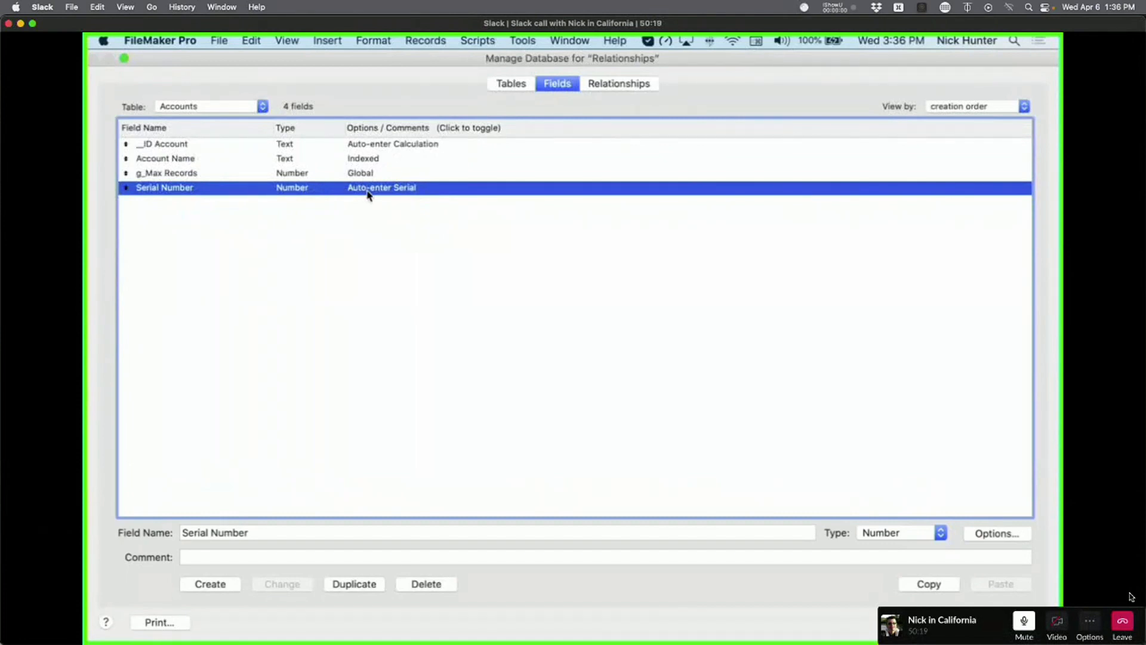
Turn off serial-number auto-entry for the Contacts table's Serial Number field.
key("Return")
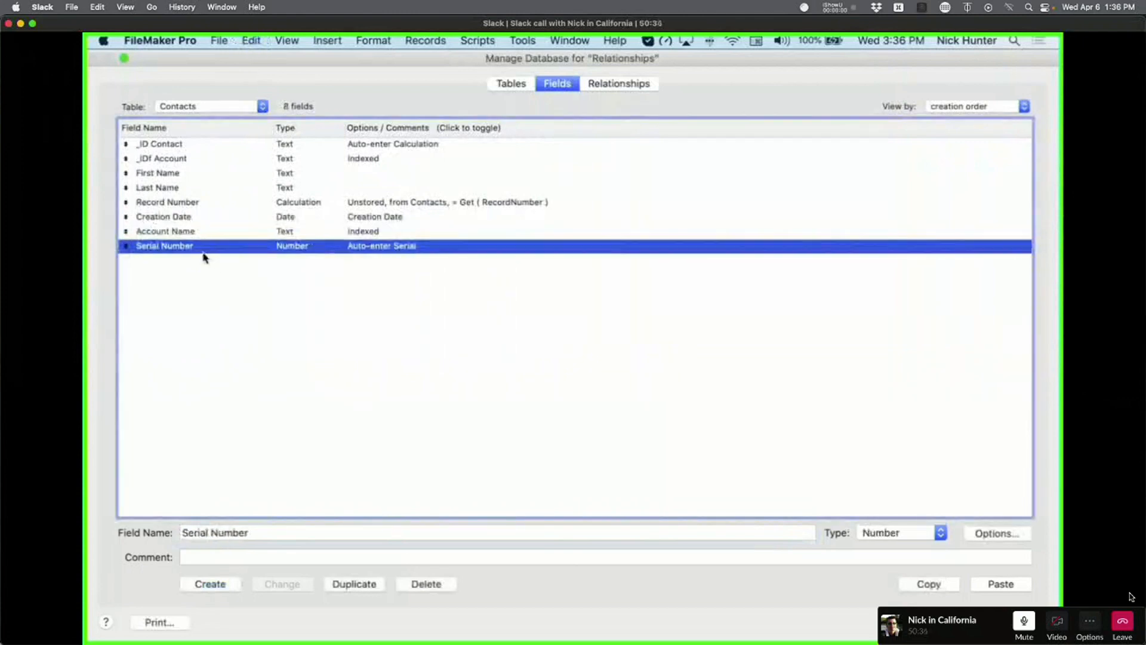
double_click(373, 247)
left_click(665, 263)
left_click(951, 505)
left_click(376, 348)
Compare the Accounts and Contacts field lists, then show the relationships graph.
left_click(159, 248)
left_click(216, 105)
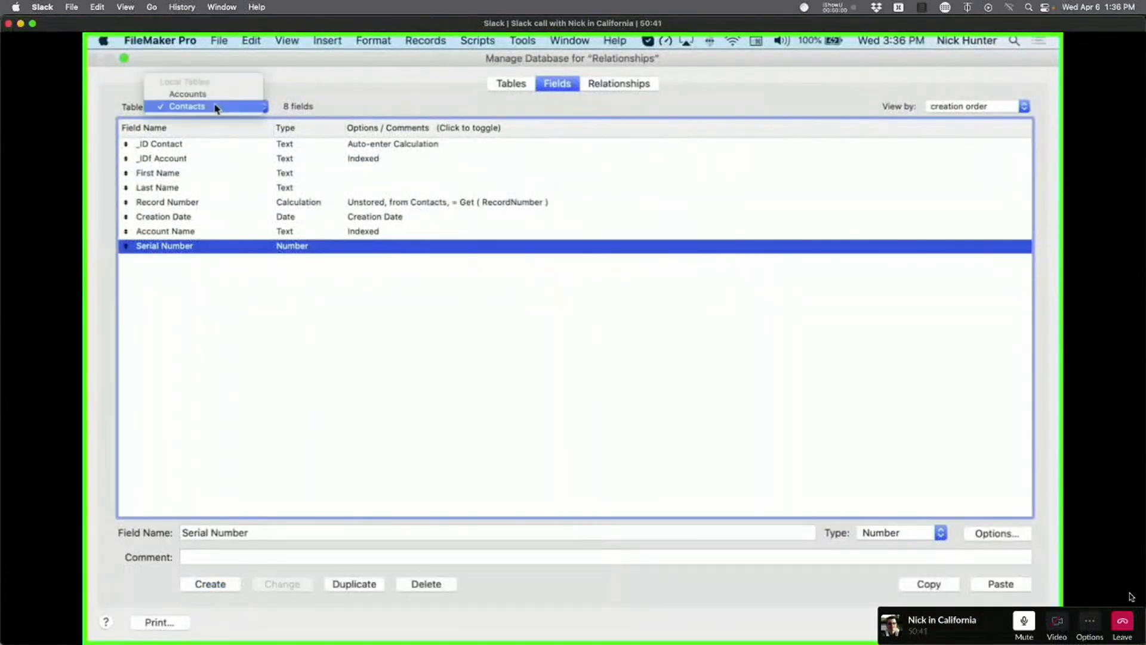
left_click(217, 94)
left_click(215, 106)
left_click(215, 119)
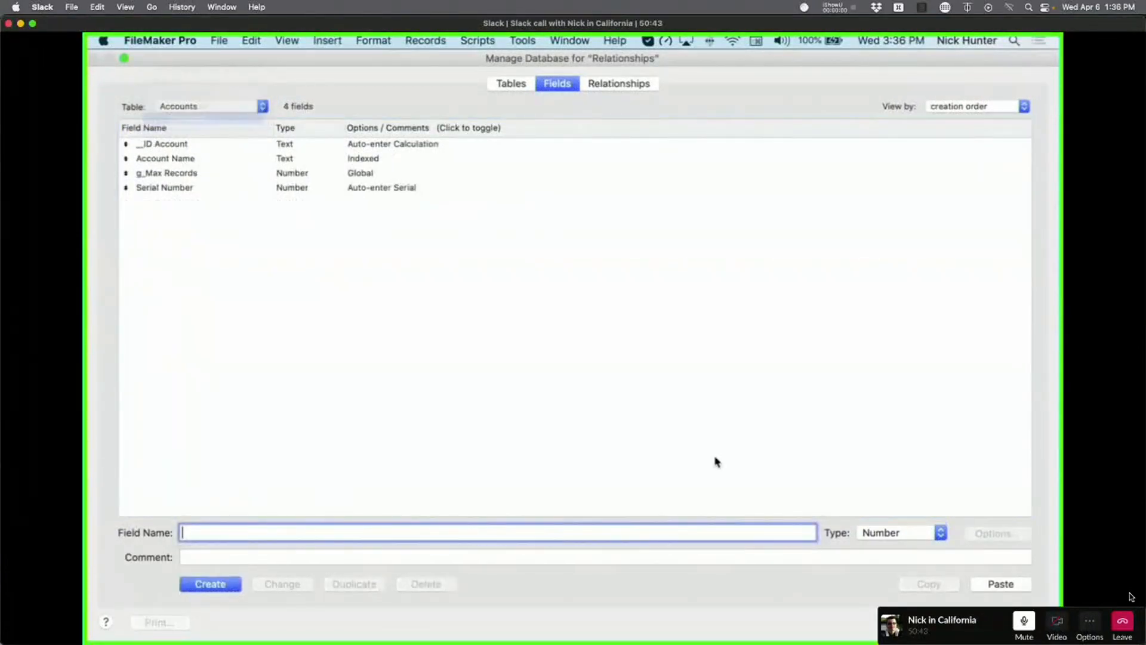
left_click(616, 84)
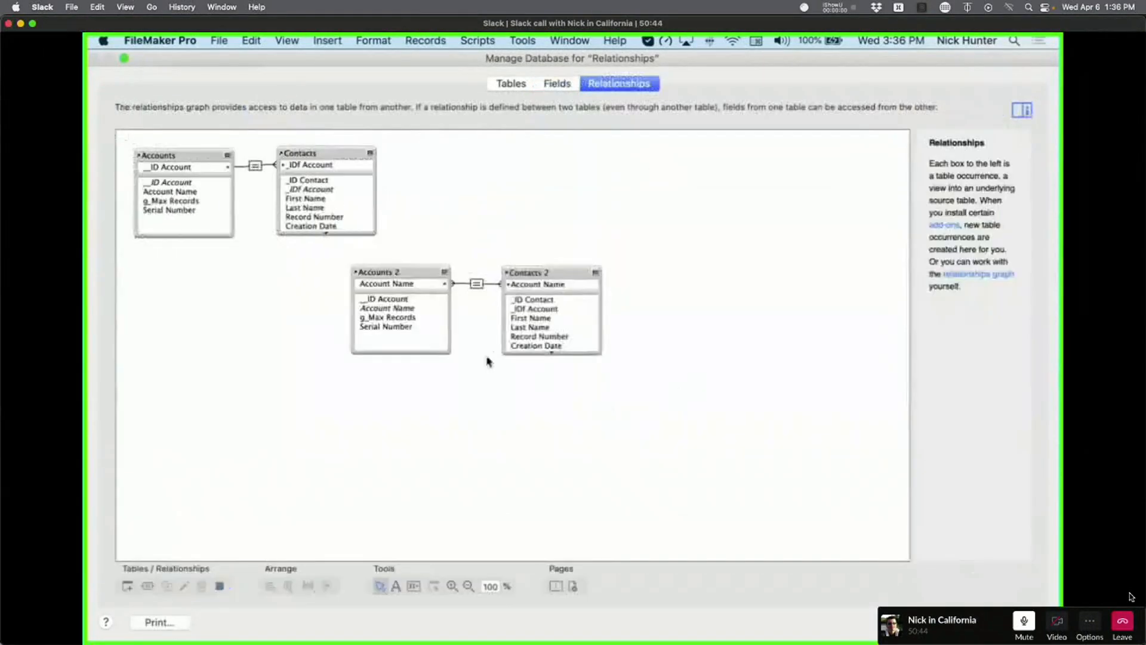
double_click(475, 285)
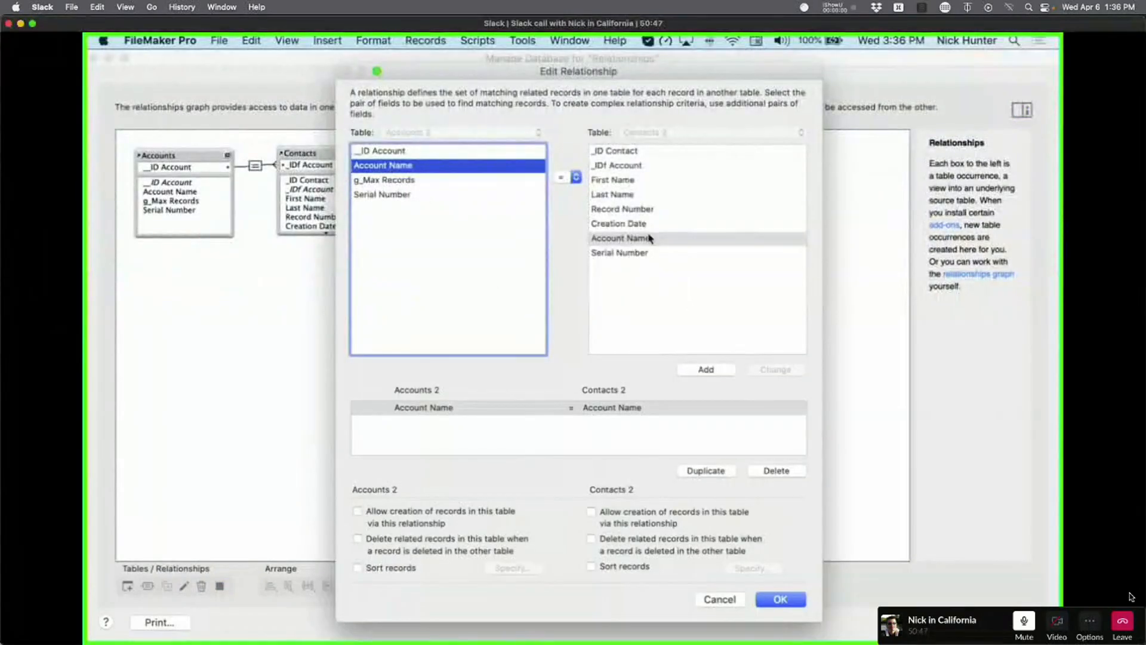
left_click(385, 195)
left_click(657, 254)
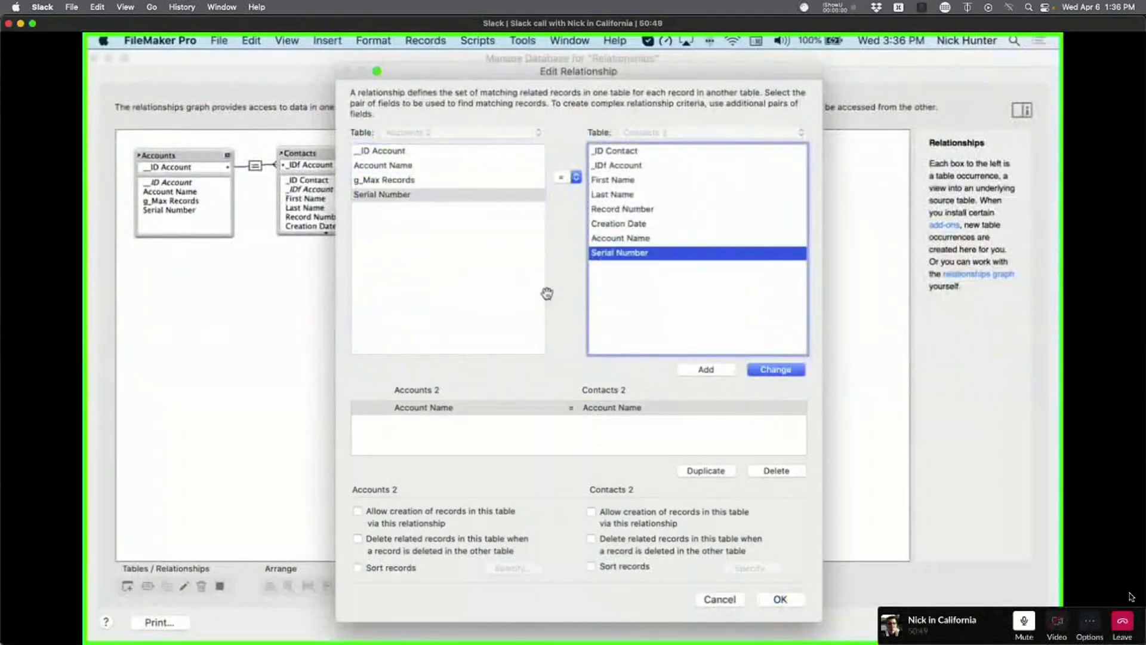
left_click(779, 371)
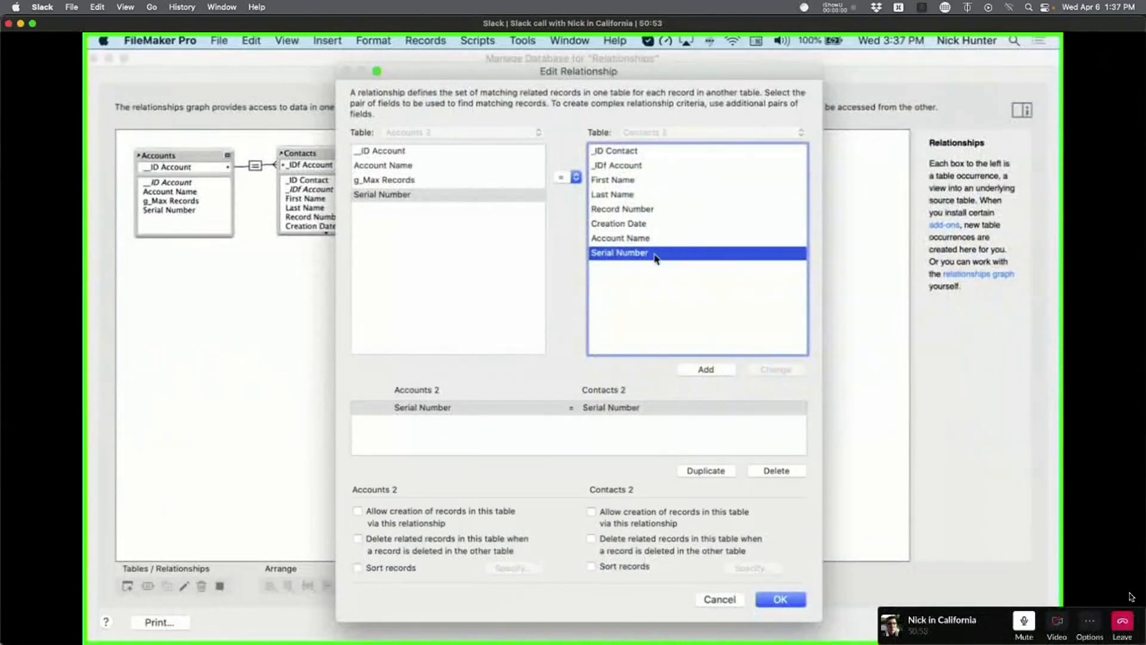
key("Escape")
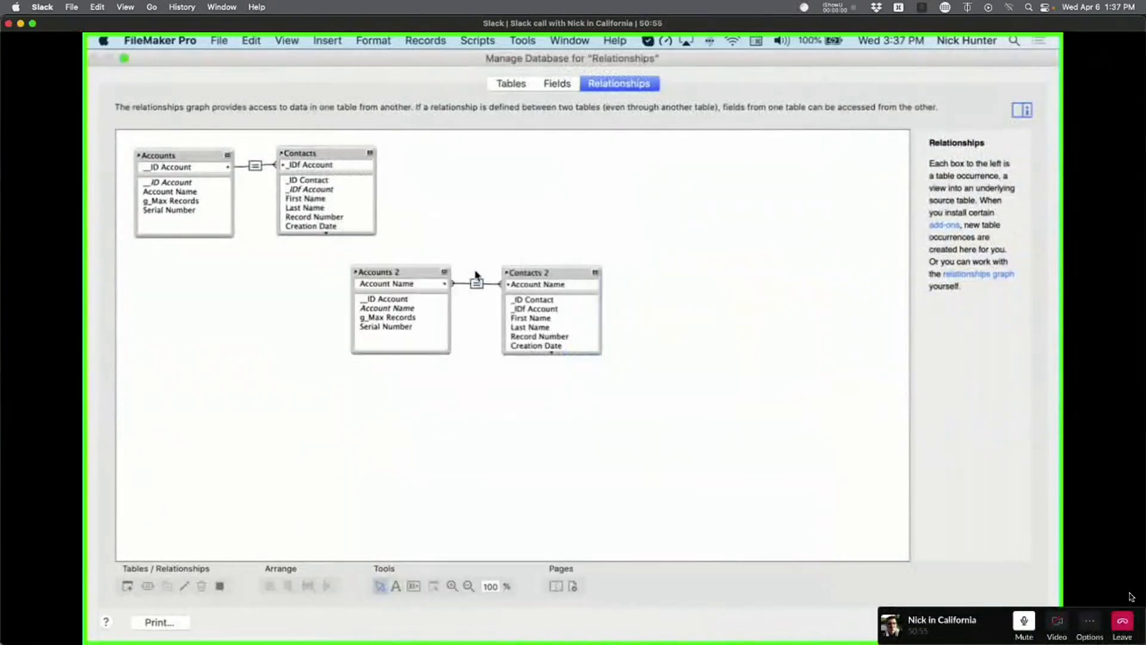
Shift the Contacts 2 box around and inspect the Accounts 2–Contacts 2 relationship.
left_click_drag(540, 270, 666, 267)
left_click(539, 283)
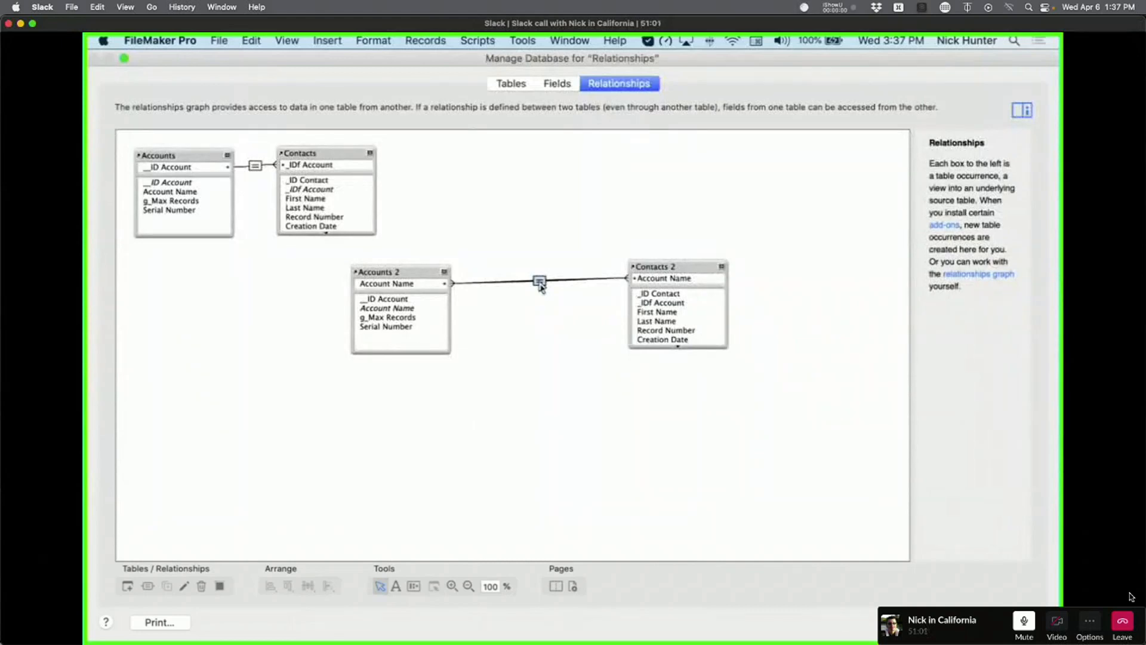
left_click_drag(671, 268, 608, 273)
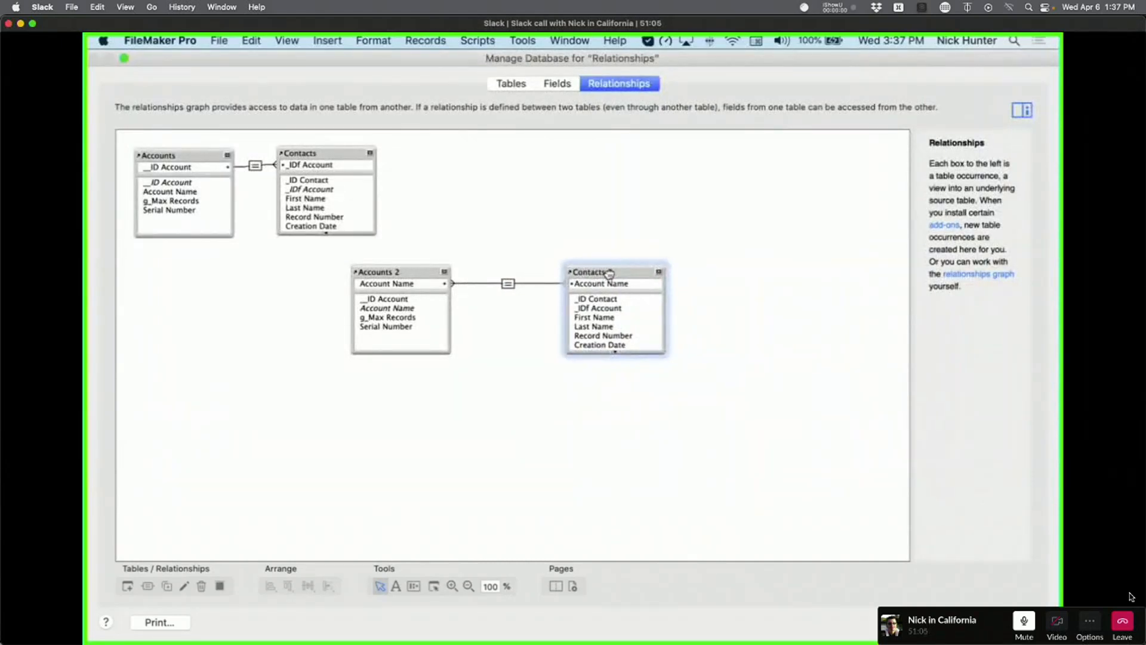
left_click(507, 286)
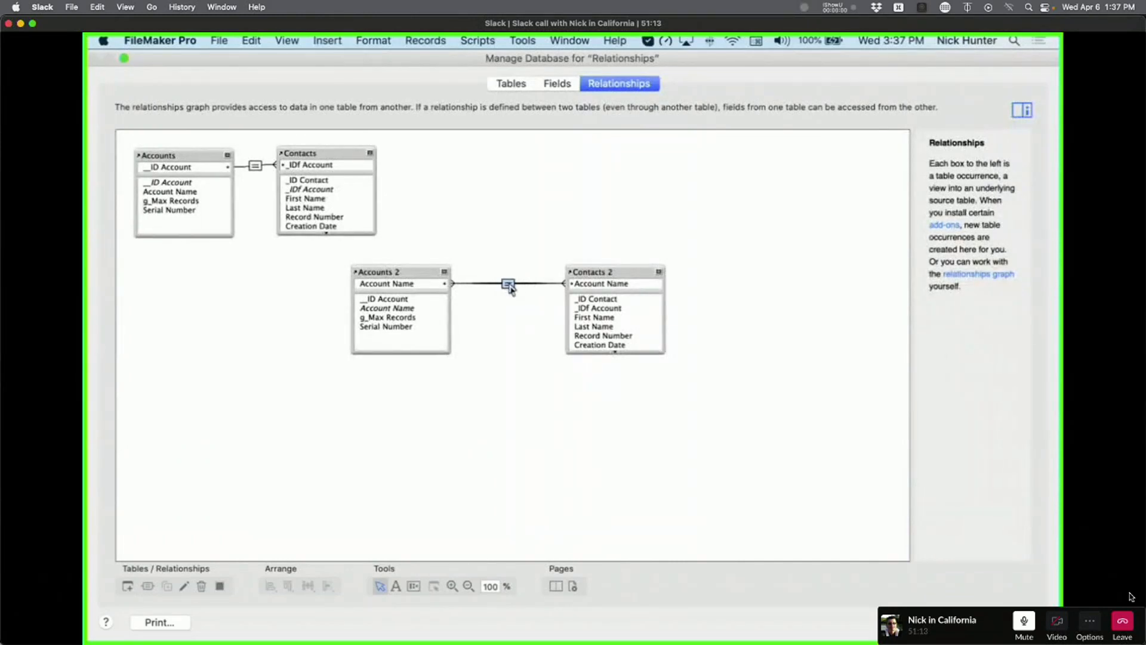
double_click(545, 286)
key("Escape")
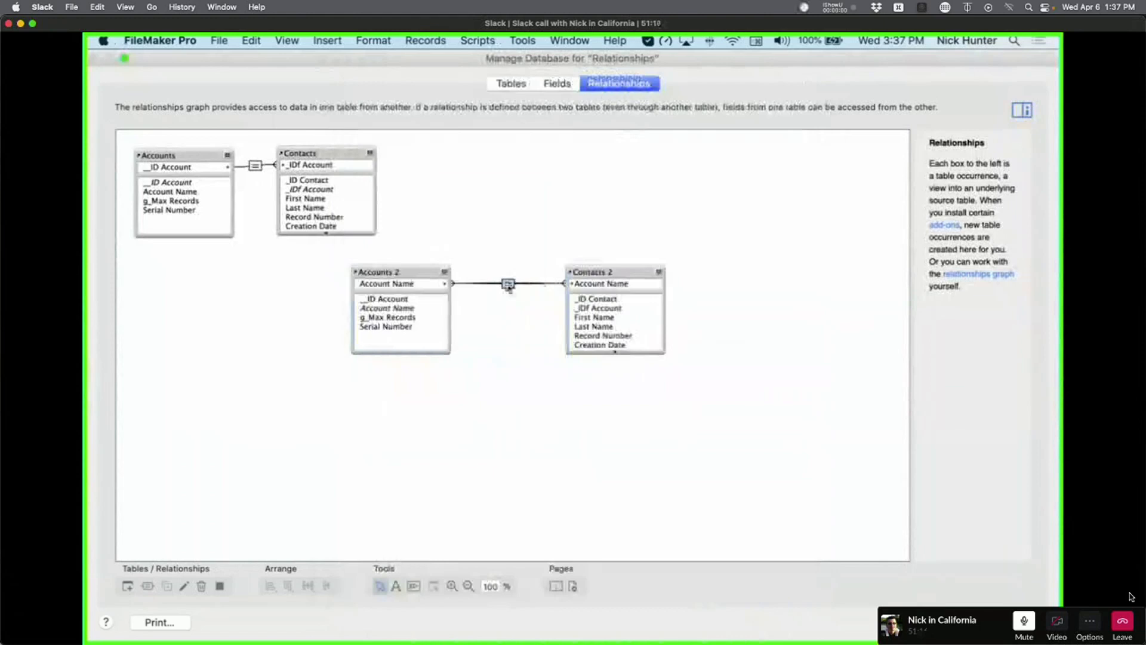
double_click(508, 284)
key("Escape")
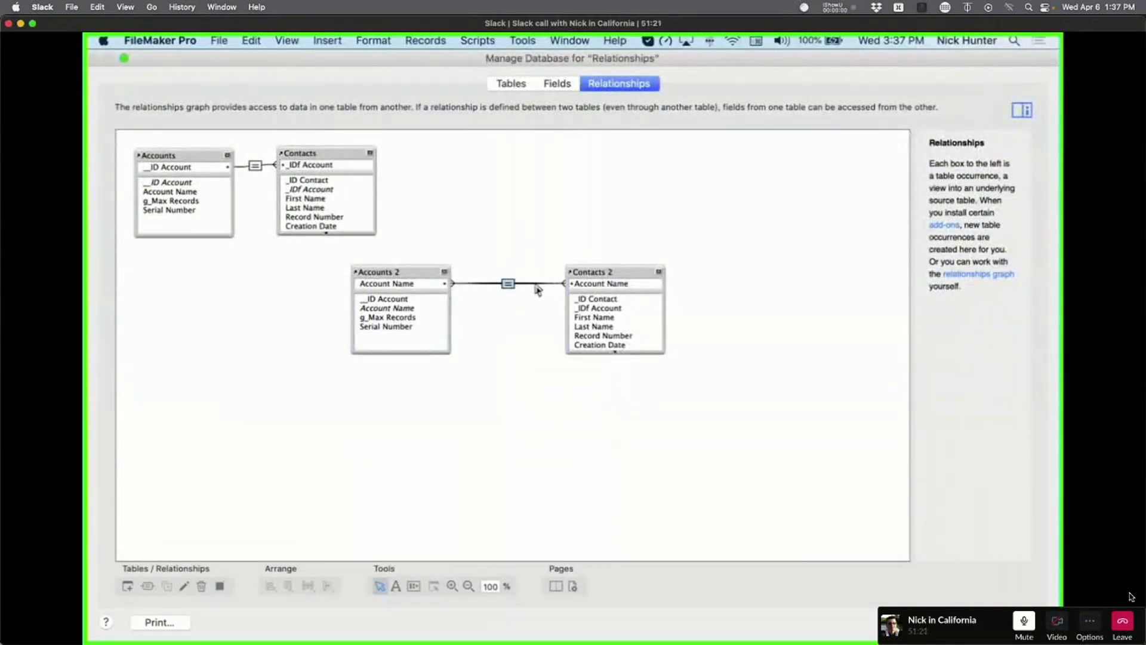
double_click(537, 287)
key("Escape")
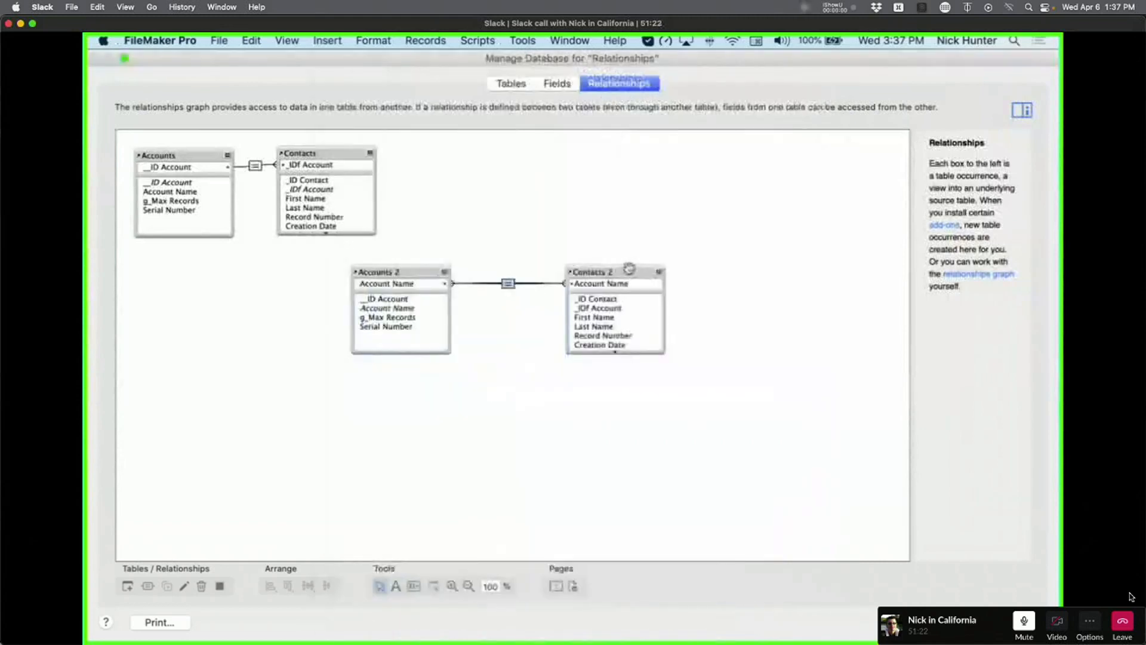
Rearrange Accounts 2, Contacts and Contacts 2 so related tables sit side by side.
left_click_drag(617, 272, 830, 370)
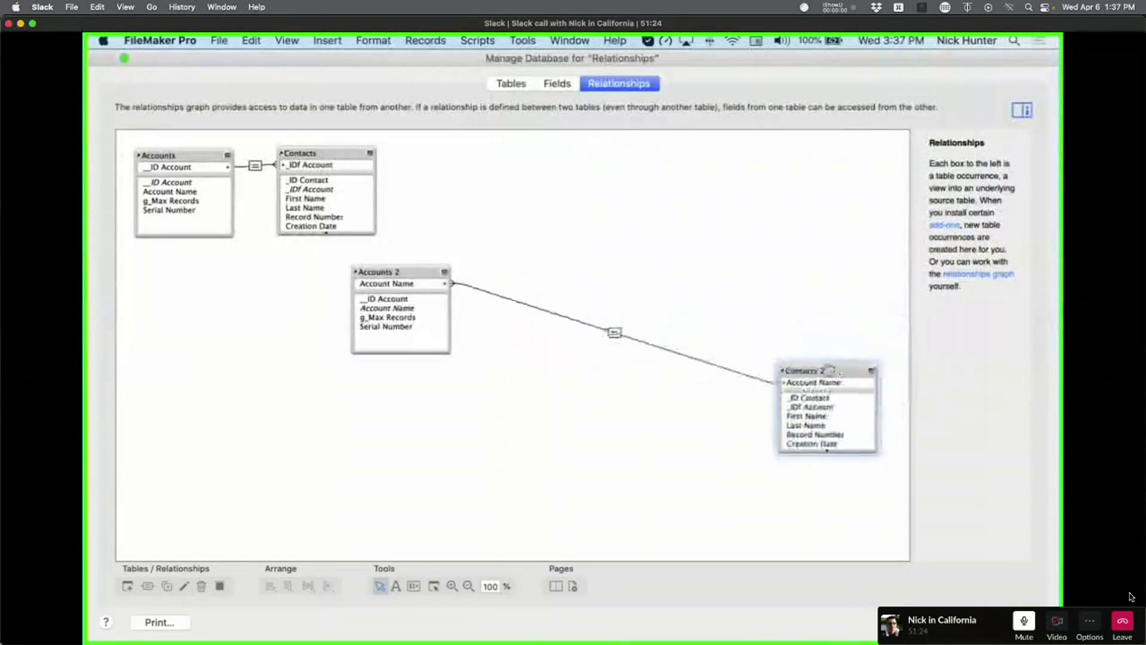
double_click(742, 374)
key("Escape")
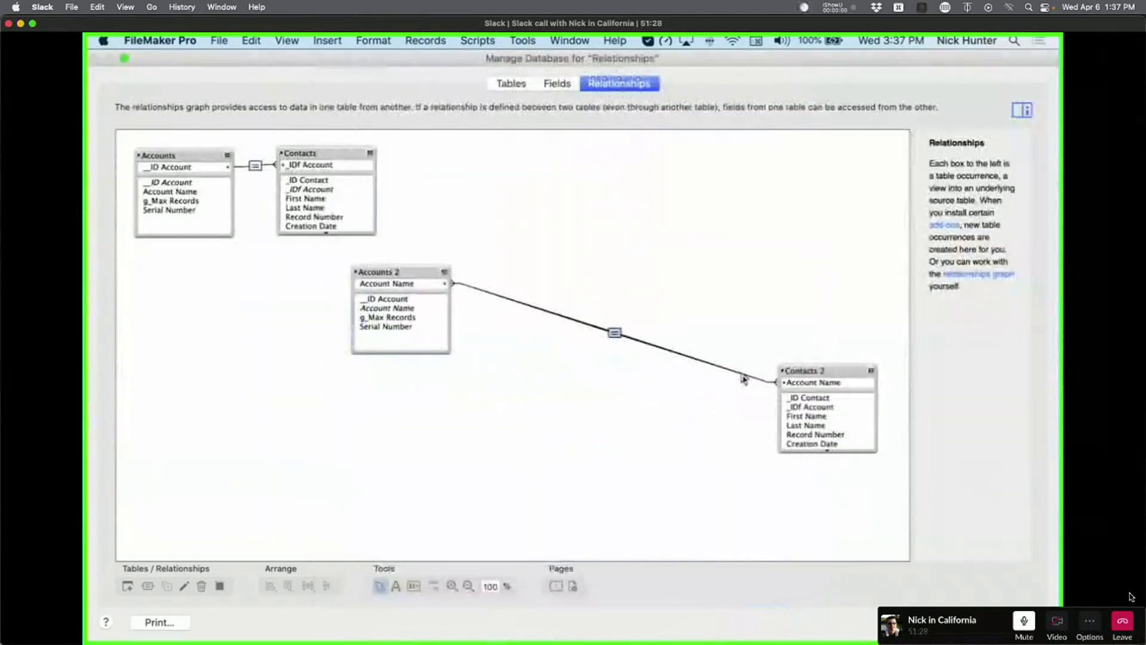
left_click_drag(382, 272, 257, 270)
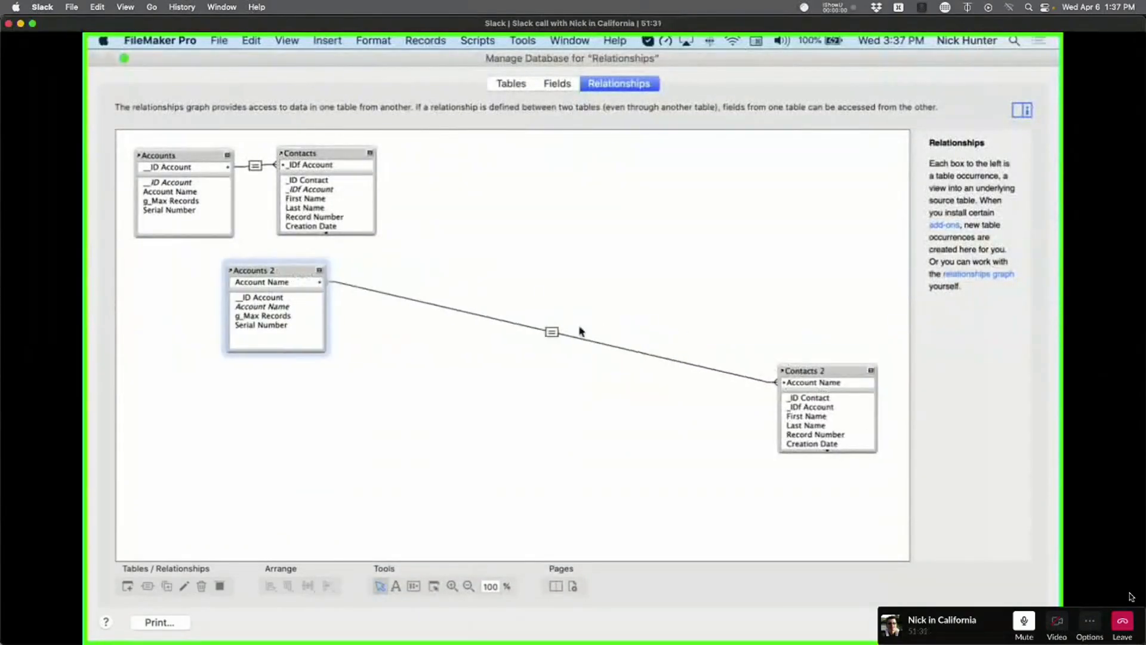
left_click_drag(302, 153, 533, 291)
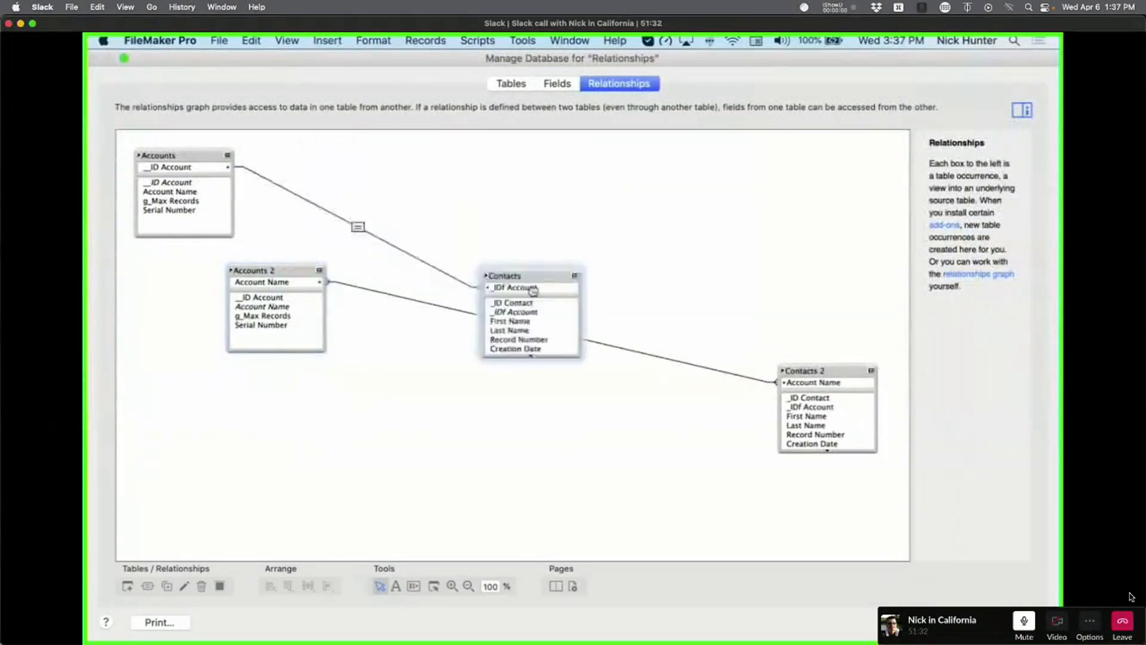
double_click(730, 377)
key("Escape")
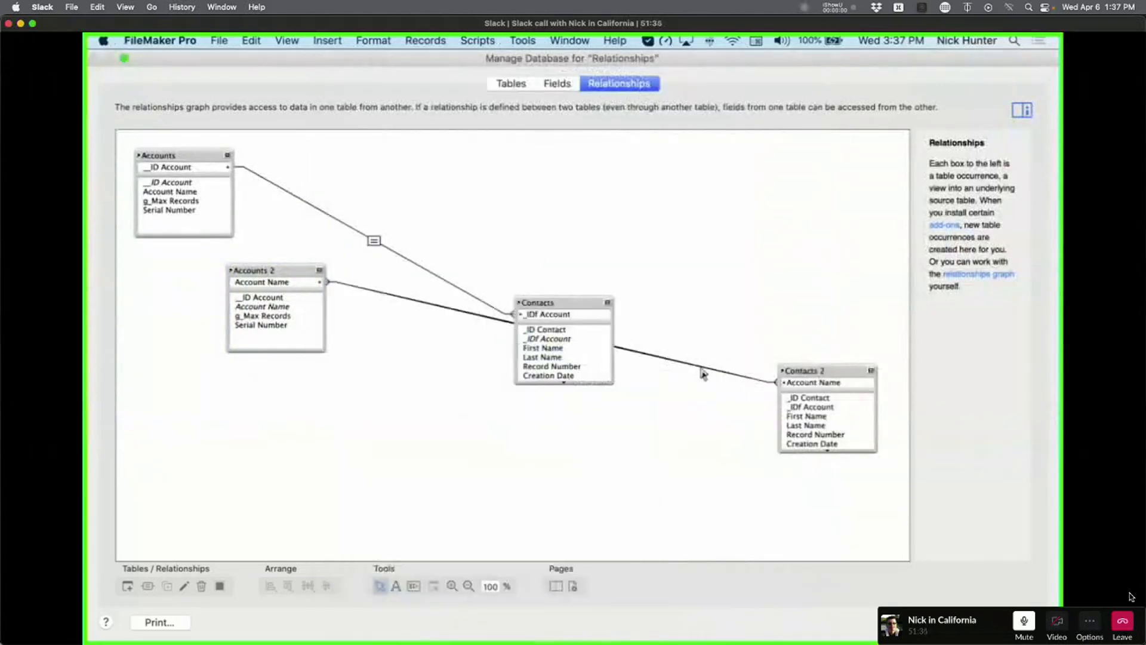
left_click_drag(552, 302, 350, 153)
left_click_drag(829, 367, 447, 266)
Change the Accounts 2–Contacts 2 match to Serial Number = Serial Number.
double_click(361, 282)
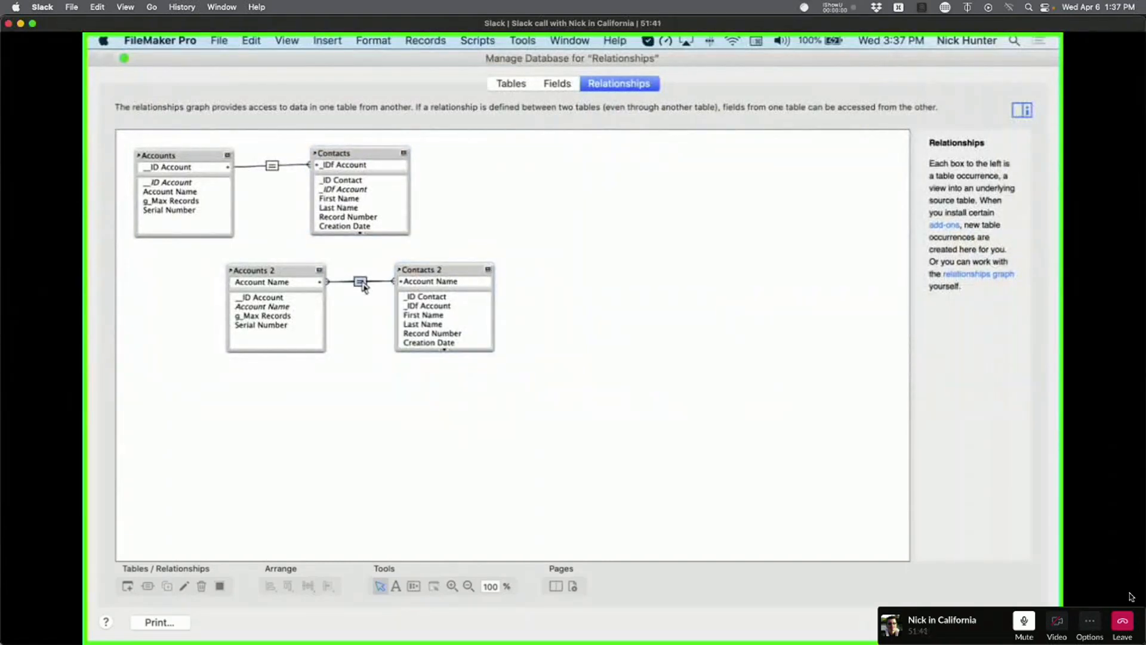
left_click(421, 195)
left_click(638, 252)
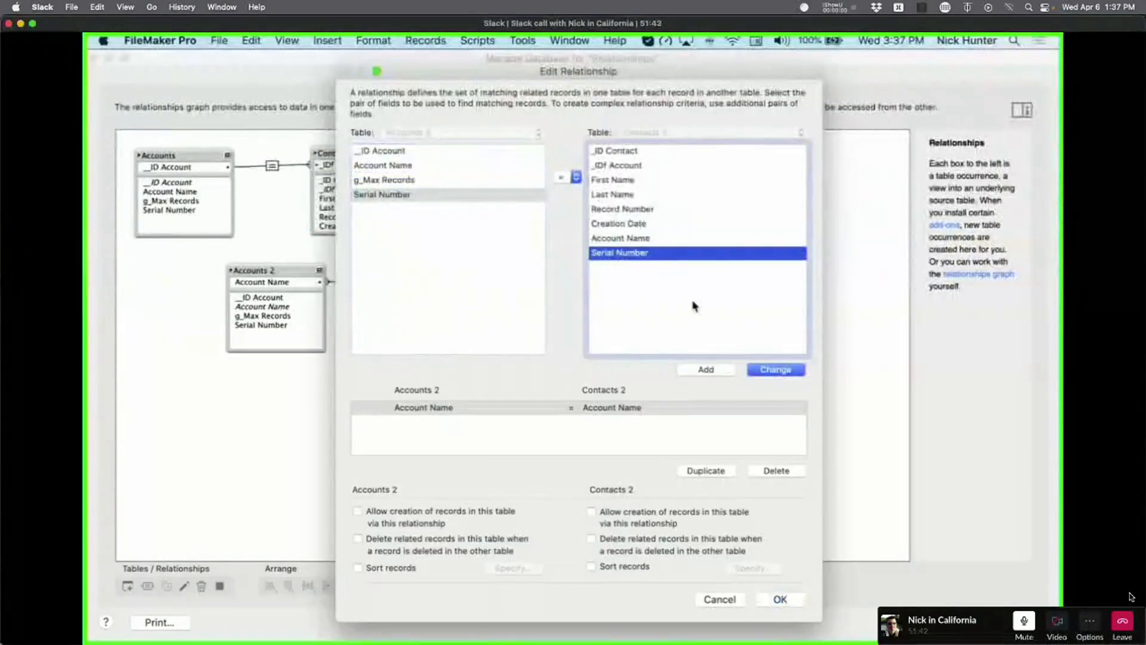
left_click(779, 371)
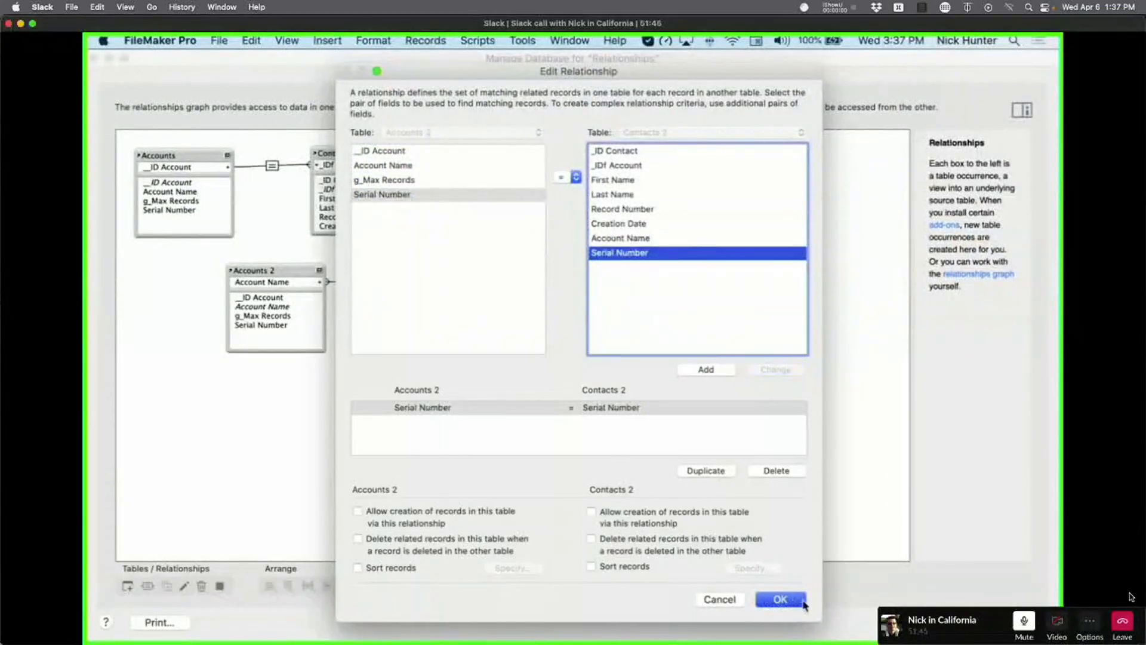
left_click(780, 599)
Place the Serial Number field above First Name on Layout #4, then return to Browse mode.
left_click(1002, 622)
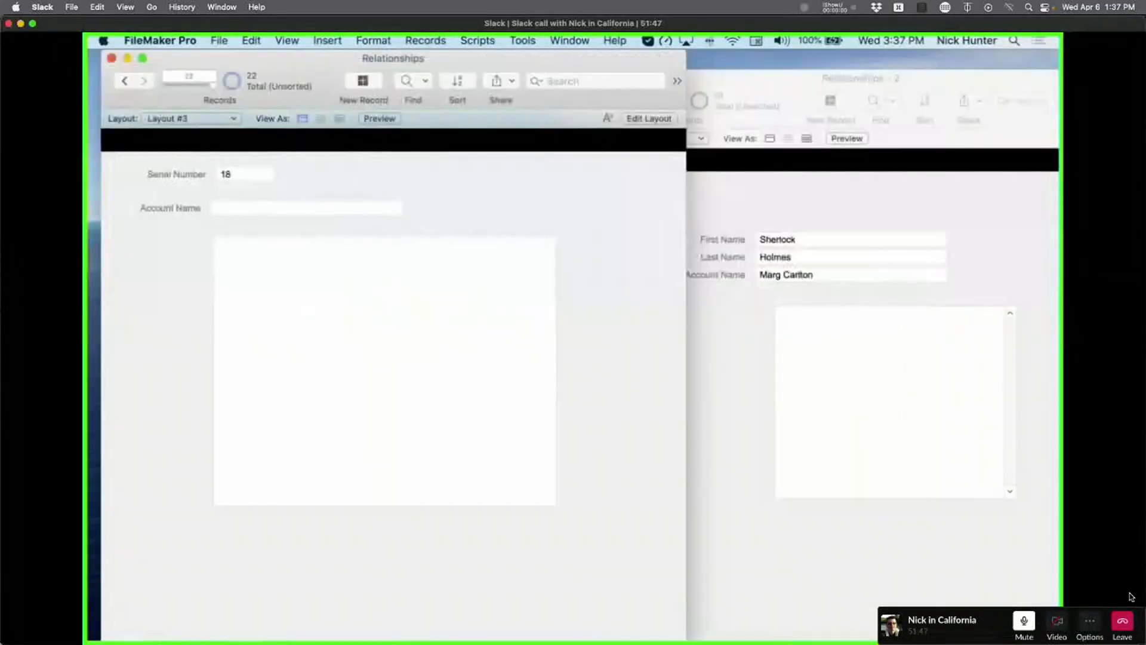
left_click(786, 225)
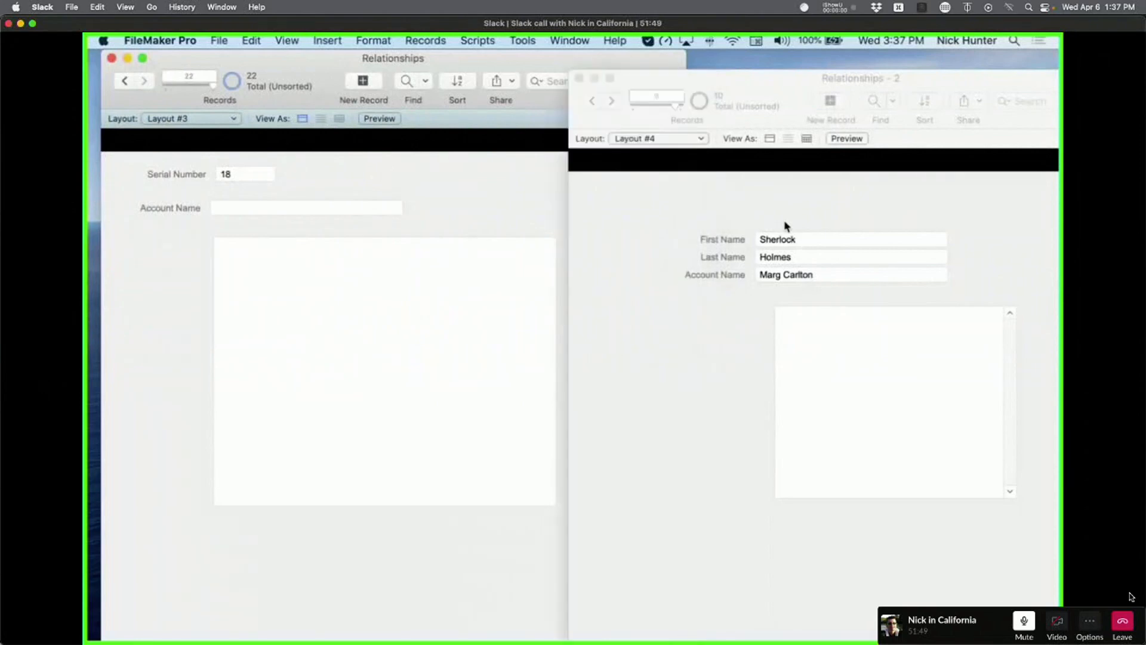
left_click_drag(757, 87, 572, 96)
key("super+l")
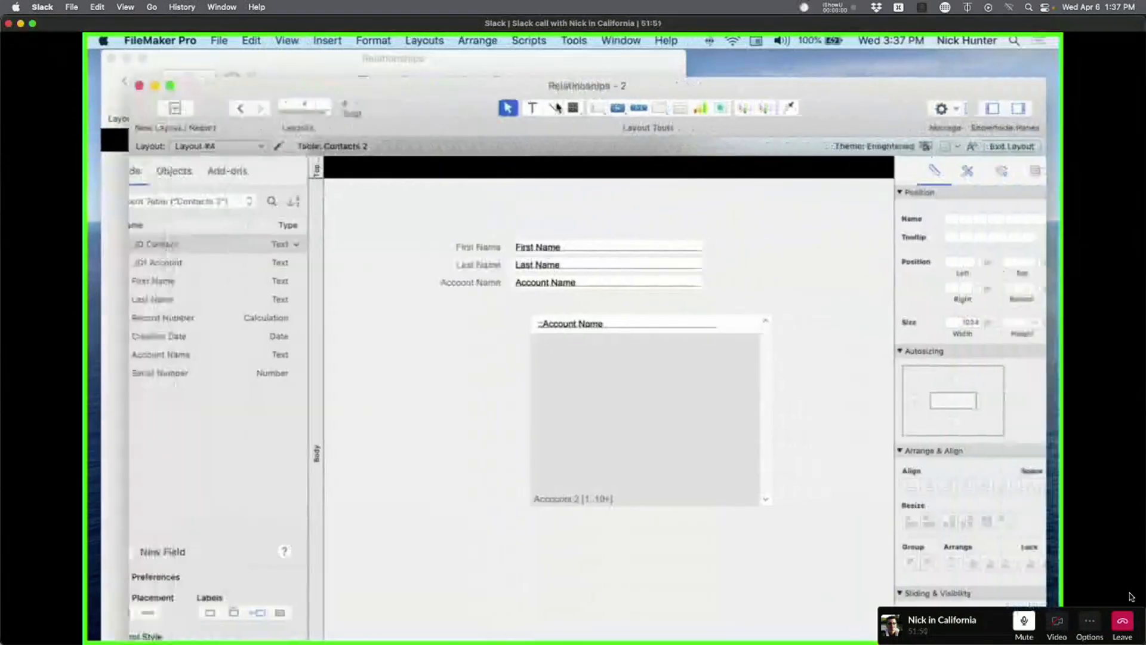
left_click_drag(627, 181, 500, 217)
double_click(523, 301)
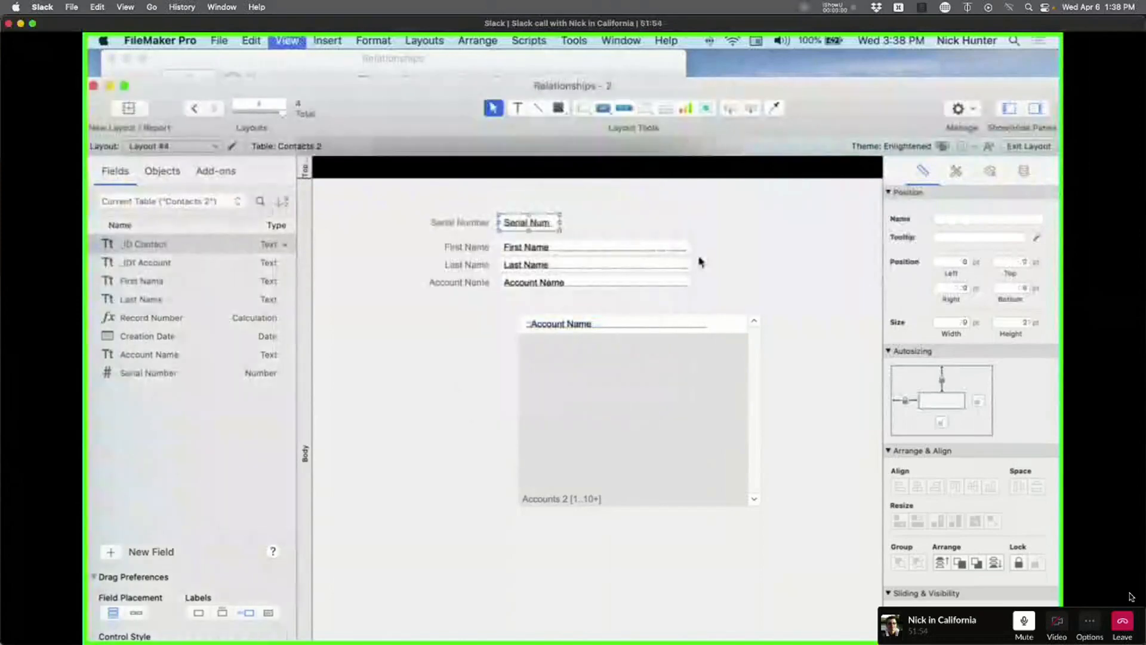
key("super+b")
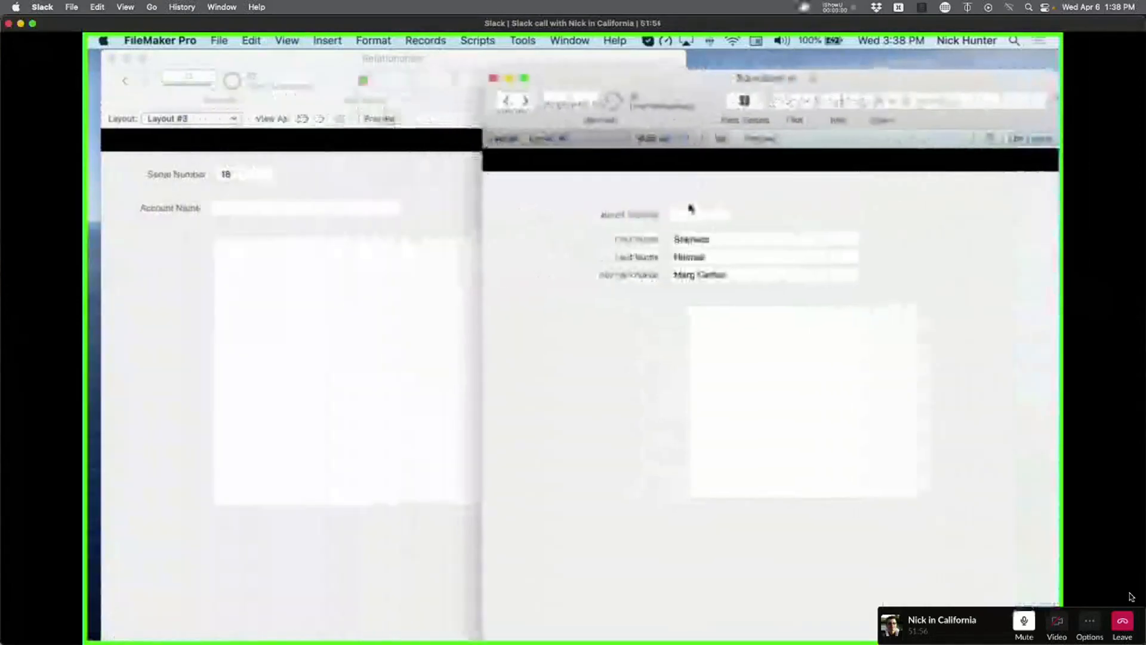
Set the previous contact record's Serial Number to 18.
left_click(689, 212)
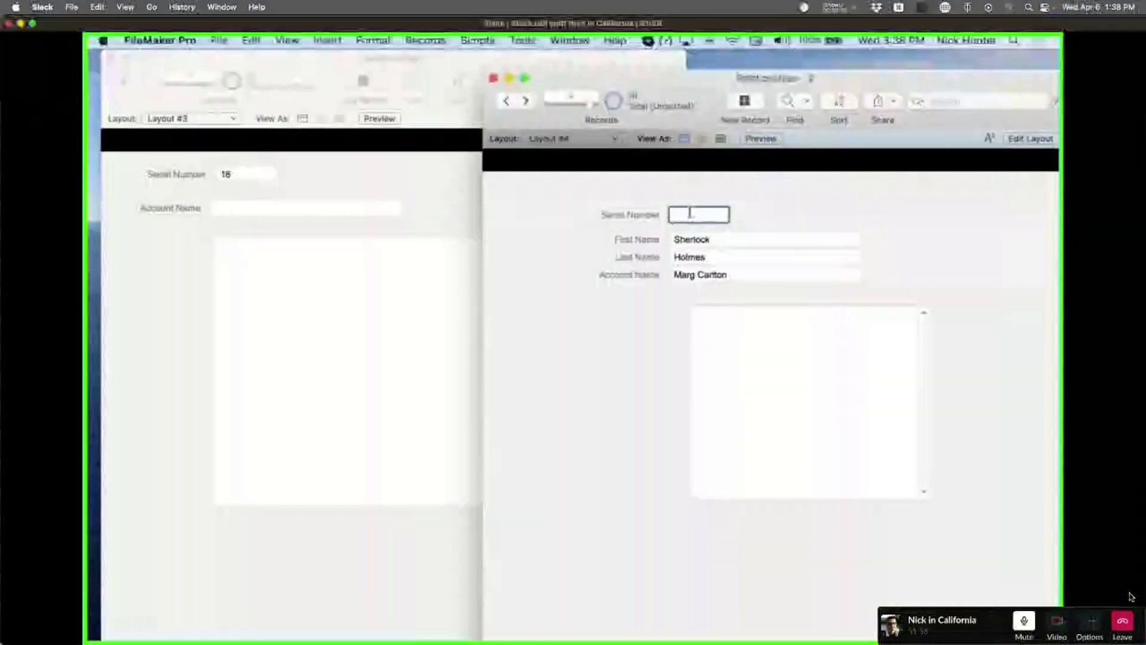
left_click(749, 189)
left_click(506, 101)
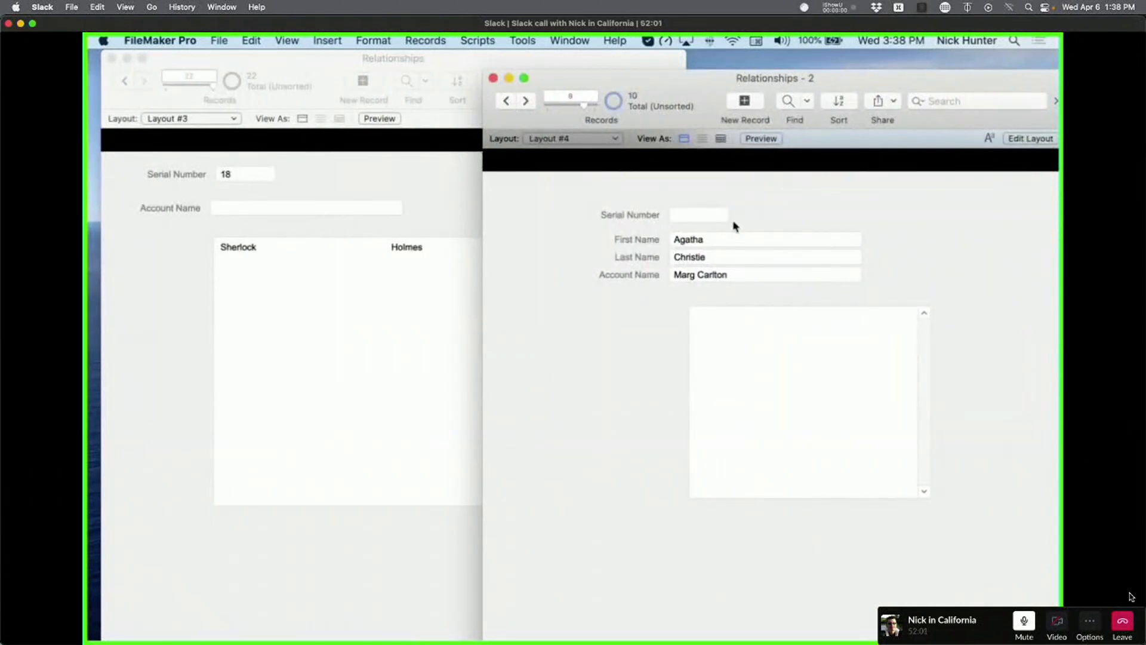
left_click(720, 213)
type("18")
left_click(731, 195)
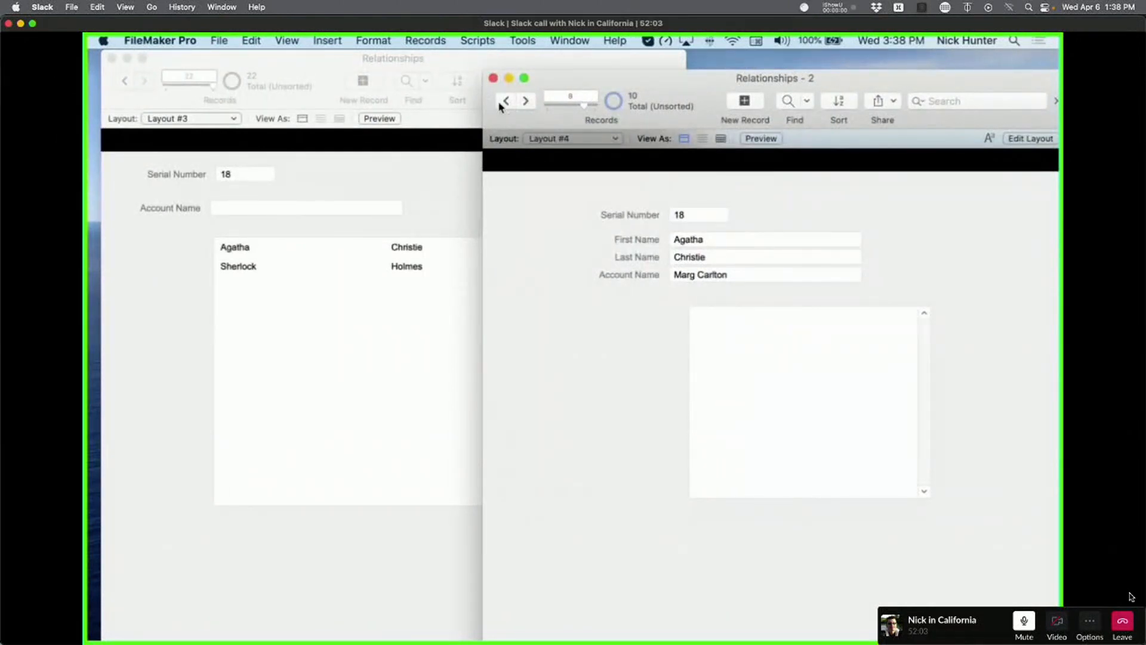
Set Serial Number to 18 on two more contact records.
left_click(525, 101)
left_click(698, 213)
type("18")
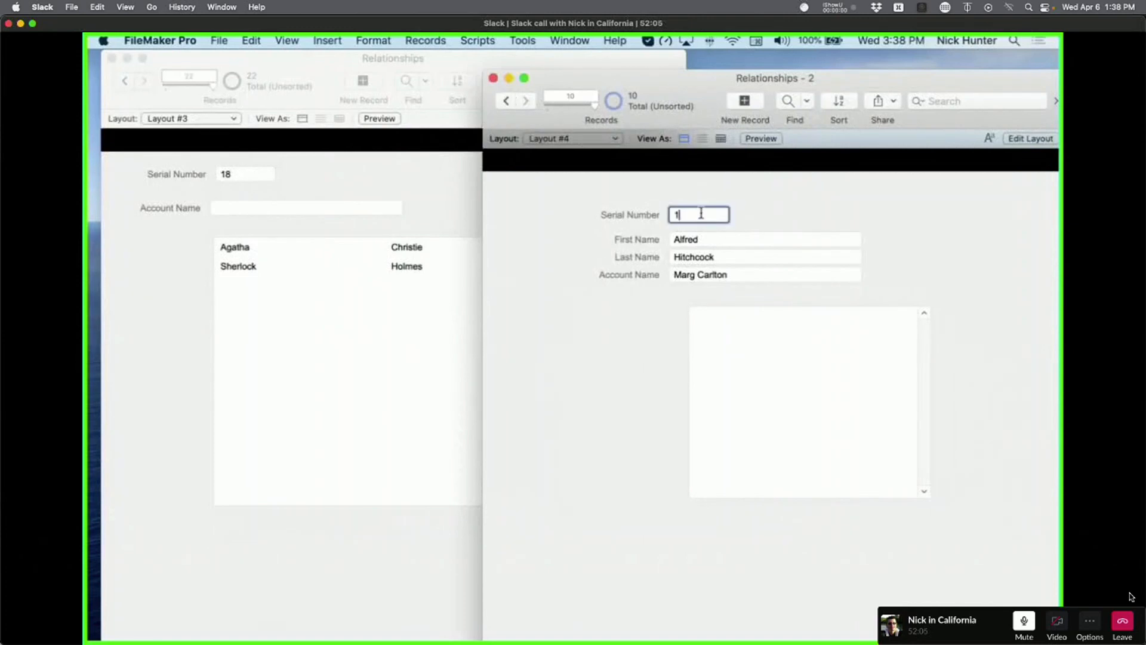
left_click(745, 208)
left_click(506, 101)
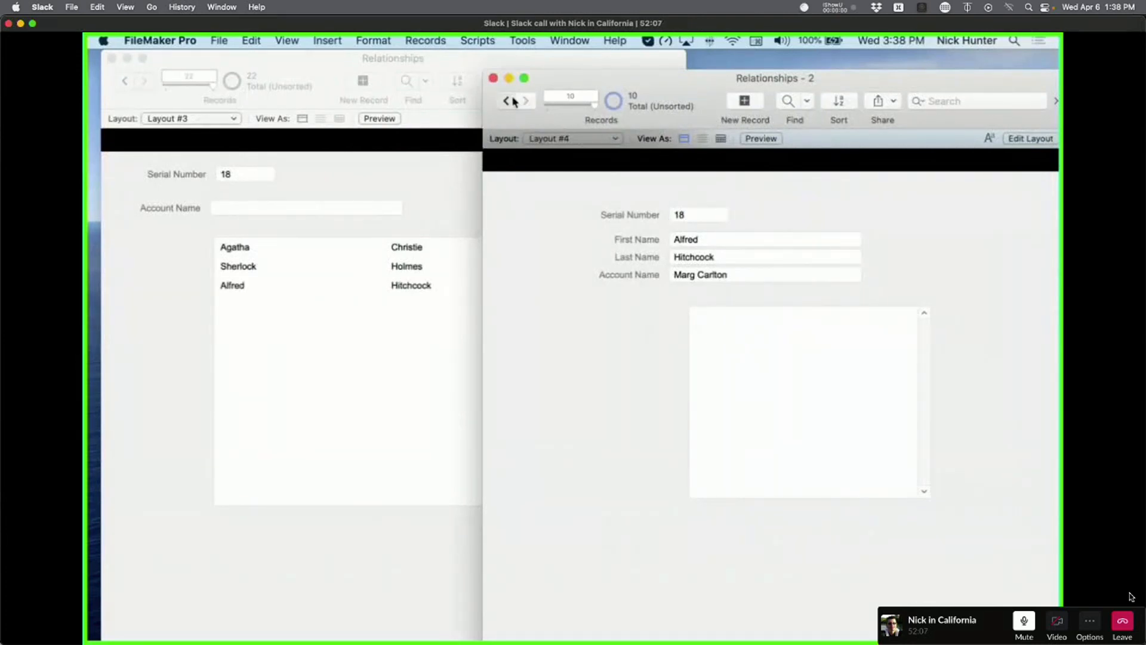
left_click(708, 215)
type("1")
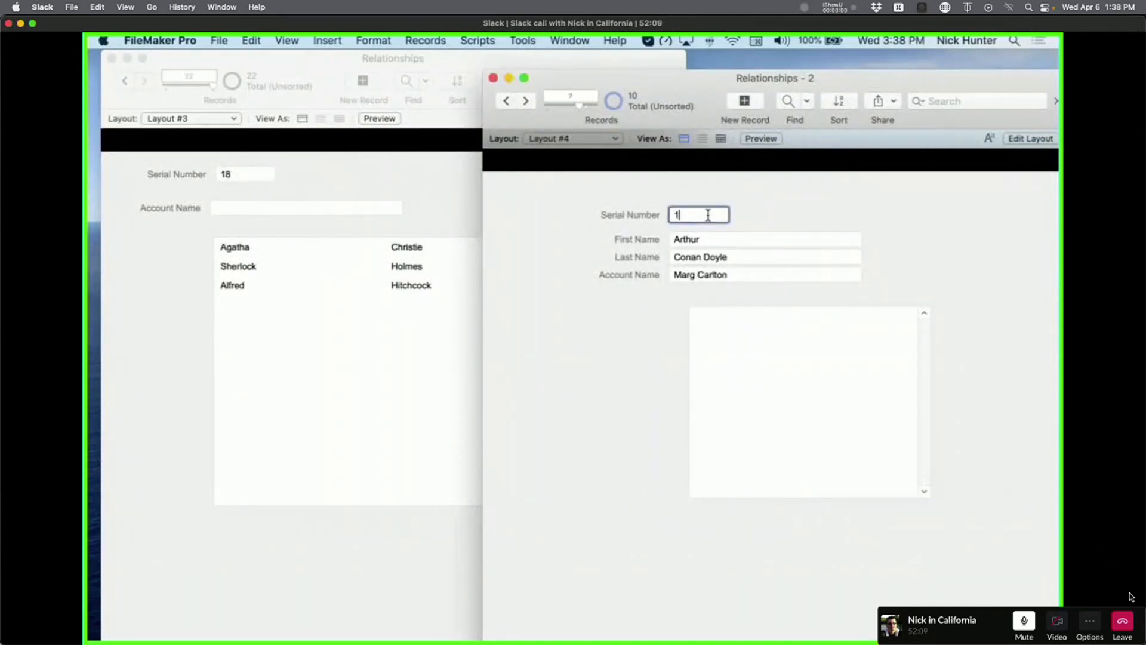
type("99==")
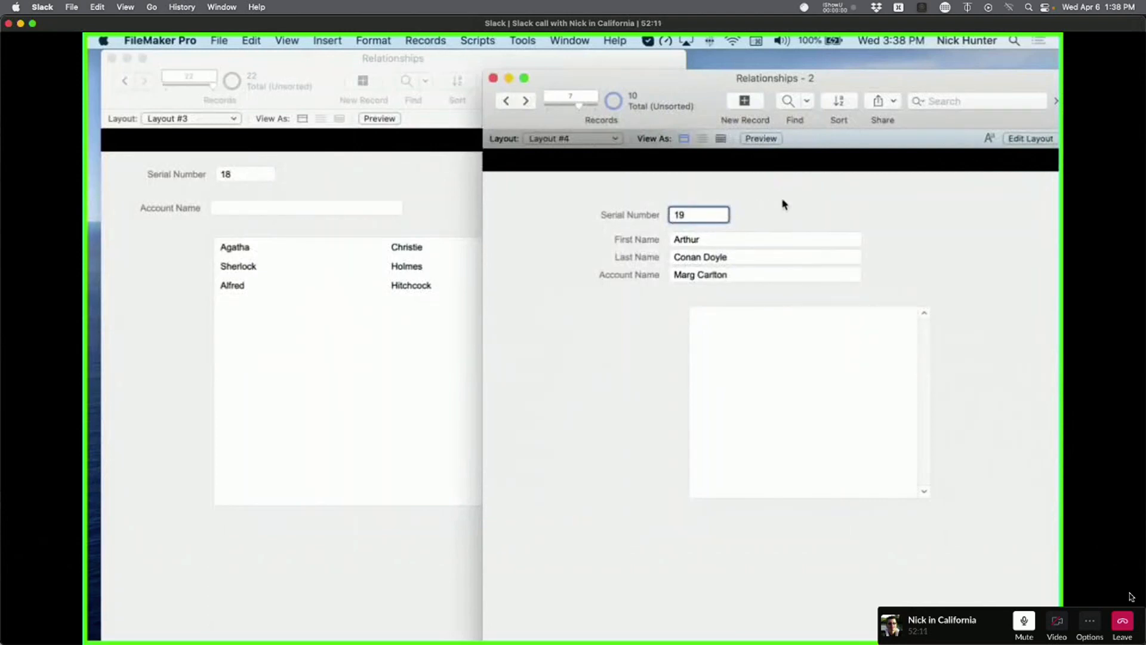
key("BackSpace")
key("BackSpace")
key("BackSpace")
type("8")
left_click(766, 209)
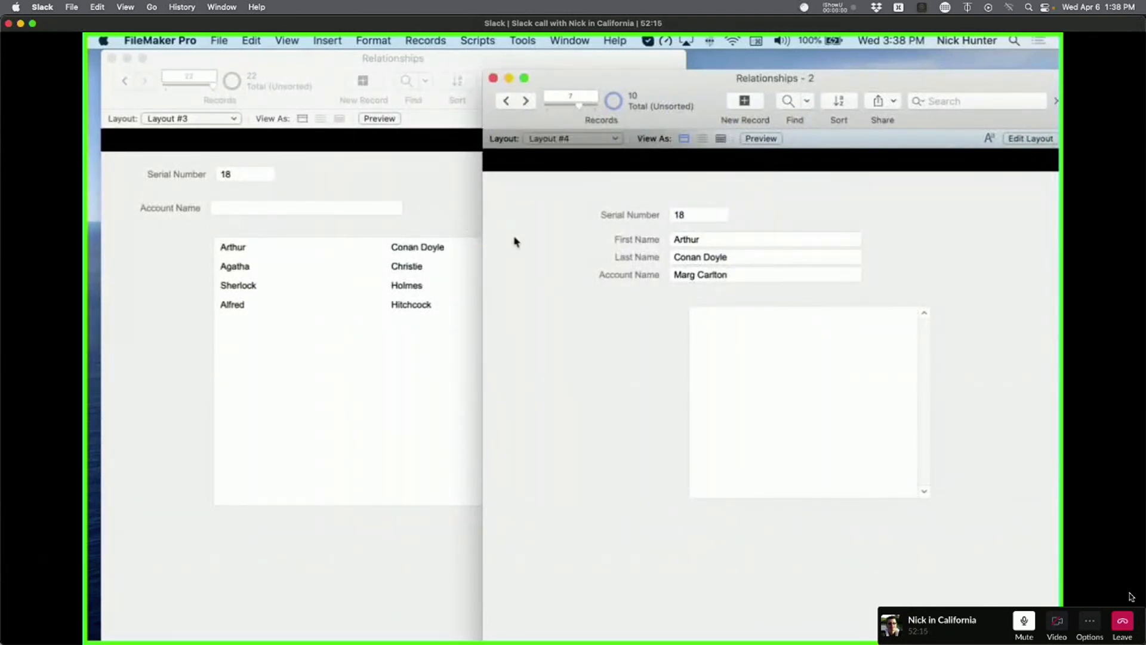
left_click(378, 177)
Try a few trial account names, then rename the serial-18 account to 'Whatever!'.
left_click(280, 209)
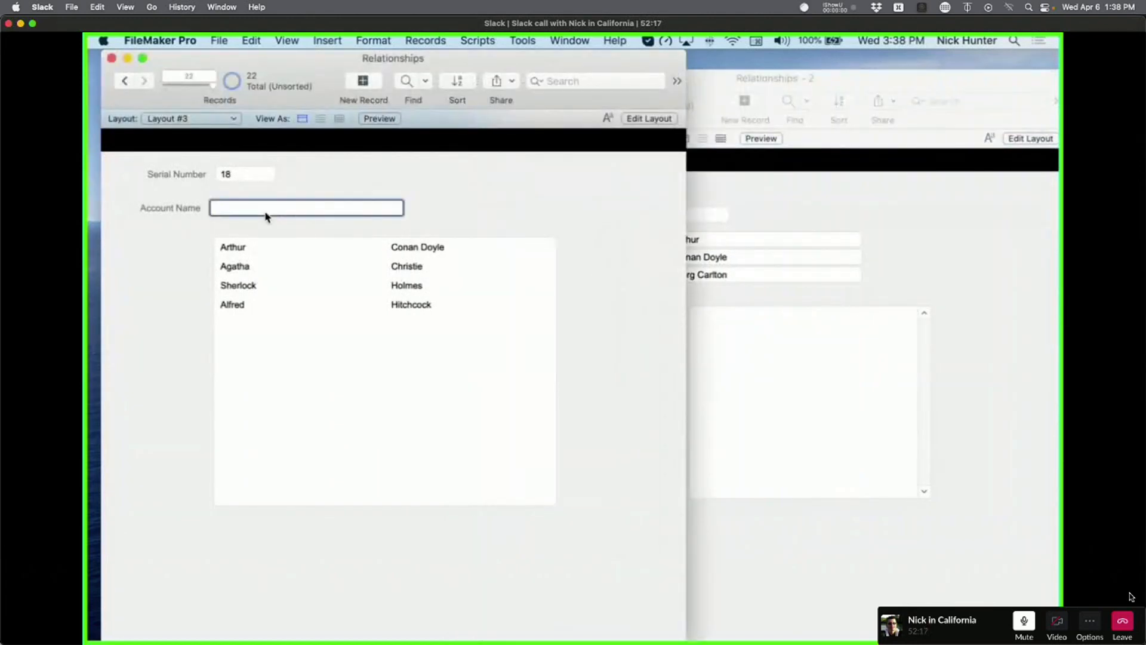
left_click(328, 182)
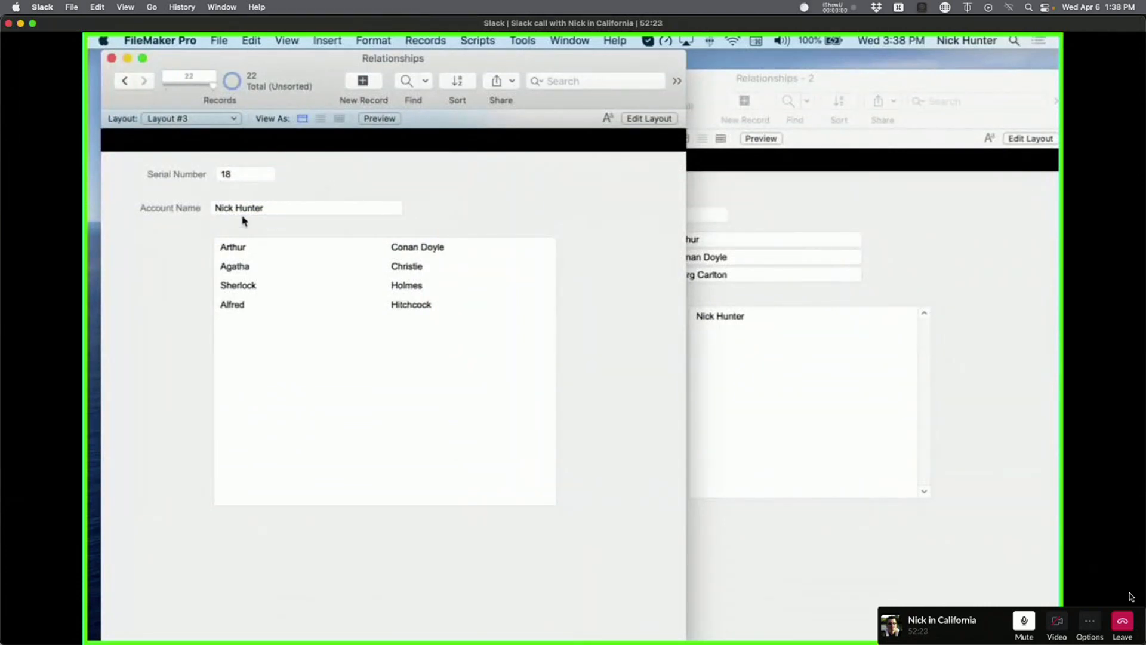
double_click(225, 208)
type("Marg")
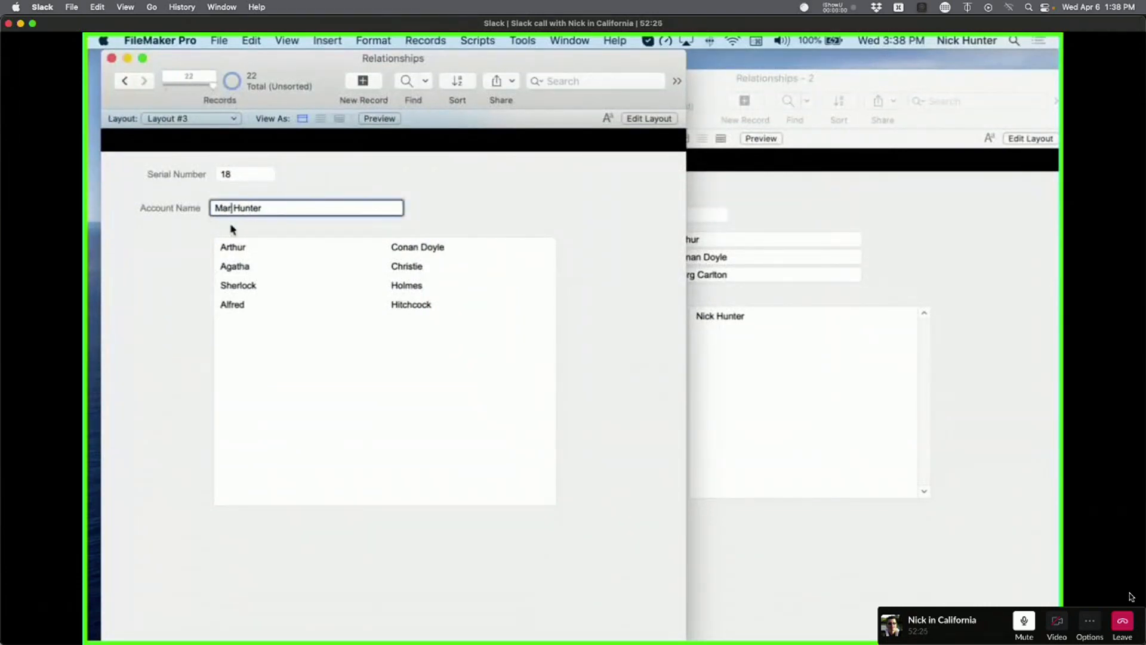
left_click(383, 183)
left_click(272, 207)
double_click(272, 207)
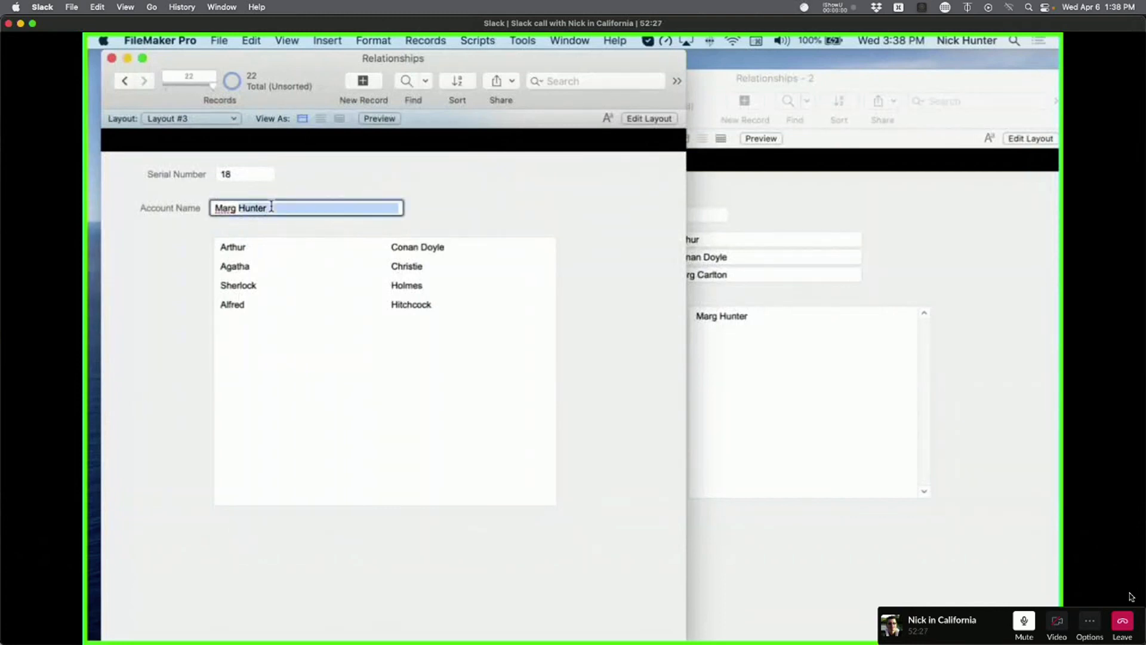
type("Carlton")
triple_click(271, 207)
key("super+a")
type("Whate")
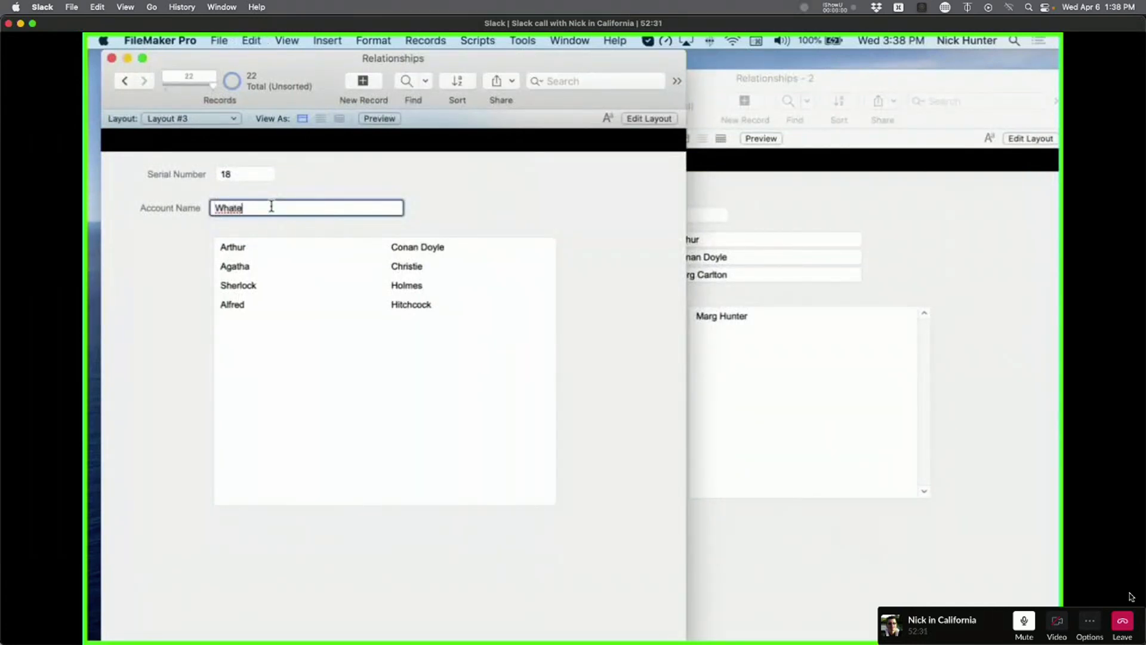
type("ver!")
left_click(434, 174)
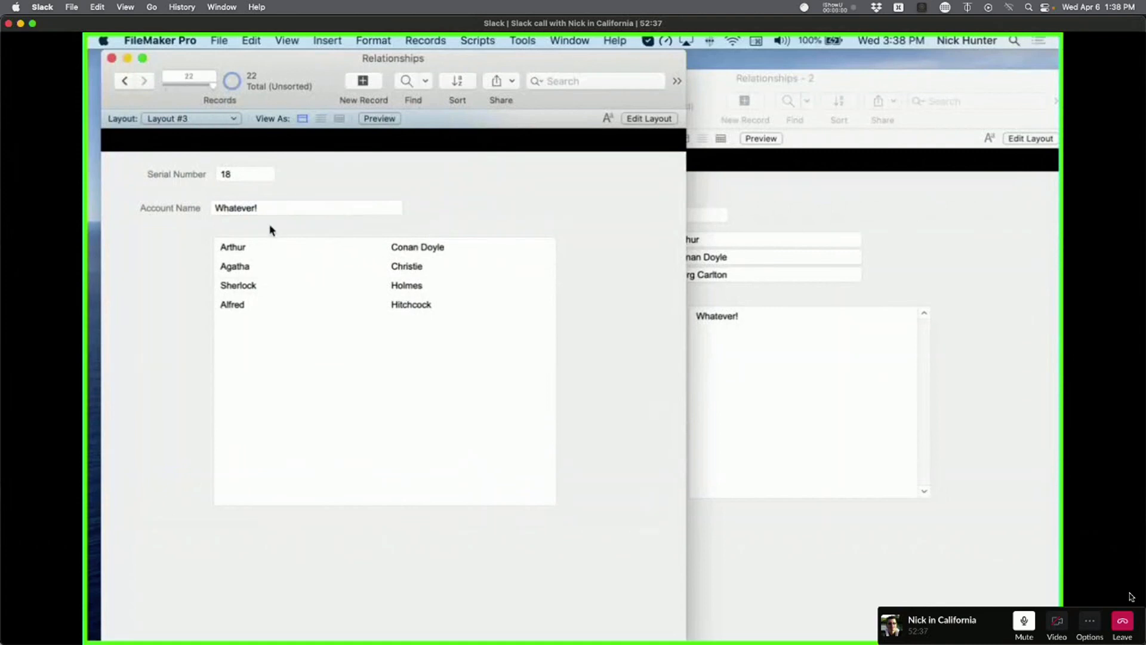
Check the account's serial number 18 and name field, committing the record.
left_click(241, 175)
left_click(335, 174)
mouse_move(324, 60)
left_mouse_down()
mouse_move(358, 69)
mouse_move(439, 237)
mouse_move(495, 58)
mouse_move(510, 55)
mouse_move(330, 48)
left_mouse_up()
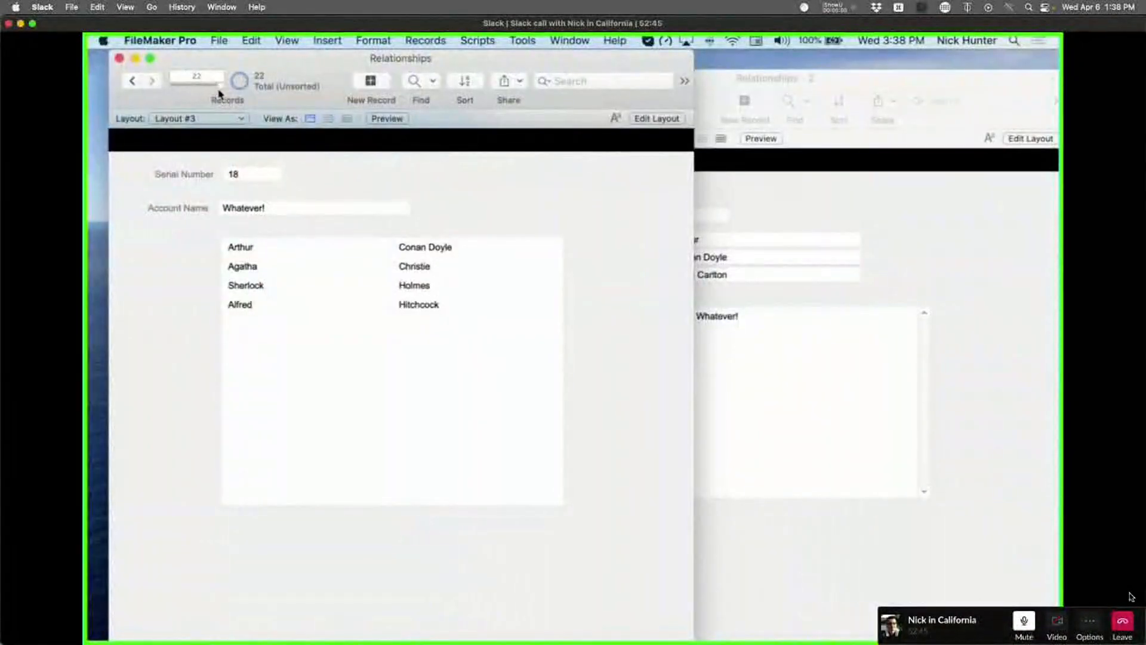
left_click(246, 175)
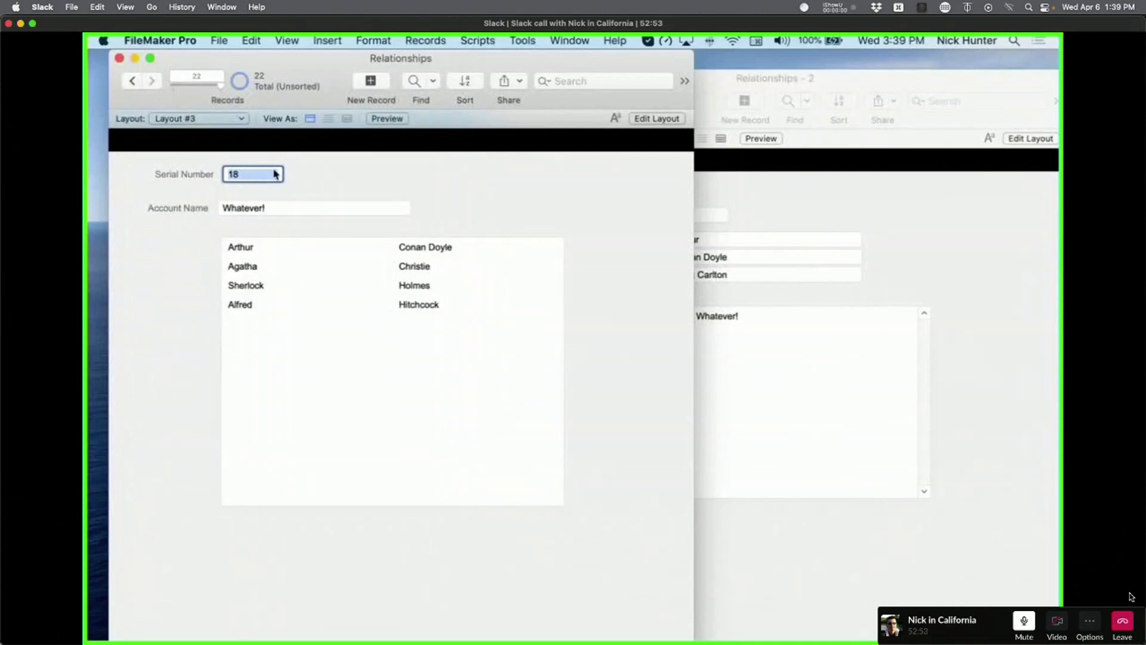
left_click(349, 180)
left_click(289, 207)
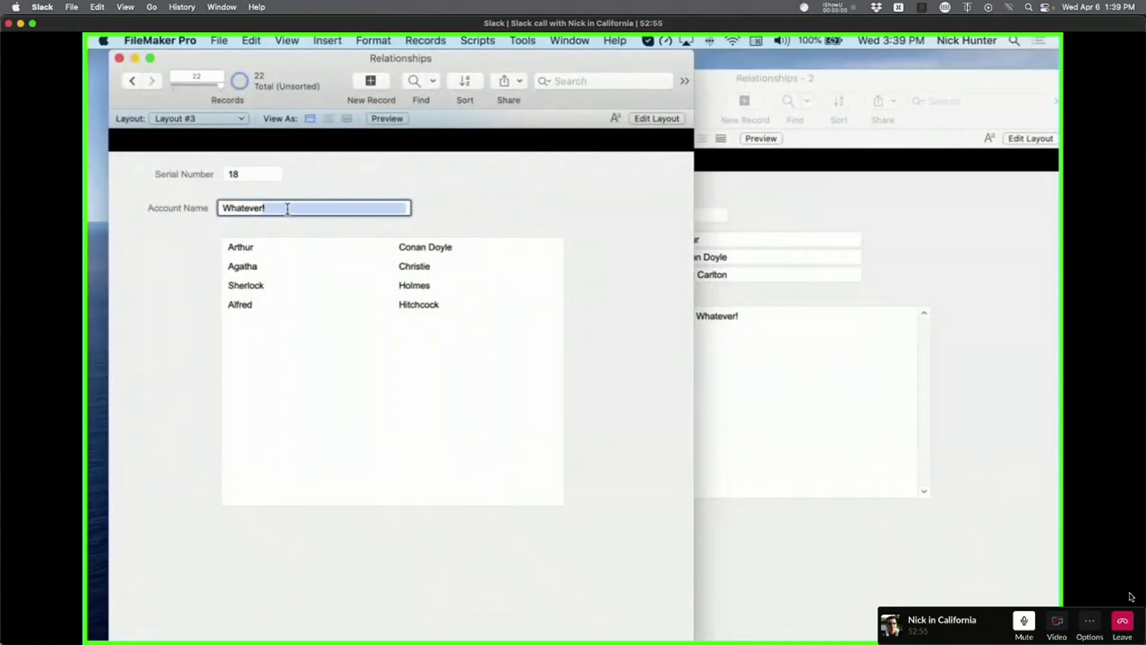
left_click(322, 197)
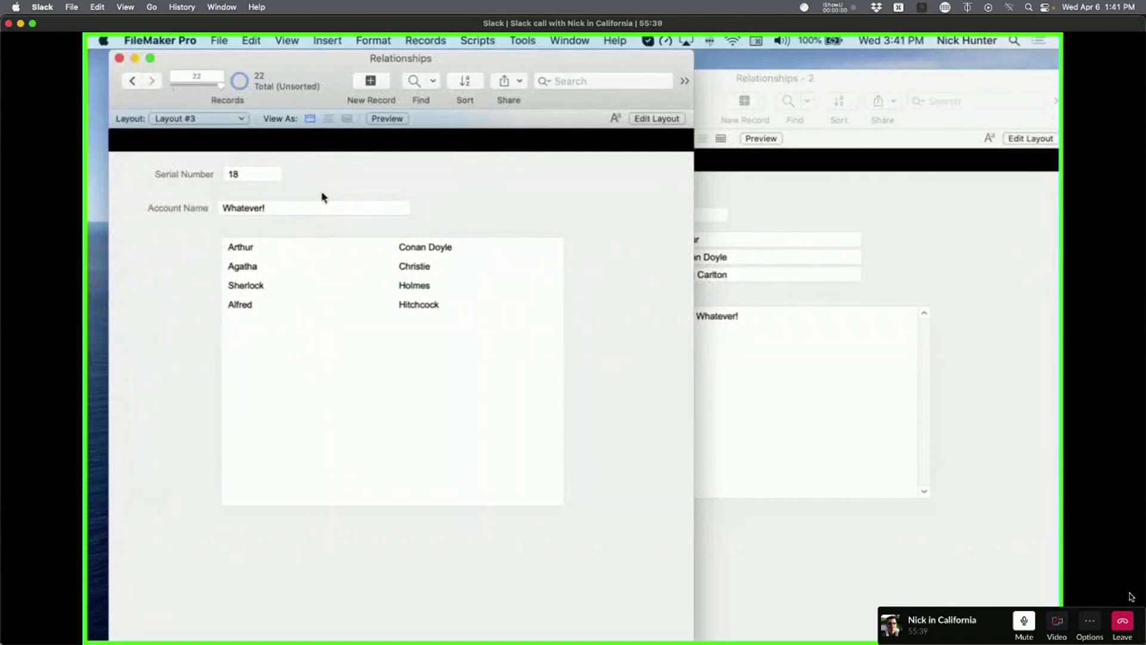
key("super+shift+d")
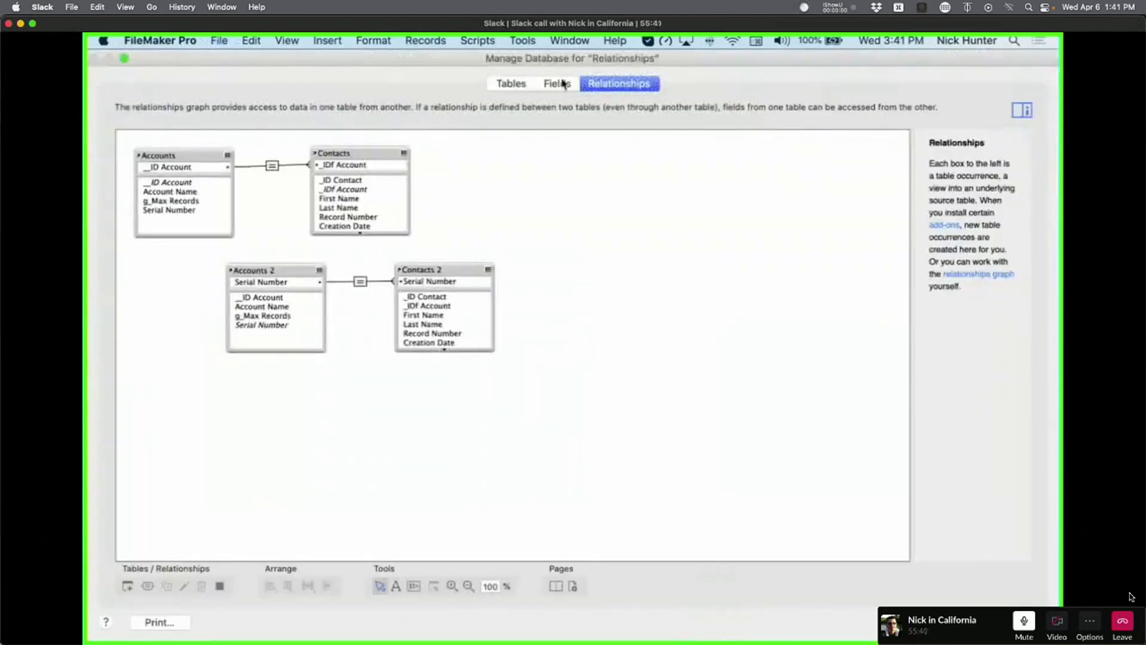
left_click(552, 84)
left_click_drag(293, 272, 266, 278)
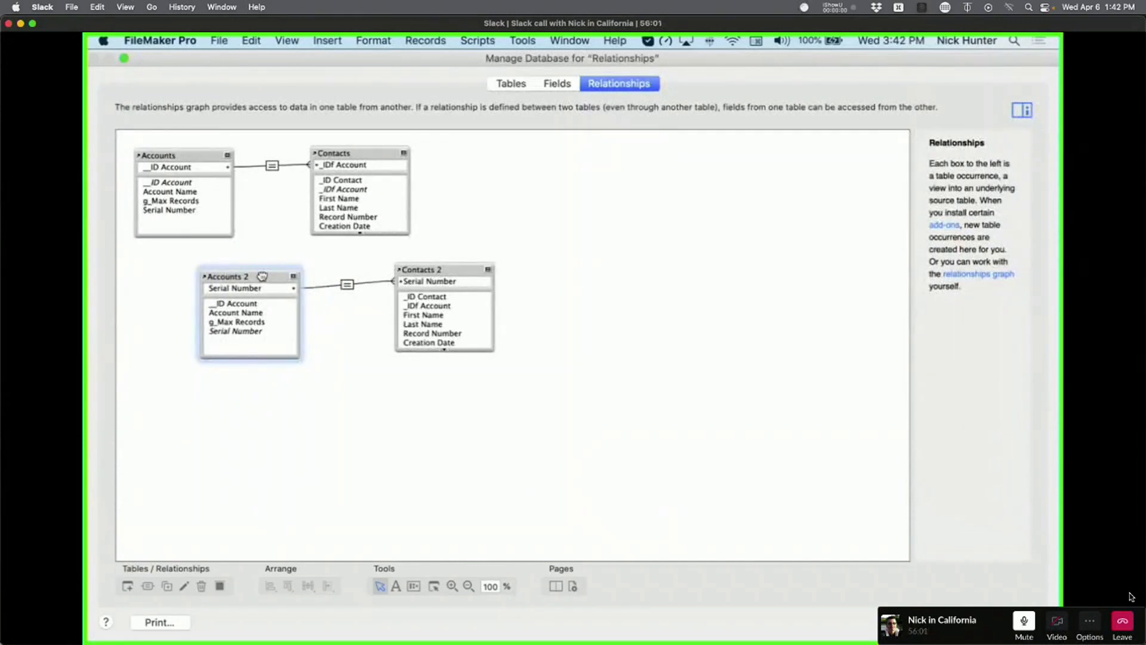
left_click_drag(438, 266, 409, 272)
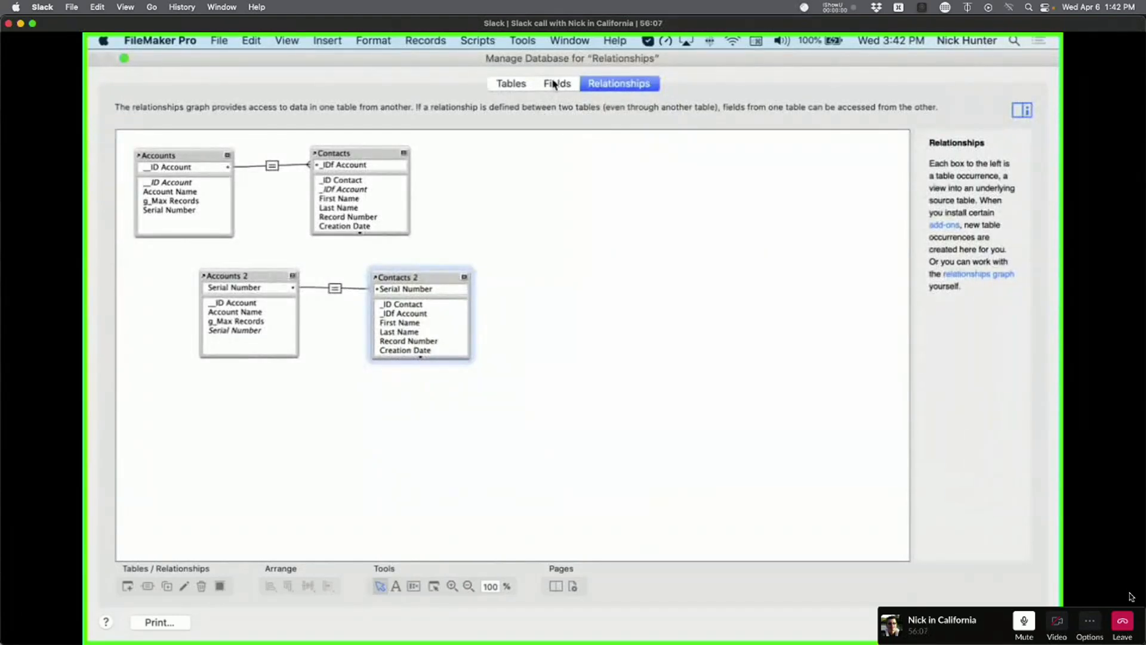
key("Escape")
left_click(411, 196)
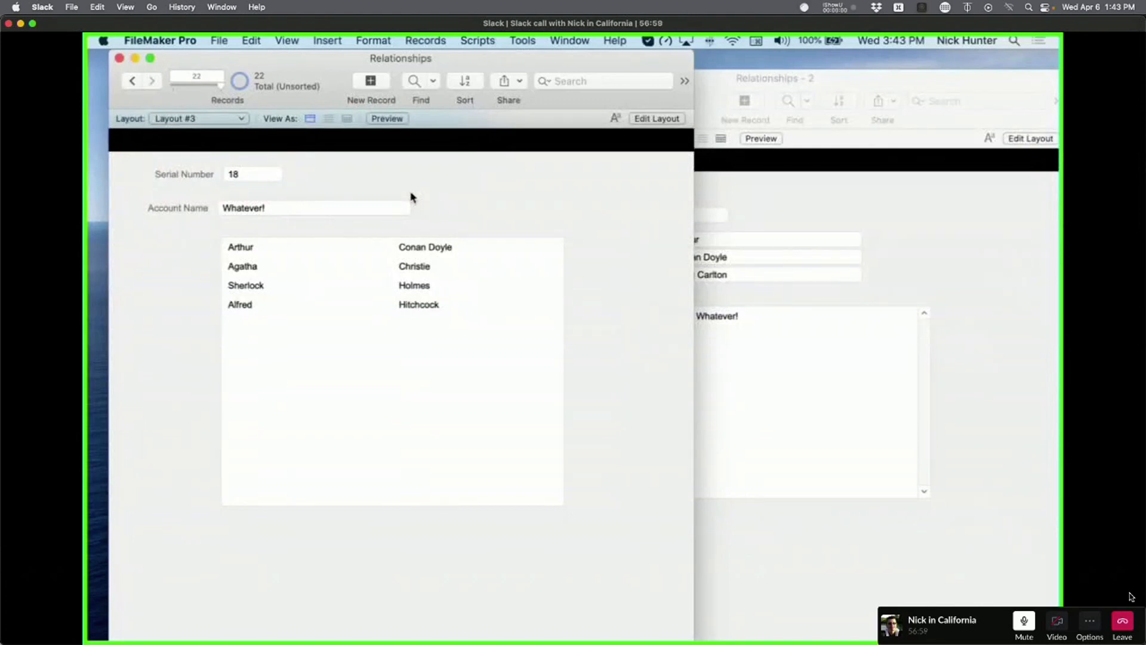
Add a Serial Number column to the contacts table view.
left_click(254, 173)
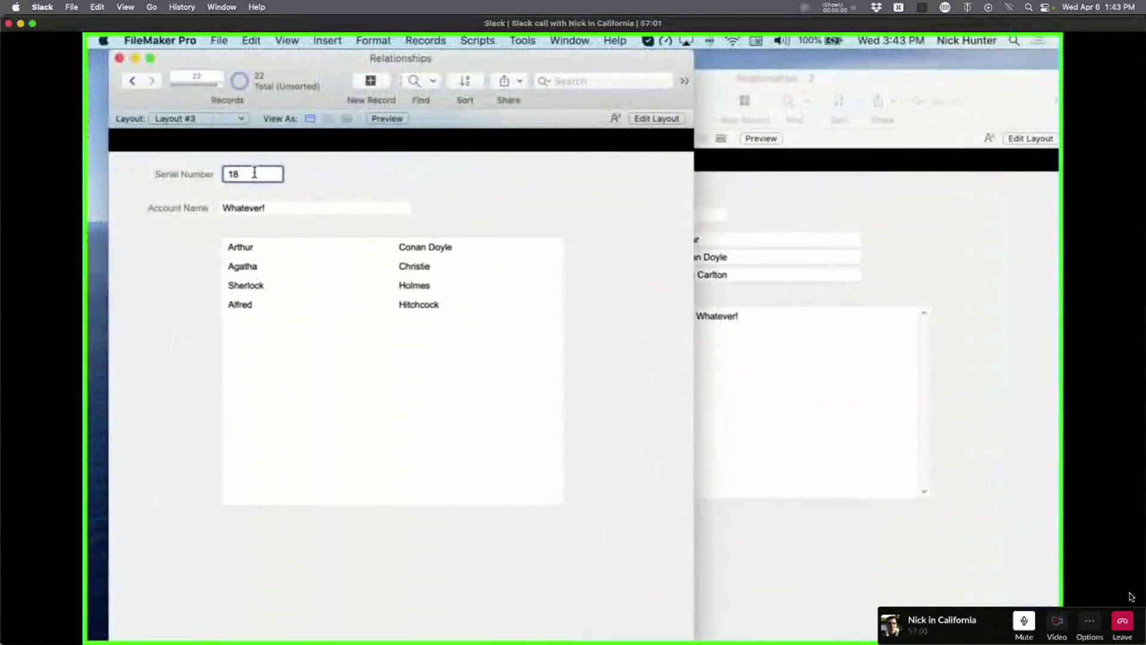
left_click(905, 225)
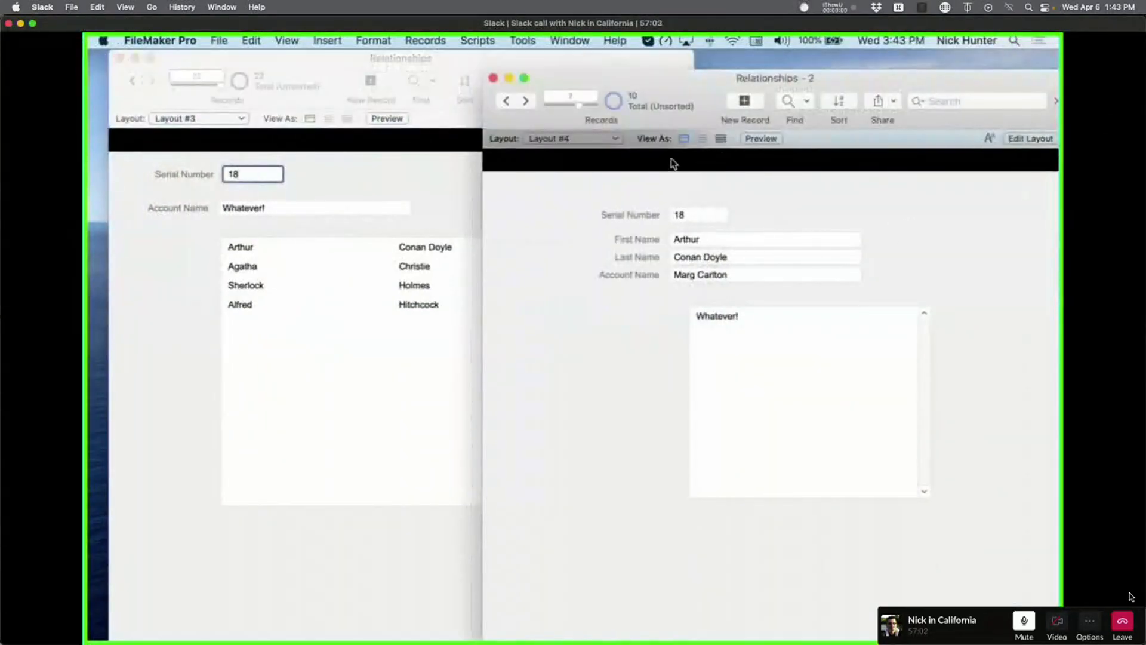
left_click(721, 138)
left_click_drag(911, 85, 686, 132)
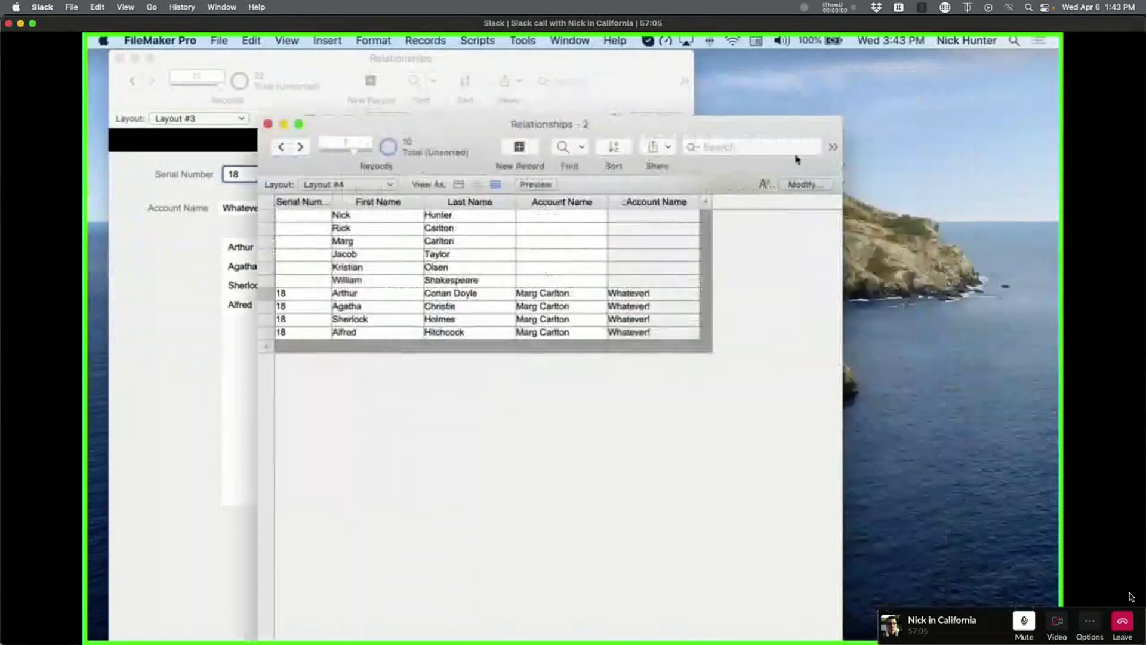
left_click(806, 185)
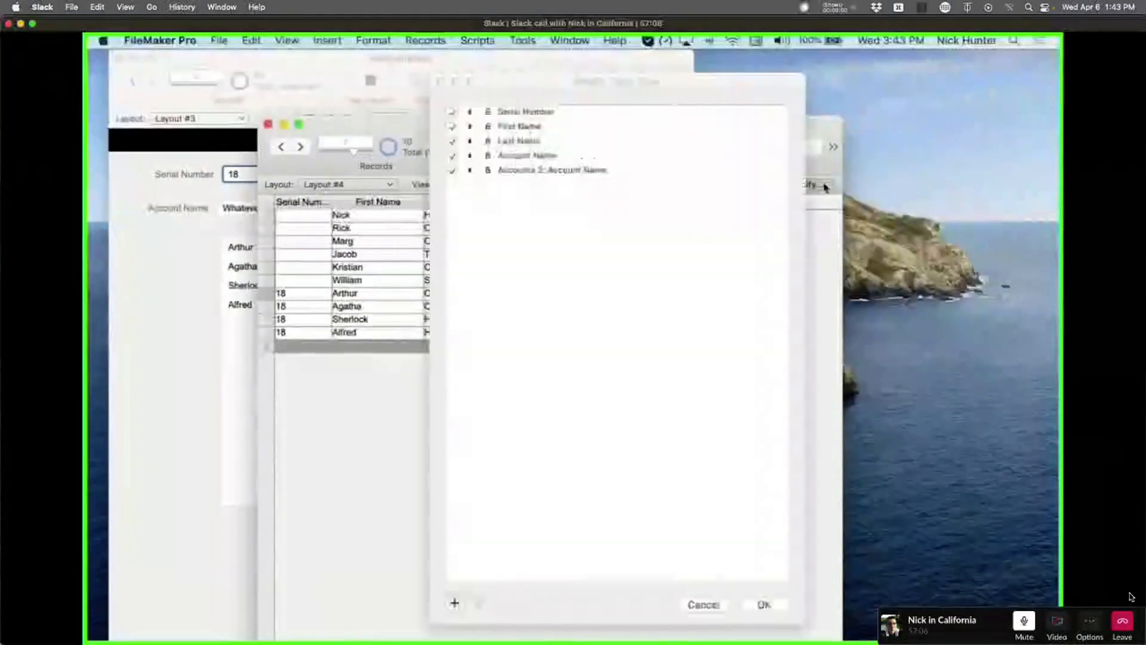
left_click(453, 603)
double_click(503, 275)
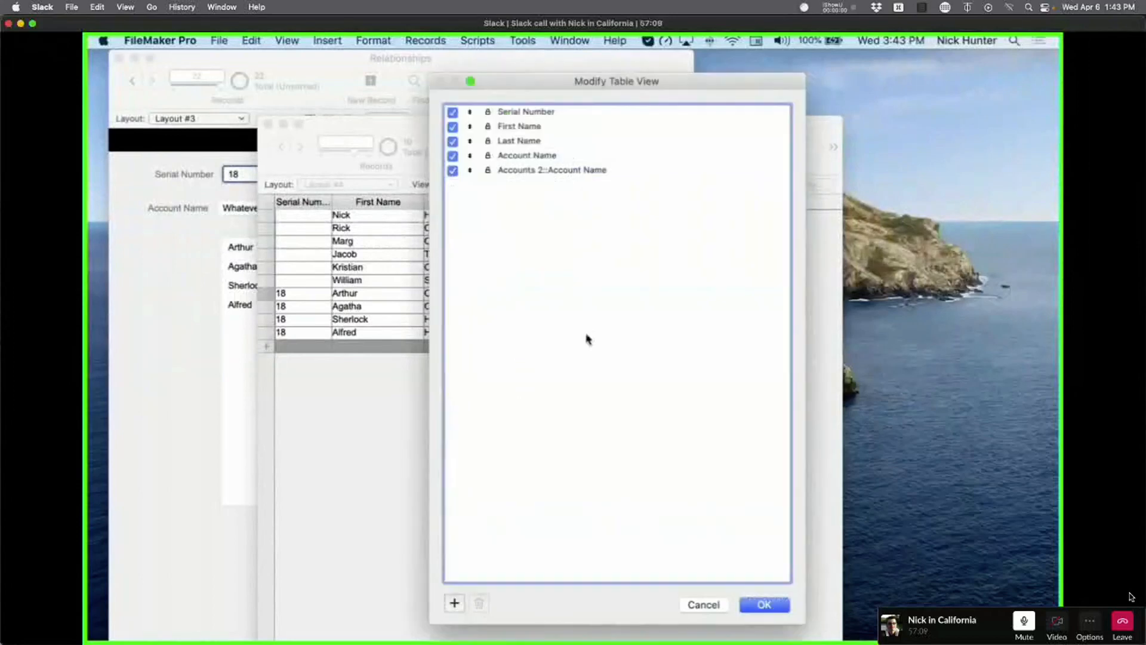
left_click(763, 604)
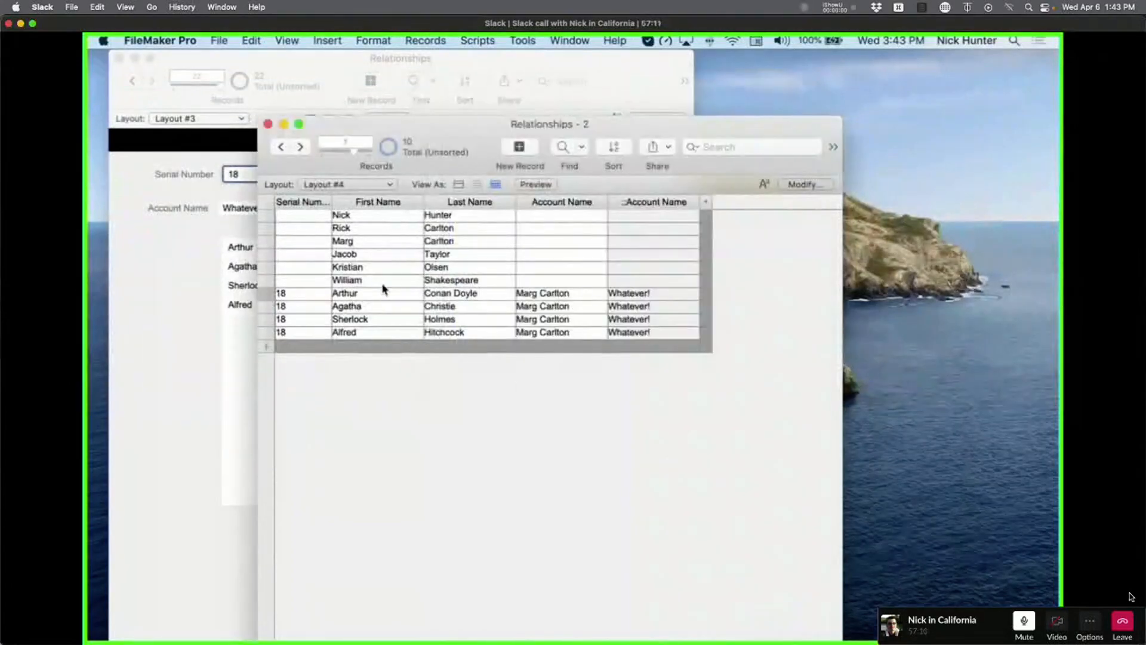
left_click(814, 188)
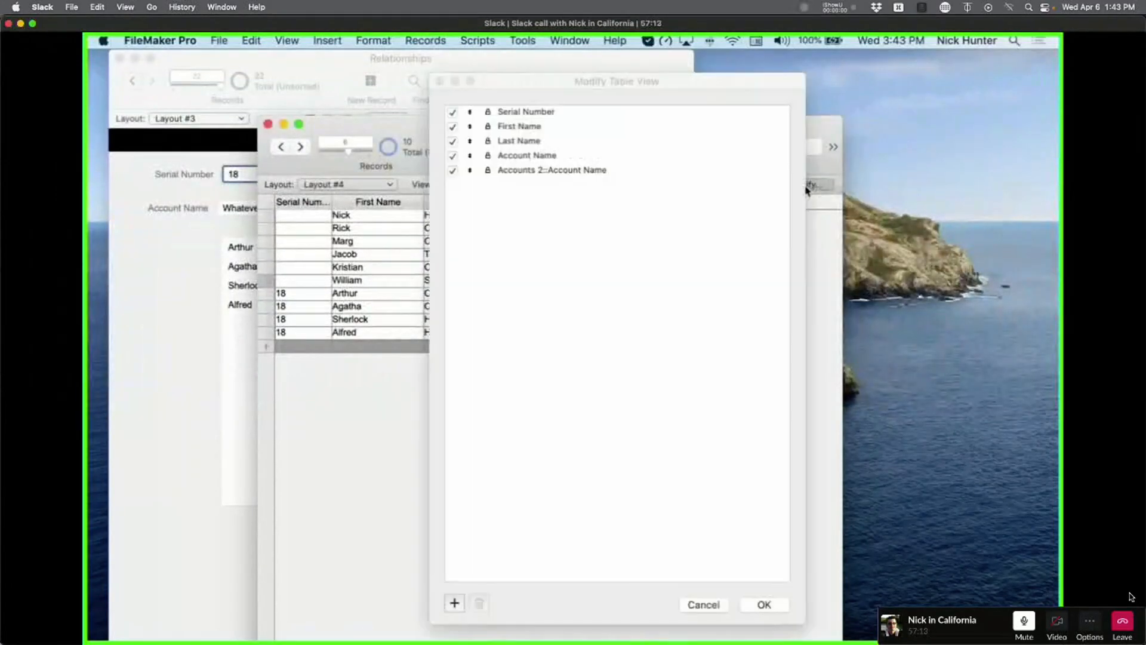
left_click(762, 604)
Inspect serial number 18 on Layout #3 and in Sherlock's and Alfred's table cells.
left_click(246, 382)
left_click(761, 322)
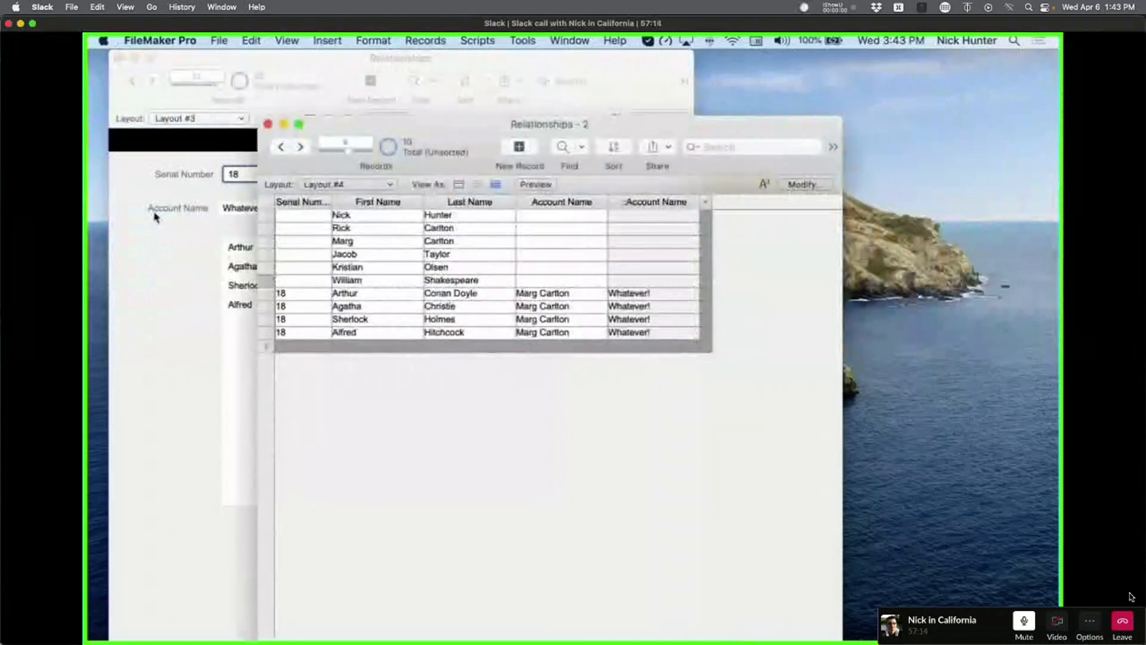
left_click(154, 218)
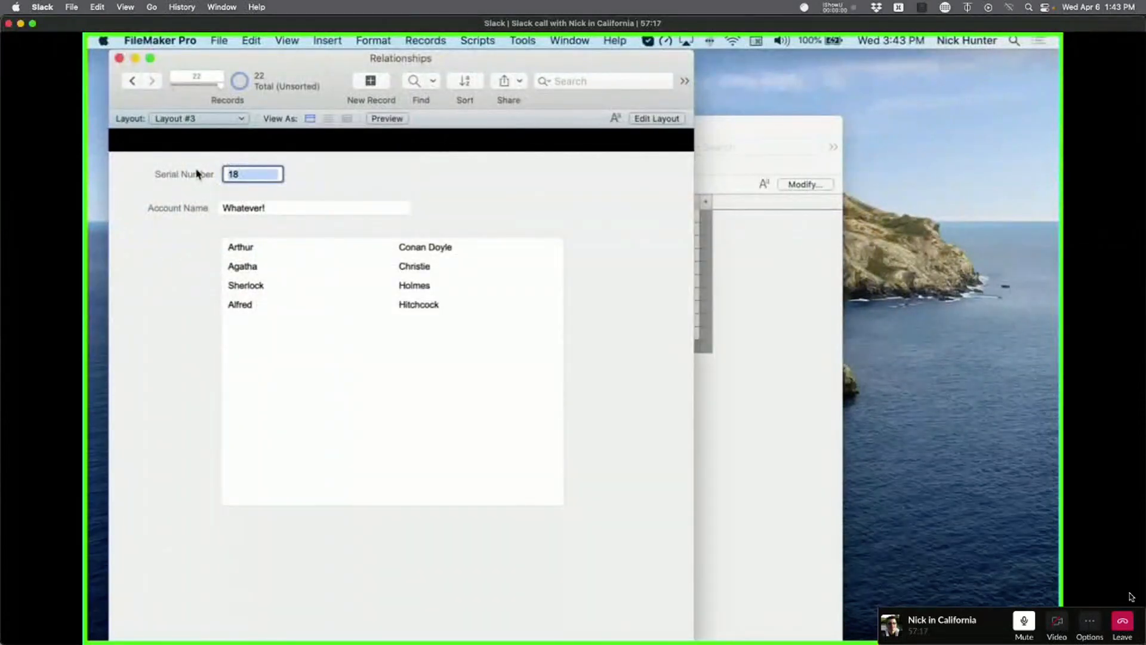
left_click(197, 171)
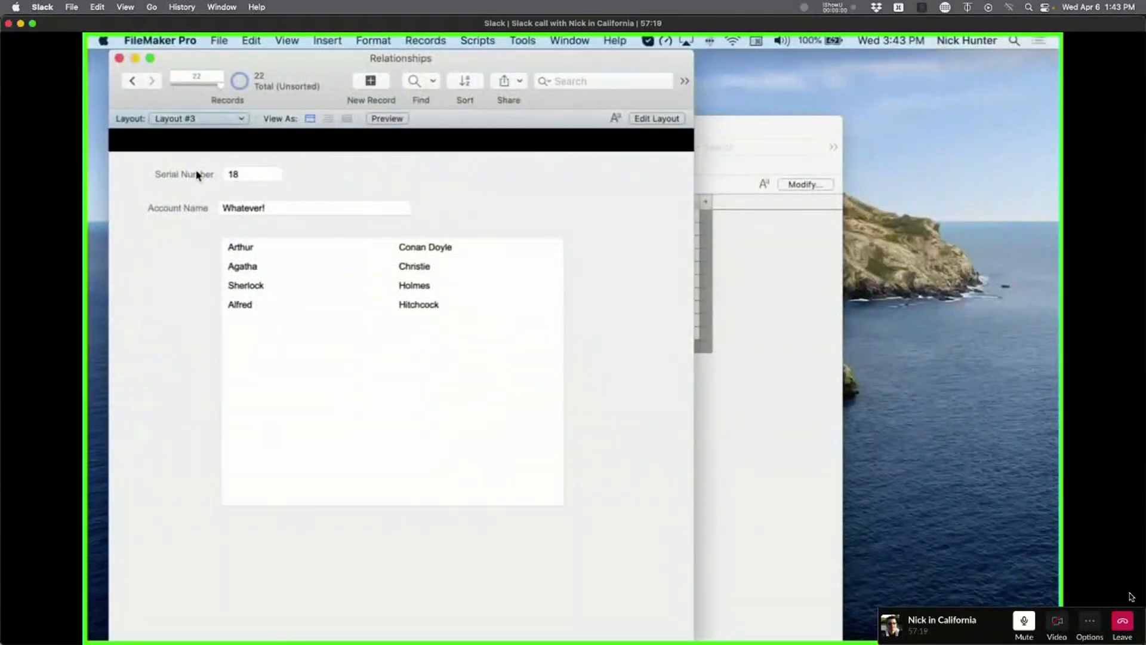
left_click(241, 173)
left_click(205, 174)
left_click(242, 176)
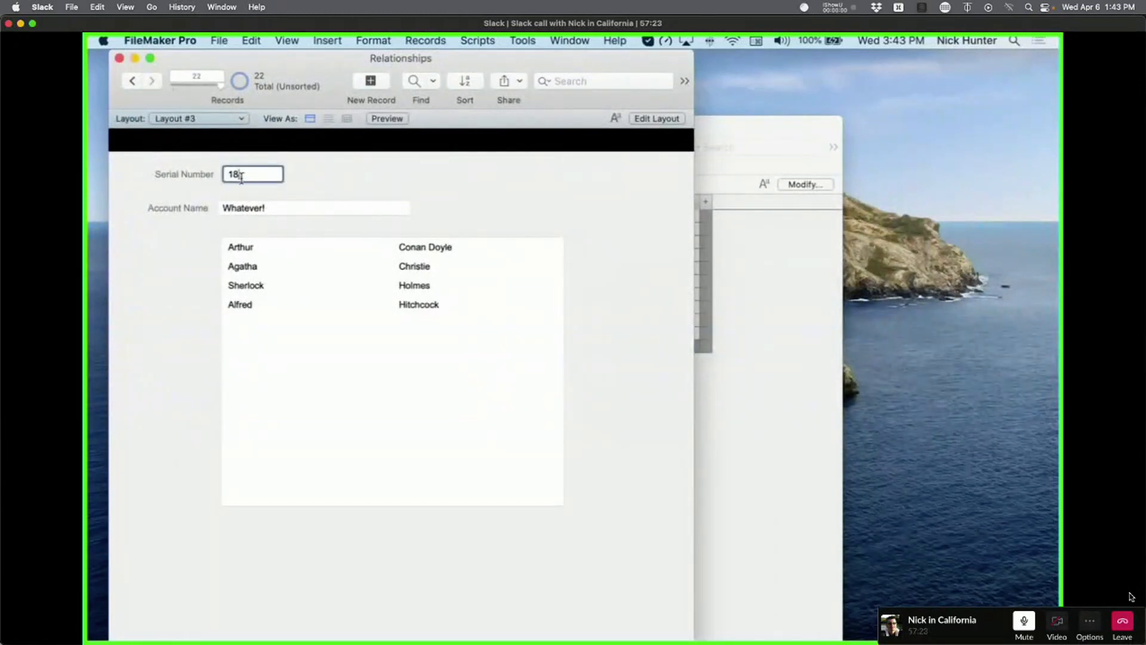
left_click_drag(251, 175, 211, 175)
left_click(752, 387)
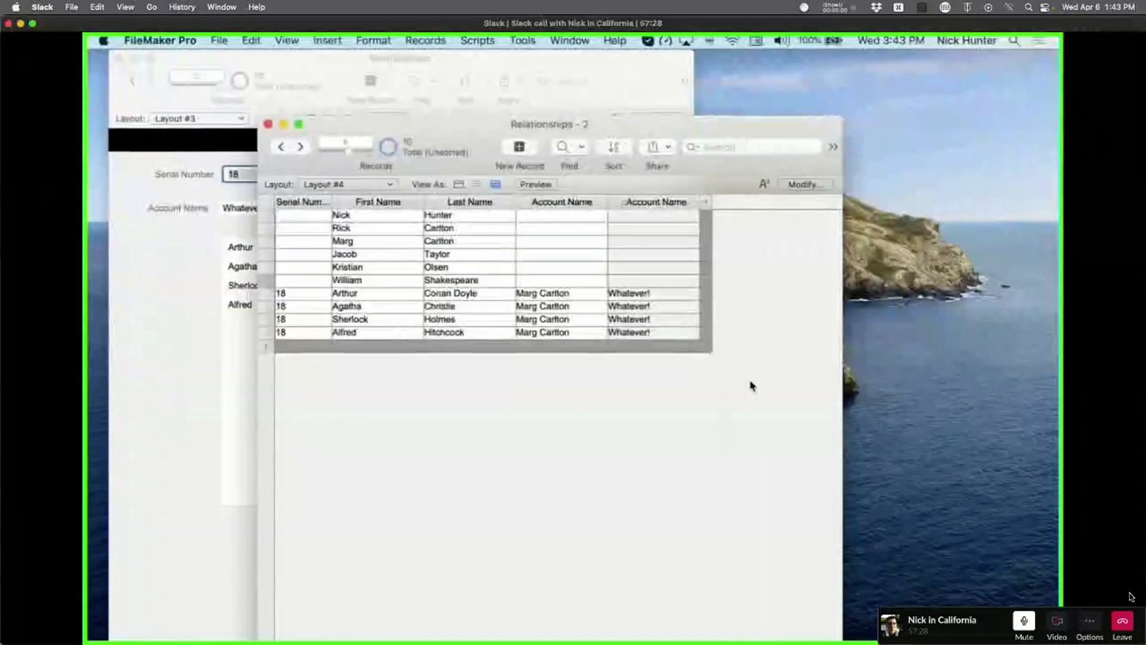
left_click(292, 319)
left_click(298, 334)
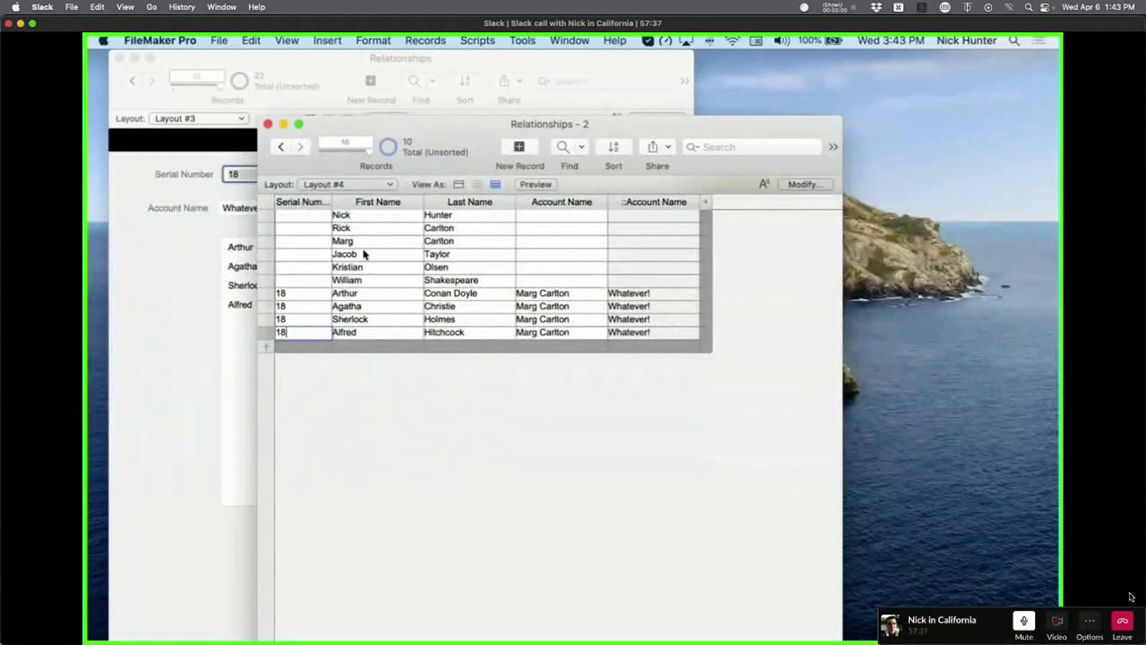
Enter serial number 18 in William's cell and commit the record.
left_click_drag(417, 137, 645, 127)
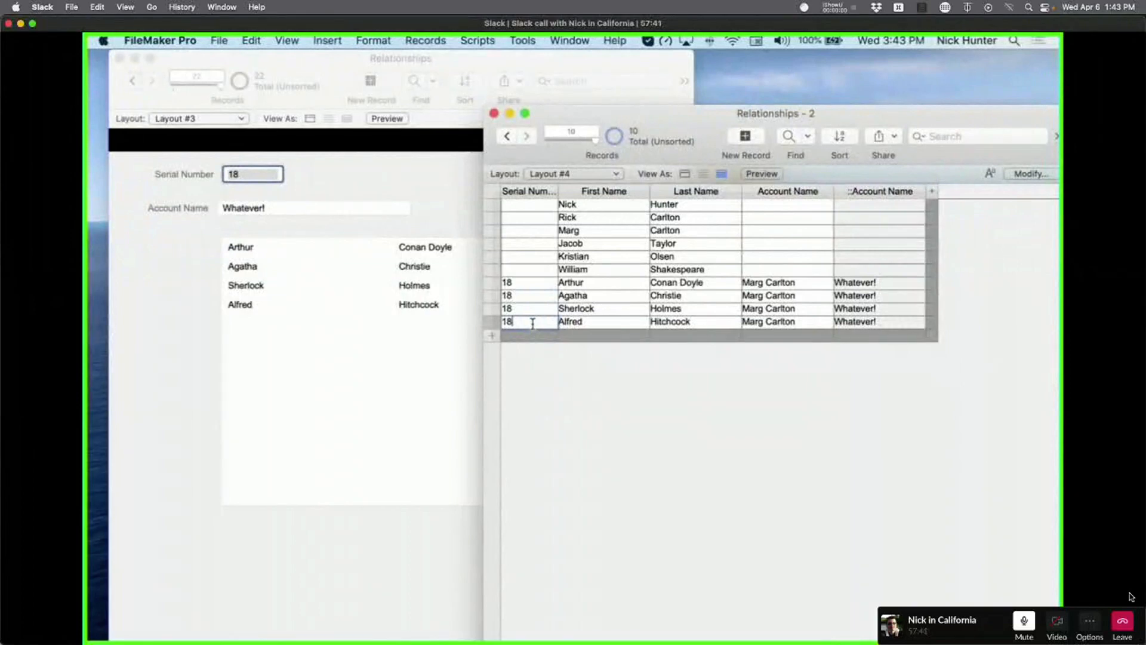
left_click(526, 269)
type("18")
left_click(622, 440)
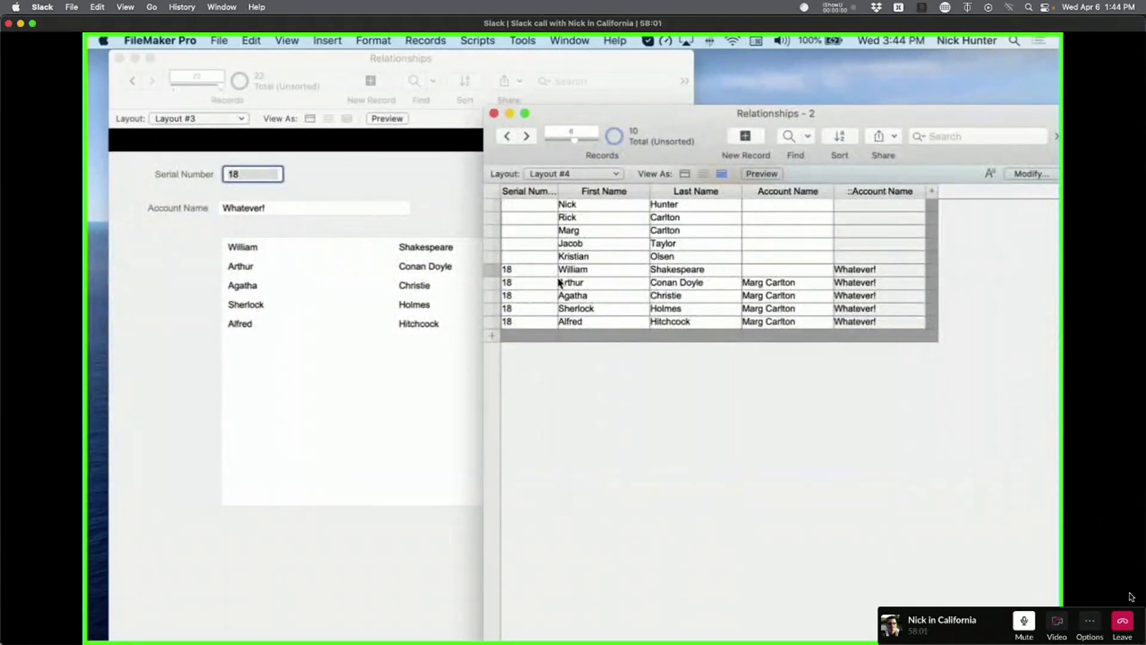
left_click(384, 183)
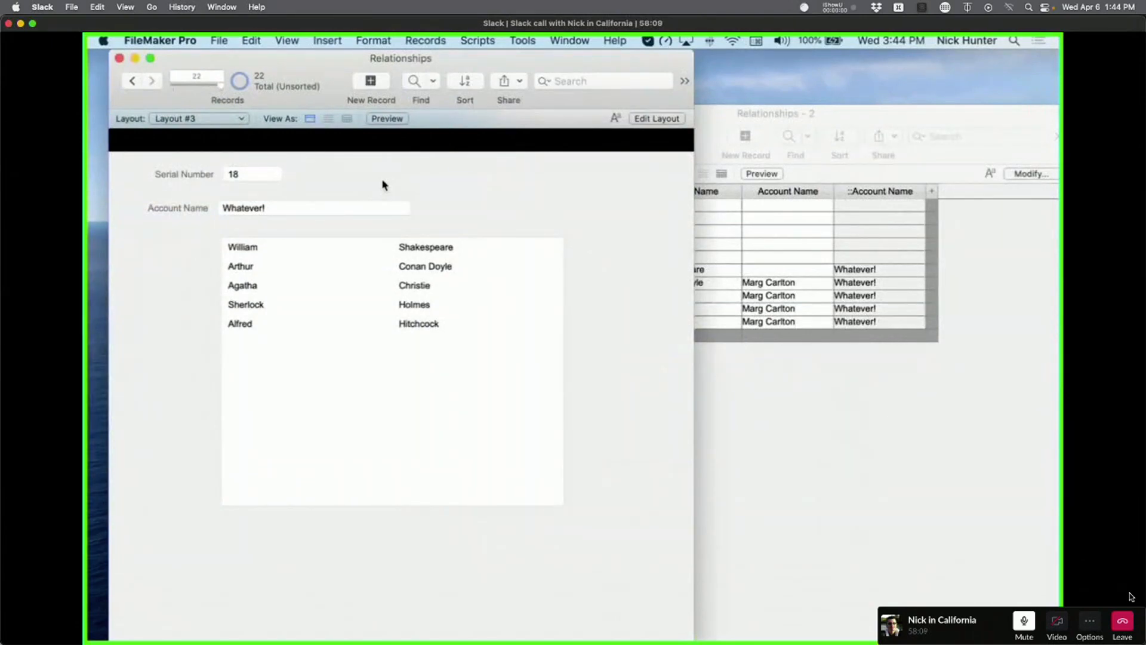
Open Manage Database's field list and switch to the Contacts table.
key("super+shift+d")
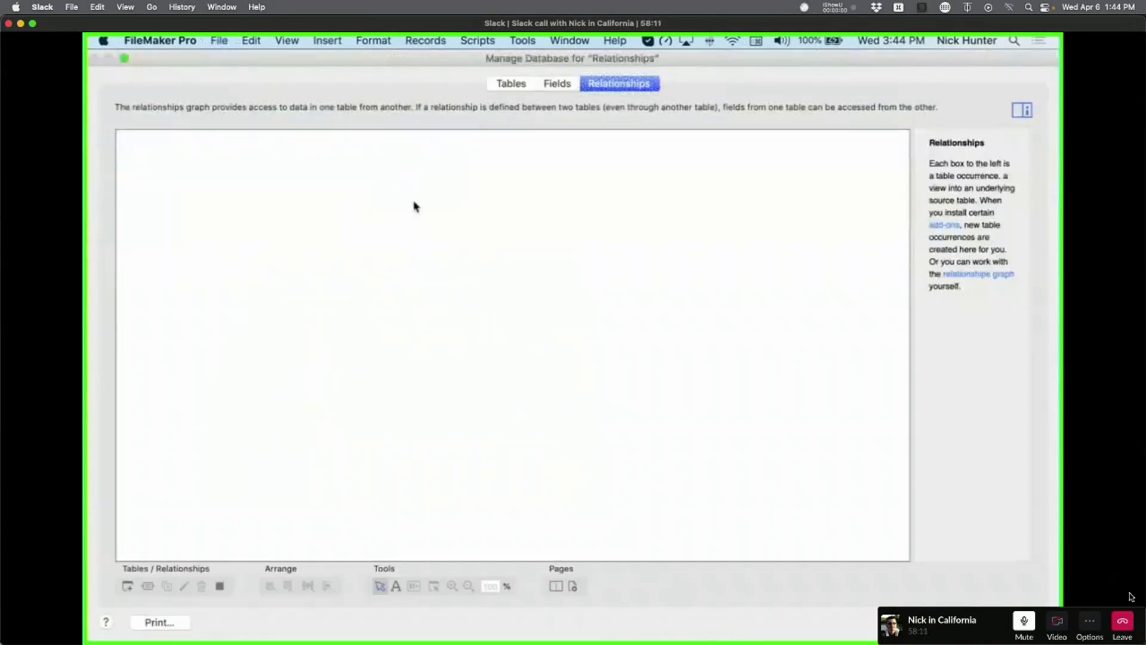
left_click(558, 83)
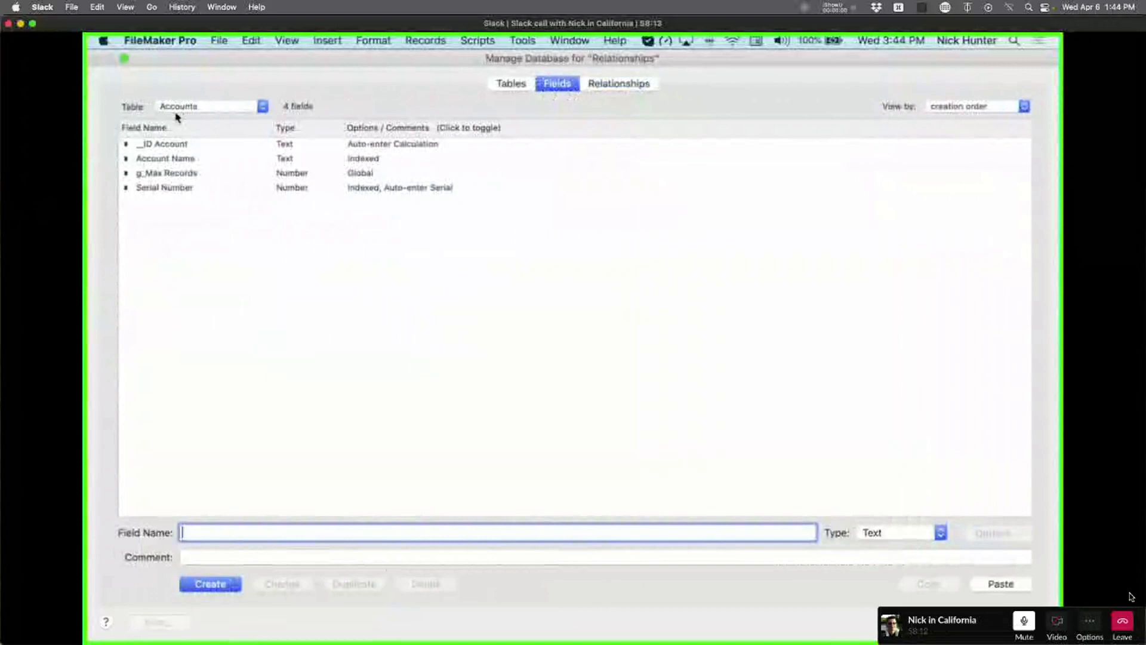
left_click(183, 146)
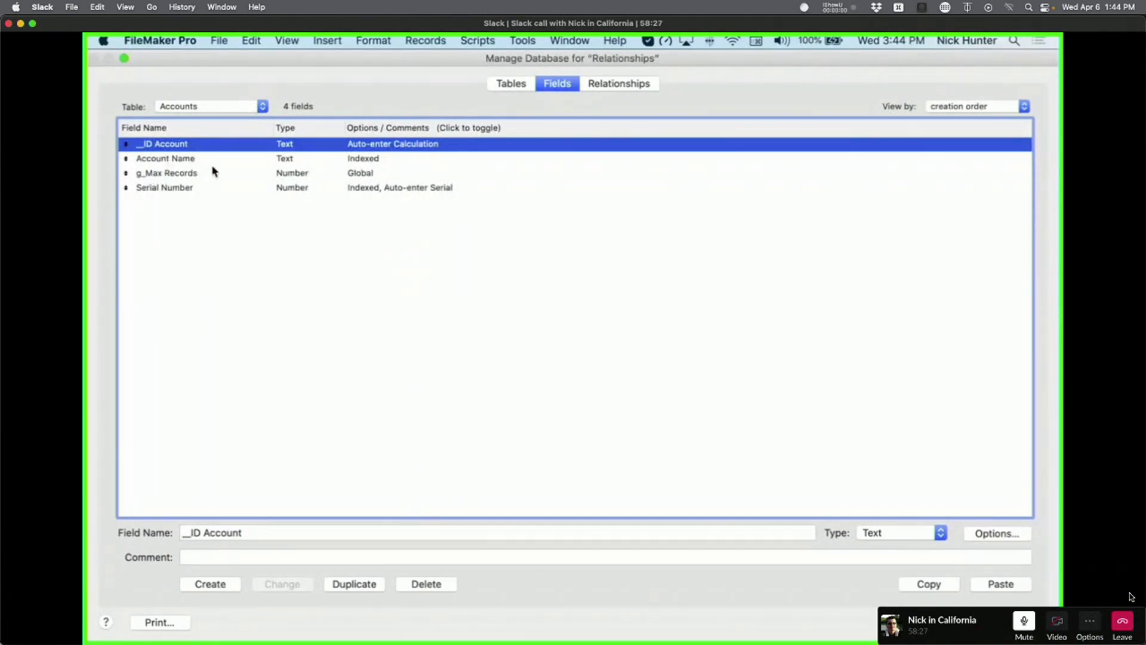
left_click(185, 108)
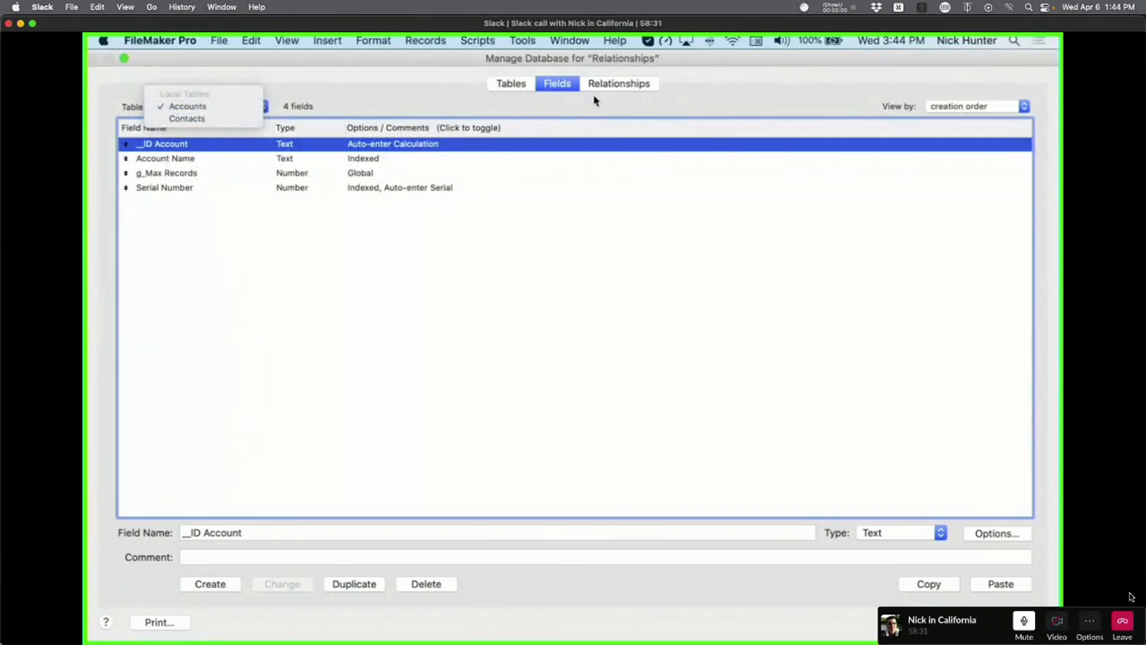
left_click(196, 120)
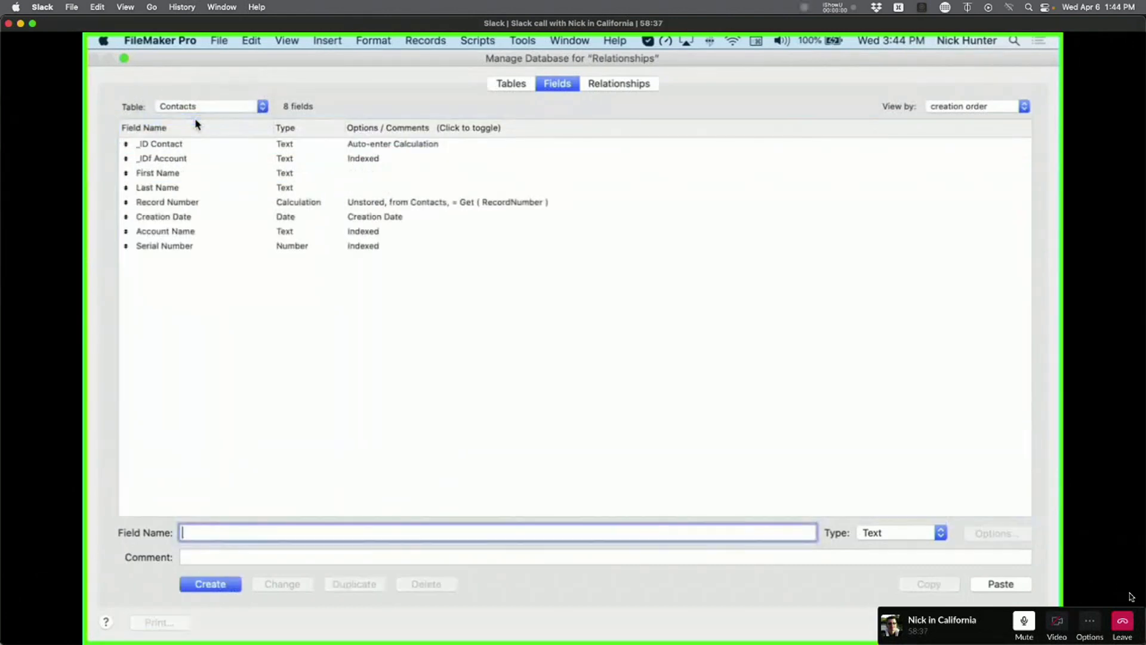
Rename _ID Contact to __ID Contact by adding a leading underscore.
left_click(184, 147)
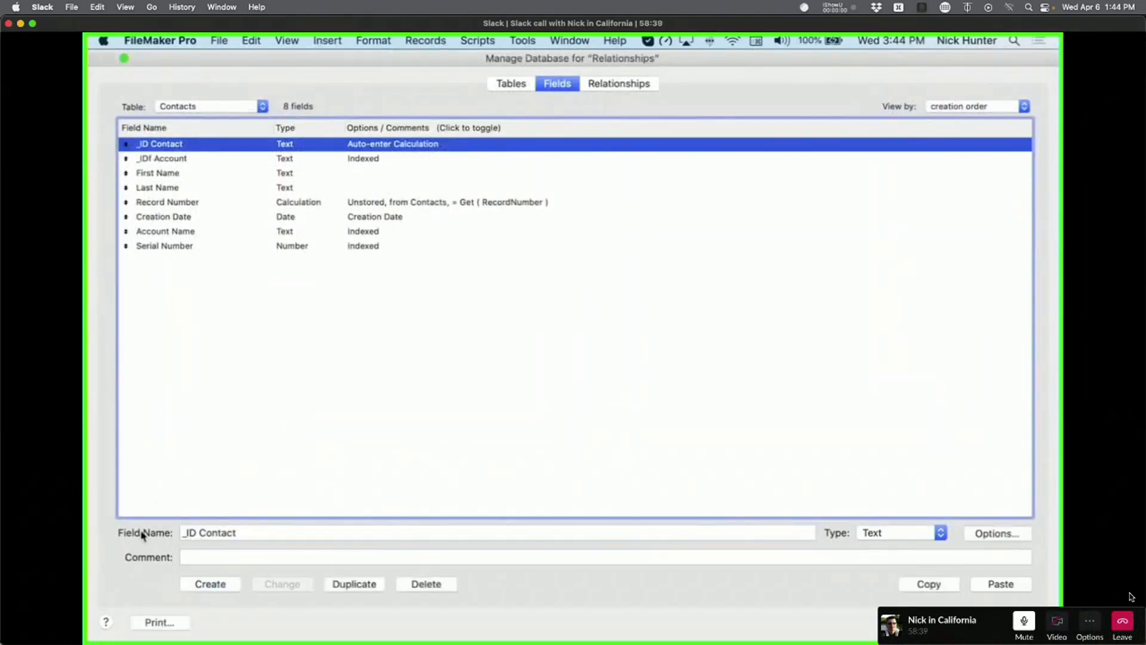
left_click(180, 533)
type("_")
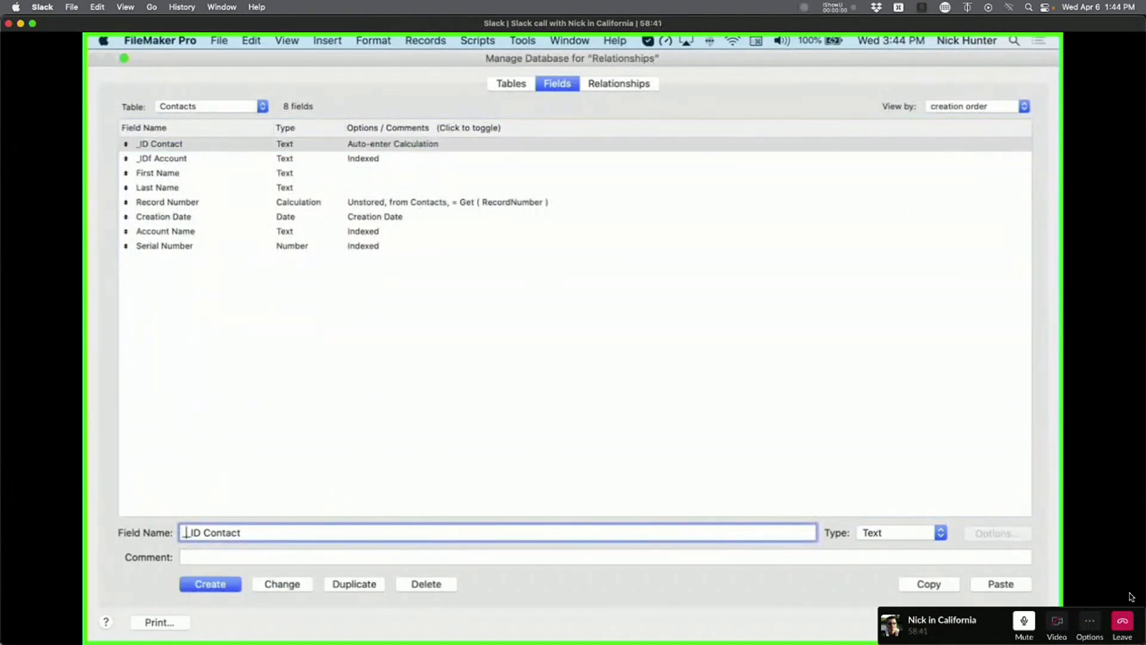
left_click(302, 584)
left_click(284, 318)
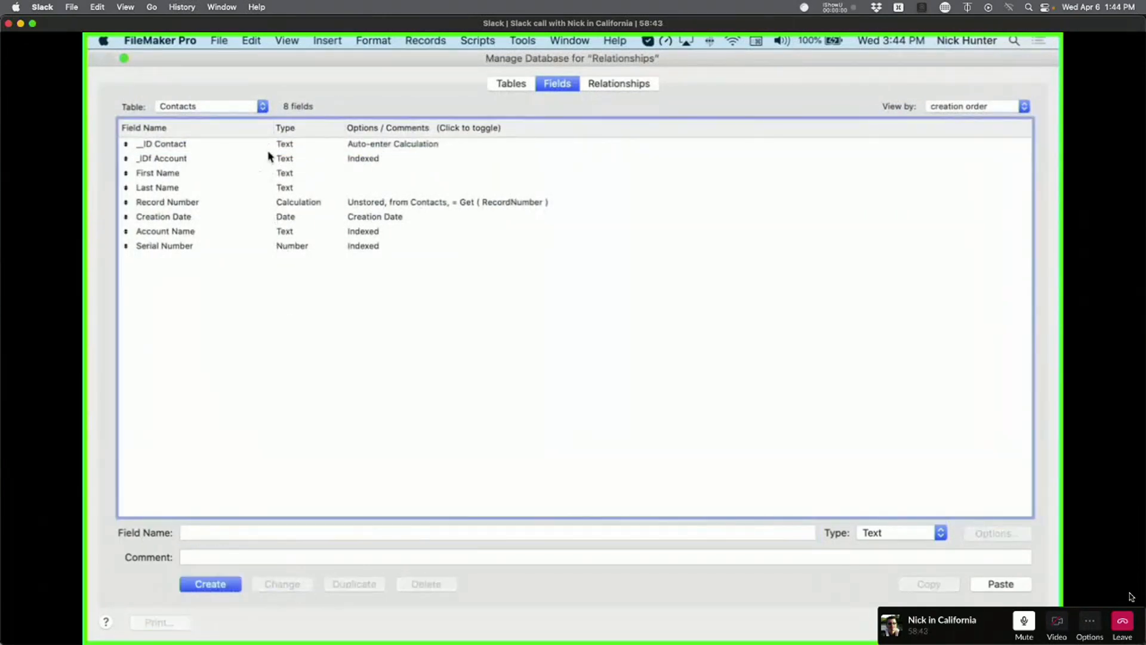
left_click(248, 147)
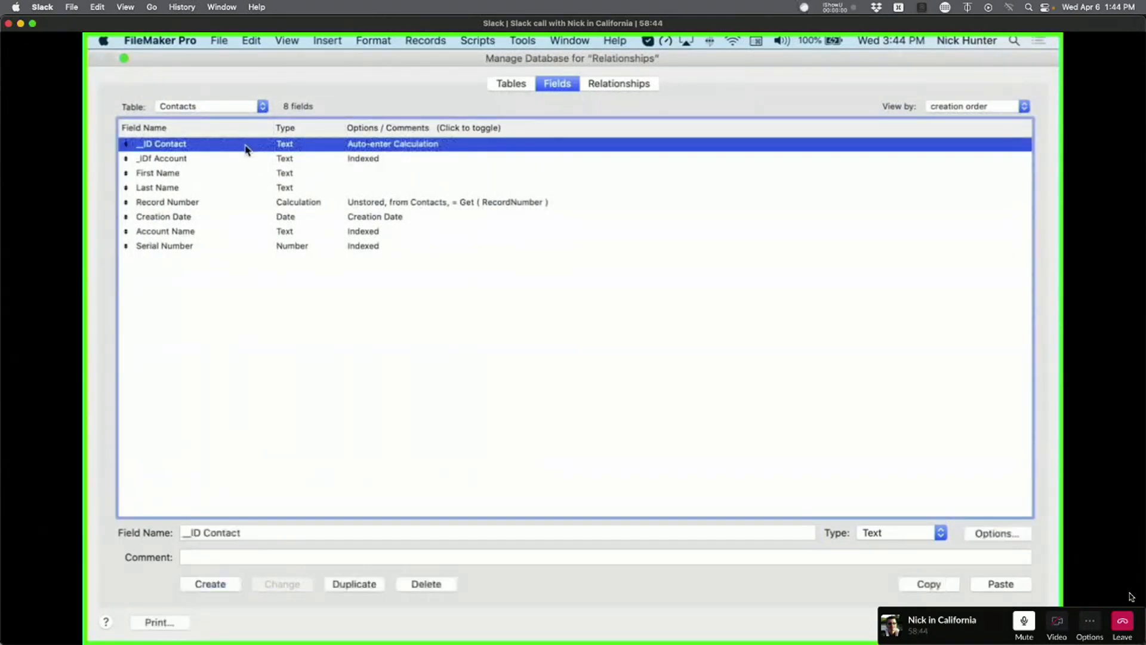
Switch back to the Accounts table, then show the list of tables.
left_click(203, 107)
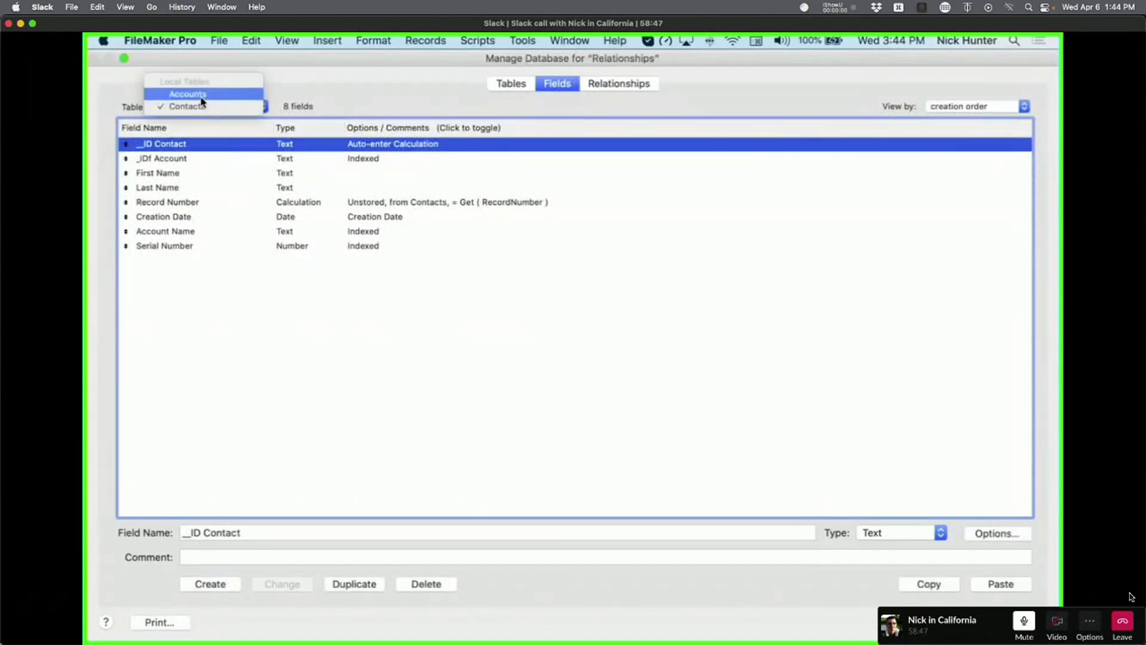
left_click(199, 95)
left_click(505, 83)
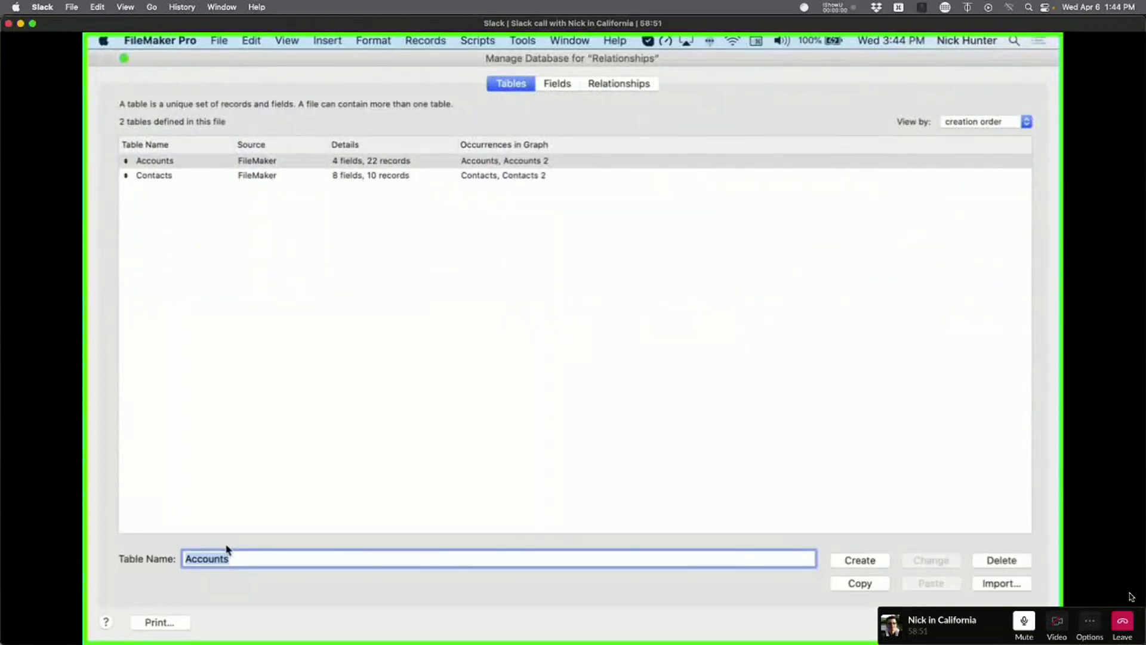
Create a new table named Projects and open its field list.
type("Projects")
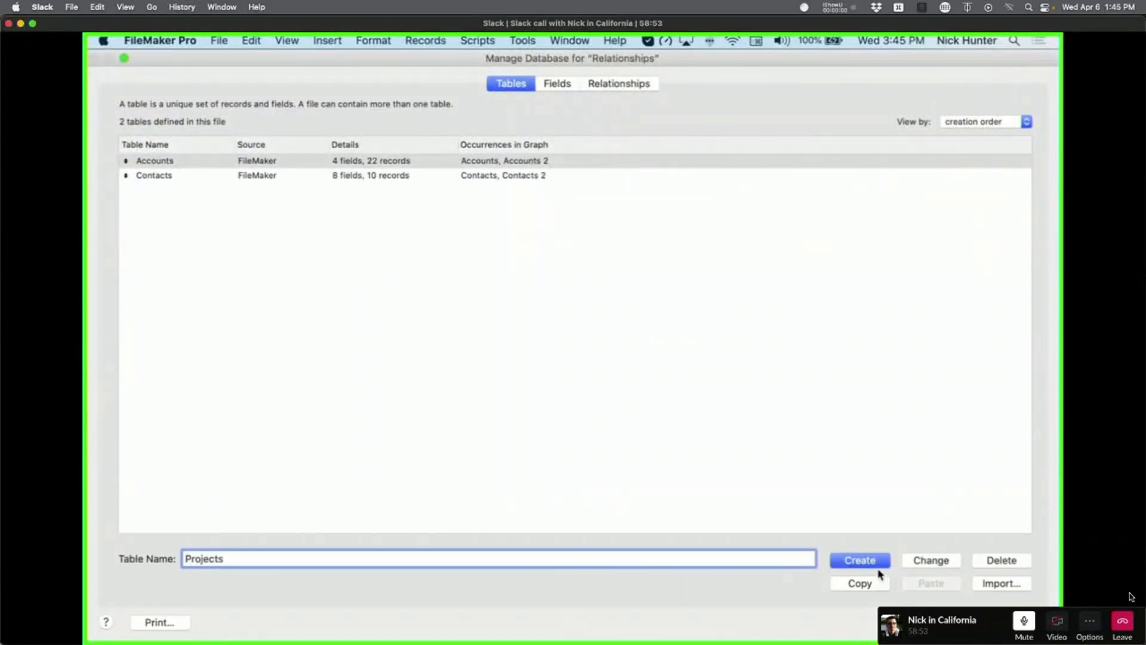
left_click(876, 564)
double_click(271, 188)
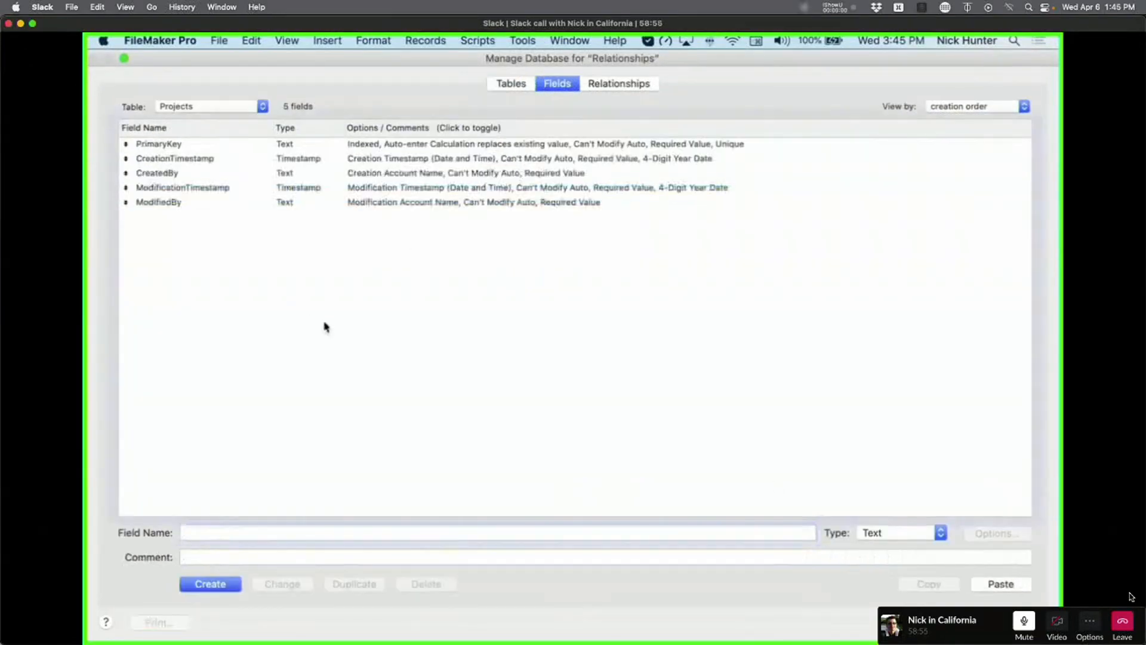
Delete all five default fields from Projects, confirming the permanent deletion.
key("super+a")
left_click(327, 325)
left_click(159, 150)
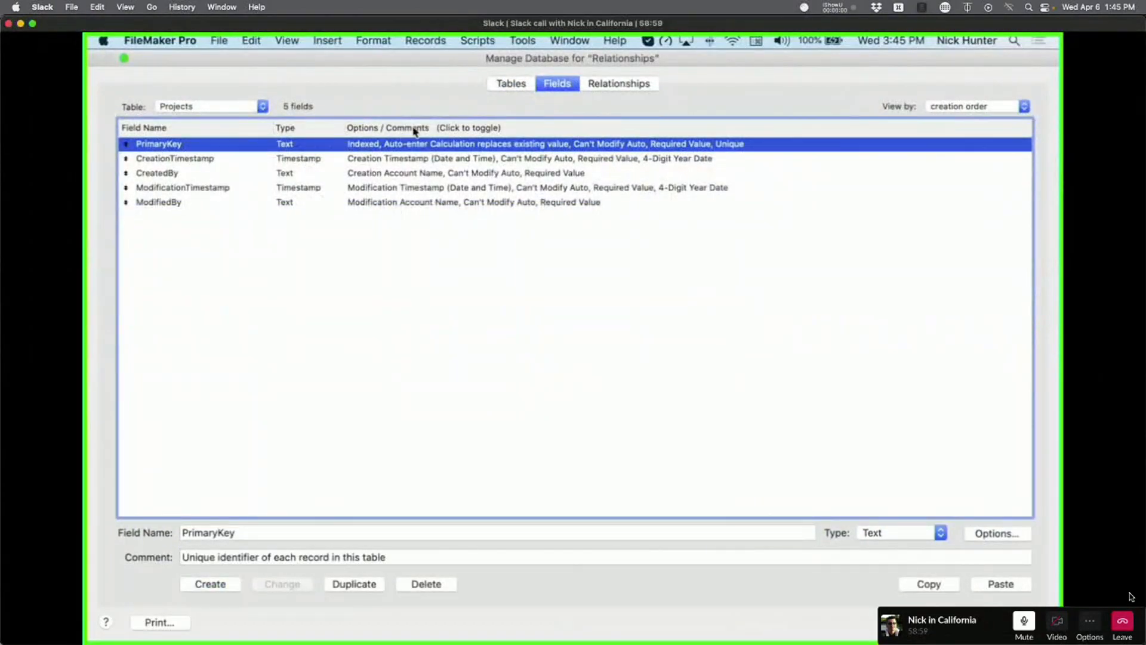
left_click(216, 205, "shift")
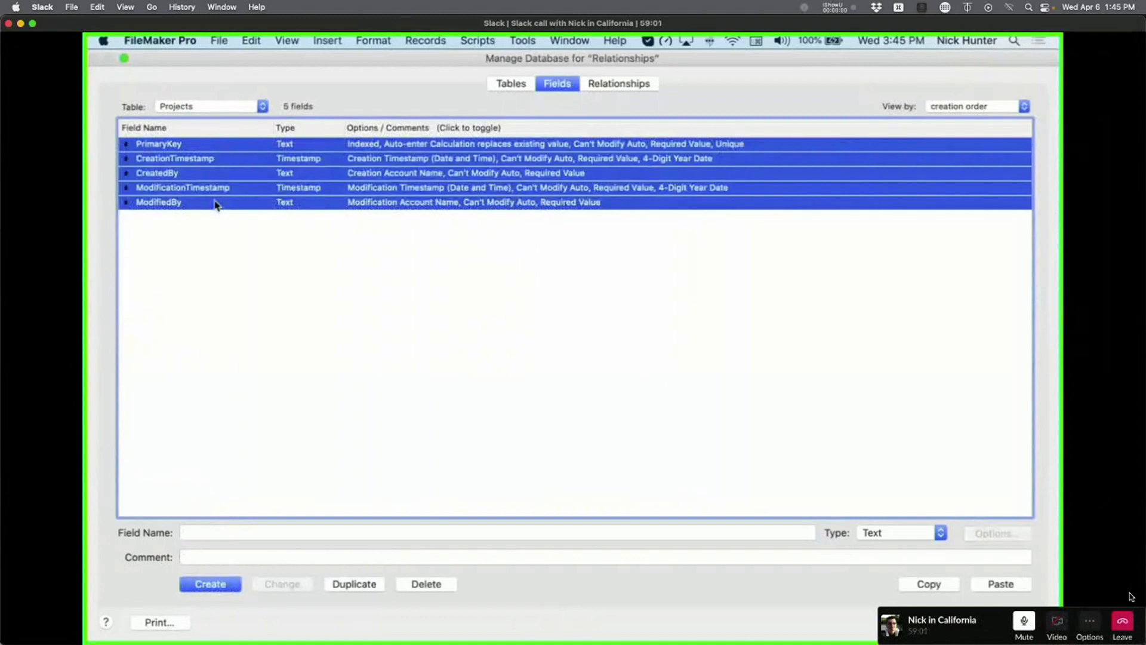
left_click(597, 242)
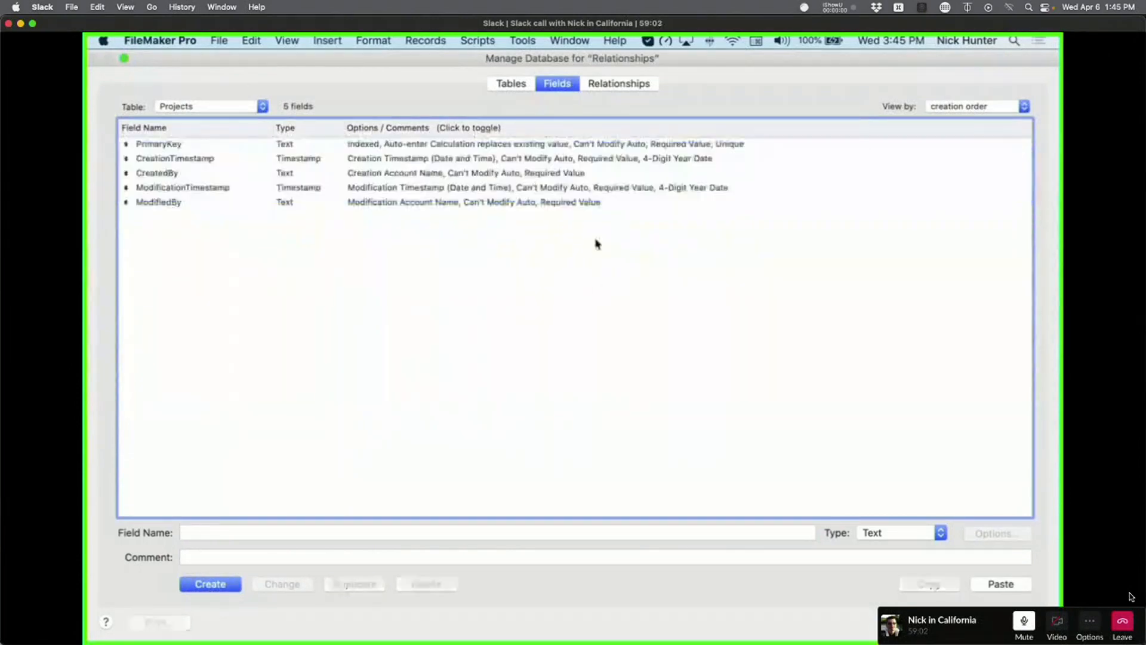
left_click(590, 148)
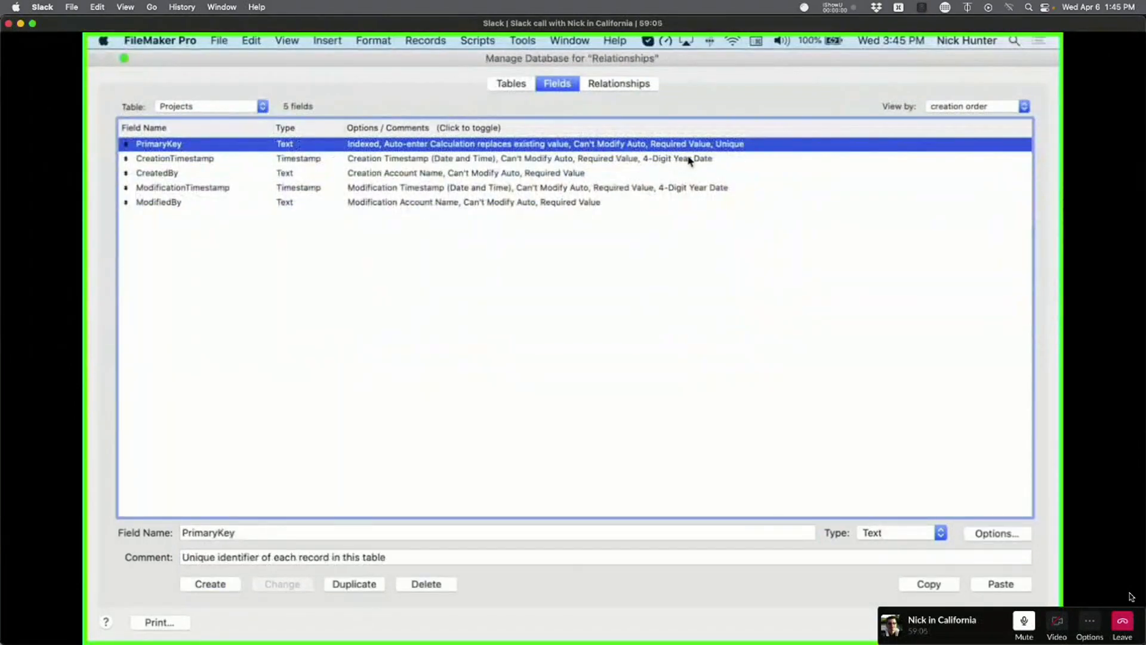
left_click(499, 217)
left_click(497, 207)
left_click(417, 146, "shift")
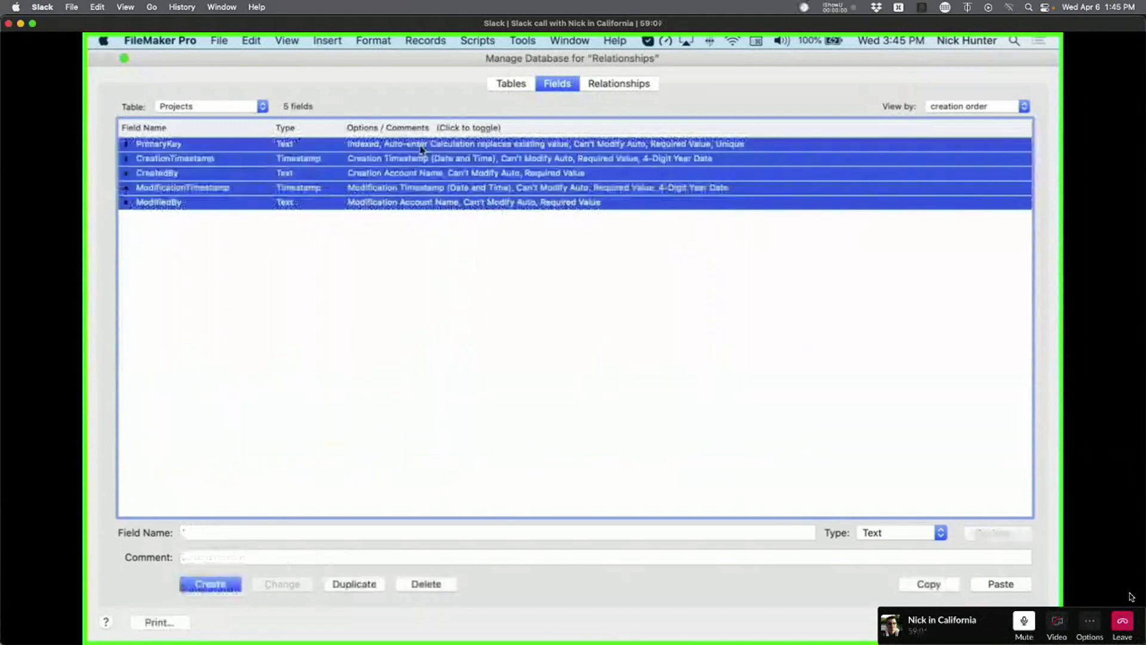
key("BackSpace")
left_click(346, 194)
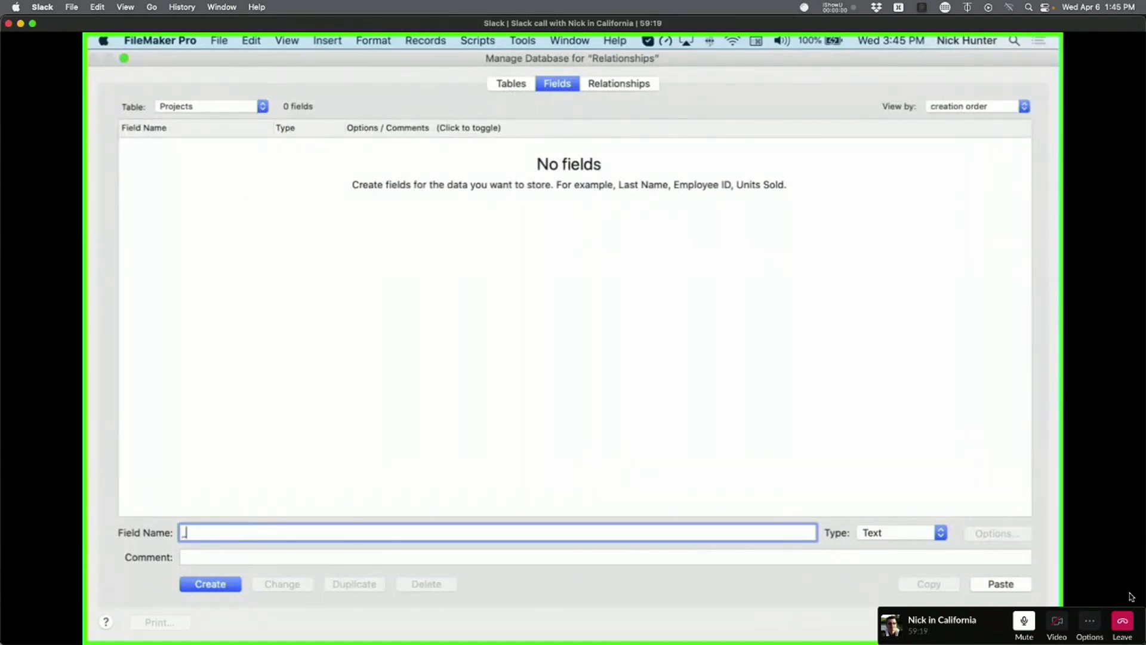
Create a Text field named _ID Proejct in the Projects table.
type("_")
type("ID")
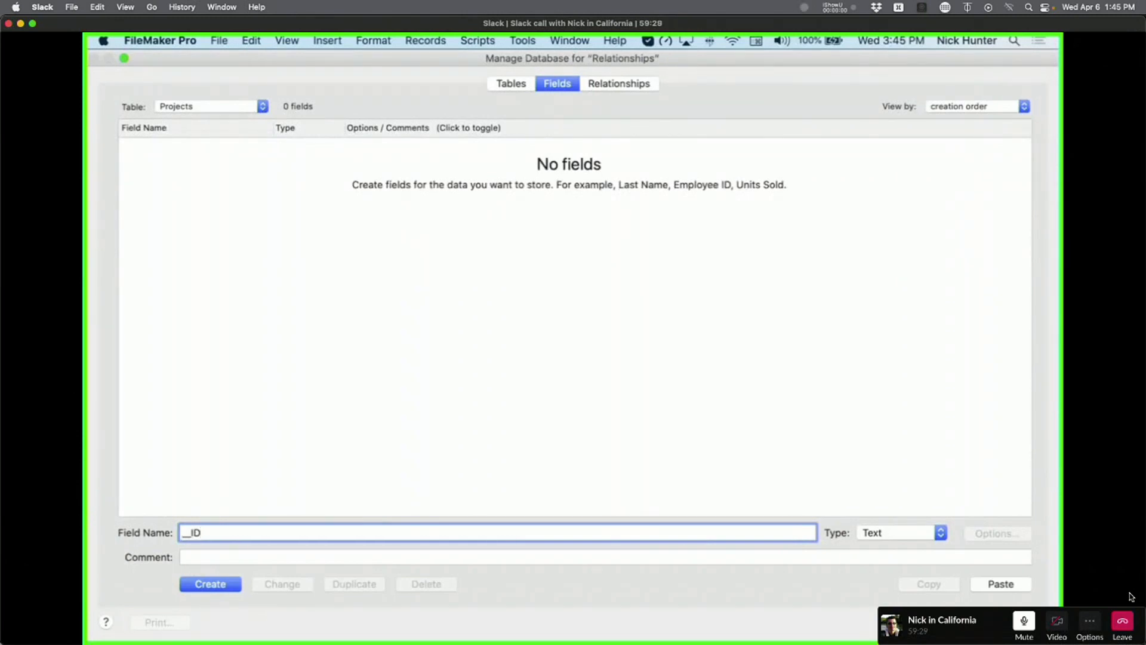
type(" Proejct")
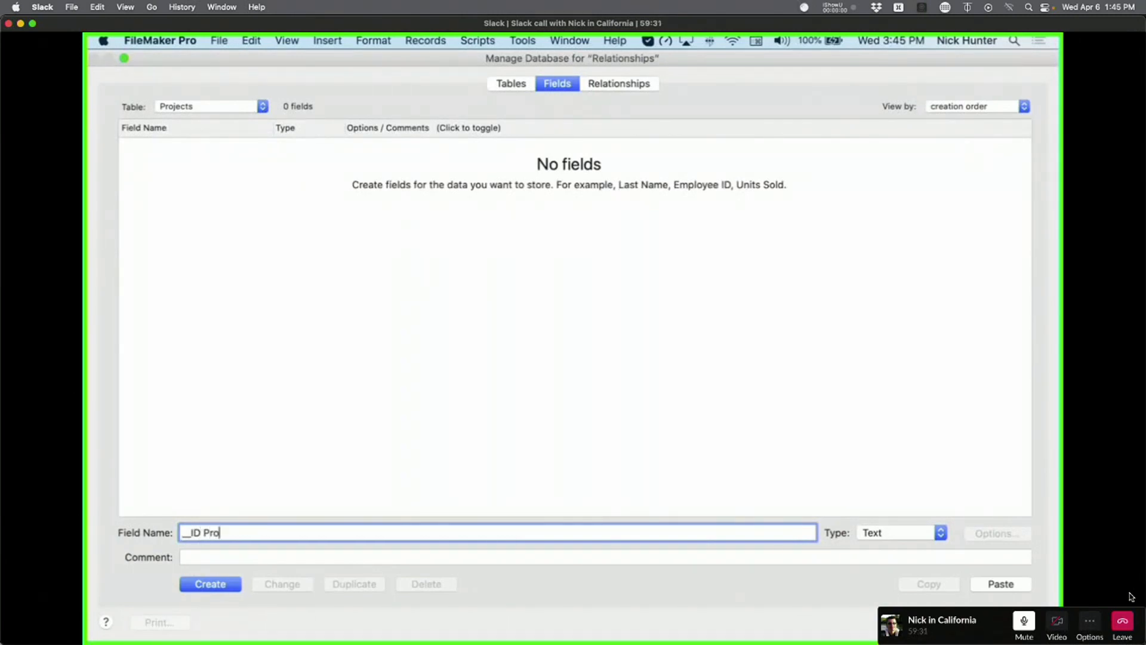
left_click(233, 589)
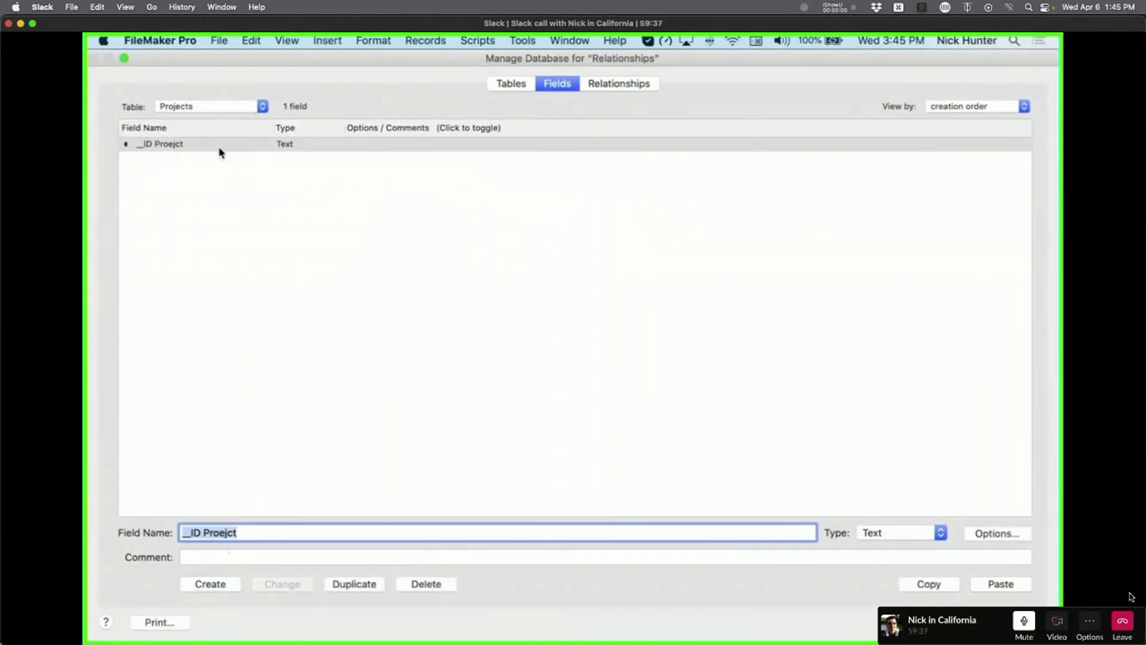
left_click(216, 107)
Compare the _ID Account and _ID Contact fields by switching between Accounts and Contacts.
left_click(212, 83)
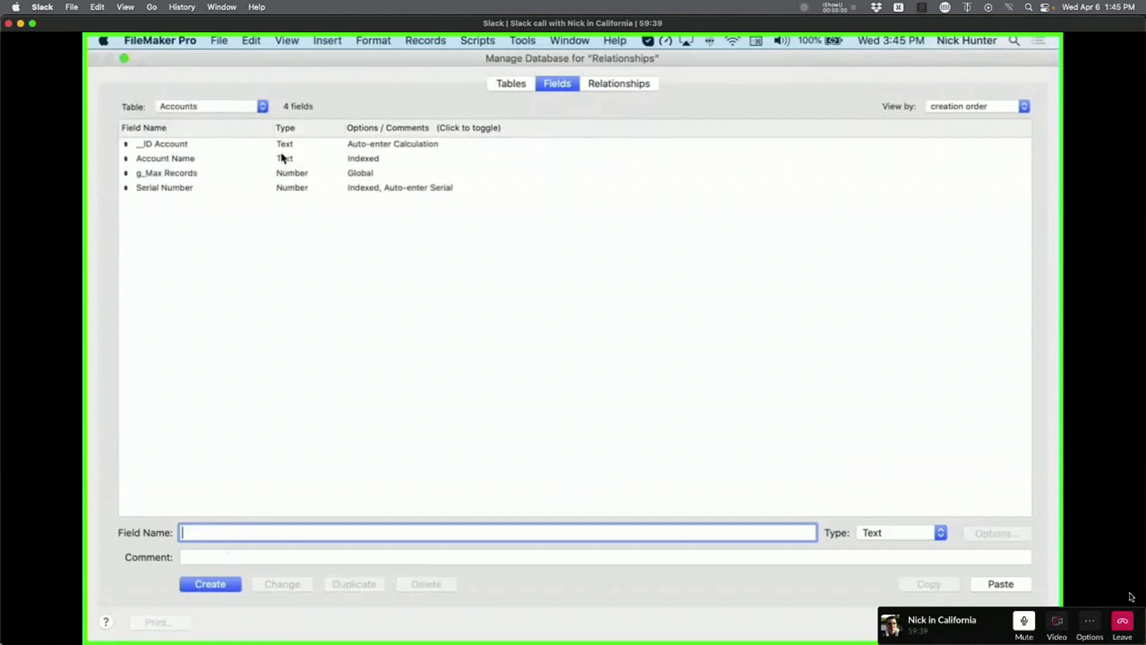
left_click(231, 149)
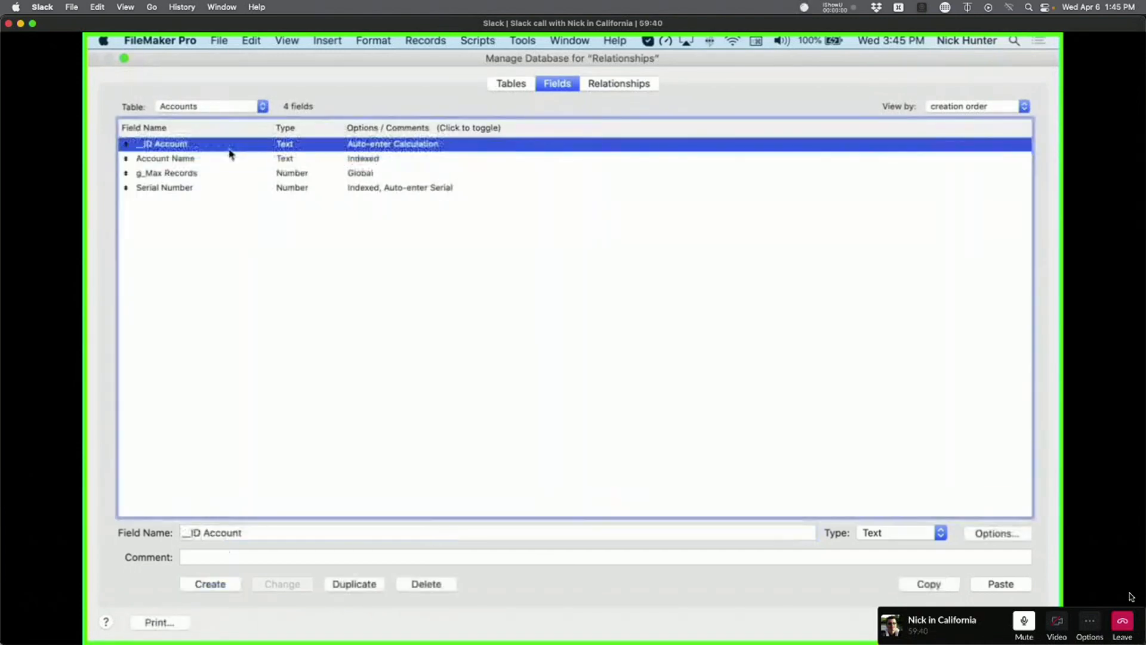
left_click(216, 109)
left_click(216, 118)
left_click(215, 108)
left_click(206, 90)
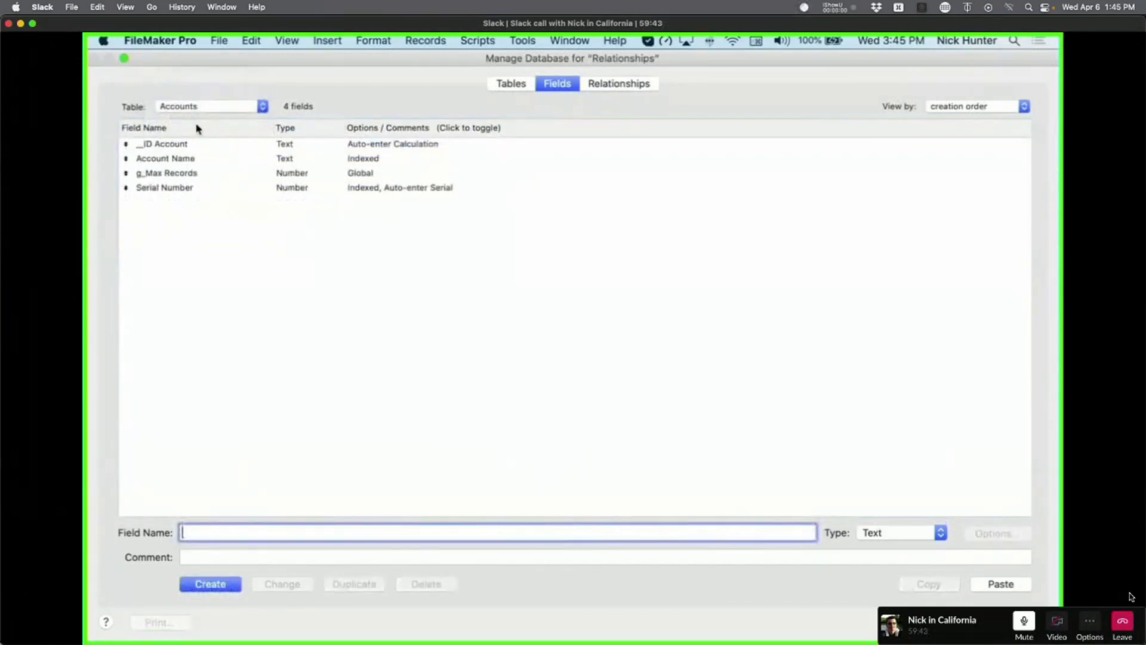
left_click(184, 147)
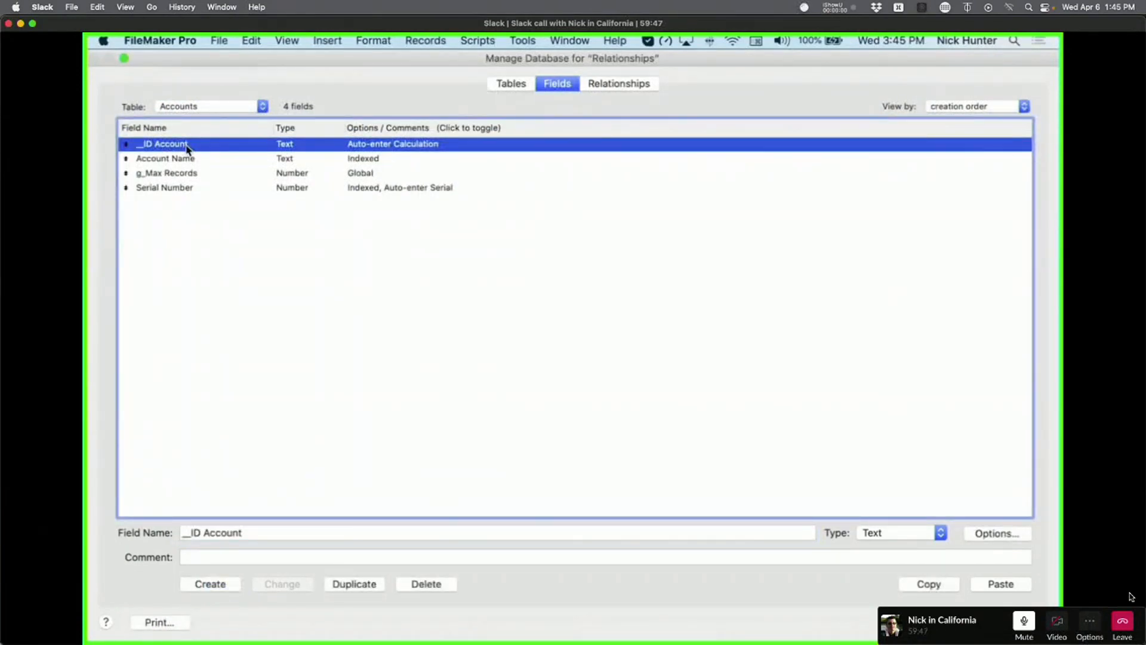
left_click(200, 107)
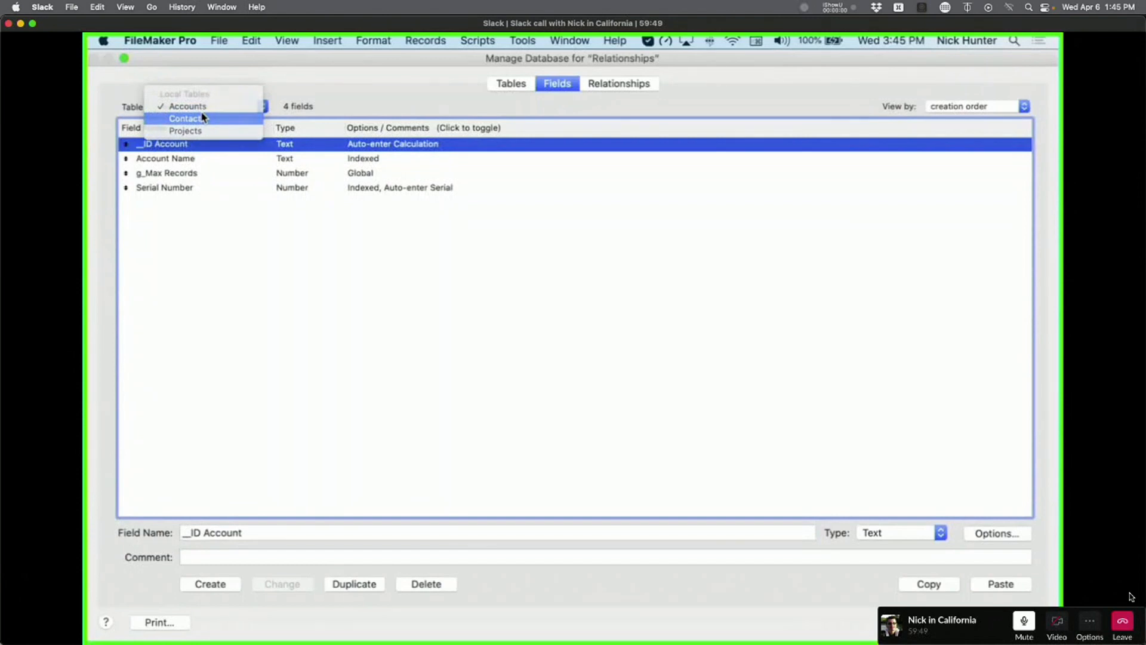
left_click(203, 117)
left_click(189, 146)
Check the Projects table, revisit _ID Account, and end on the Contacts fields.
left_click(208, 108)
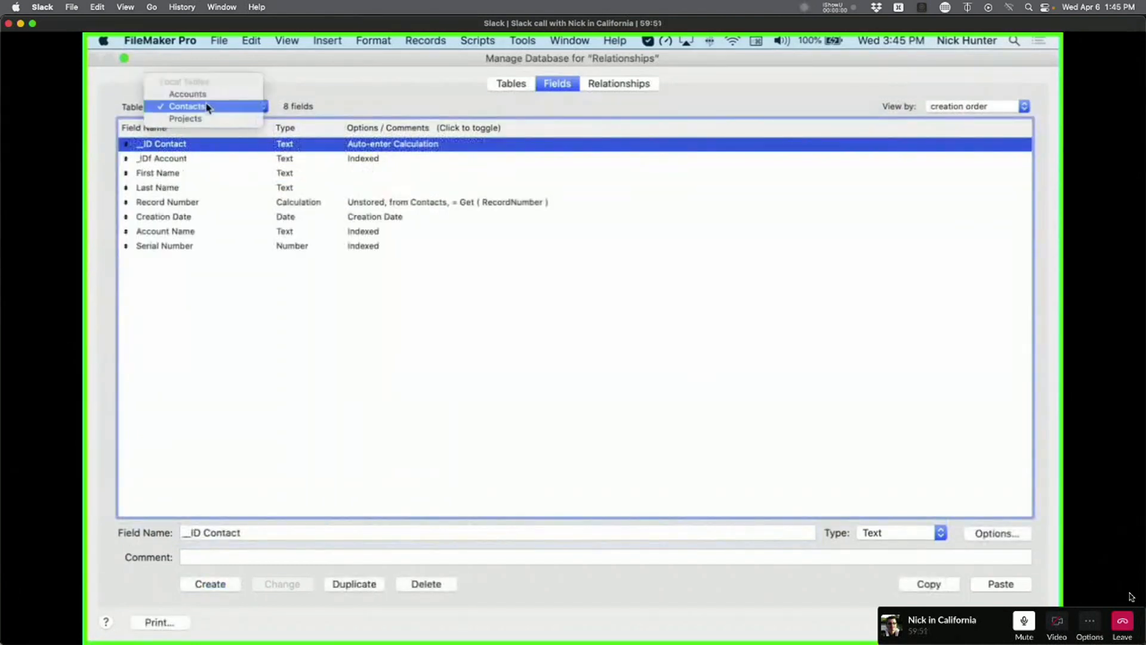
left_click(204, 118)
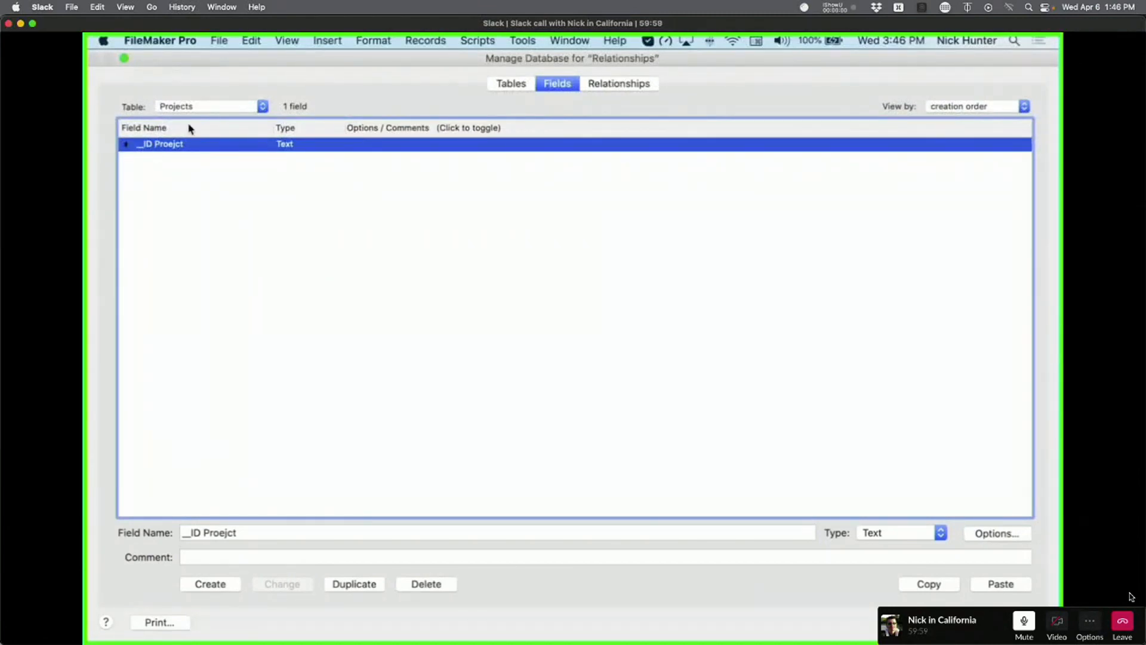
left_click(203, 106)
left_click(197, 80)
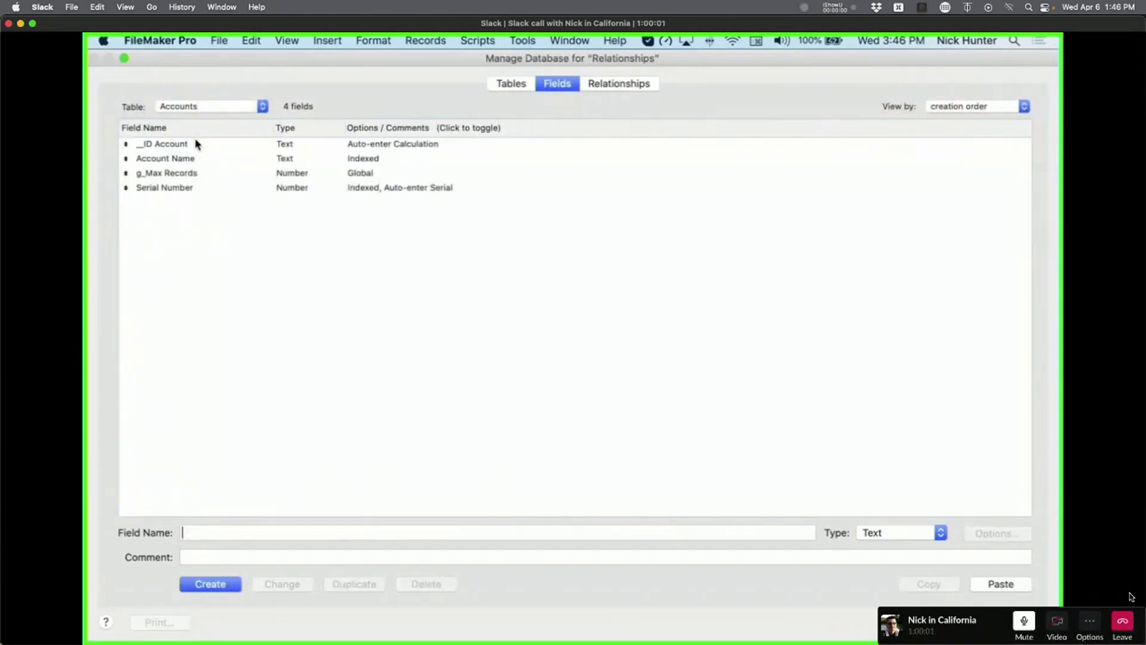
left_click(188, 146)
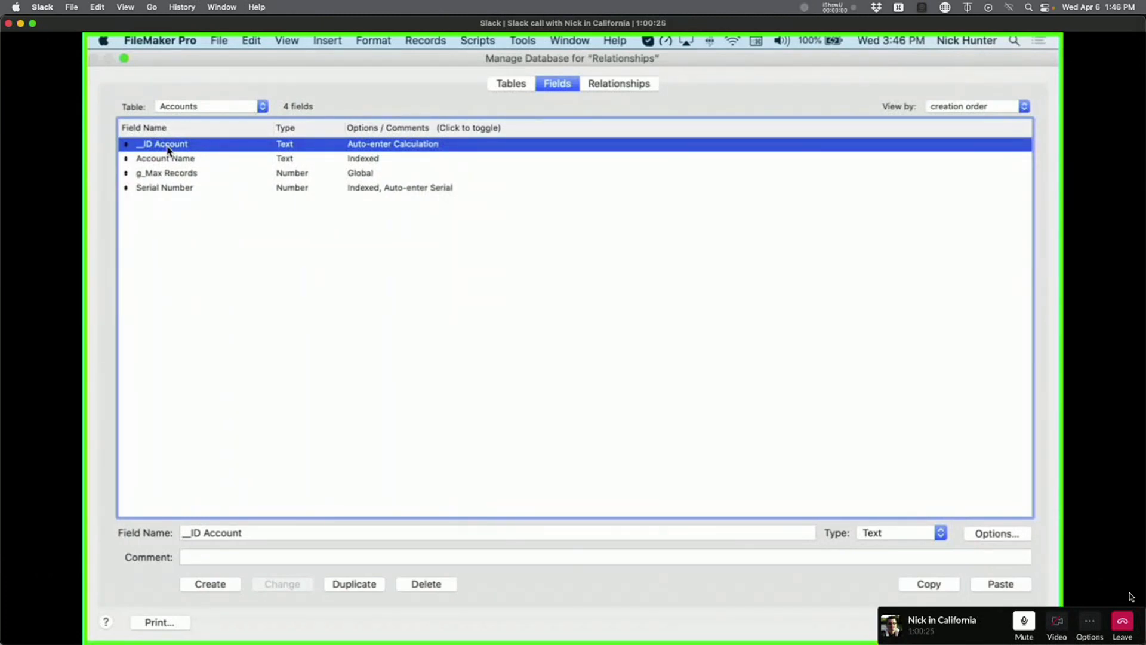
left_click(218, 110)
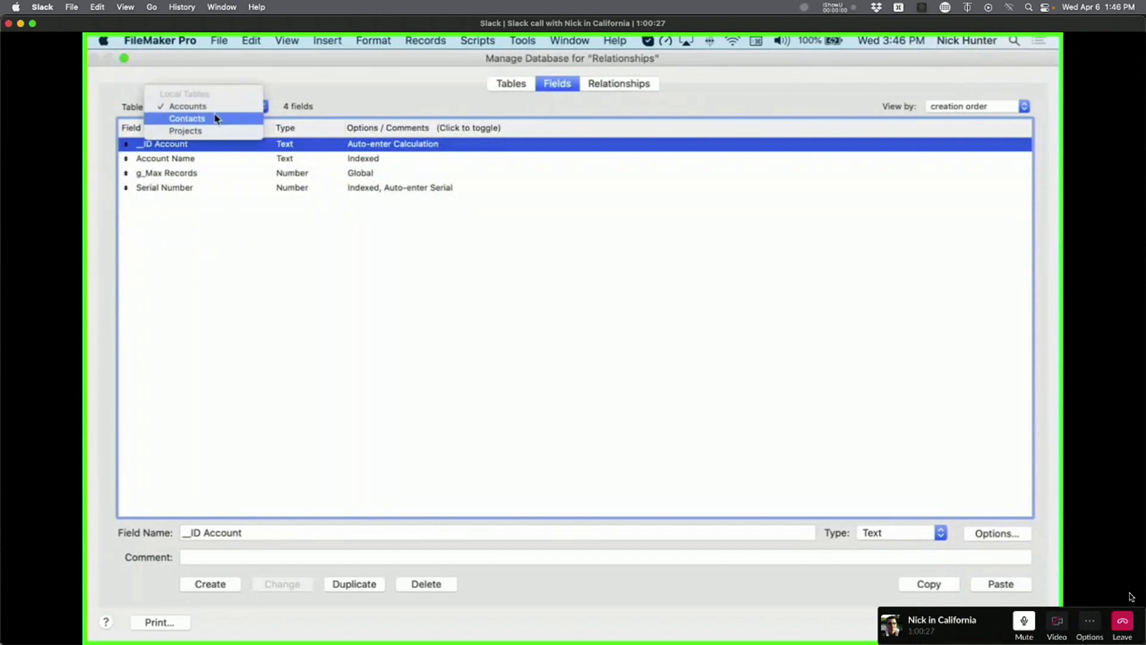
left_click(215, 118)
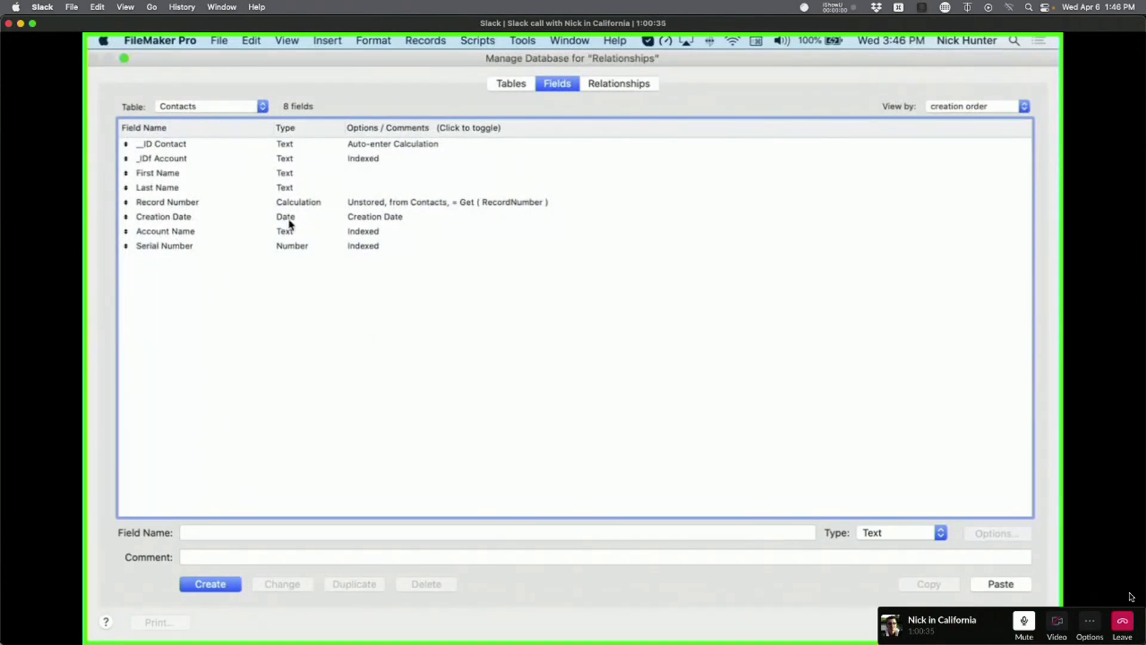
Open the Table pop-up in Manage Database's Fields list.
left_click(210, 106)
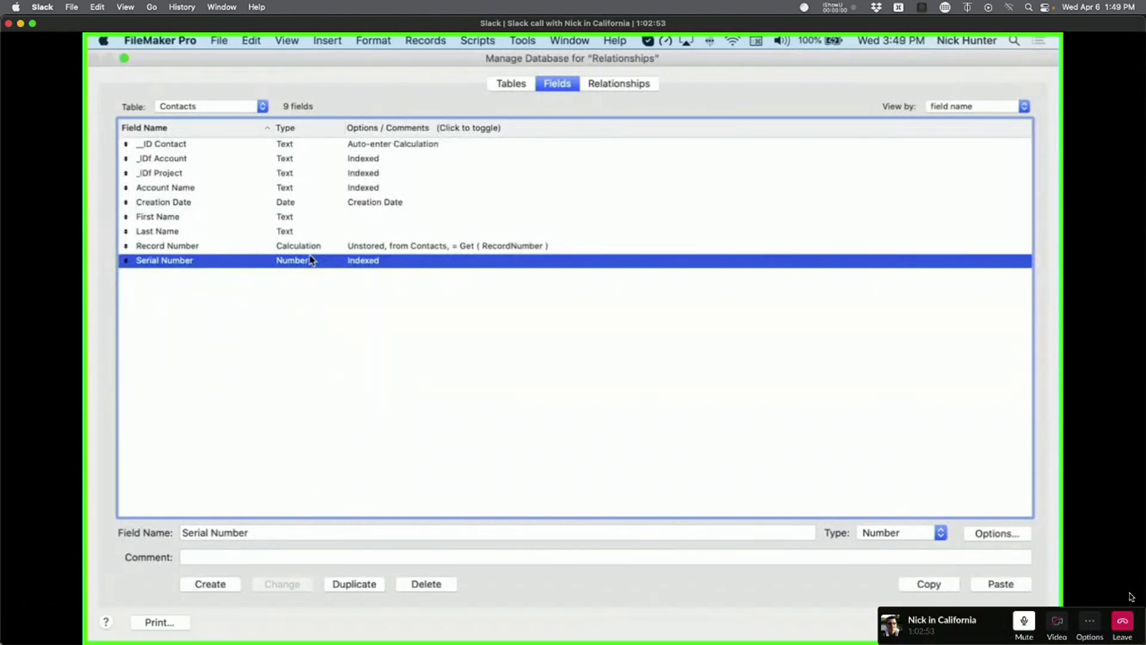
Verify that _ID Contact's auto-enter calculation is Get ( UUID ), without changing it.
left_click(269, 147)
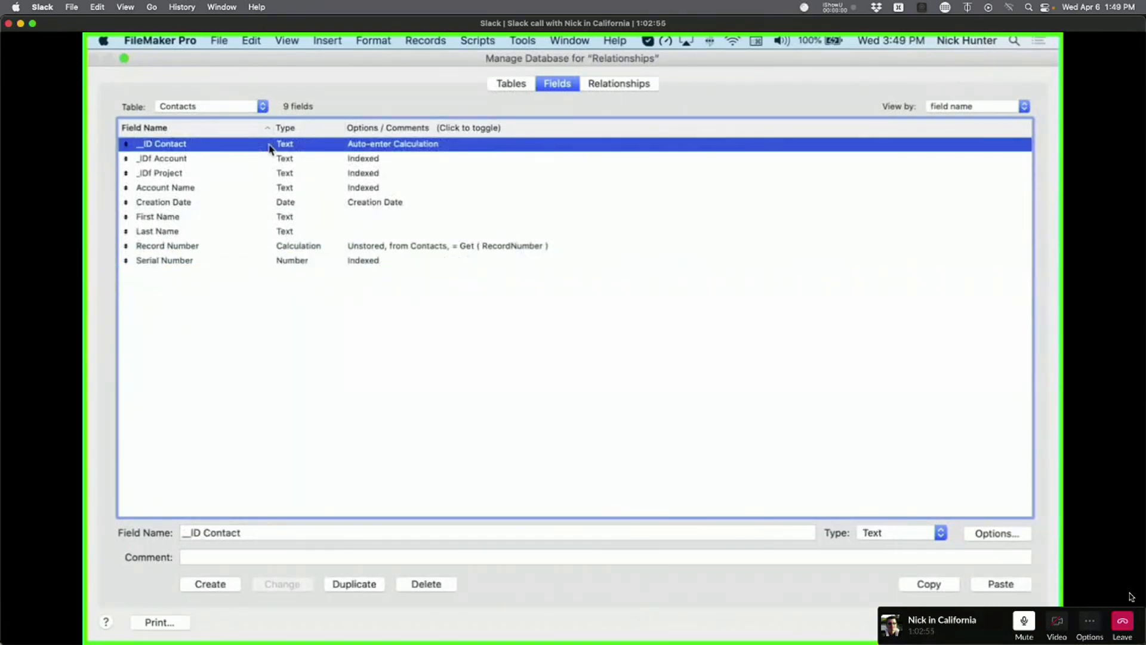
double_click(269, 146)
left_click(804, 398)
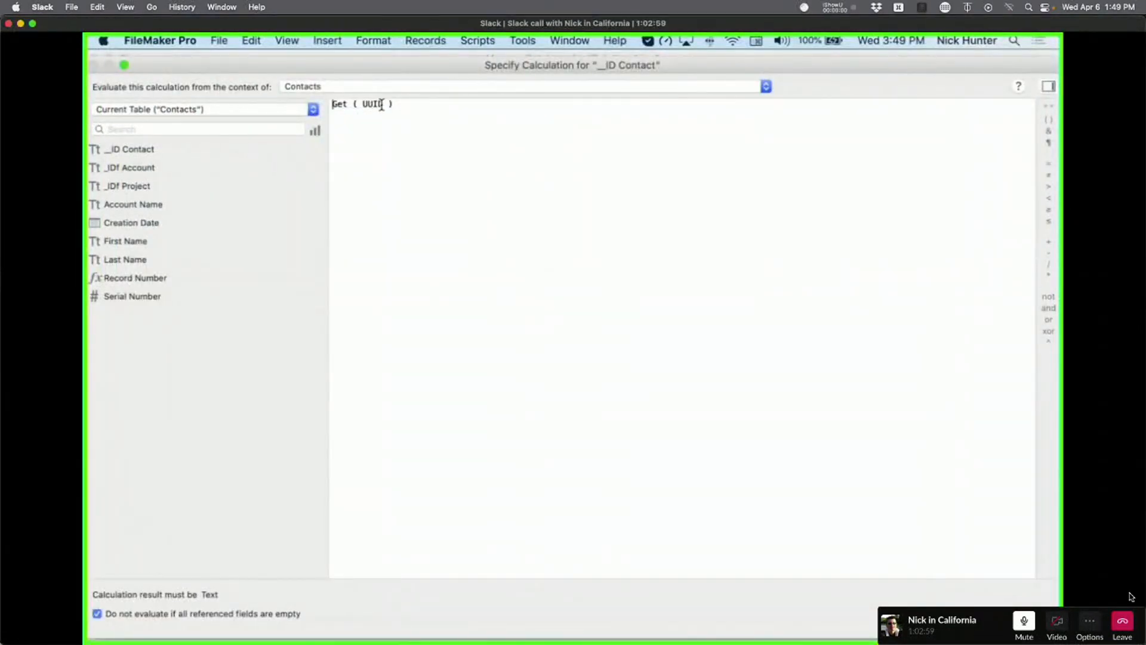
key("Escape")
Close Manage Database discarding changes, and open the Data Viewer.
key("Escape")
left_click(522, 40)
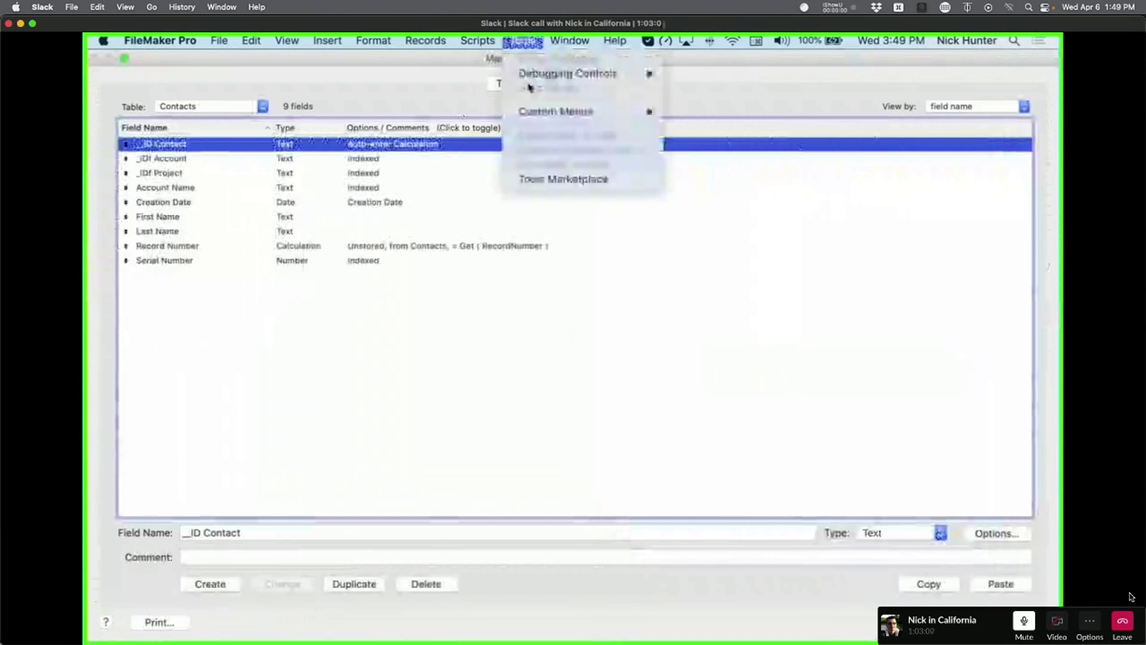
key("Escape")
left_click(522, 40)
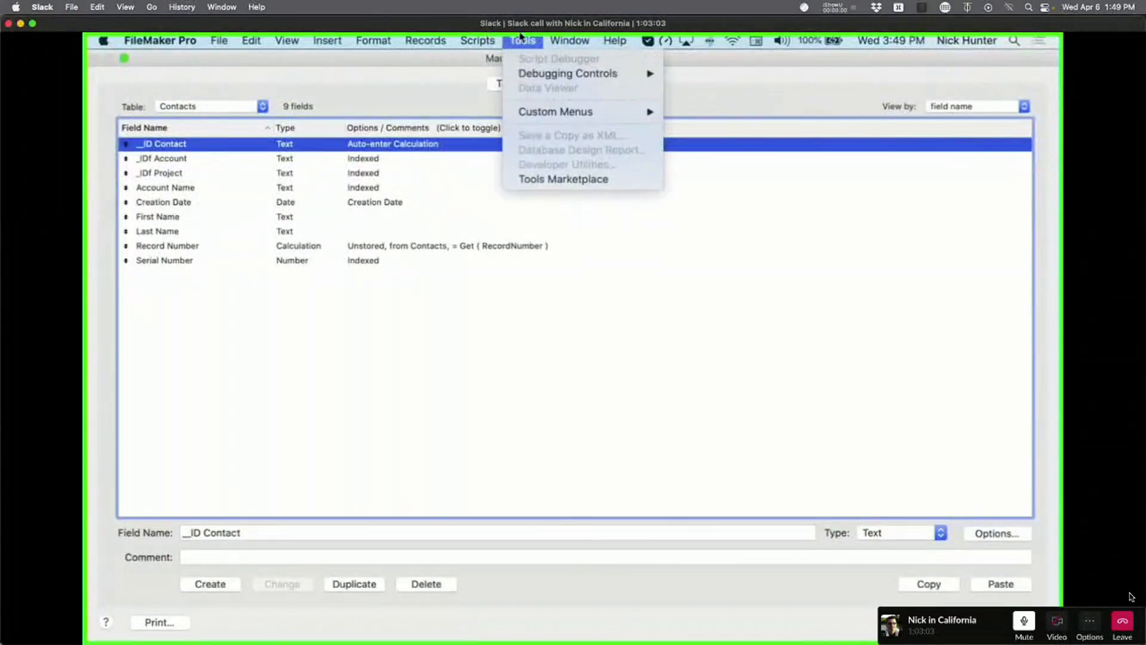
key("Escape")
key("Escape")
key("Return")
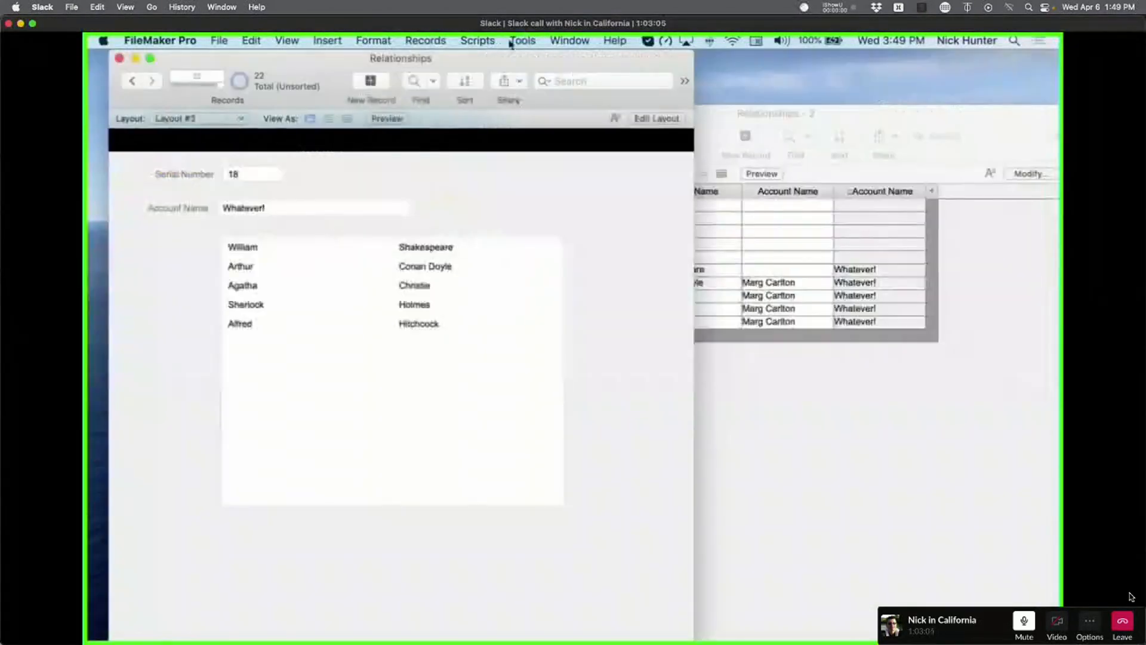
left_click(519, 40)
left_click(555, 87)
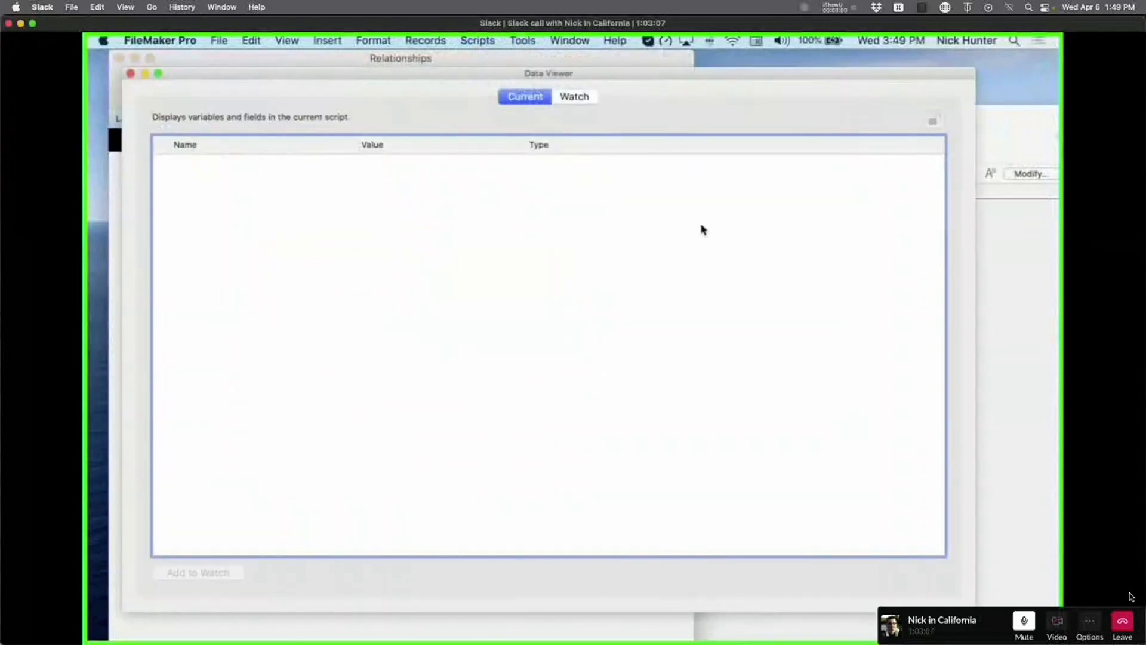
left_click(574, 96)
left_click(873, 575)
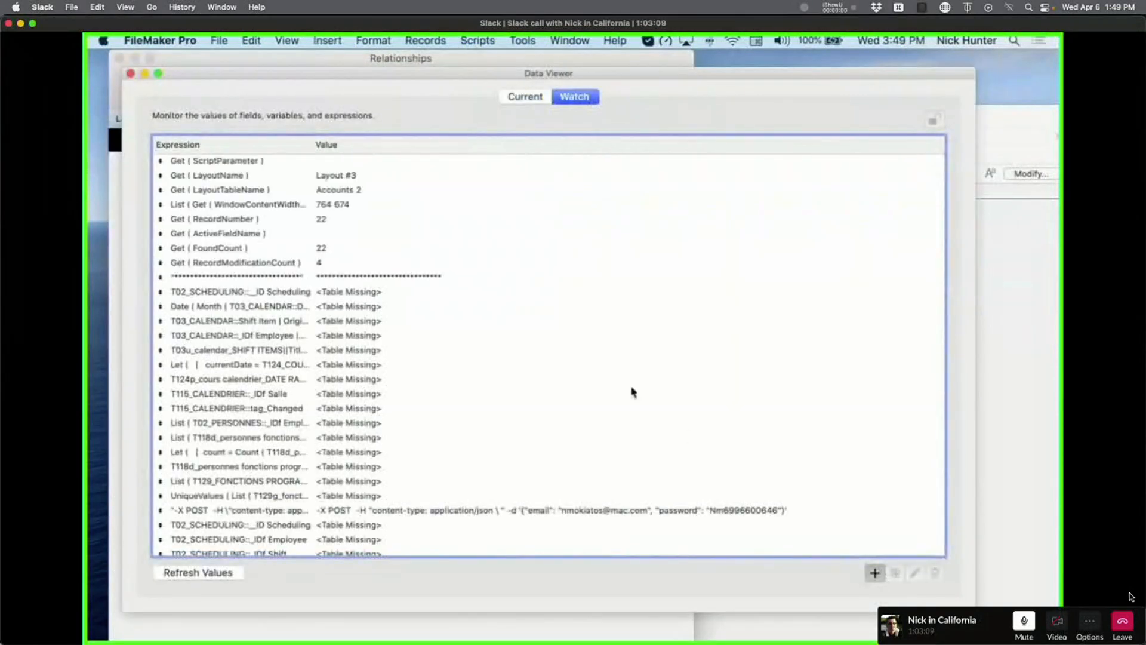
type("Get ( uui")
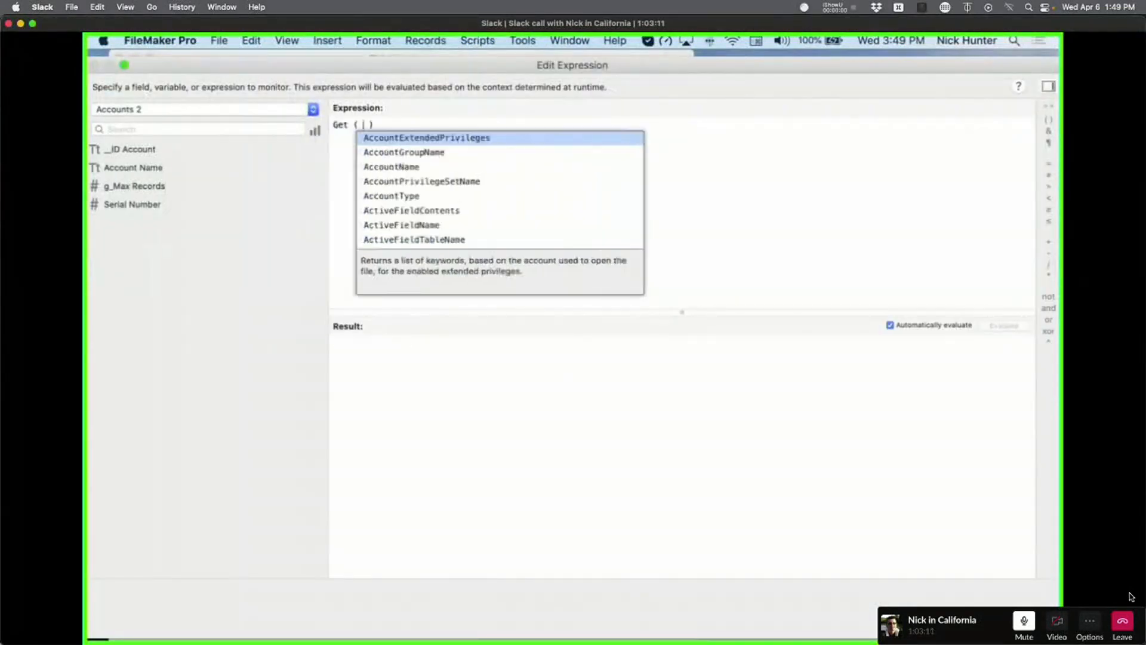
key("Return")
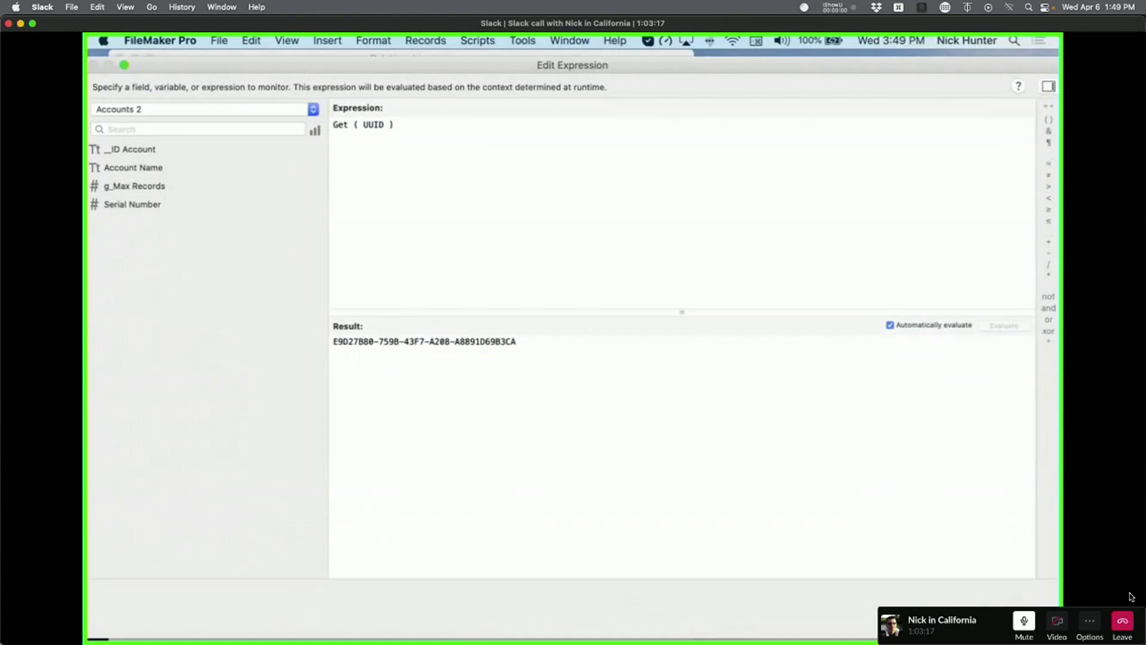
left_click_drag(550, 376, 93, 253)
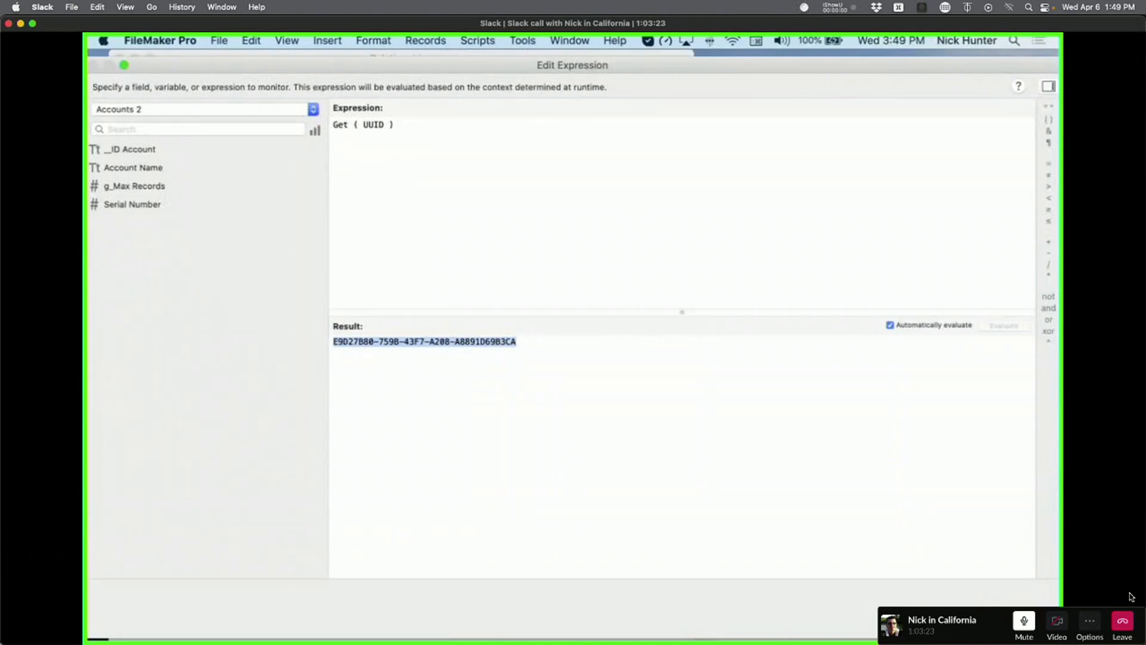
left_click(1011, 617)
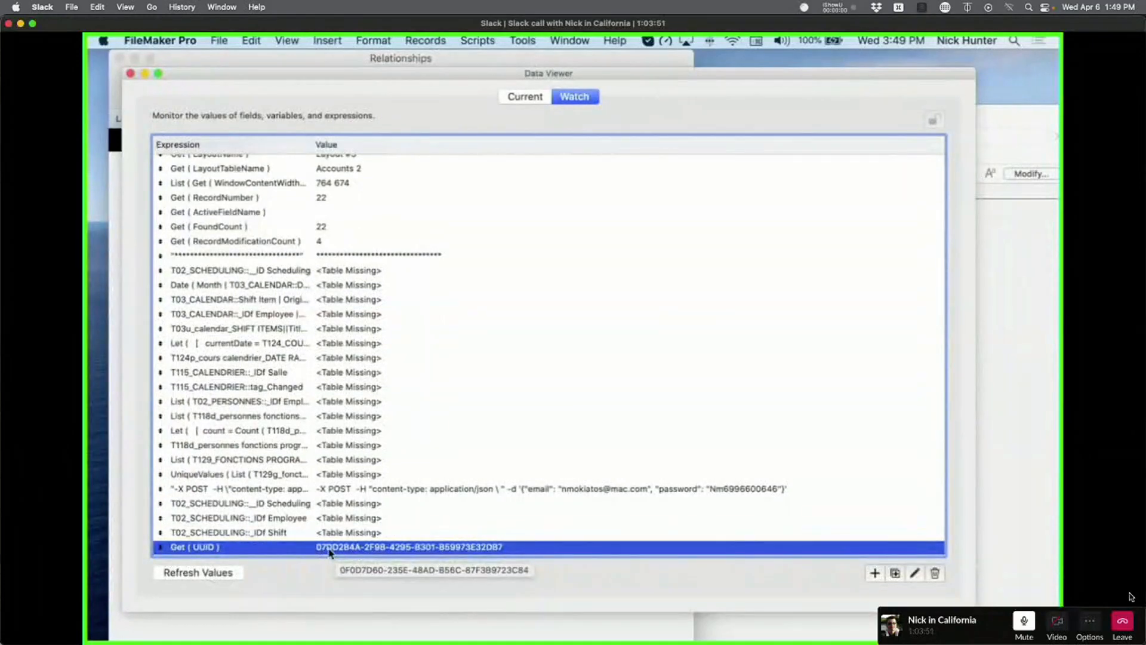
Refresh the Get ( UUID ) value six times, then close the Data Viewer.
left_click(229, 573)
left_click(228, 570)
left_click(226, 575)
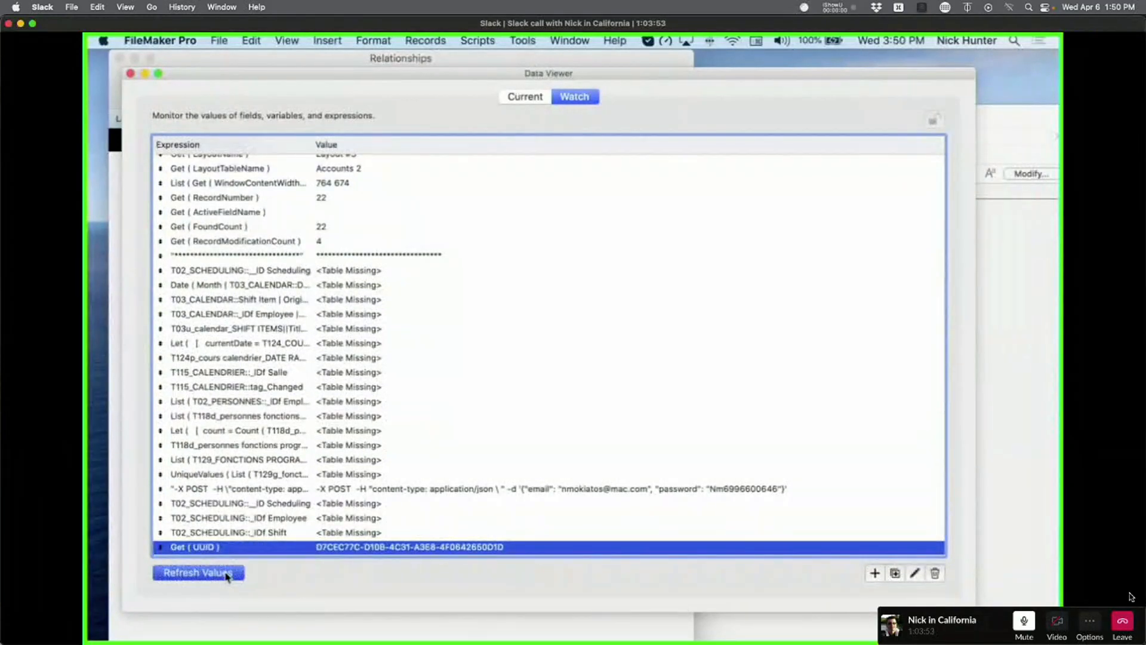
left_click(217, 576)
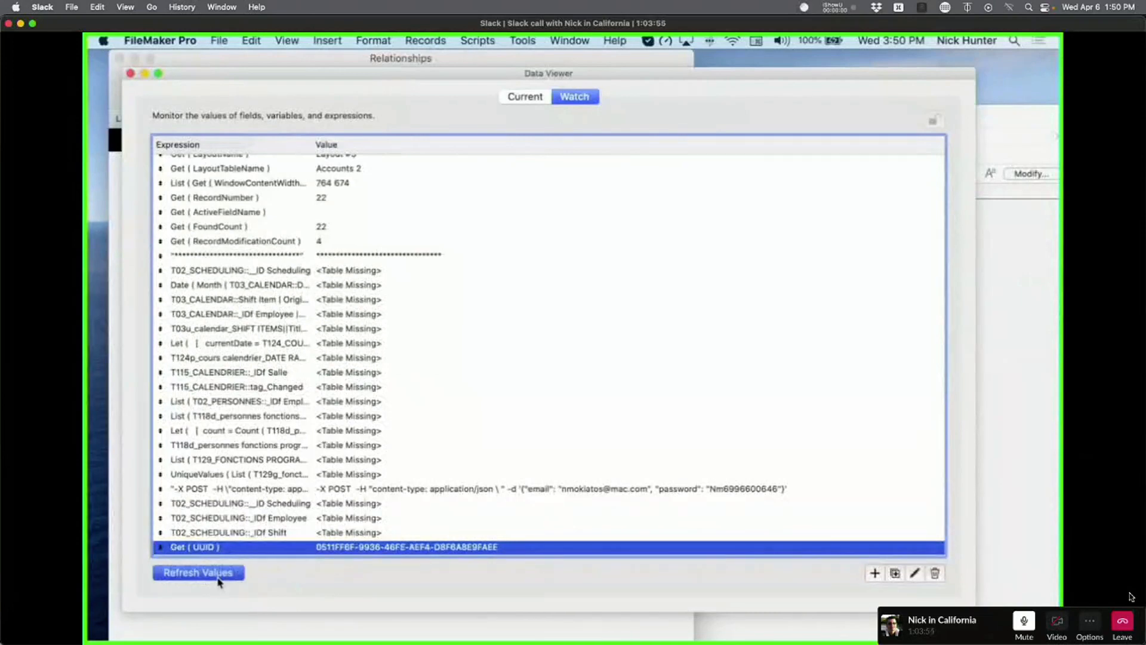
left_click(219, 579)
left_click(218, 578)
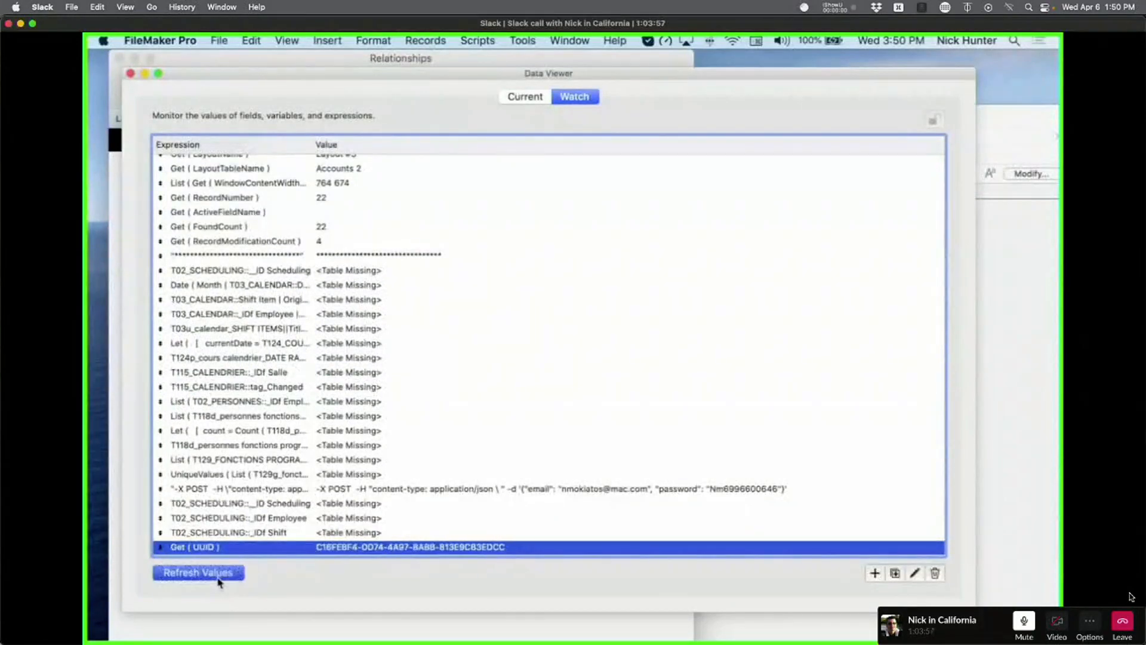
key("super+w")
Remove the Serial Number column from the table view's column setup.
left_click(770, 417)
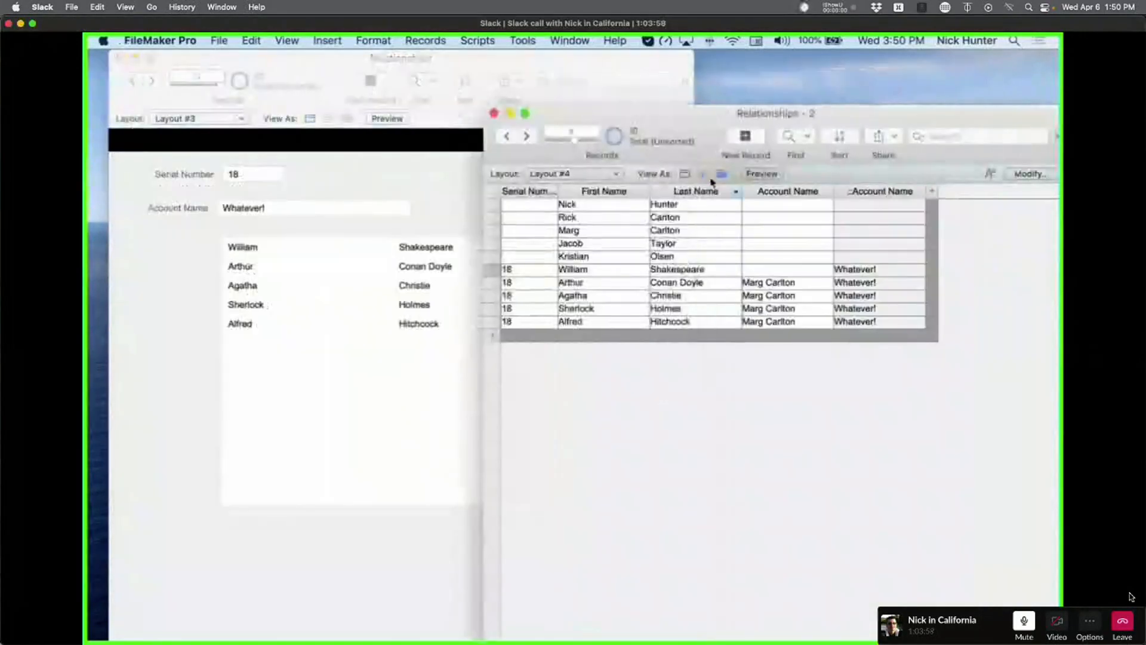
left_click_drag(692, 124, 480, 119)
left_click(846, 170)
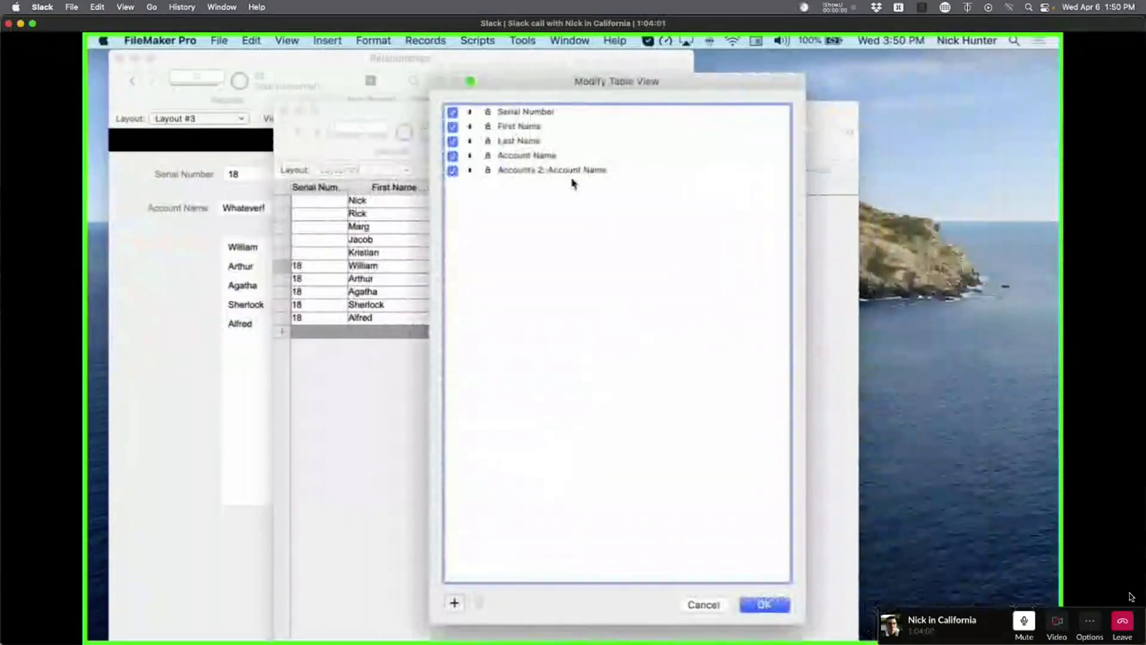
left_click(527, 113)
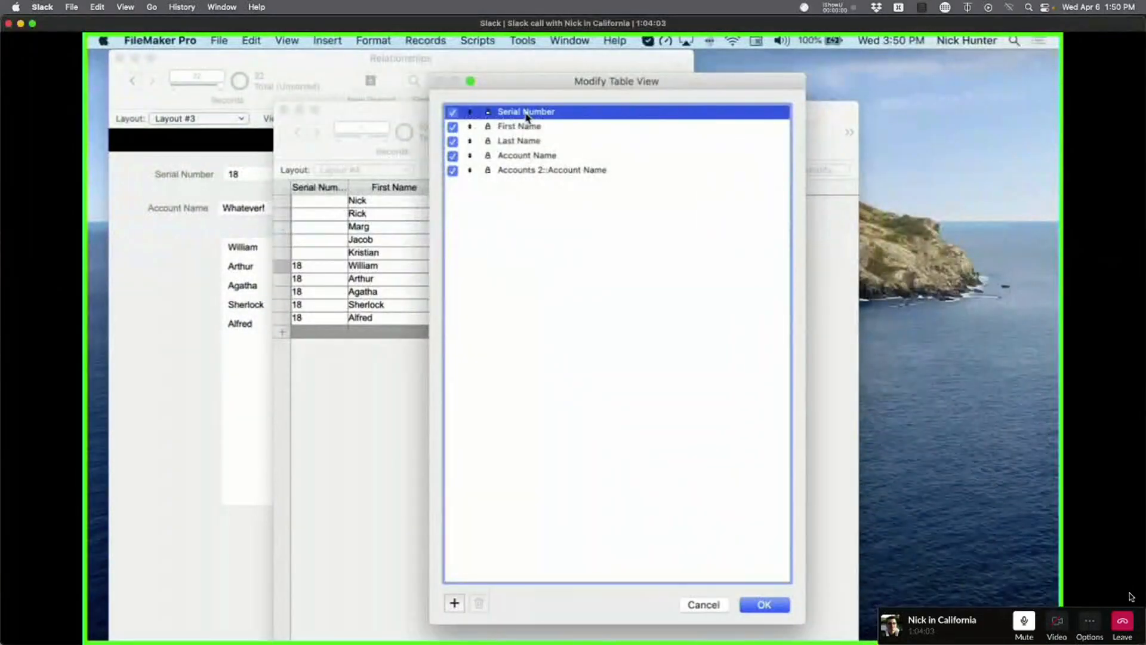
left_click(453, 112)
Add _ID Contact as the first table column and apply the new setup.
left_click(453, 603)
double_click(509, 172)
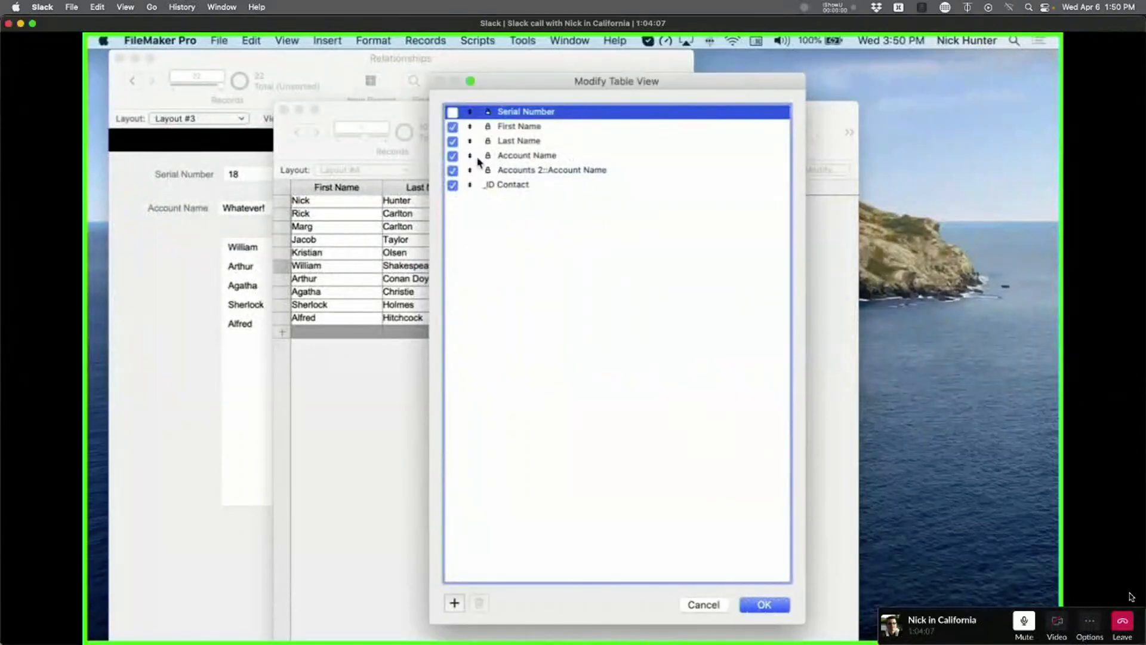
left_click_drag(511, 184, 508, 127)
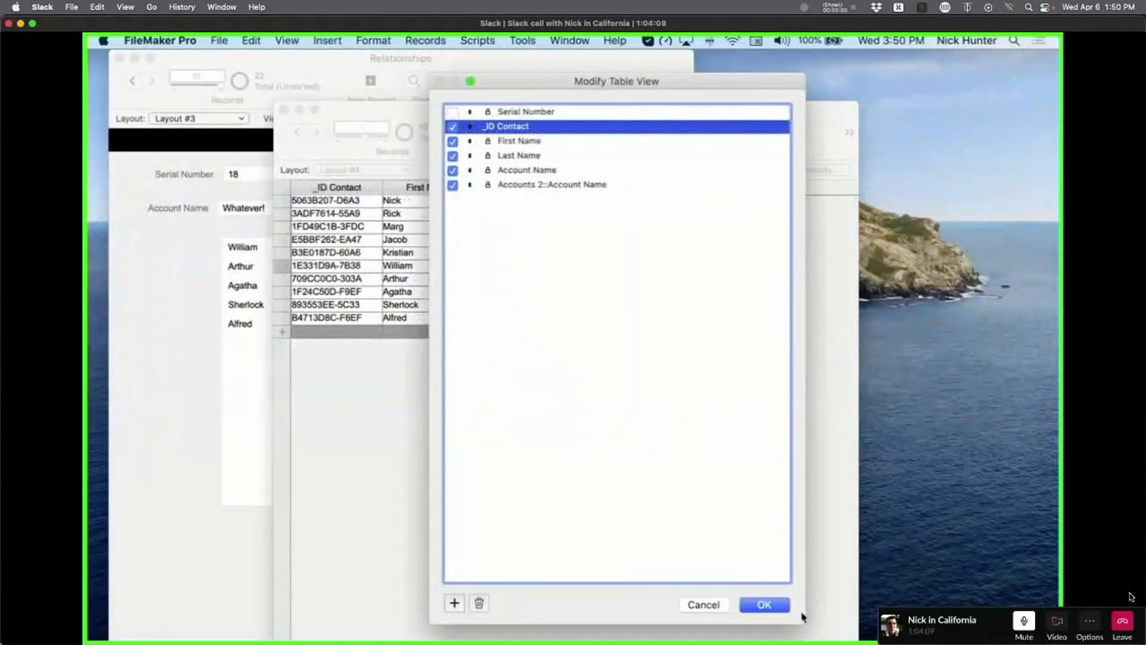
left_click(776, 604)
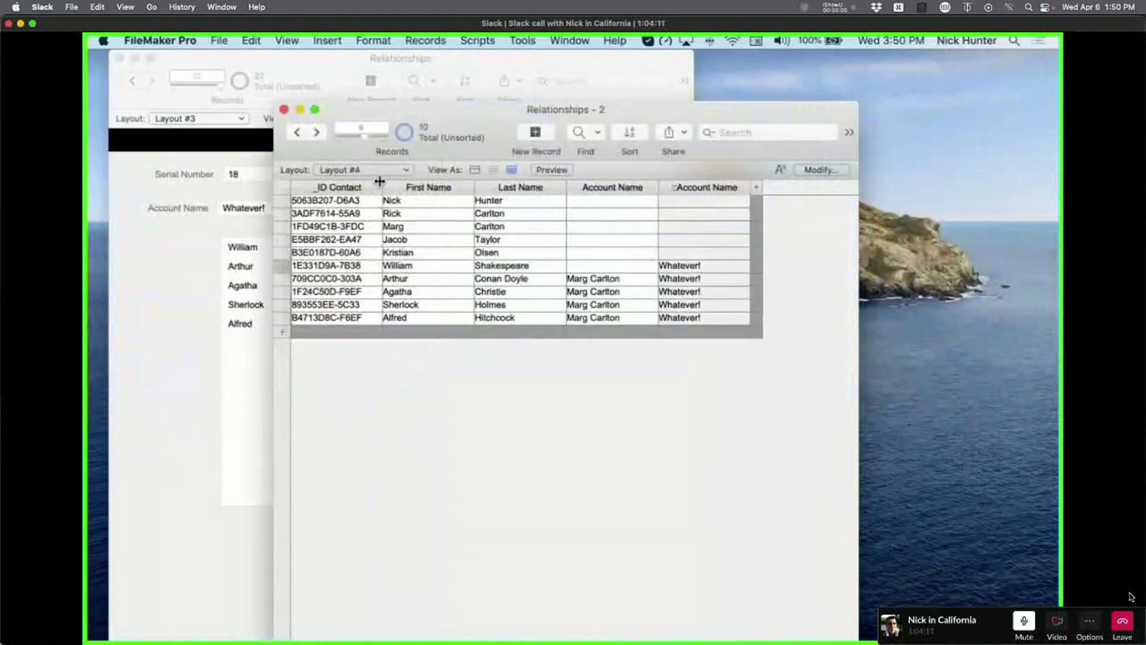
Widen the _ID Contact column to show full UUIDs and add nine new contact records.
left_click_drag(379, 180, 565, 186)
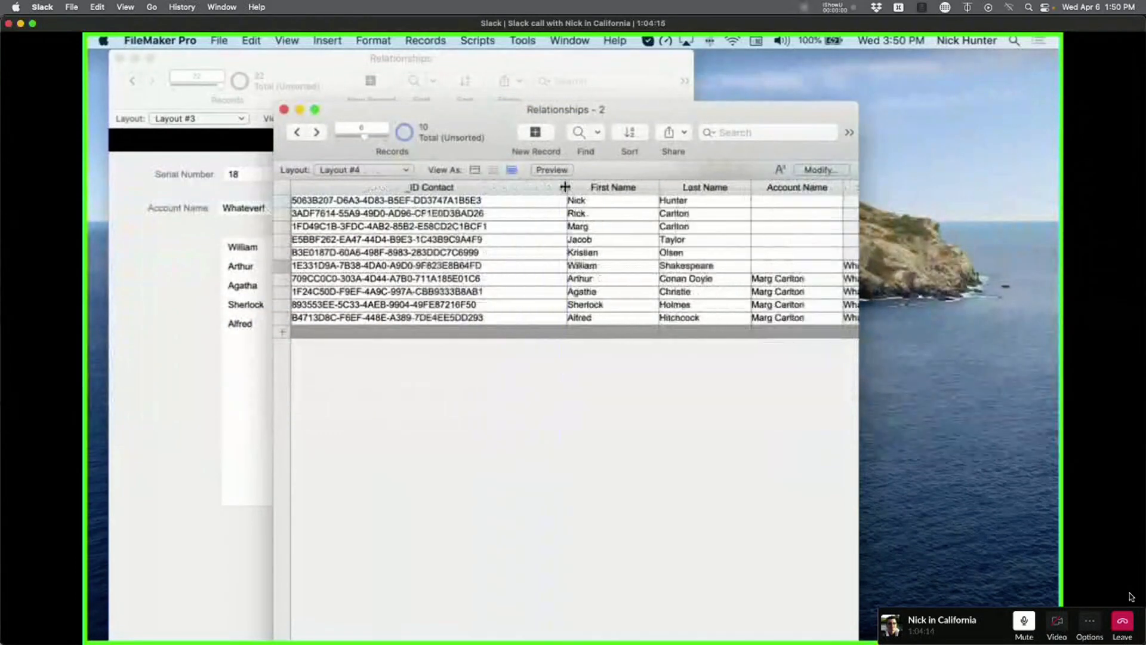
left_click(543, 134)
left_click(543, 134)
left_click(543, 134)
left_click(543, 134)
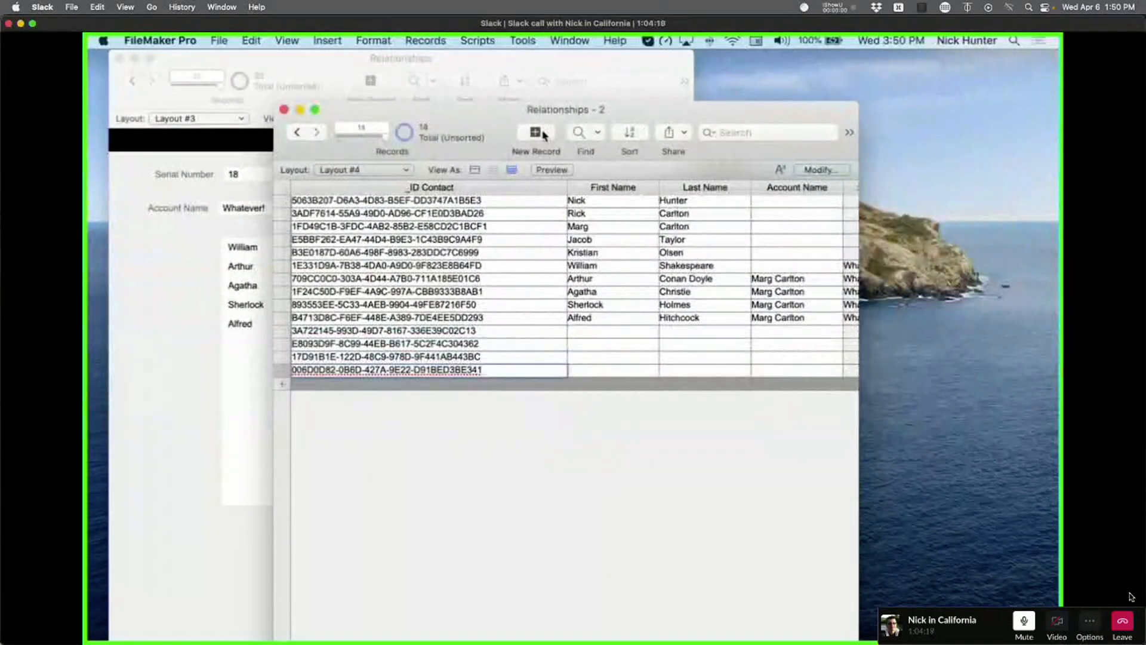
left_click(543, 133)
left_click(543, 134)
left_click(543, 133)
left_click(543, 134)
left_click(543, 134)
left_click(543, 134)
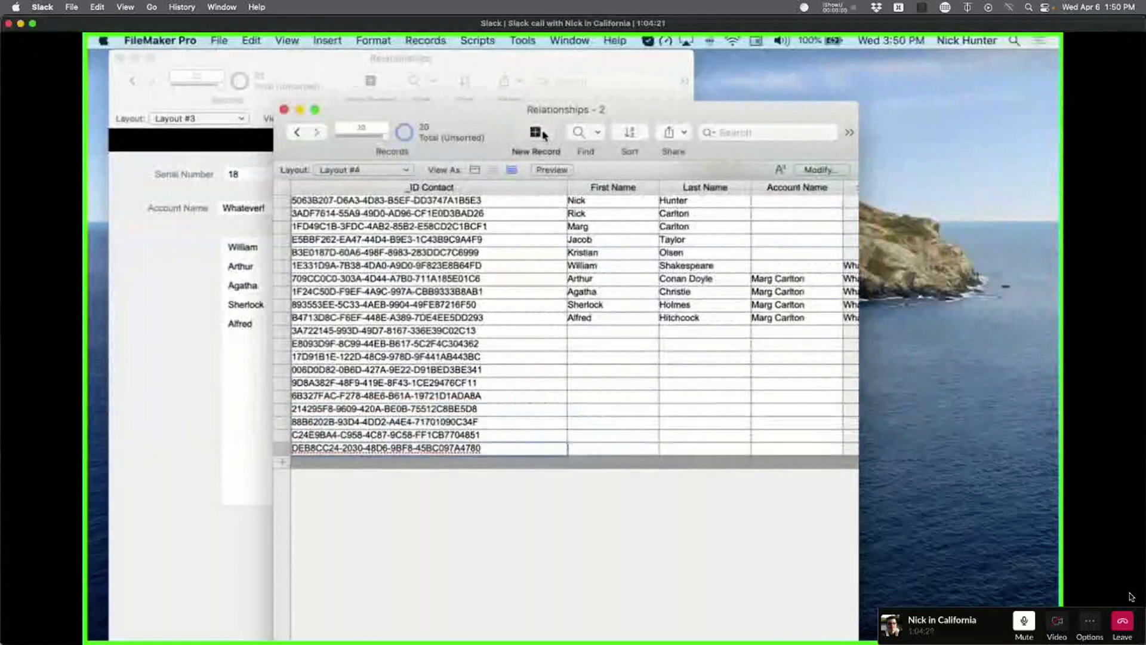
left_click(543, 133)
left_click(543, 133)
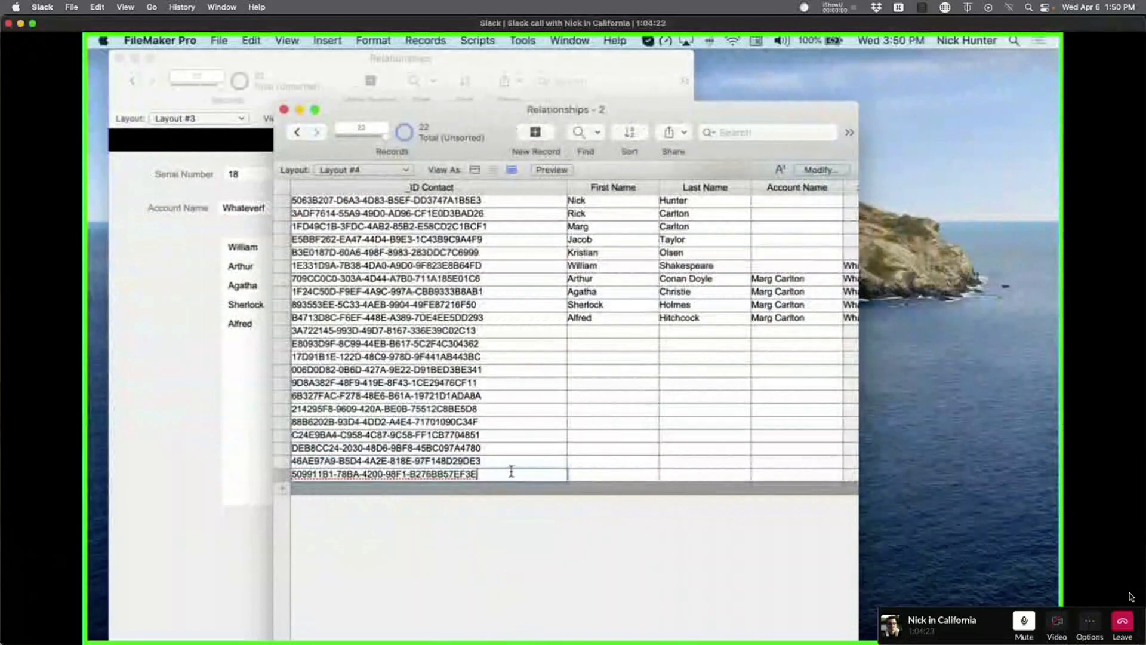
Clear the last record's ID, undo the deletion, and commit the record.
left_click_drag(511, 472, 310, 463)
key("BackSpace")
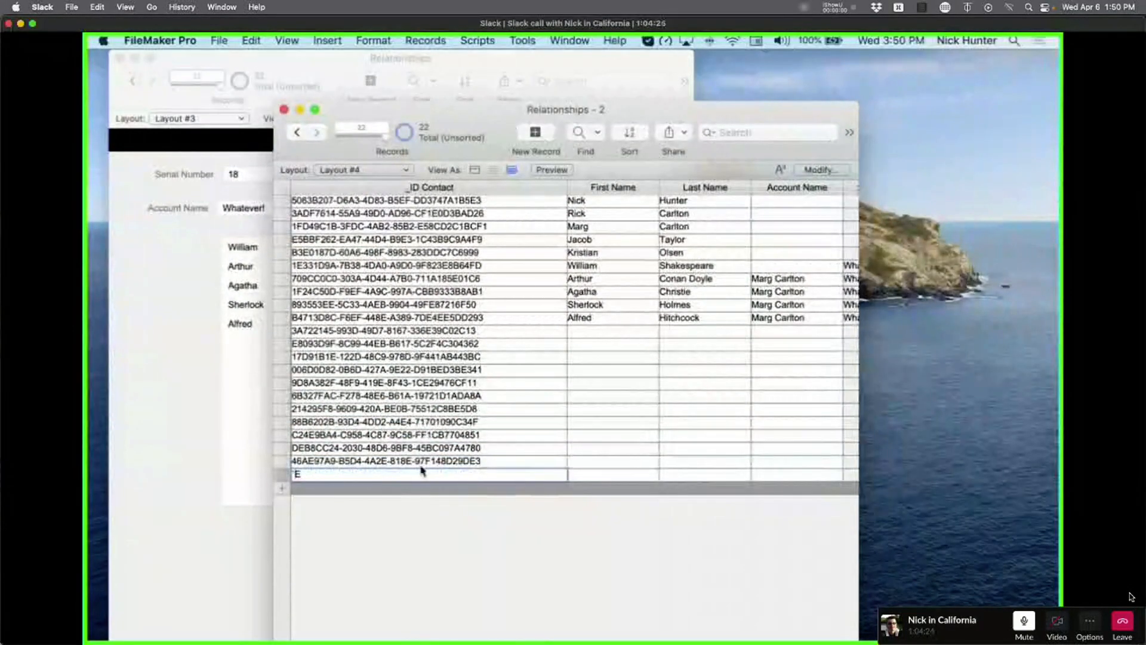
key("super+z")
left_click(494, 490)
left_click(495, 476)
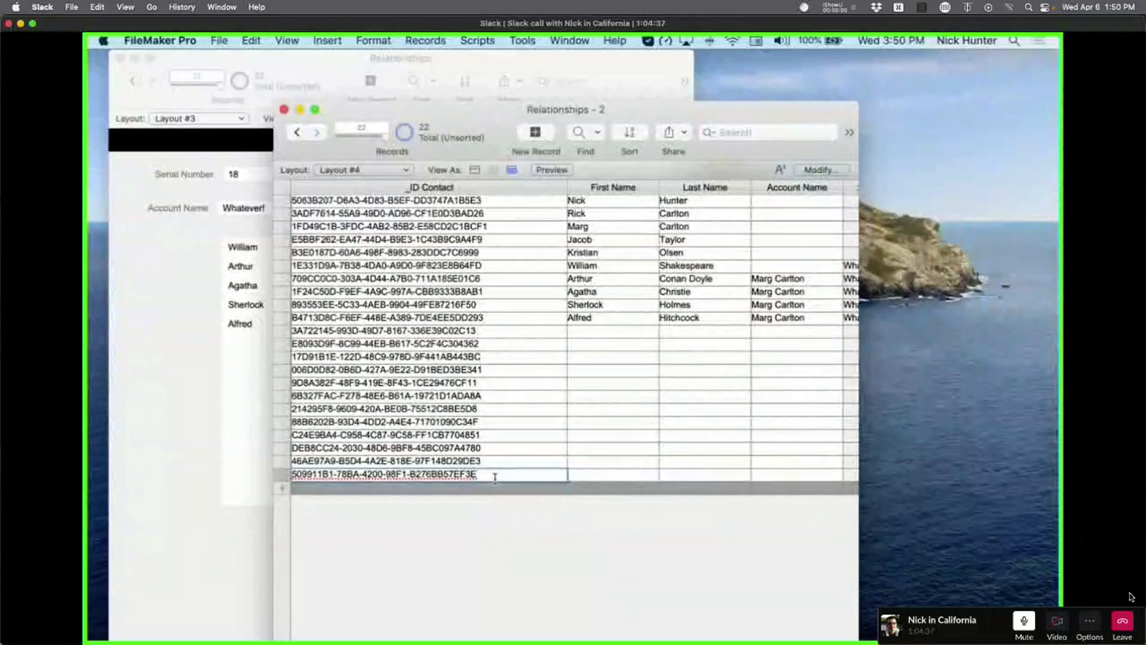
left_click(488, 537)
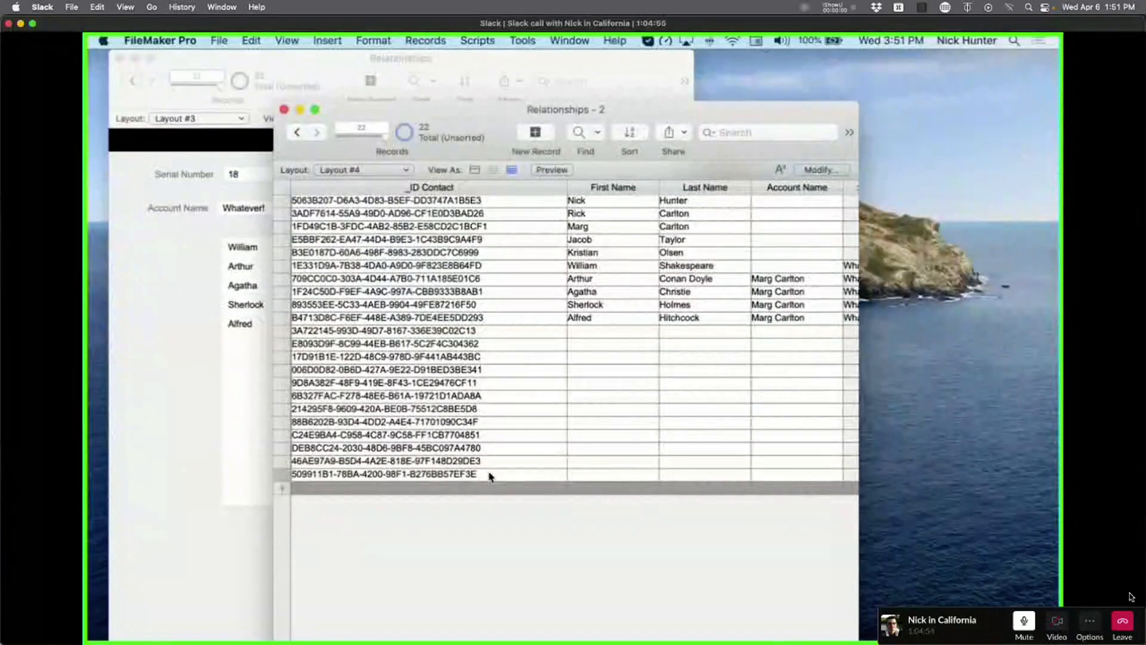
Change _ID Contact's auto-enter calculation from Get ( UUID ) to Get ( UUIDNumber ) and save.
key("super+shift+d")
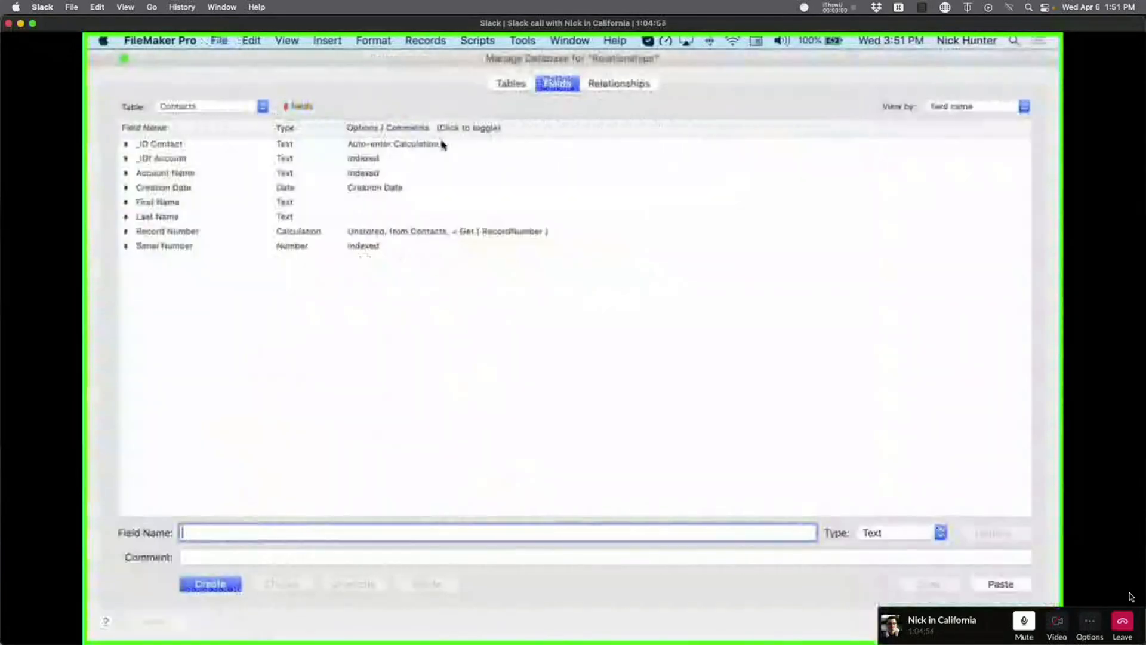
double_click(443, 148)
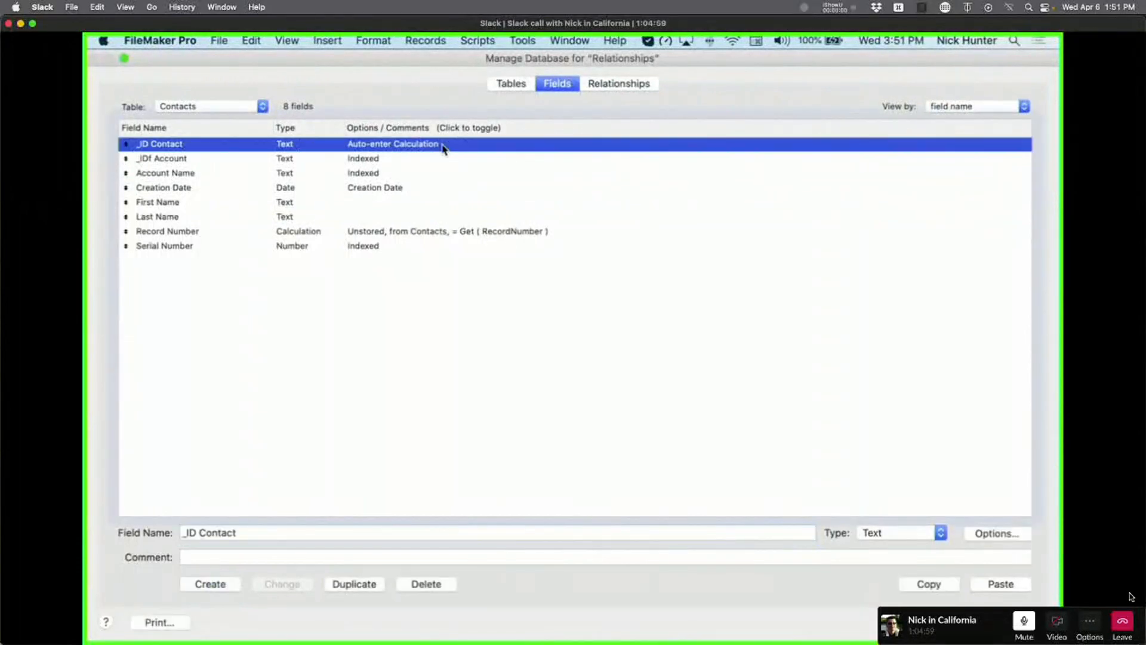
left_click(808, 397)
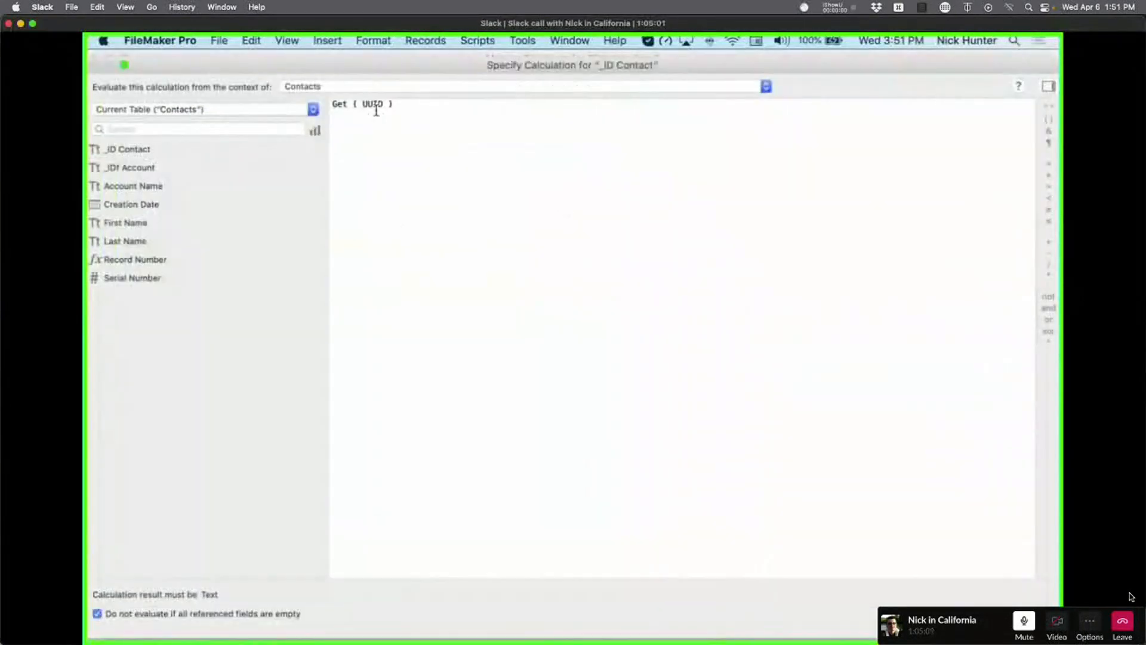
type("Number")
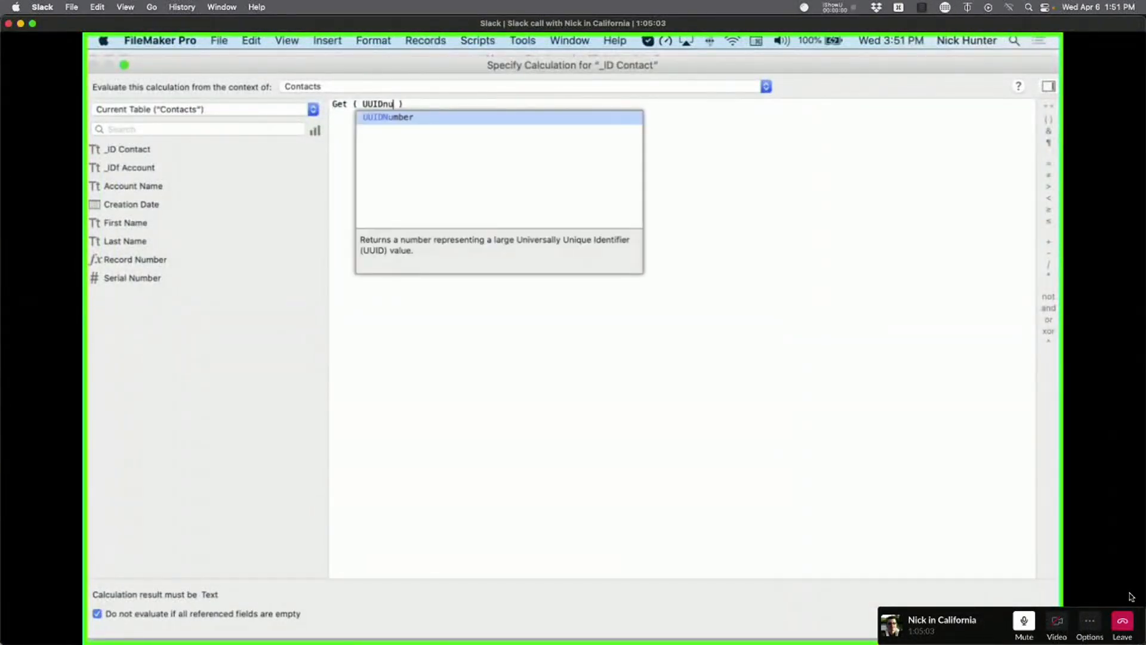
key("Return")
key("Return")
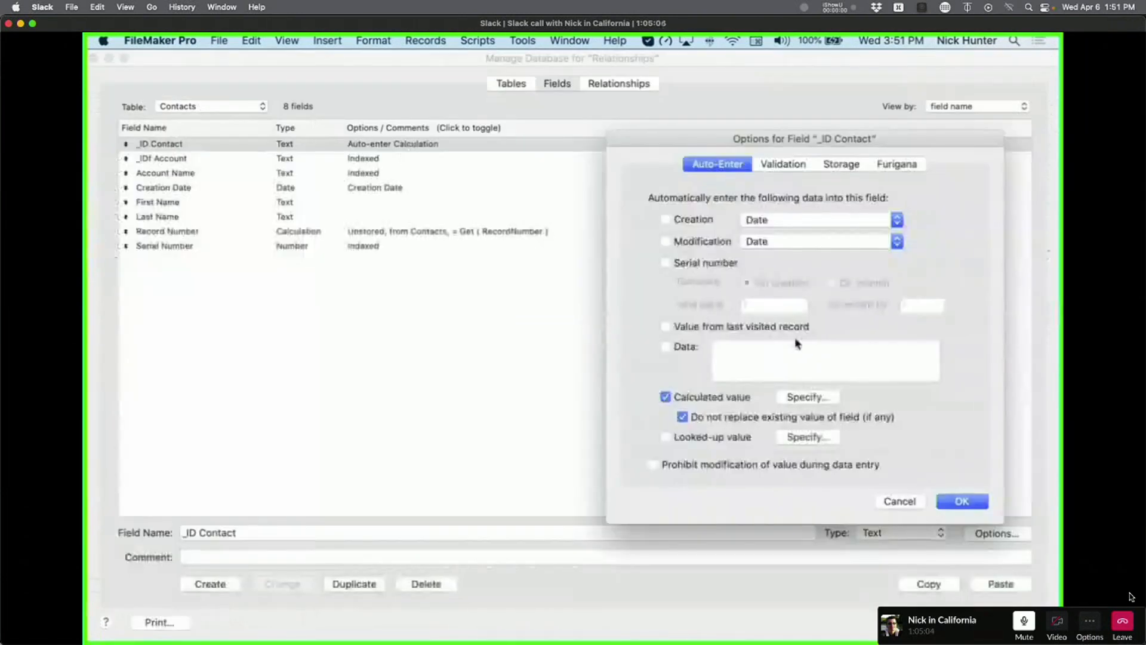
left_click(959, 501)
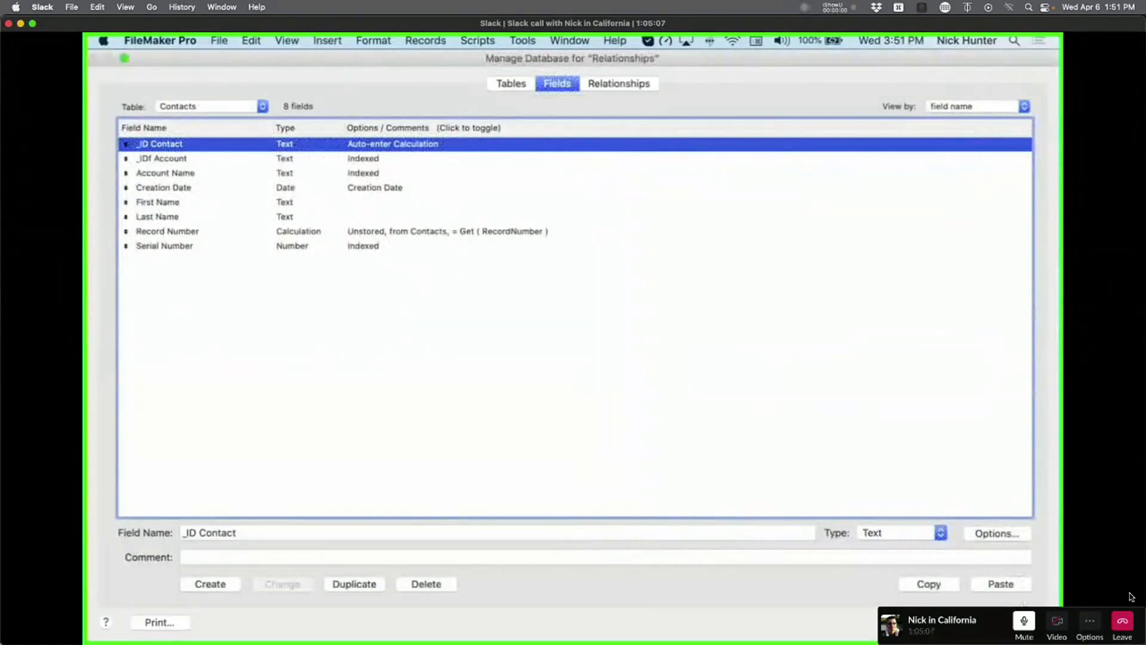
key("Return")
Add new contact records with numeric IDs, widening _ID Contact to fit, then select the last hyphenated-ID record.
left_click(535, 133)
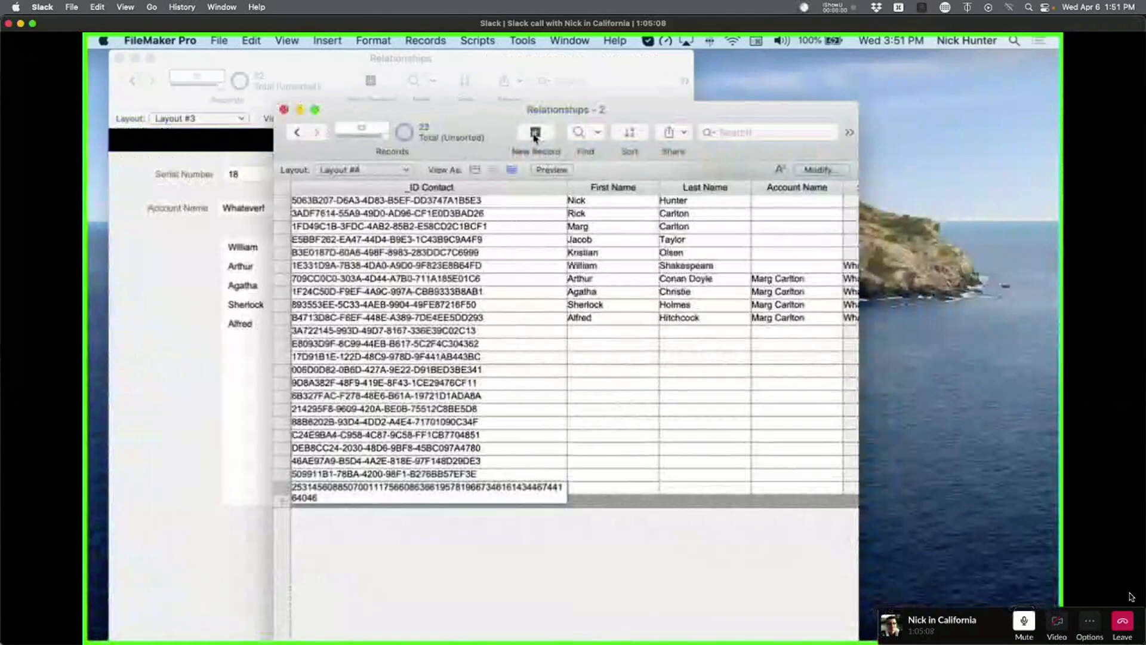
left_click(535, 133)
left_click(534, 132)
left_click(535, 132)
left_click(535, 132)
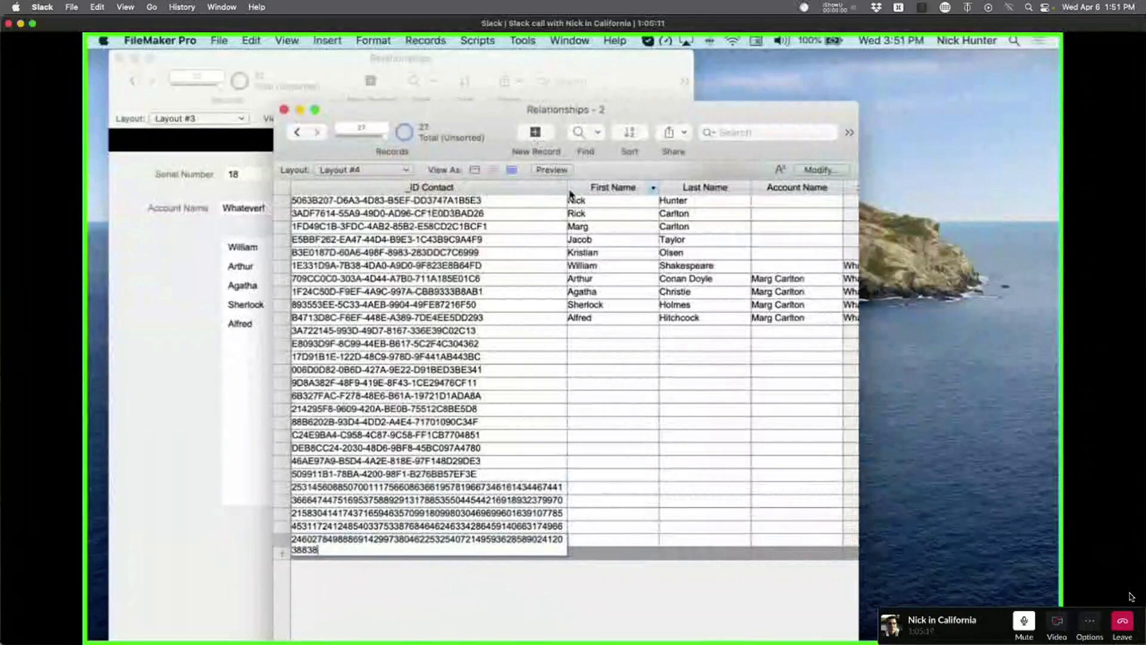
left_click_drag(567, 188, 622, 190)
left_click(542, 138)
left_click(542, 137)
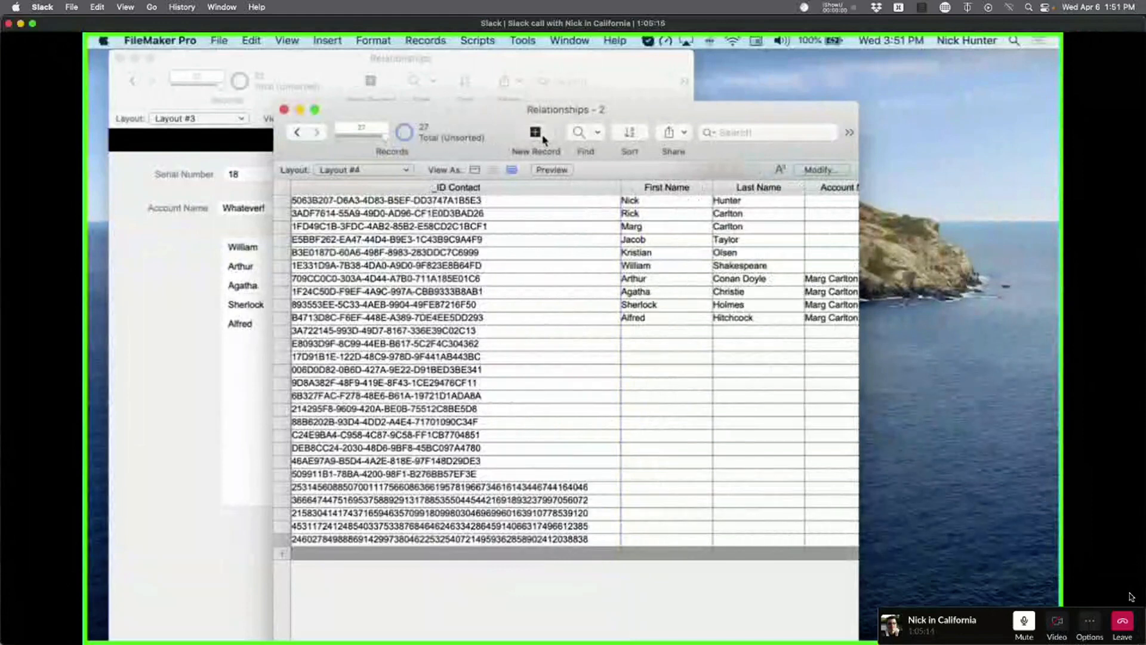
left_click(542, 137)
left_click(542, 137)
left_click(542, 137)
left_click(542, 137)
scroll(507, 570, "down", 1)
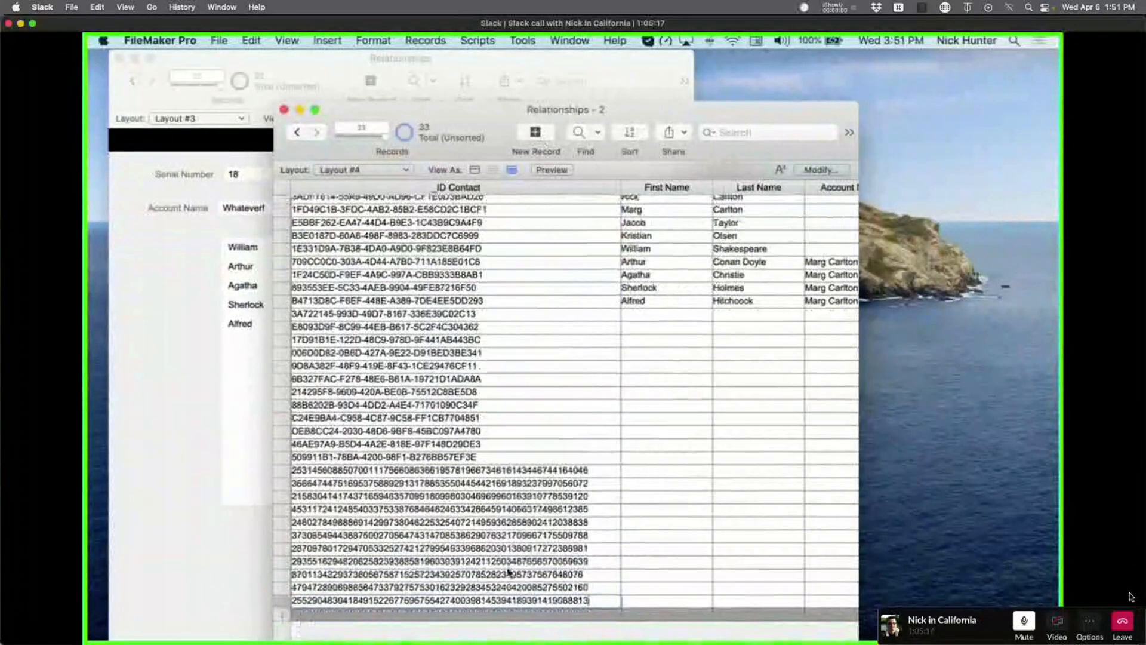
scroll(508, 572, "up", 1)
left_click(286, 474)
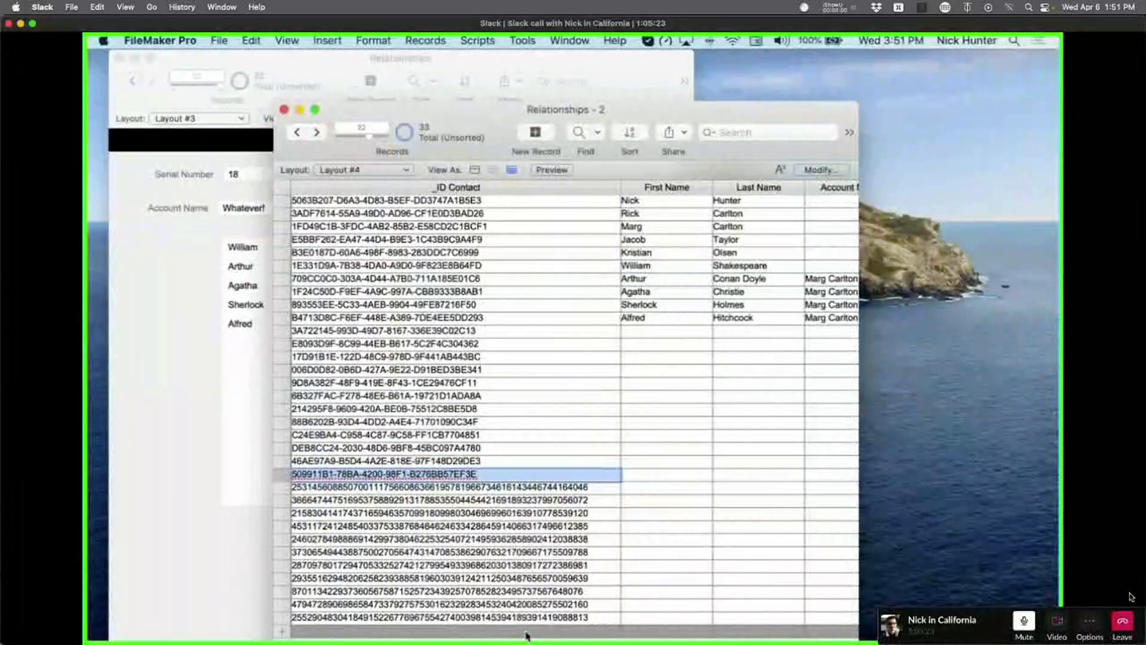
Set the _ID Contact field type to Number in Manage Database.
key("super+shift+d")
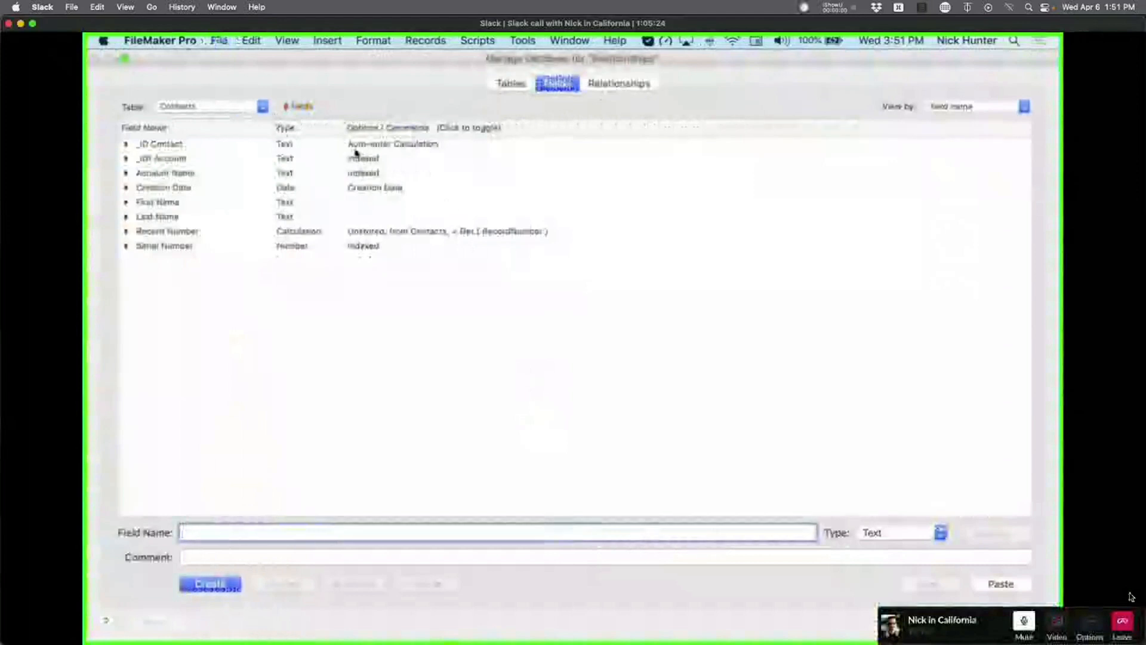
left_click(912, 535)
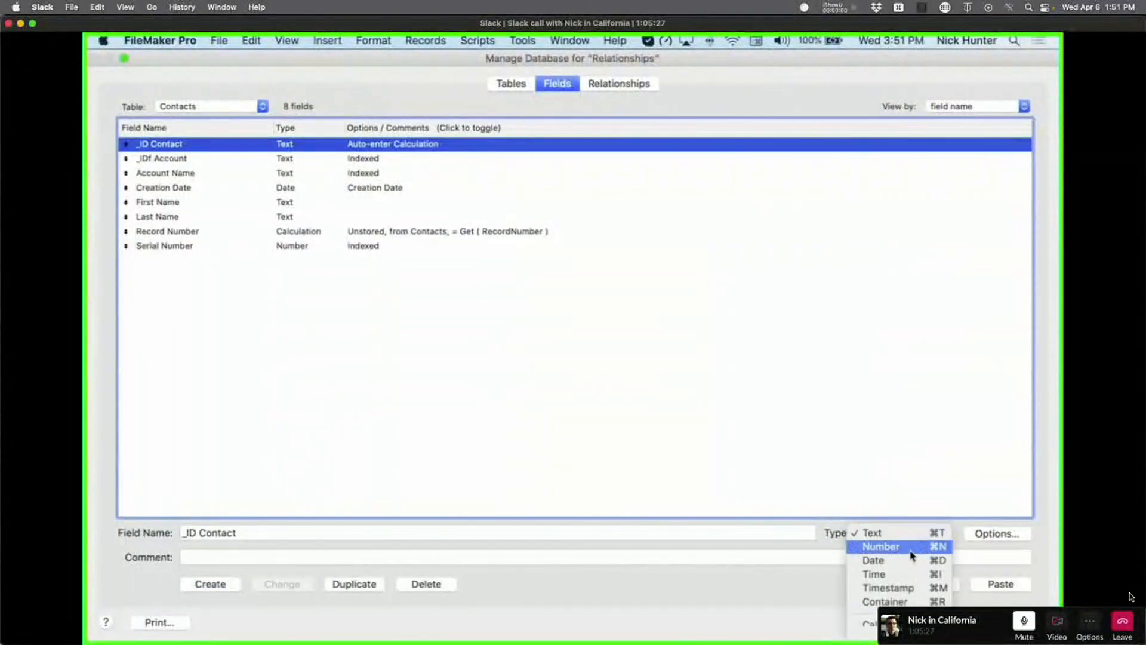
left_click(911, 548)
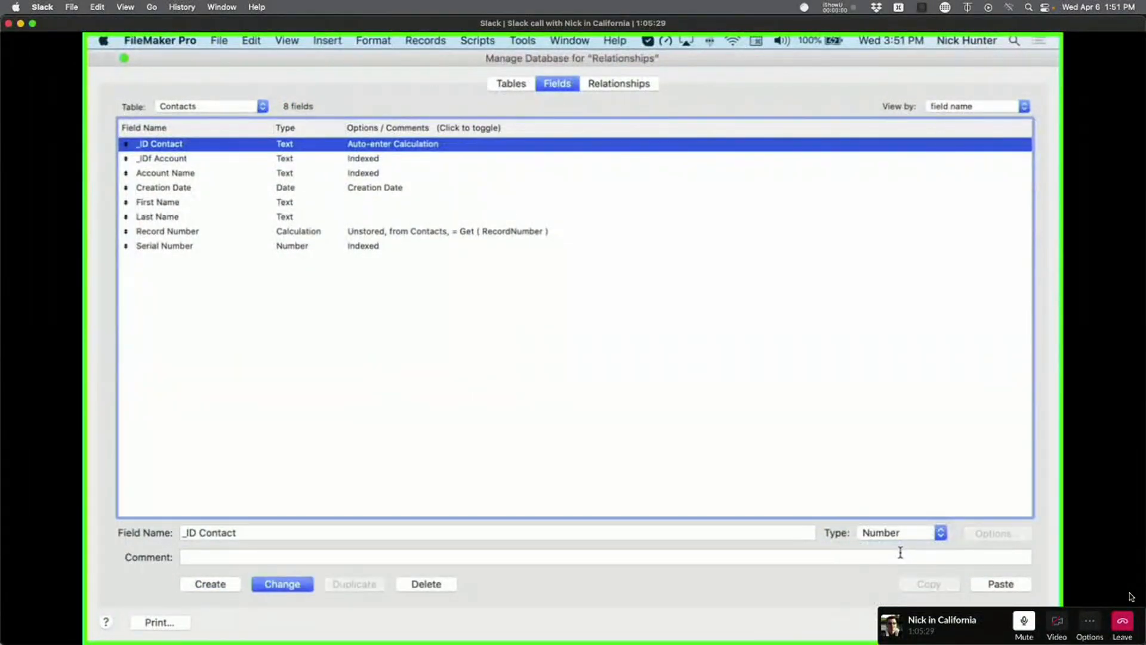
left_click(282, 584)
Select the _IDf Account field in the Contacts field list.
left_click(315, 151)
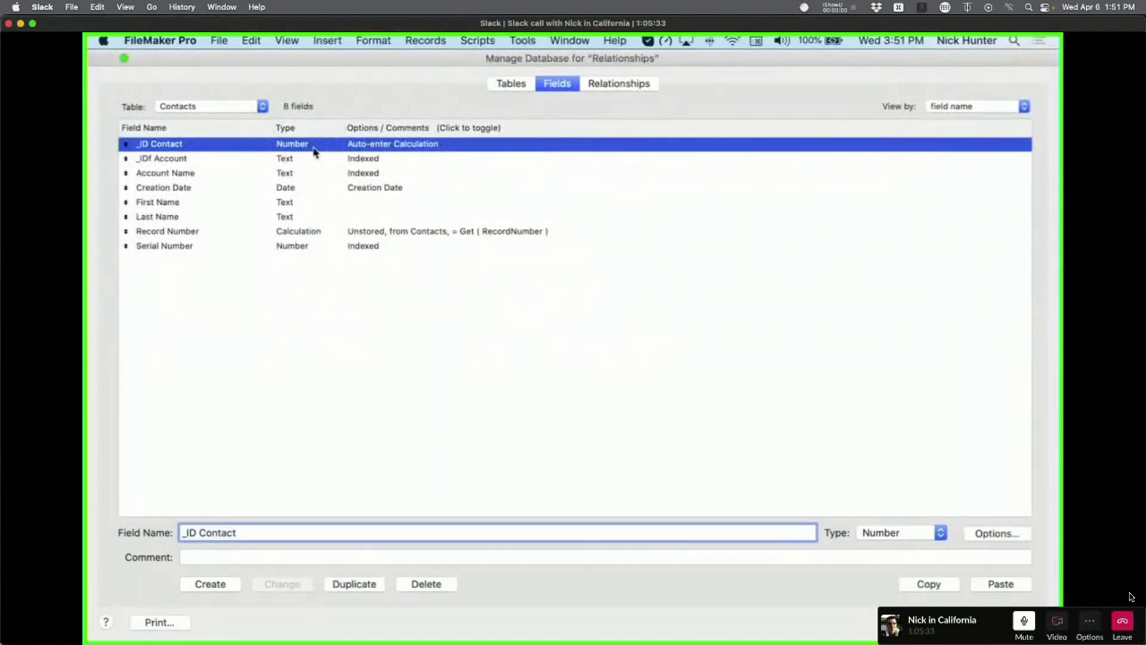
left_click(315, 159)
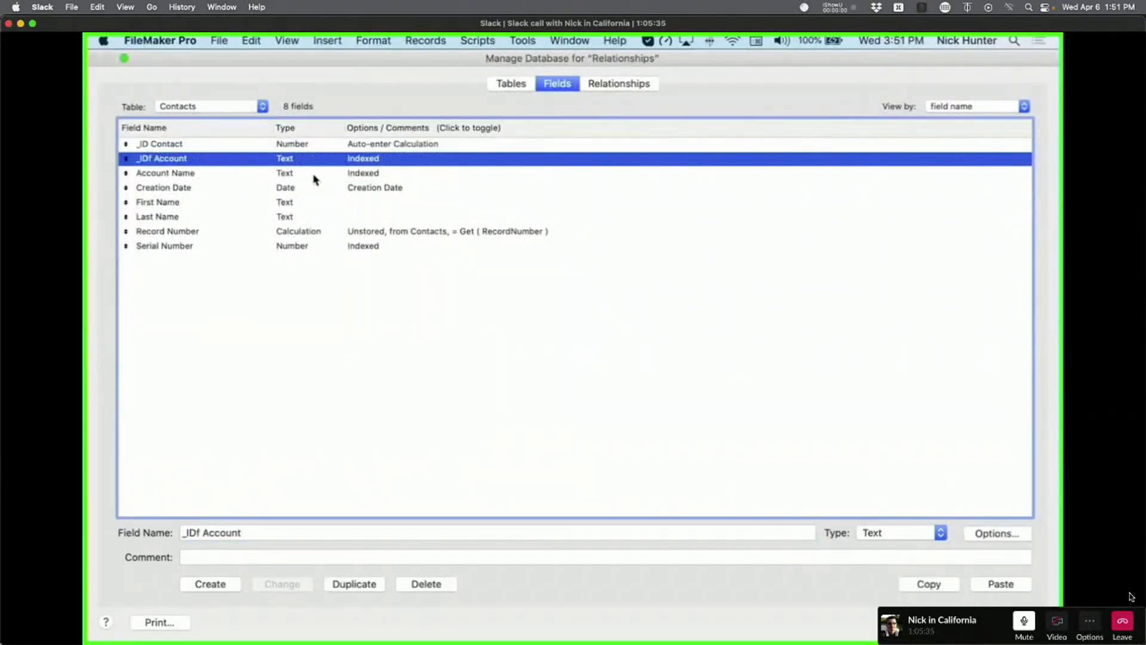
left_click(313, 175, "shift")
left_click(327, 291)
left_click(284, 163)
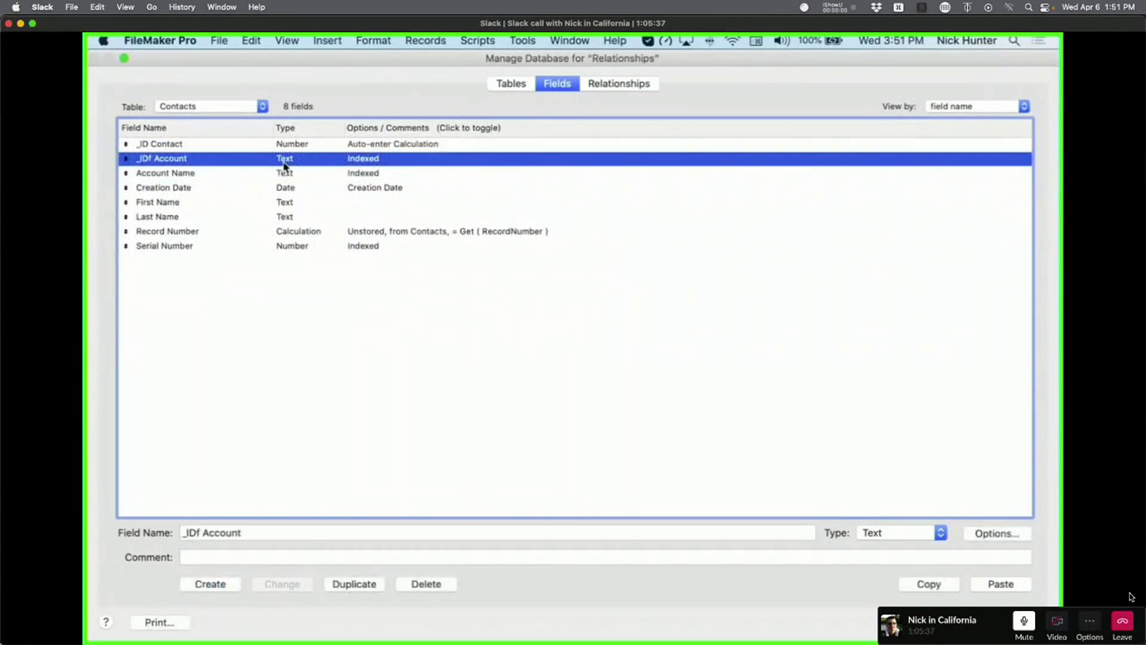
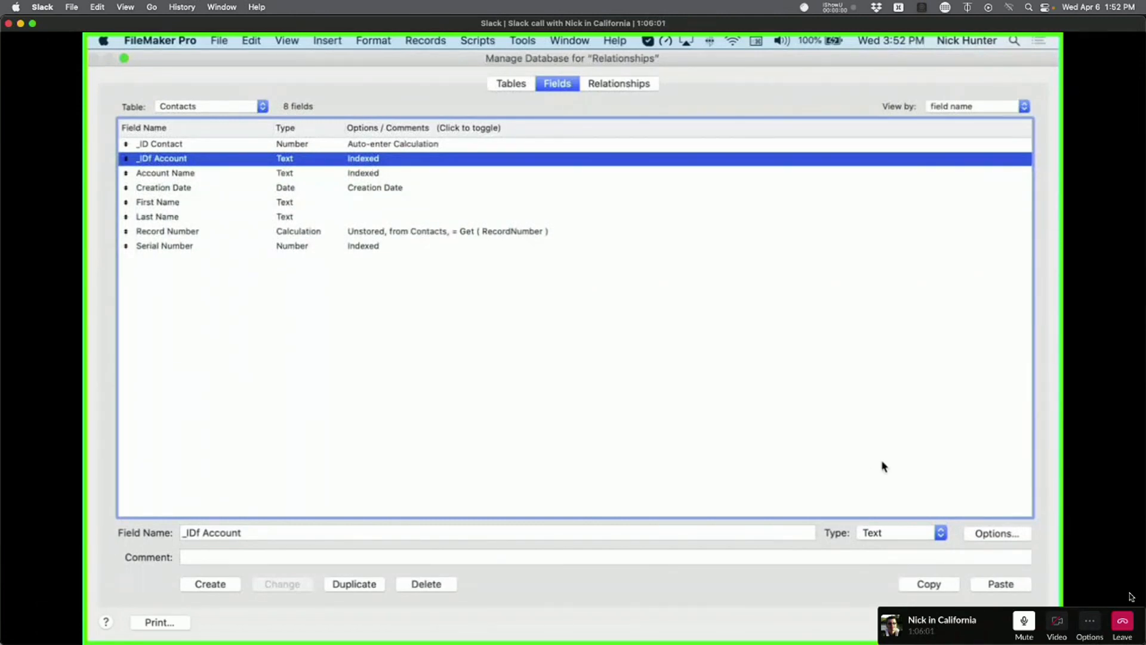
Set _IDf Account's indexing to None with automatic index creation off, and save the definitions.
left_click(978, 537)
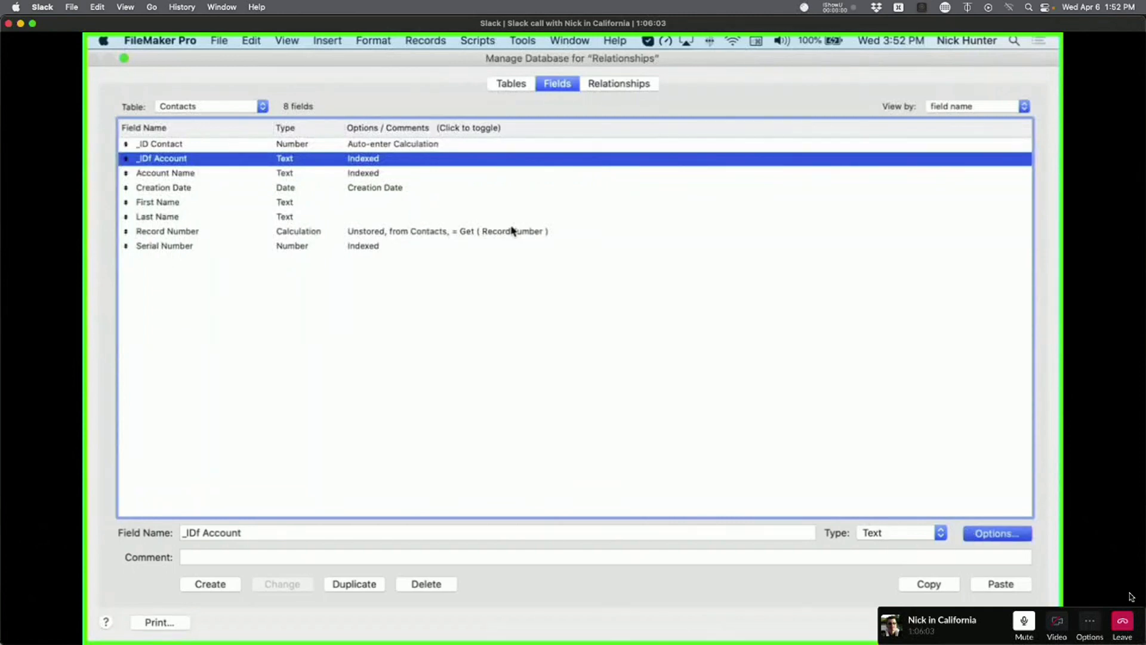
left_click(838, 164)
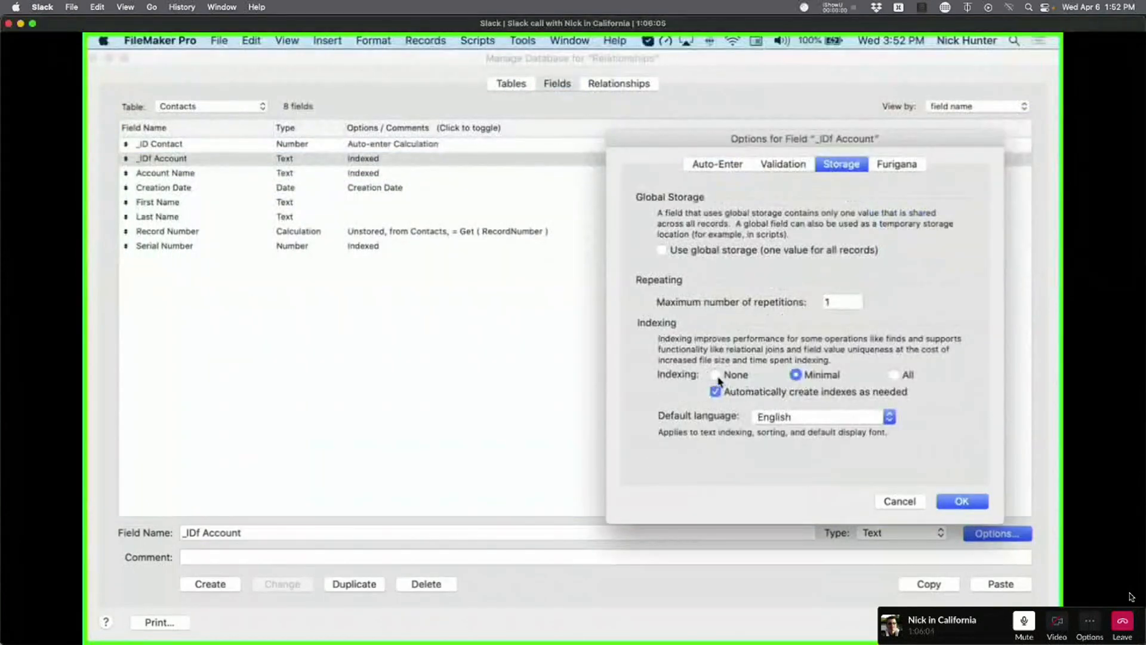
left_click(715, 374)
left_click(715, 393)
left_click(962, 500)
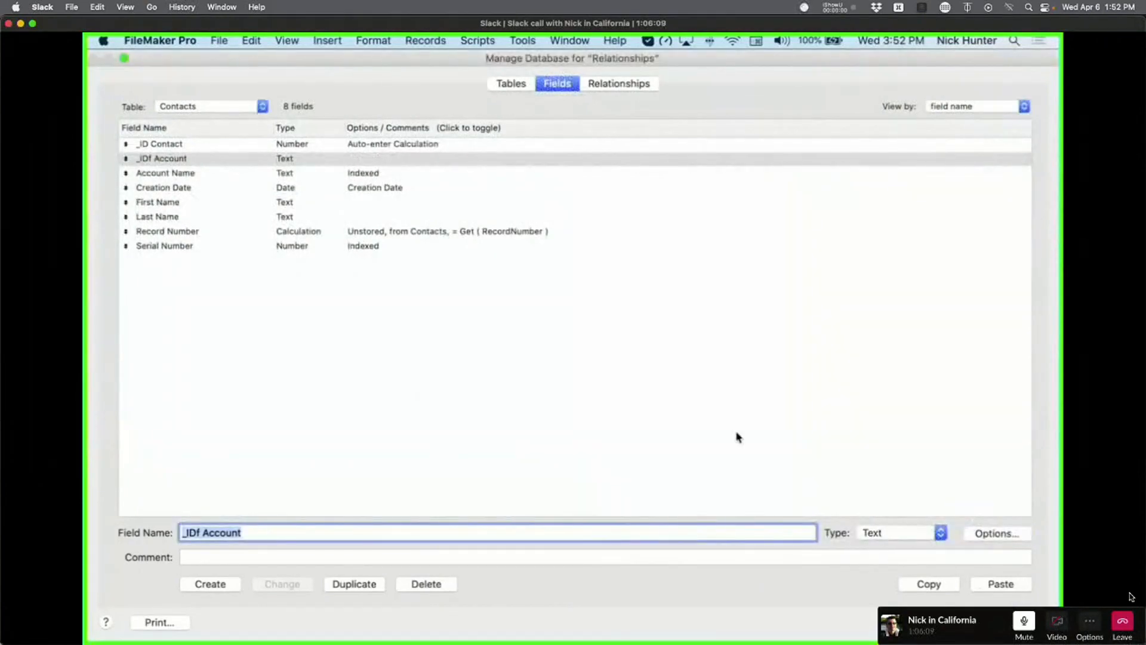
key("Return")
Bring the main Relationships window forward and review the relationships graph in Manage Database.
left_click_drag(456, 114, 731, 144)
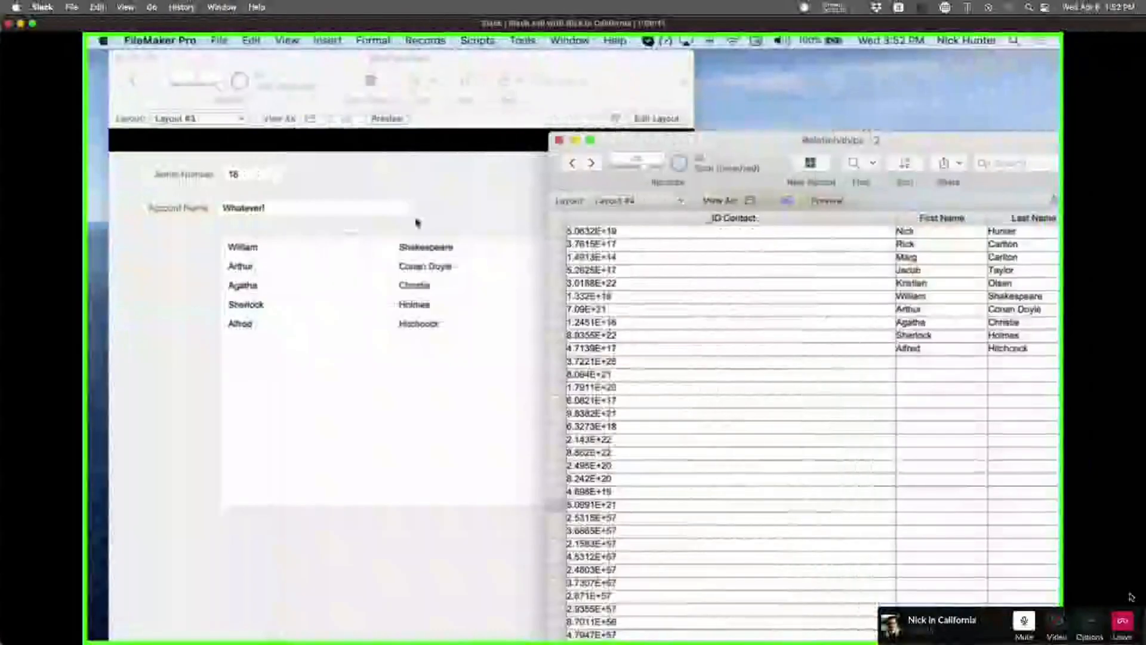
left_click(451, 175)
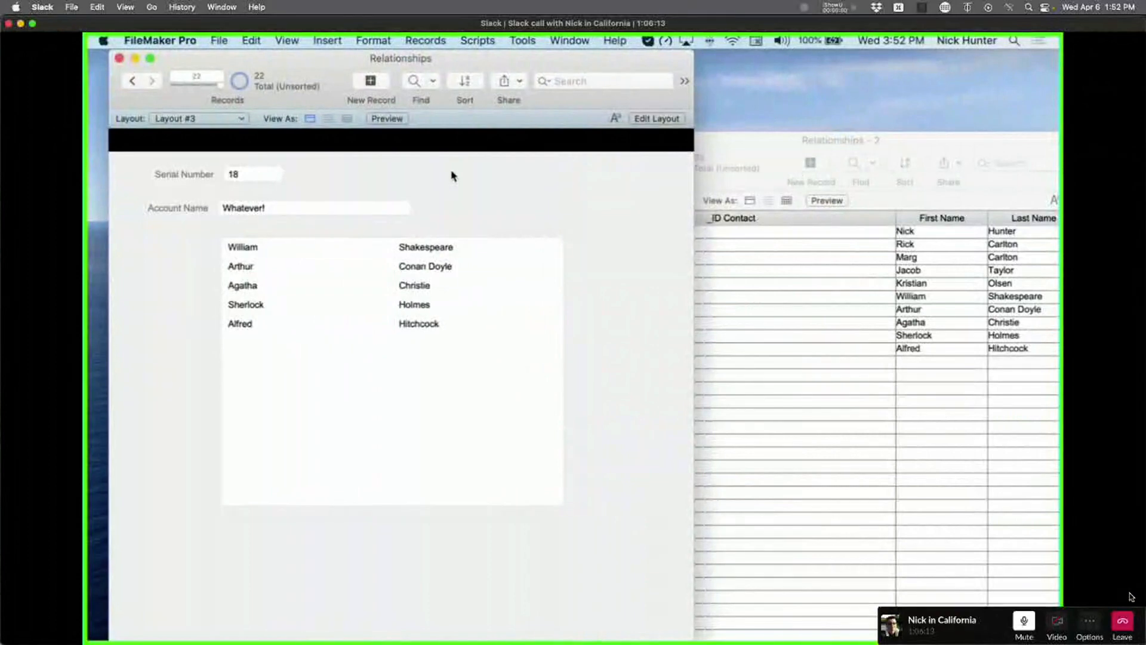
key("super+shift+d")
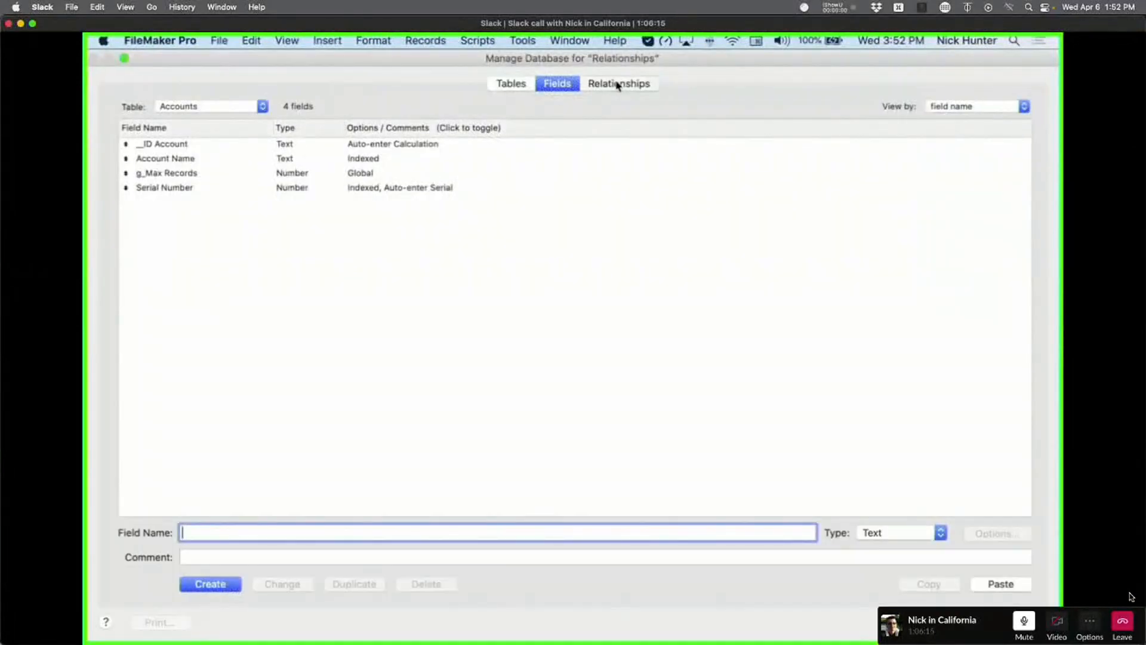
left_click(617, 85)
left_click(558, 84)
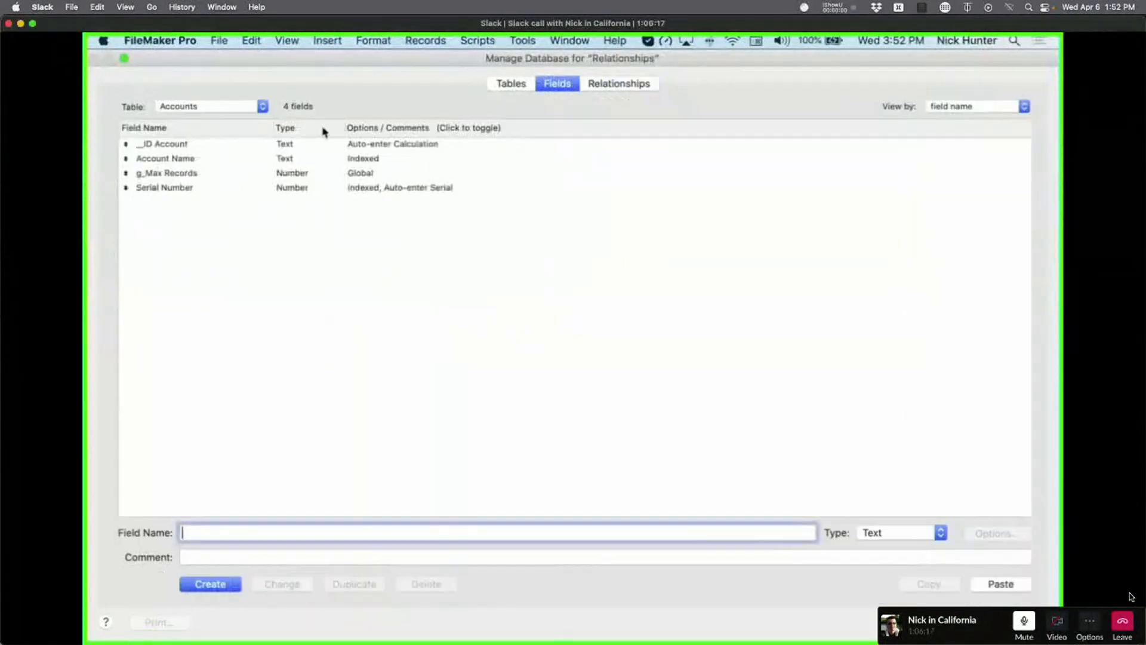
Recheck the Contacts _IDf Account field options without changes and close Manage Database.
left_click(257, 106)
left_click(239, 119)
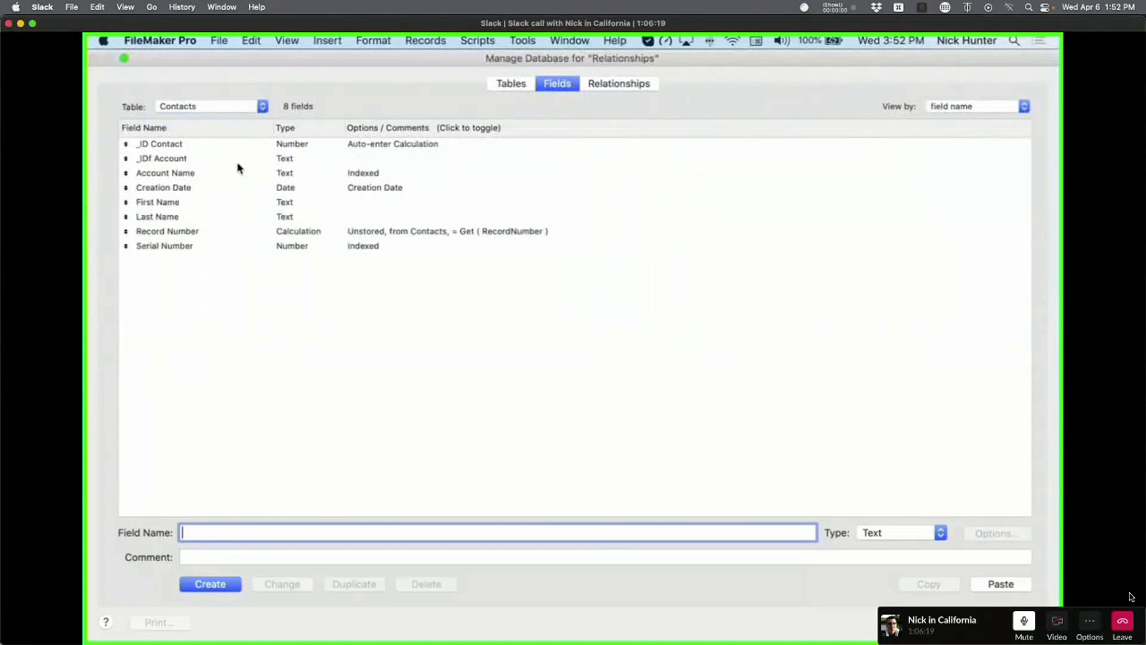
left_click(238, 160)
double_click(320, 160)
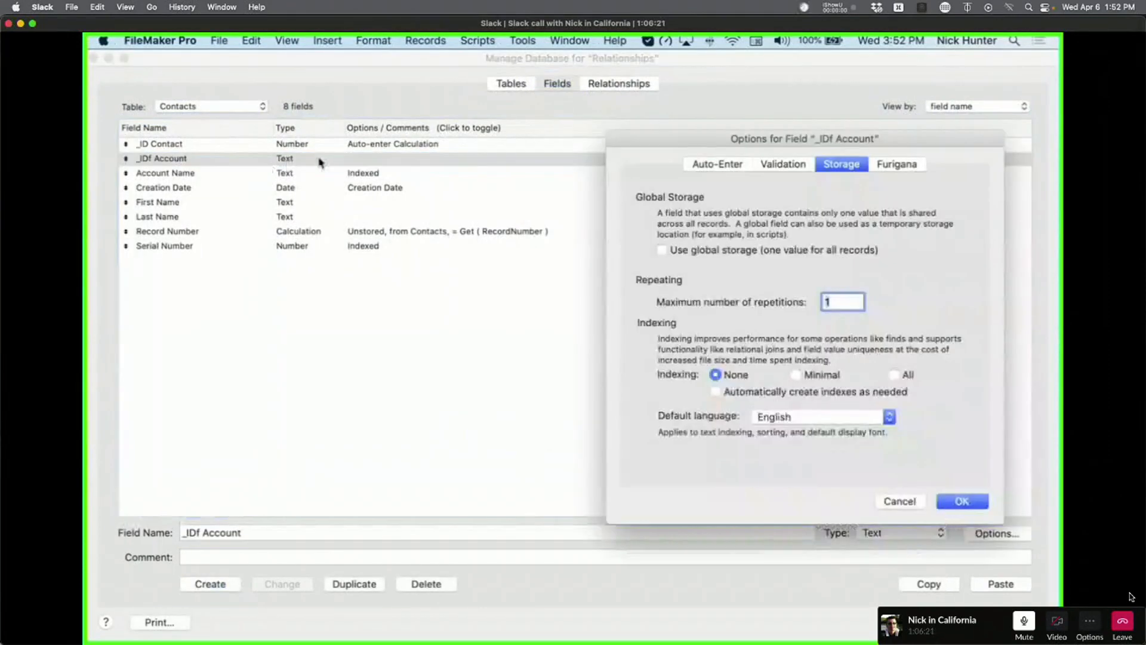
key("Escape")
left_click(1001, 622)
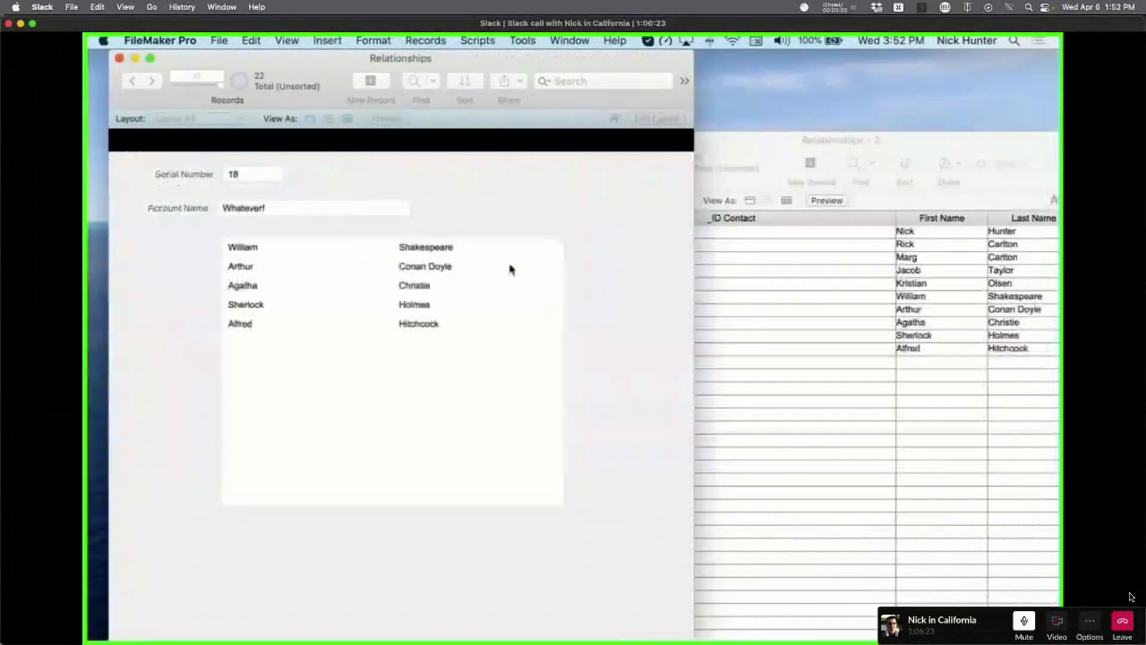
Review the relationships graph, switch to the Accounts layout, and reopen Manage Database.
key("super+l")
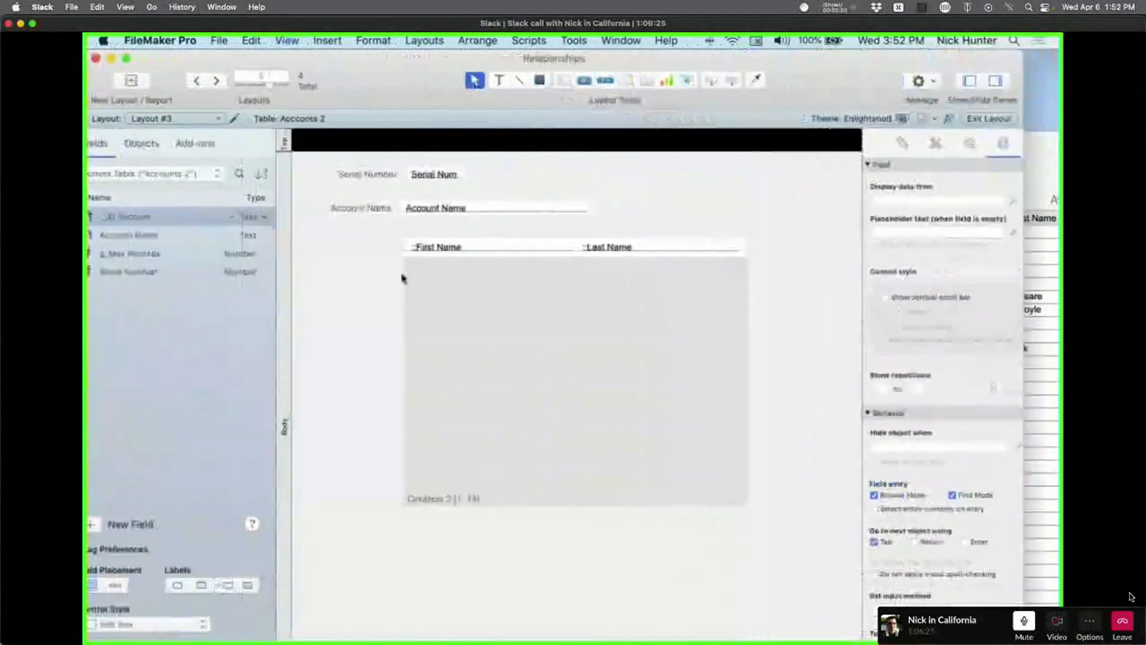
key("super+b")
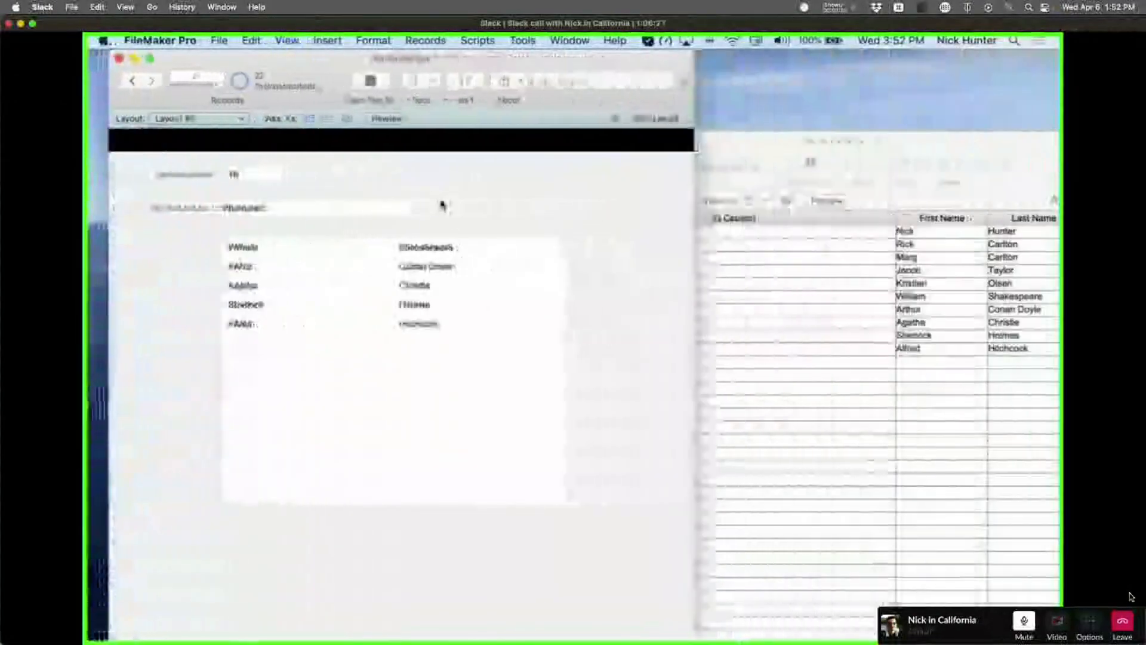
key("super+shift+d")
left_click(619, 83)
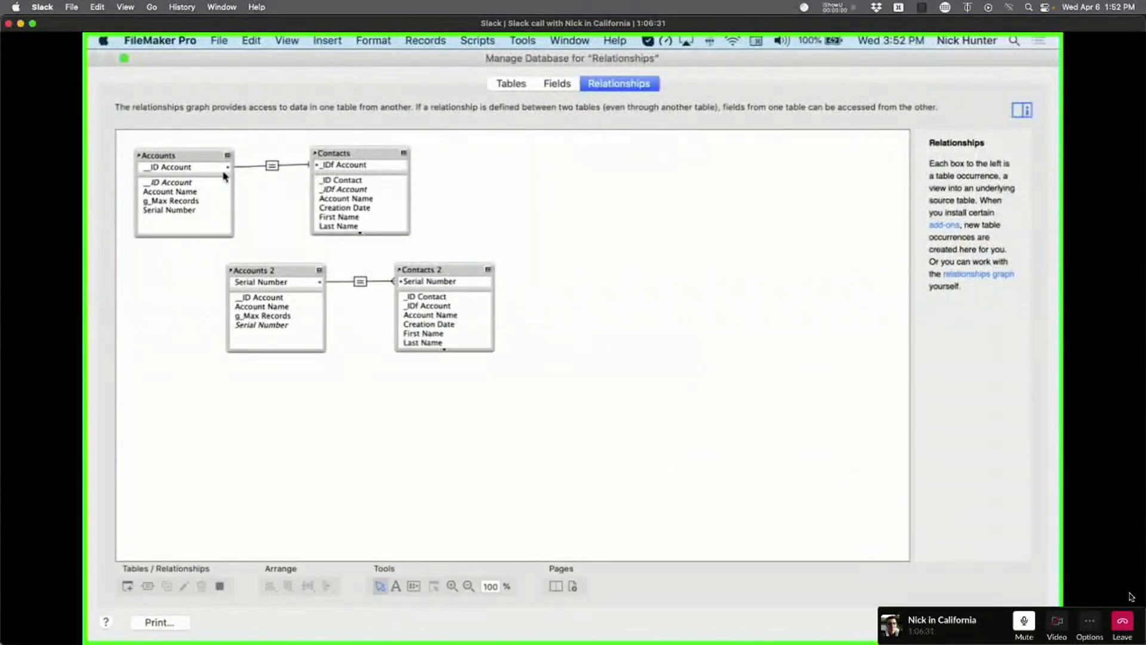
key("Escape")
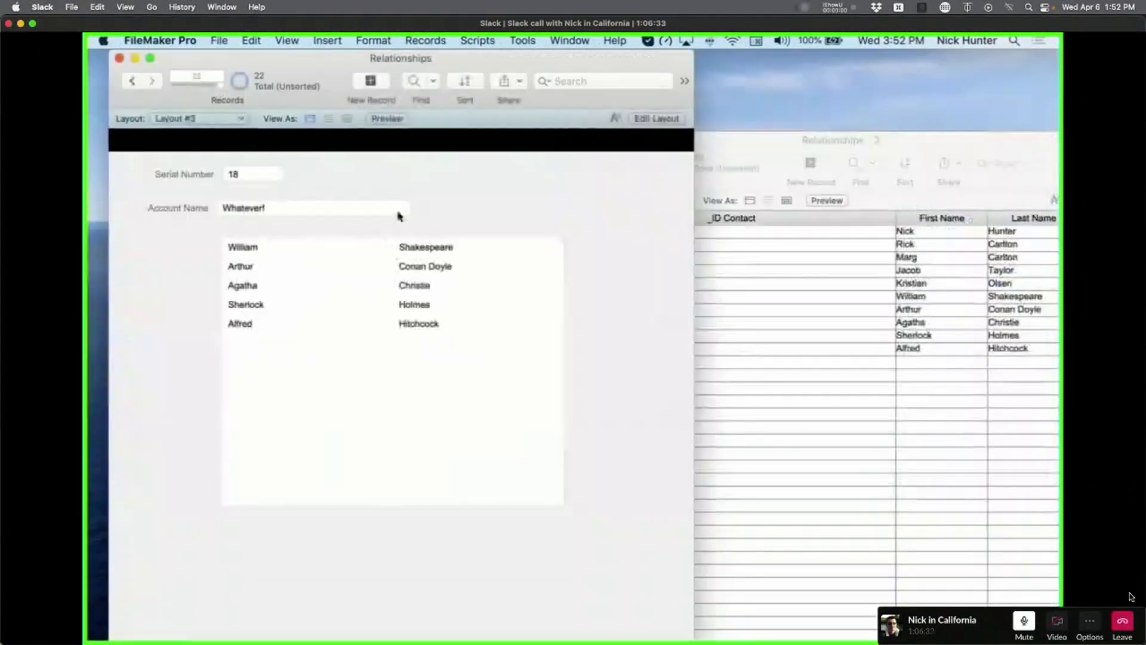
left_click(202, 117)
left_click(179, 90)
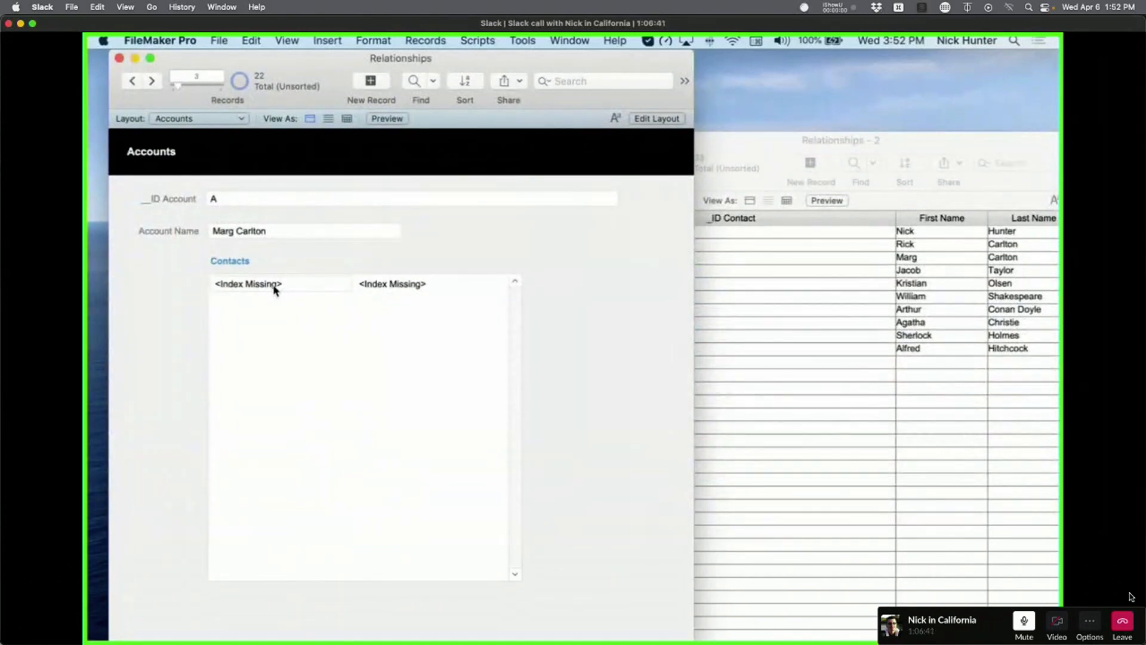
key("super+shift+d")
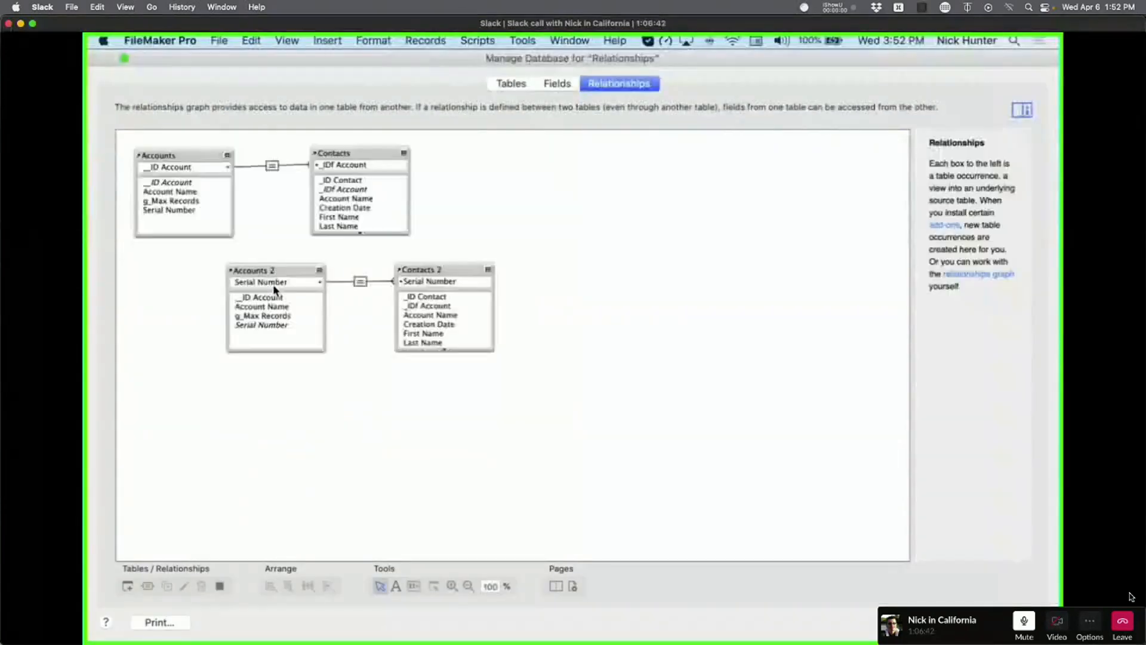
Turn automatic index creation back on for Contacts _IDf Account and refresh the portal.
left_click(568, 91)
left_click(215, 111)
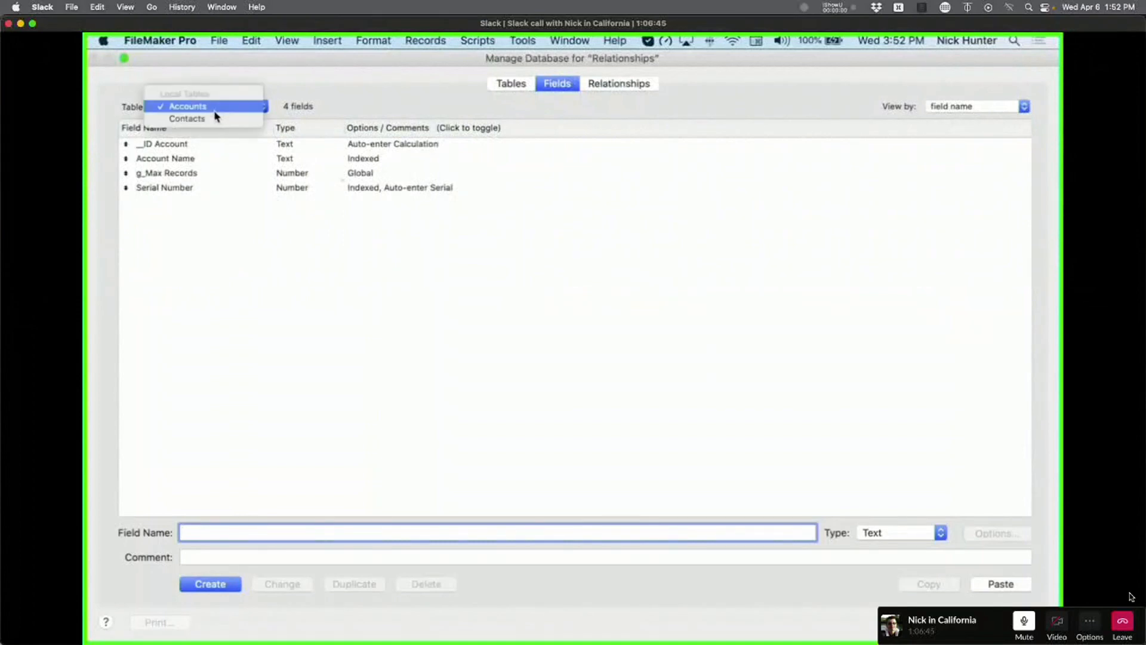
left_click(216, 117)
left_click(305, 160)
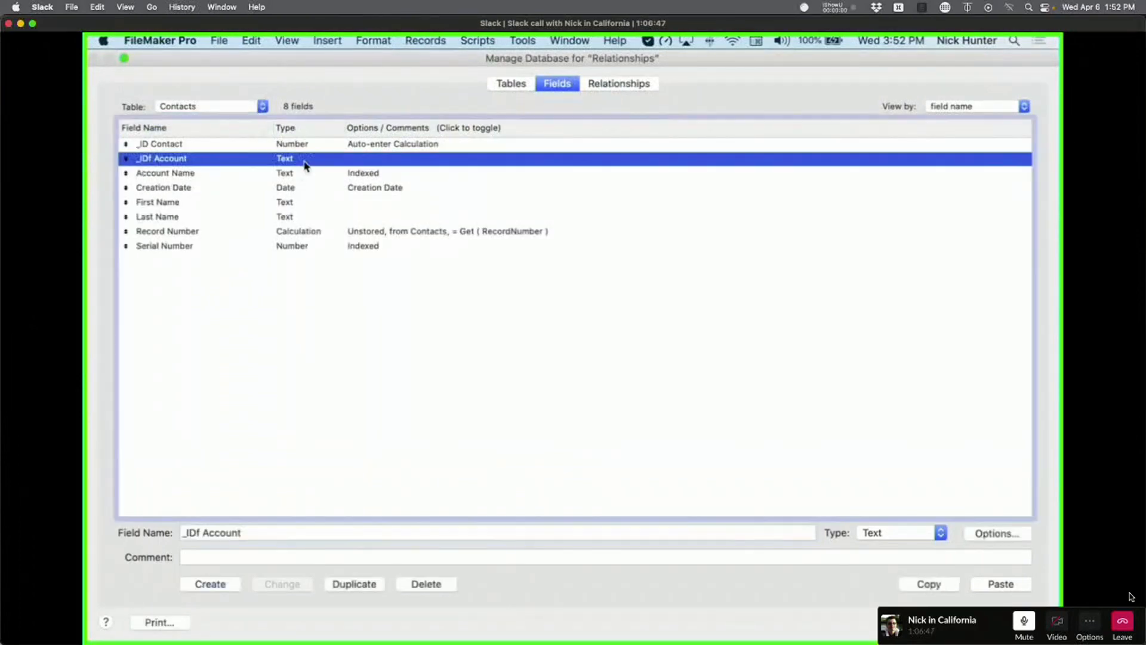
double_click(305, 166)
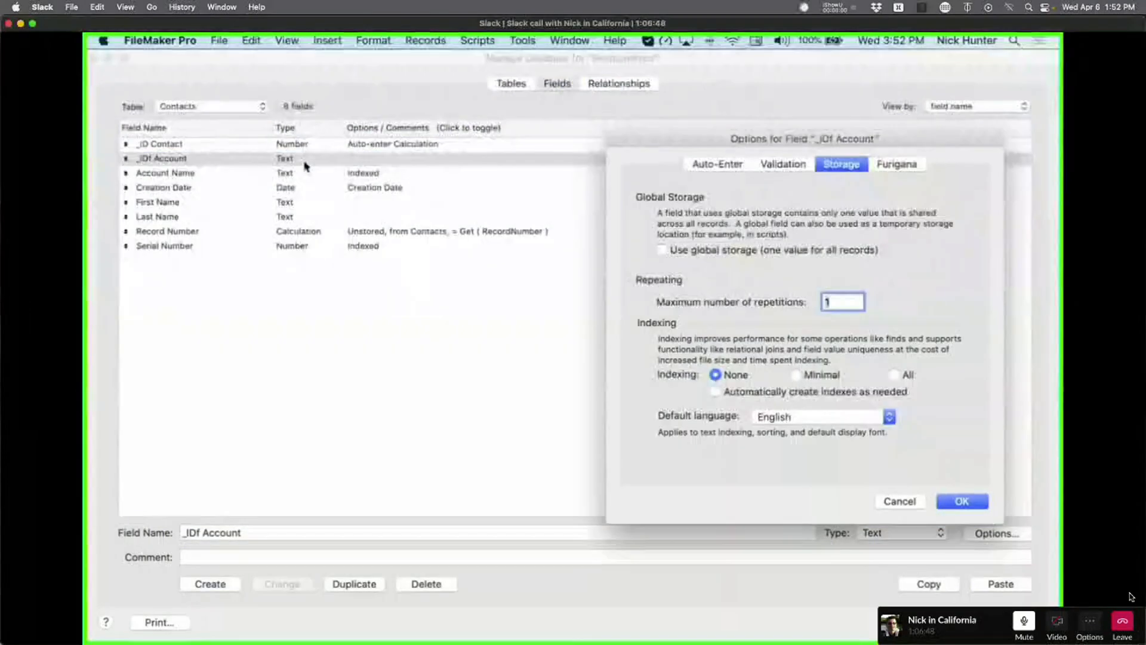
left_click(716, 394)
left_click(962, 501)
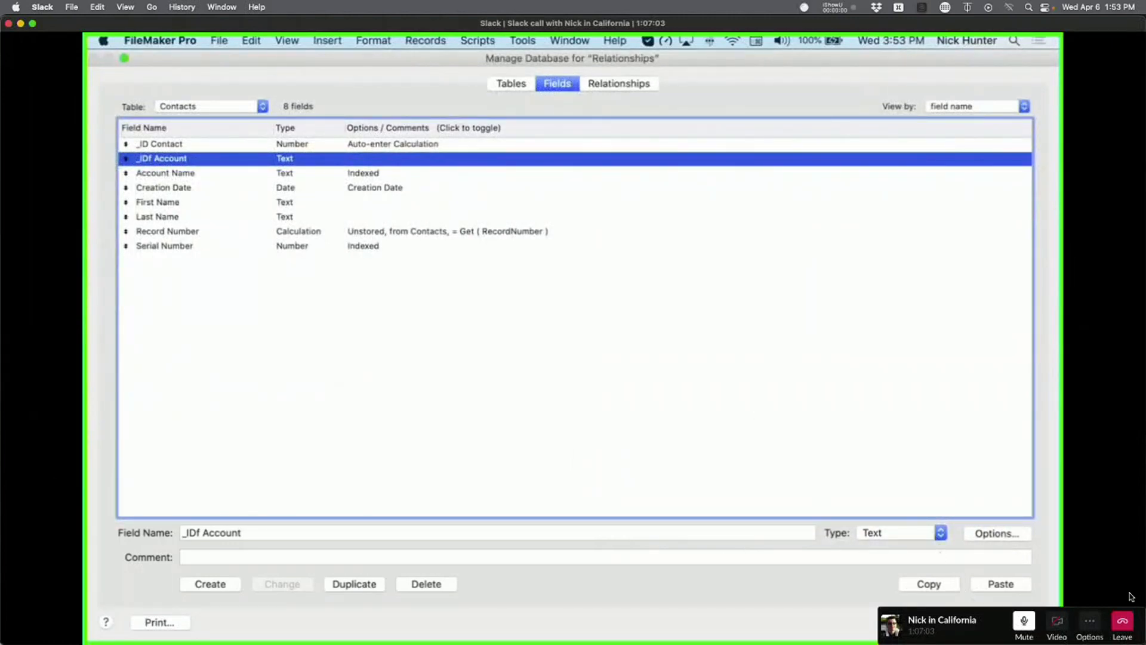
left_click(1000, 622)
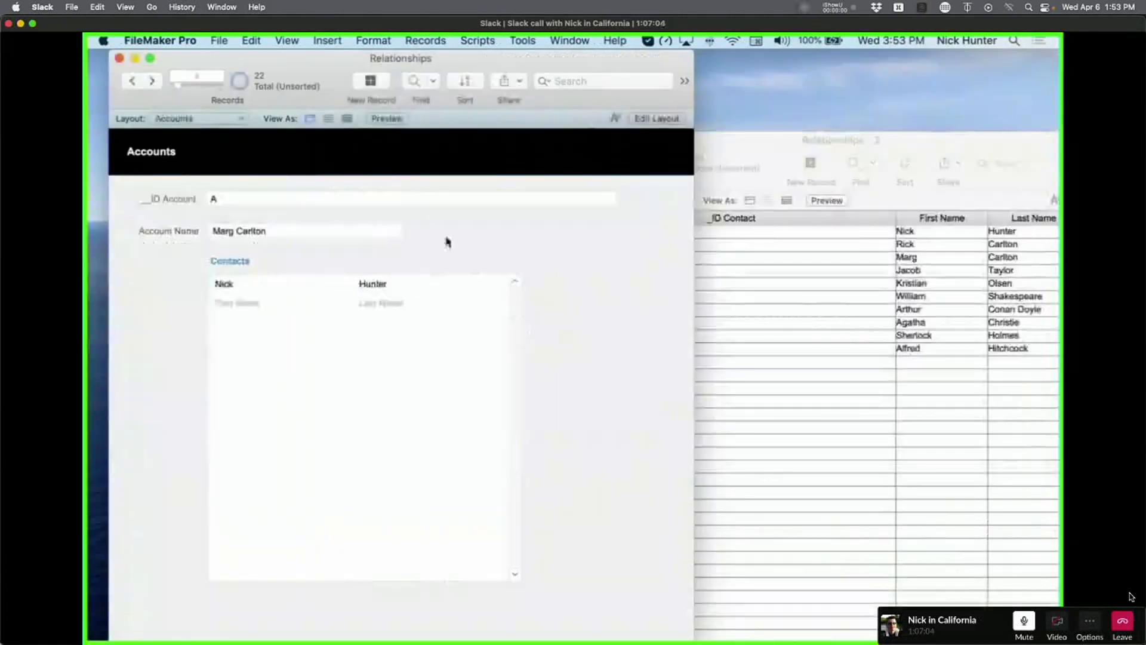
Recheck the _IDf Account options in Contacts, then select the Account Name field.
key("super+shift+d")
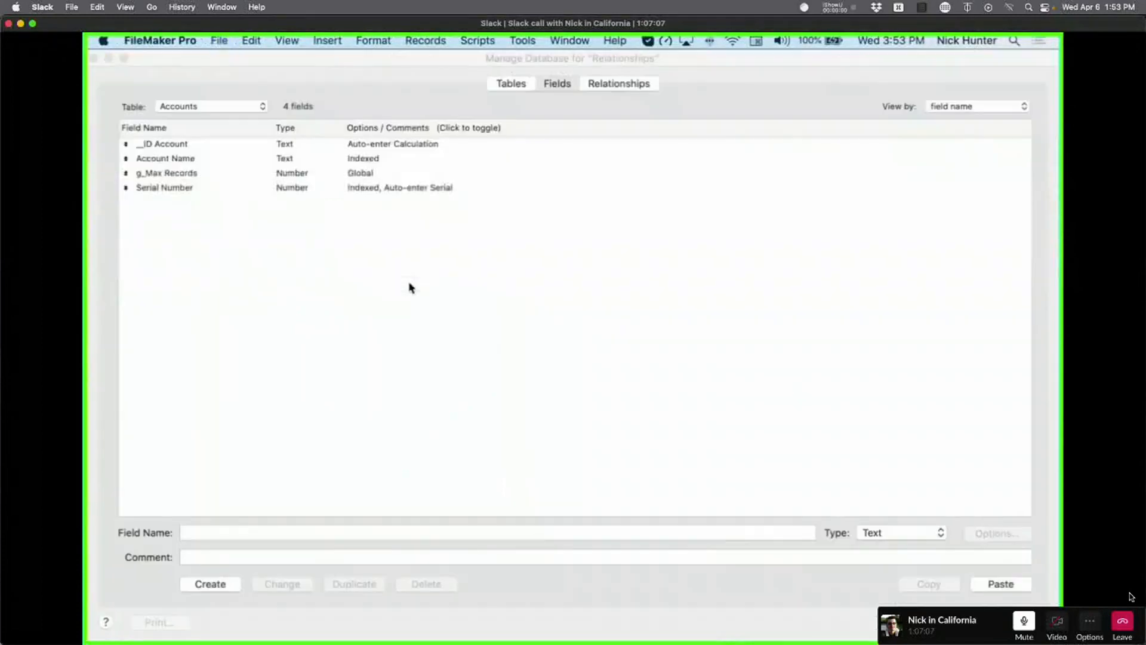
left_click(241, 107)
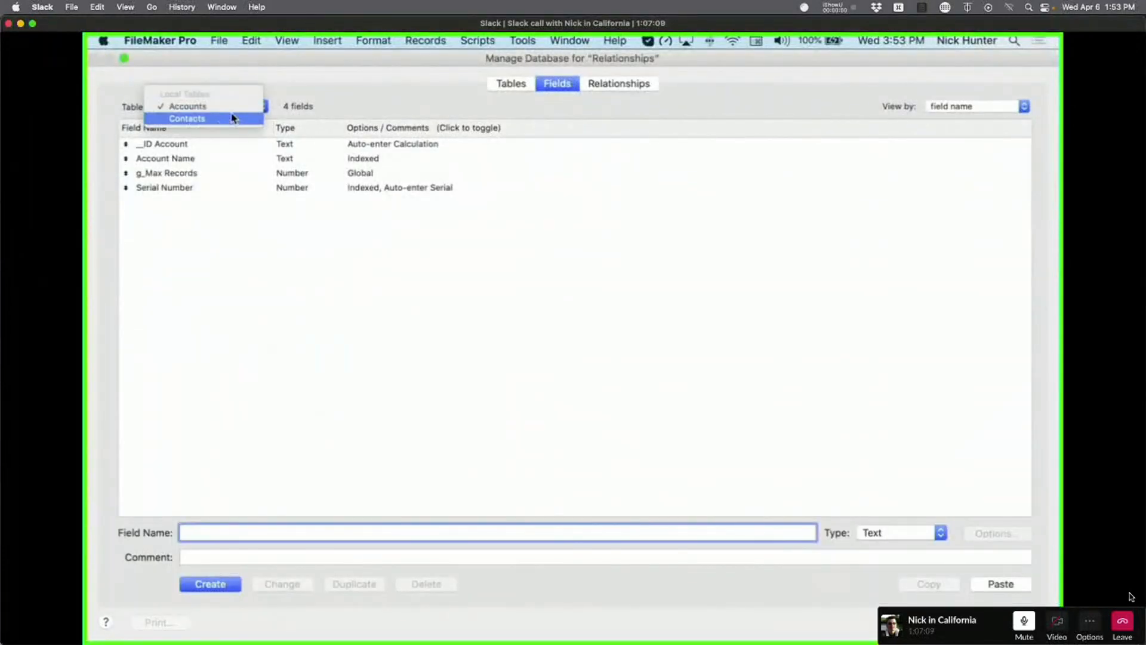
left_click(241, 116)
double_click(204, 160)
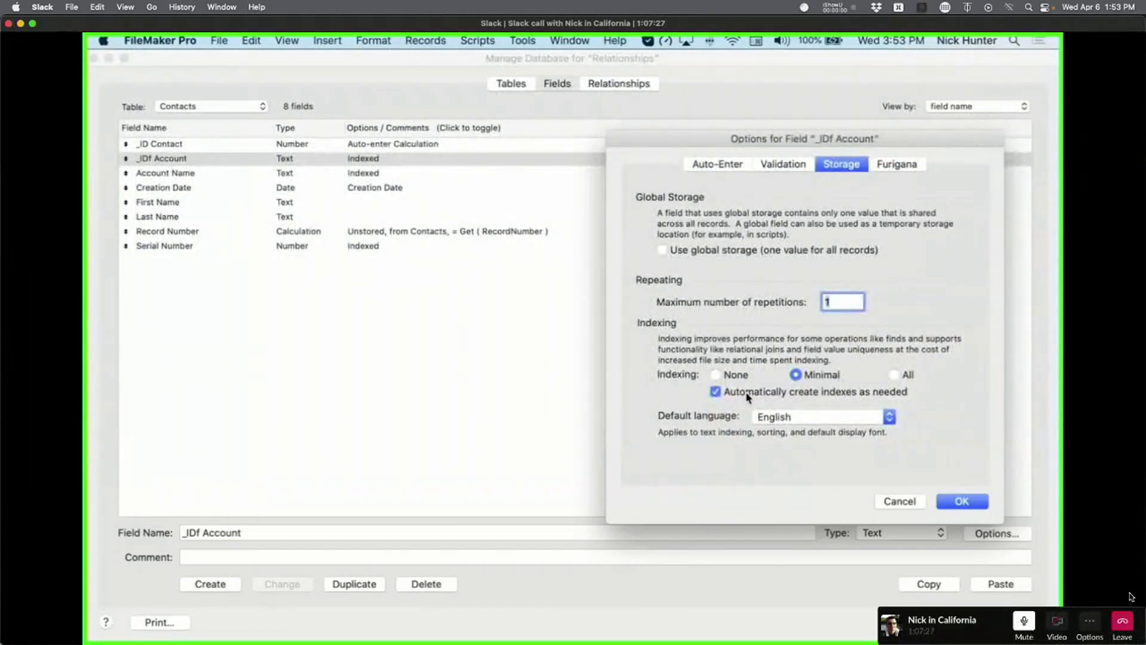
key("Escape")
key("Escape")
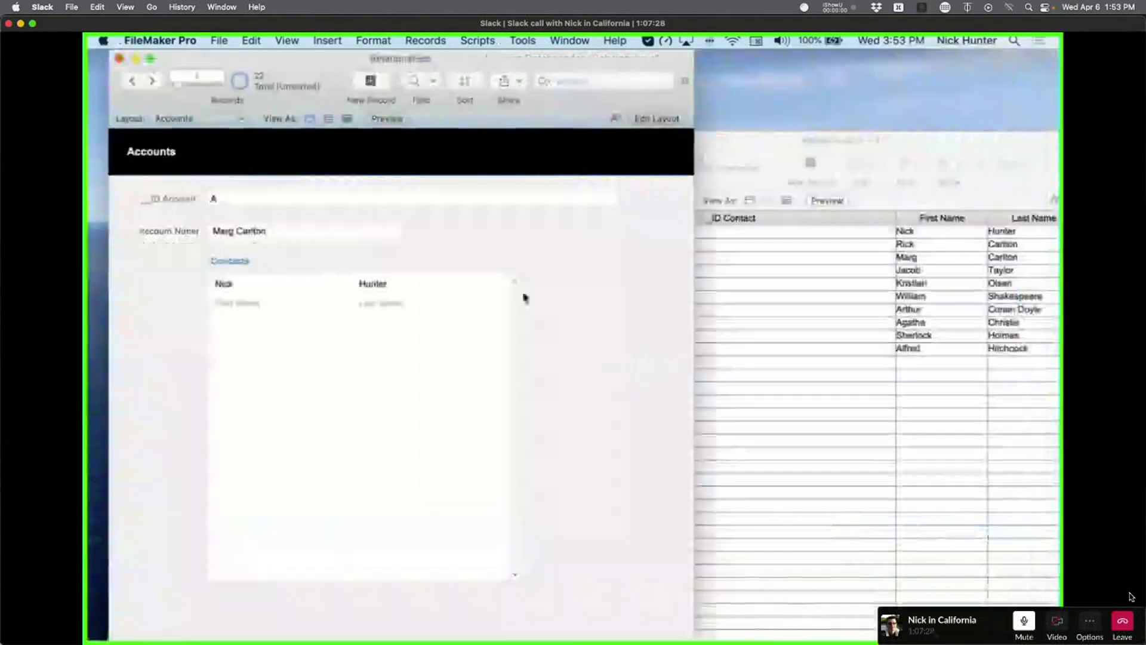
key("super+shift+d")
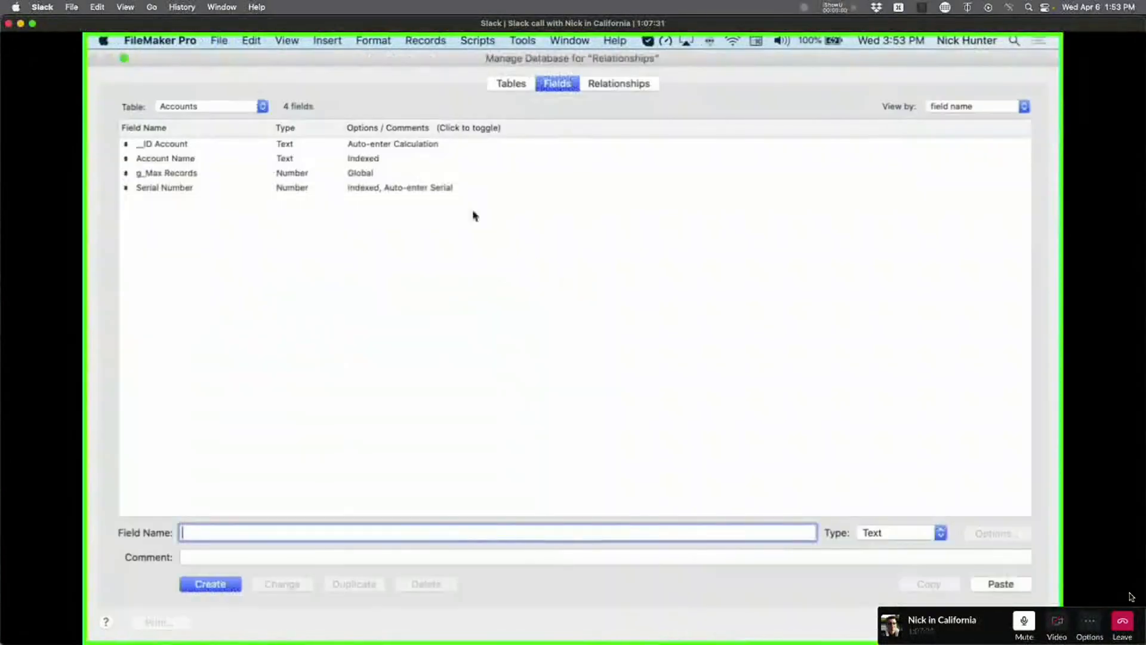
left_click(374, 161)
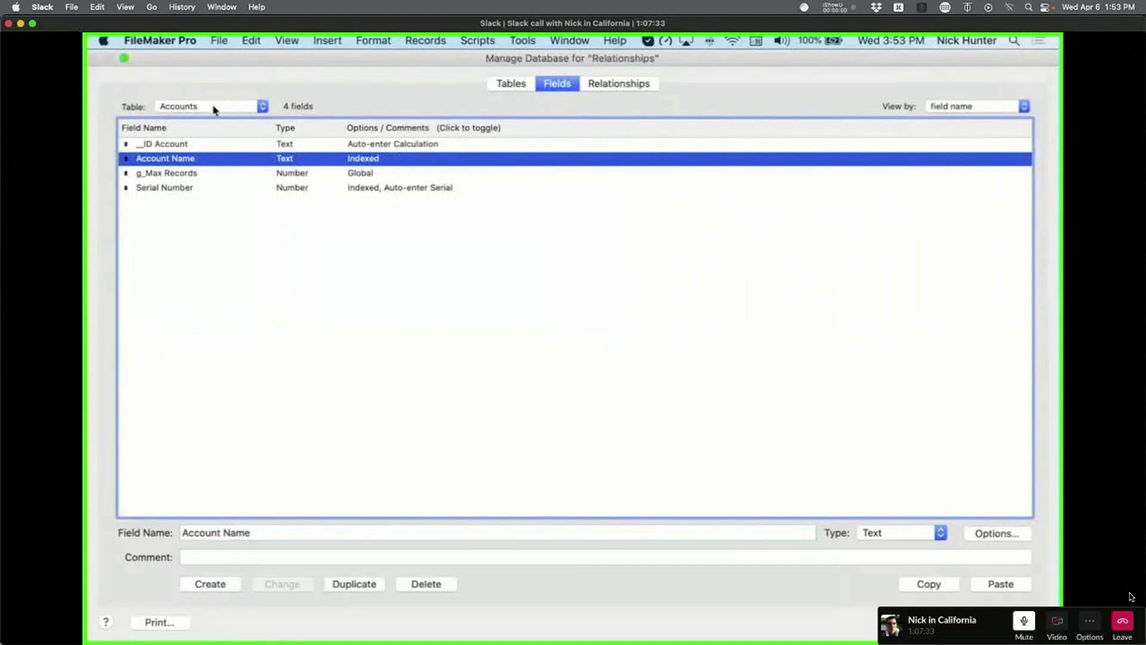
Set the Contacts _IDf Account field's indexing to None.
left_click(213, 109)
left_click(192, 118)
left_click(374, 162)
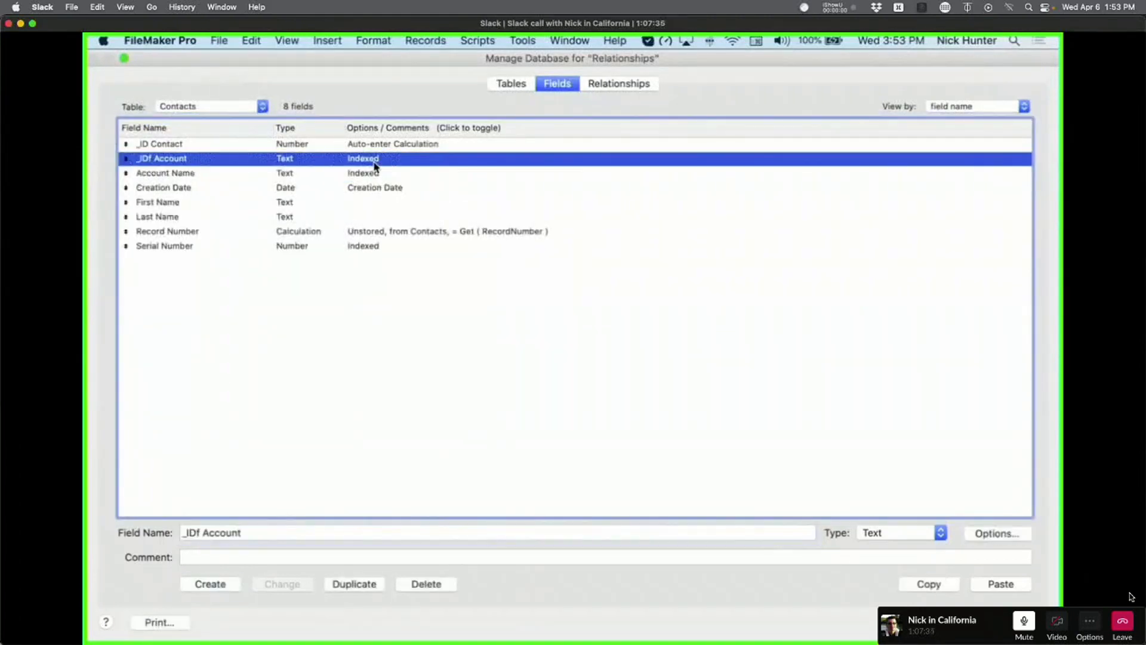
double_click(370, 212)
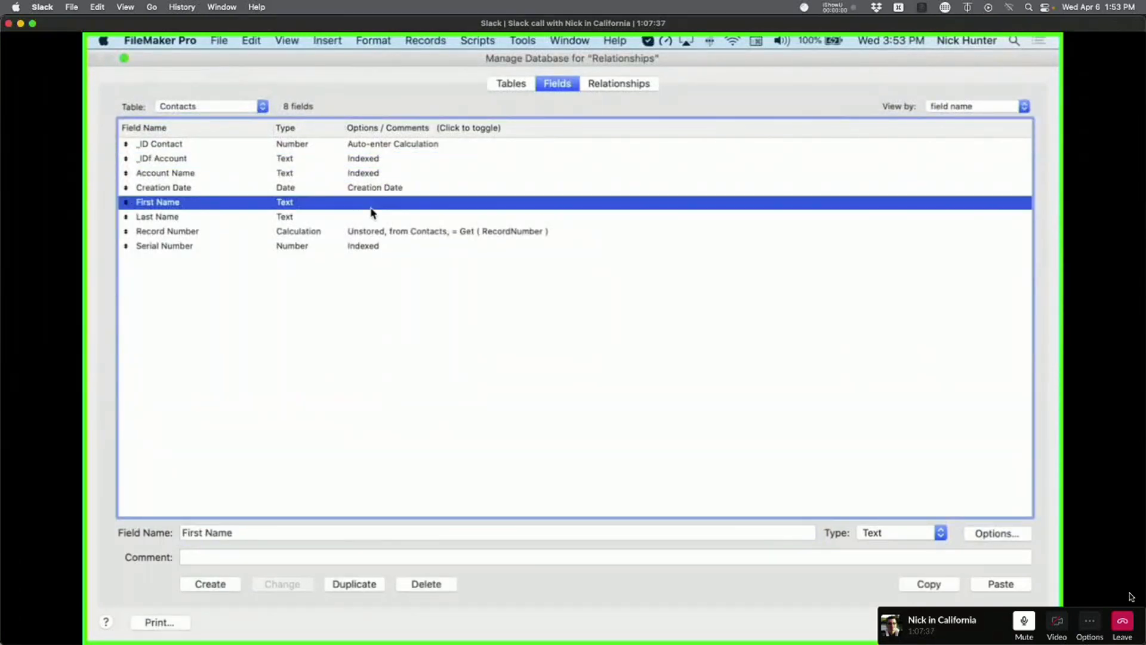
key("Escape")
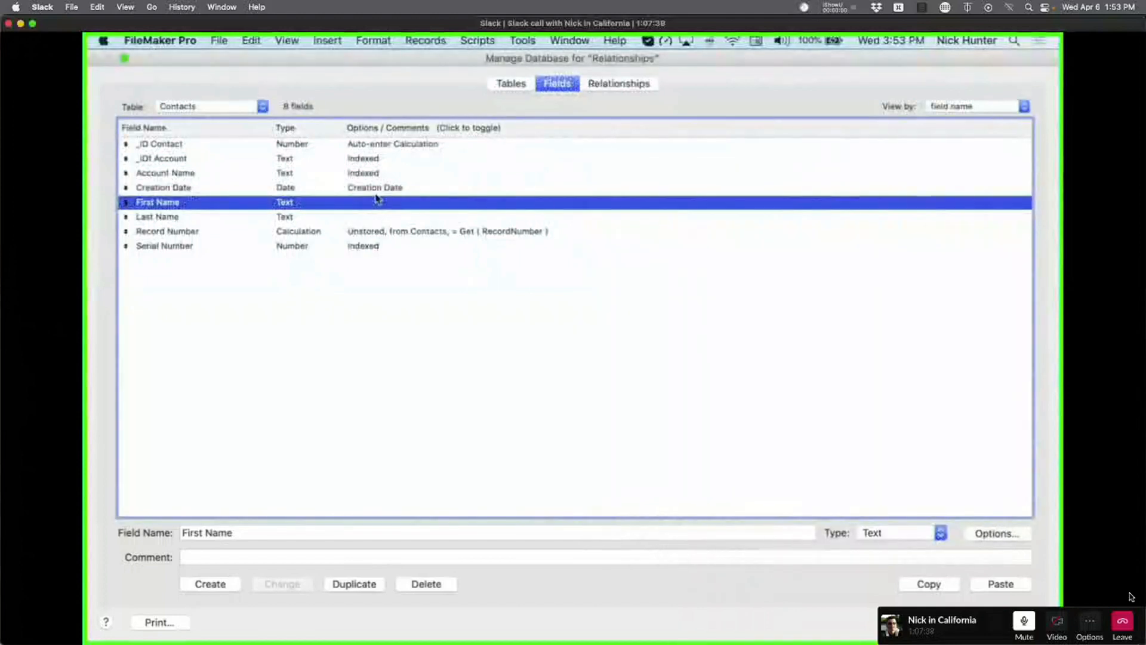
left_click(376, 175)
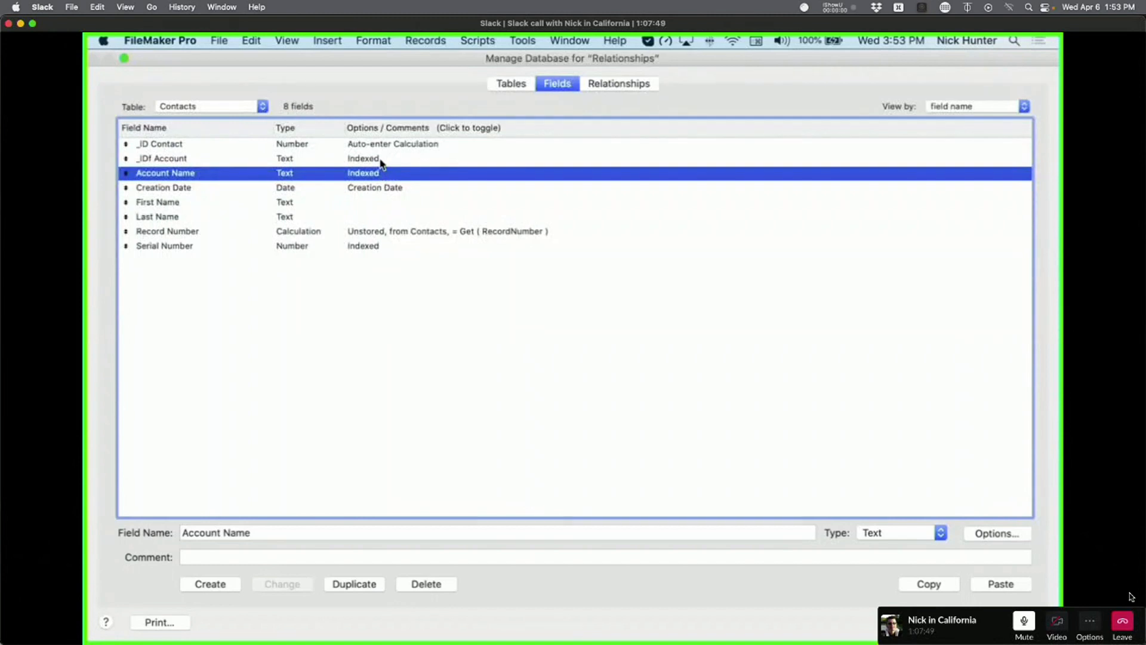
double_click(381, 159)
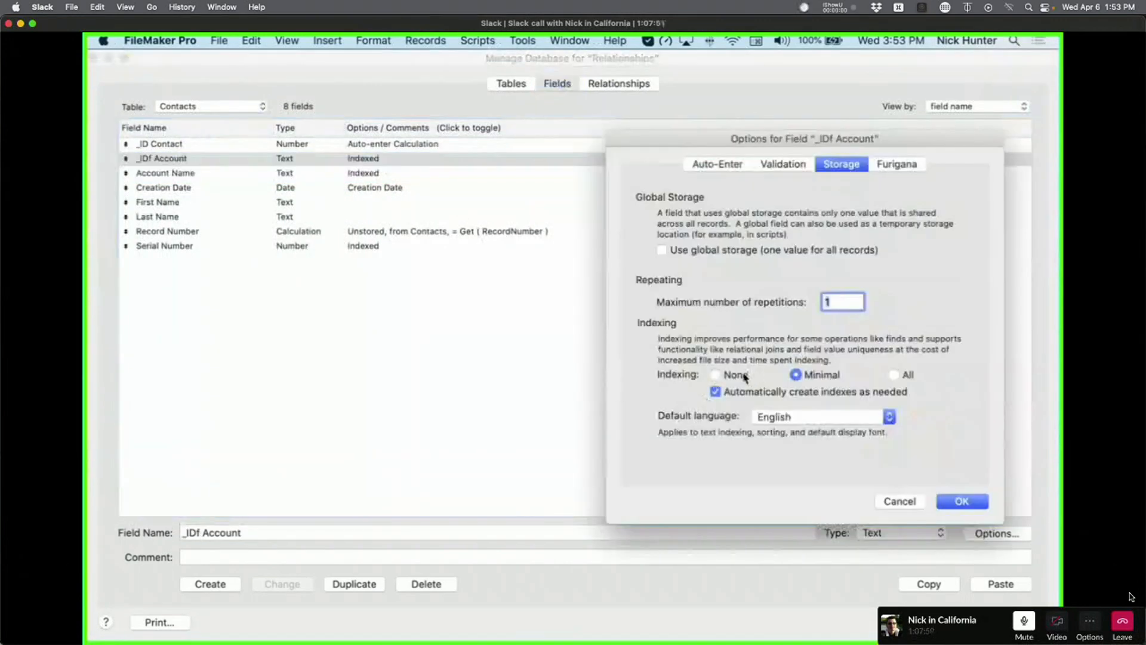
left_click(743, 375)
left_click(961, 501)
Set indexing to None for Account Name and Serial Number, leaving other fields unchanged.
double_click(385, 173)
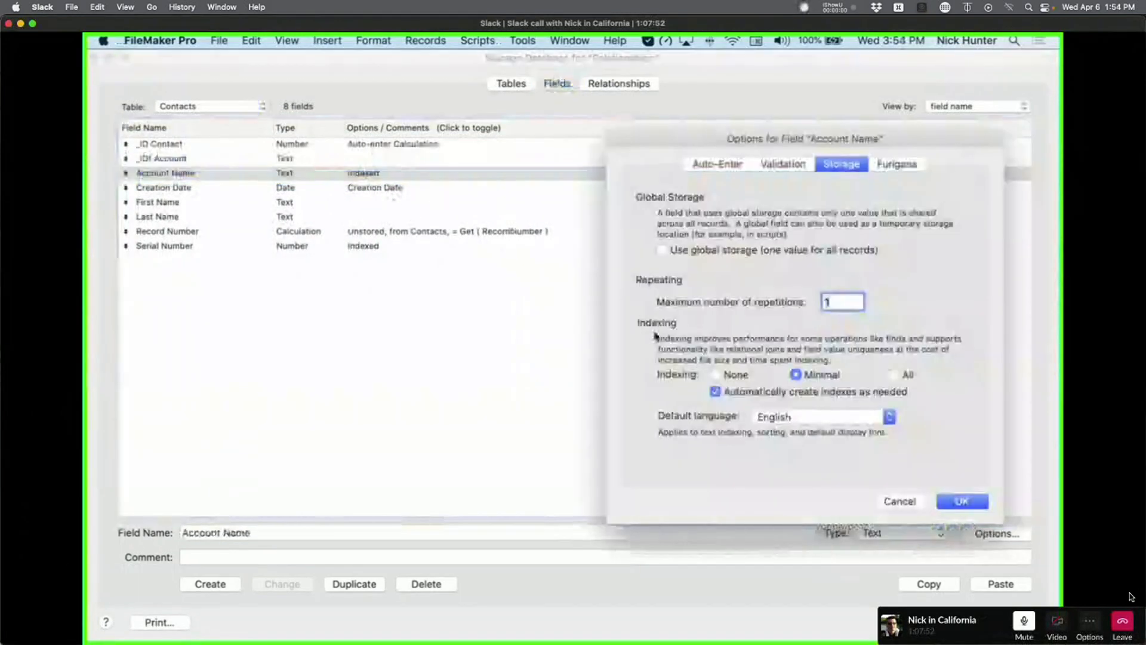
left_click(740, 376)
left_click(961, 501)
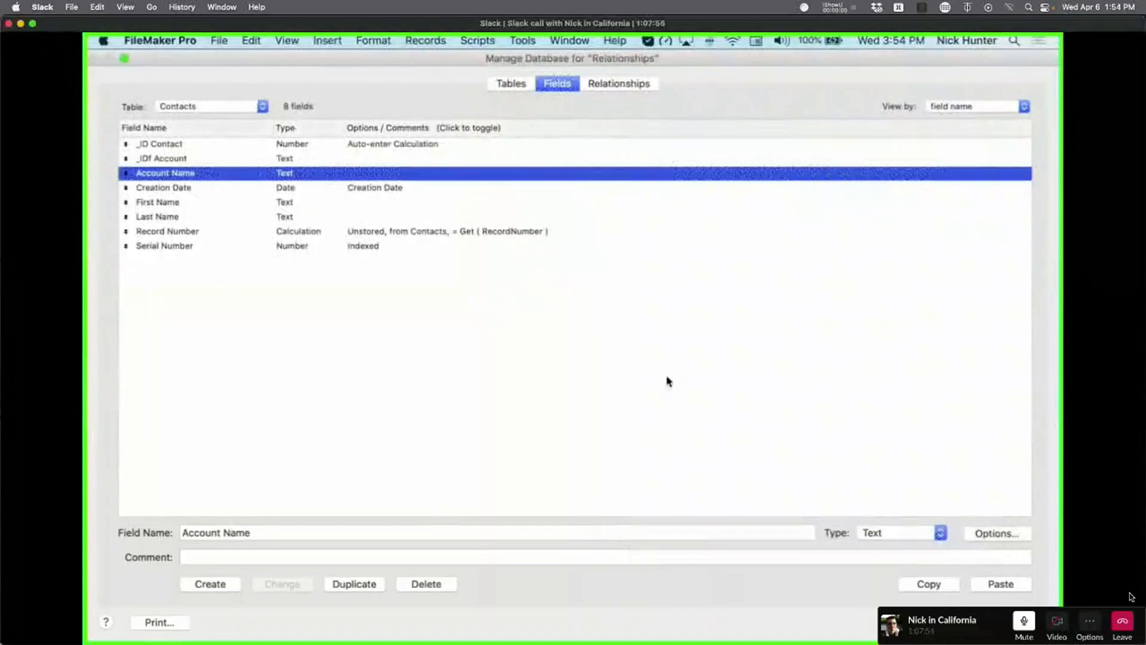
double_click(351, 189)
key("Return")
double_click(359, 203)
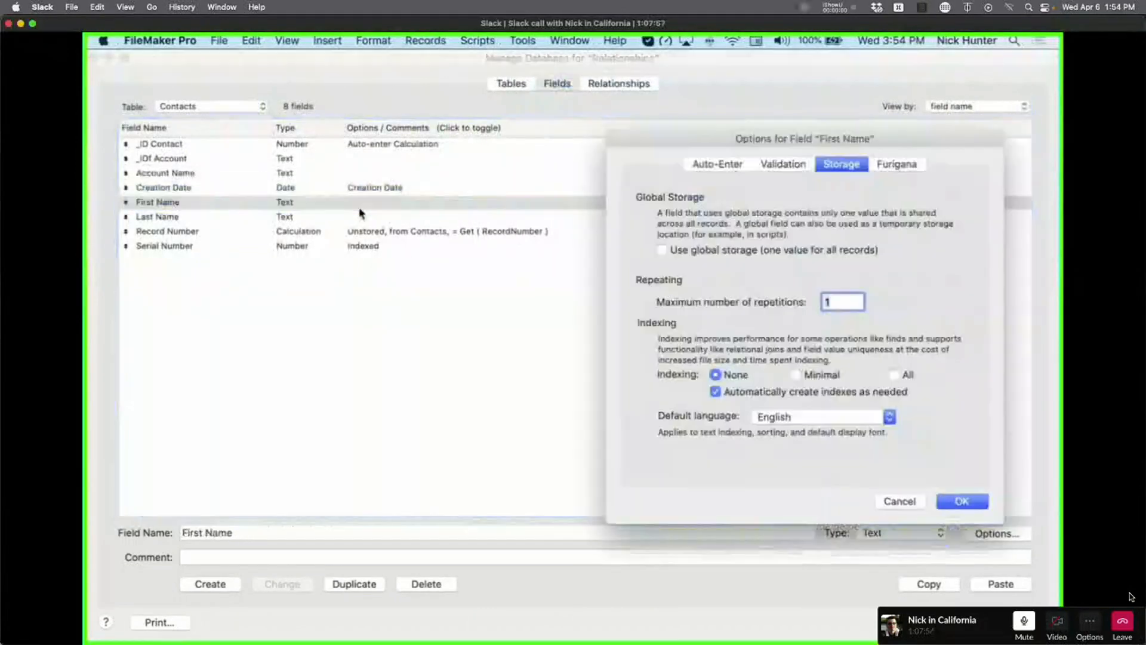
key("Escape")
double_click(337, 207)
key("Escape")
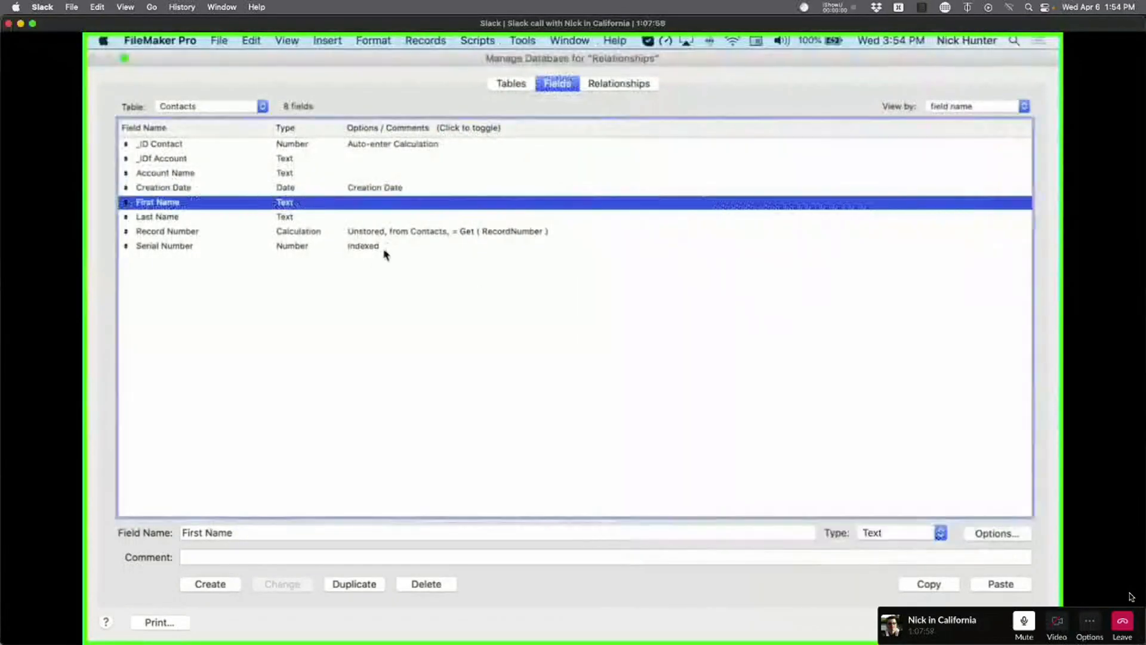
double_click(384, 250)
left_click(737, 375)
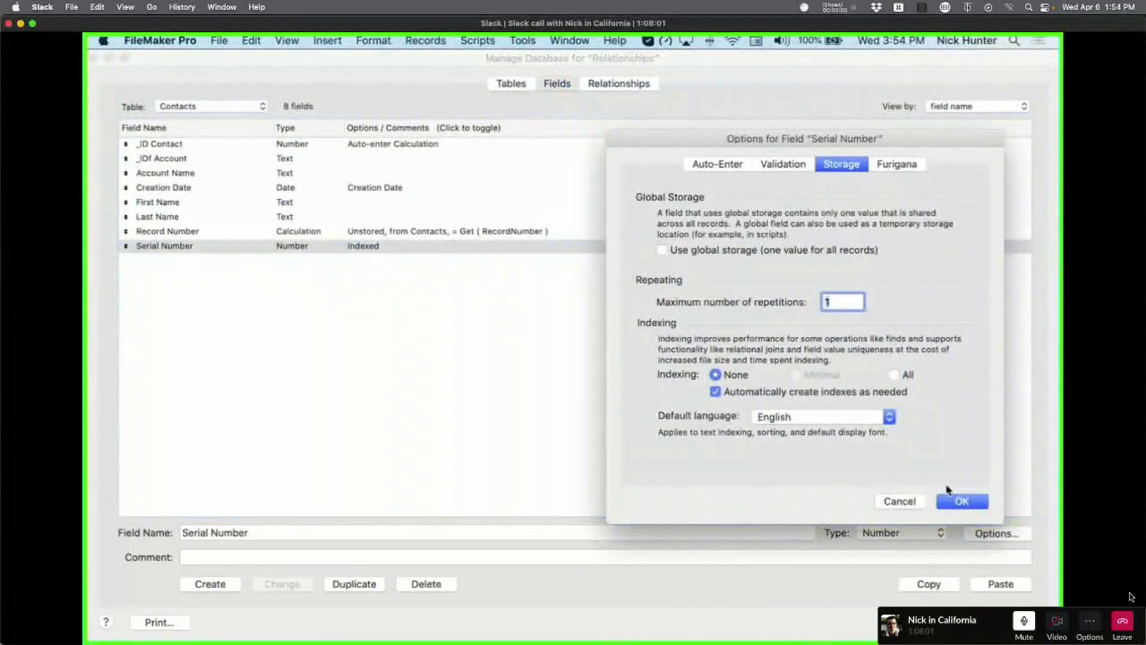
left_click(961, 500)
Reopen Manage Database and review the Contacts _IDf Account and Serial Number settings.
left_click(563, 392)
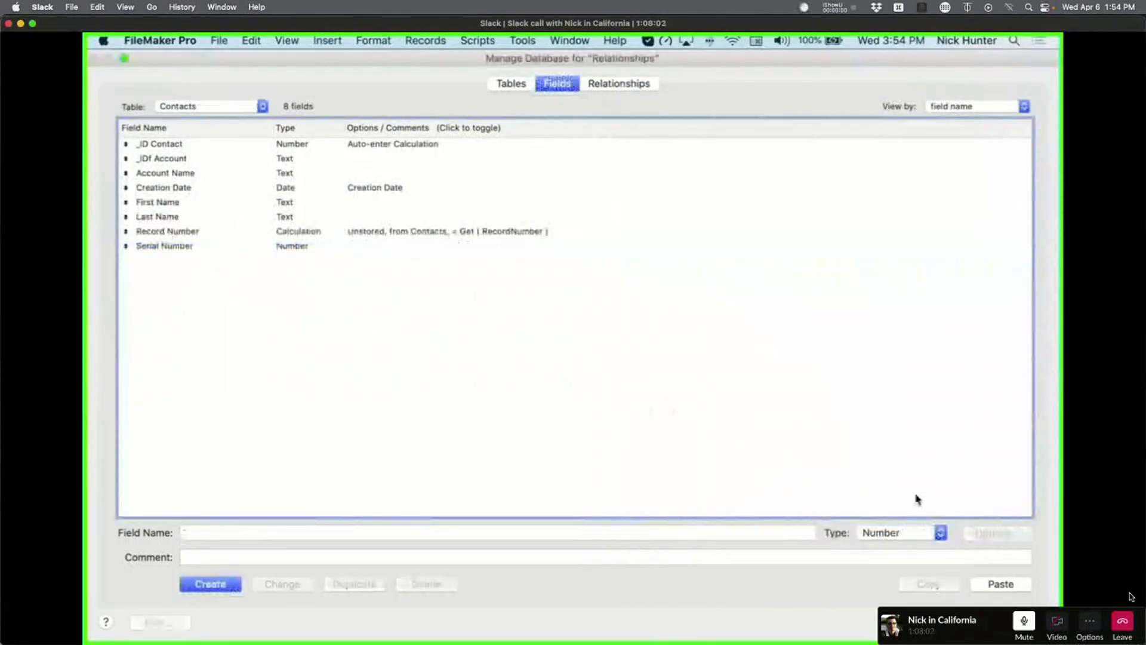
left_click(1008, 622)
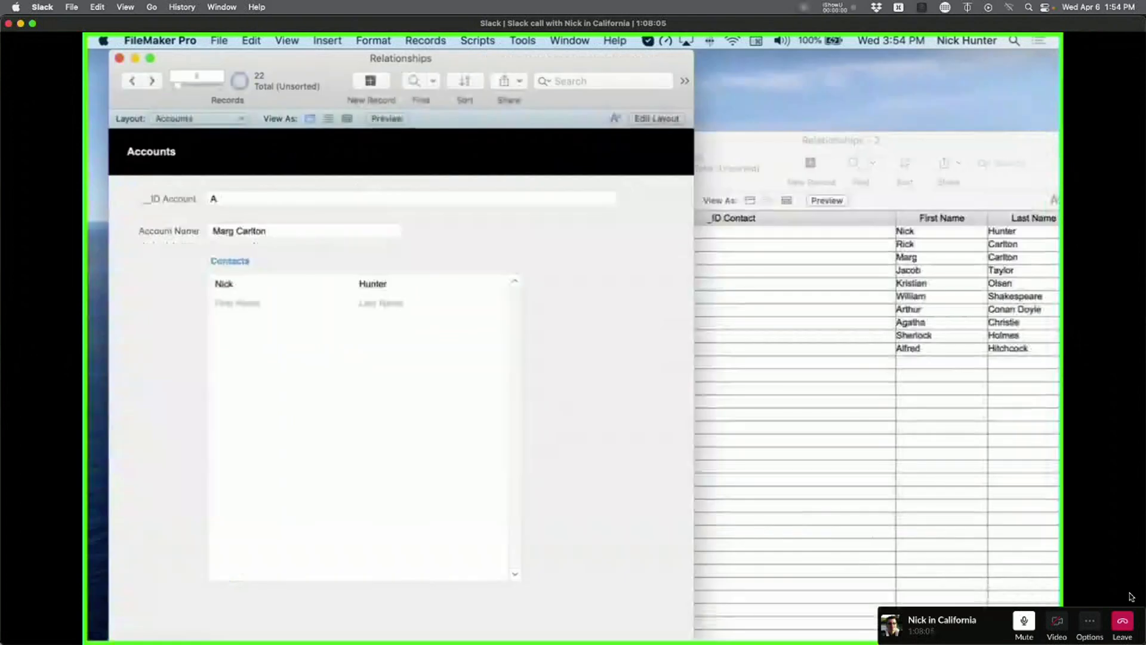
key("super+shift+d")
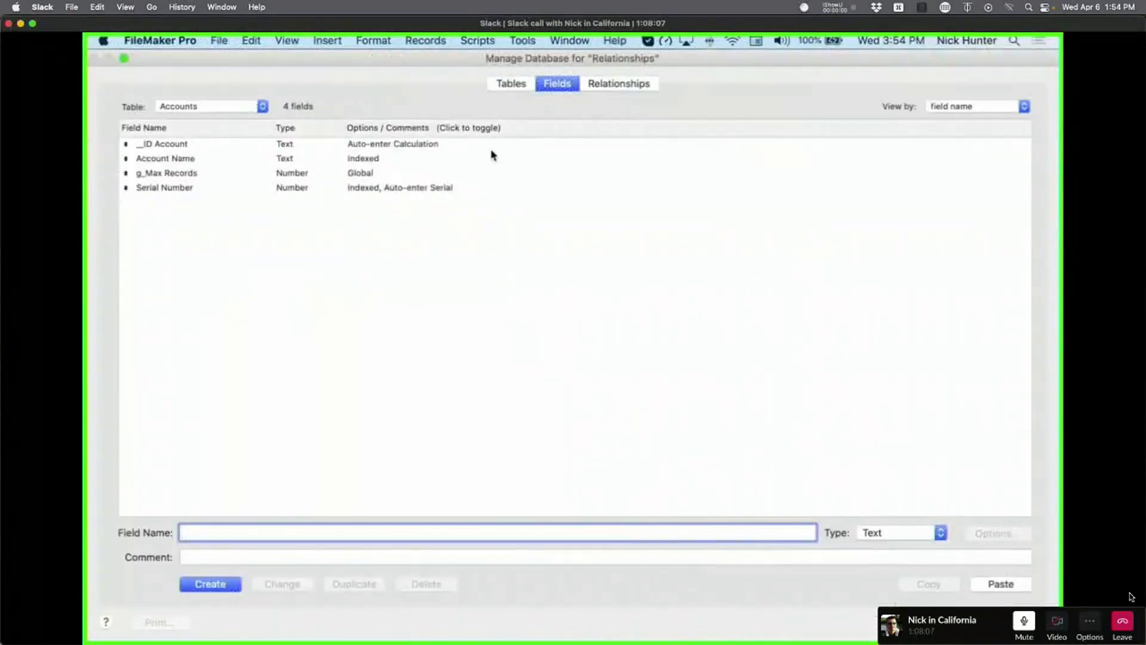
left_click(258, 108)
left_click(238, 119)
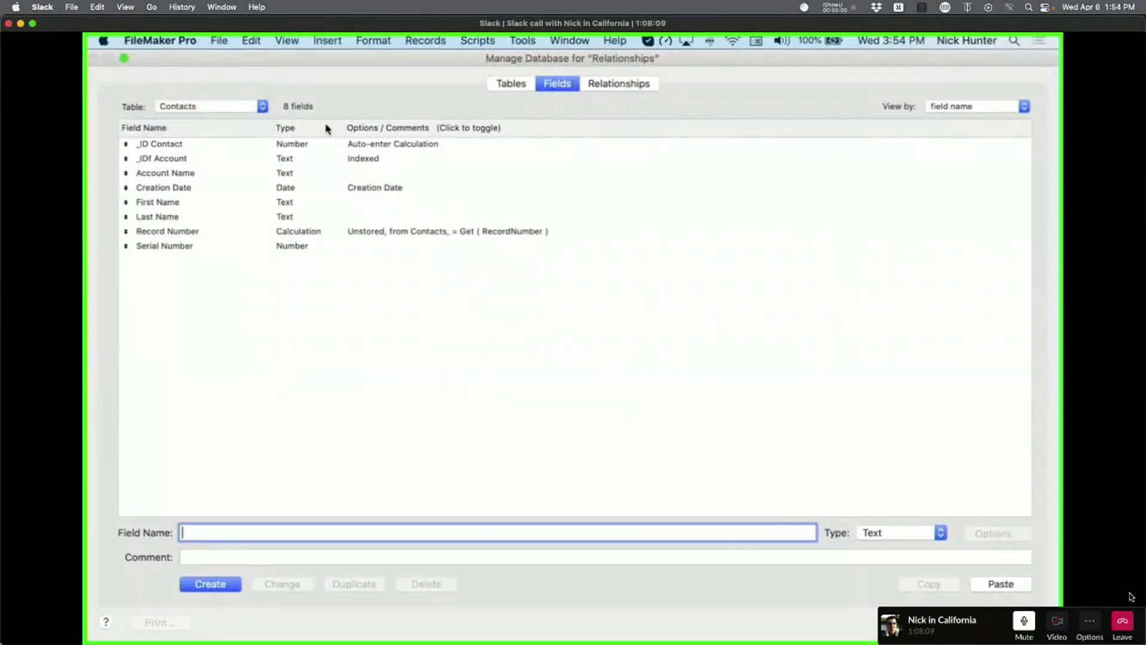
left_click(374, 160)
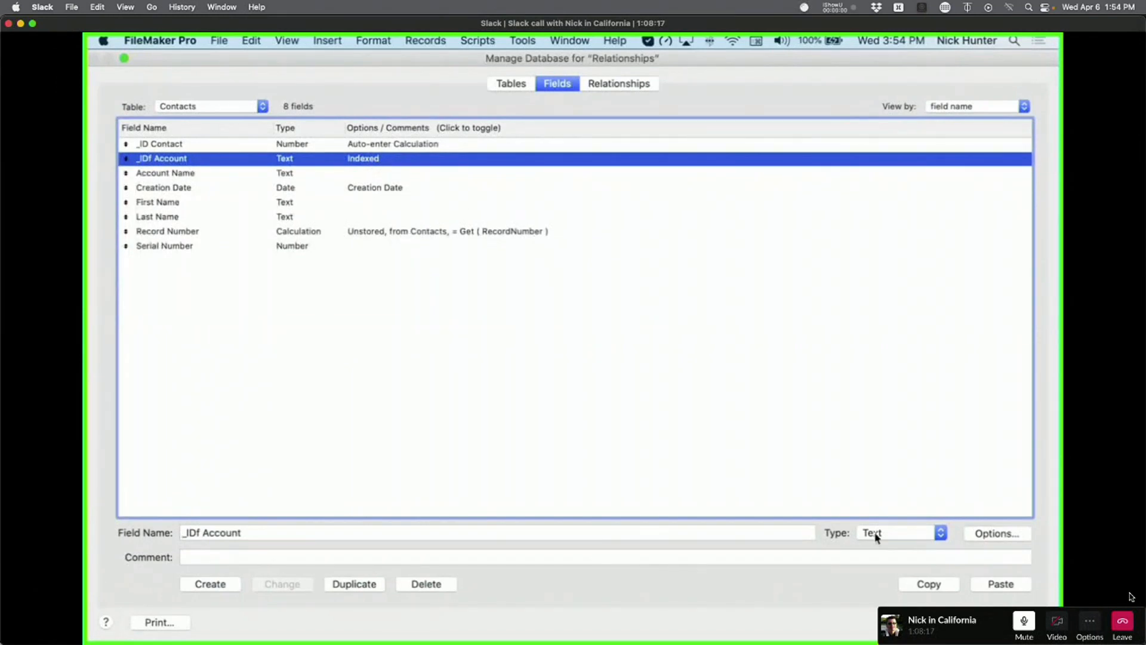
left_click(286, 247)
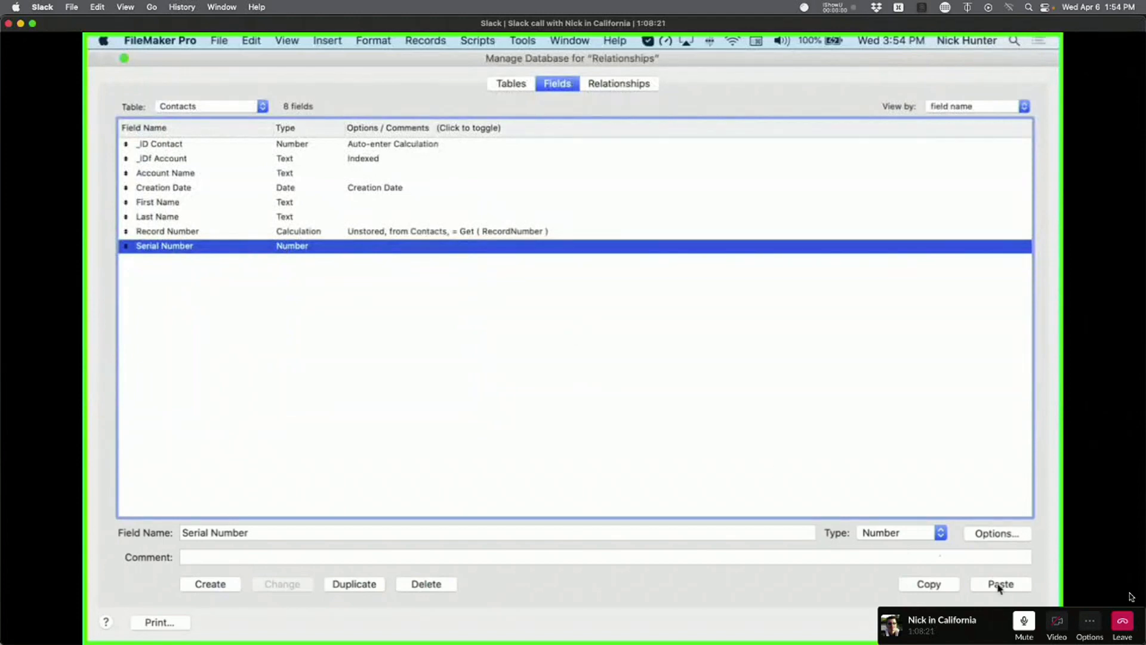
Browse Layout #3 then Layout #4, confirm Serial Number is indexed, and view the relationships graph.
left_click(1001, 621)
left_click(202, 119)
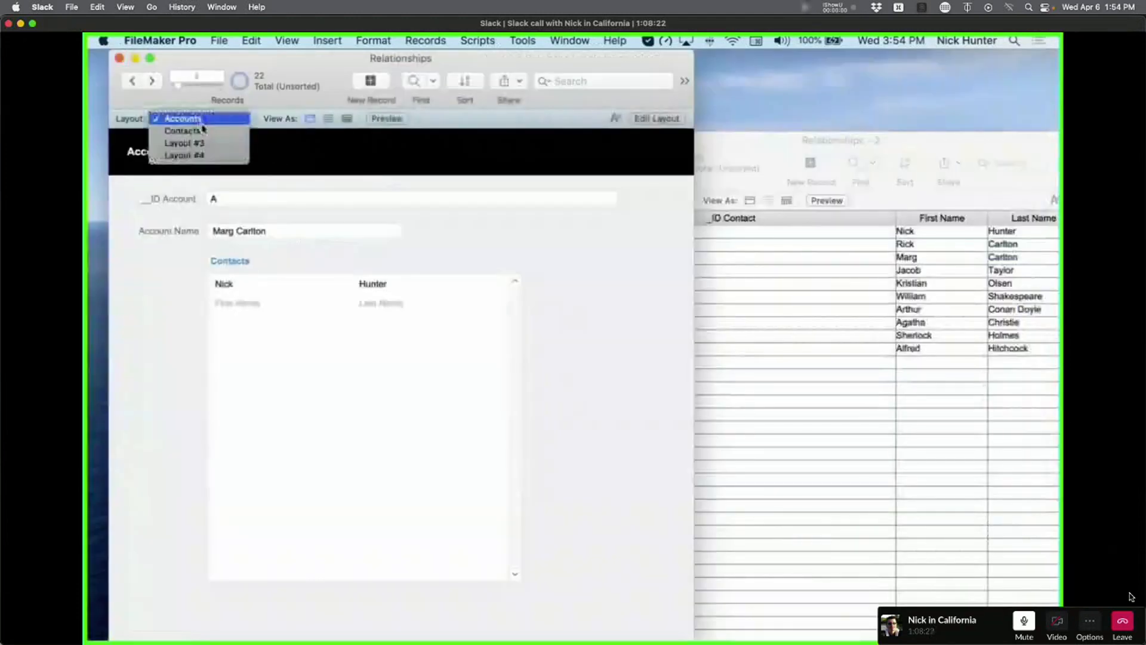
left_click(206, 146)
left_click(204, 118)
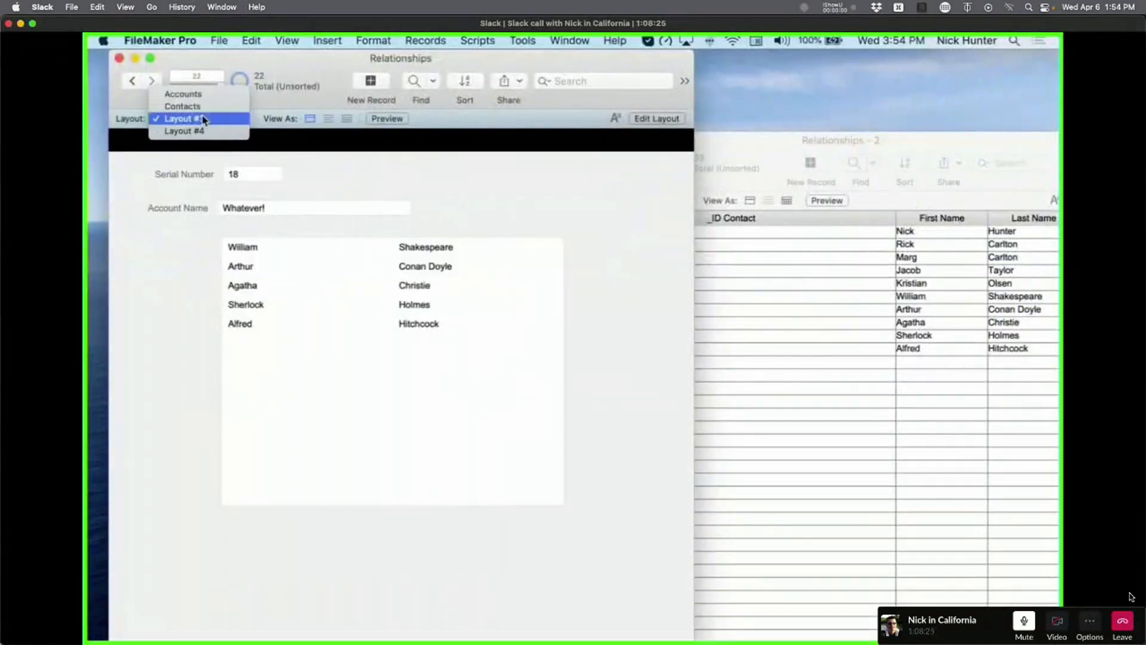
left_click(205, 129)
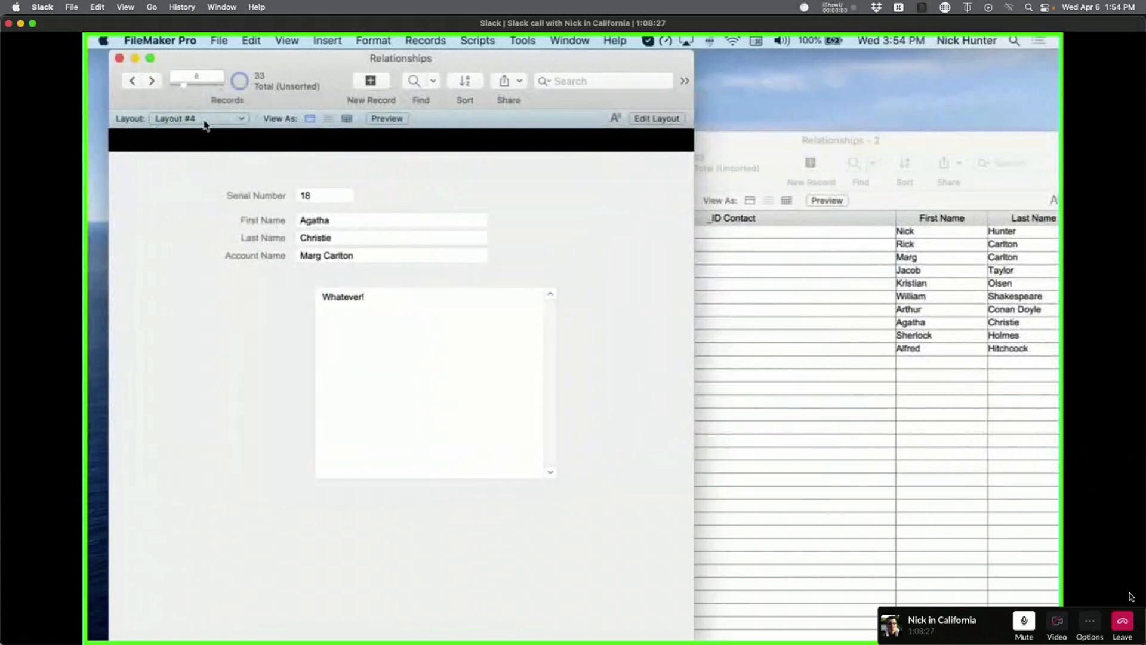
key("super+shift+d")
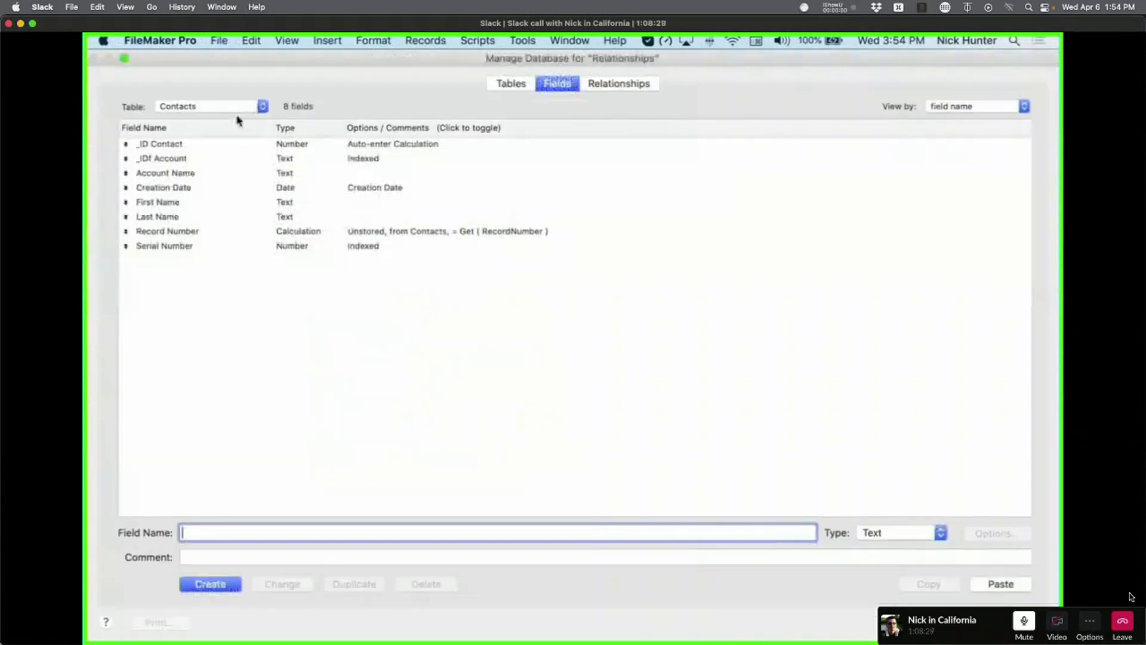
left_click(378, 252)
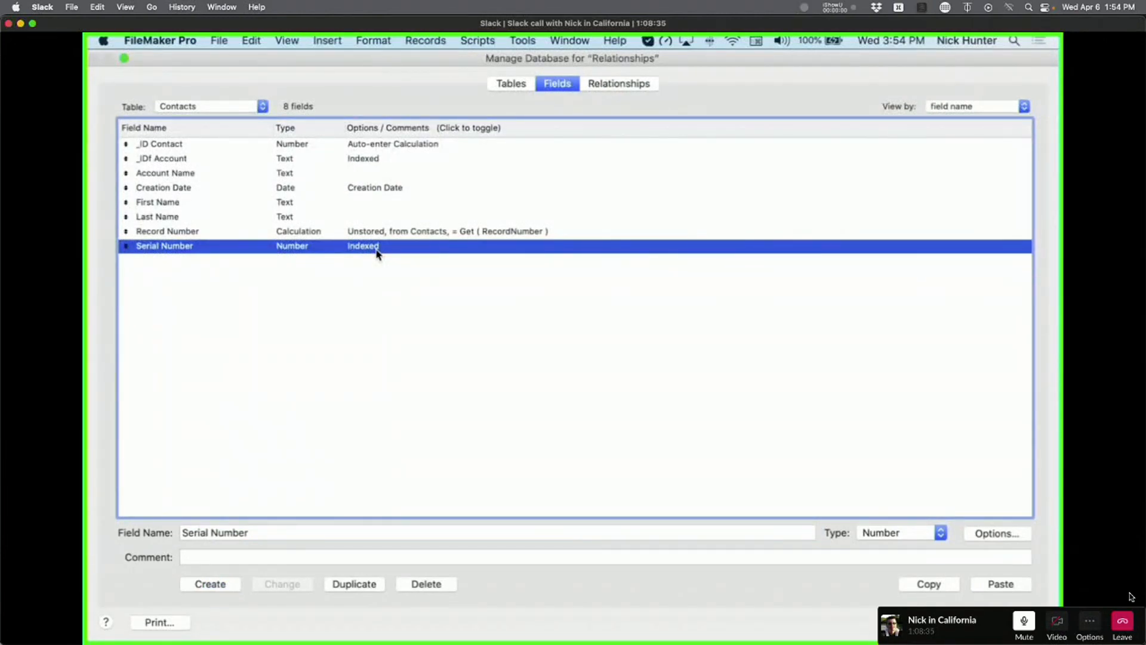
left_click(633, 83)
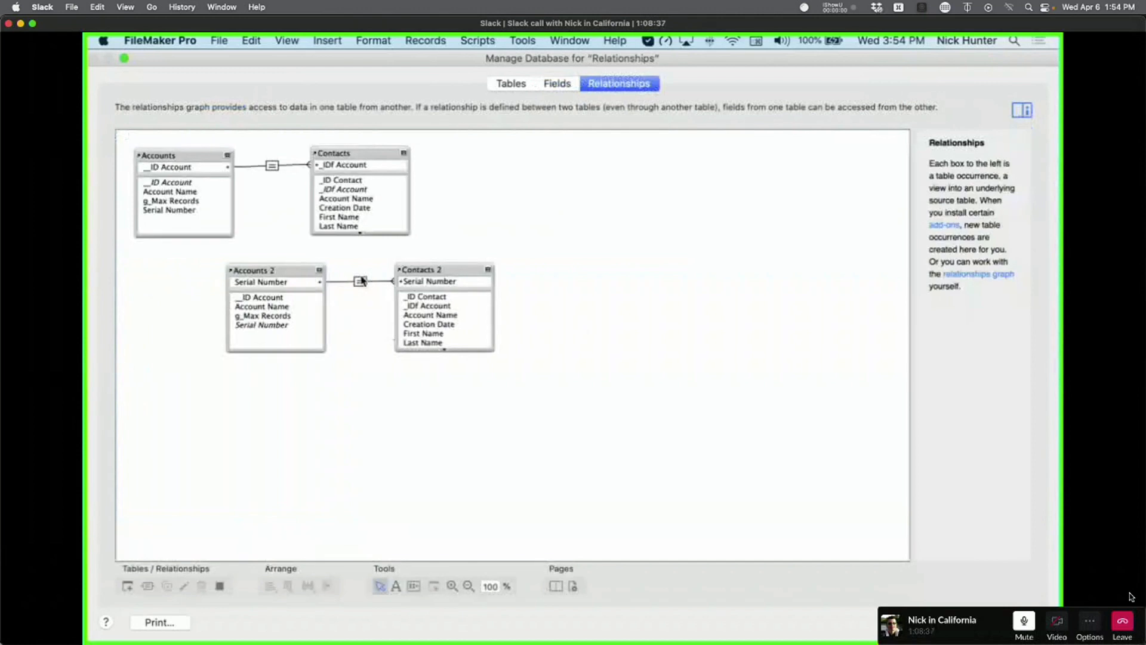
Inspect the Contacts 2 occurrence and _IDf Account's indexing, then list the file's tables.
left_click(441, 283)
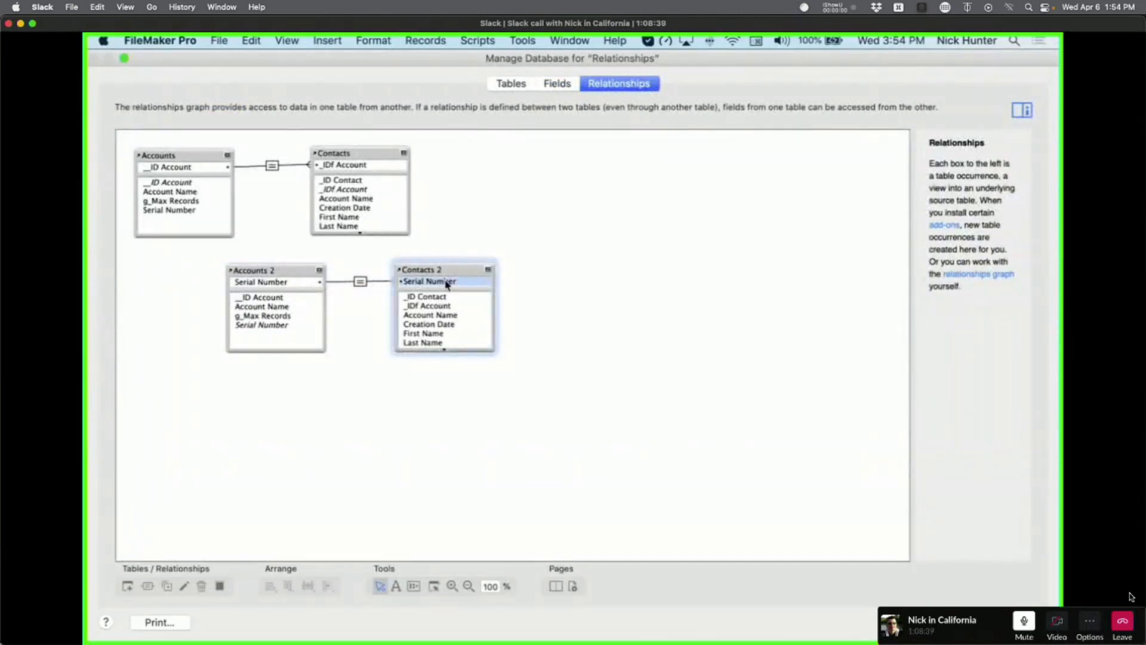
left_click(555, 84)
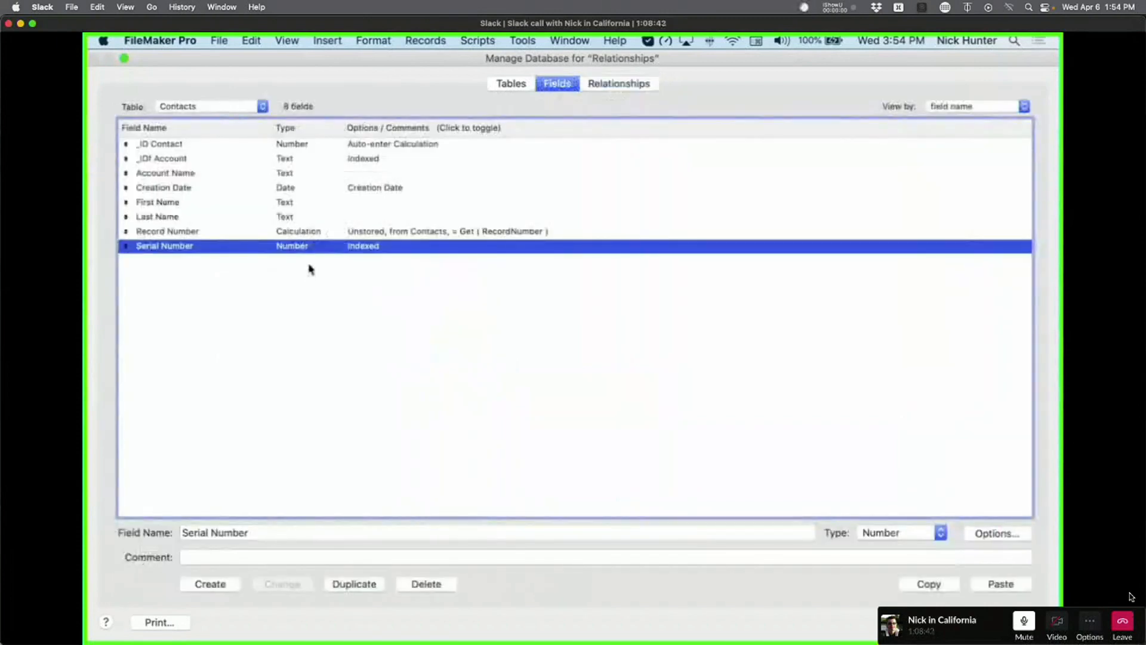
left_click(381, 162)
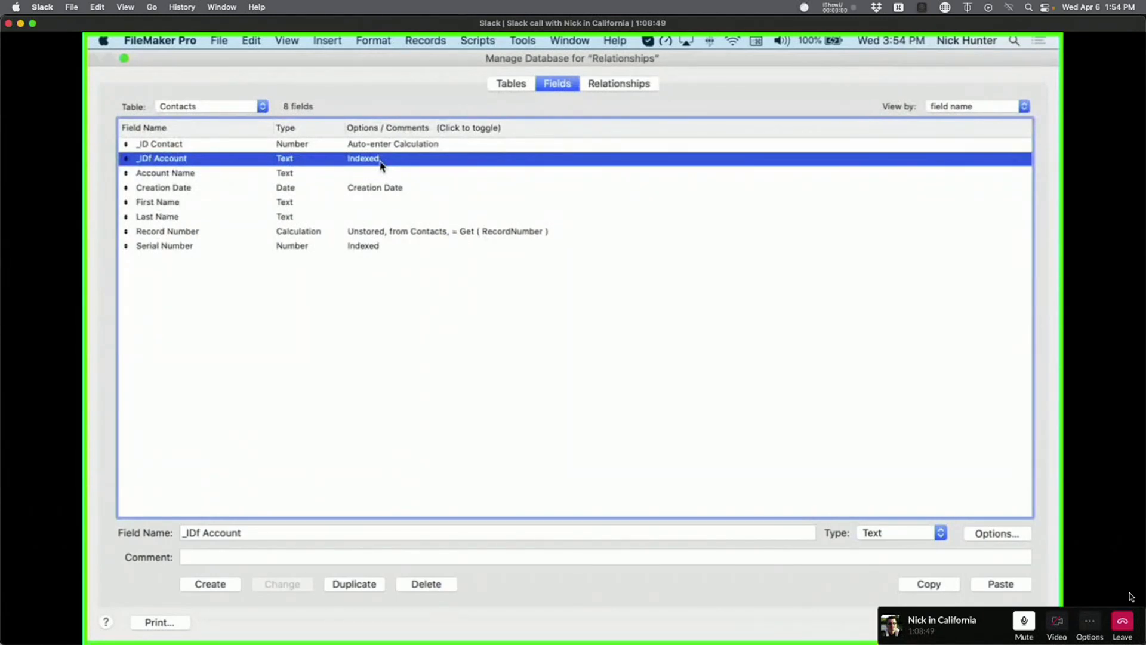
left_click(520, 84)
Make Accounts _ID Account a Number field with its auto-enter calculation changed to UUIDNumber.
left_click(187, 174)
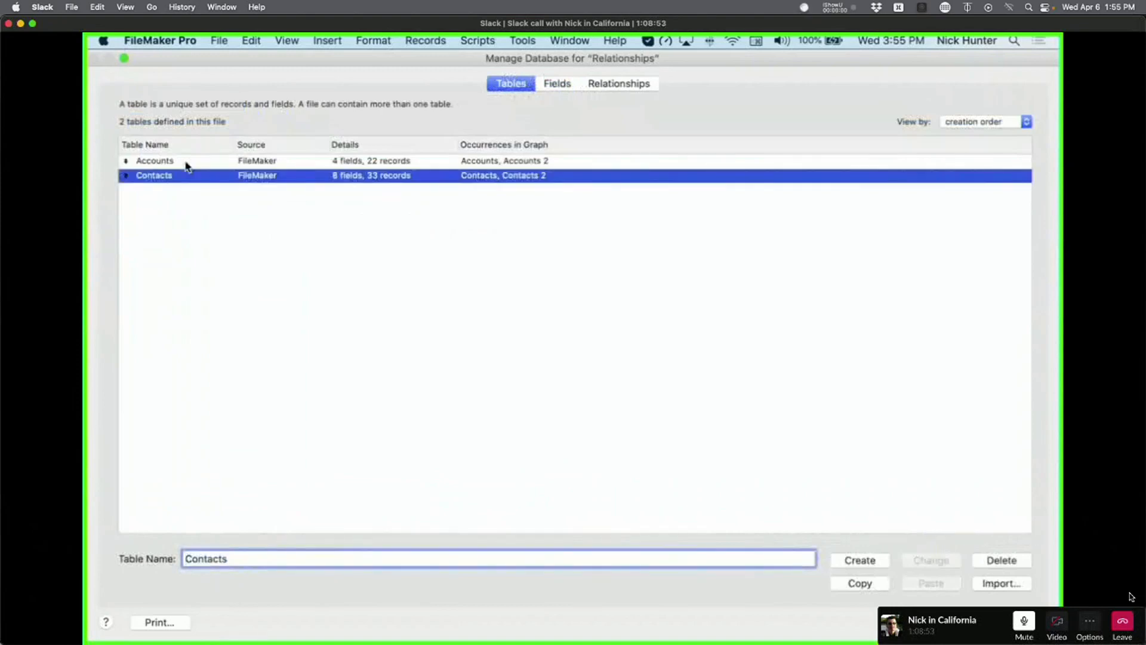
double_click(185, 163)
left_click(186, 149)
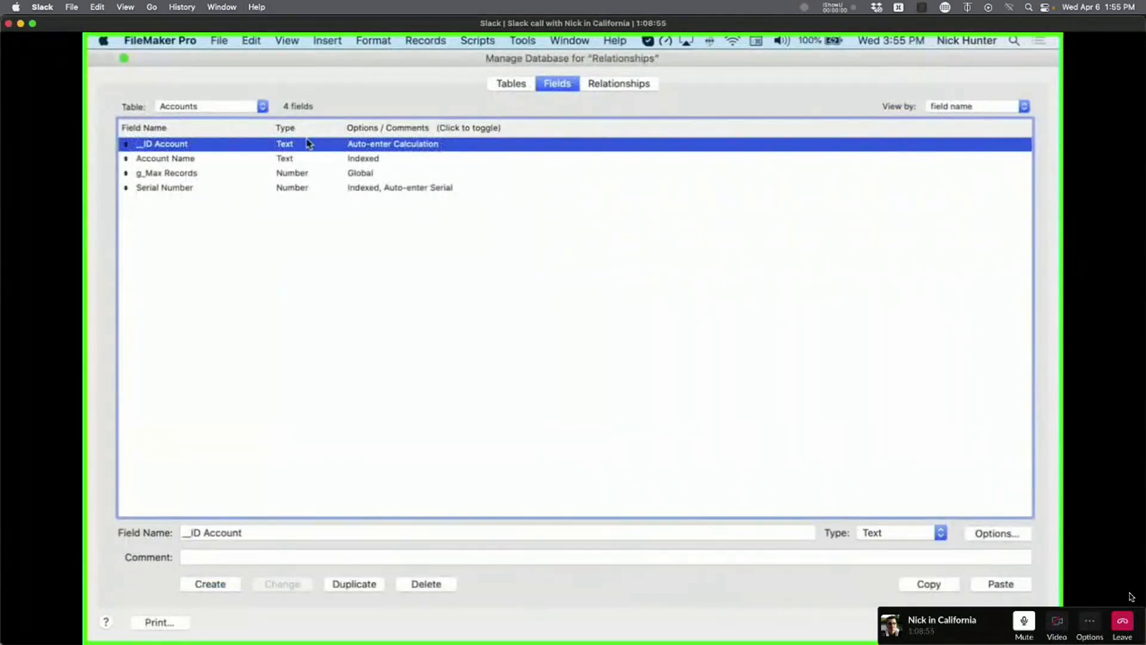
double_click(309, 144)
left_click(716, 164)
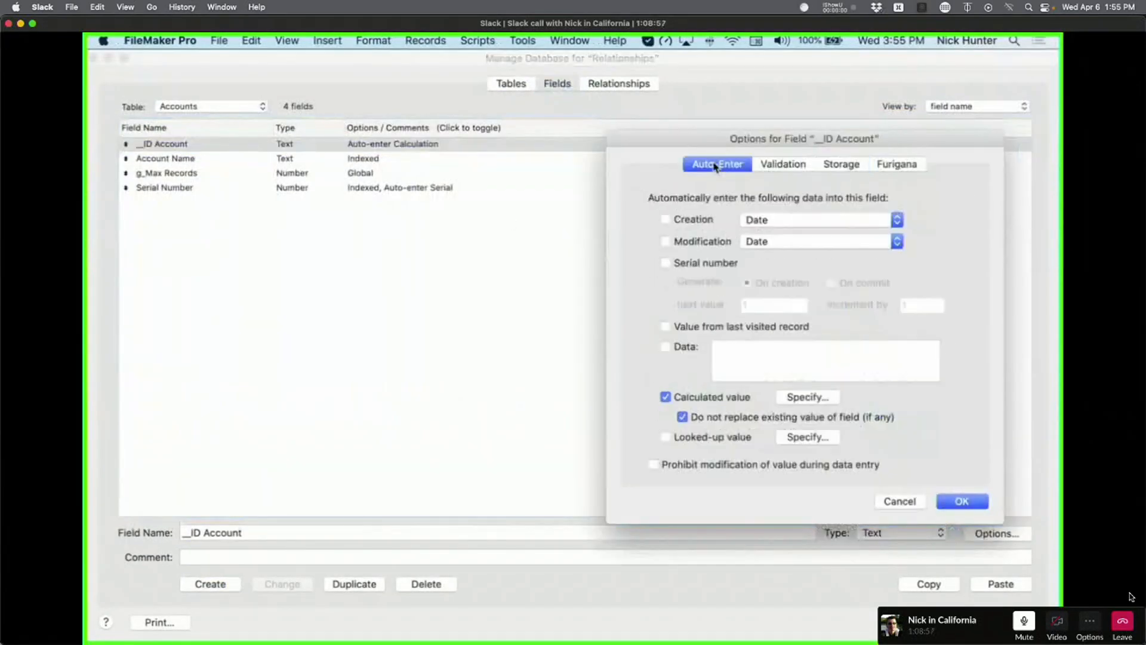
left_click(808, 397)
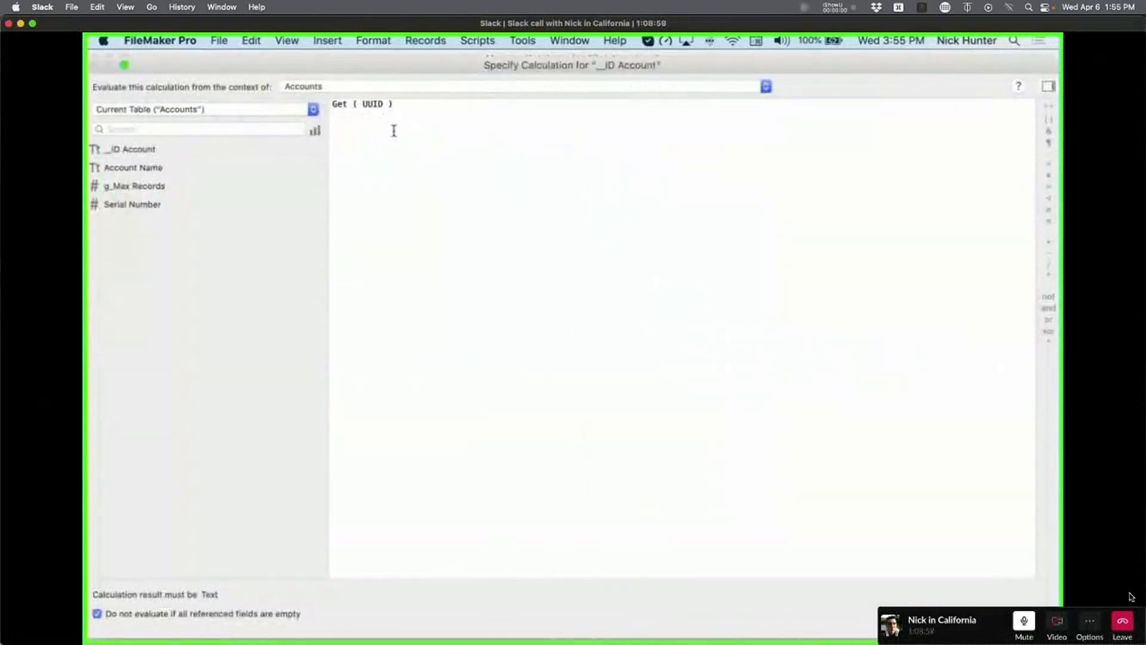
left_click(384, 105)
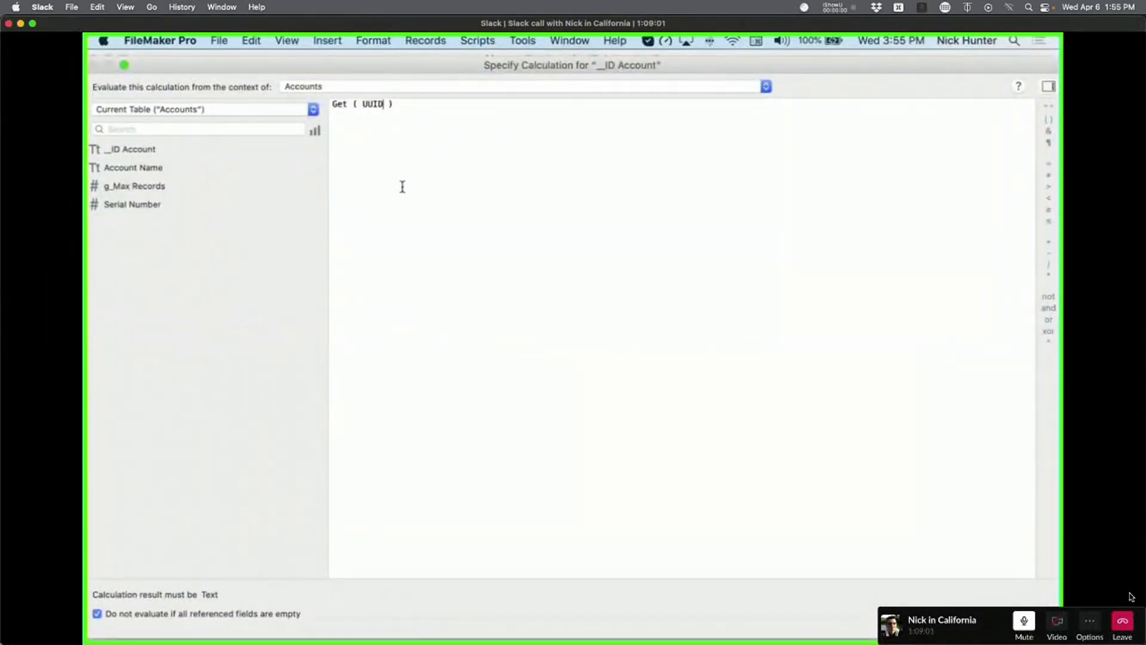
type("Number")
key("Return")
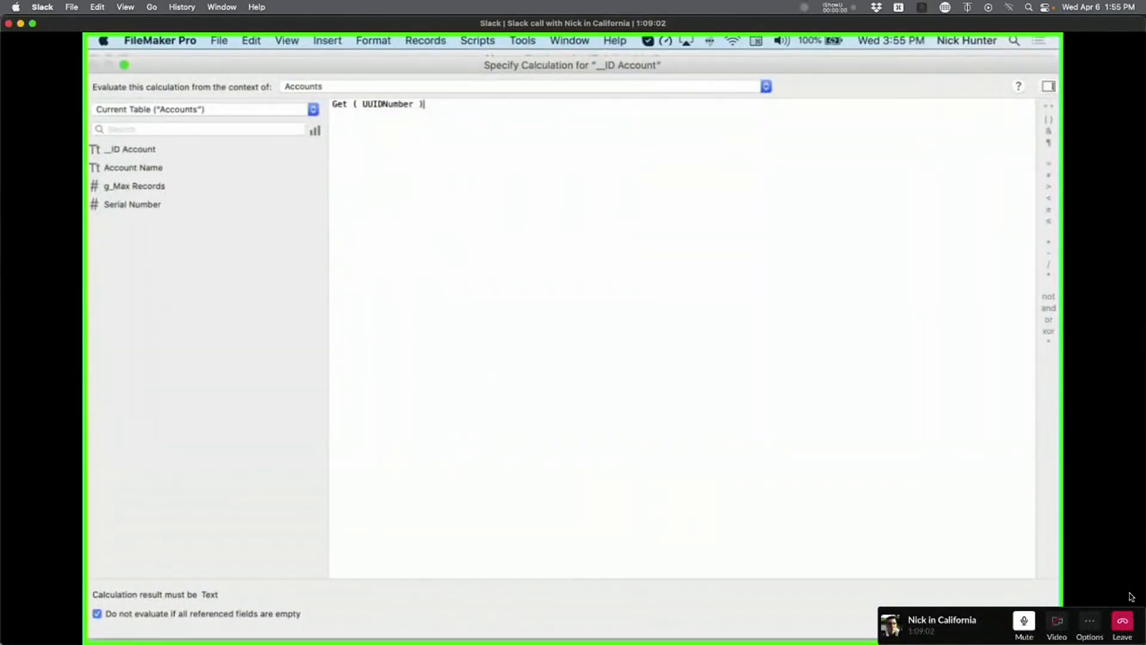
left_click(1023, 603)
left_click(970, 506)
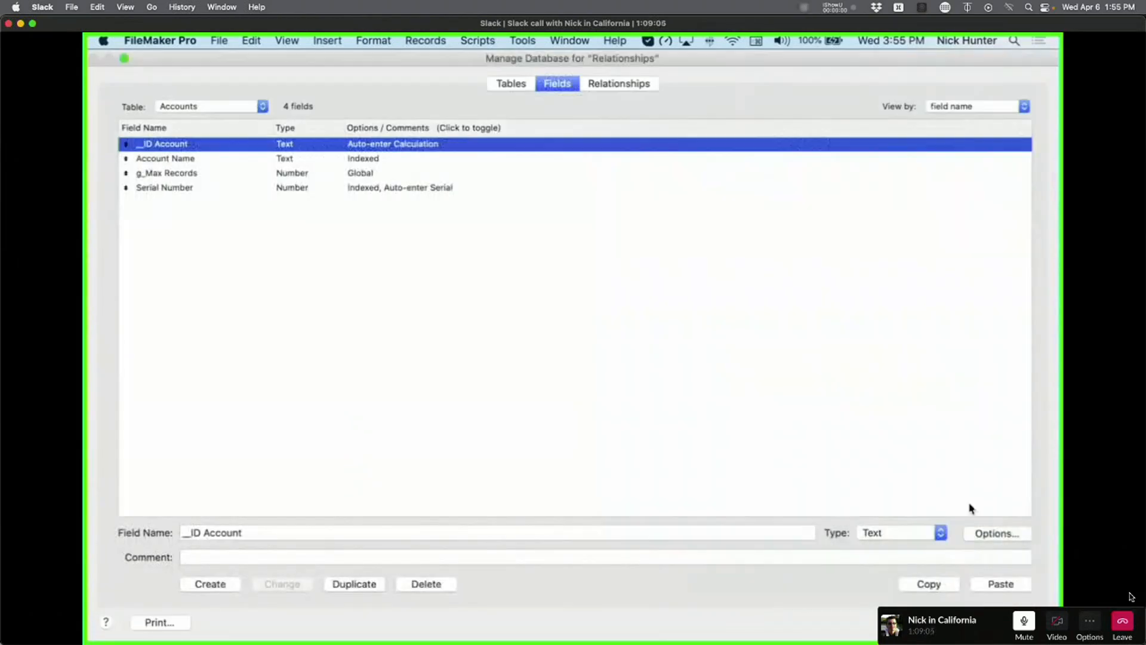
left_click(898, 533)
left_click(894, 544)
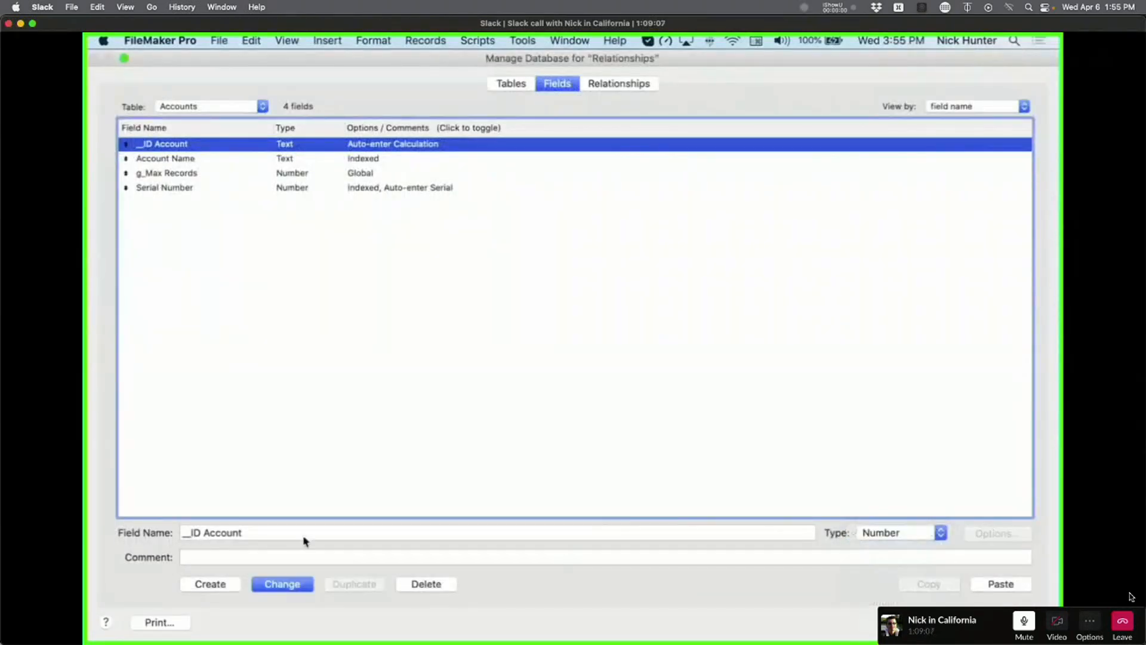
left_click(282, 583)
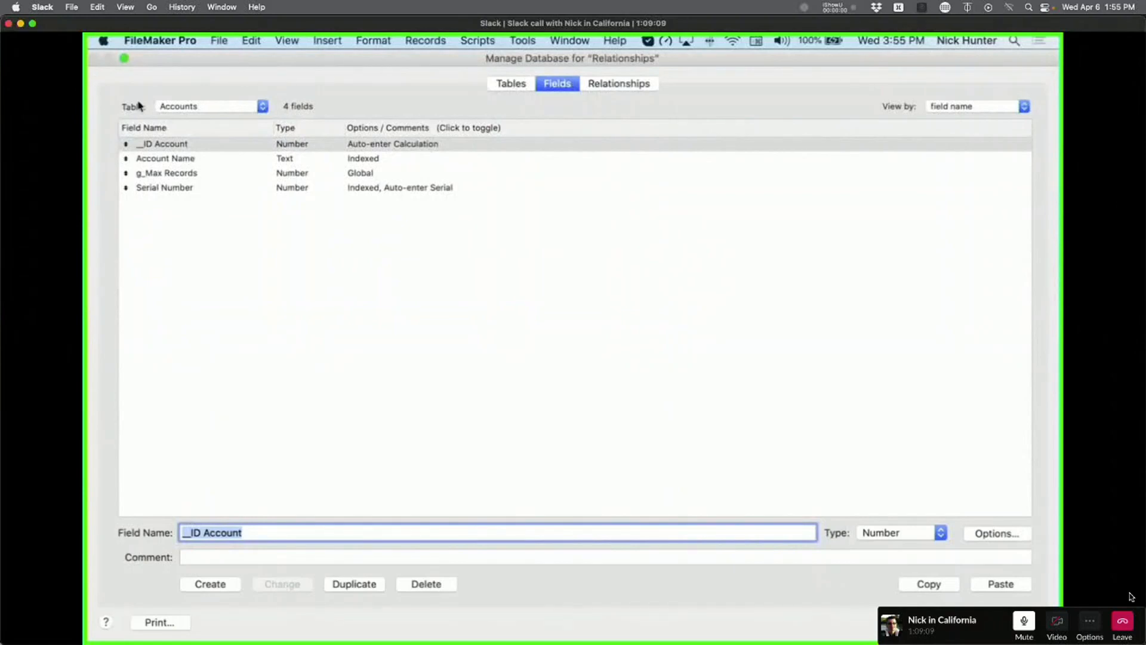
Change the Contacts _IDf Account field type from Text to Number.
left_click(190, 107)
left_click(197, 118)
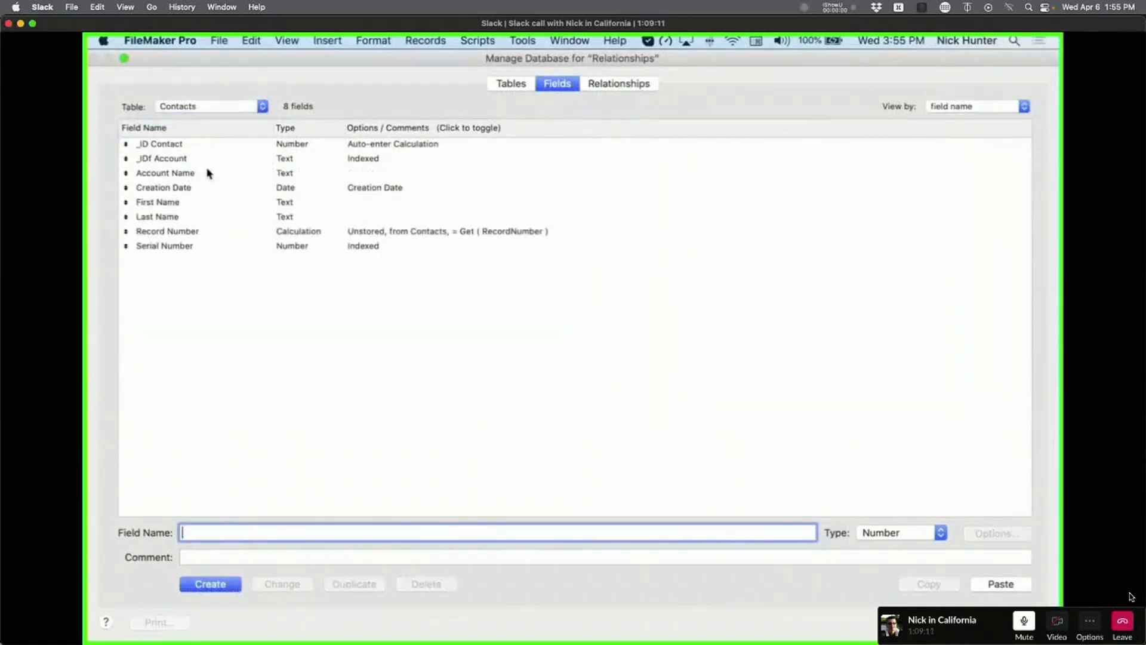
left_click(200, 160)
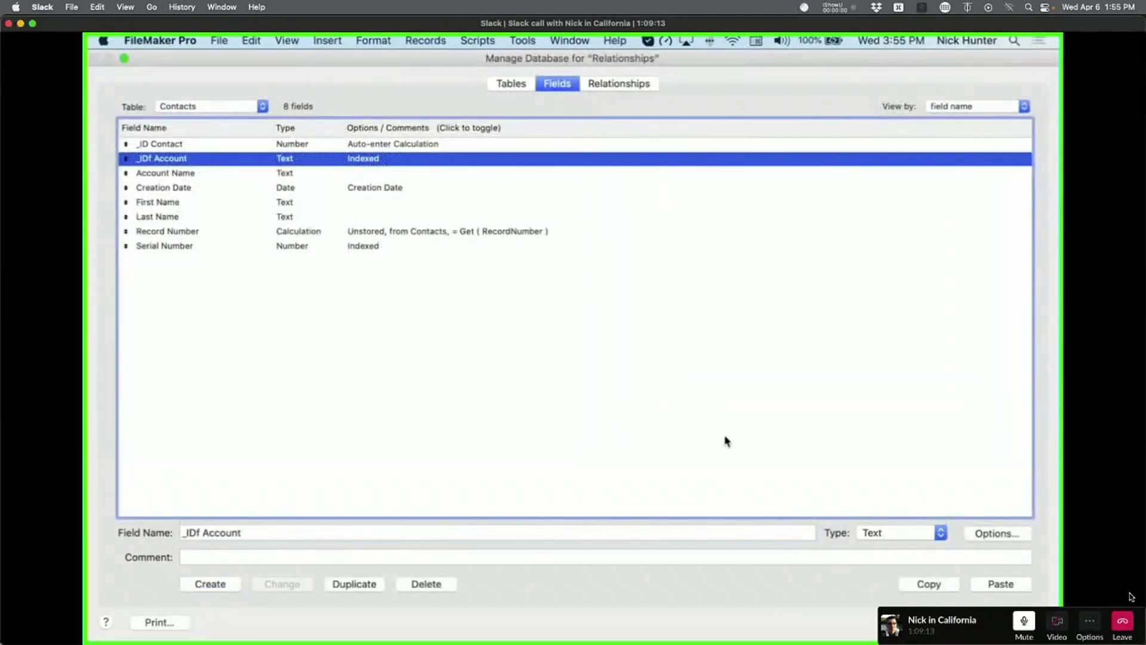
left_click(874, 532)
left_click(882, 542)
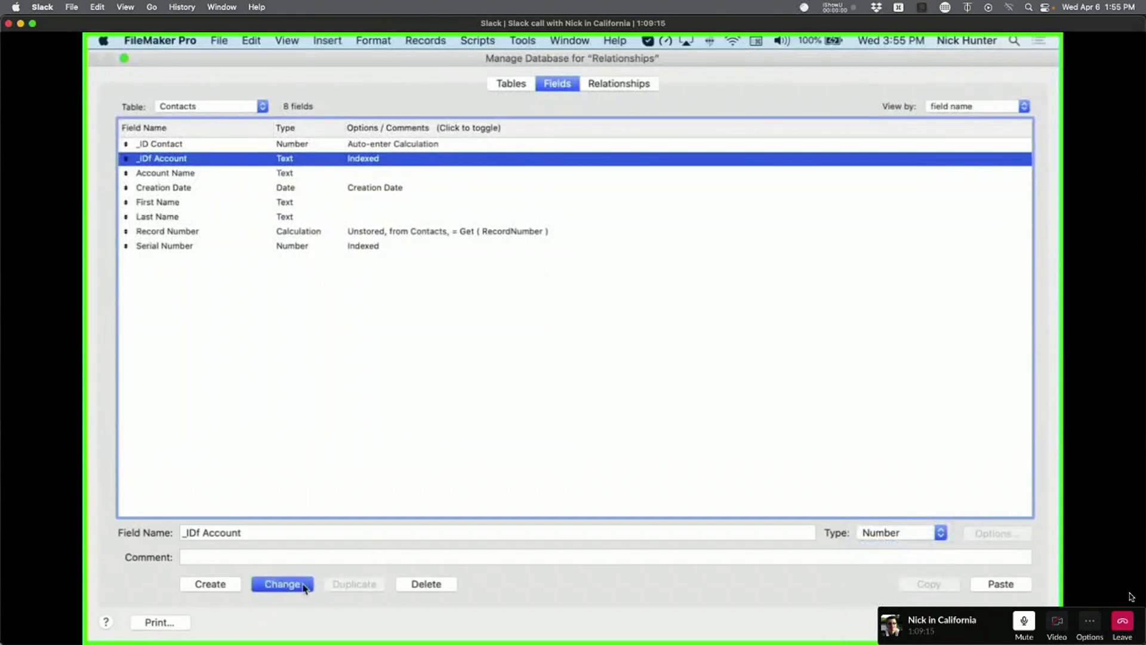
left_click(303, 587)
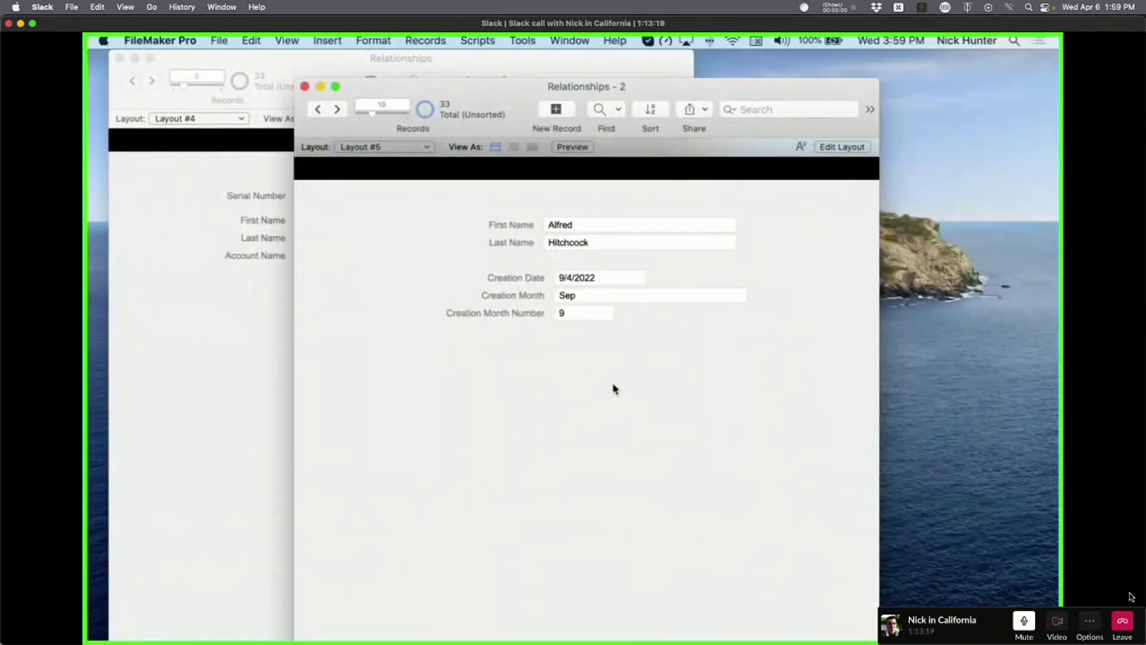
key("super+shift+d")
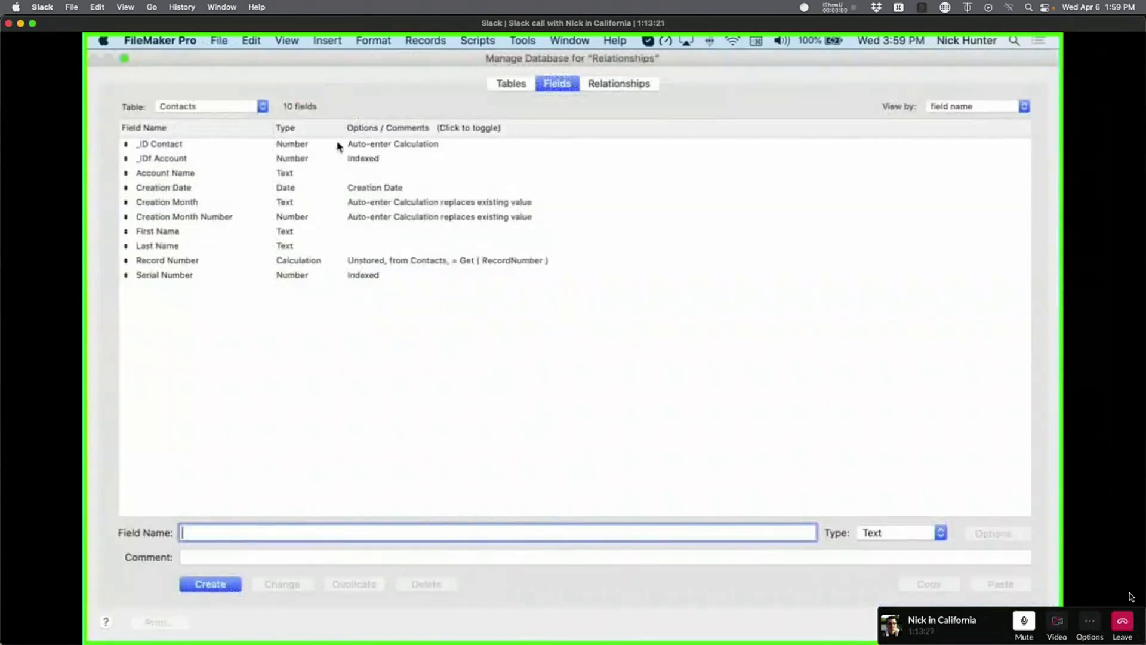
double_click(253, 145)
left_click(801, 396)
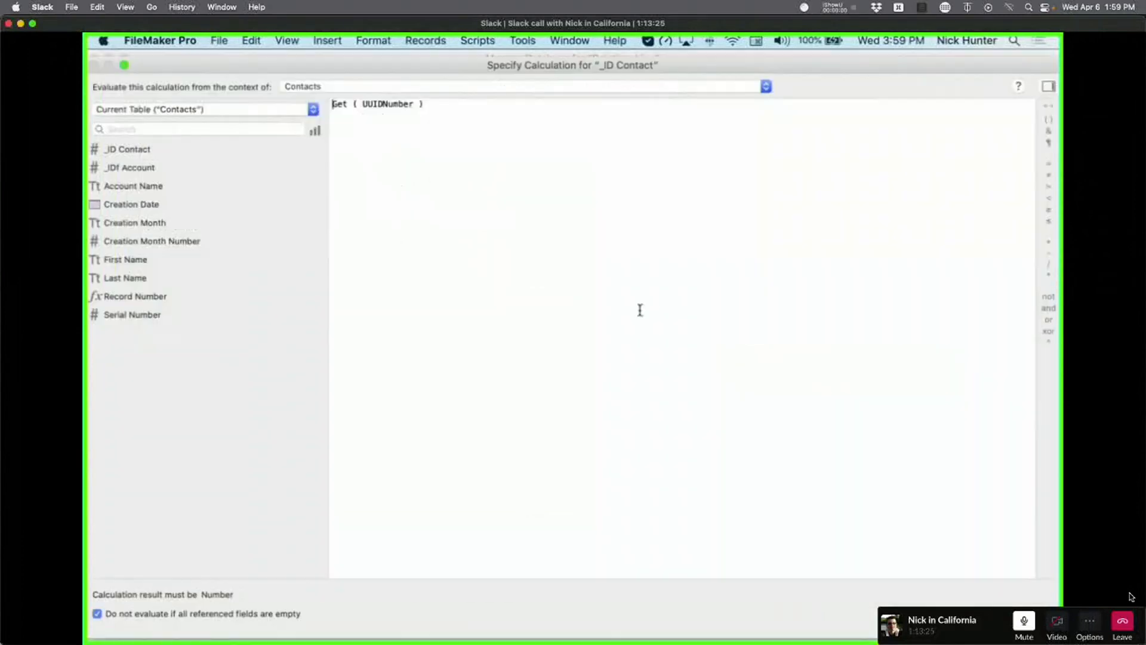
key("super+a")
key("Escape")
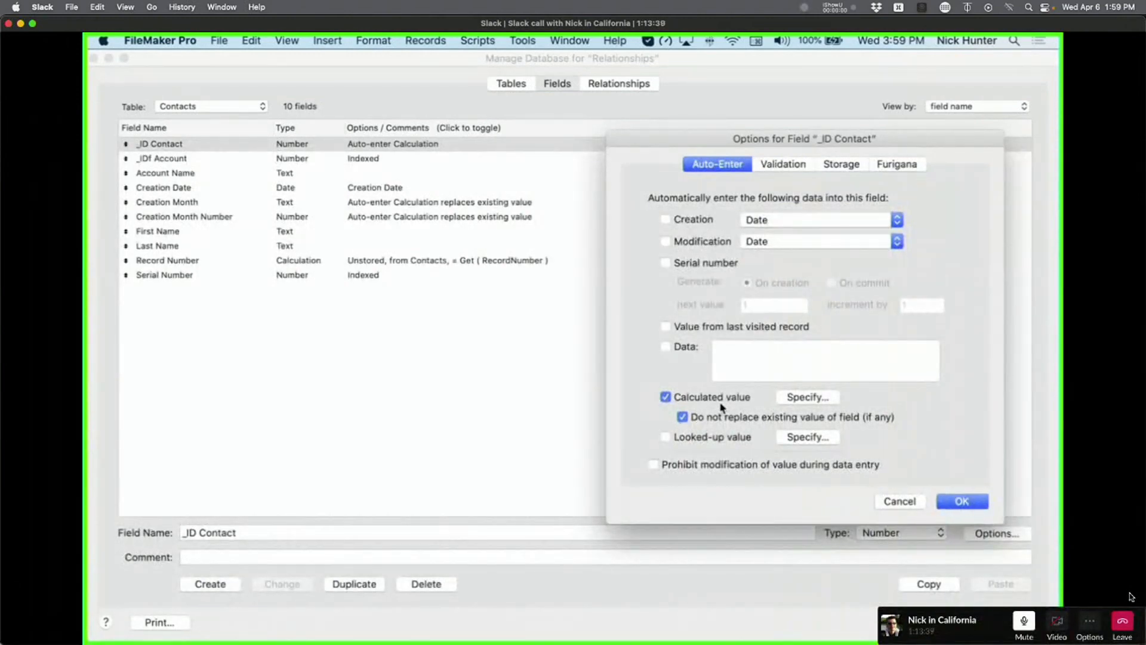
left_click(962, 501)
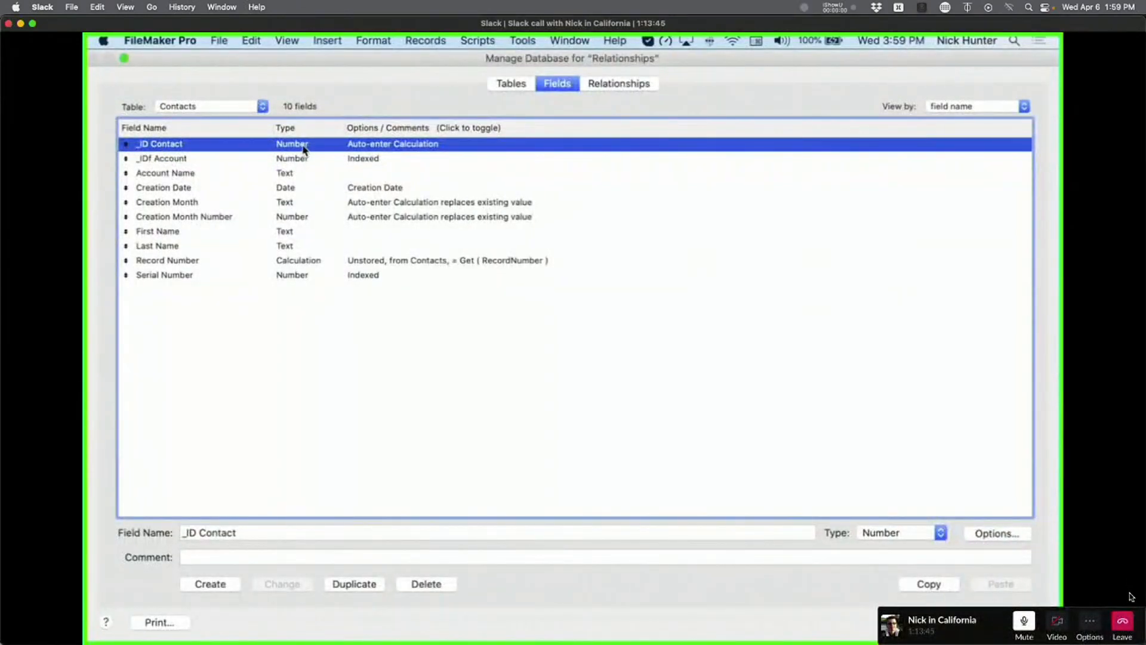
Switch to Layout #4 in table view and inspect the stored contact IDs.
left_click(1001, 621)
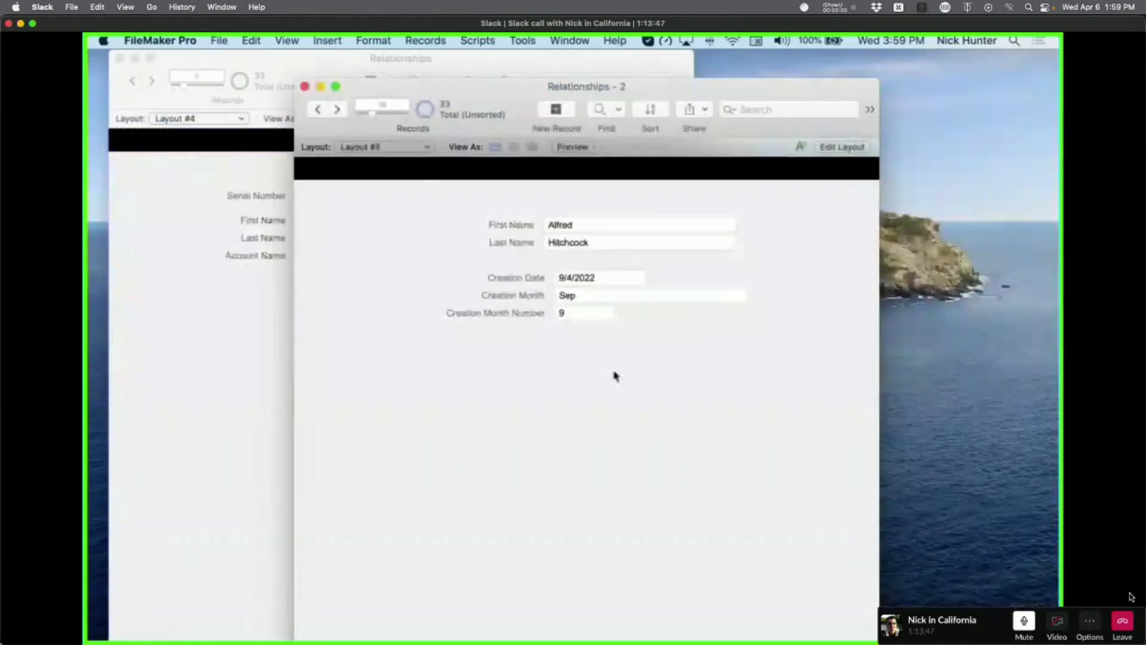
left_click(364, 146)
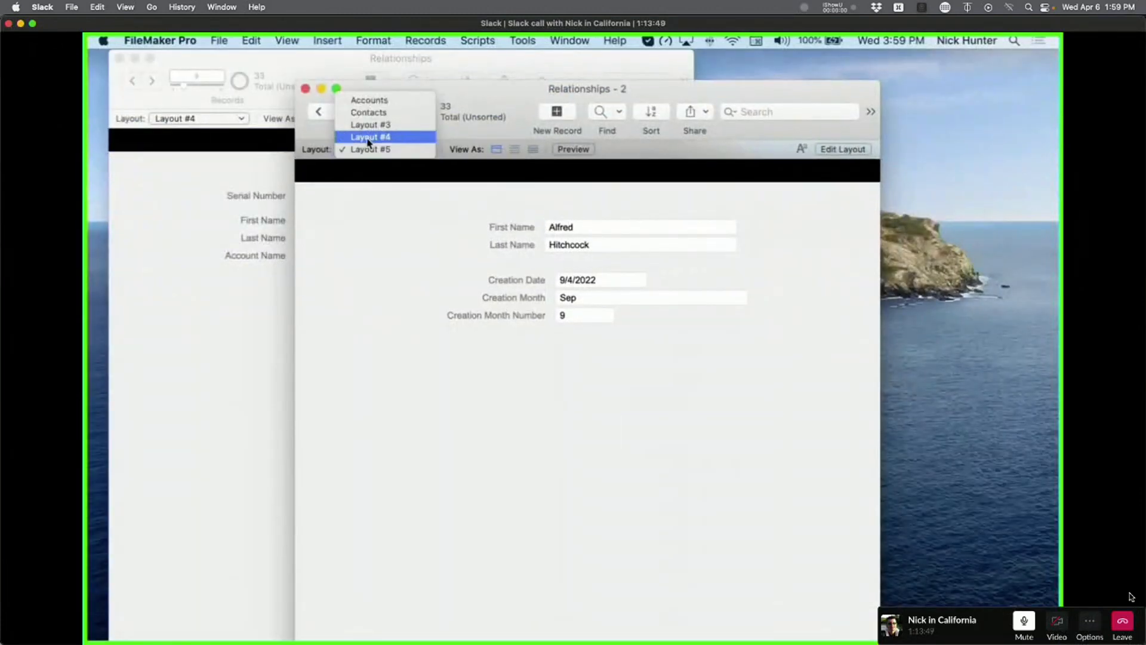
left_click(367, 138)
left_click(533, 149)
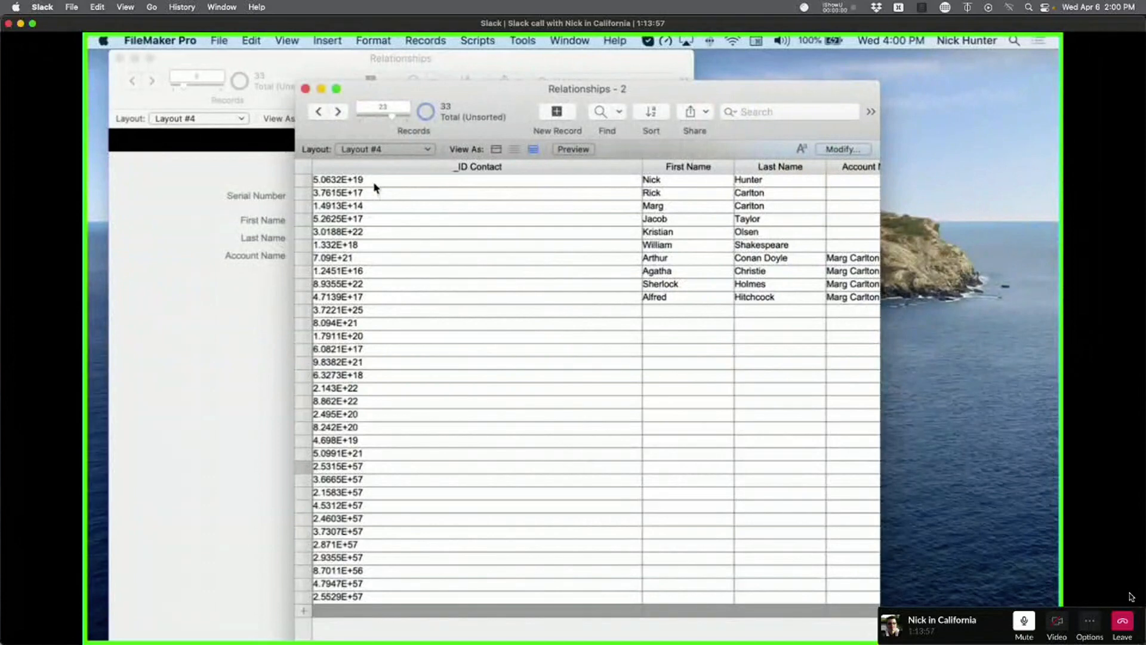
key("super+l")
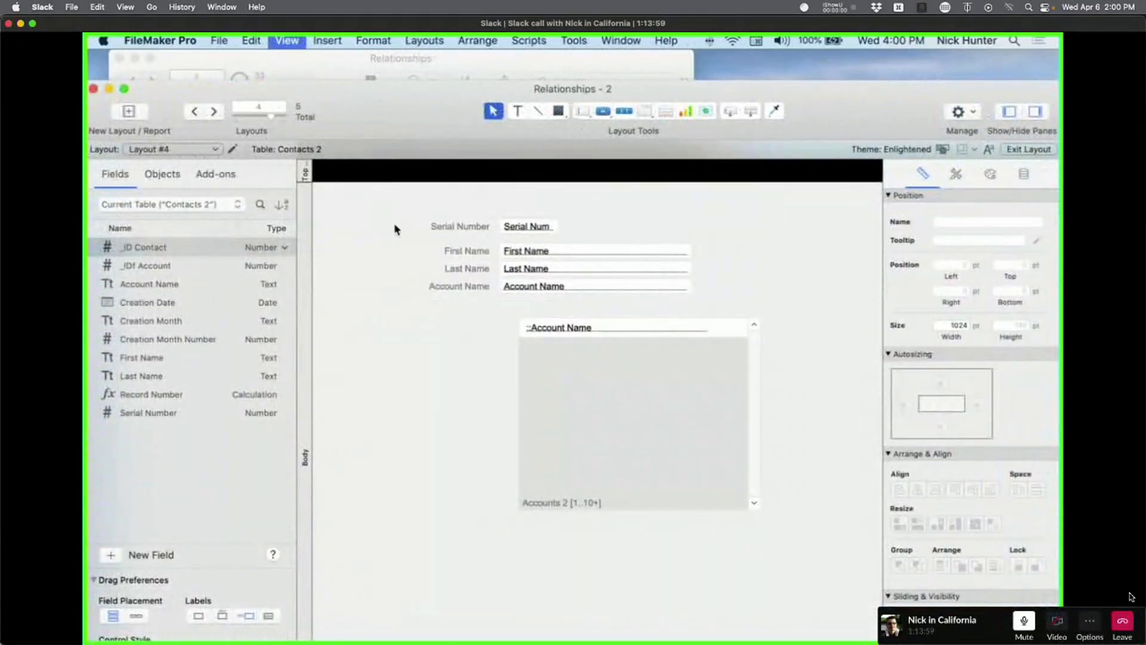
key("super+b")
left_click(394, 195)
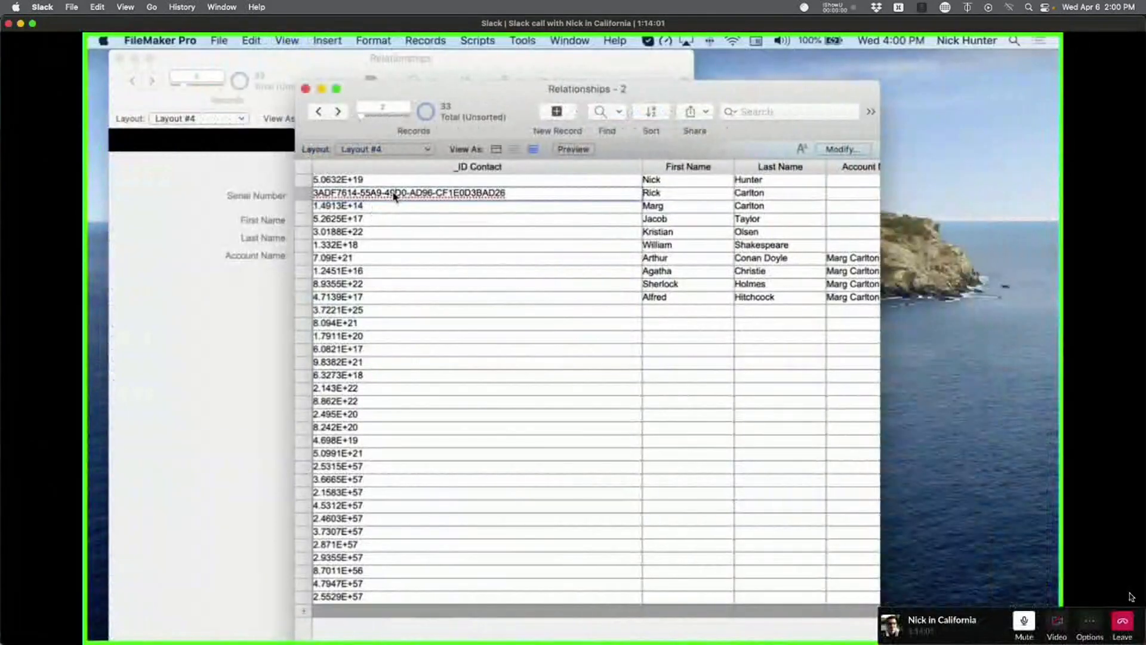
left_click(392, 219)
key("super+l")
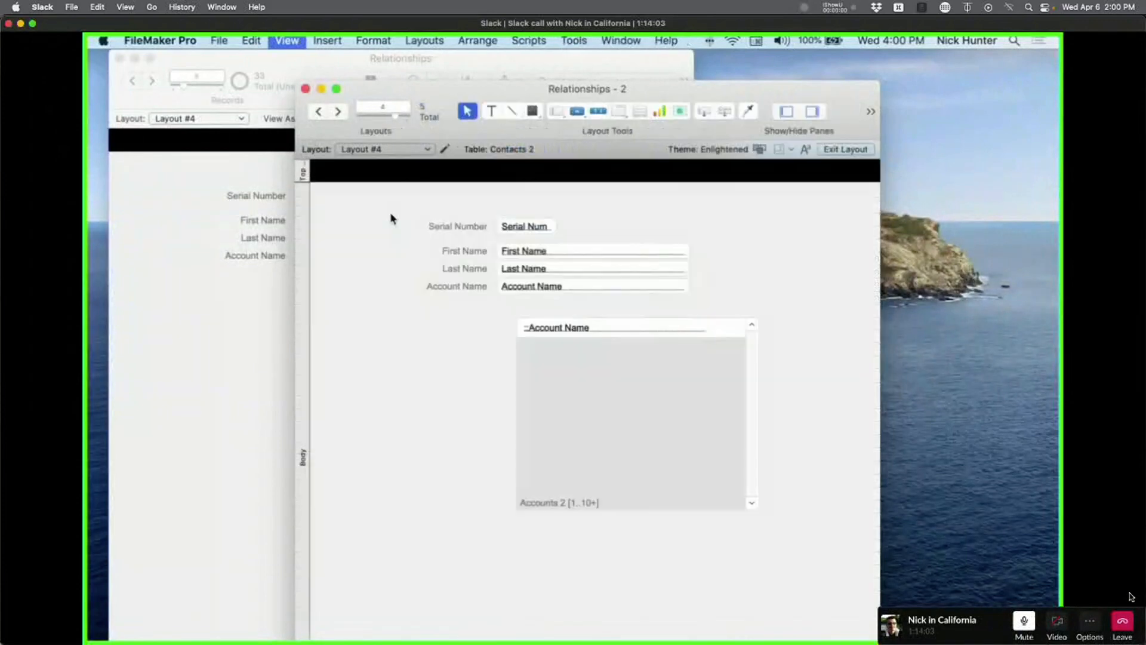
key("super+b")
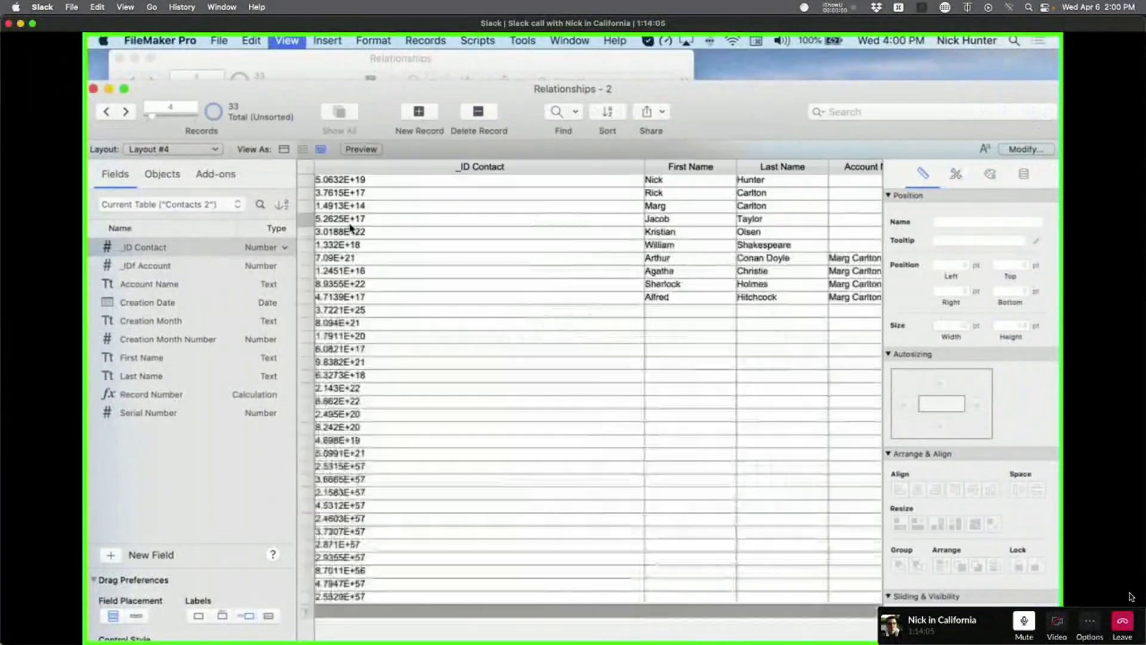
key("super+l")
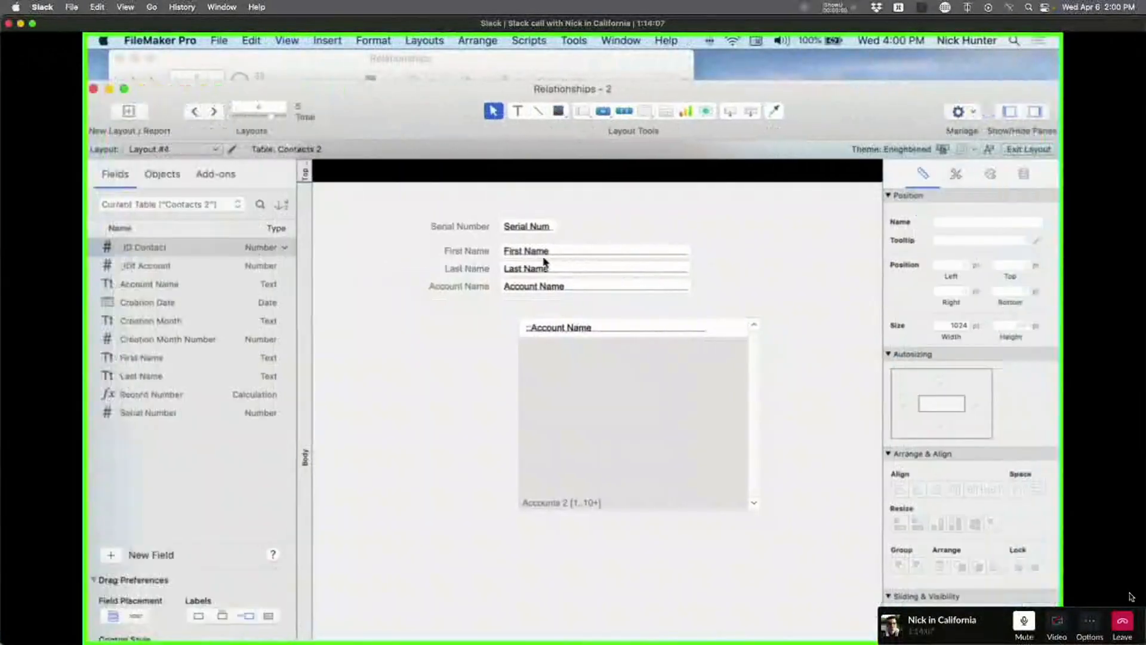
Add a labelled _ID Contact field above Serial Number and widen it to the right.
left_click(537, 228)
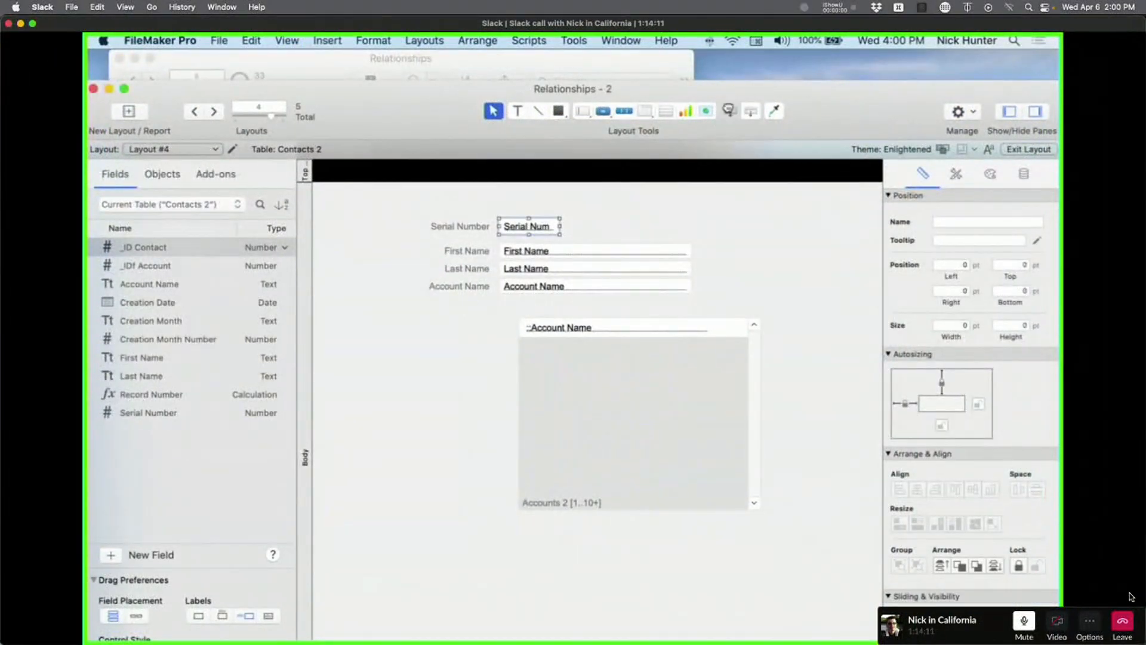
left_click_drag(500, 222, 498, 197)
left_click(520, 336)
scroll(579, 278, "up", 3)
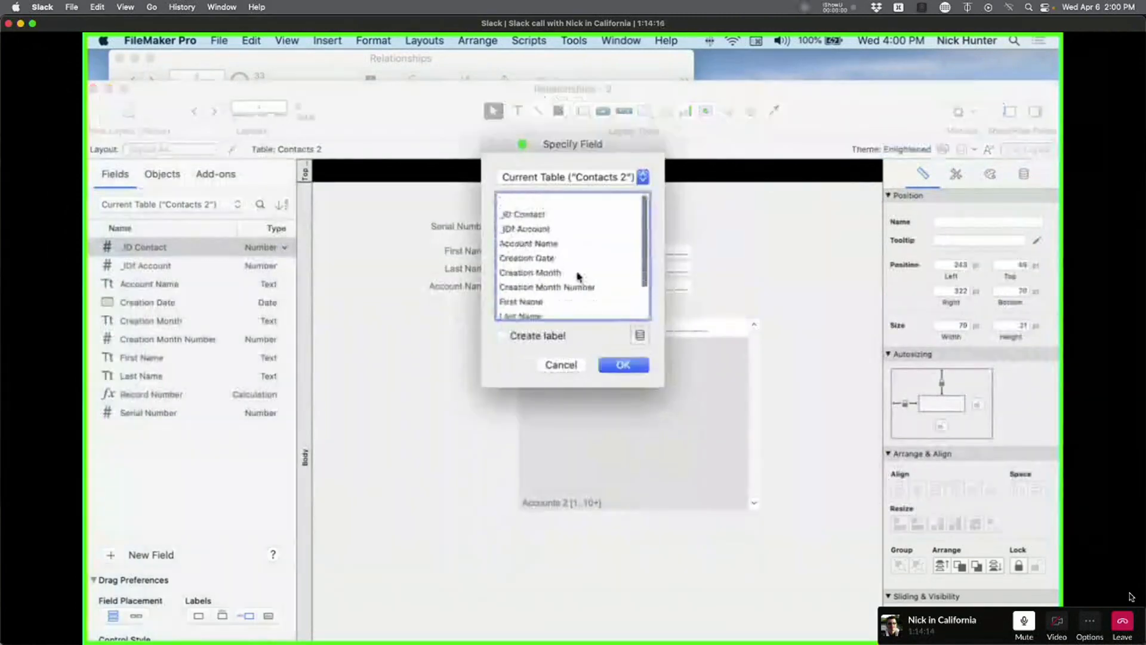
left_click(540, 199)
left_click(551, 341)
left_click(623, 365)
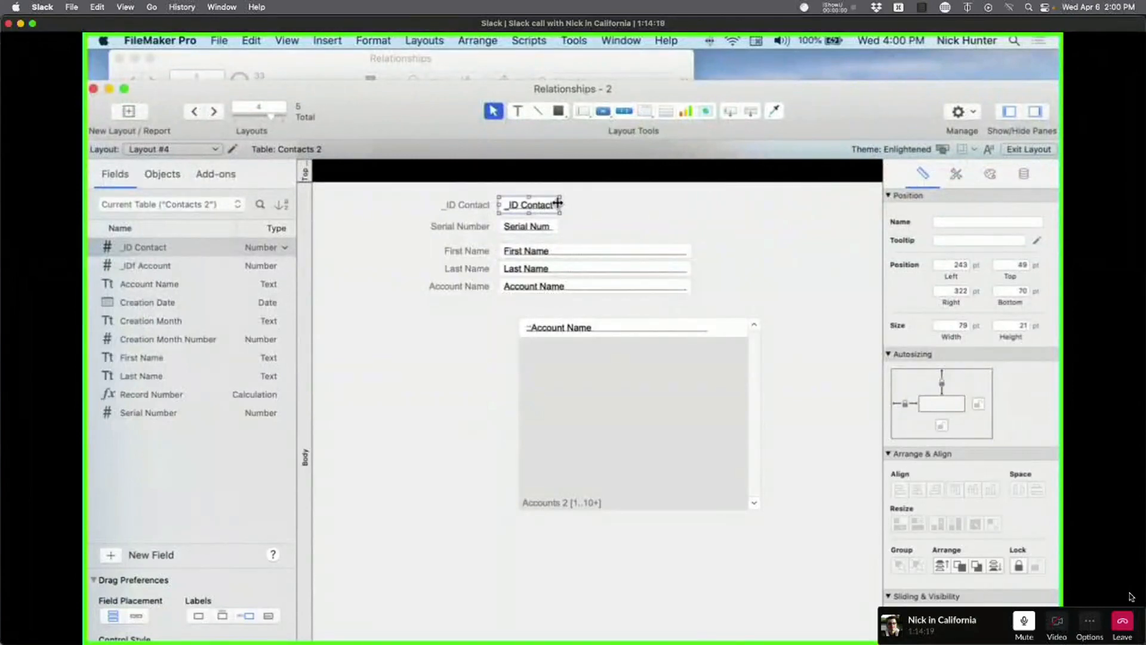
left_click_drag(558, 203, 739, 205)
Set the _ID Contact field's number format to As entered and check the full IDs.
key("super+b")
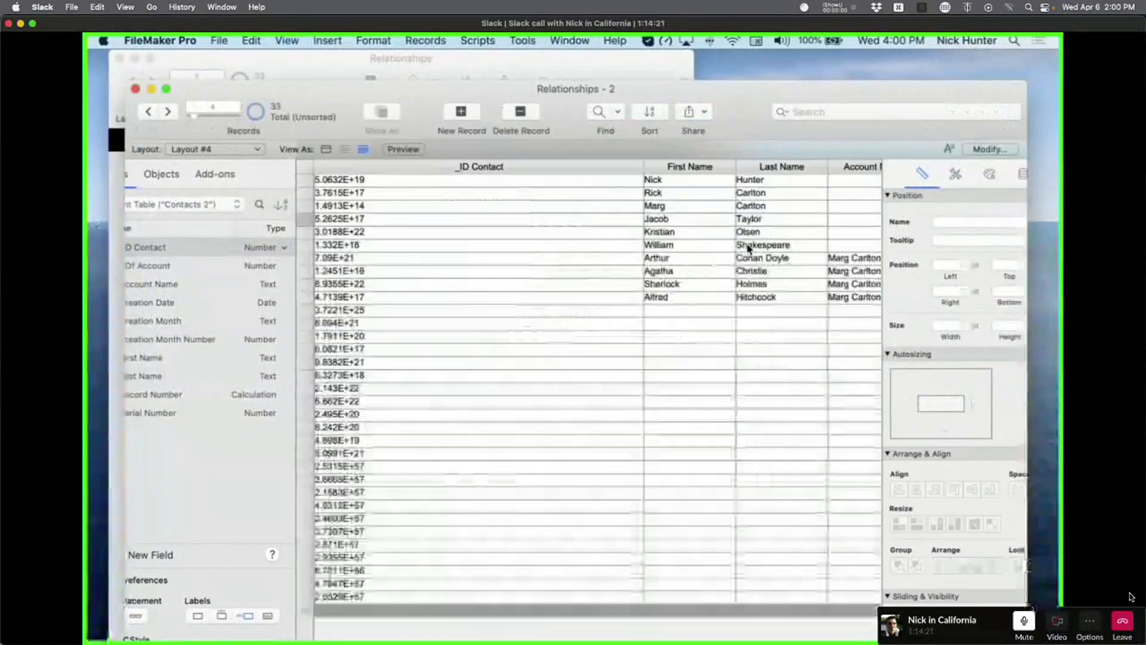
left_click(440, 190)
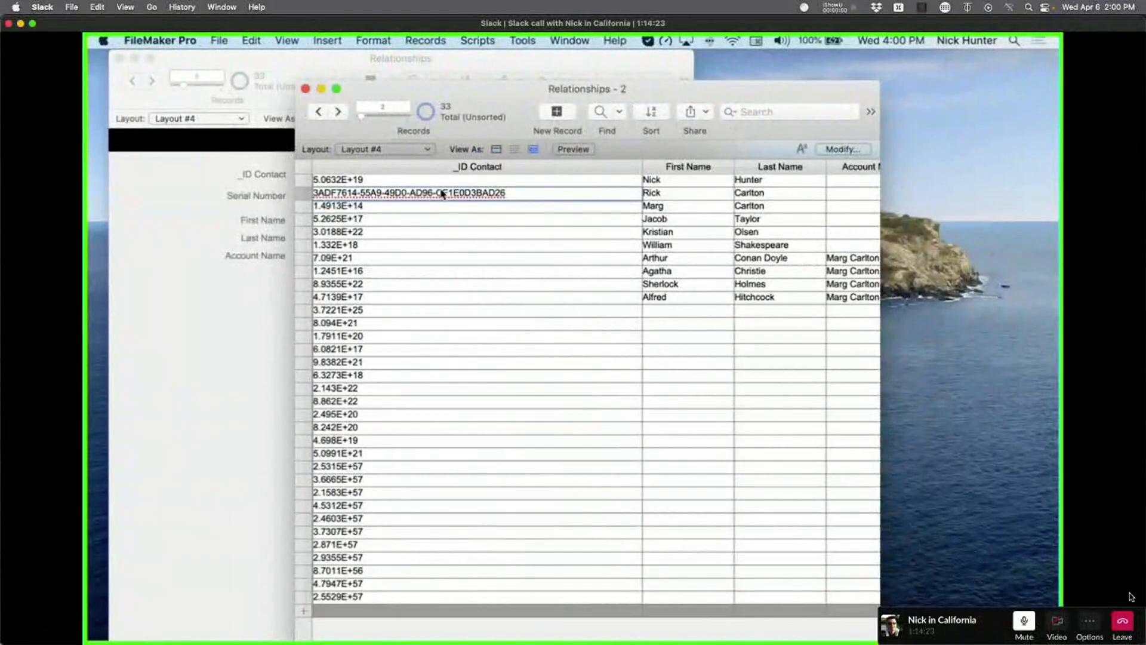
key("super+l")
left_click(573, 205)
left_click(1024, 174)
scroll(1017, 375, "down", 3)
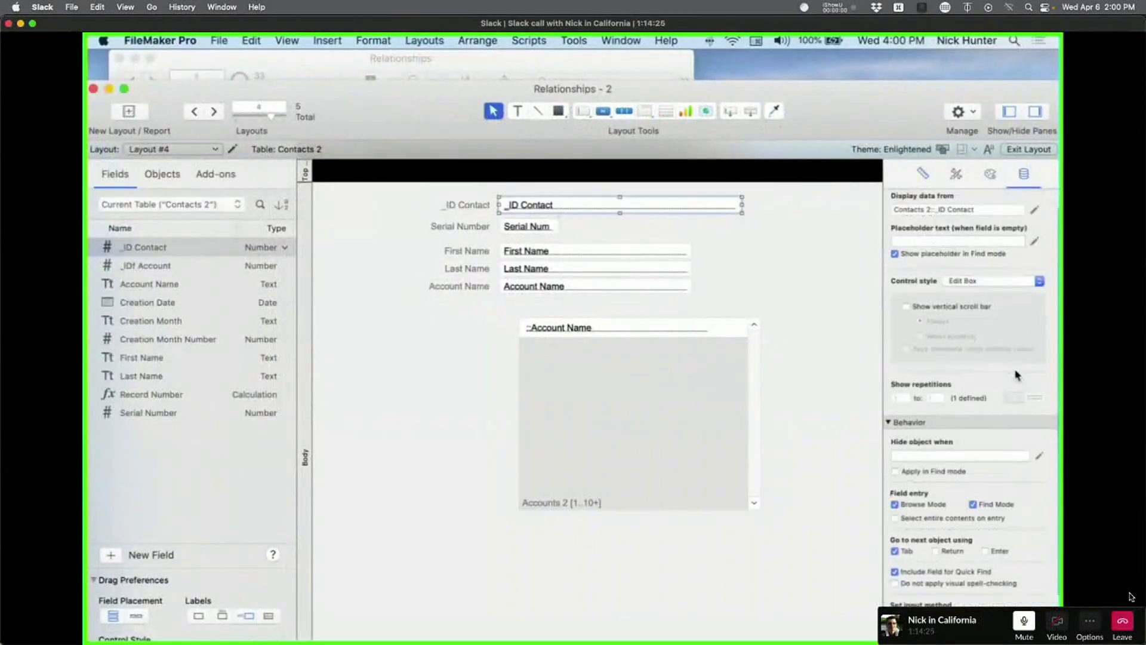
scroll(1017, 375, "down", 4)
left_click(972, 554)
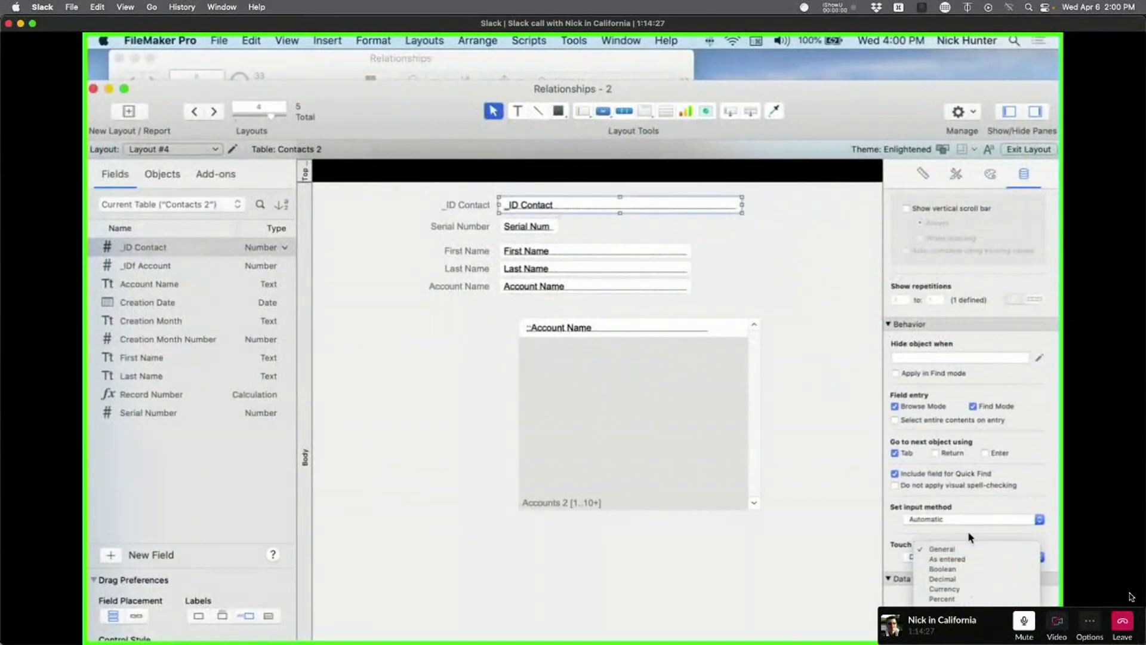
left_click(971, 560)
left_click(427, 357)
key("super+b")
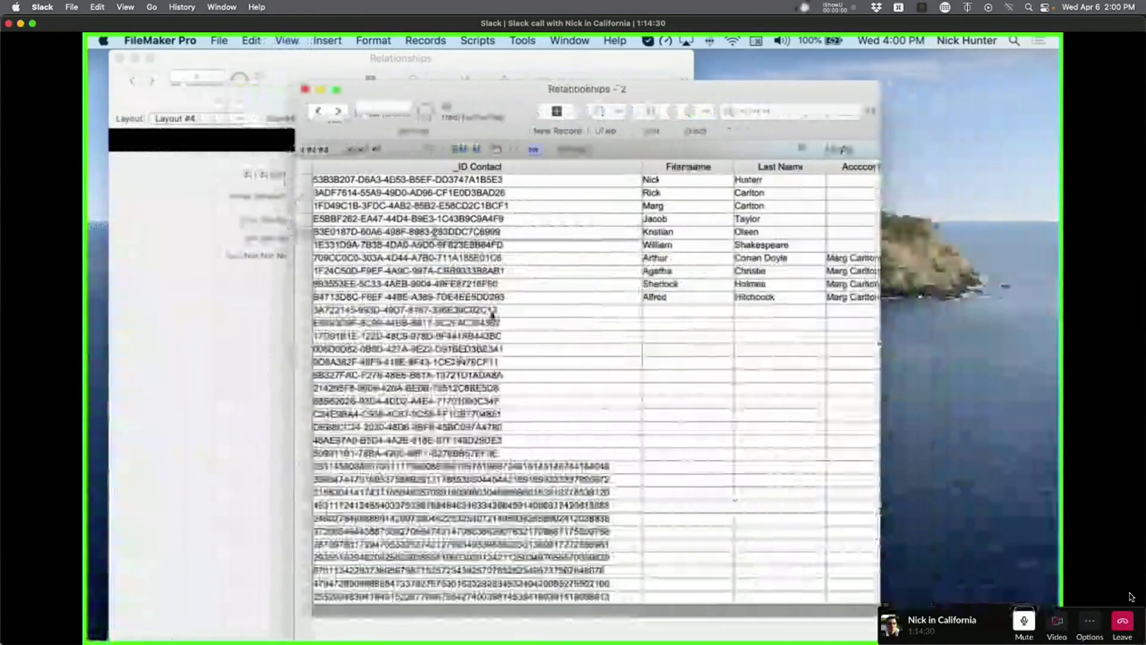
left_click(504, 350)
Enter Layout mode, select the _ID Contact field and look at its number formats before returning to Browse.
left_click(525, 412)
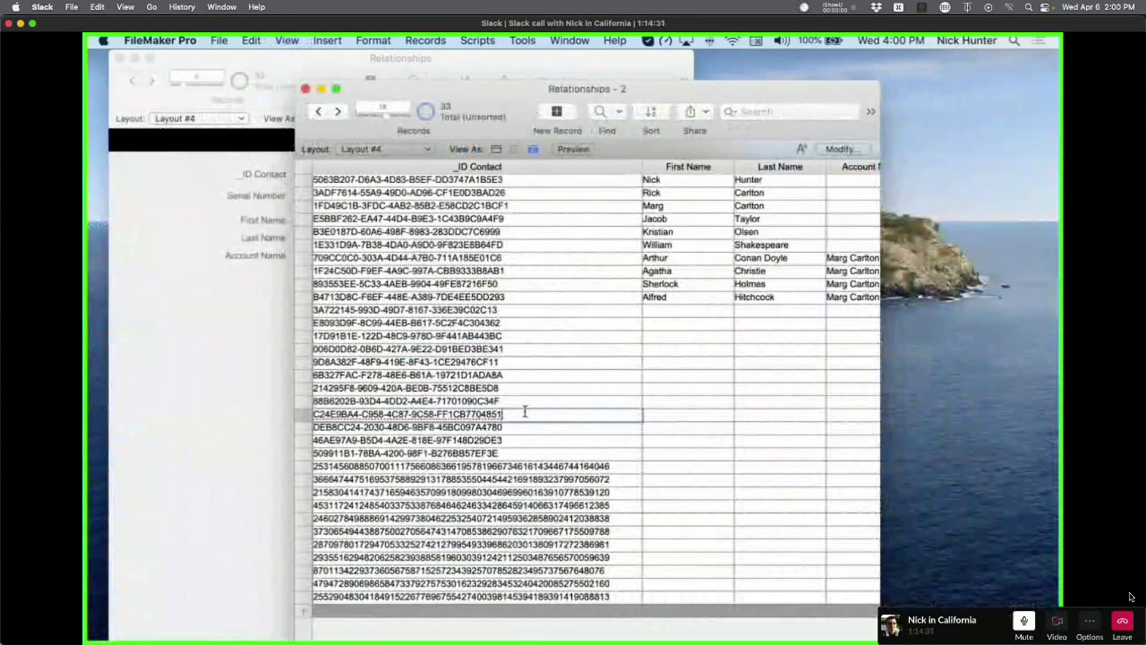
key("super+l")
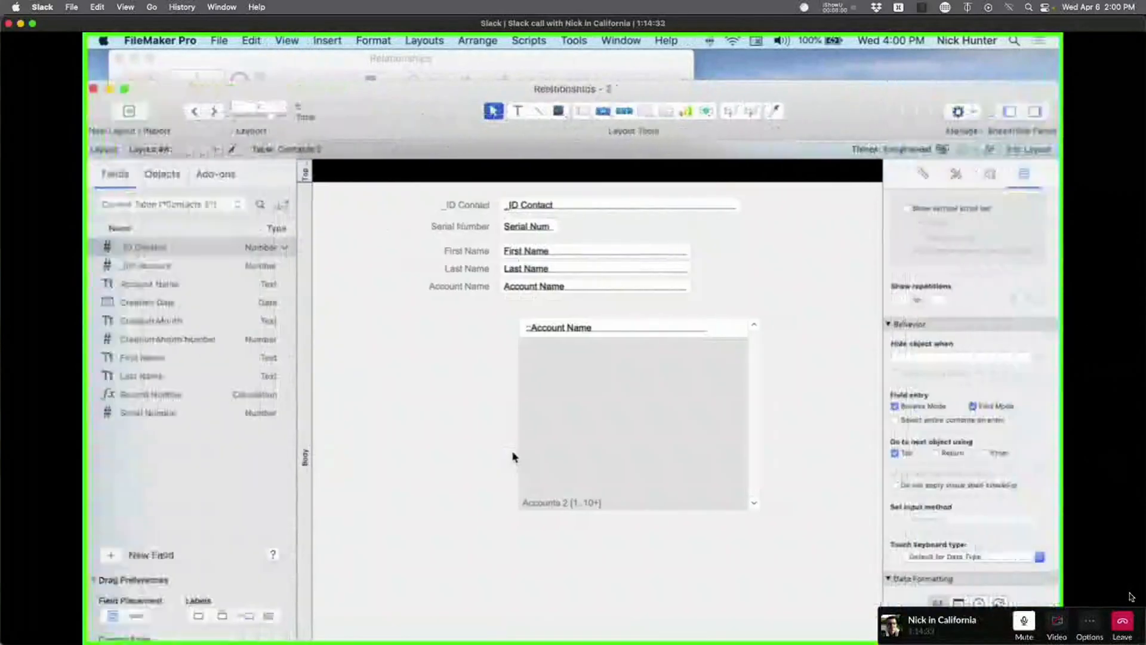
left_click(582, 205)
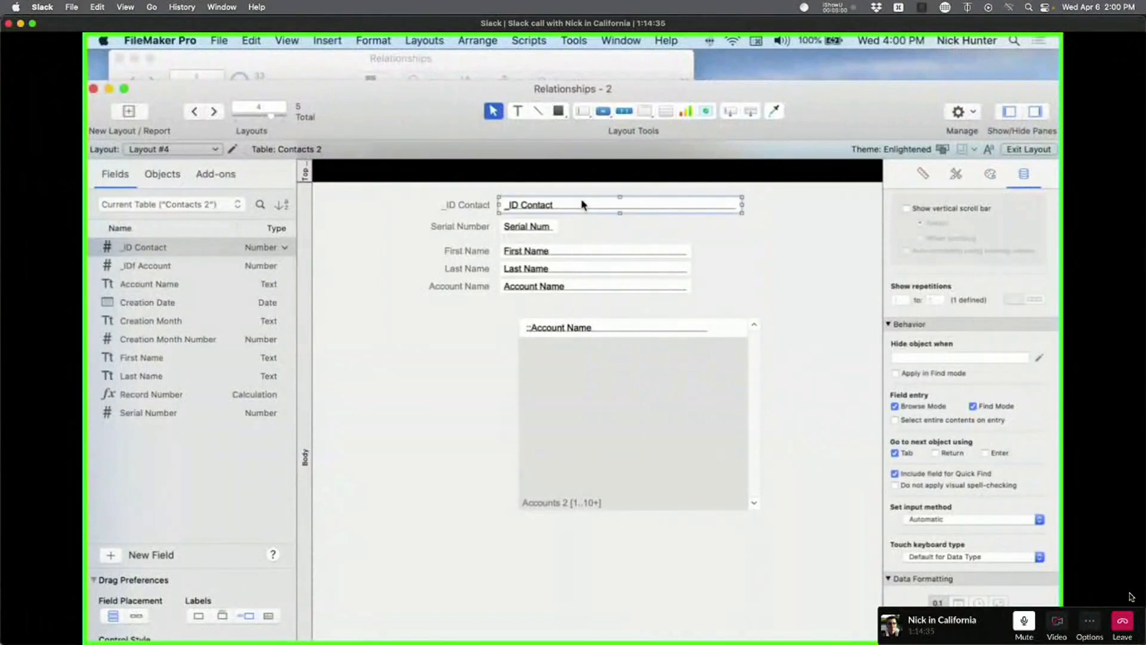
left_click(978, 556)
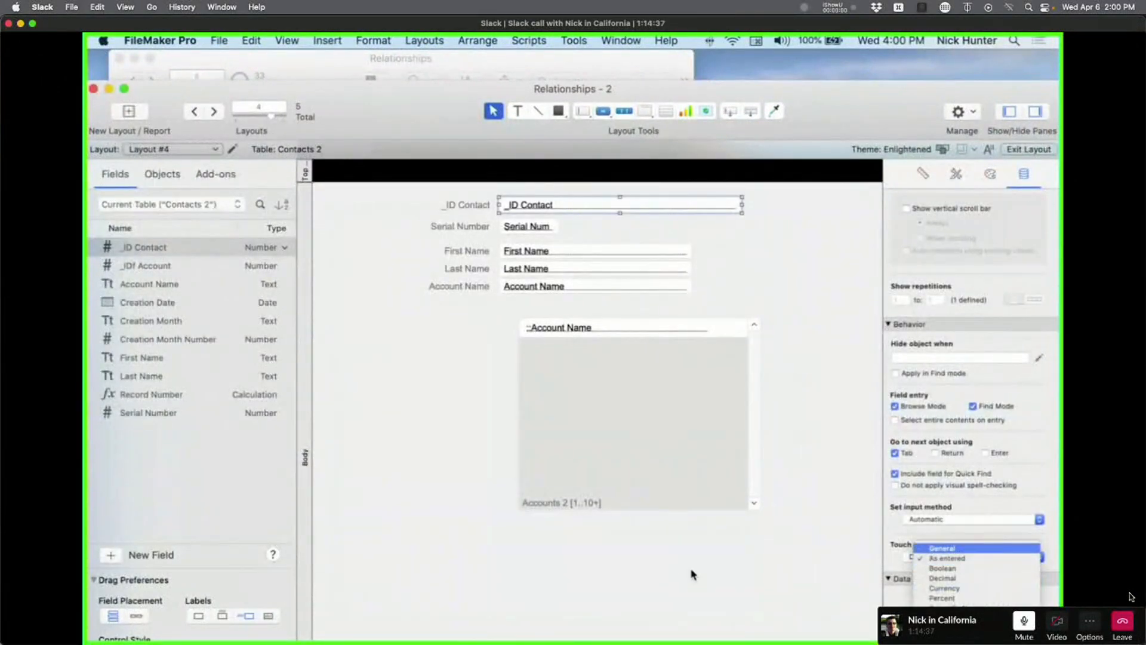
key("super+b")
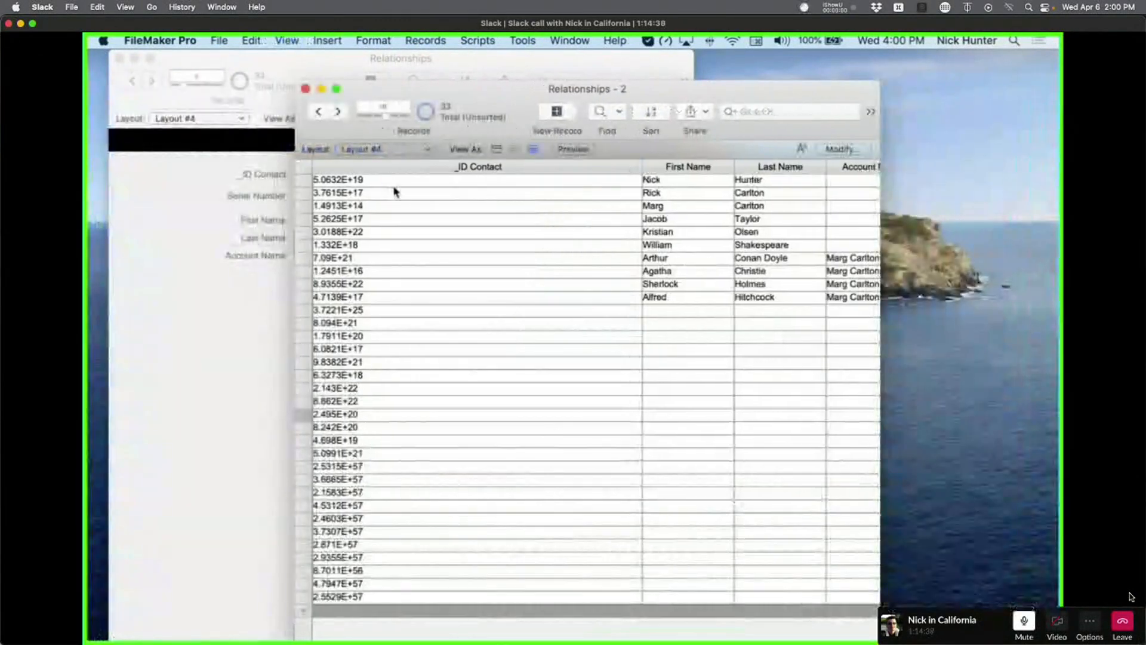
Check the full _ID Contact values of several records, including William Shakespeare's.
left_click(386, 181)
left_click(383, 245)
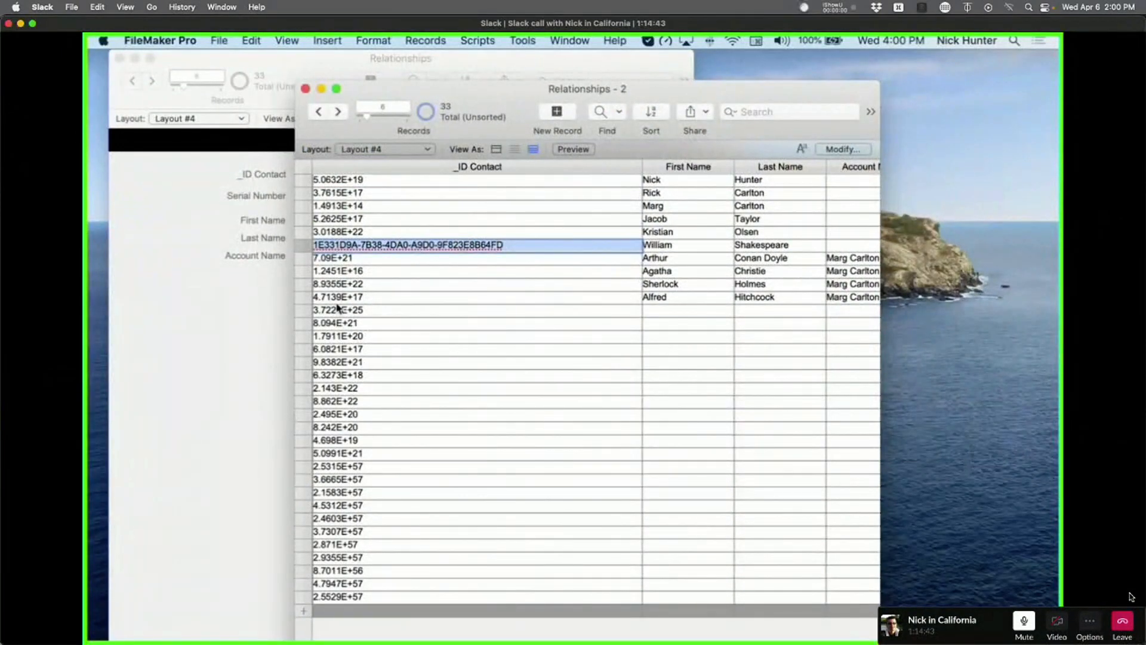
left_click(341, 282)
left_click(359, 311)
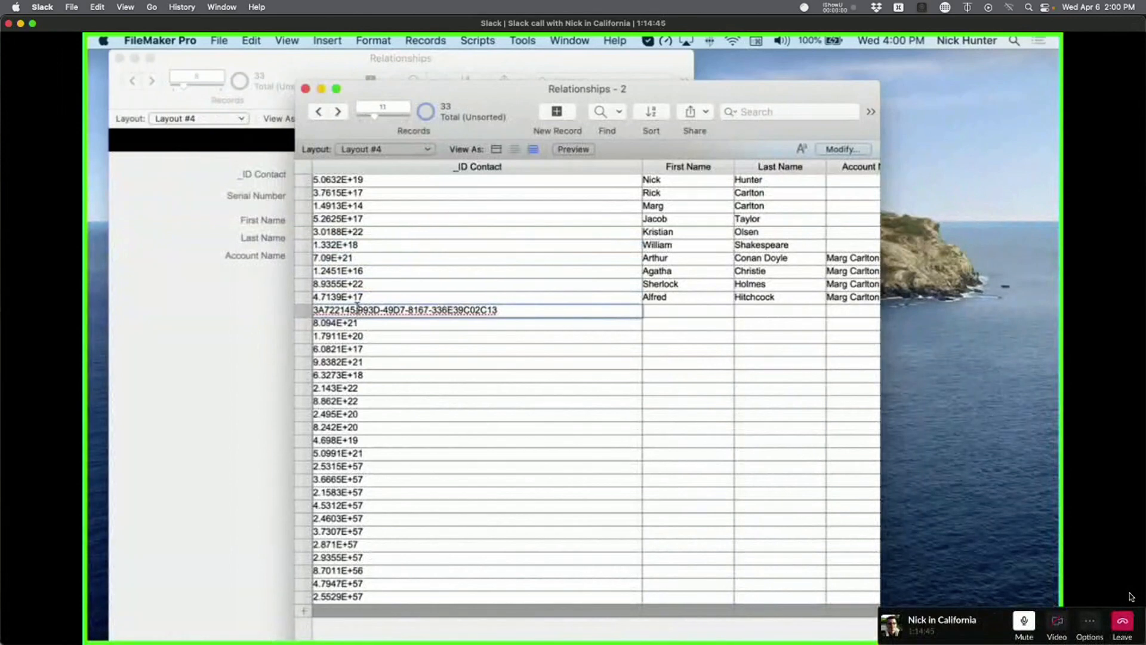
left_click(369, 246)
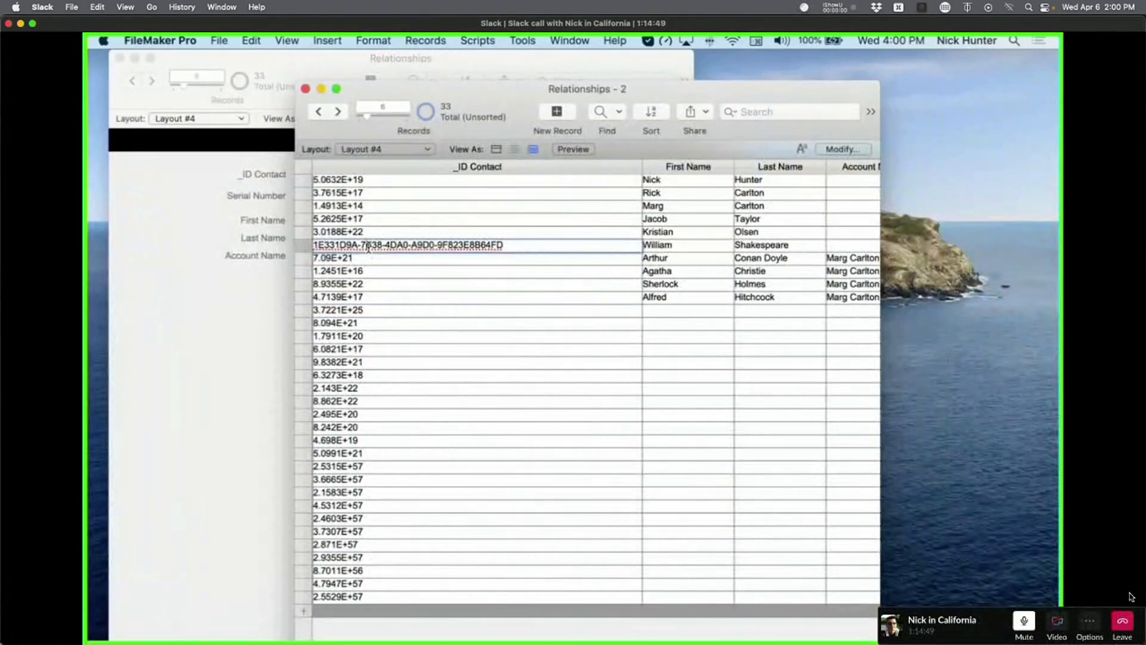
left_click(361, 192)
Return Layout #4 to Layout mode and select the _ID Contact field.
key("super+l")
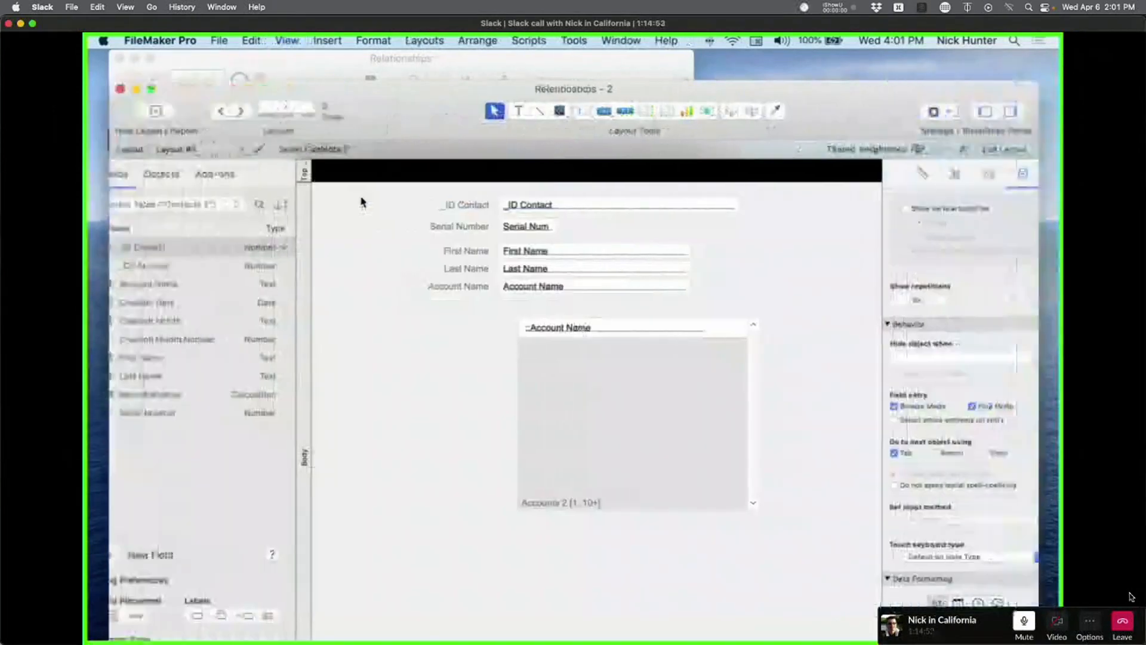
key("super+b")
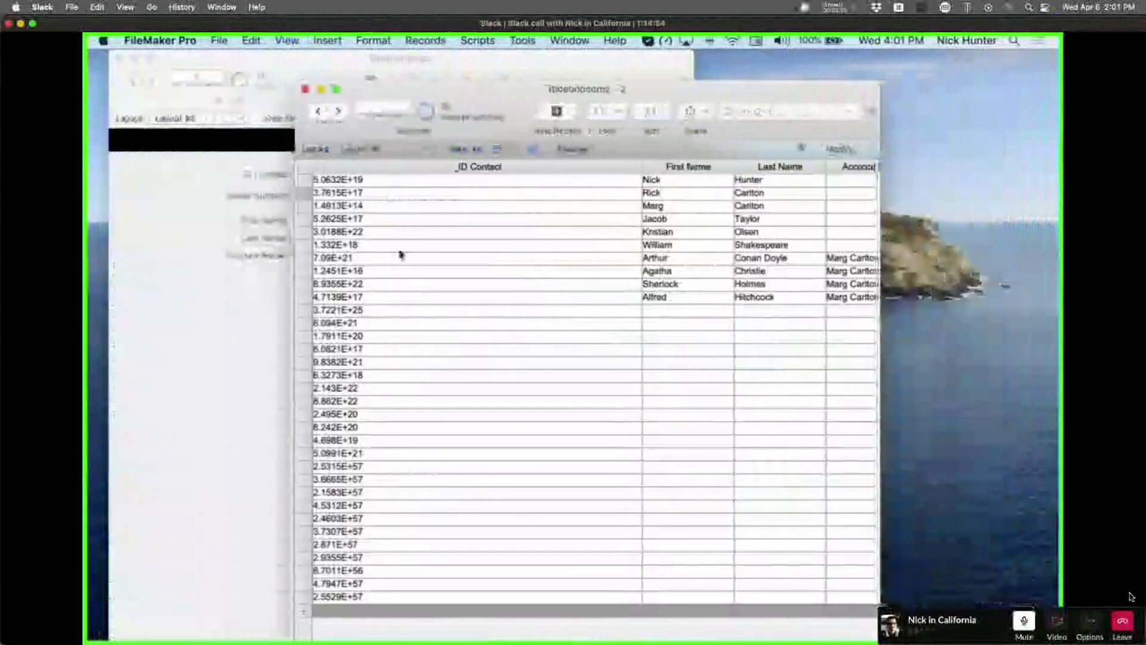
key("super+l")
left_click(553, 207)
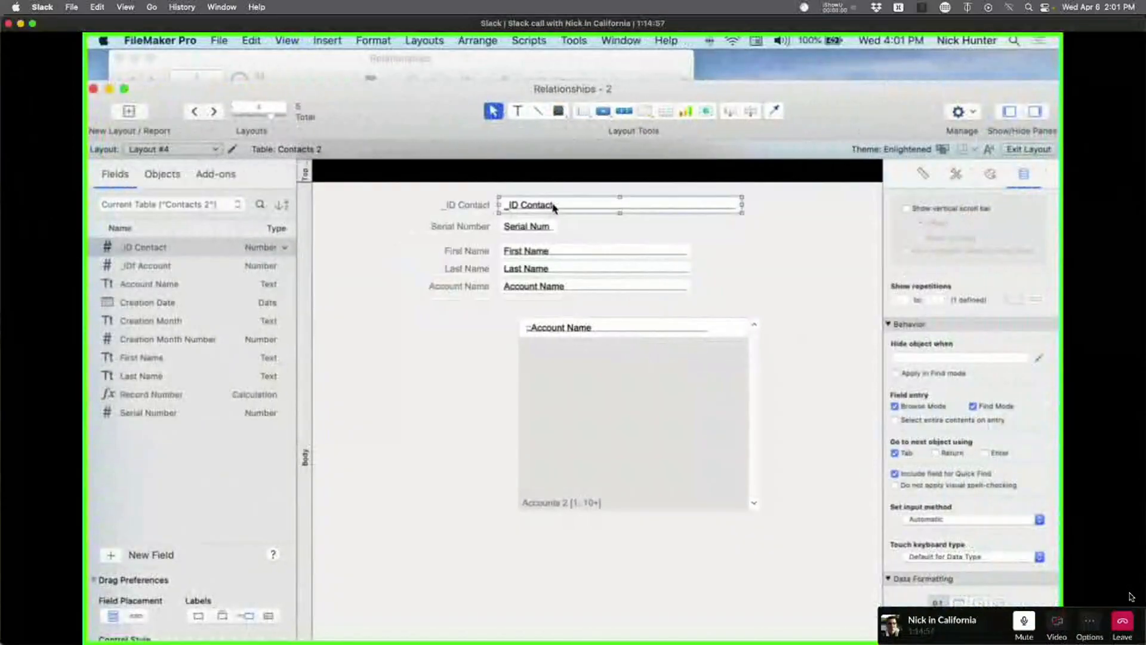
Set _ID Contact's number format to As entered, then check several records' IDs in Browse mode.
left_click(978, 622)
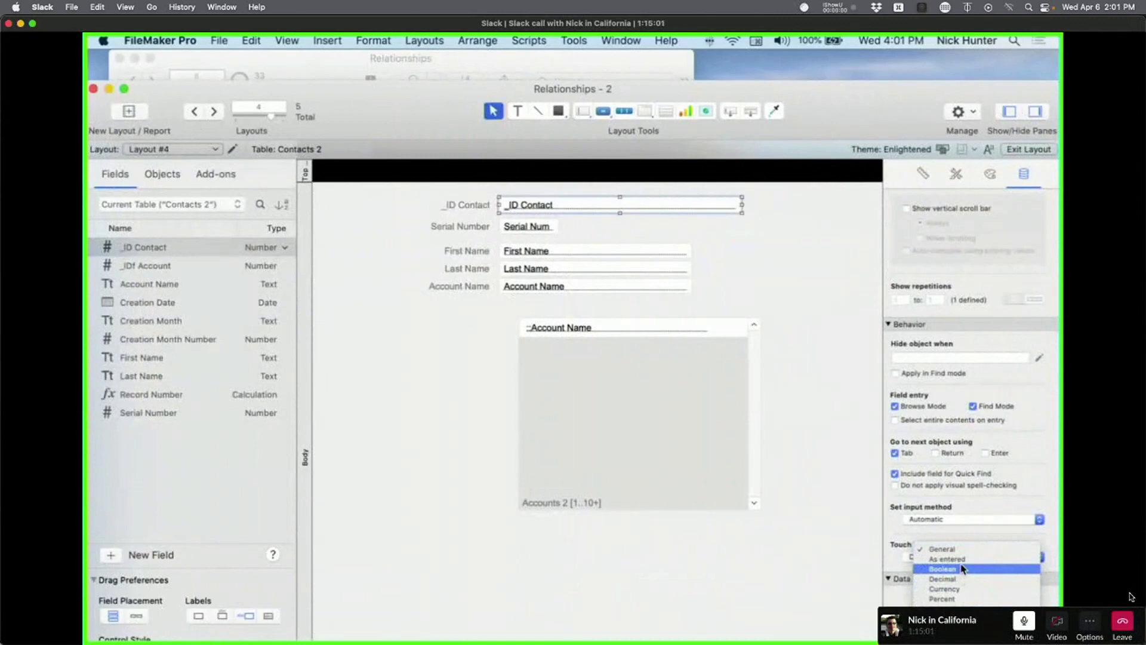
left_click(527, 597)
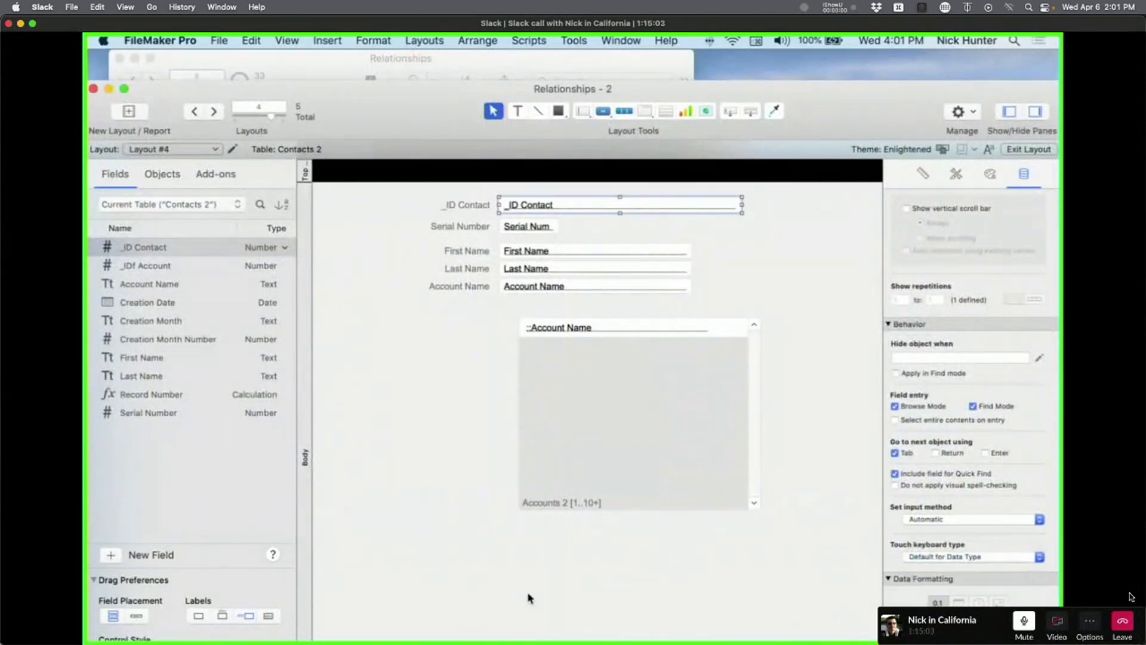
key("super+b")
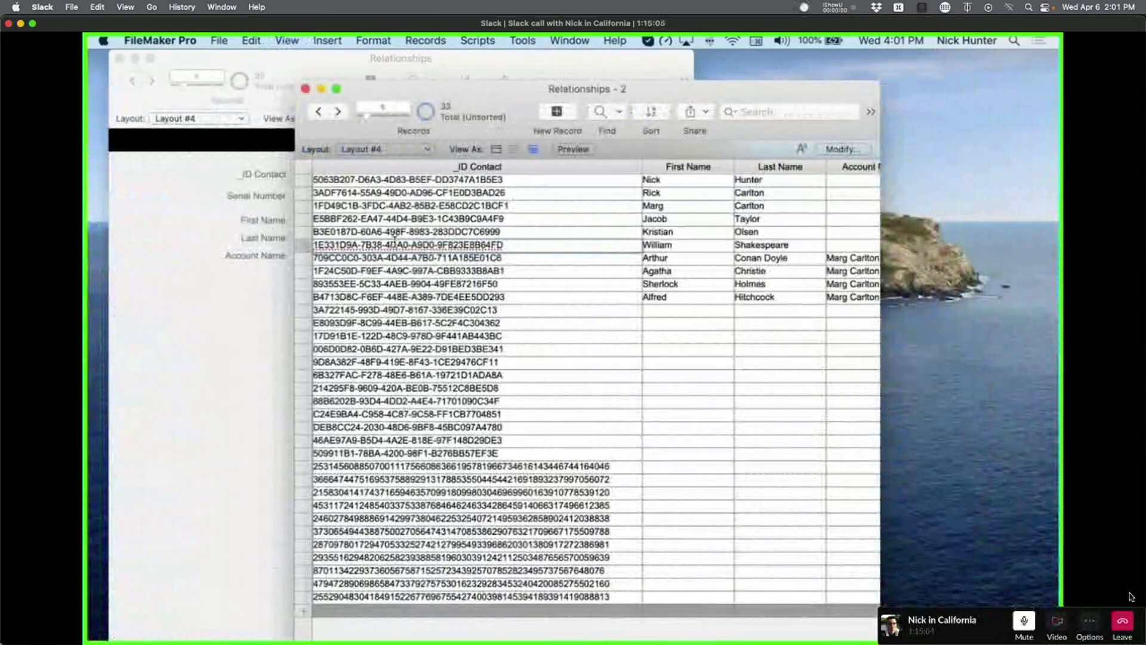
left_click(491, 495)
left_click(500, 544)
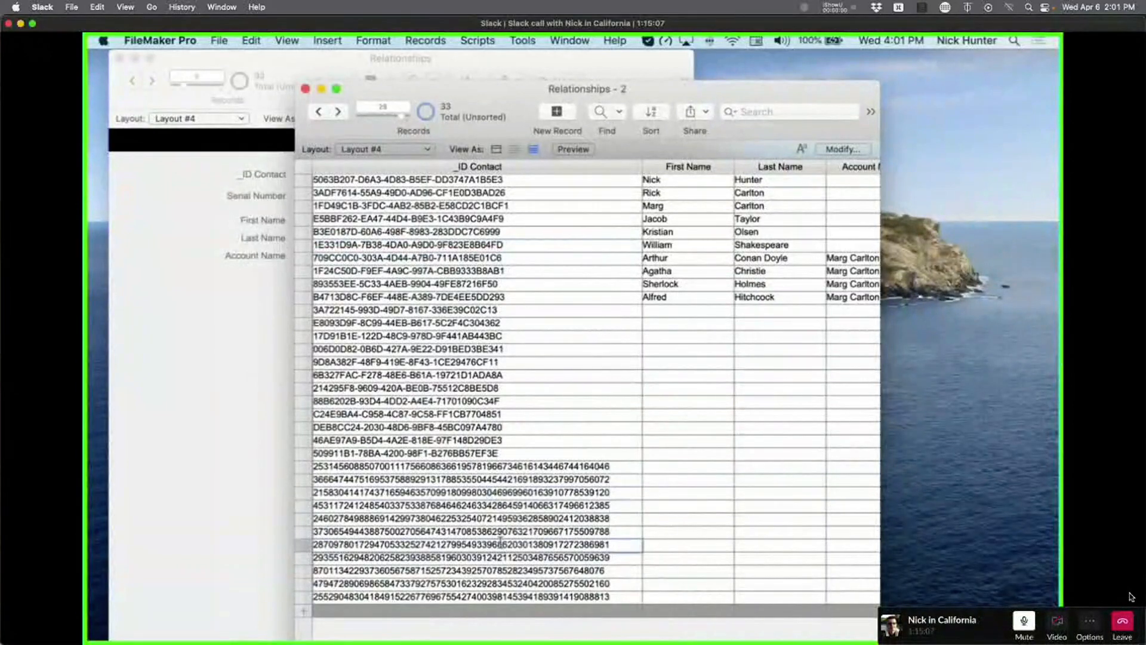
left_click(513, 571)
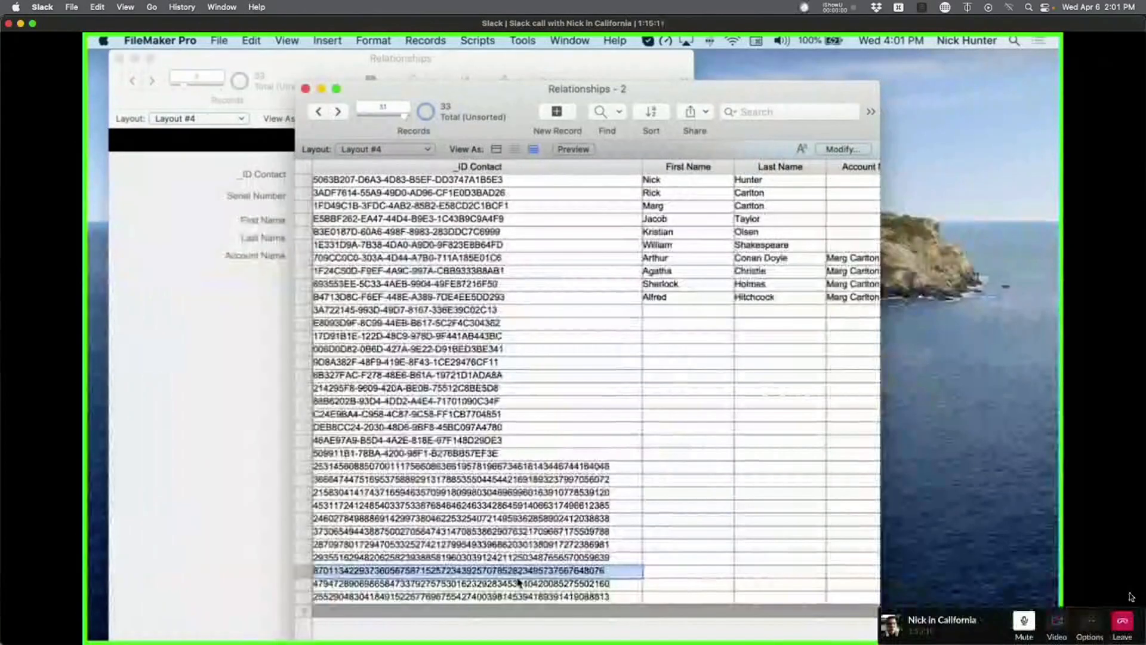
left_click(508, 506)
Confirm the _ID Contact field's format setting in Layout mode, then go back to Browse mode.
key("super+l")
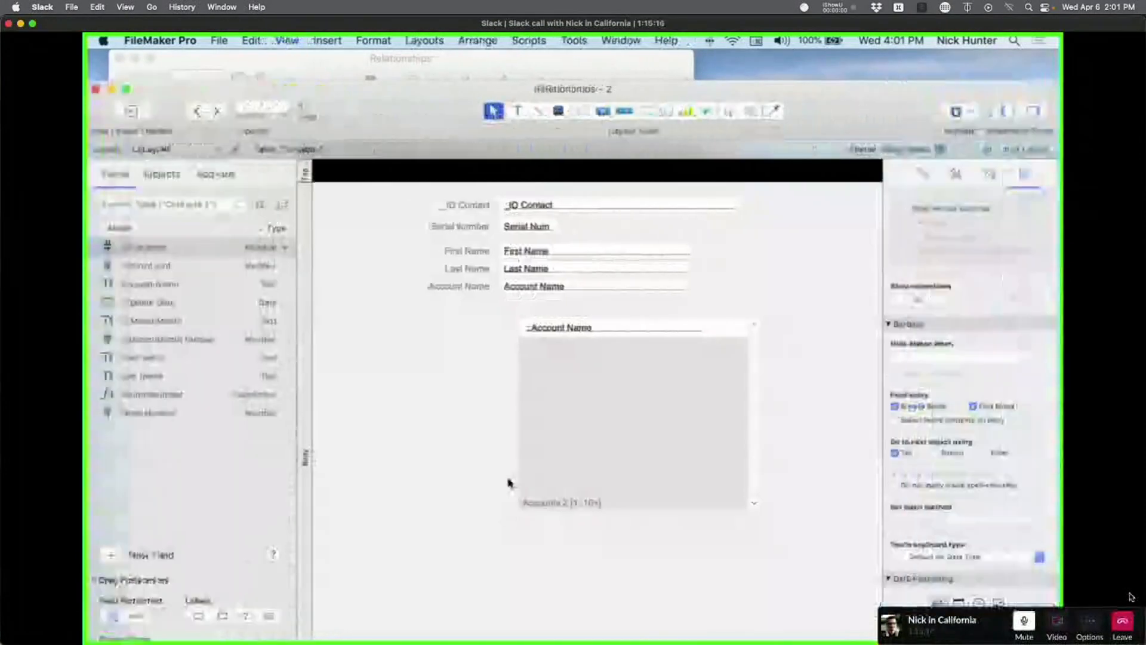
left_click(561, 209)
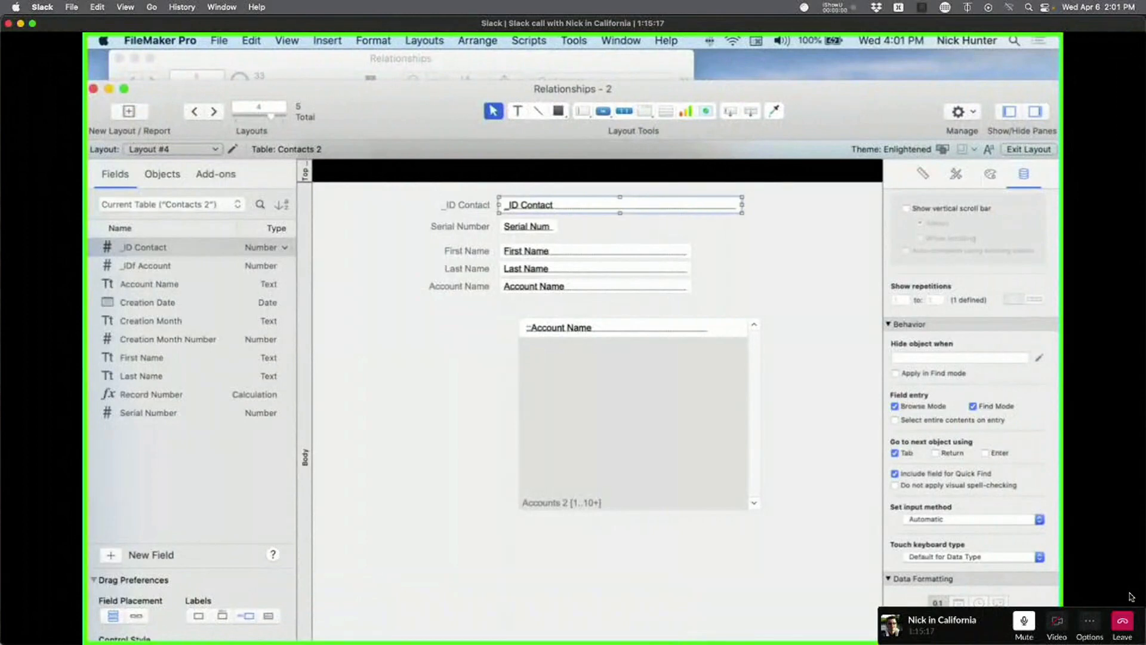
left_click(979, 620)
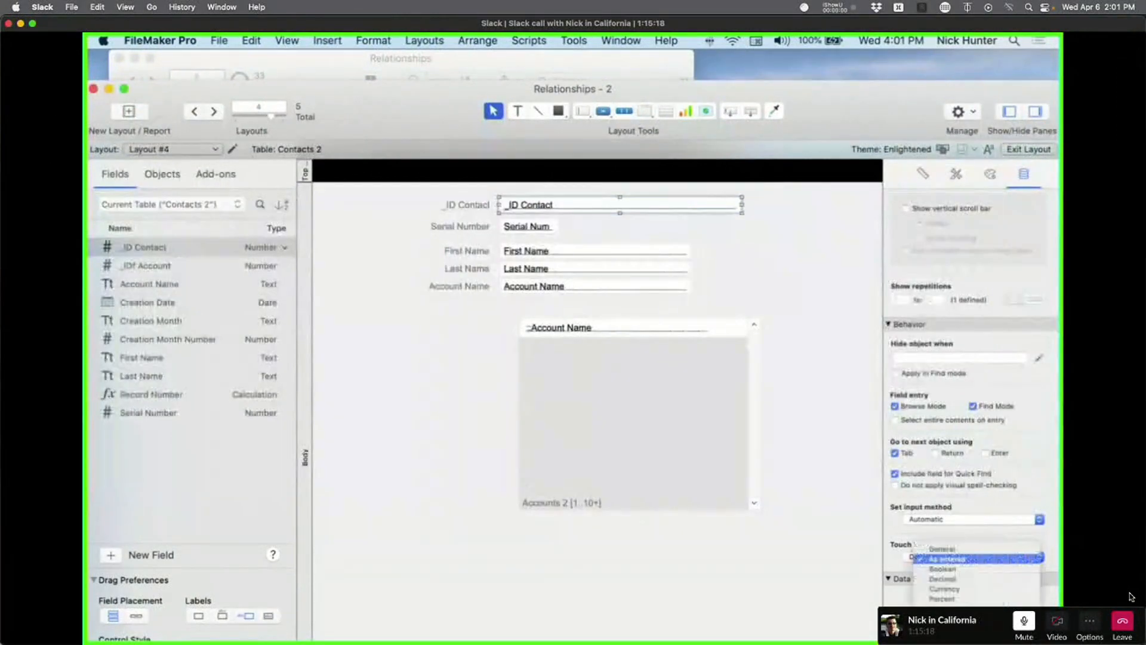
left_click(572, 550)
left_click(548, 562)
key("super+b")
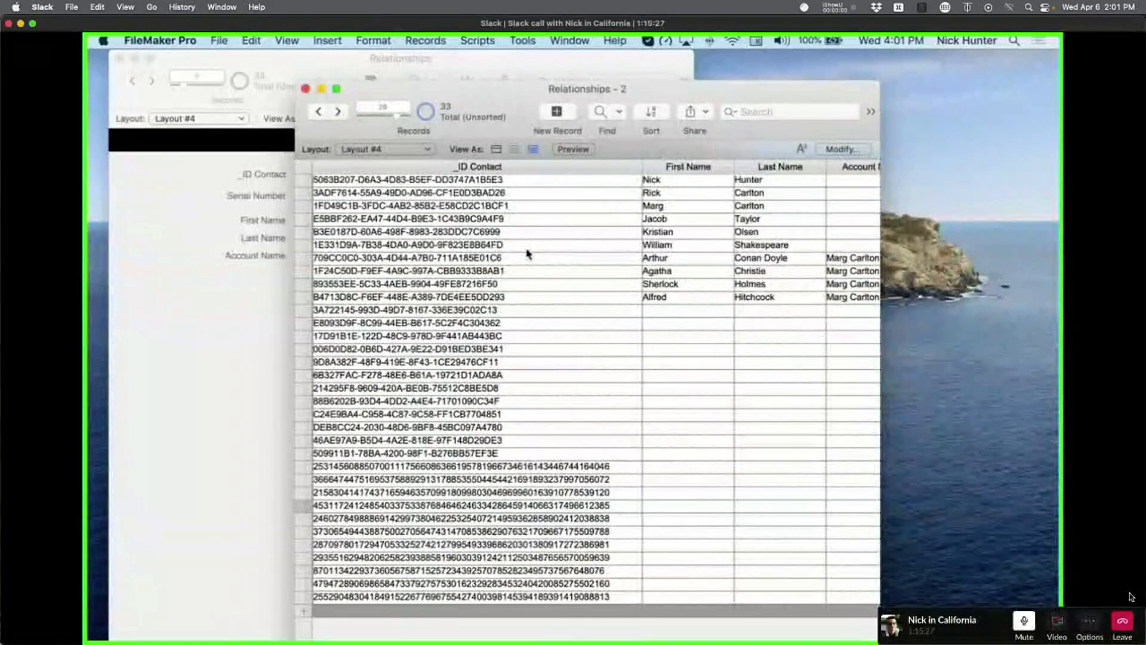
In Manage Database, change the Contacts table's _ID Contact field type to Text.
key("super+shift+d")
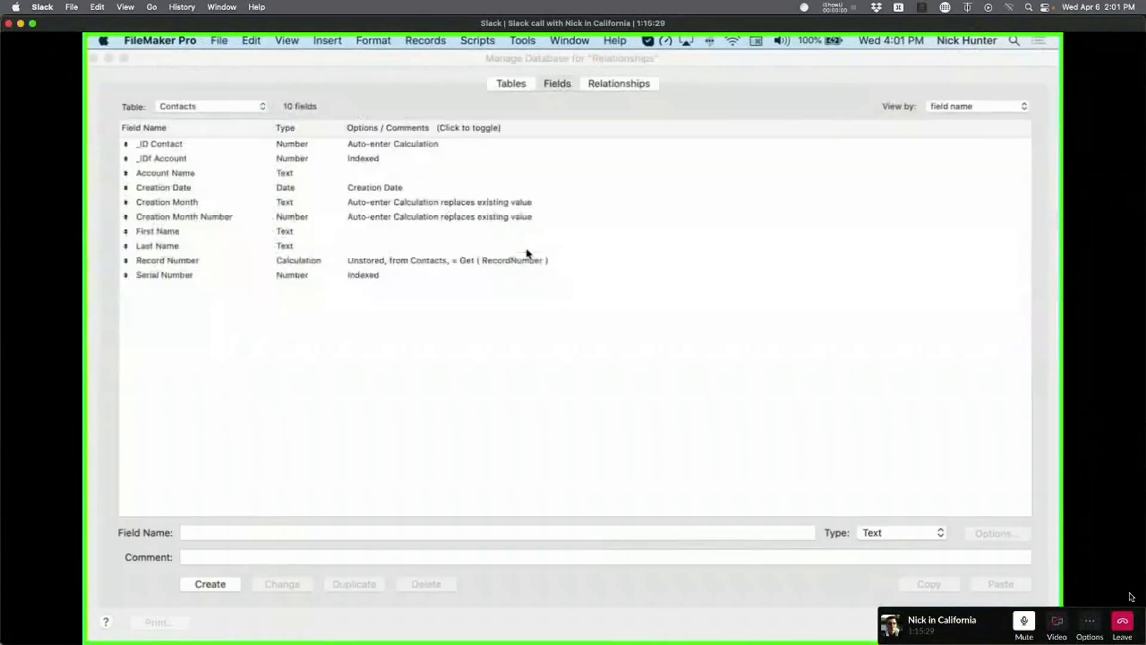
left_click(631, 88)
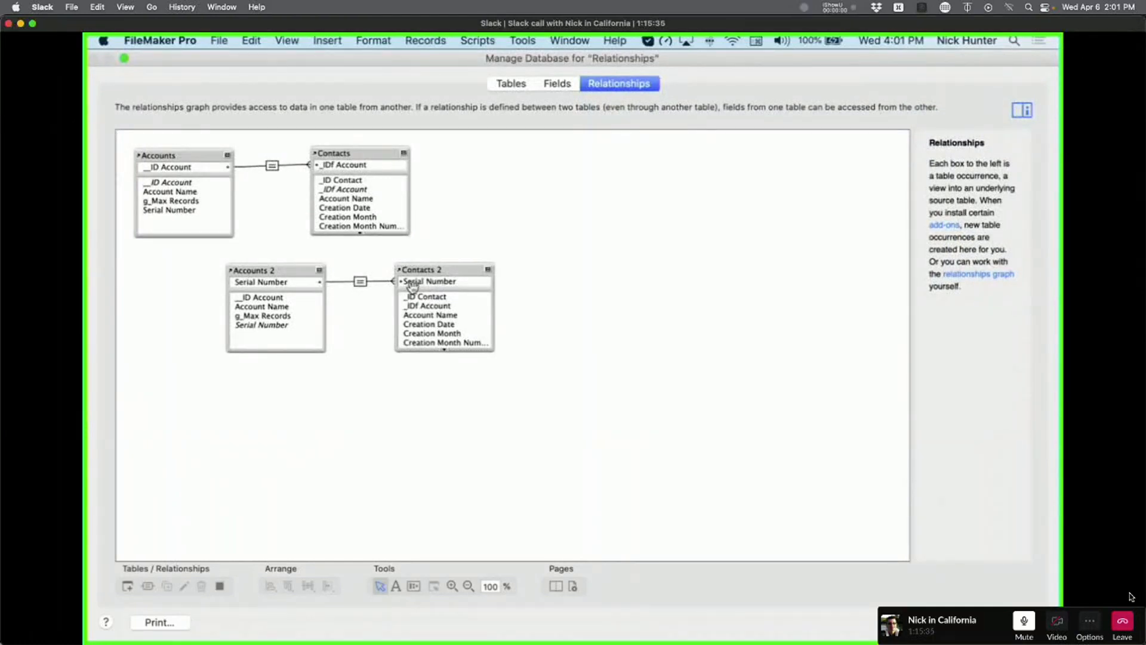
left_click(557, 84)
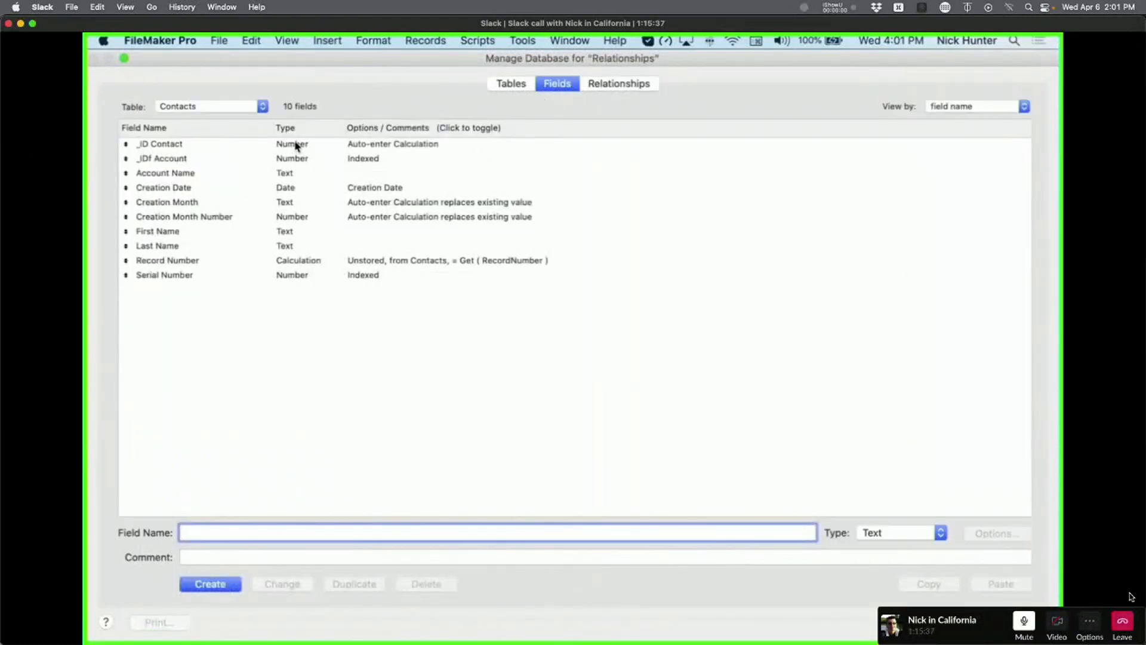
left_click(296, 146)
left_click(898, 531)
left_click(895, 532)
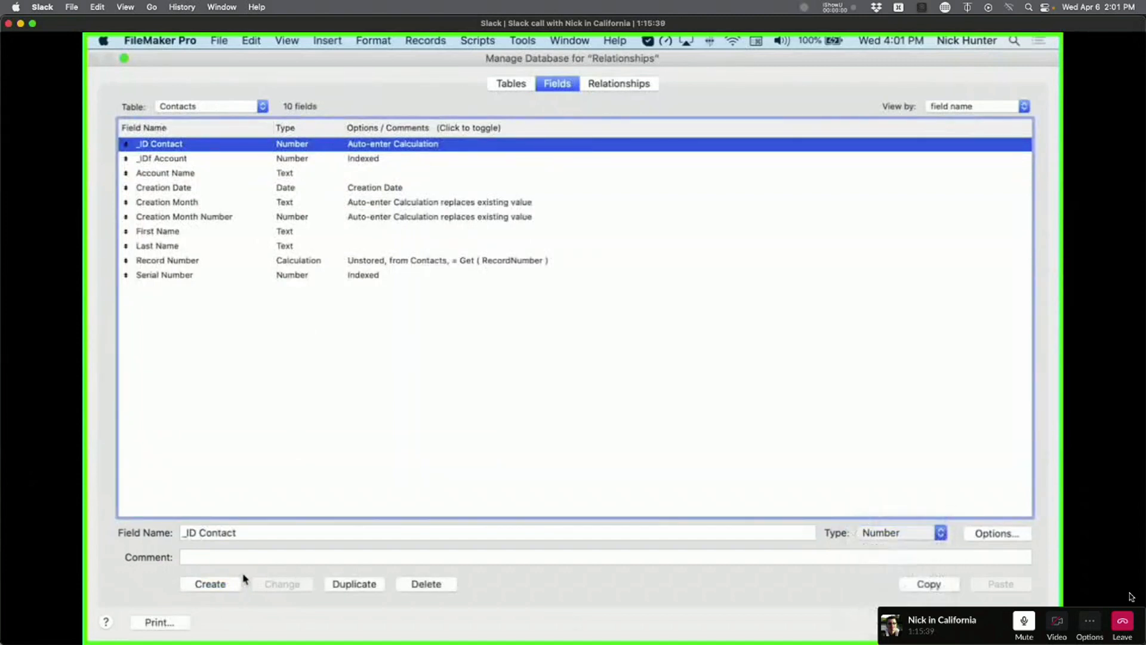
left_click(285, 586)
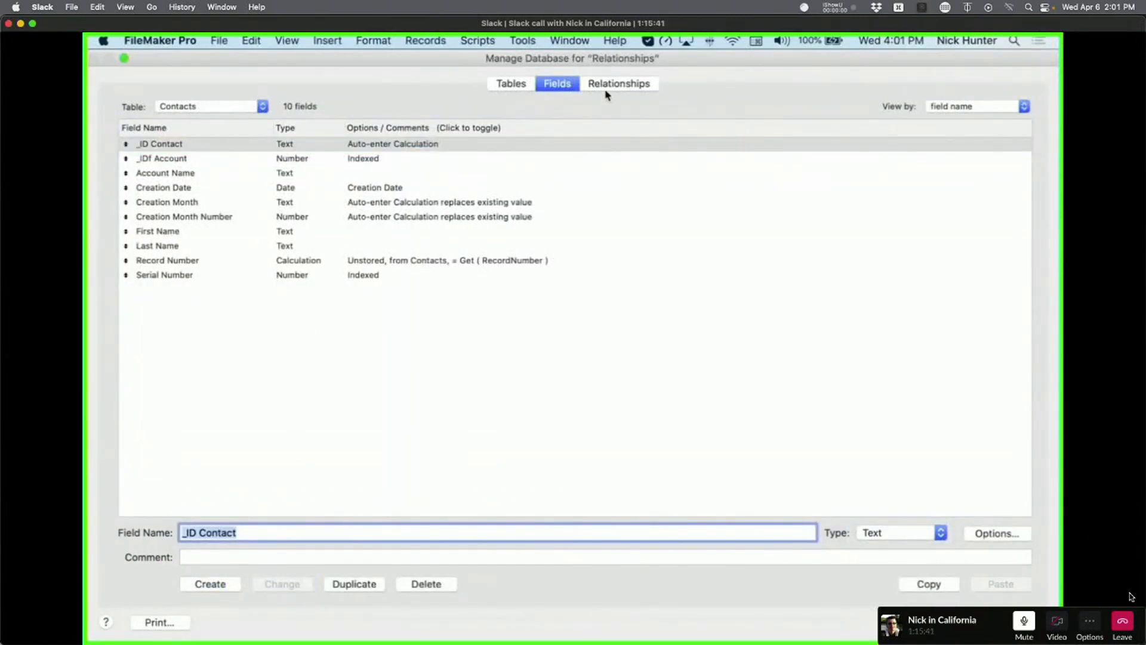
In the Accounts table, change _ID Account to Text and open its field options.
left_click(189, 108)
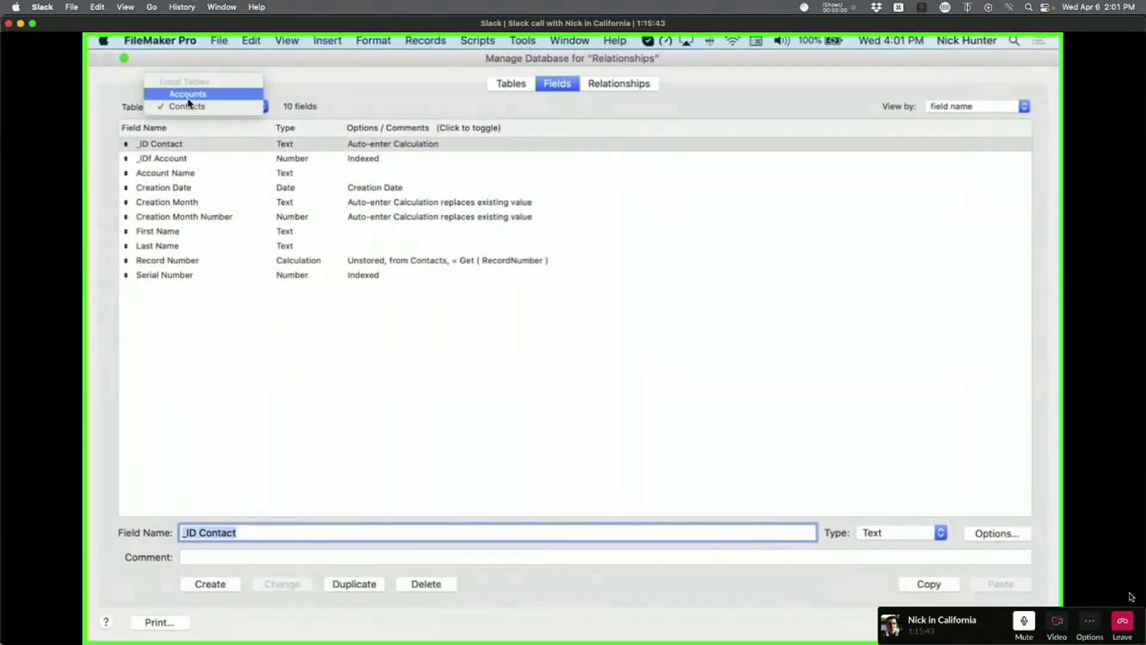
left_click(187, 146)
left_click(186, 158)
left_click(189, 106)
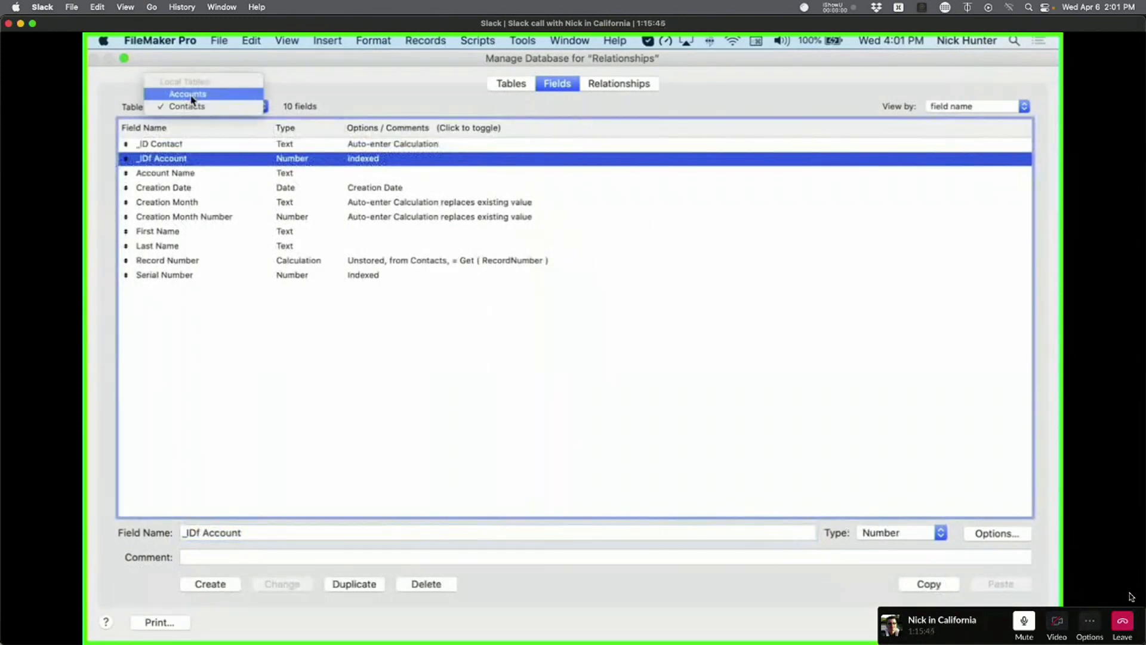
left_click(190, 95)
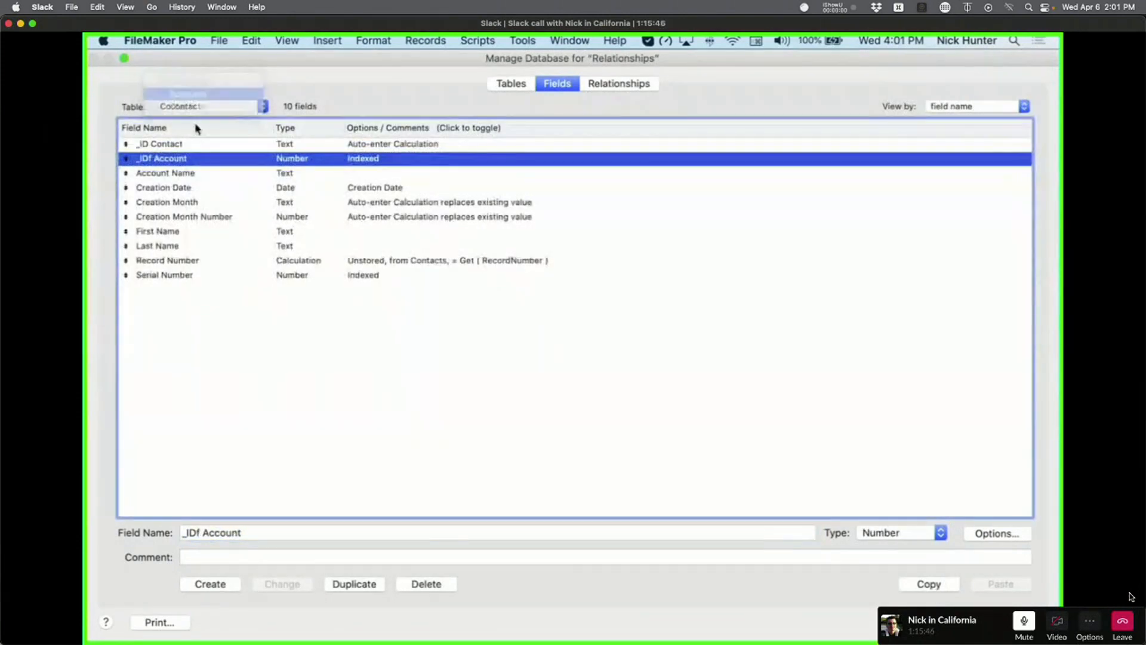
left_click(917, 532)
left_click(917, 518)
left_click(281, 583)
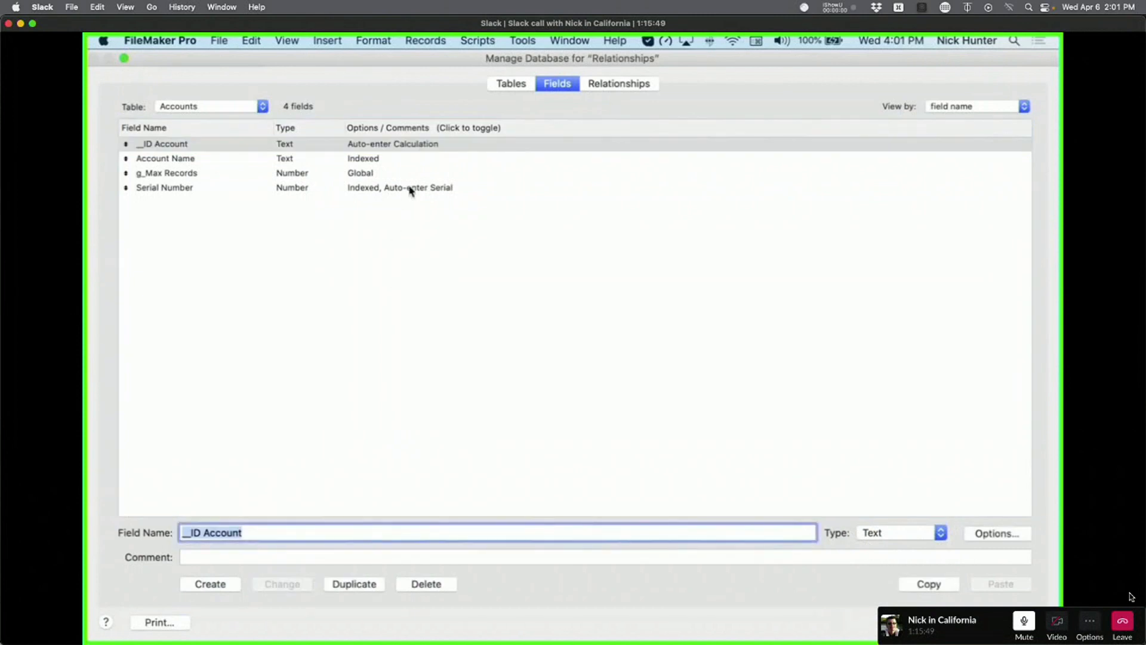
left_click(412, 149)
double_click(411, 149)
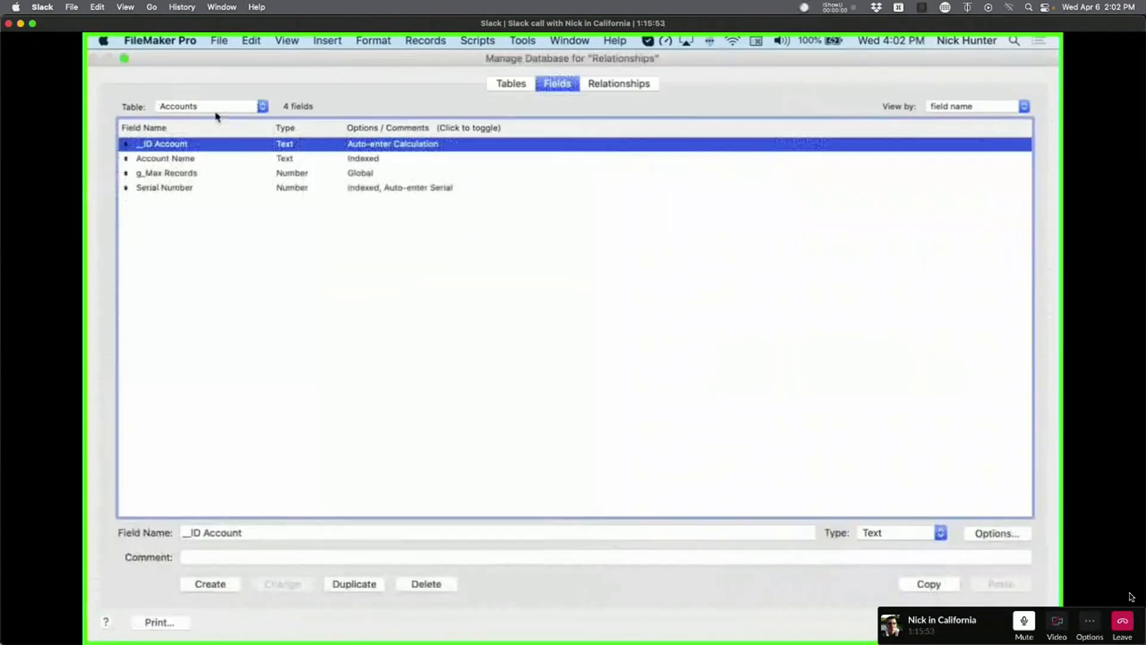
Switch back to the Contacts table and select the _IDf Account field.
left_click(208, 106)
left_click(218, 117)
left_click(273, 159)
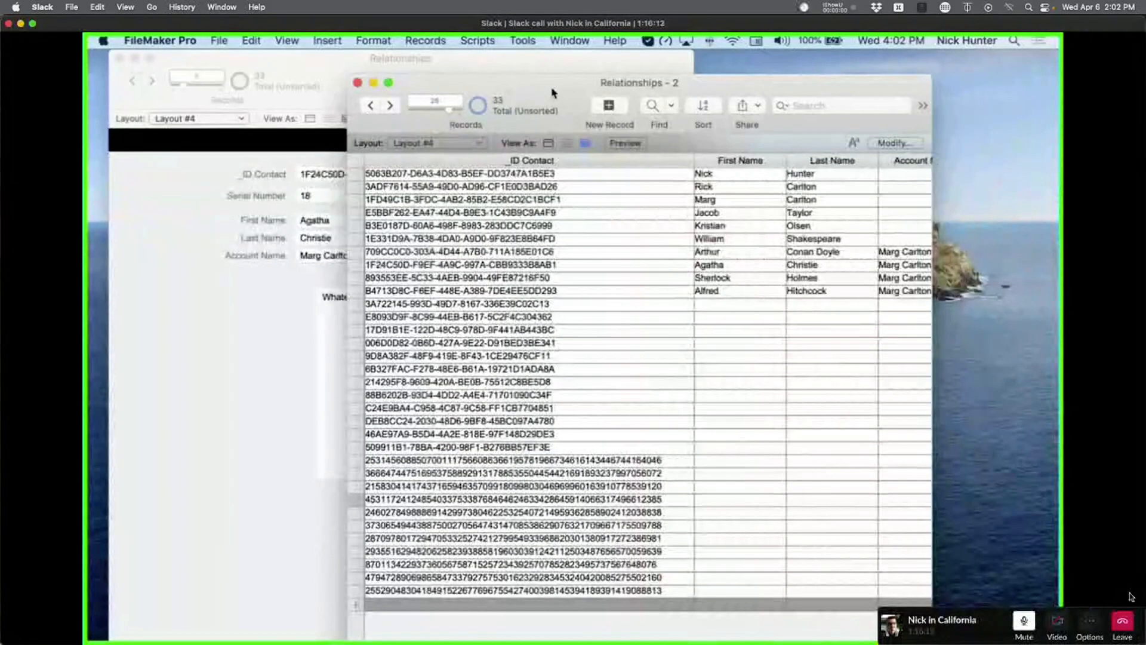
In Manage Database, change _ID Contact's type back to Number.
key("super+shift+d")
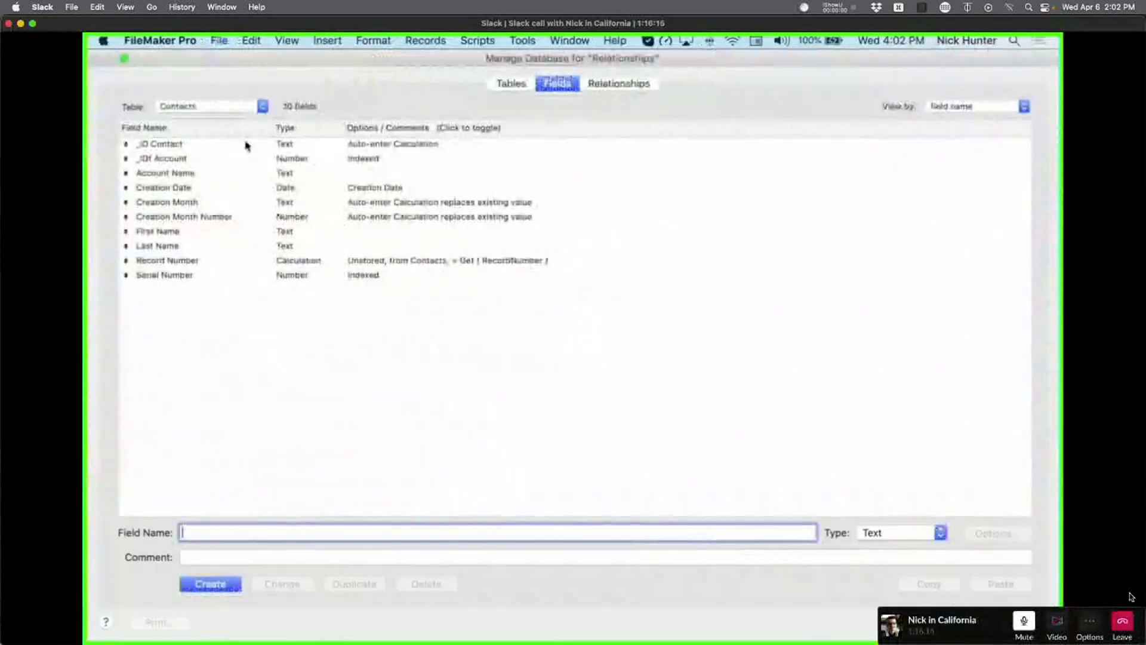
left_click(249, 145)
left_click(901, 532)
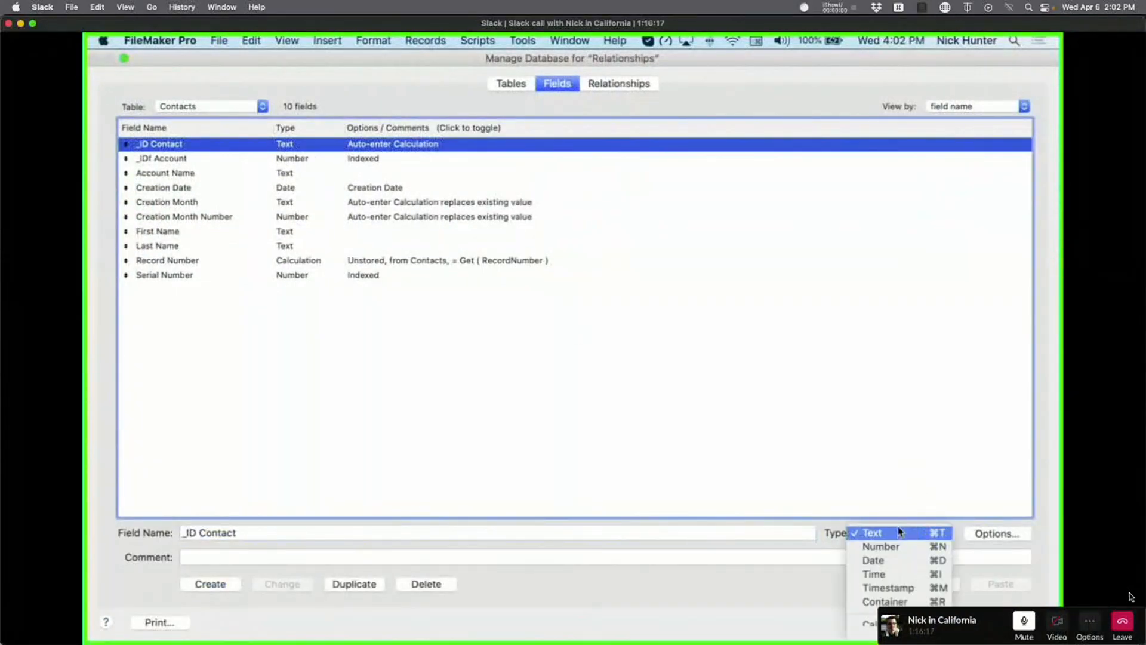
left_click(883, 544)
left_click(299, 584)
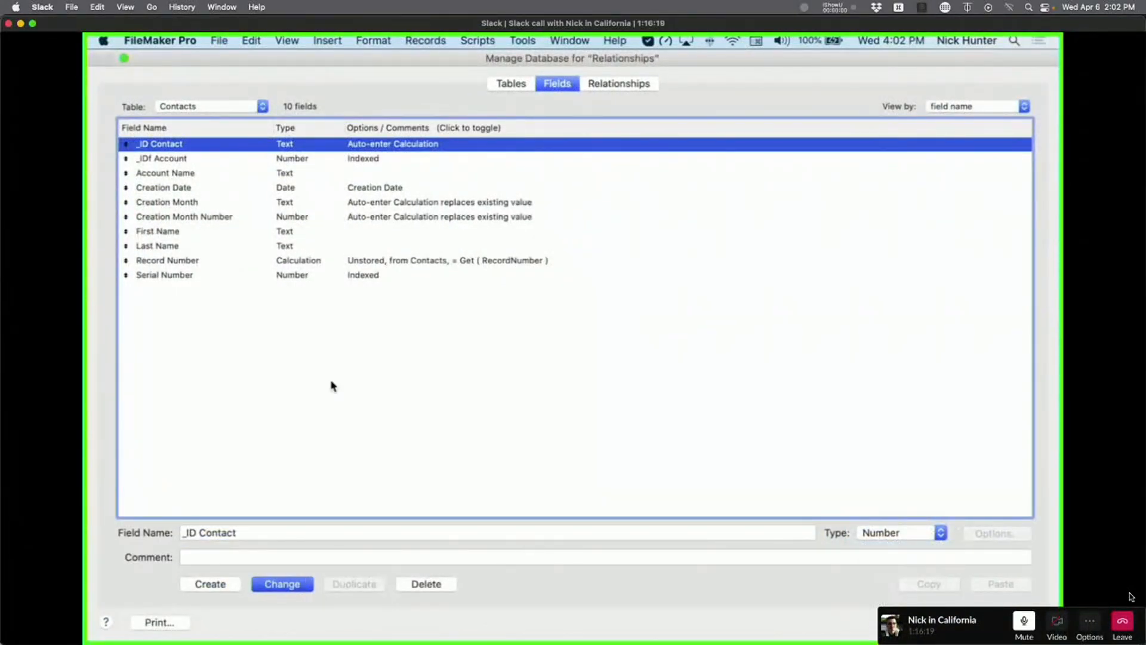
Switch to the Accounts table and change _ID Account's type back to Number.
left_click(349, 159)
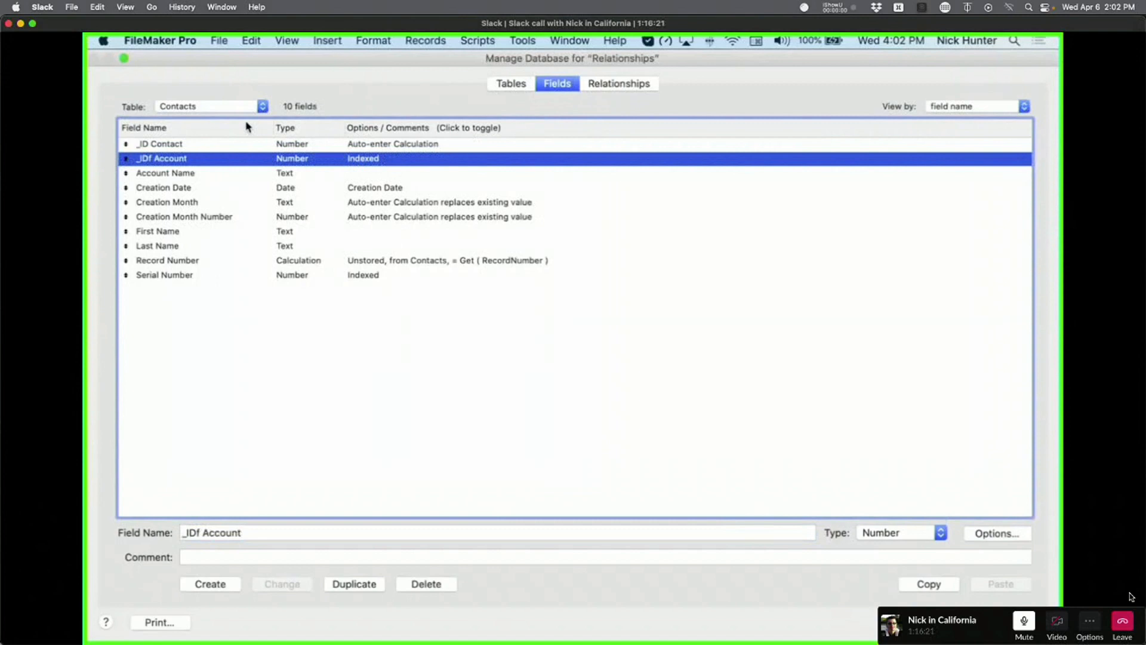
left_click(204, 102)
left_click(212, 106)
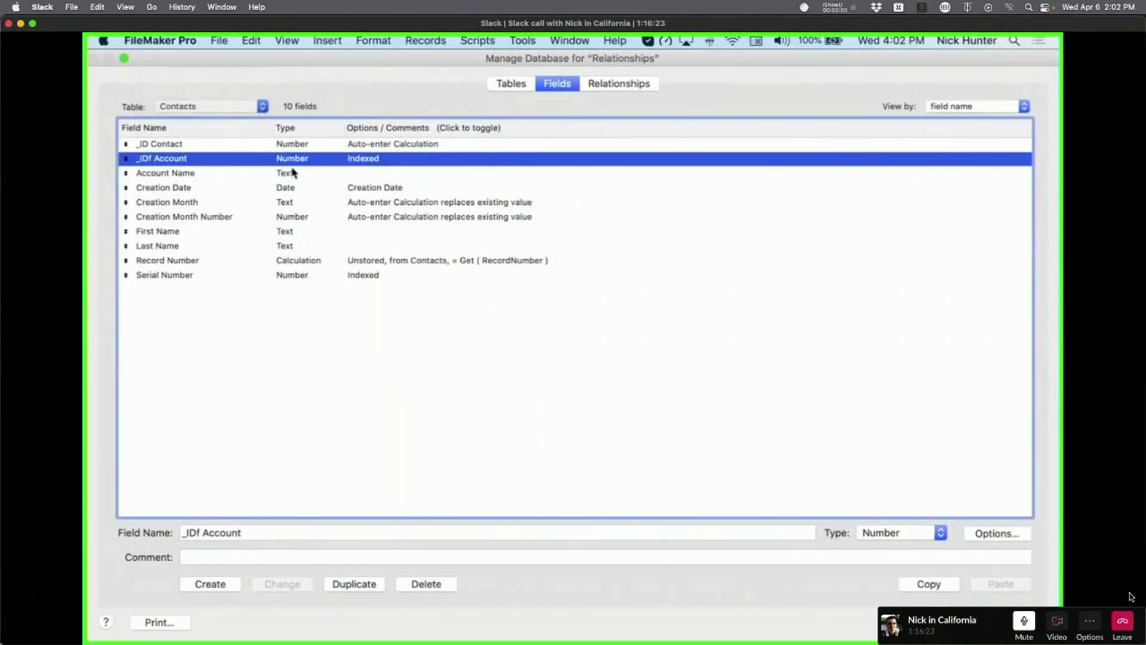
left_click(328, 144)
left_click(922, 534)
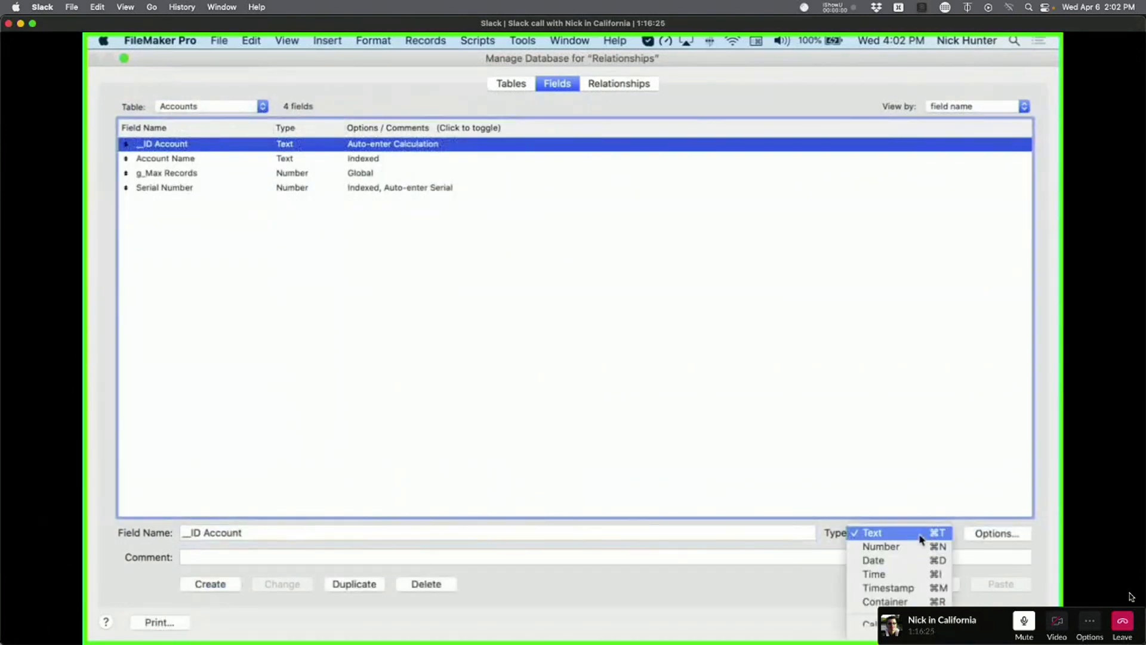
left_click(871, 546)
left_click(282, 584)
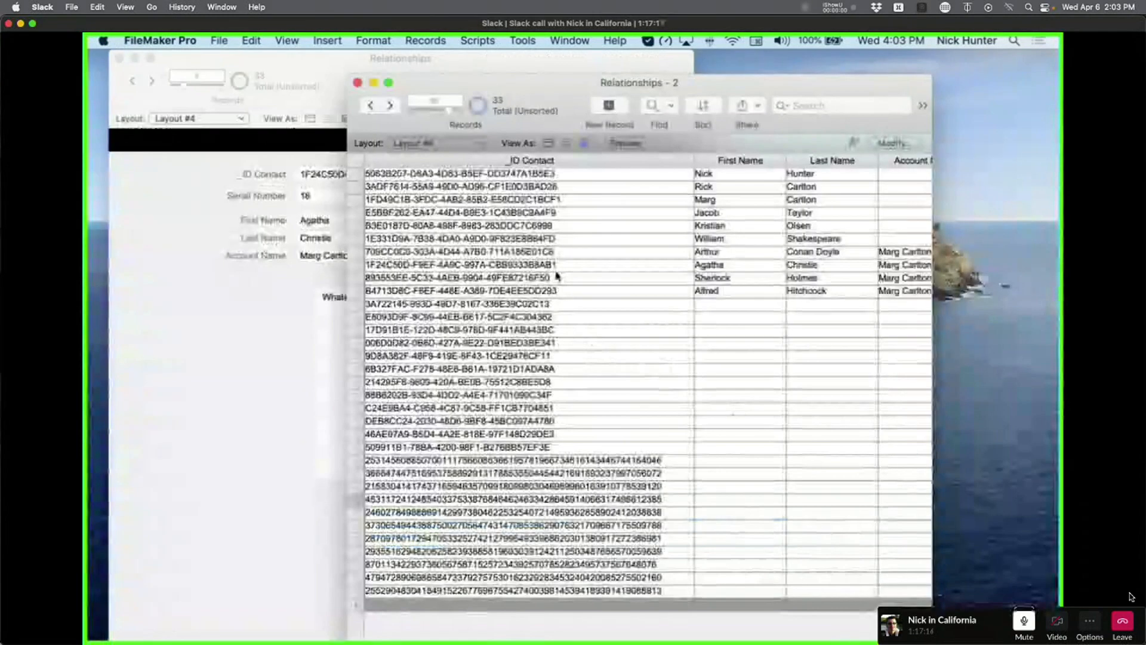
Set _ID Contact to Number in Manage Database, then select it on Layout #4 in Layout mode.
key("super+shift+d")
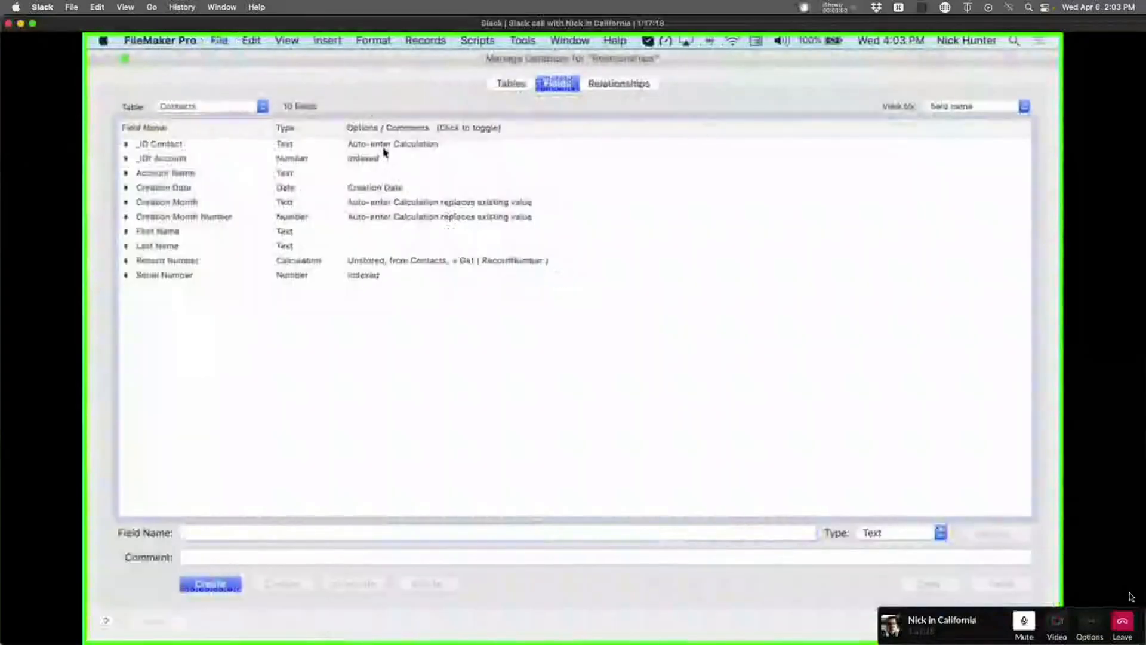
left_click(918, 536)
left_click(880, 546)
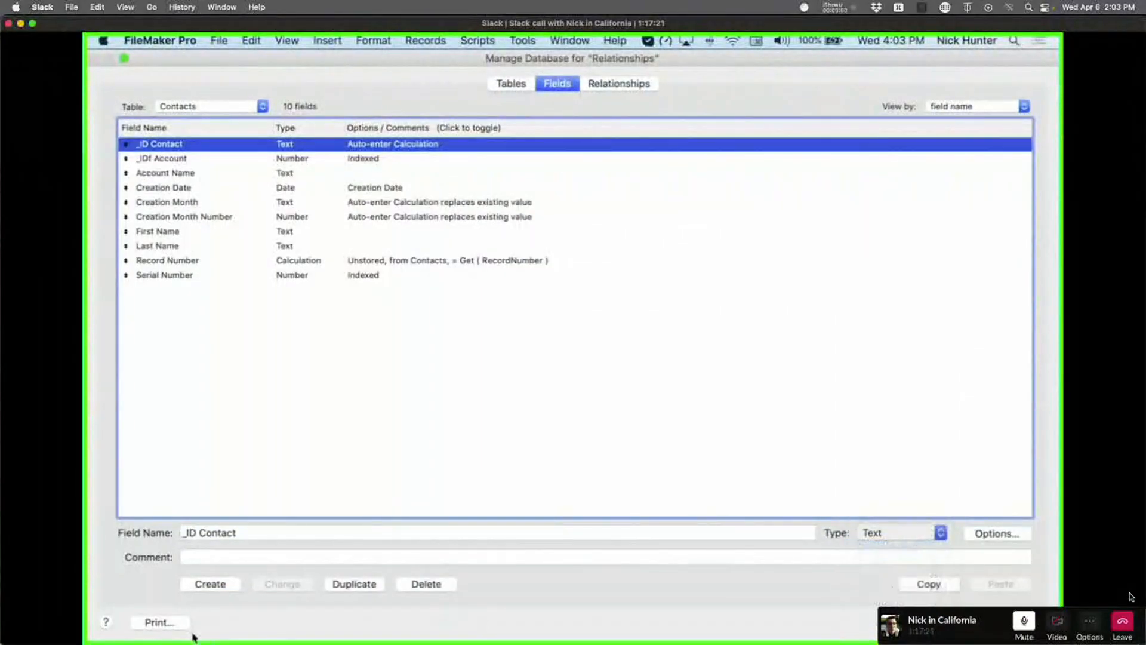
left_click(281, 583)
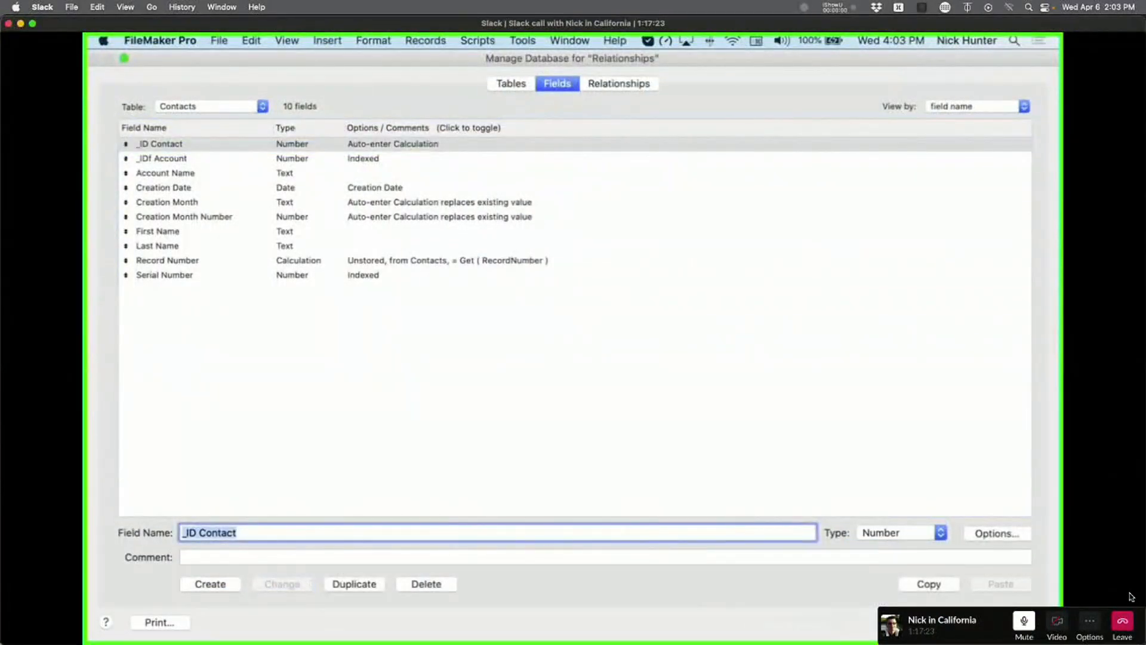
key("Return")
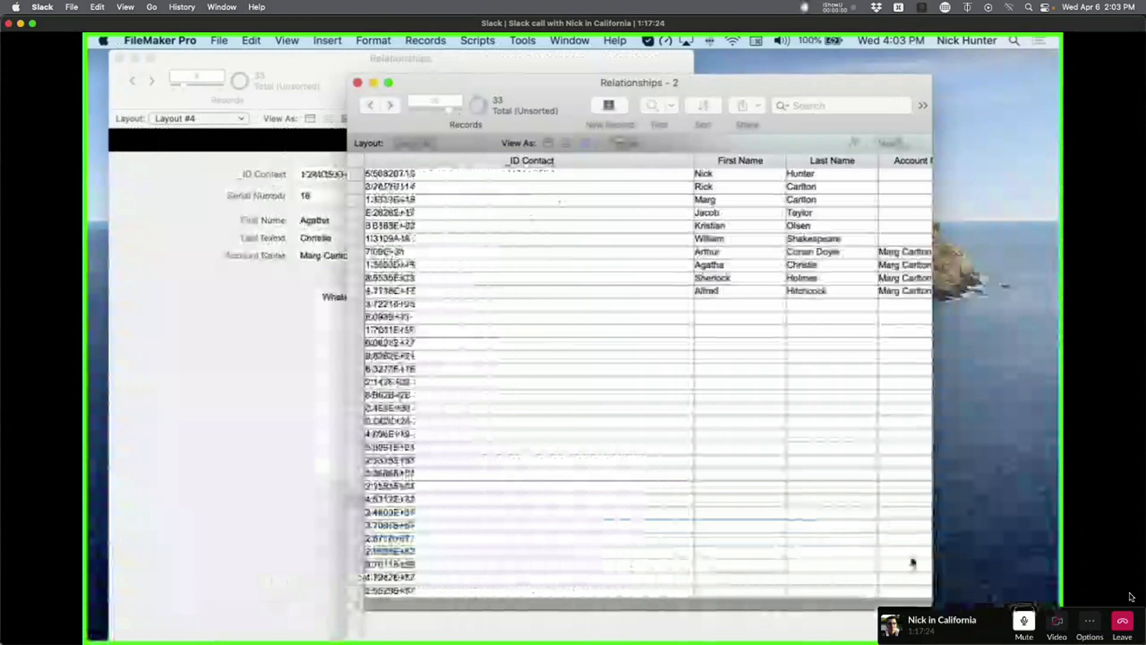
key("super+l")
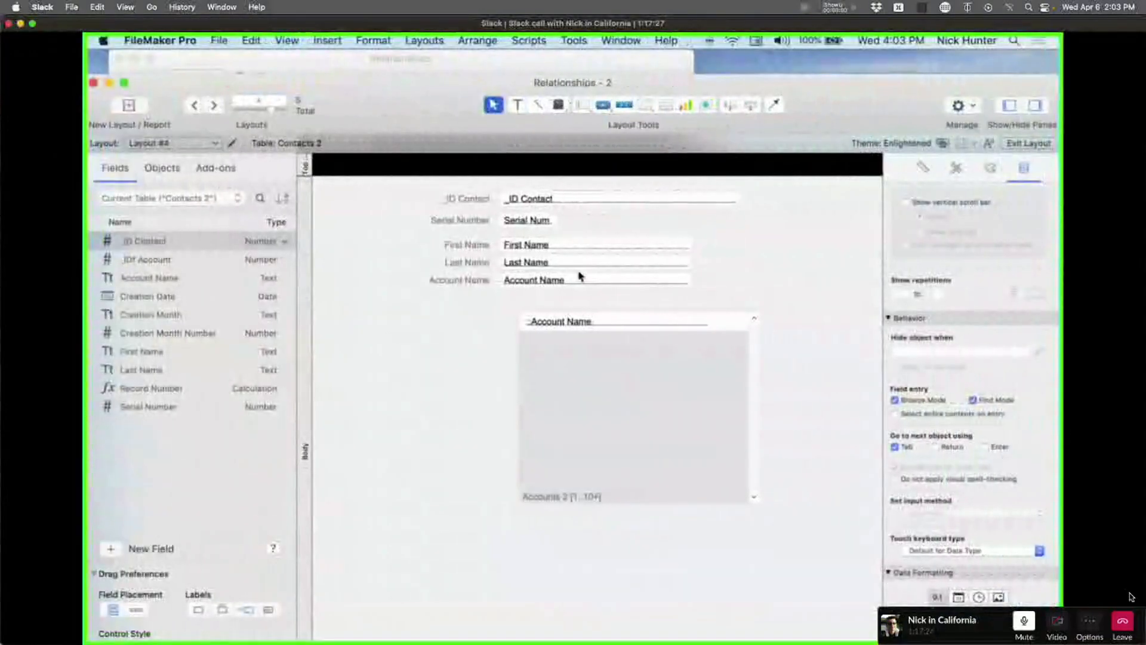
left_click(563, 200)
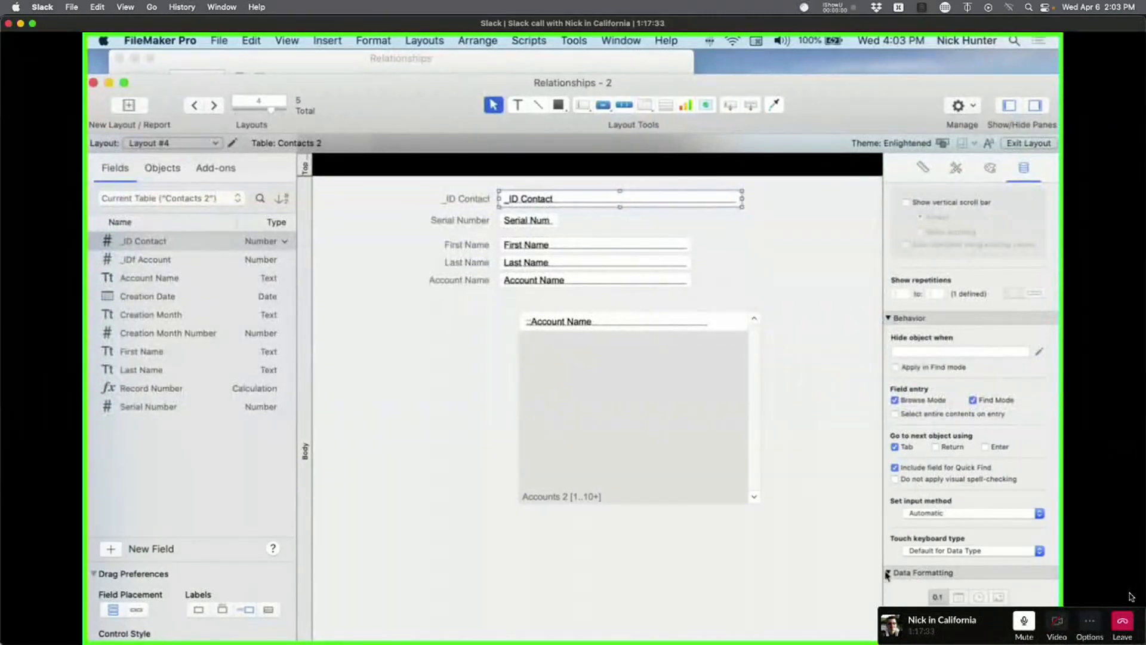
Return to Browse mode and reopen Manage Database to verify _ID Contact is still a Number field.
left_click(960, 551)
left_click(960, 555)
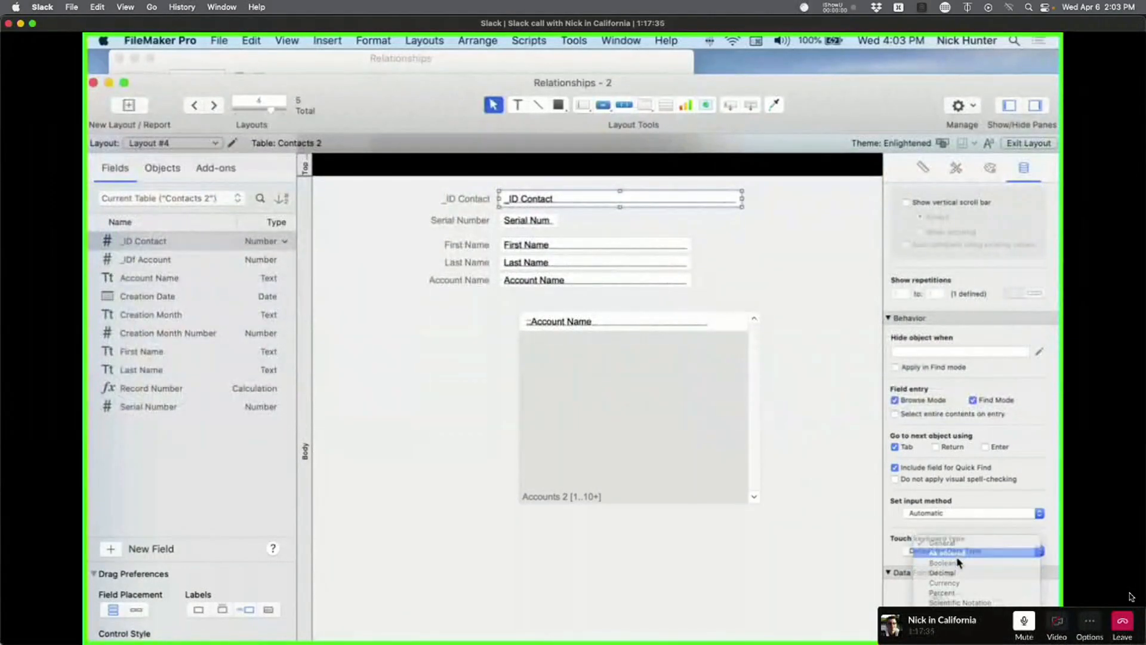
key("super+b")
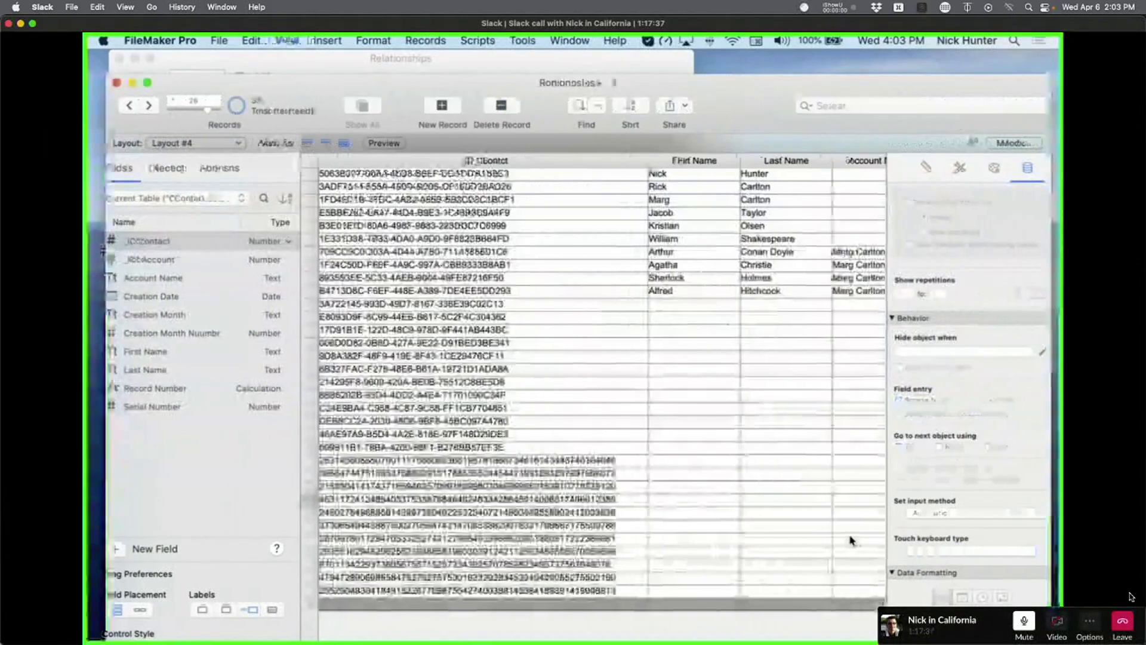
key("super+shift+d")
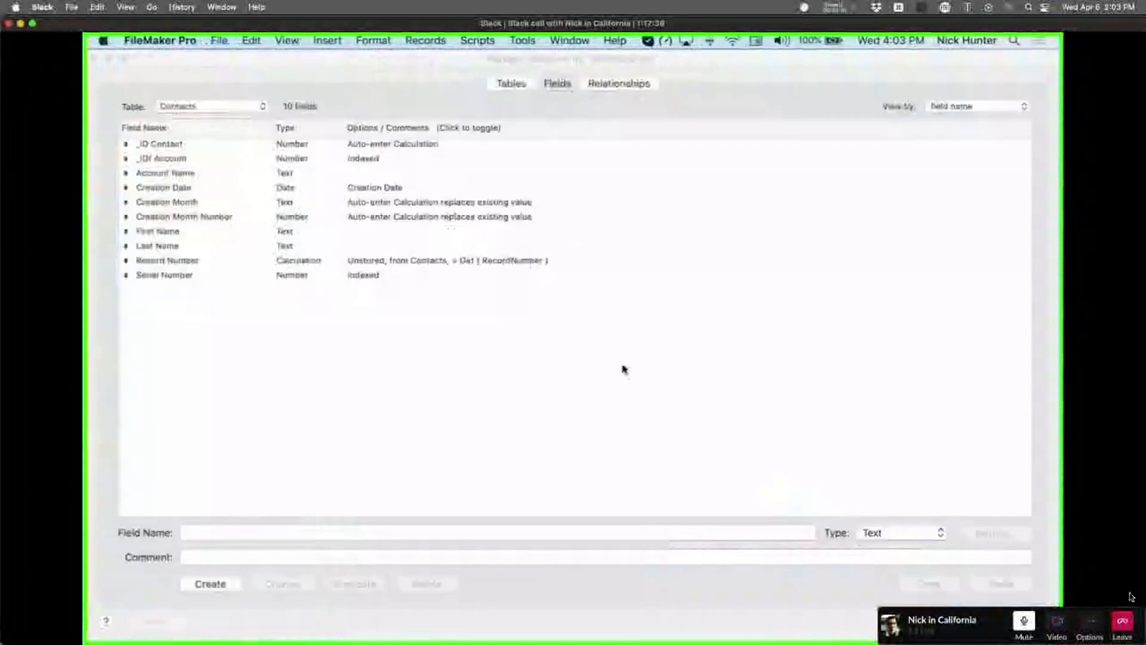
left_click(200, 146)
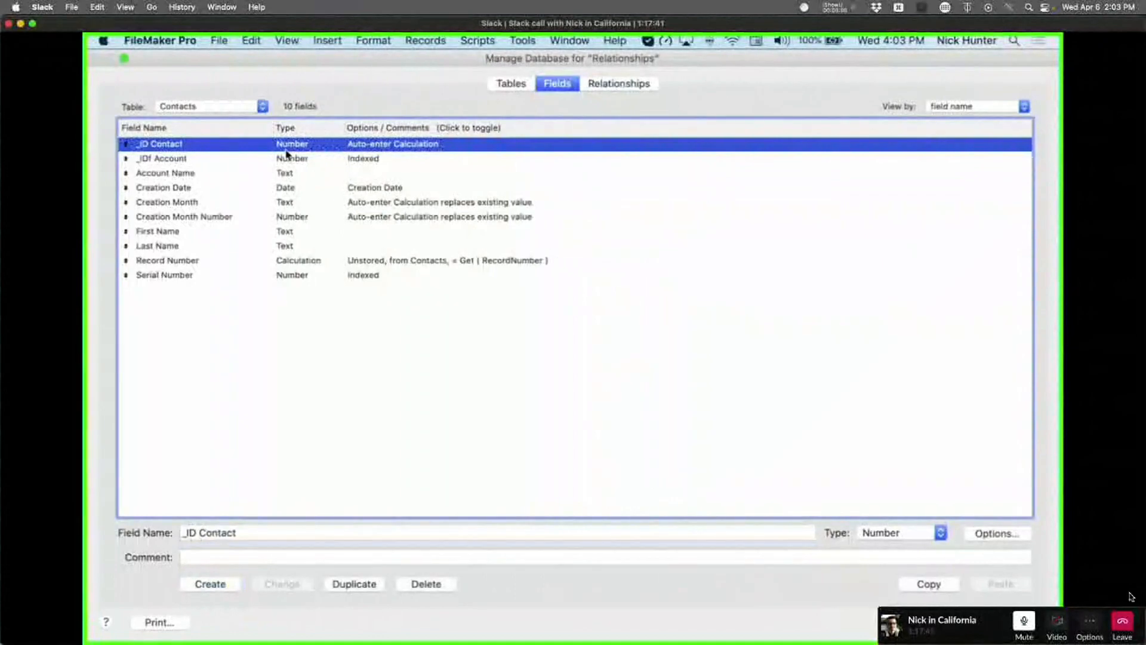
Close Manage Database, check the long numeric _ID Contact values, and bring the Agatha form window forward.
key("Escape")
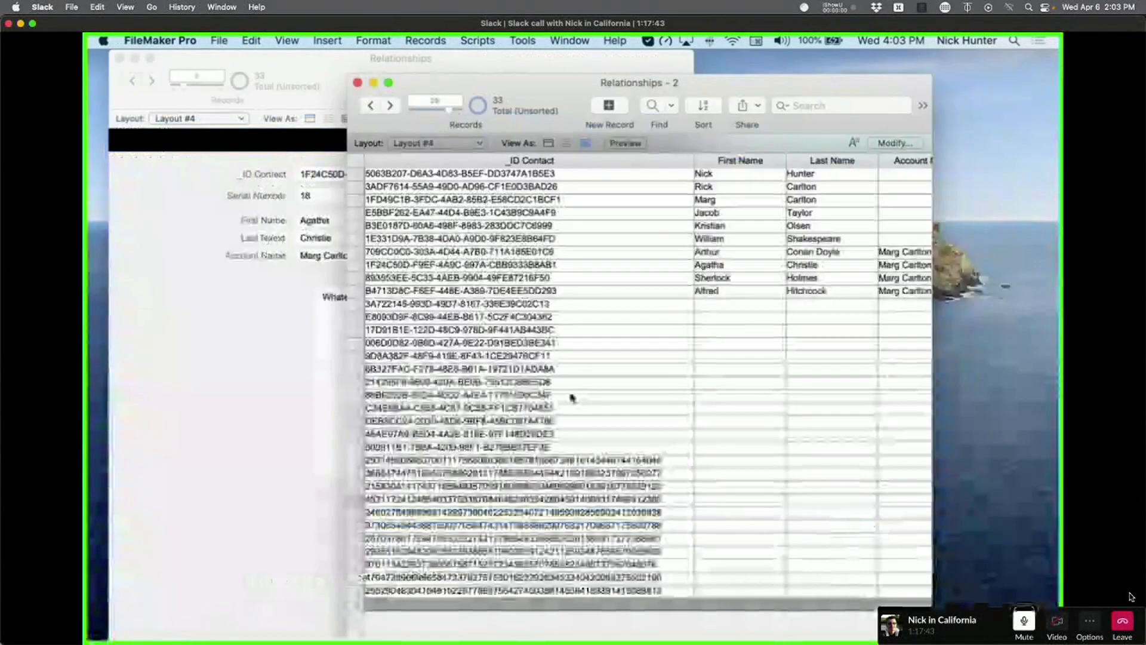
left_click(570, 391)
left_click(595, 486)
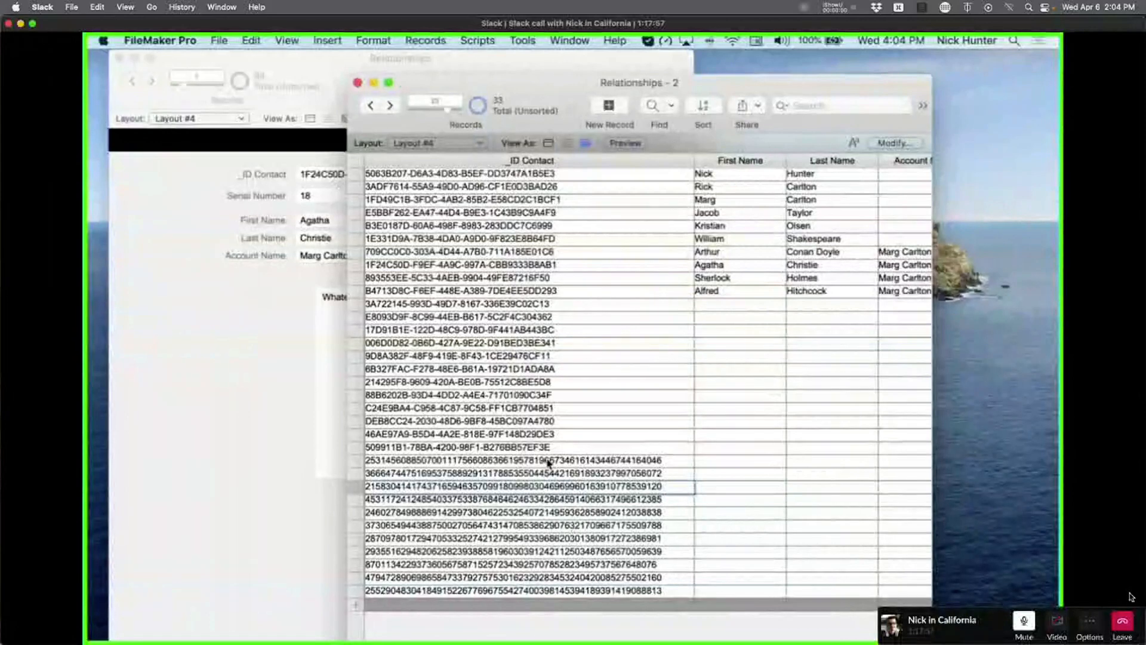
left_click(266, 396)
Put the main window's Layout #4 into Layout mode and close the duplicate table window.
key("super+l")
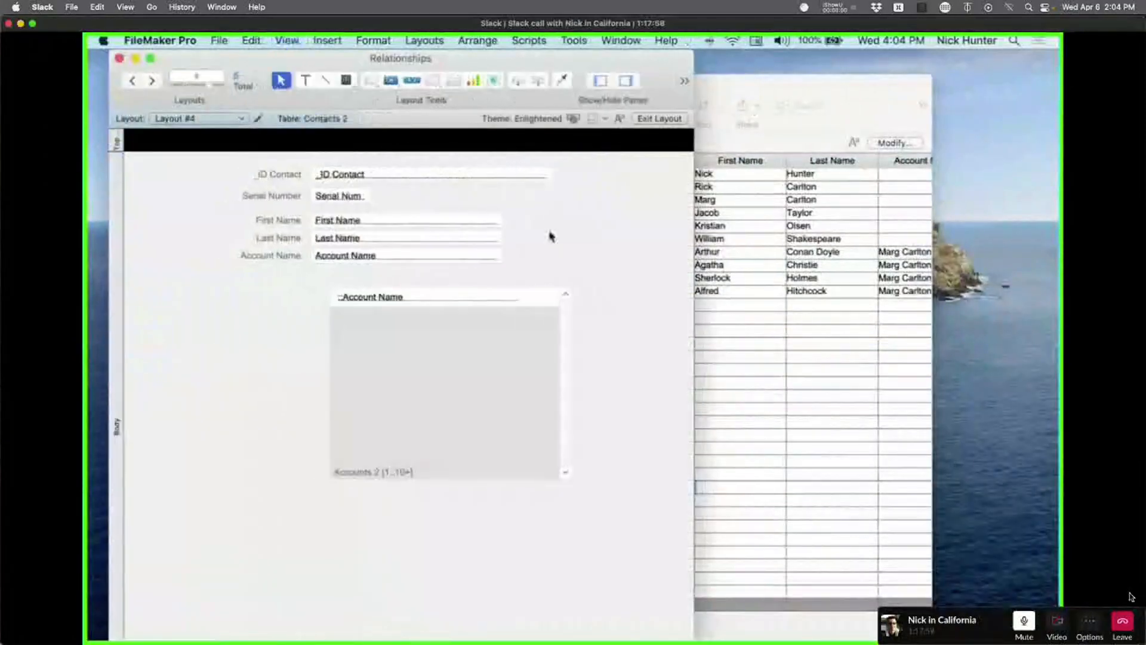
left_click(784, 237)
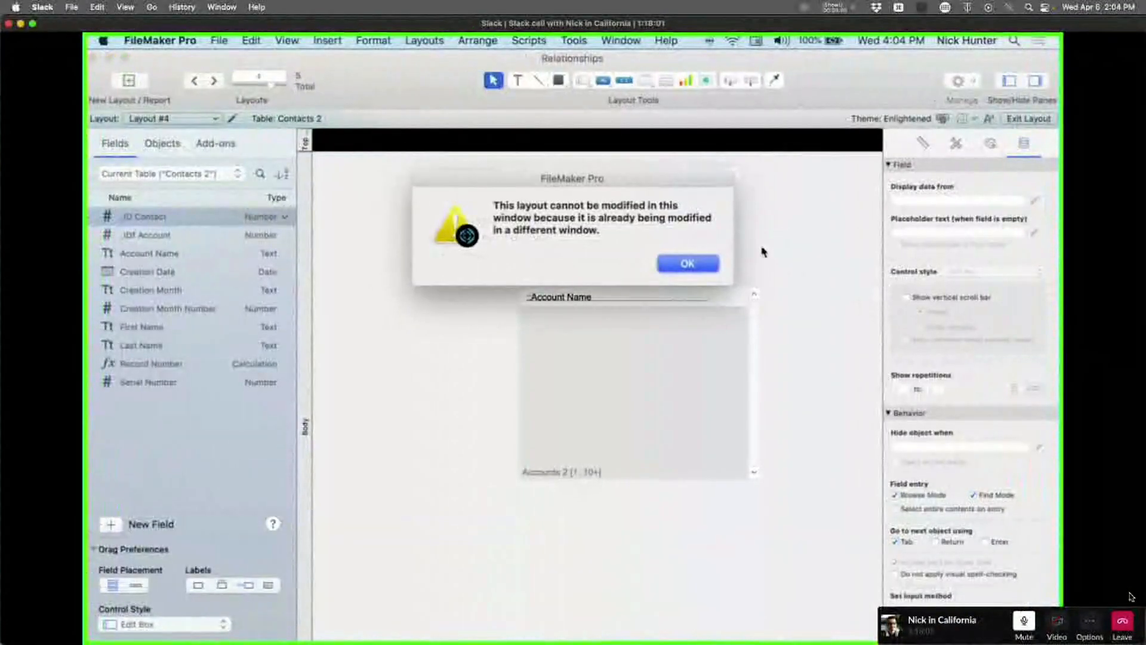
left_click(703, 268)
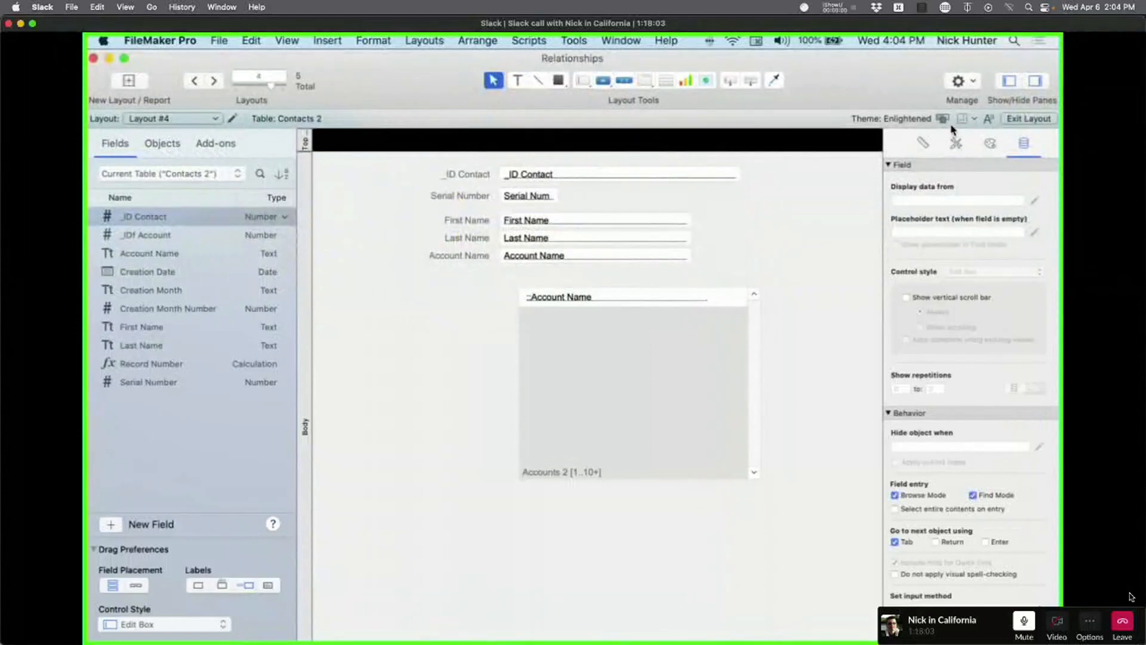
left_click(989, 144)
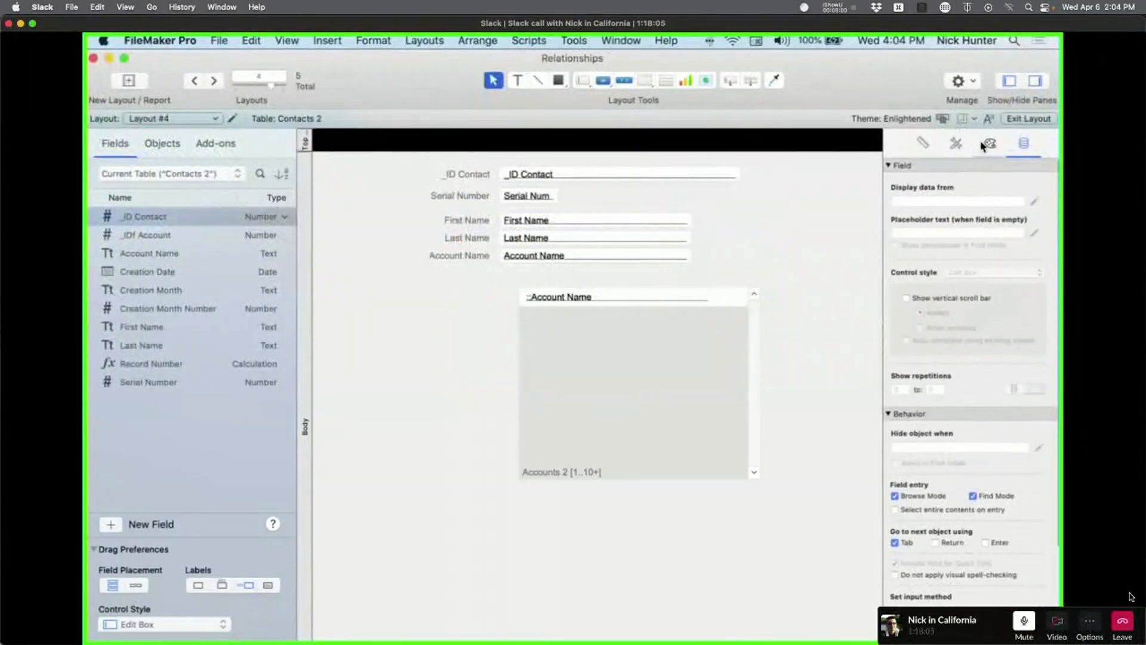
left_click(510, 175)
left_click(687, 266)
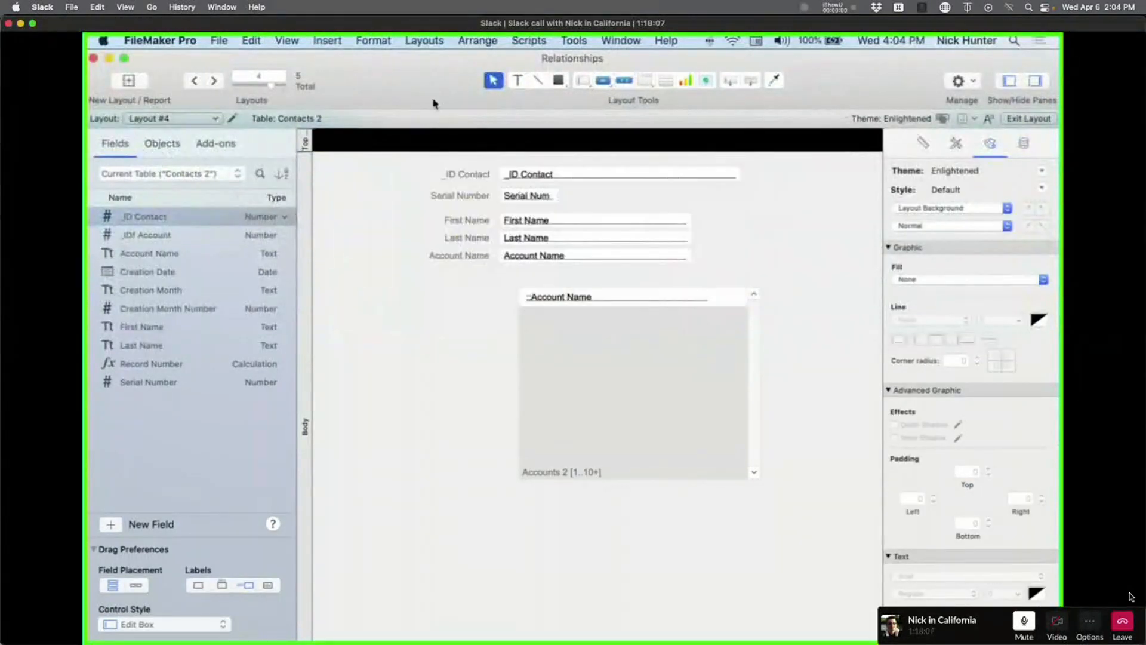
left_click_drag(416, 58, 560, 435)
left_click(716, 310)
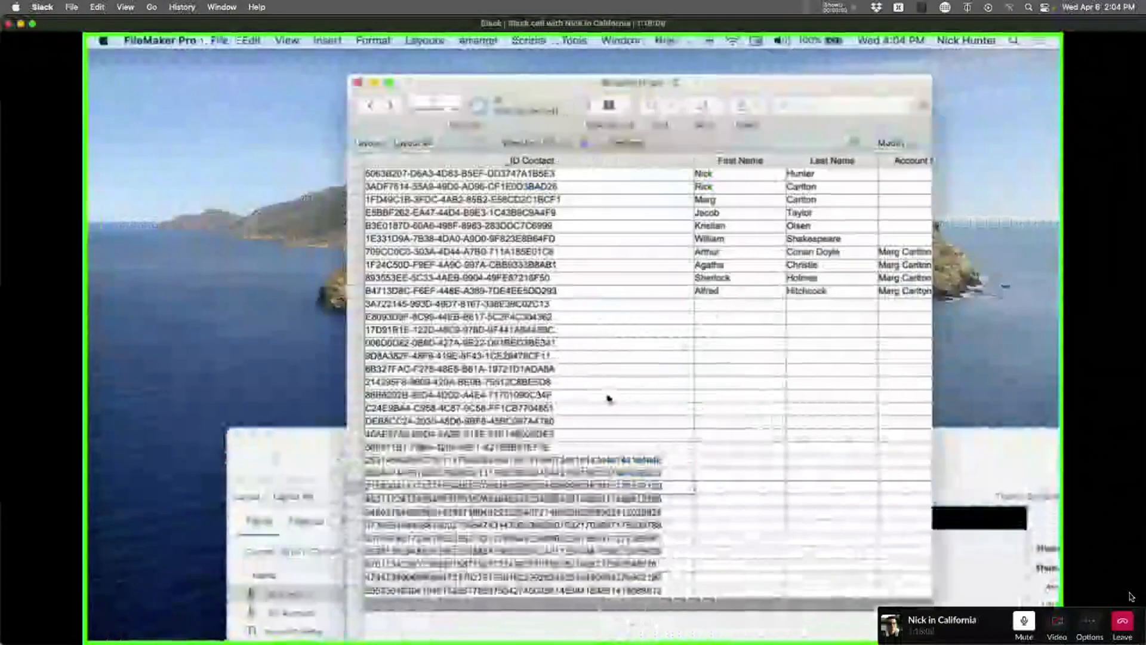
key("super+w")
left_click_drag(739, 448, 596, 70)
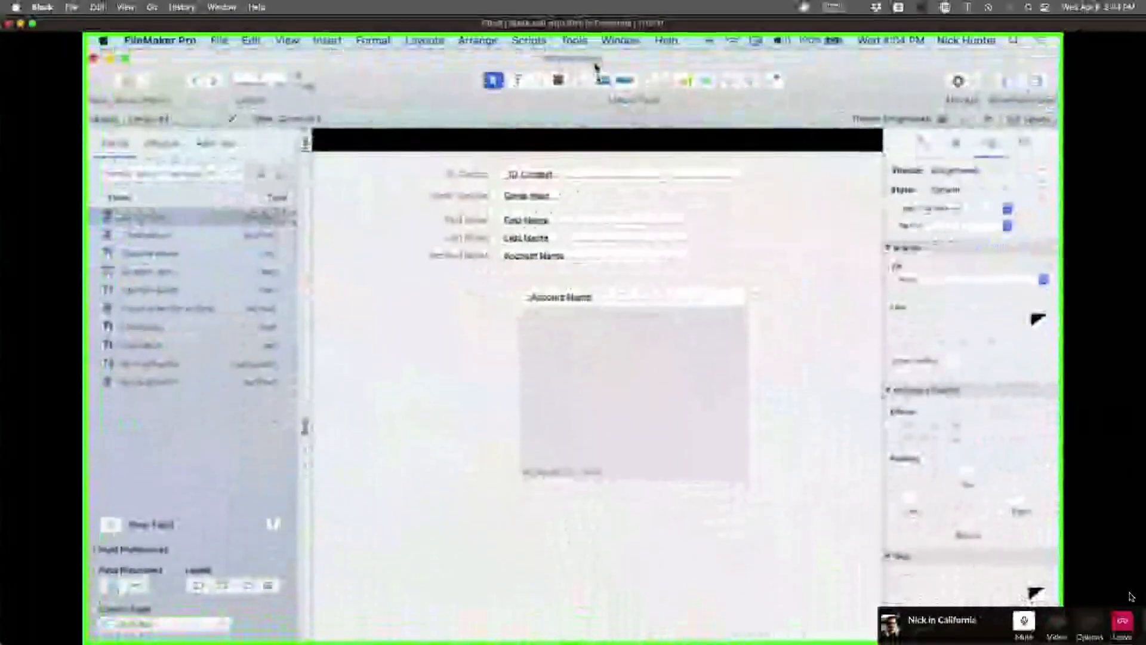
Set the _ID Contact field's Data Formatting to Percent.
left_click(640, 175)
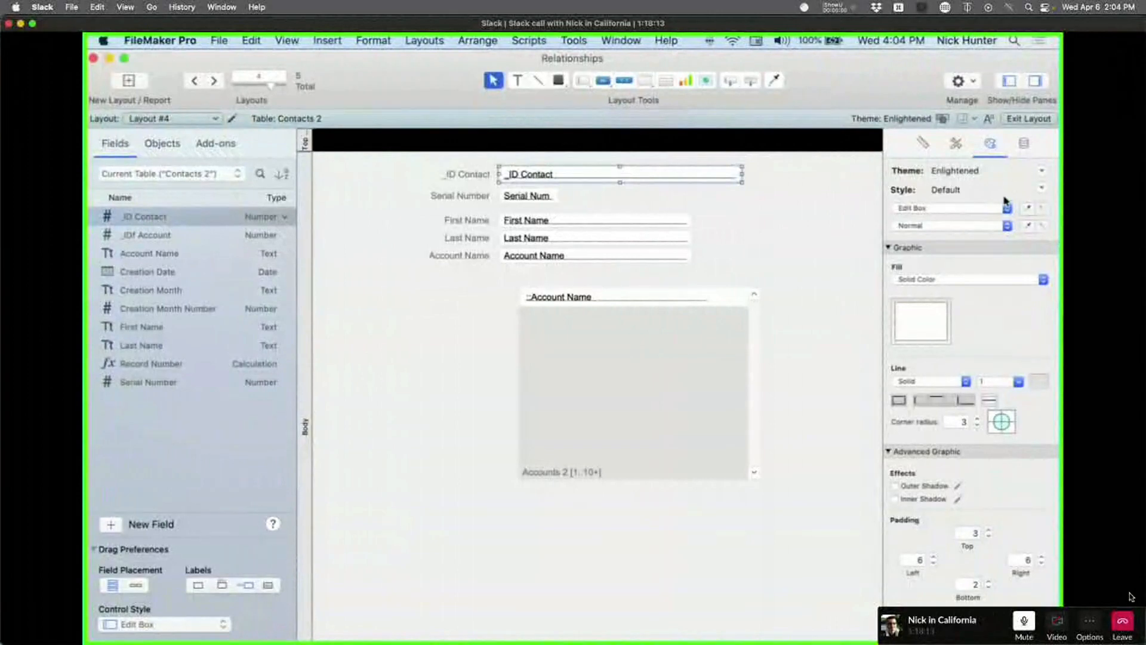
left_click(1024, 143)
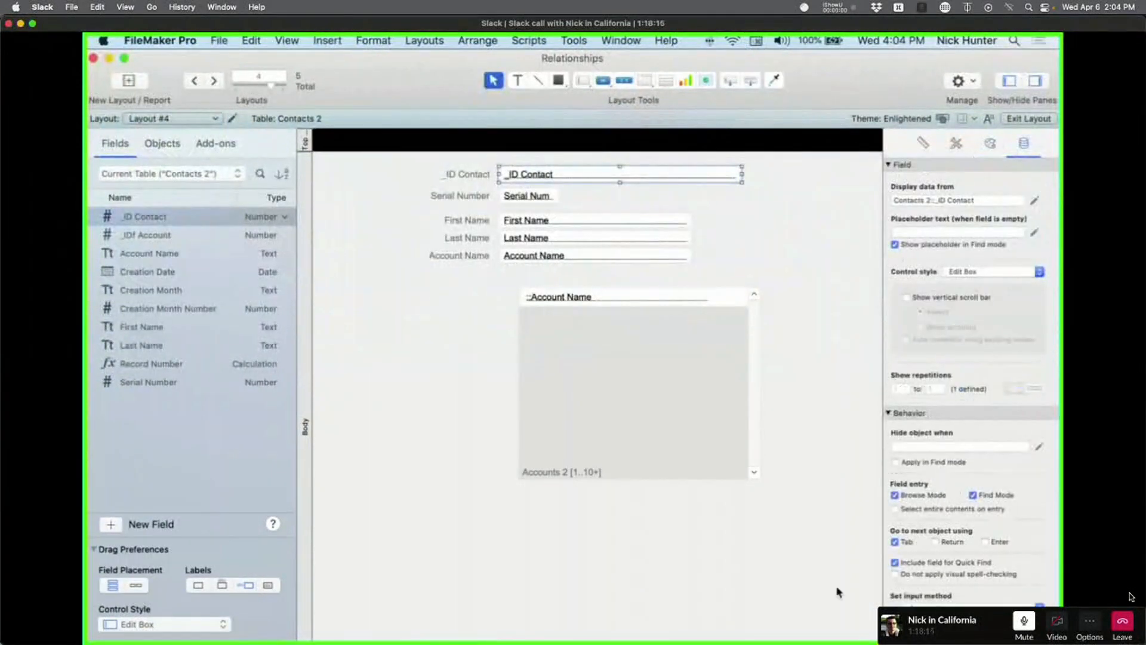
scroll(741, 543, "down", 5)
scroll(927, 584, "down", 5)
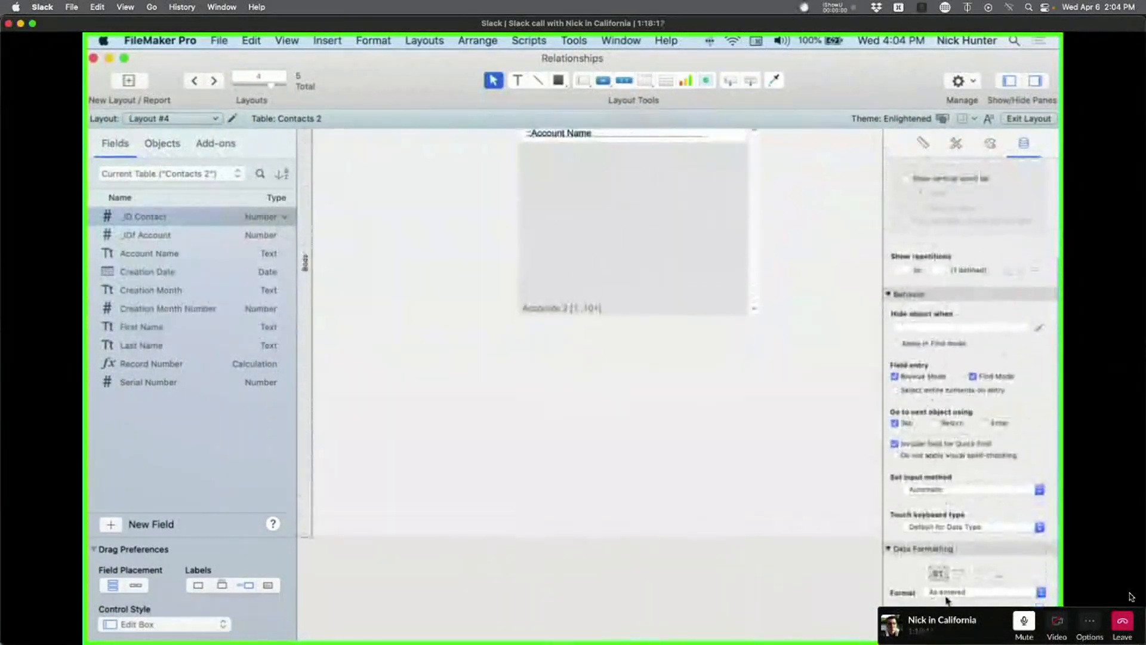
left_click(955, 591)
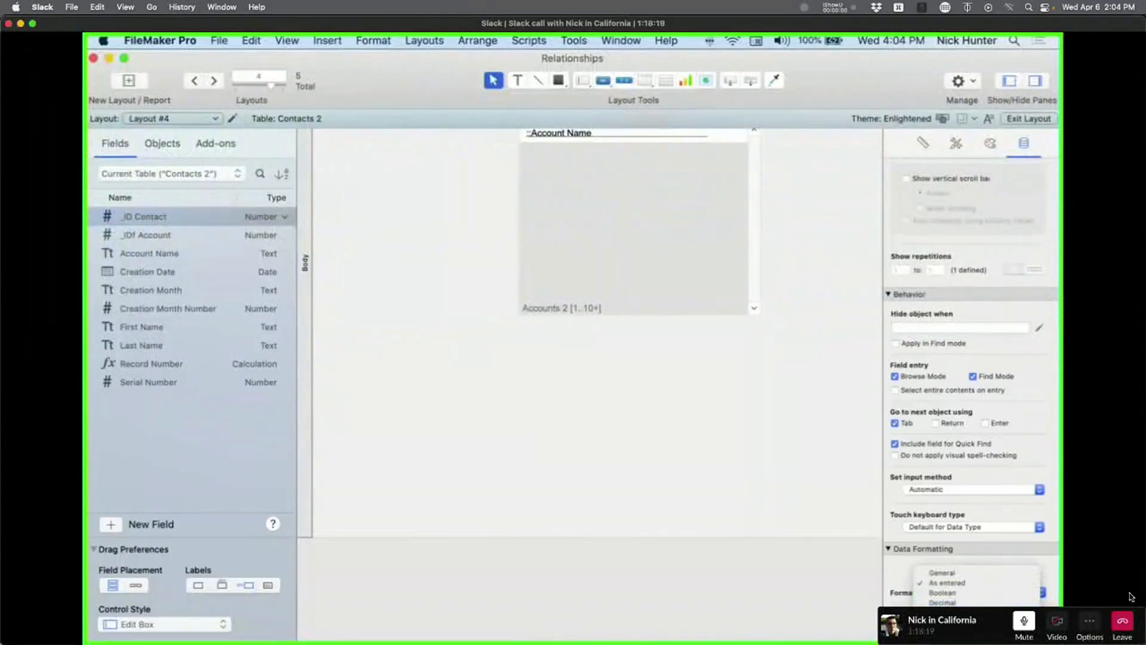
left_click(942, 618)
scroll(677, 435, "up", 5)
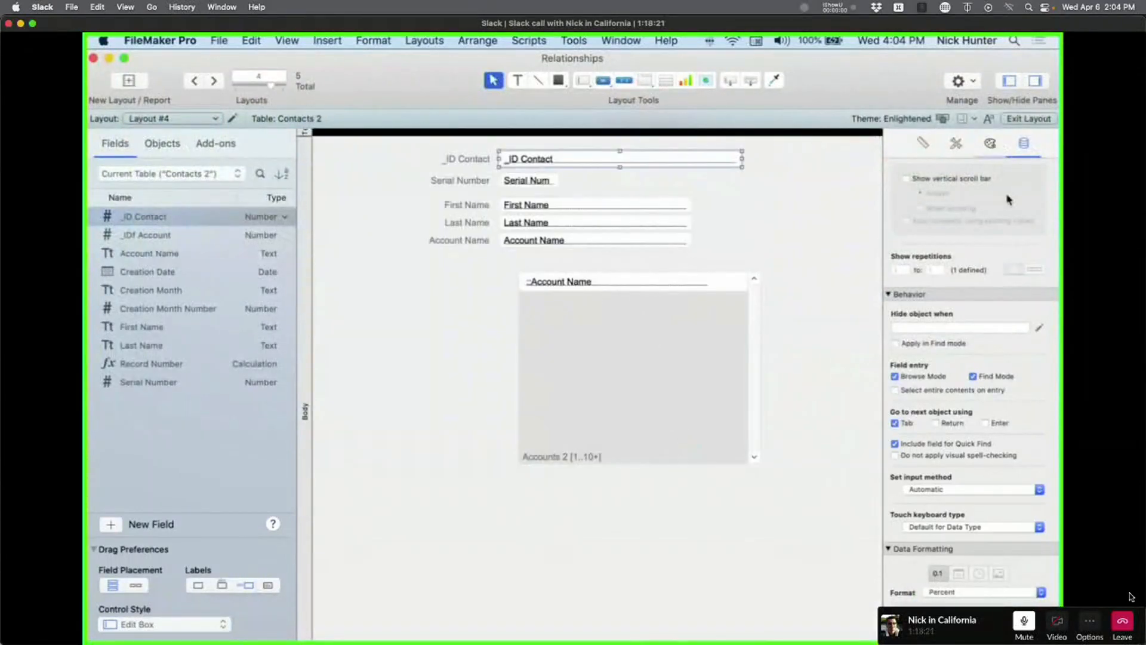
Set the field's Line to None, save it to the Default style and the Enlightened theme.
left_click(990, 144)
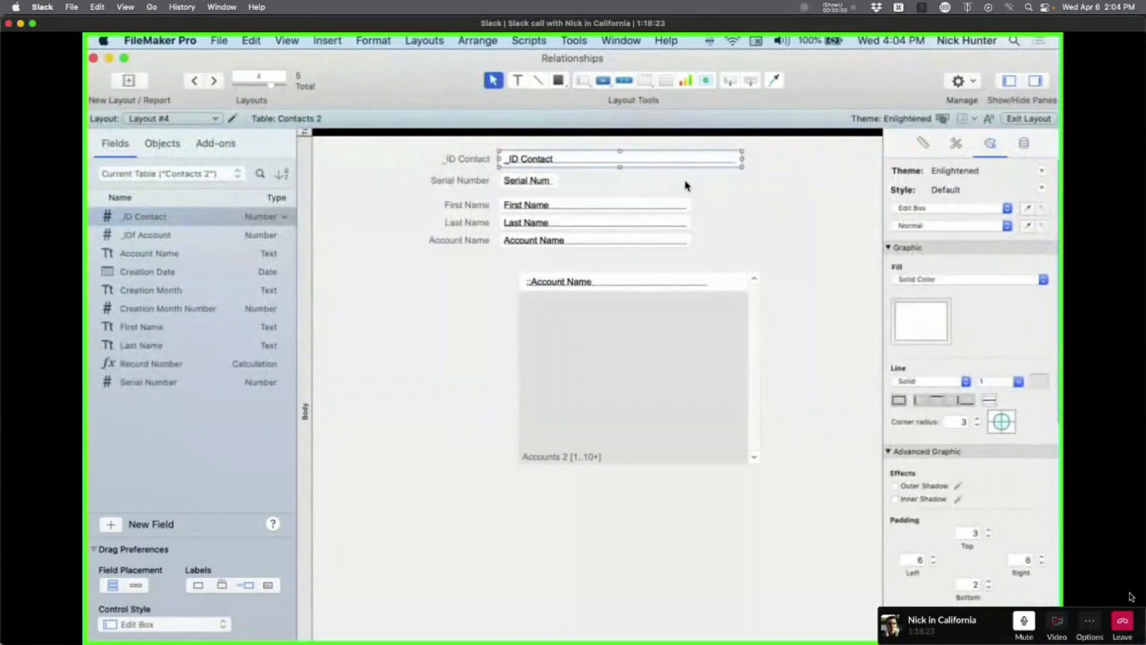
left_click(1041, 190)
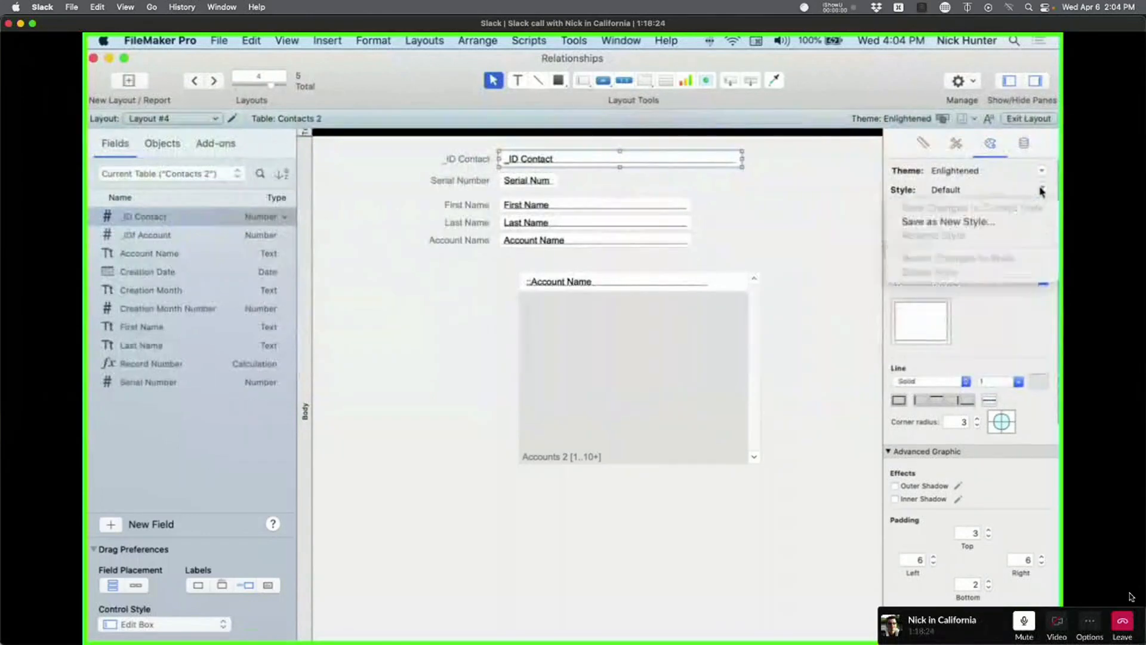
left_click(1036, 222)
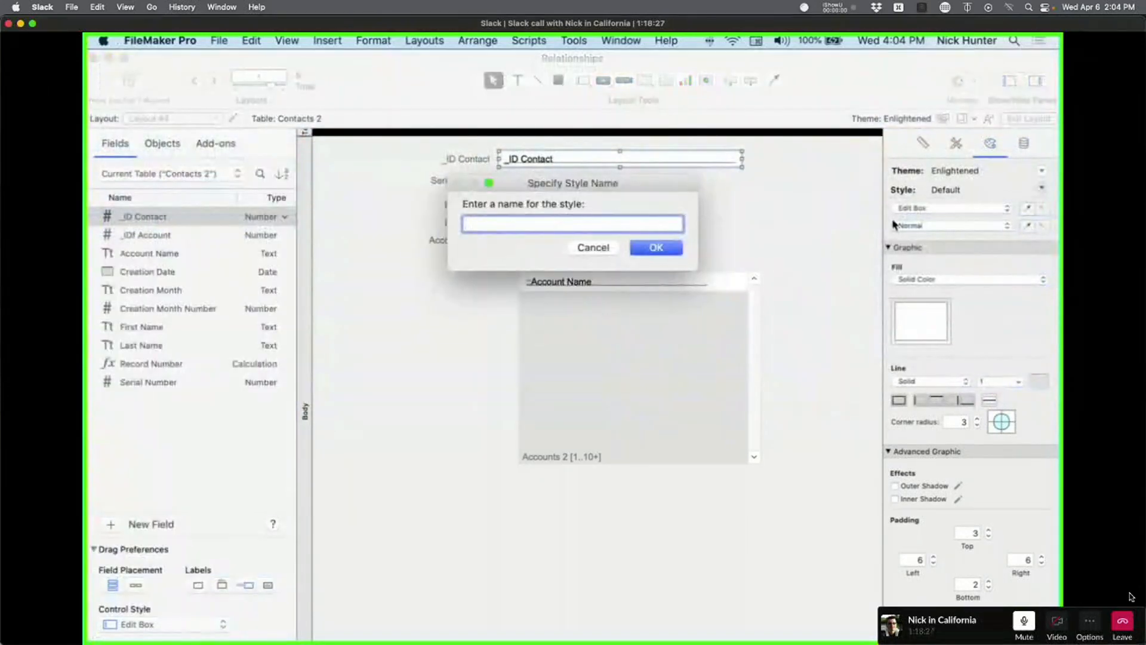
key("Escape")
left_click(1041, 173)
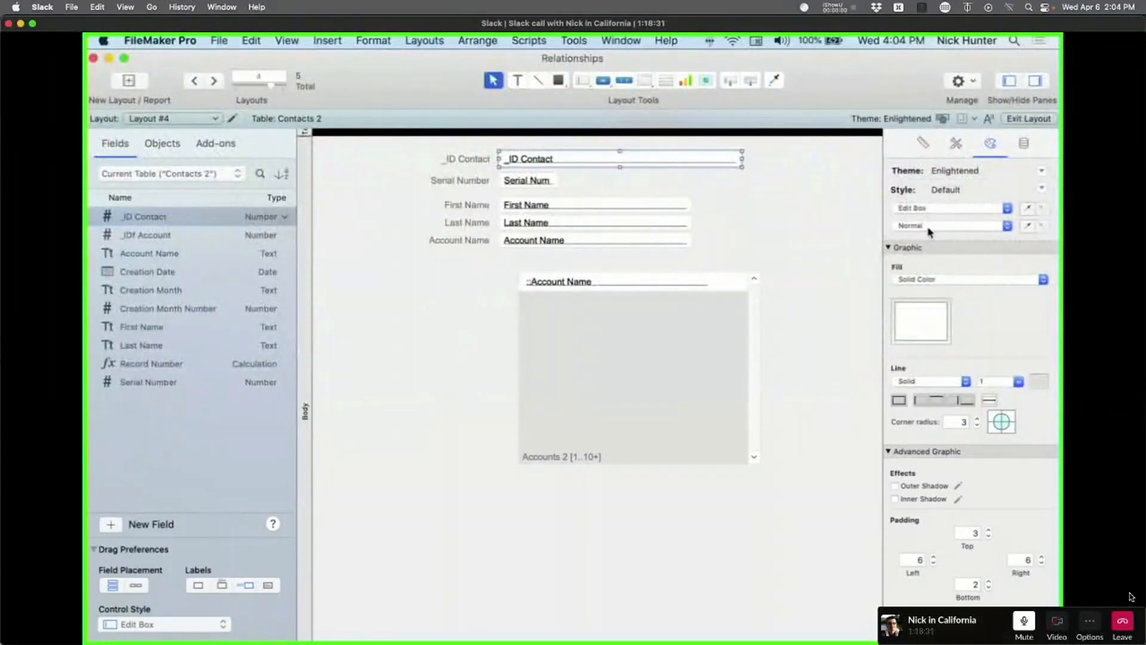
left_click(910, 400)
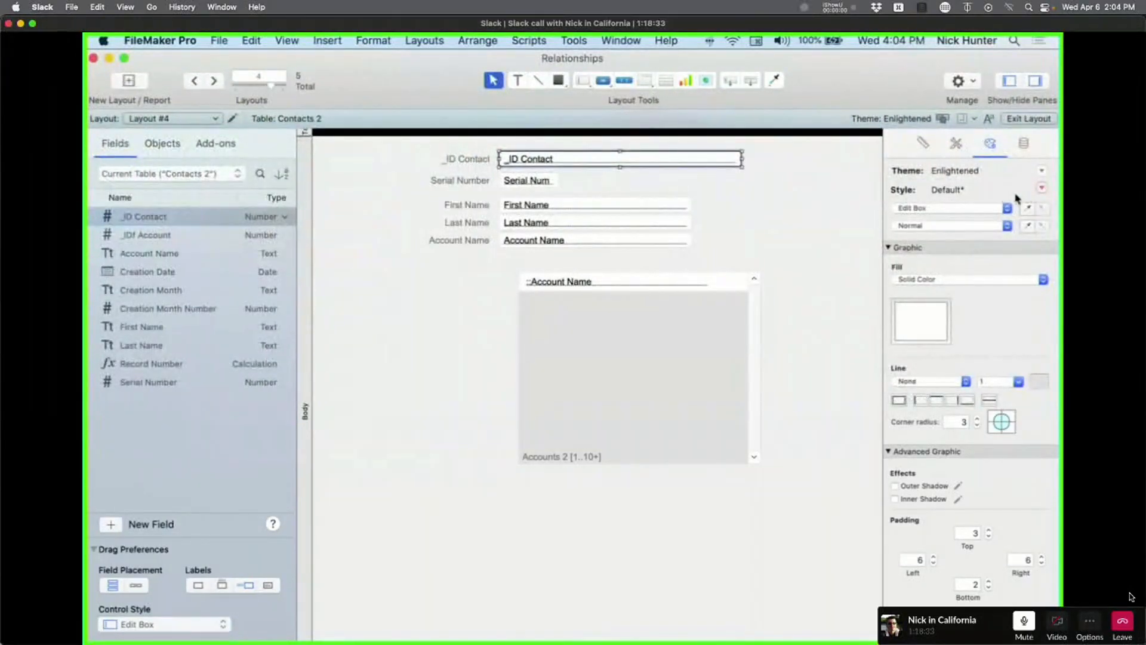
left_click(1039, 190)
left_click(1044, 208)
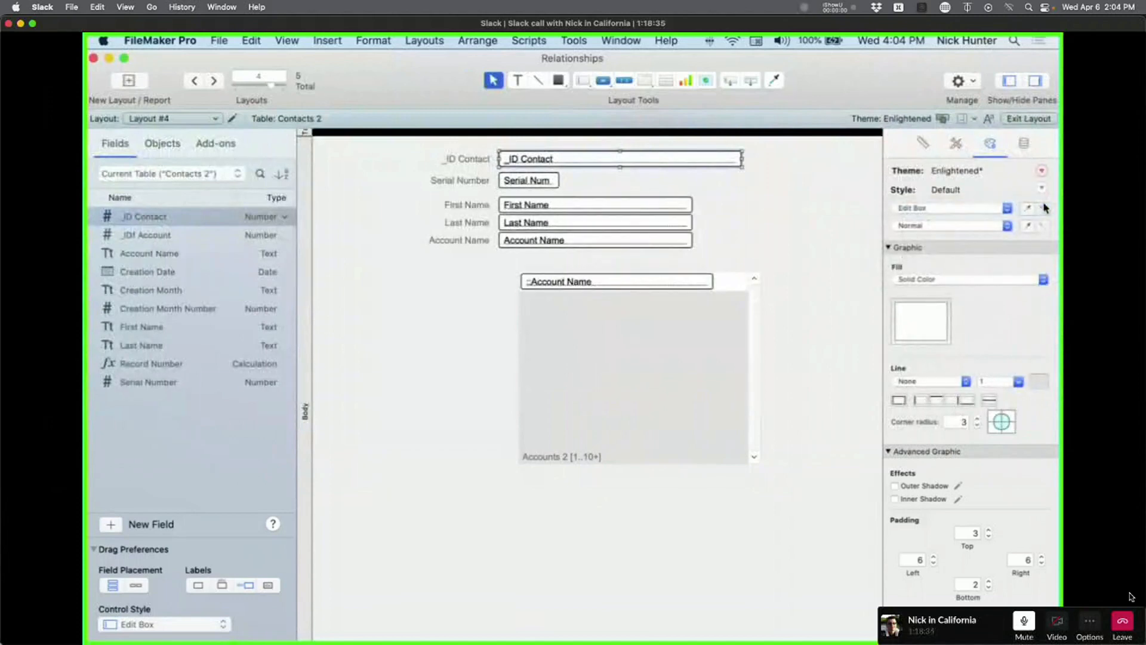
left_click(1042, 170)
left_click(955, 187)
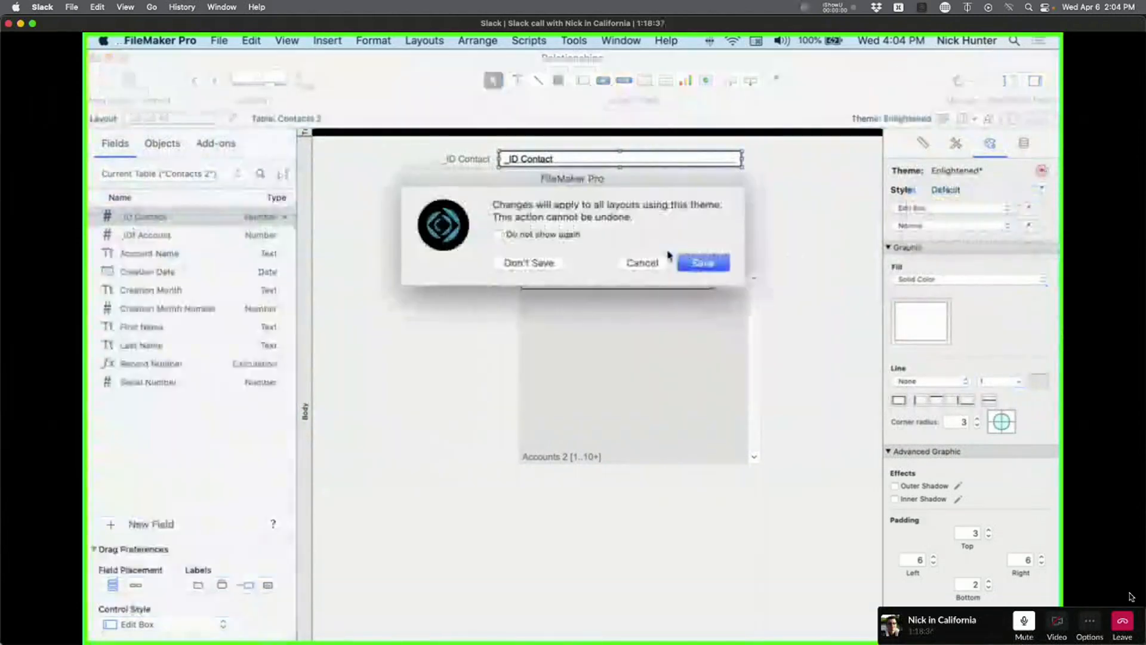
left_click(555, 236)
Confirm the theme save and review _ID Contact's Data and Appearance settings in the Inspector.
left_click(703, 263)
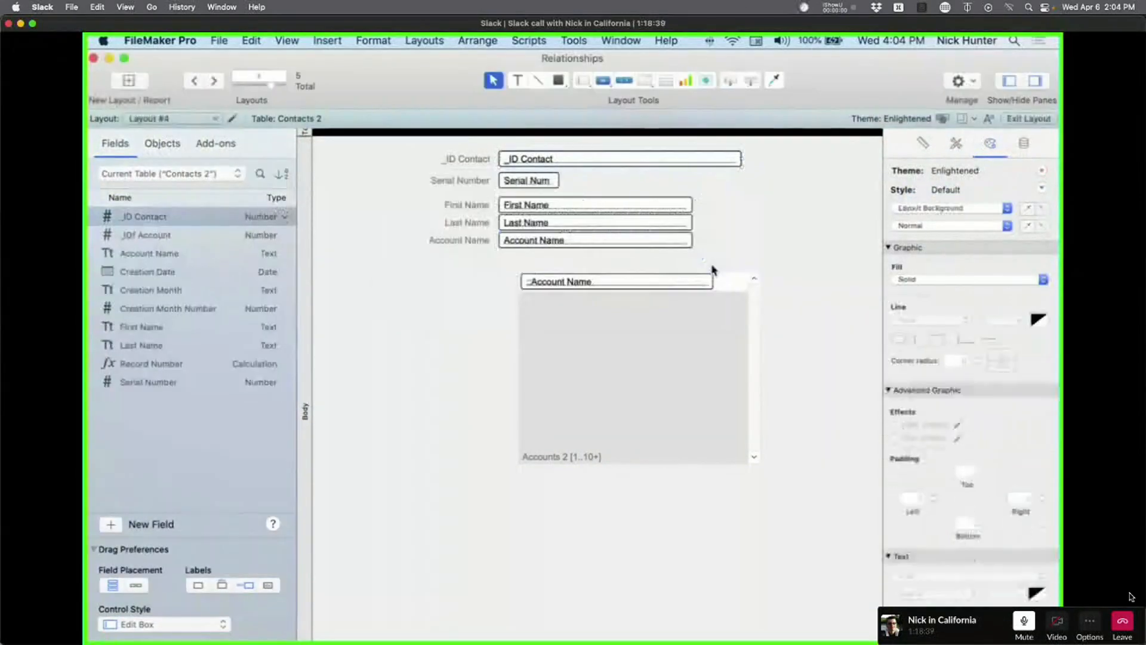
left_click(692, 157)
left_click(1023, 143)
scroll(946, 501, "down", 5)
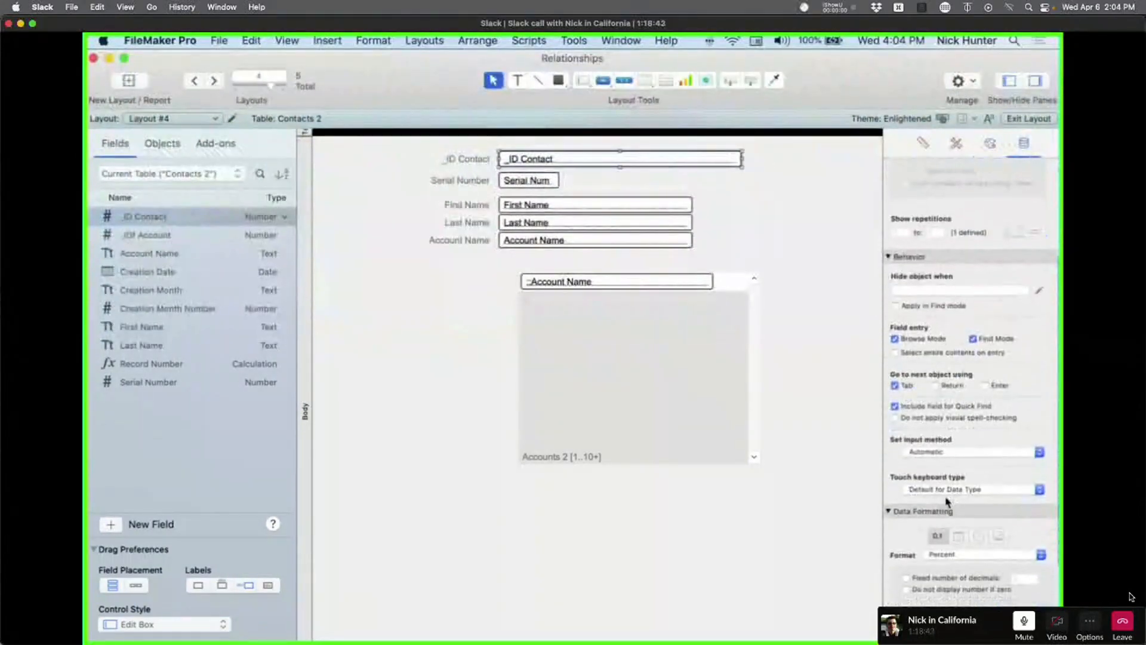
scroll(946, 477, "down", 4)
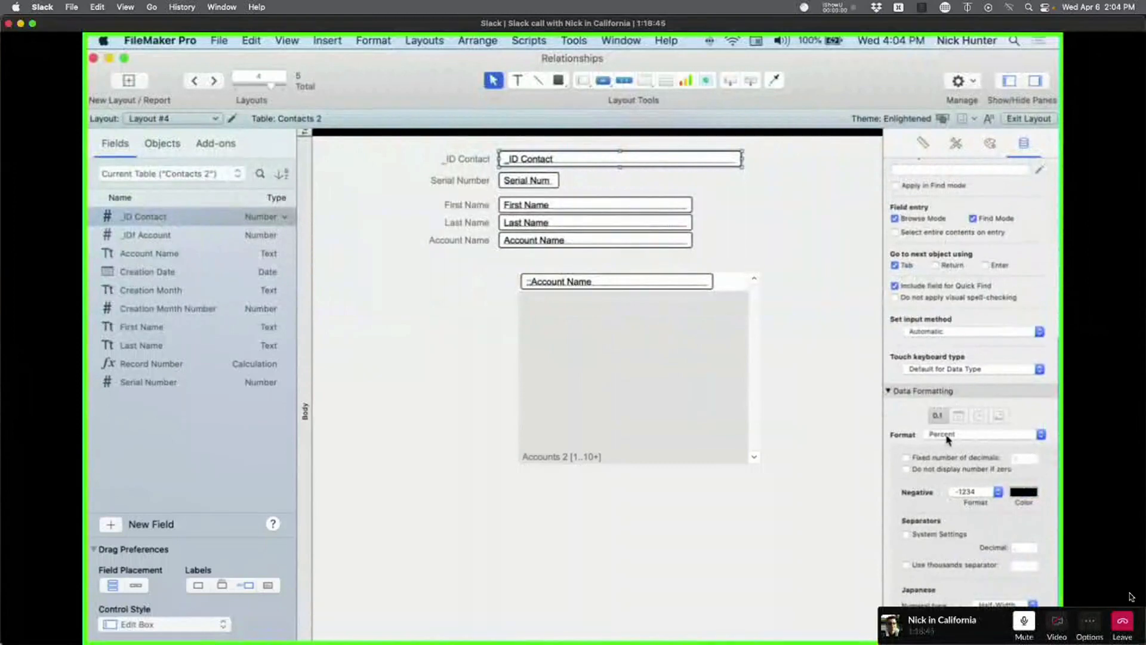
scroll(948, 439, "up", 10)
left_click(989, 143)
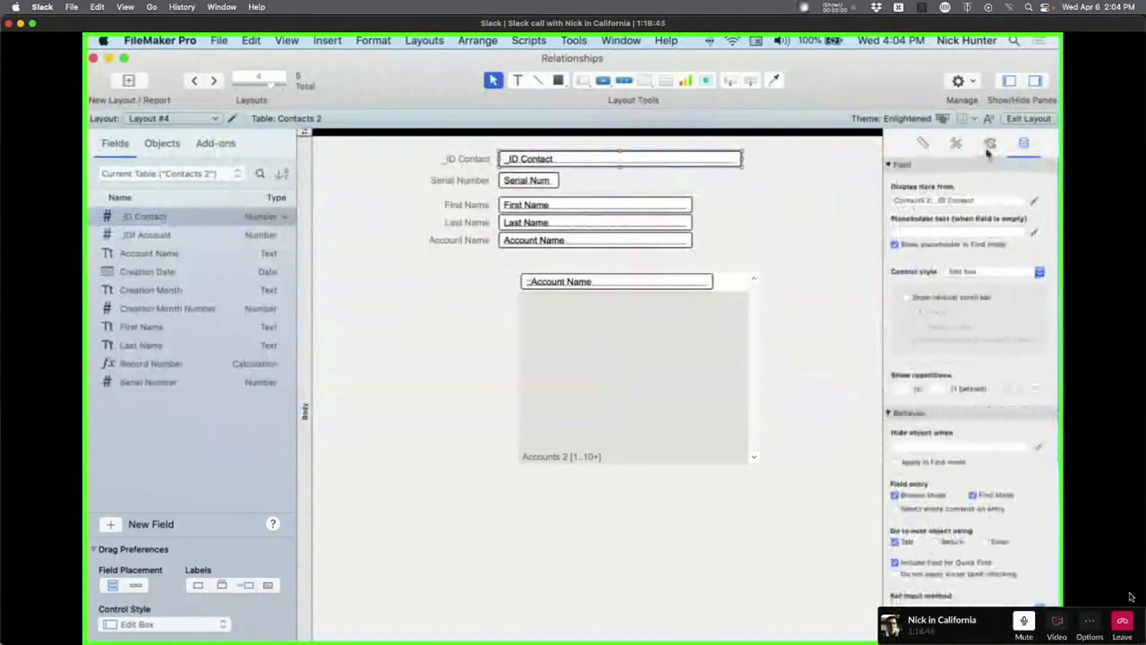
left_click(875, 212)
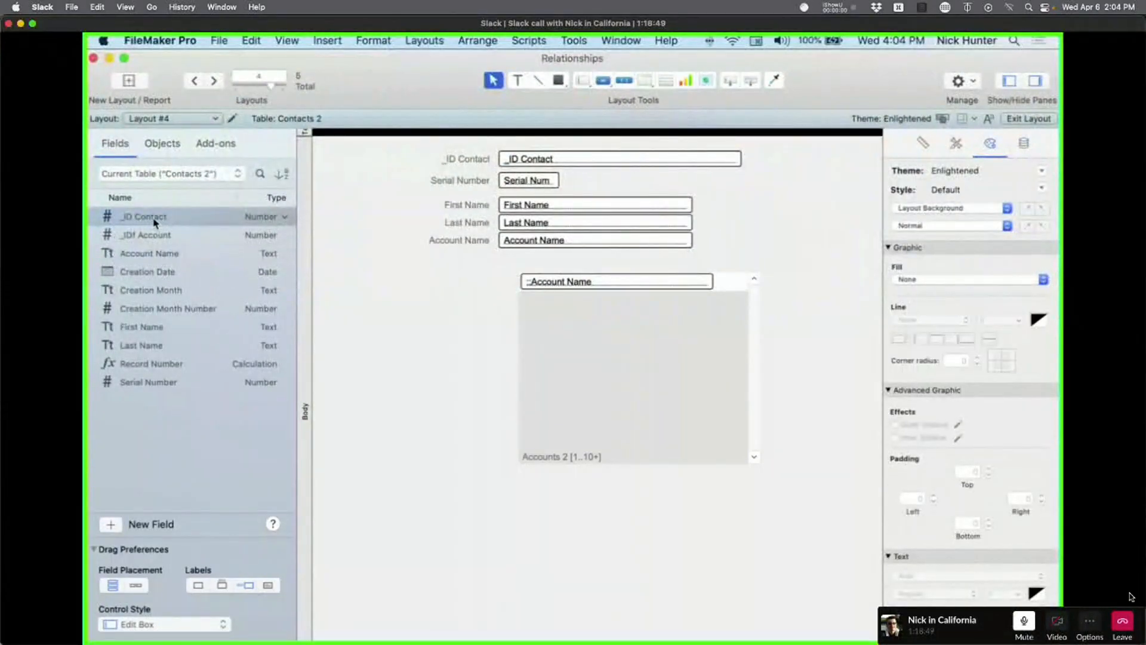
Drag _ID Contact from the Fields pane to the bottom of the layout, below the Accounts 2 portal.
left_click_drag(150, 253, 387, 461)
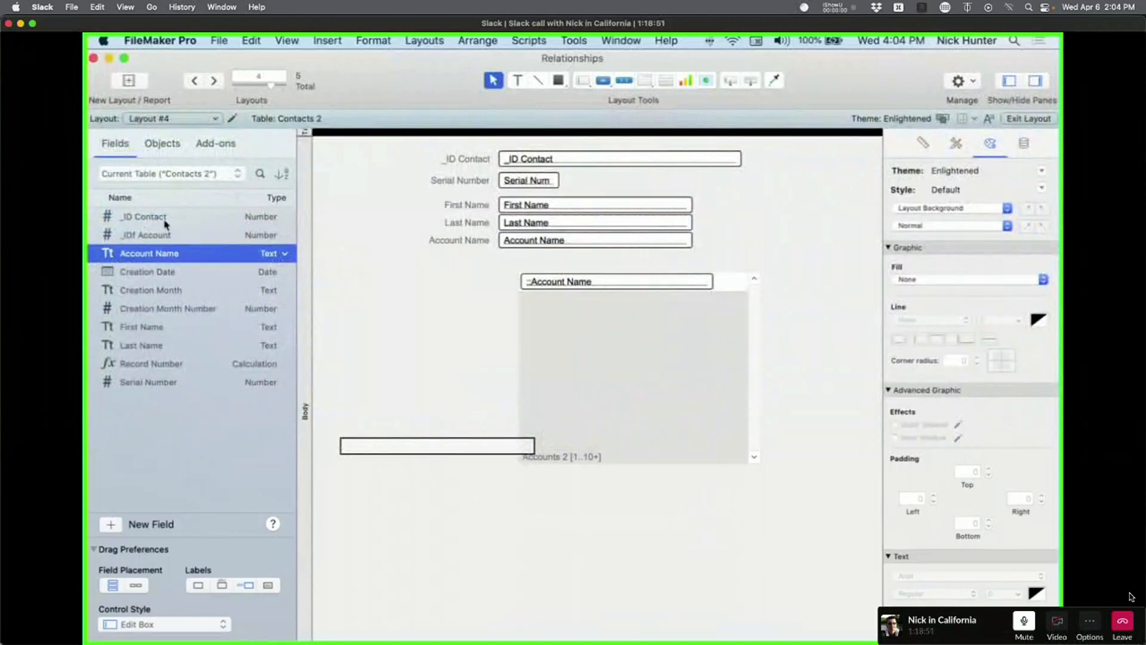
left_click_drag(164, 220, 154, 219)
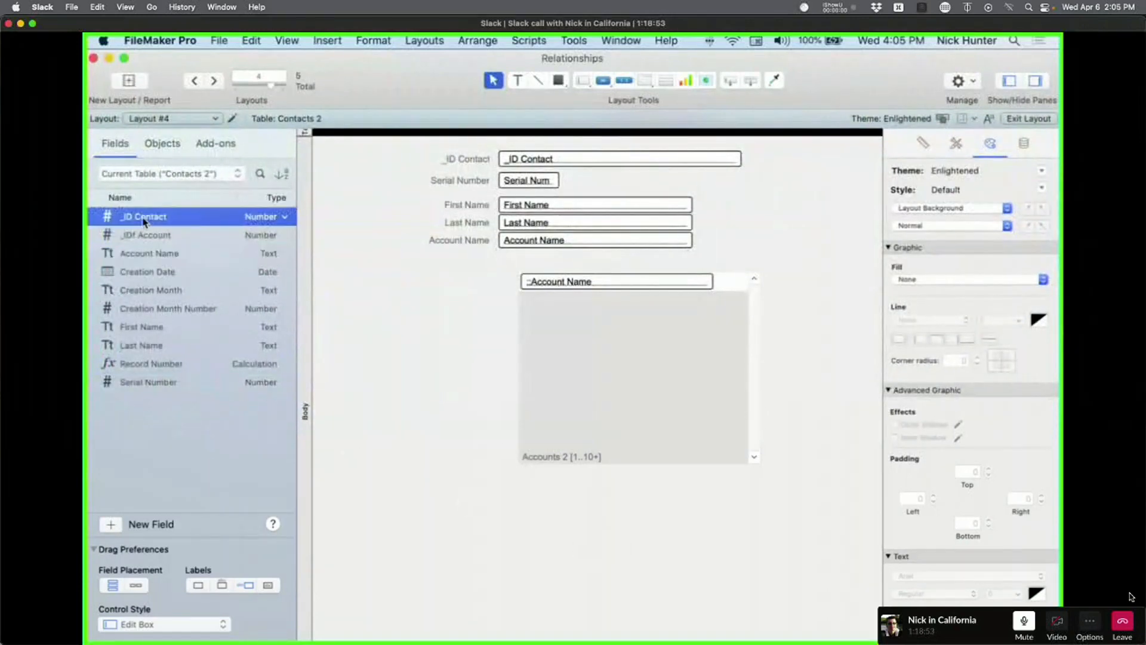
left_click_drag(158, 216, 634, 542)
left_click(716, 522)
Format the bottom _ID Contact field as Percent and drag it wider.
left_click(618, 539)
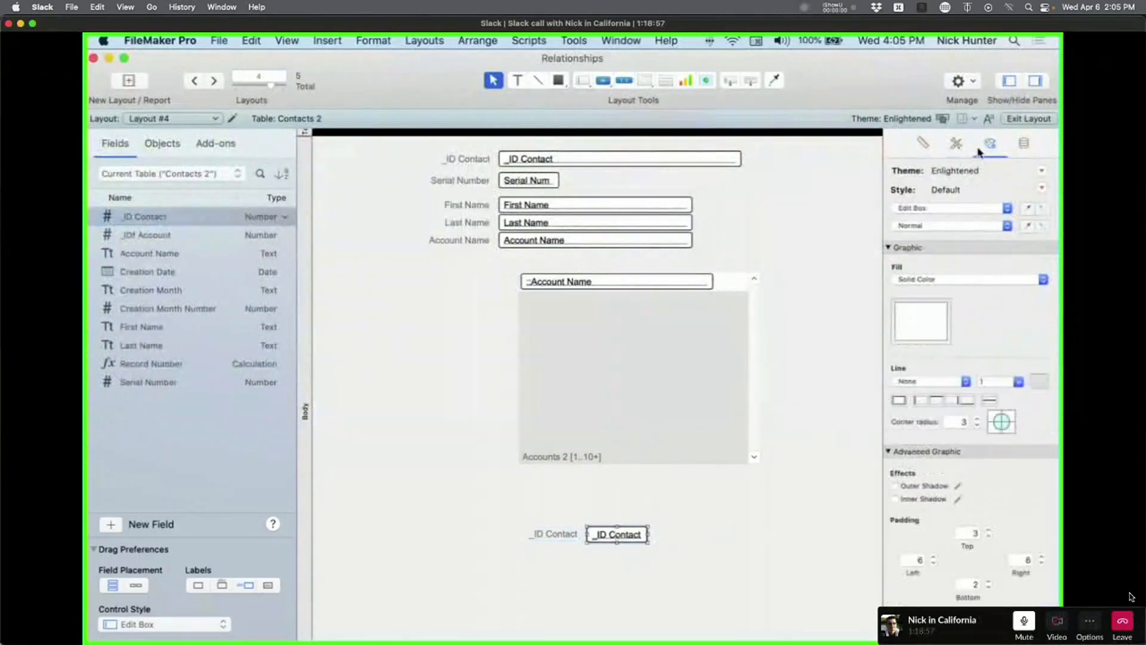
left_click(1024, 144)
scroll(965, 565, "down", 2)
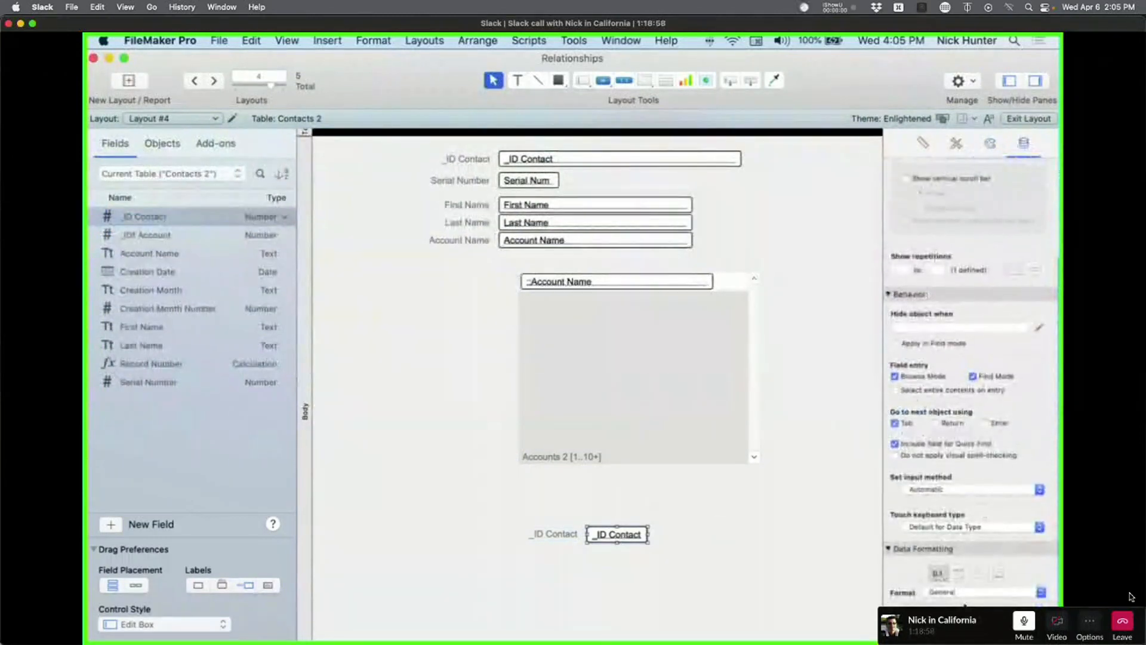
left_click(968, 592)
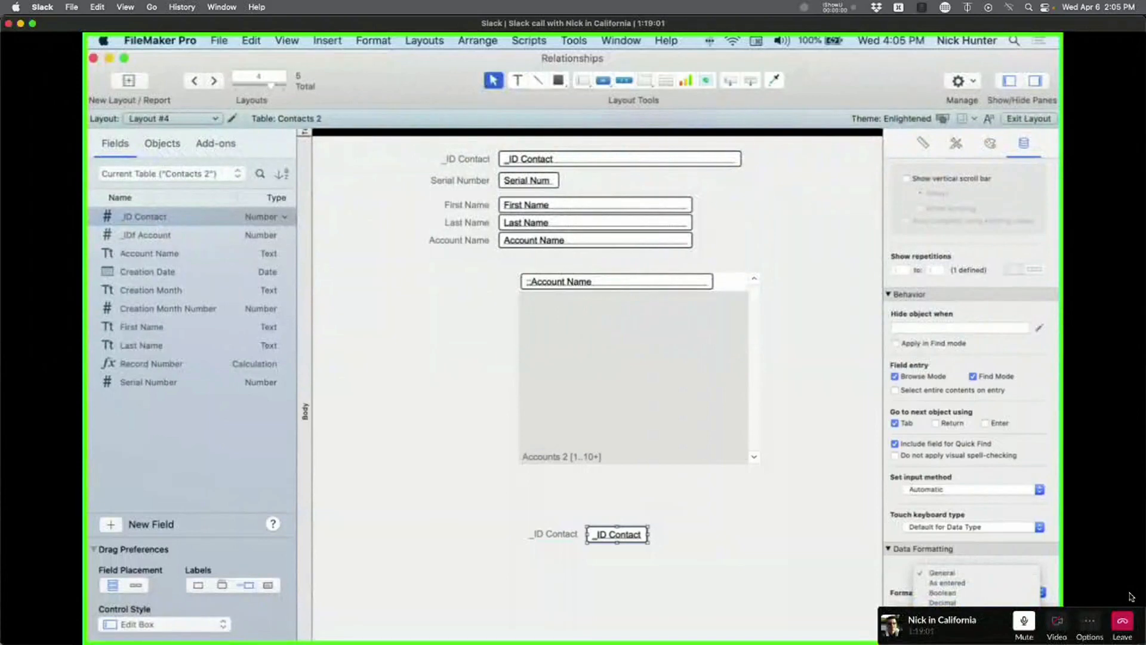
left_click(942, 616)
left_click_drag(648, 533, 770, 534)
left_click(770, 571)
left_click(737, 542)
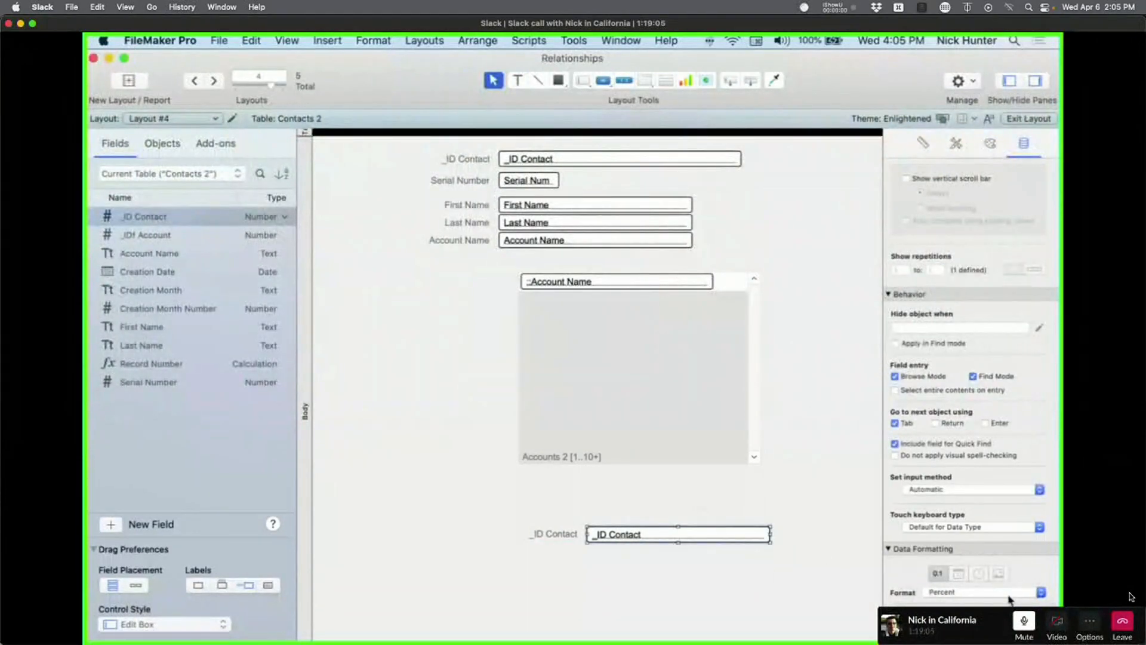
left_click(977, 597)
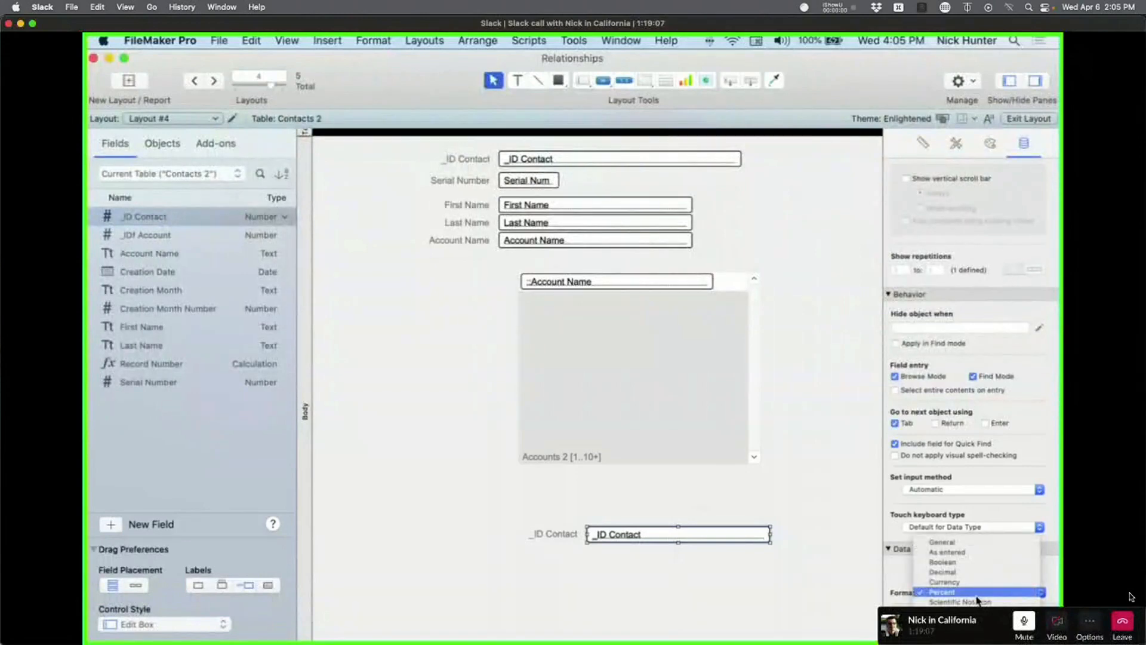
left_click(977, 592)
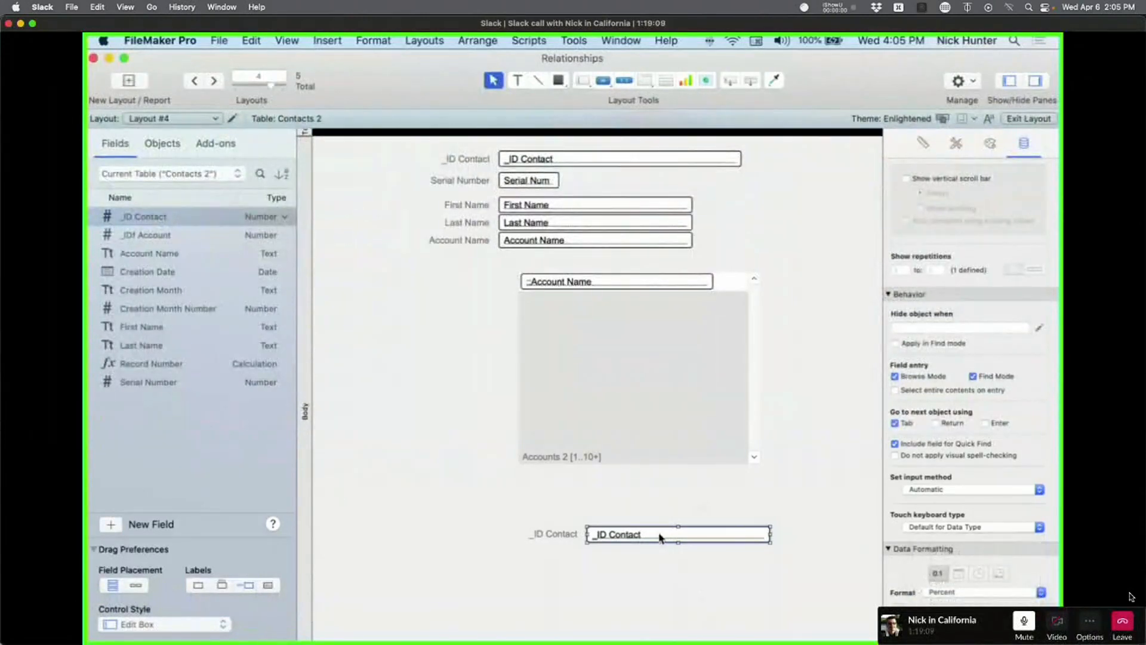
Turn off Browse Mode field entry for the bottom _ID Contact field.
left_click(614, 154)
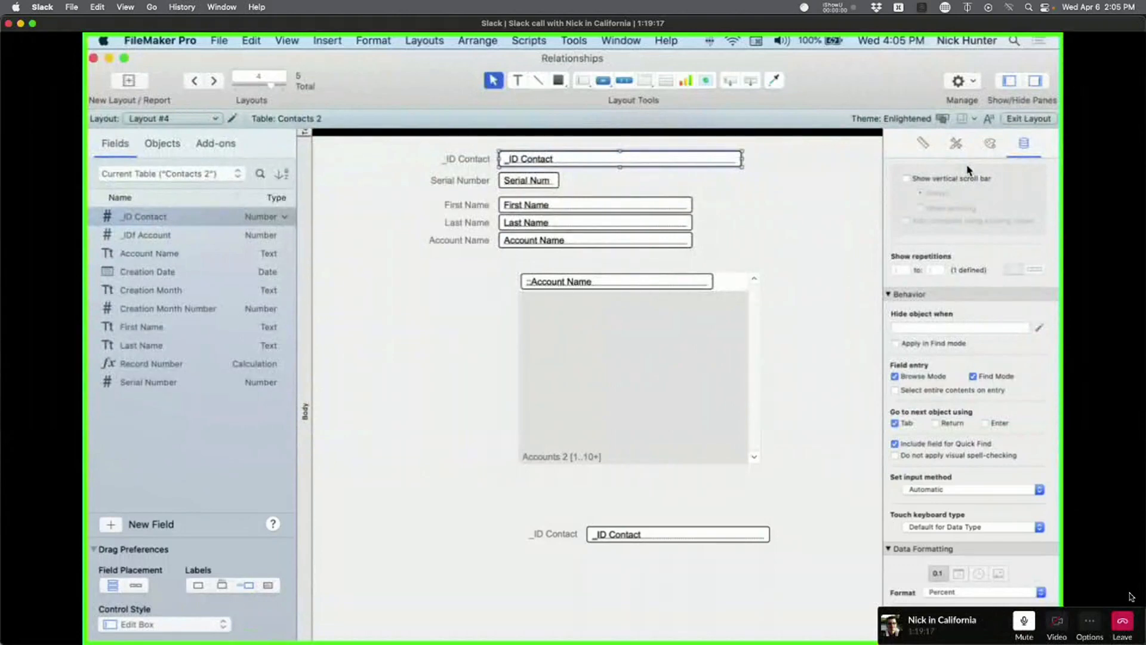
left_click(640, 465)
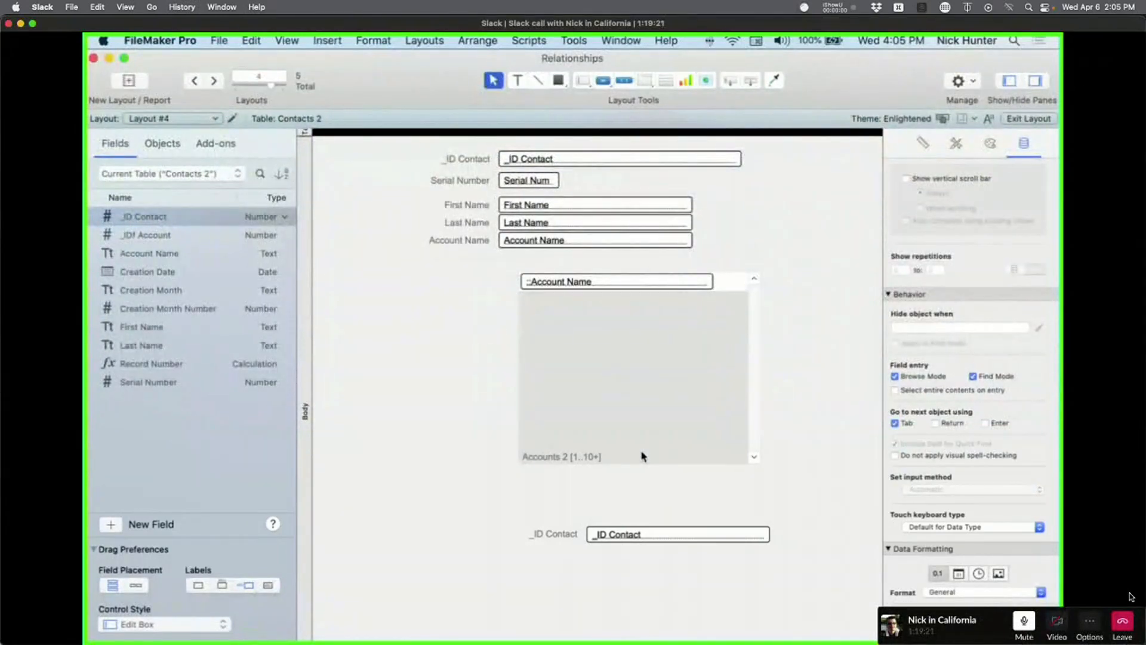
left_click_drag(768, 543, 473, 489)
left_click(712, 534)
left_click(931, 377)
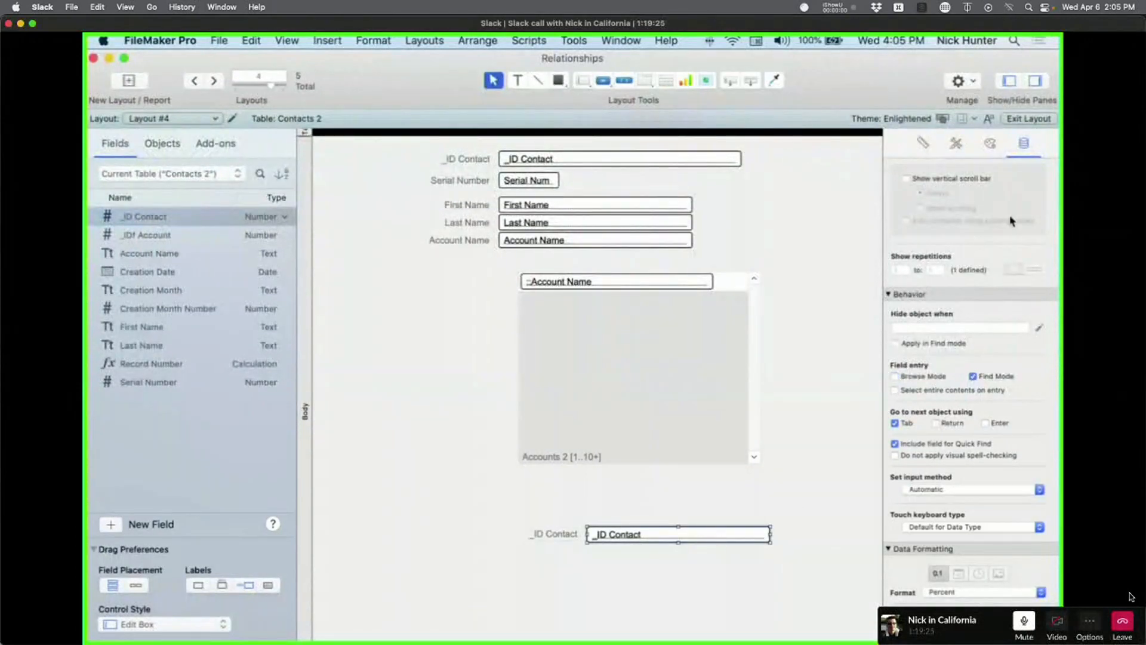
scroll(1011, 221, "up", 5)
left_click(990, 144)
left_click(1042, 190)
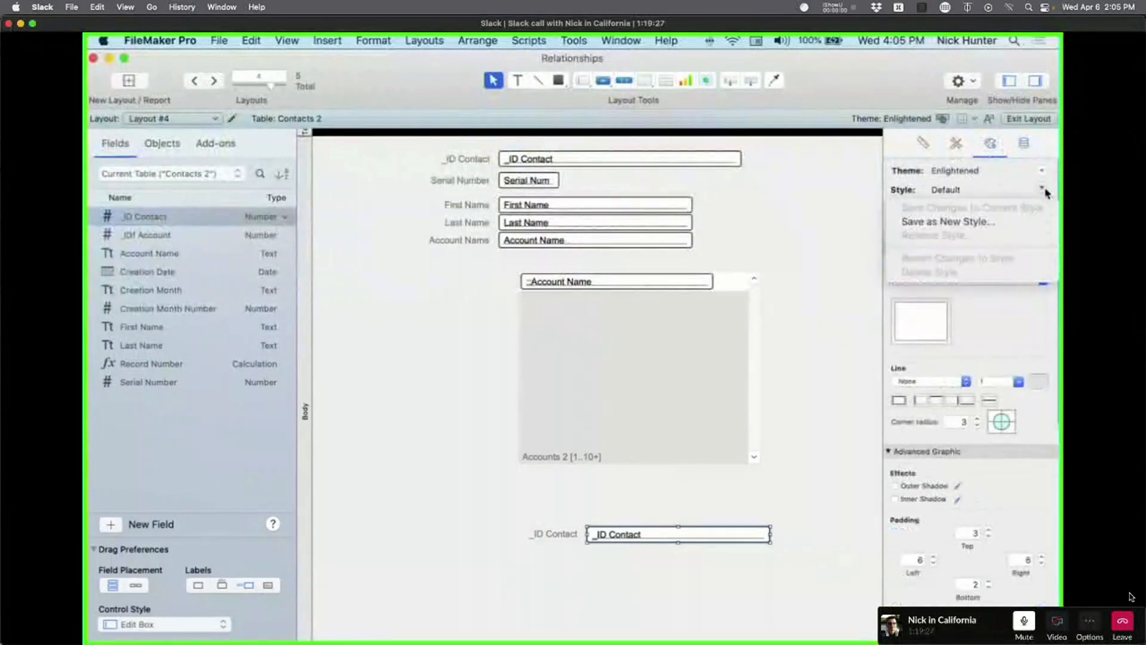
left_click(675, 554)
left_click(700, 562)
Inspect the bottom _ID Contact field's data settings and check FileMaker's version information.
left_click(678, 541)
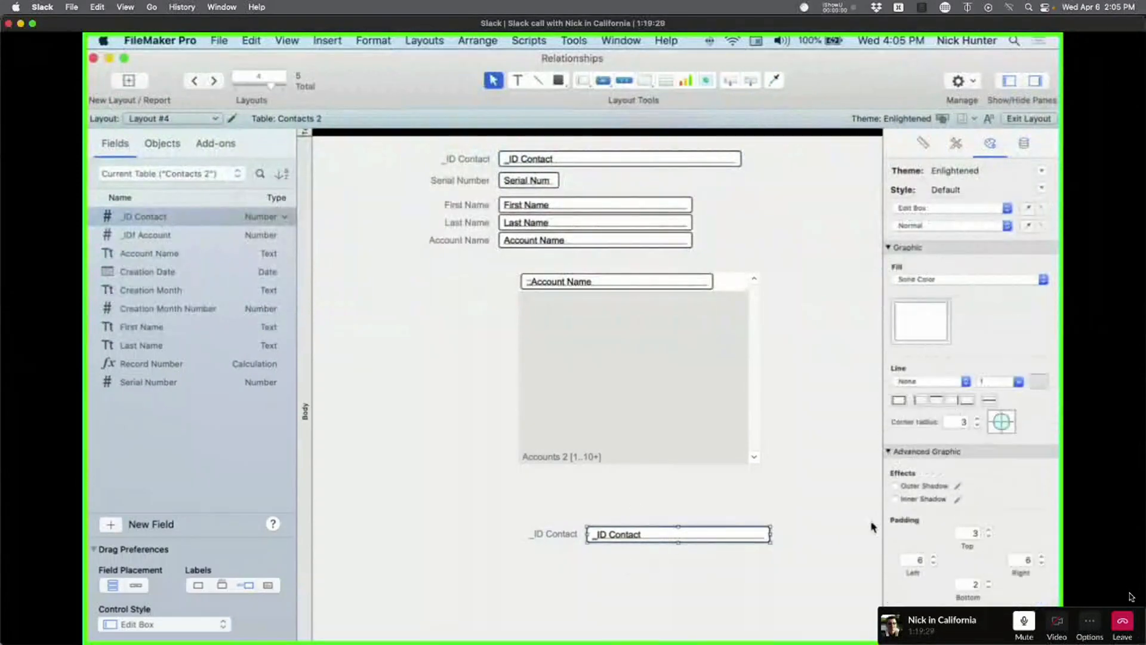
left_click(1023, 144)
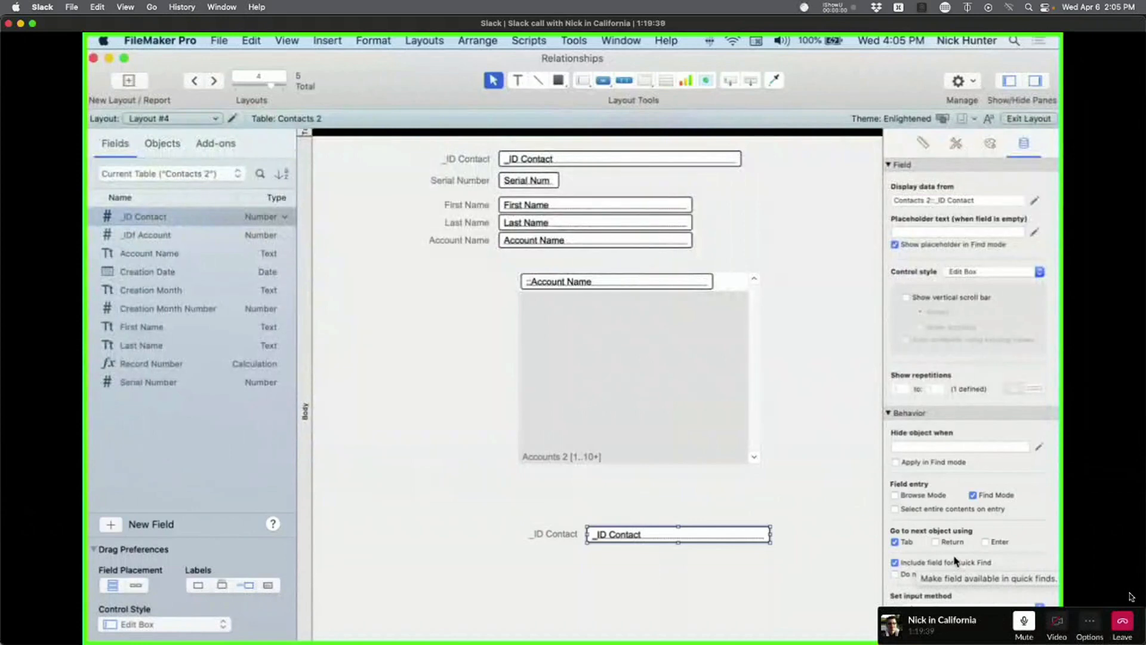
scroll(675, 379, "right", 2)
left_click(156, 41)
left_click(393, 243)
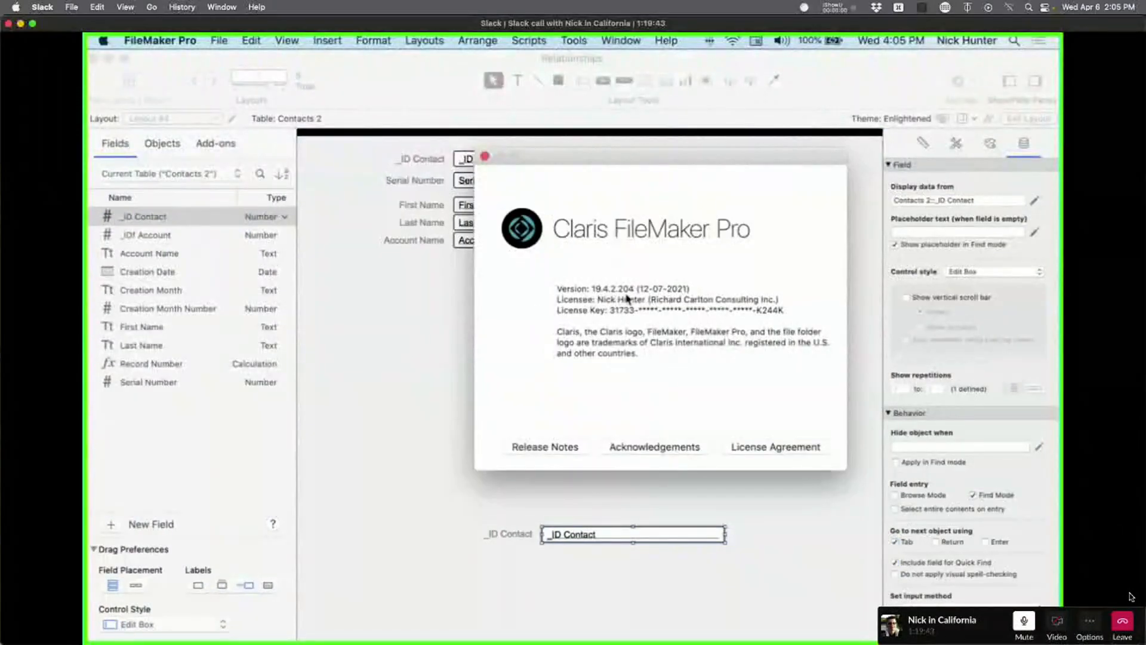
left_click(686, 297)
left_click(843, 308)
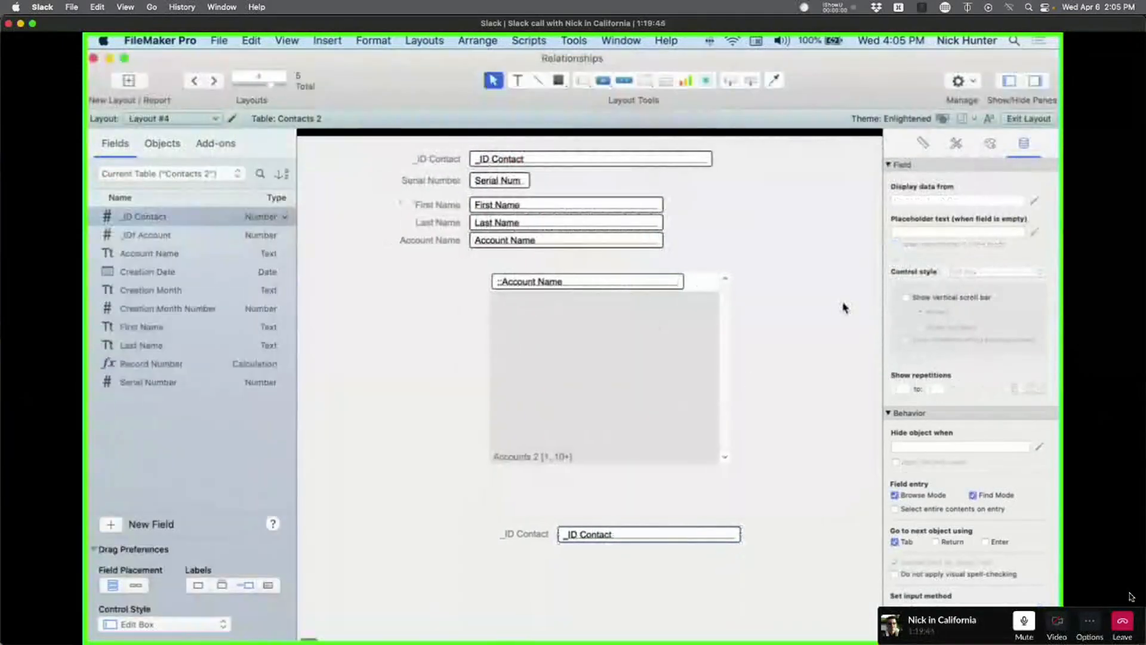
Delete the bottom _ID Contact label and field, nudge the Accounts 2 portal up, and browse.
left_click_drag(620, 566, 494, 514)
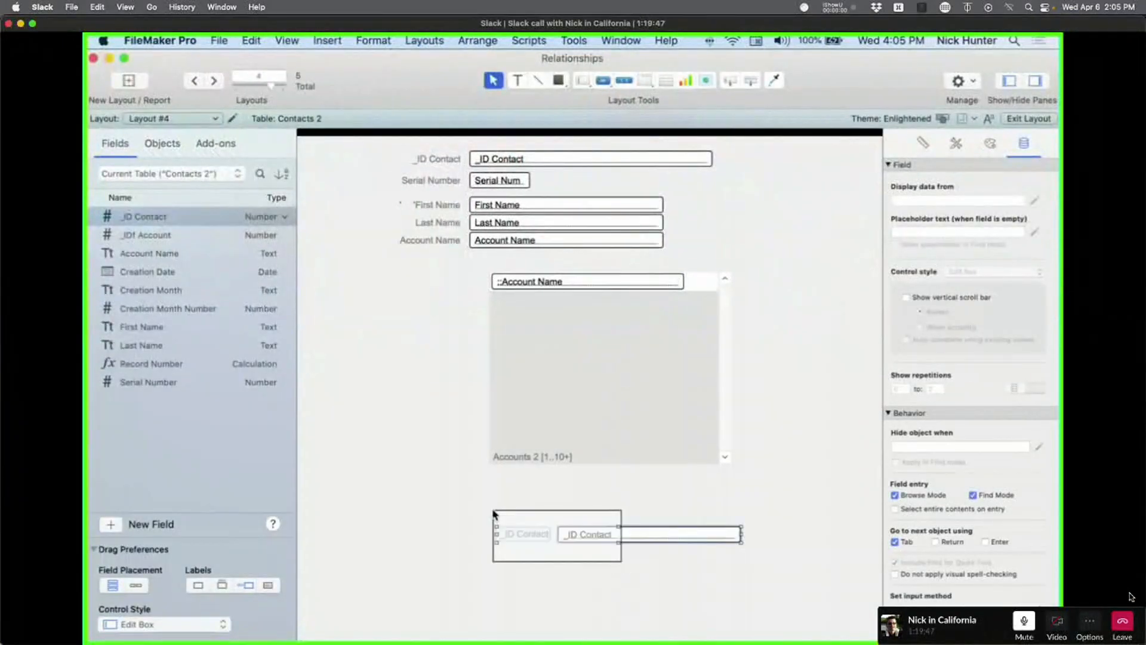
key("Delete")
left_click_drag(571, 434, 578, 368)
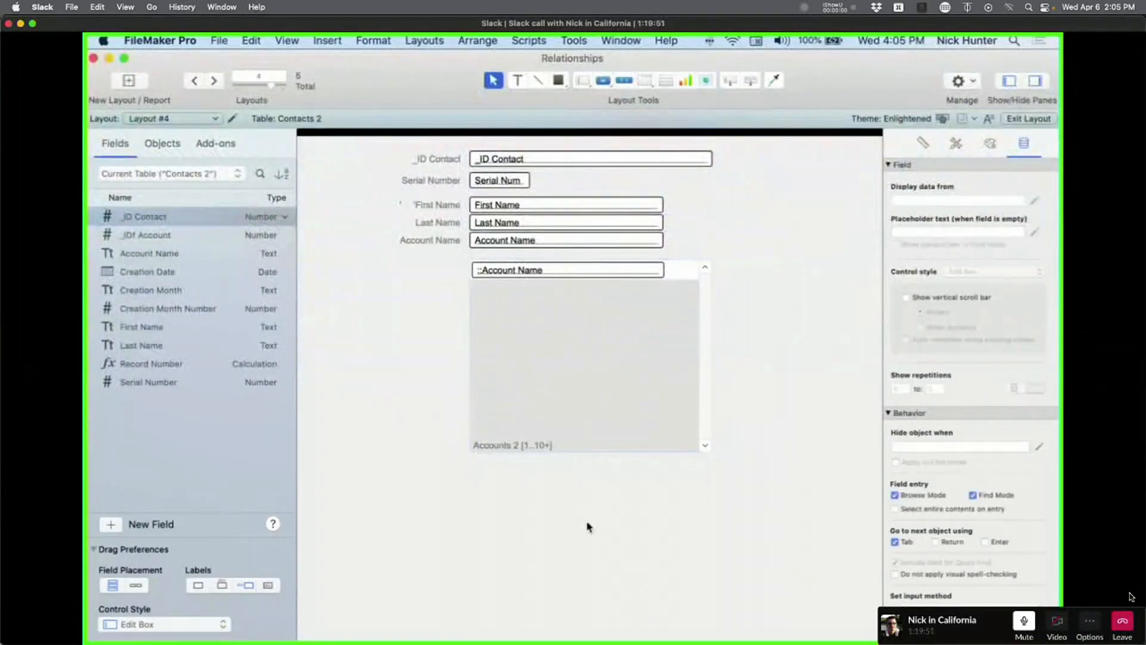
key("super+b")
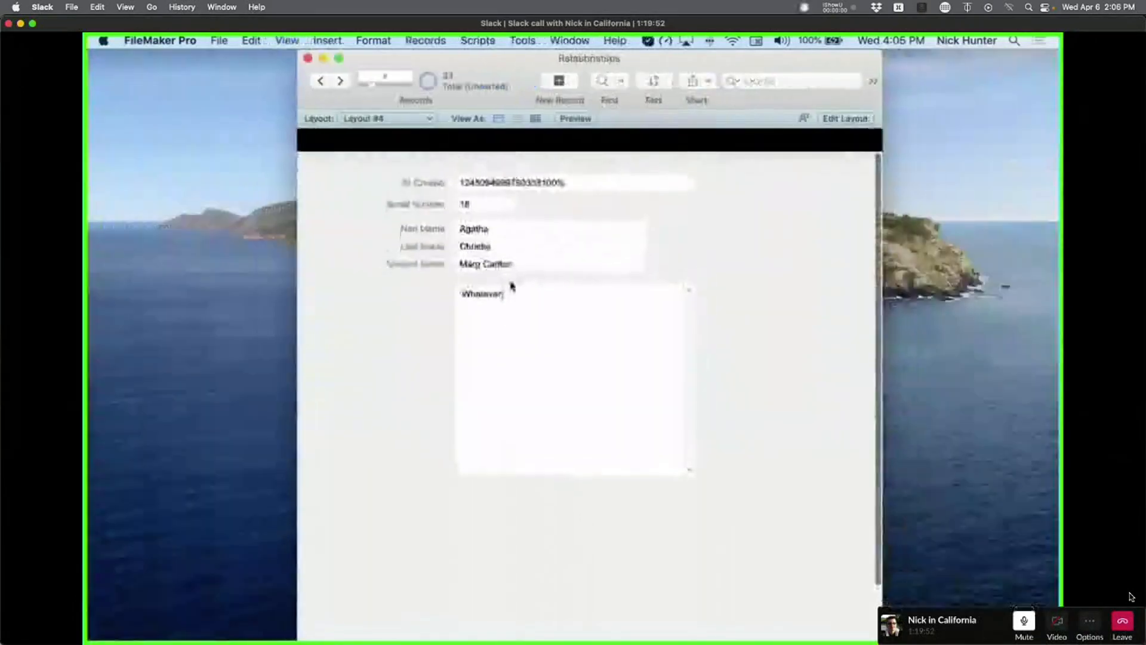
Widen the window, inspect _ID Contact and the Accounts 2 occurrence in Manage Database, then discard changes.
left_click_drag(491, 59, 301, 59)
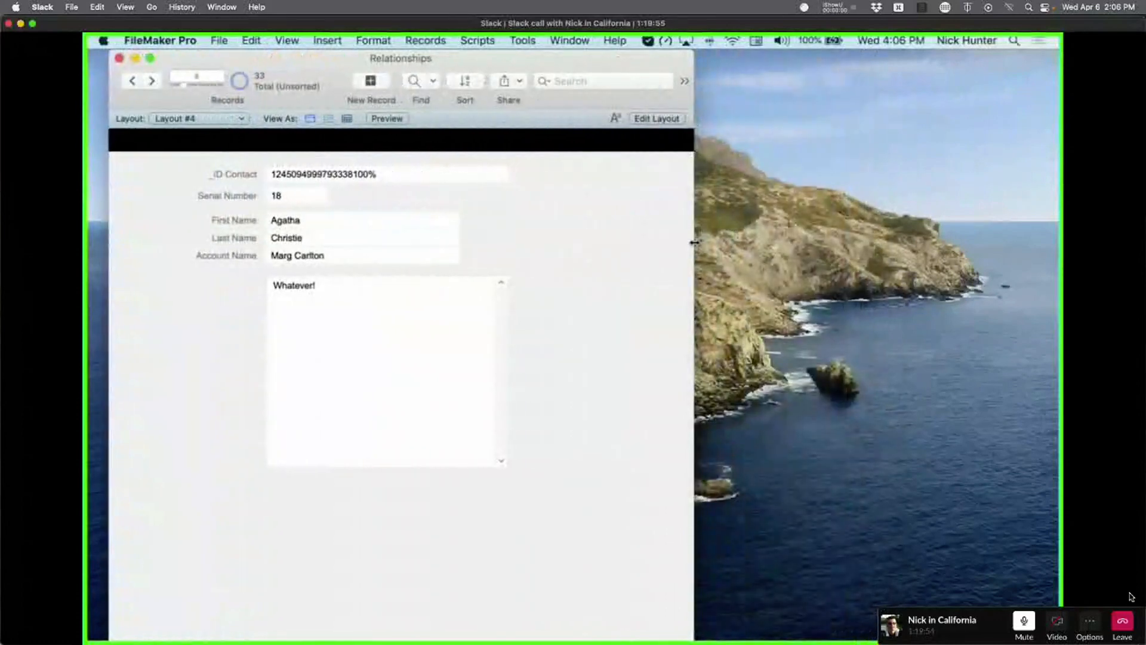
left_click_drag(694, 243, 888, 244)
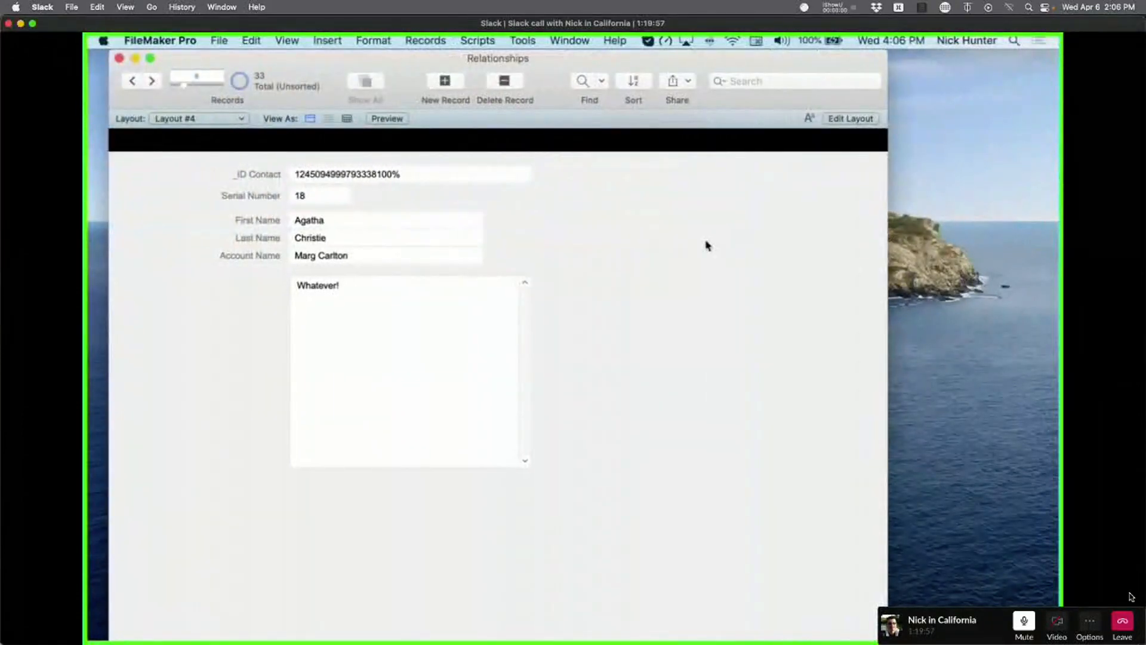
key("super+shift+d")
left_click(213, 145)
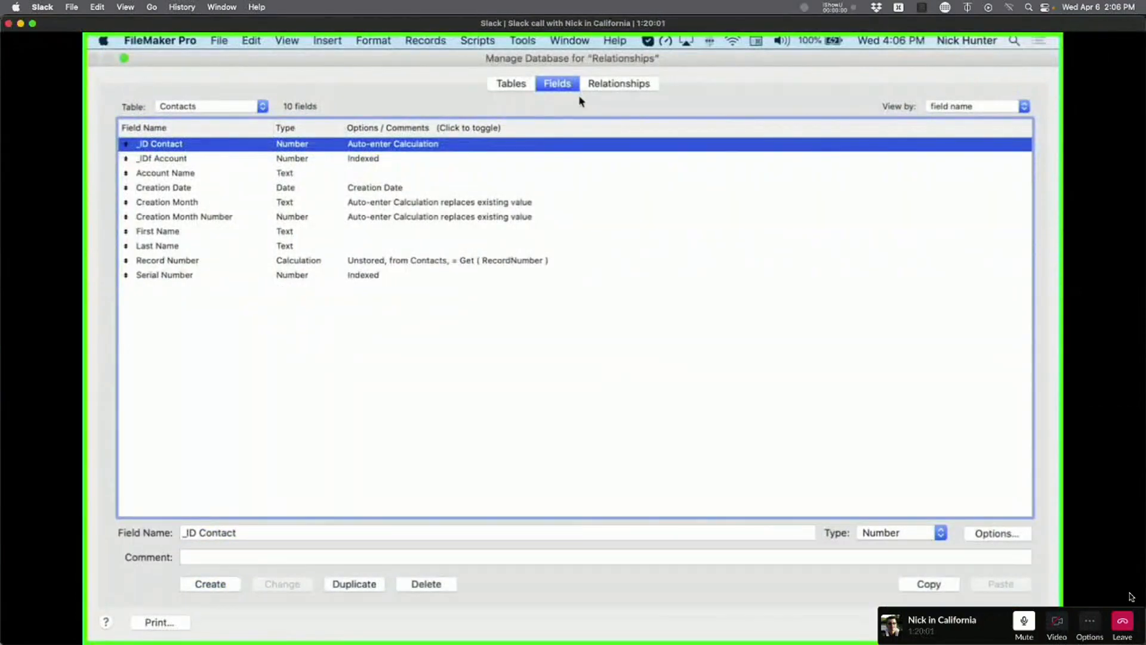
left_click(619, 83)
left_click(270, 271)
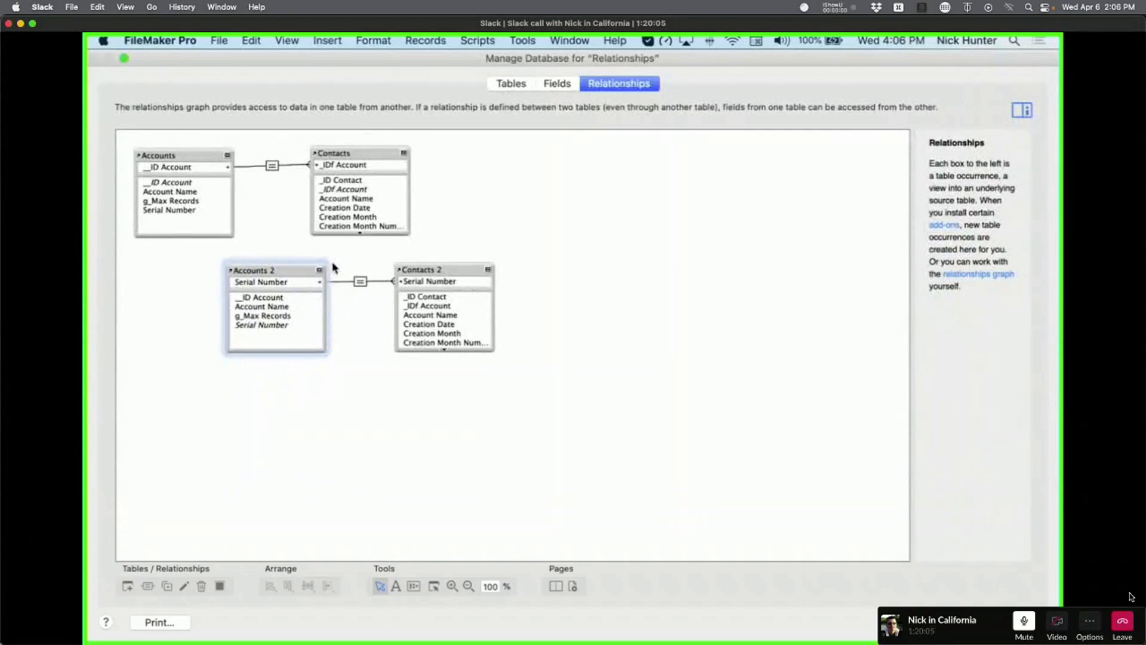
left_click(557, 83)
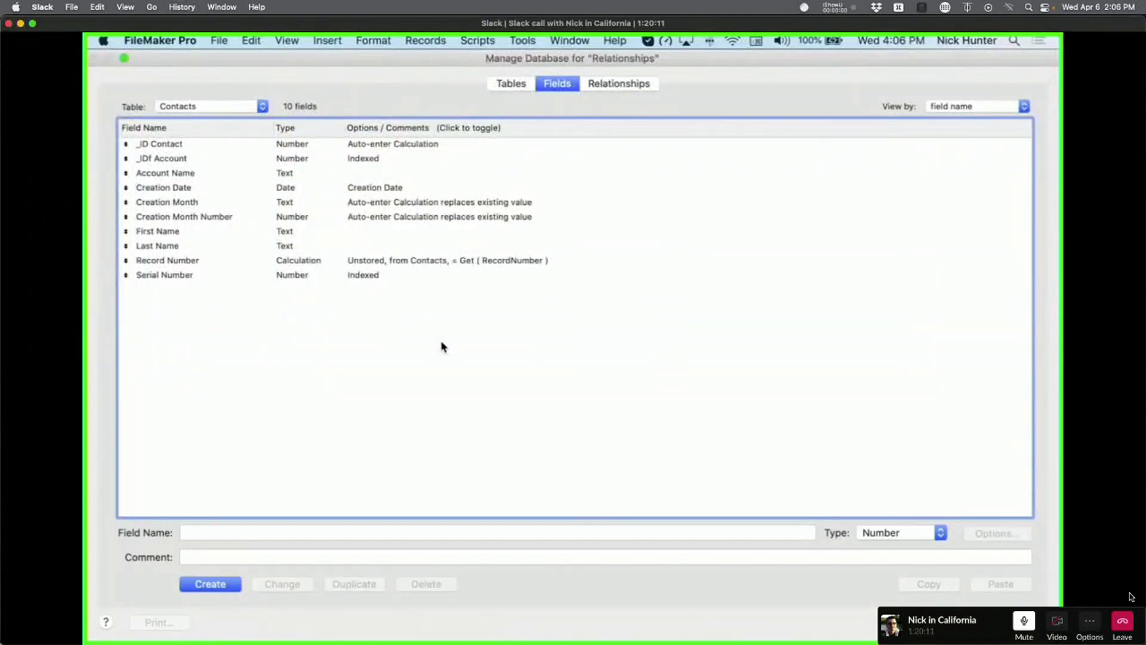
key("Escape")
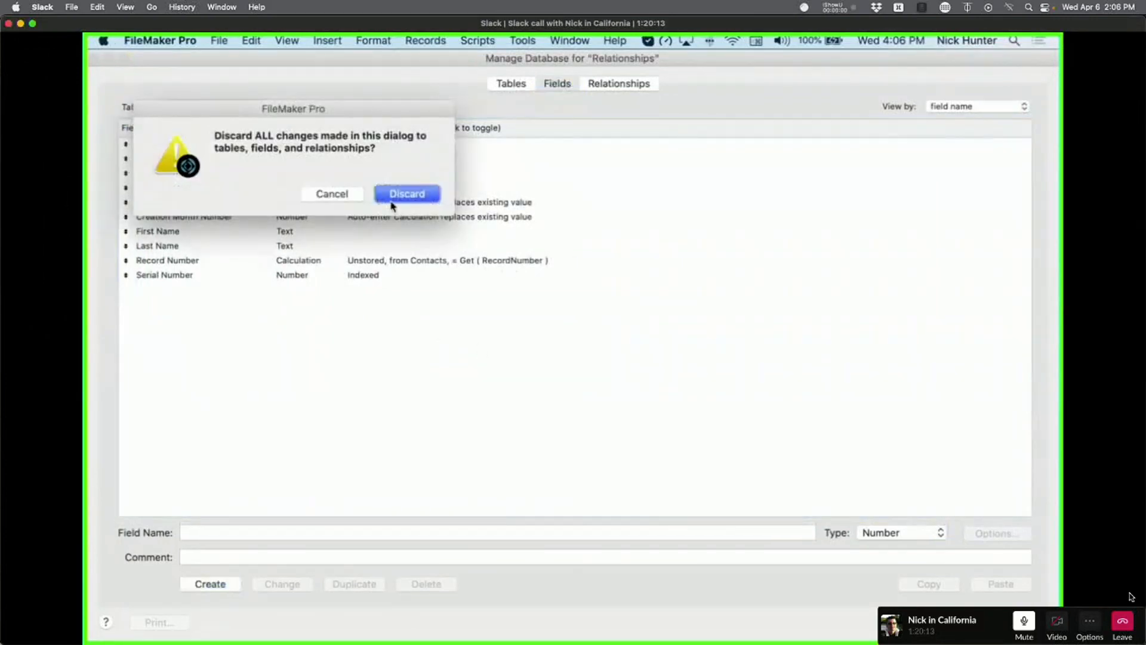
left_click(392, 200)
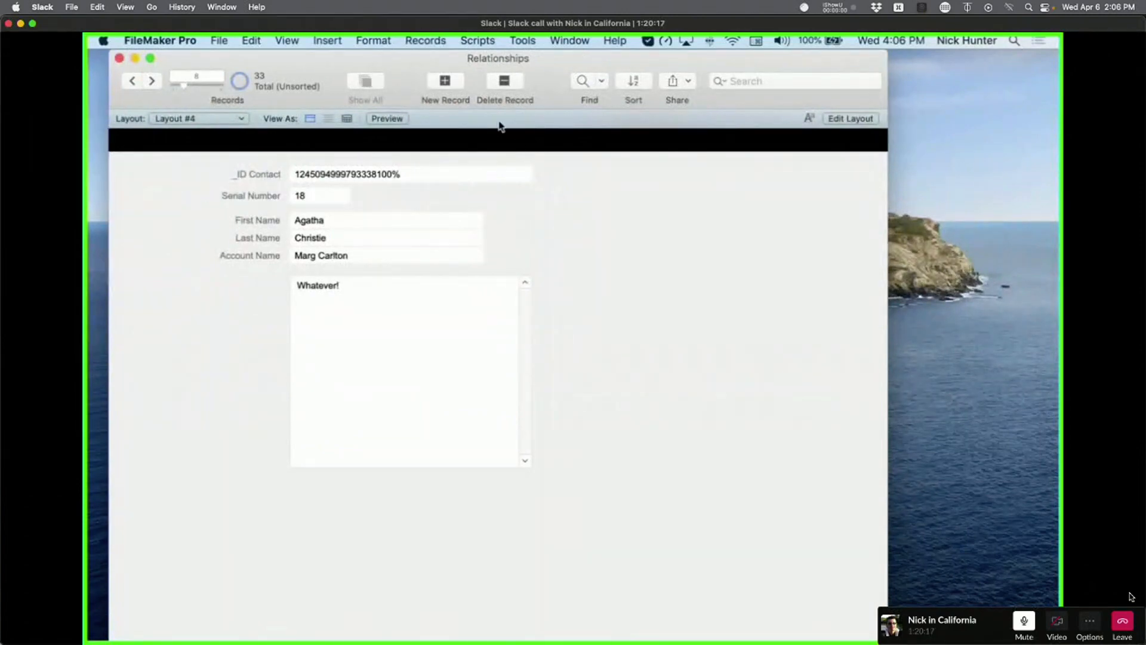
Reopen Manage Database, review the Accounts–Contacts relationship without changes, and end on the Tables list.
key("super+shift+d")
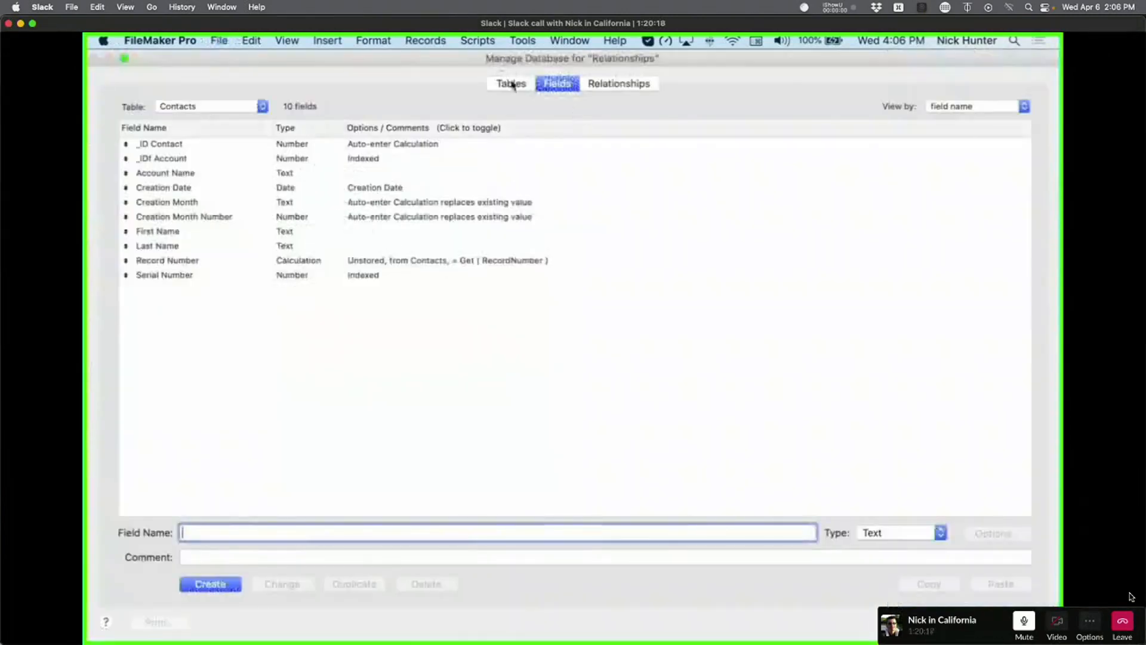
left_click(512, 84)
left_click(618, 84)
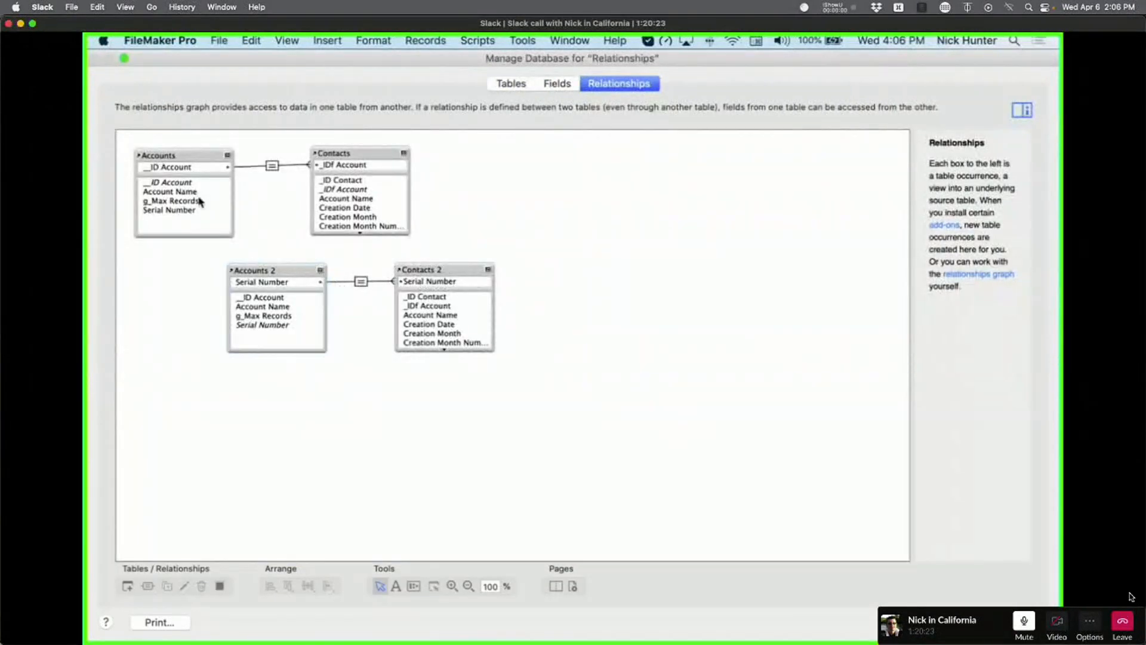
double_click(273, 166)
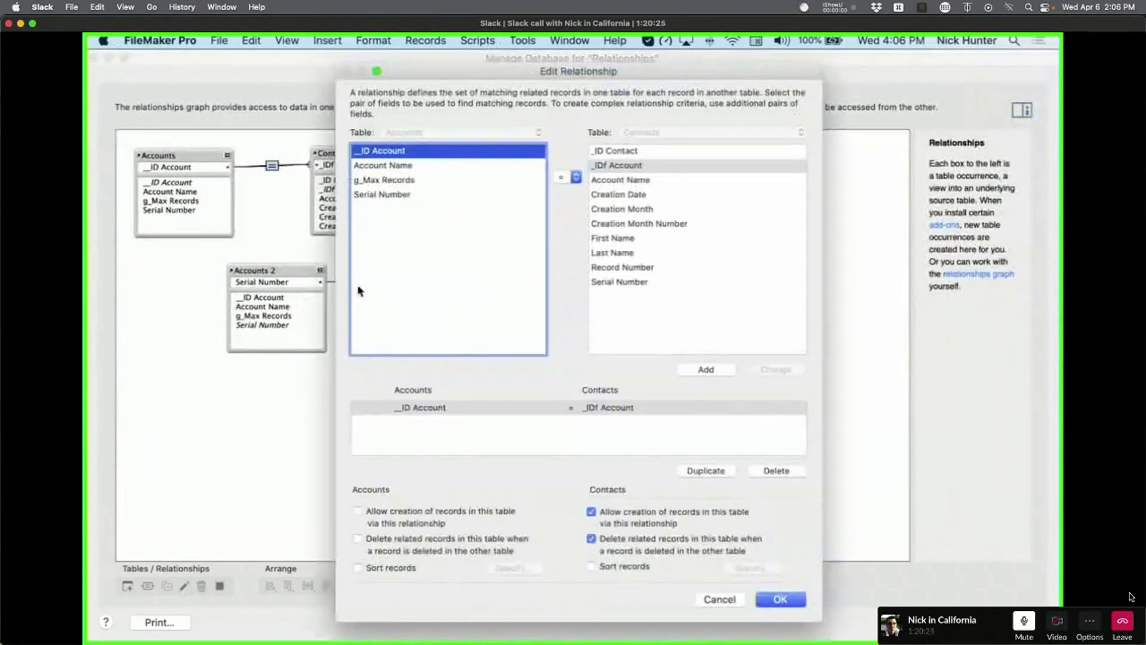
key("Escape")
left_click(552, 83)
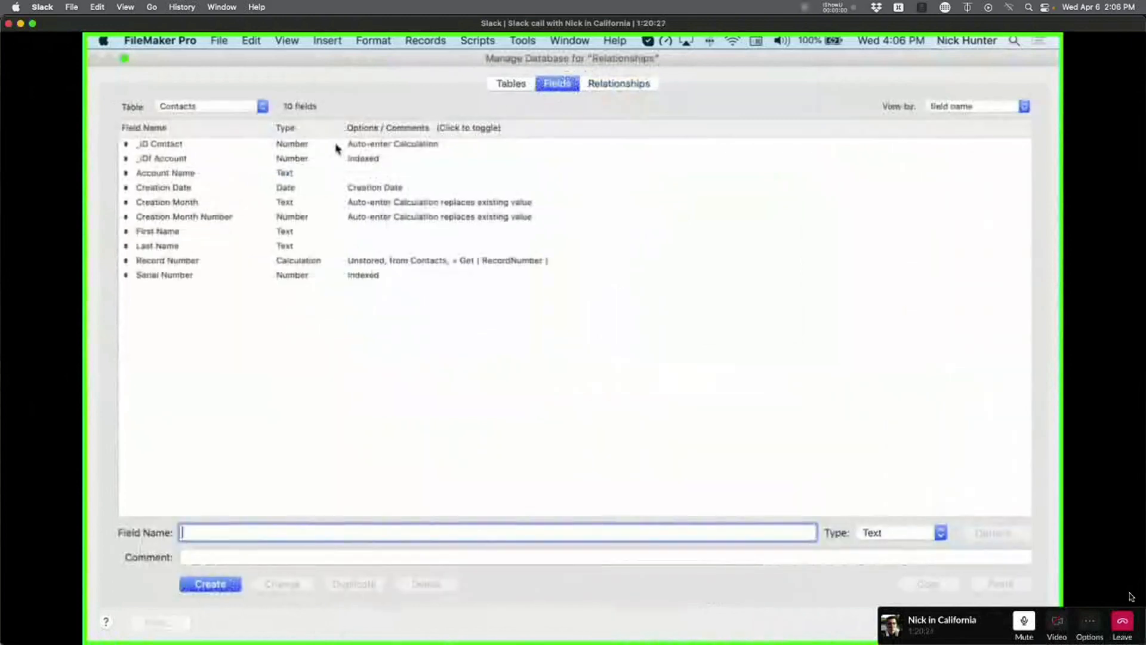
left_click(510, 84)
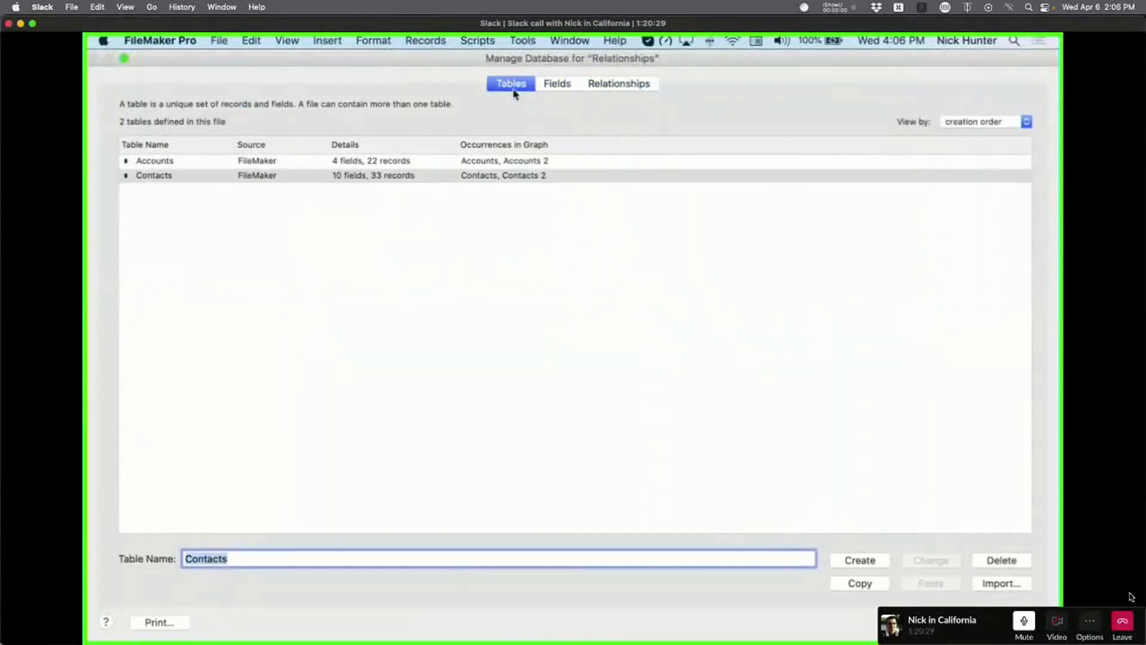
Add a text field g_Accounts to Accounts with global storage enabled.
double_click(269, 161)
type("g")
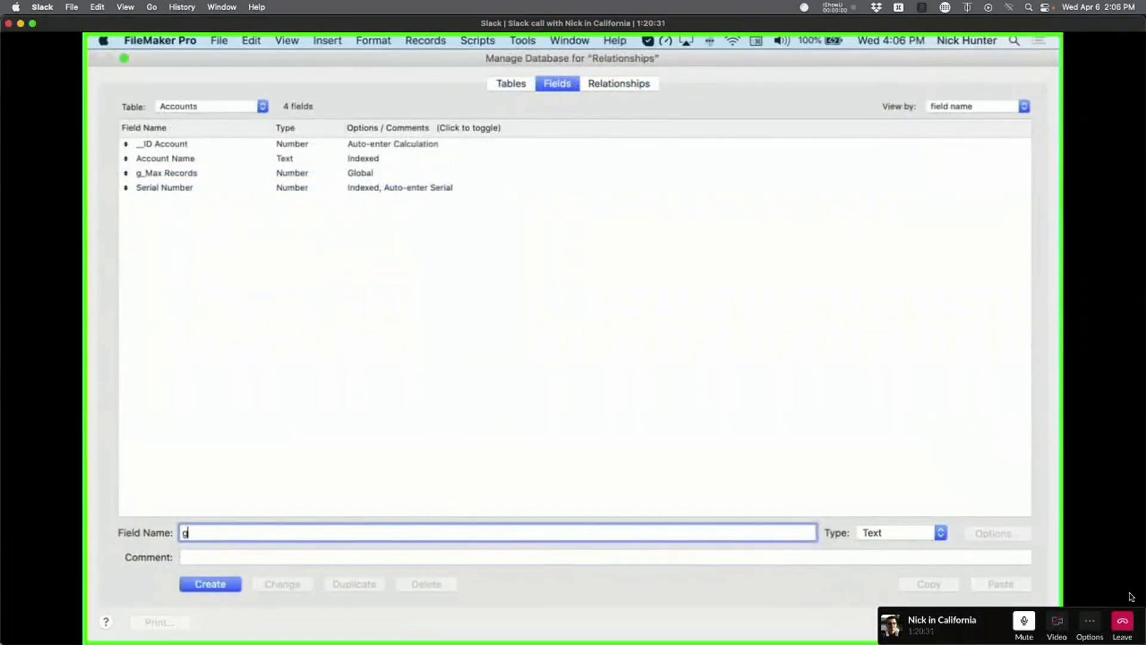
type("_Accounts")
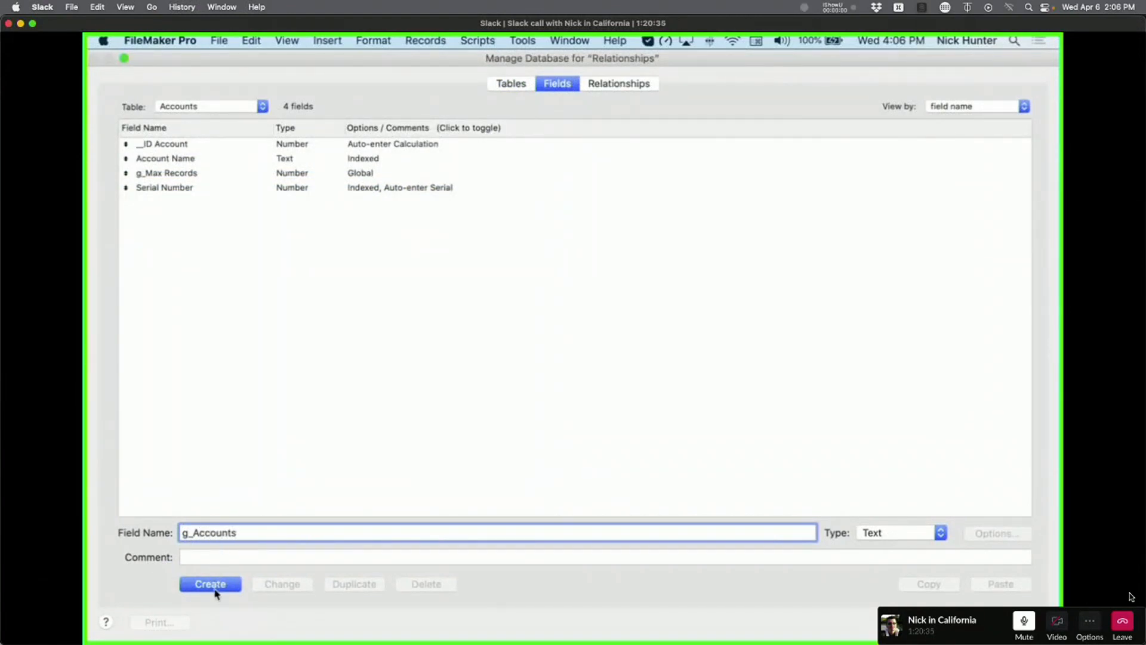
left_click(215, 589)
left_click(1002, 535)
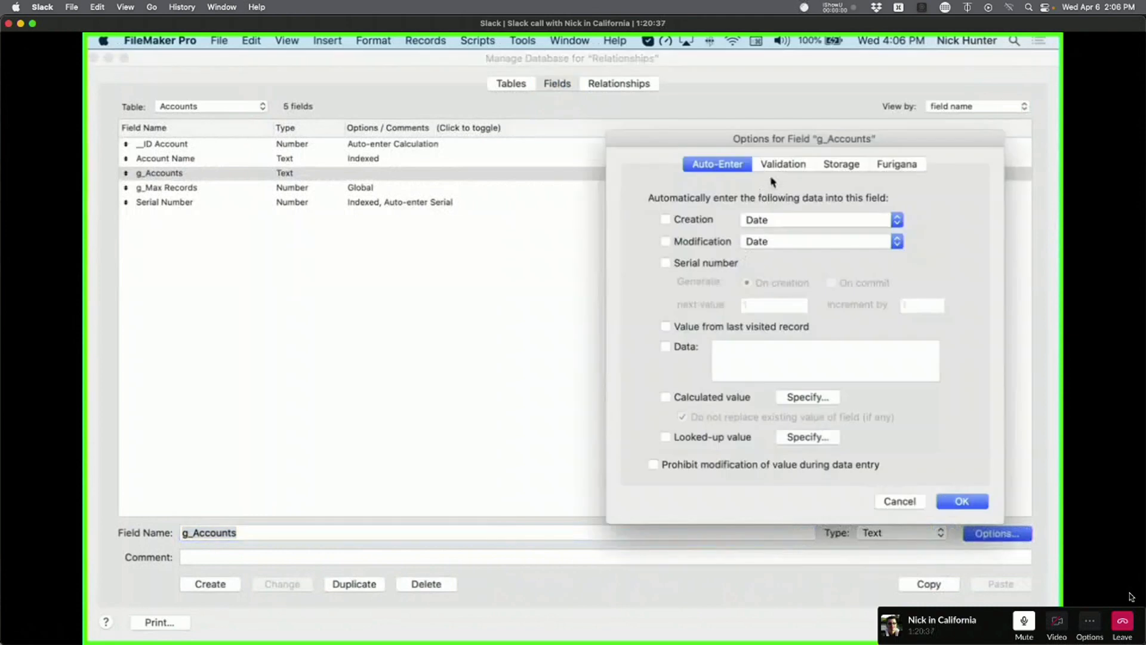
left_click(841, 163)
left_click(662, 249)
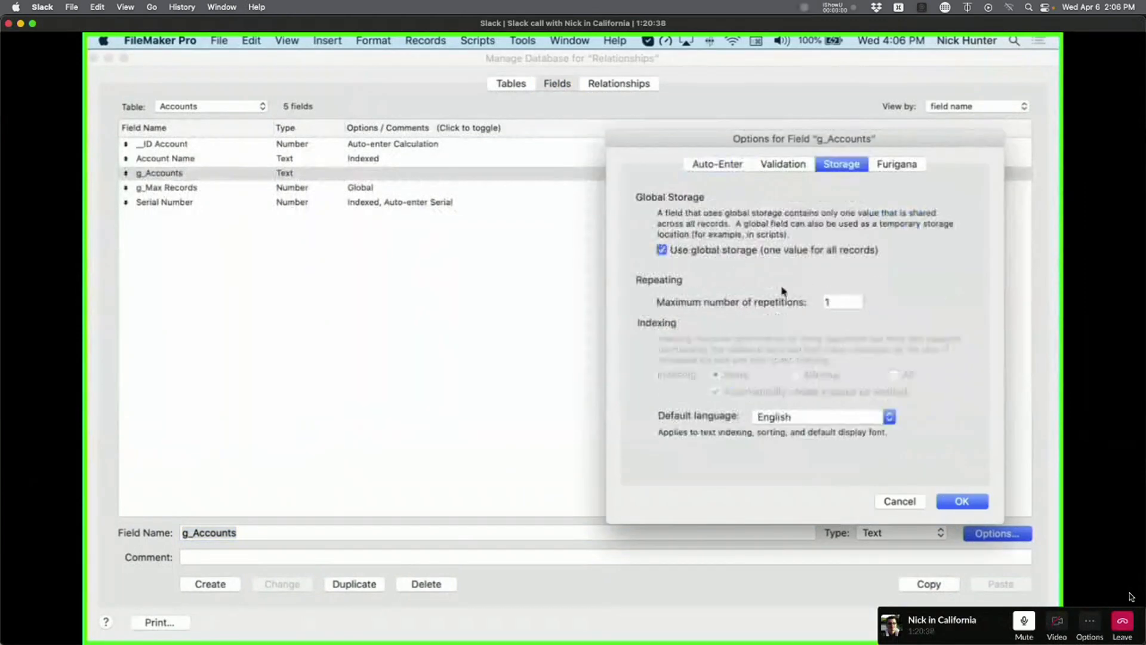
left_click(961, 501)
Change the Accounts–Contacts relationship to match g_Accounts with _IDf Account, and close Manage Database.
left_click(624, 84)
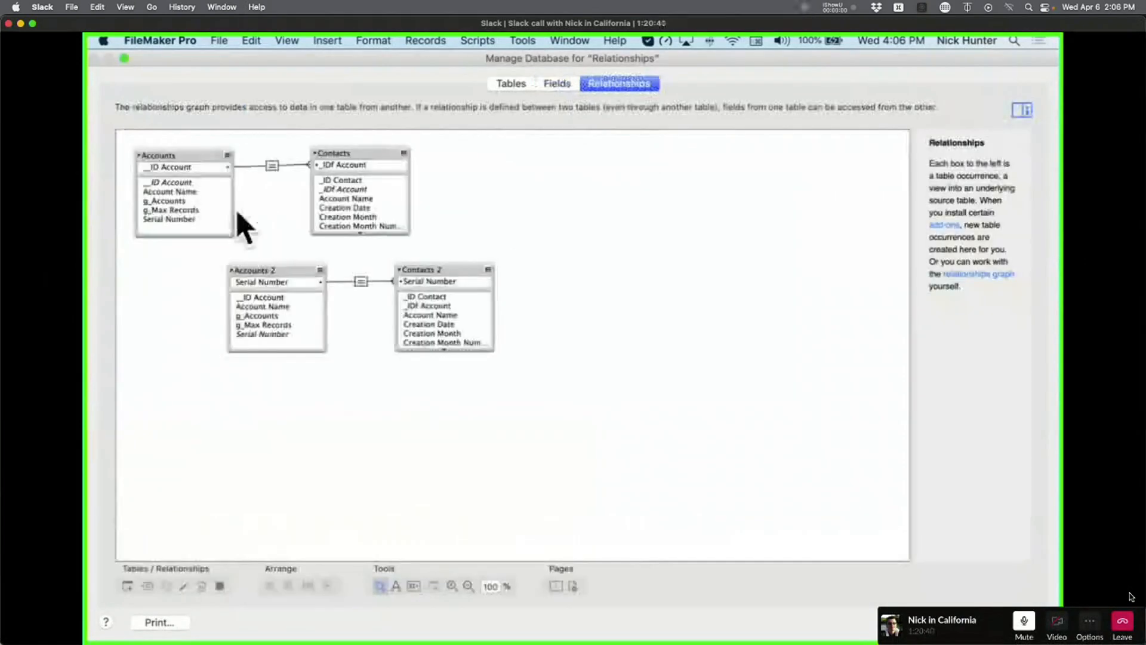
double_click(271, 166)
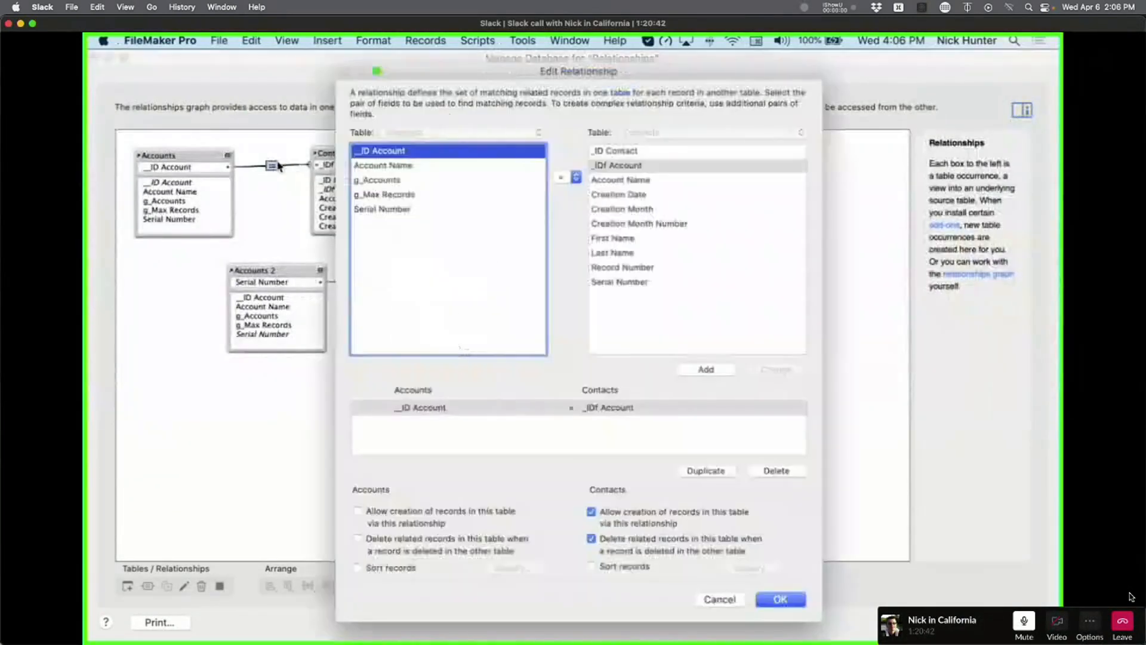
left_click(391, 180)
left_click(775, 369)
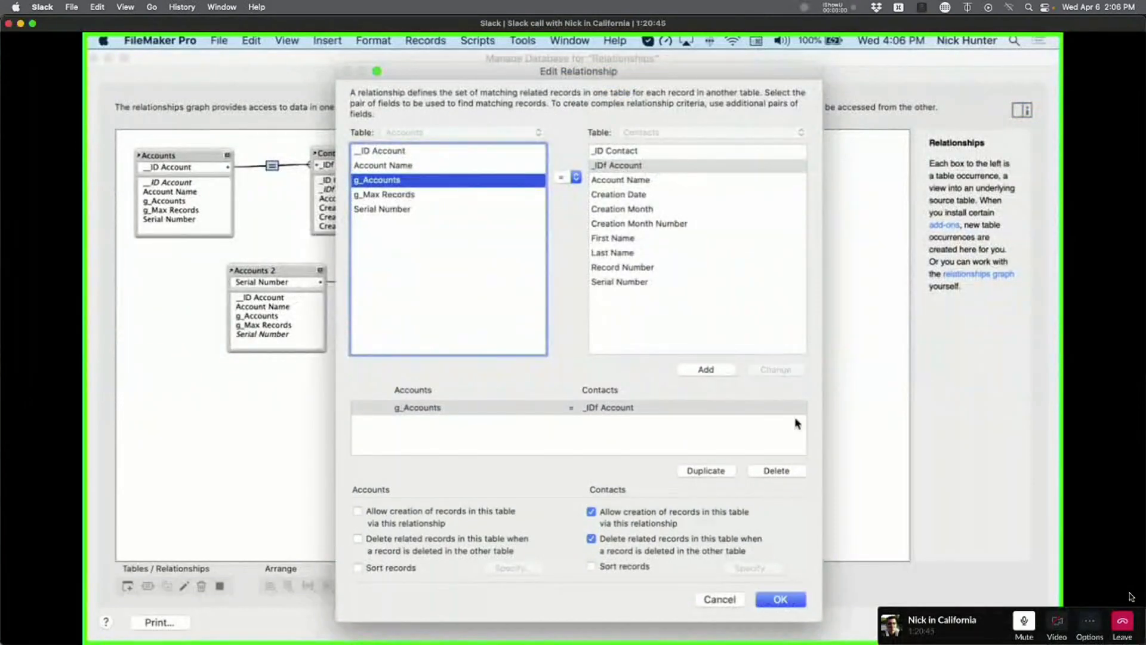
left_click(780, 598)
left_click(1014, 622)
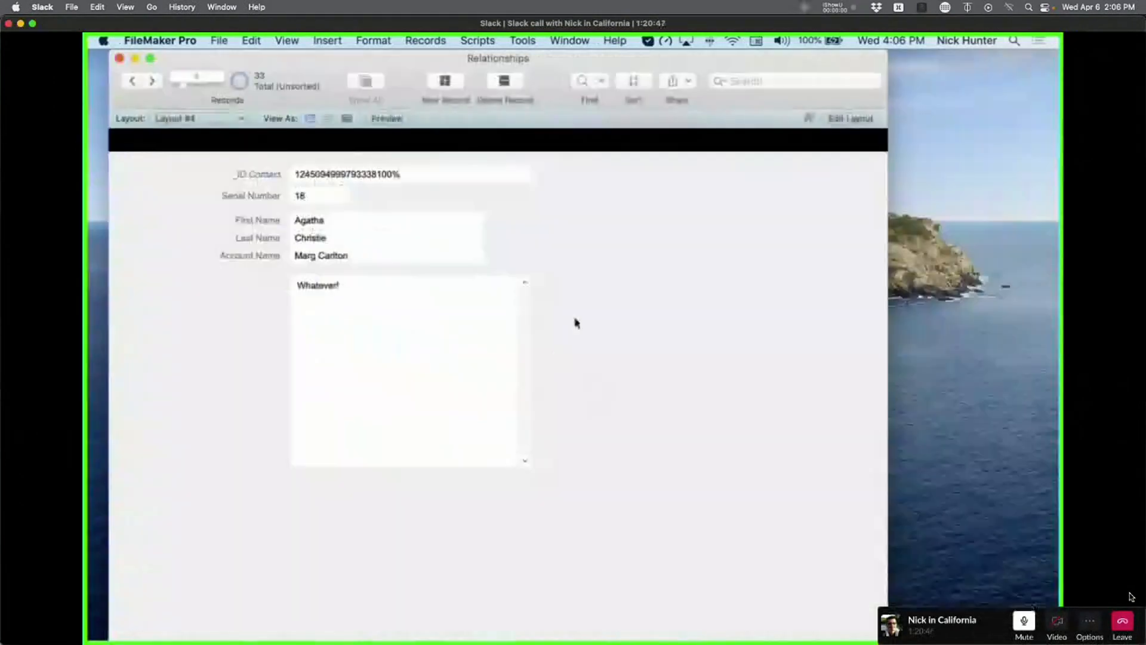
On the Accounts layout, copy Account Name rightward as an unlabelled g_Accounts field, then browse records.
left_click(243, 117)
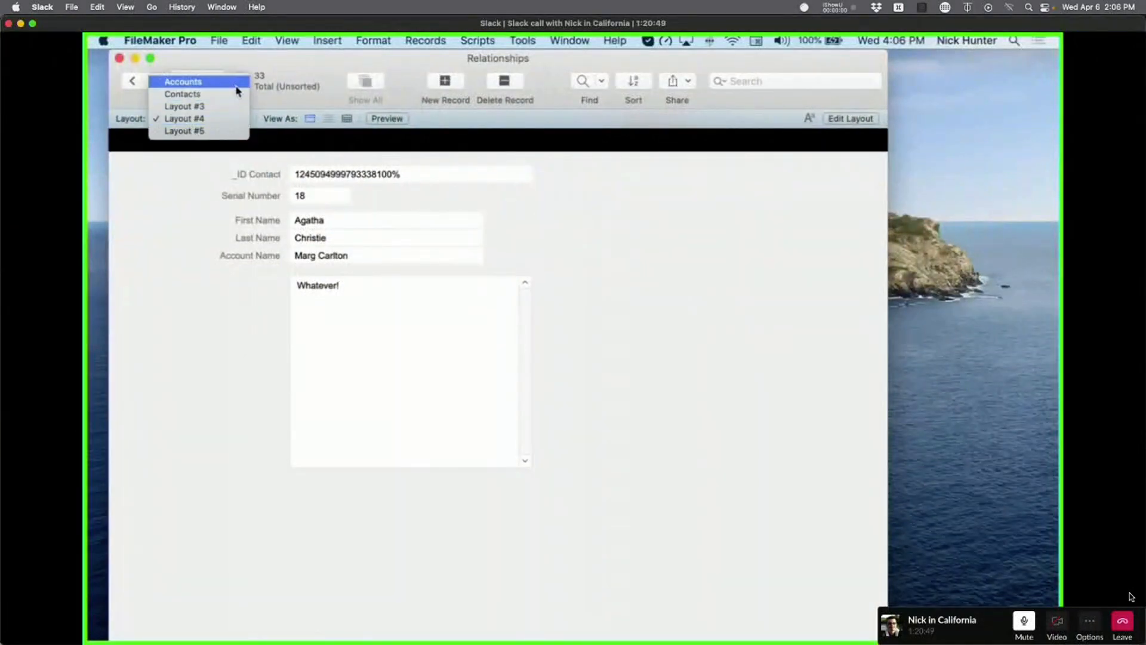
left_click(183, 81)
key("super+l")
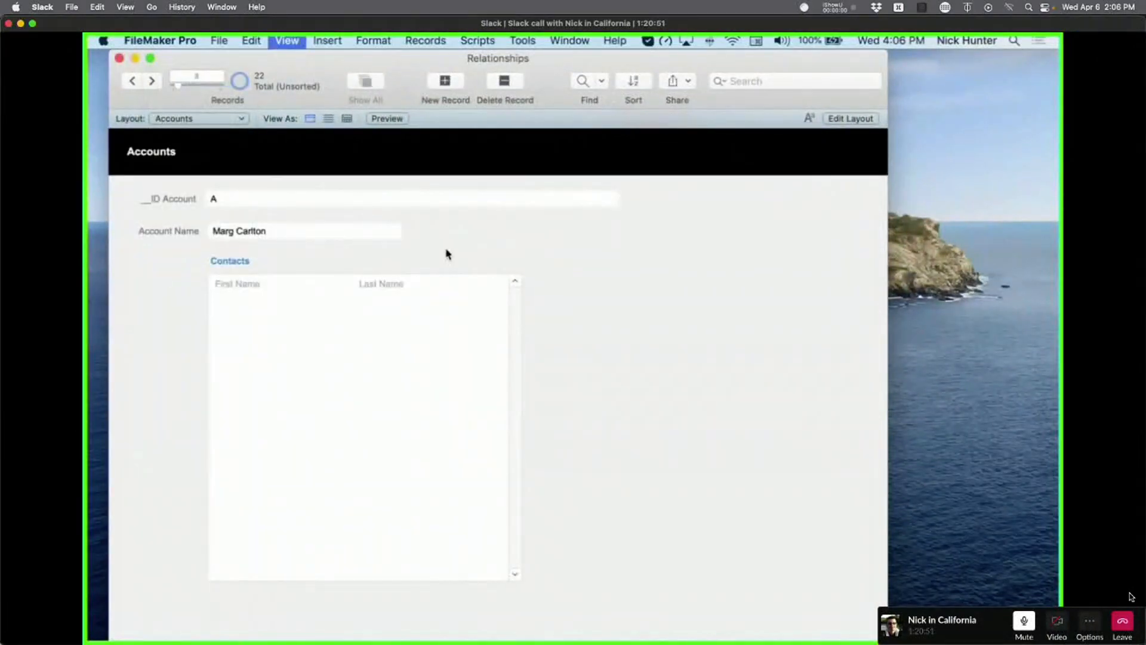
left_click(453, 233)
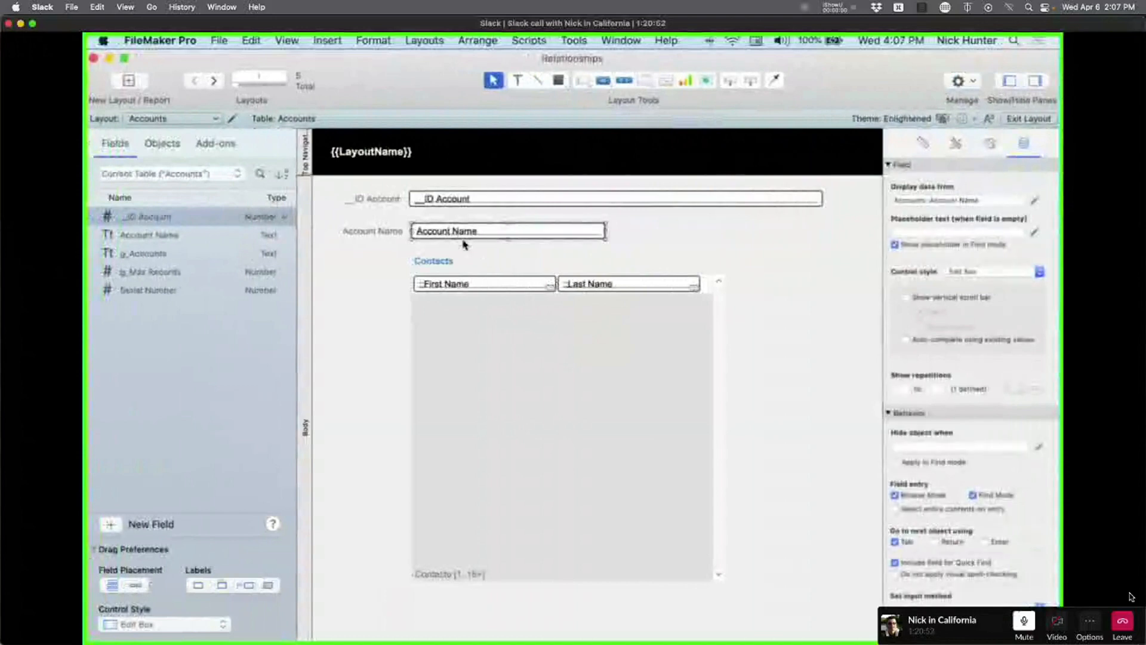
left_click_drag(499, 233, 745, 237)
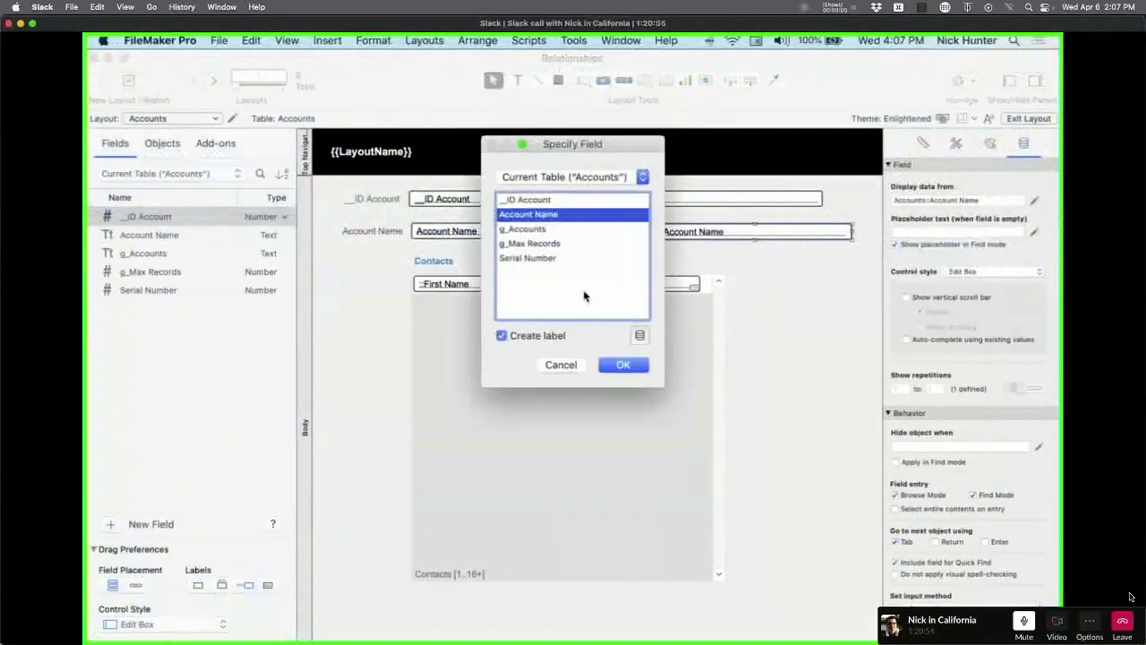
left_click(518, 336)
left_click(555, 234)
key("Return")
key("super+b")
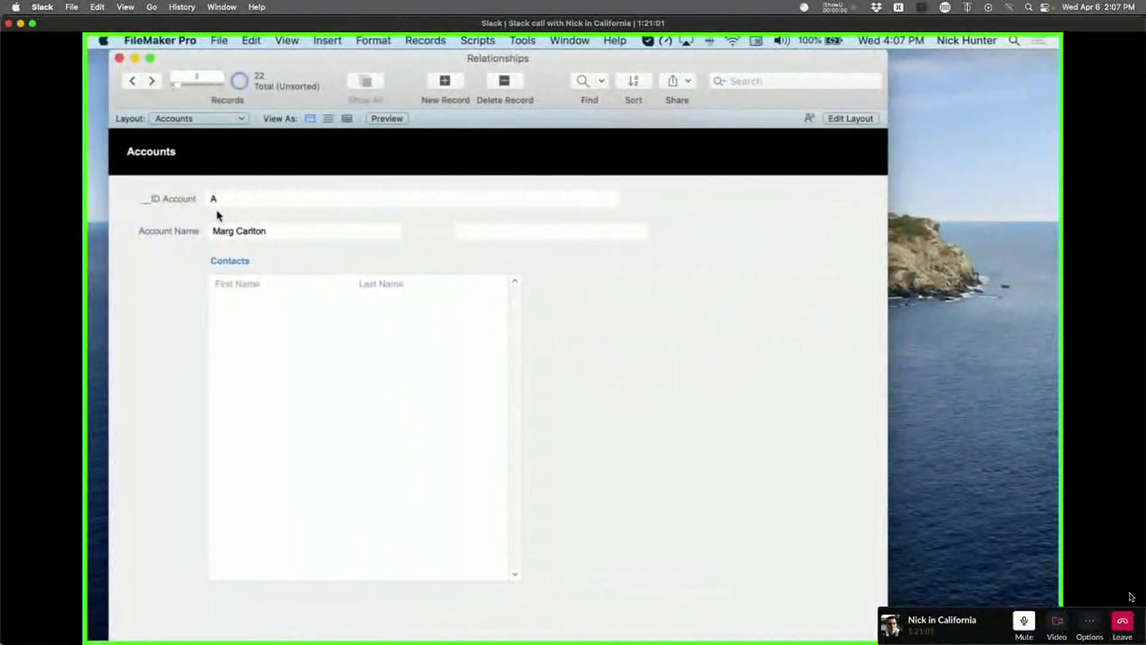
key("super+l")
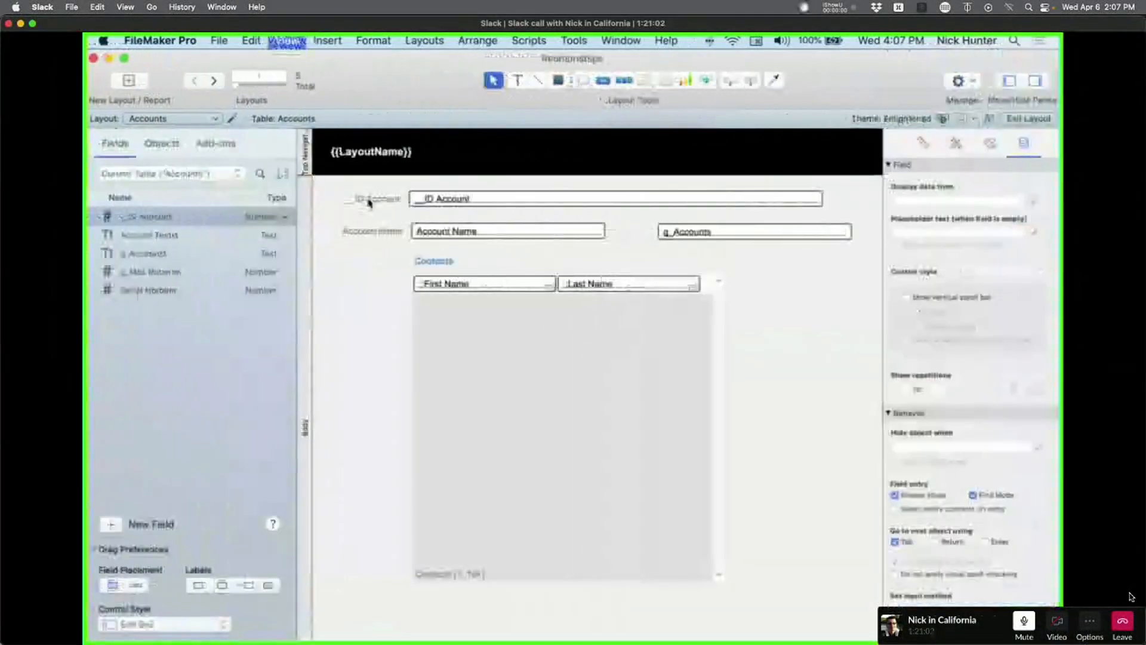
key("super+b")
left_click(150, 84)
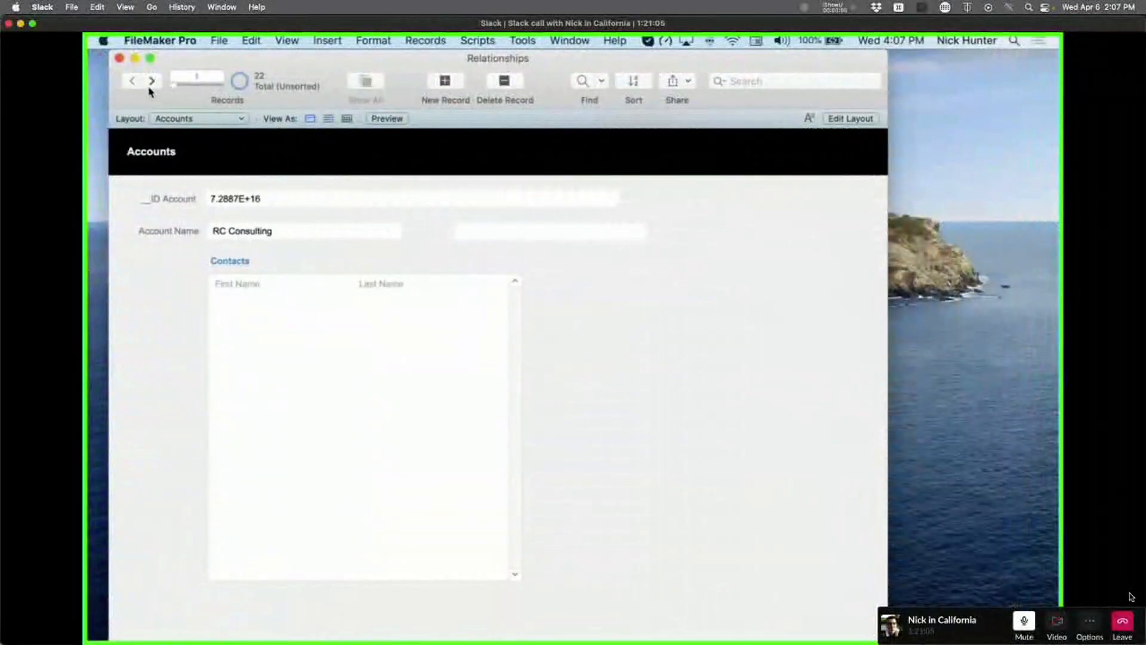
left_click(151, 87)
left_click(133, 84)
left_click(285, 197)
left_click(151, 82)
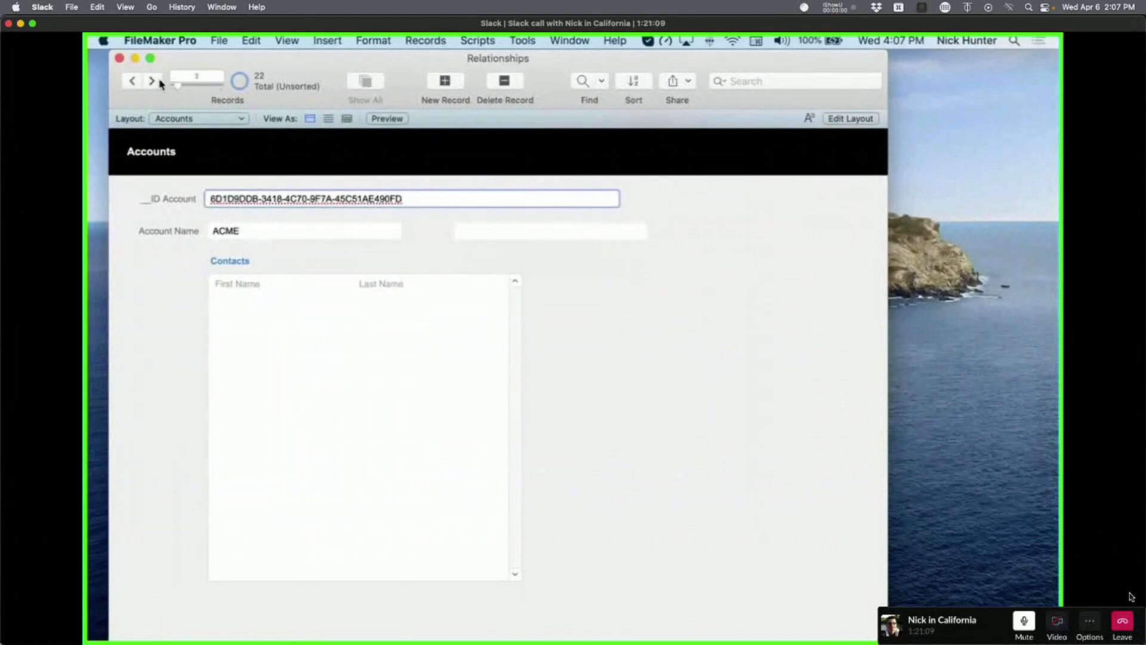
left_click(151, 82)
left_click(152, 81)
left_click(237, 167)
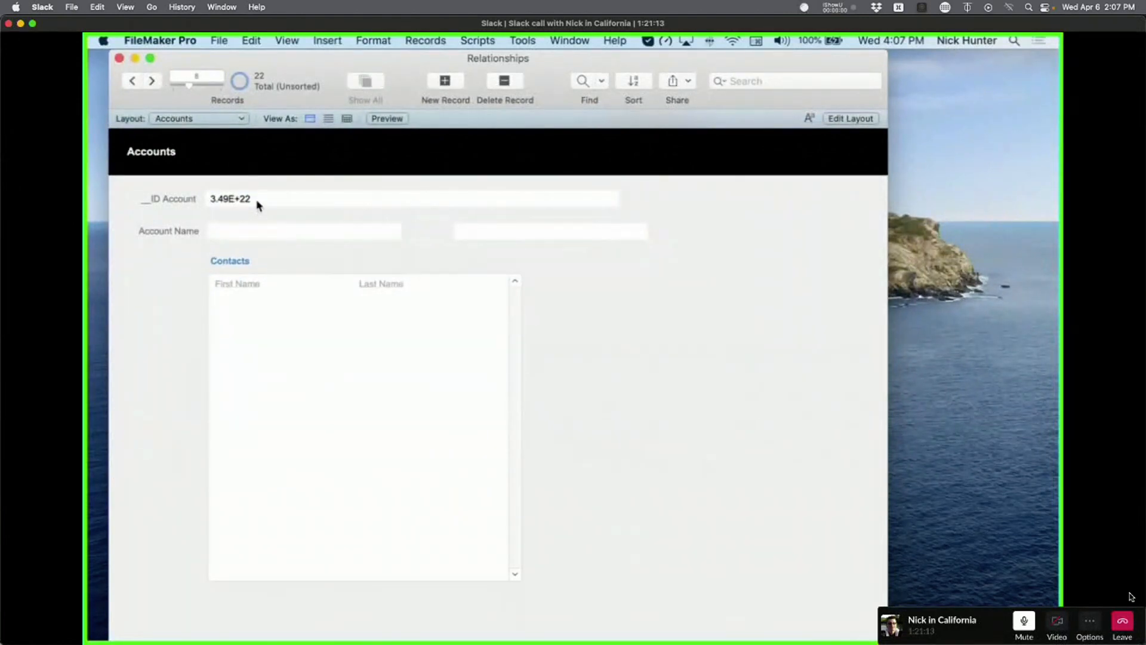
left_click(202, 82)
left_click_drag(209, 88, 124, 82)
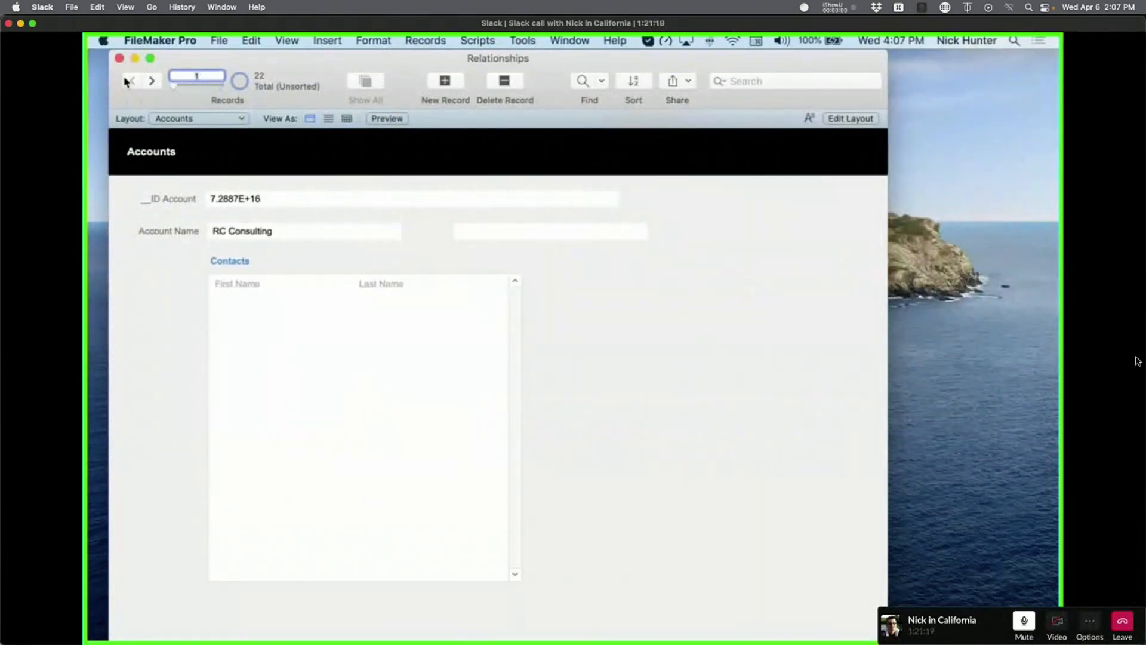
left_click(185, 119)
left_click(182, 131)
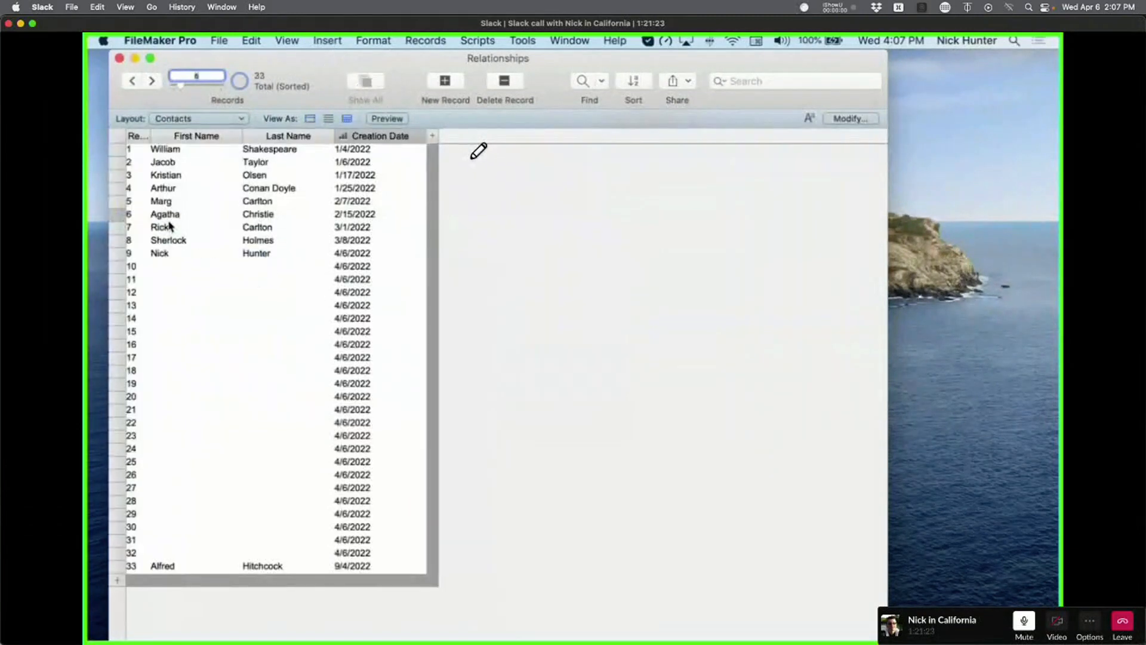
left_click(293, 207)
left_click(183, 119)
left_click(175, 106)
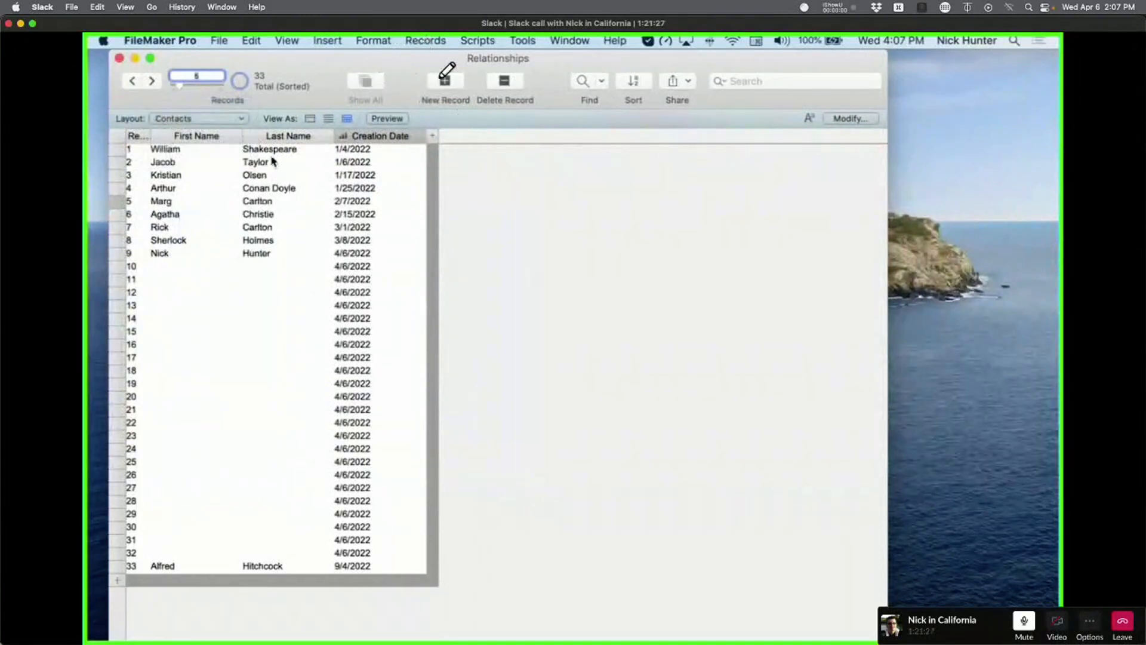